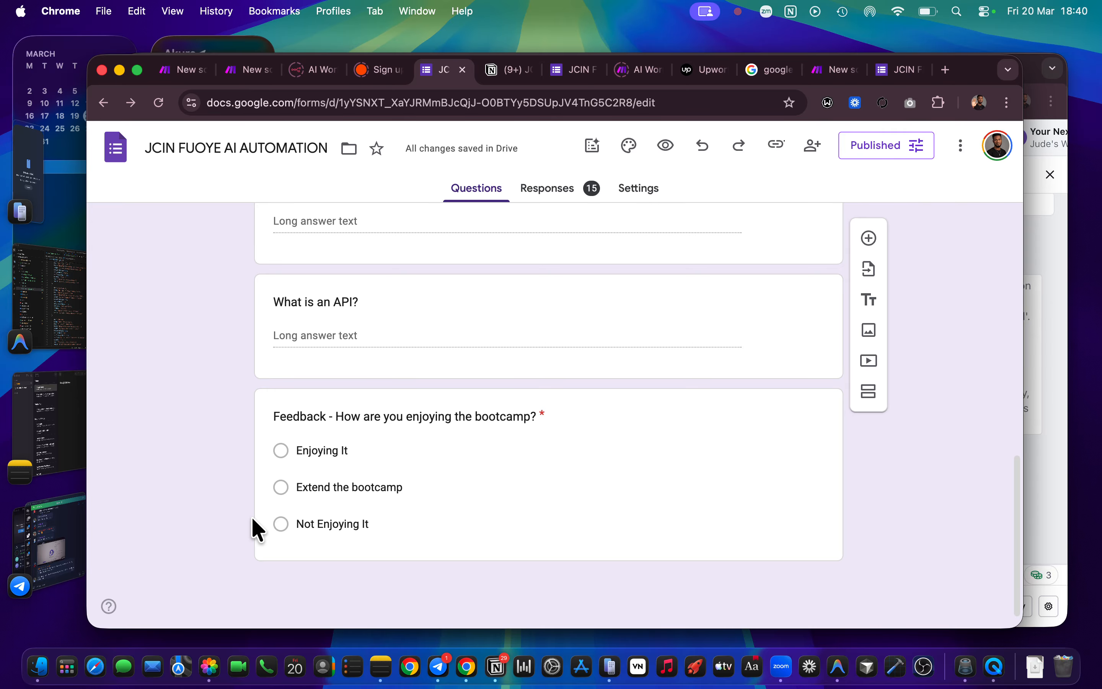
Step: Switch to the JCIN AI AUTOMATION database in Notion and review its columns from Name through to the select property
left_click(498, 77)
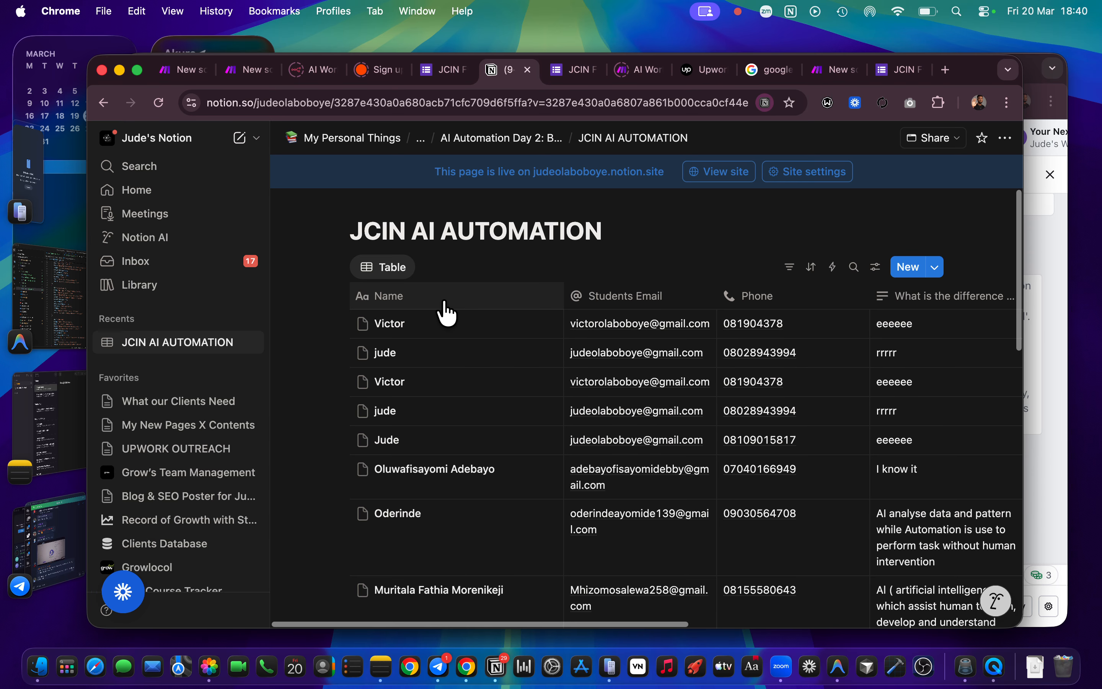
scroll(447, 312, "right", 3)
scroll(446, 311, "right", 5)
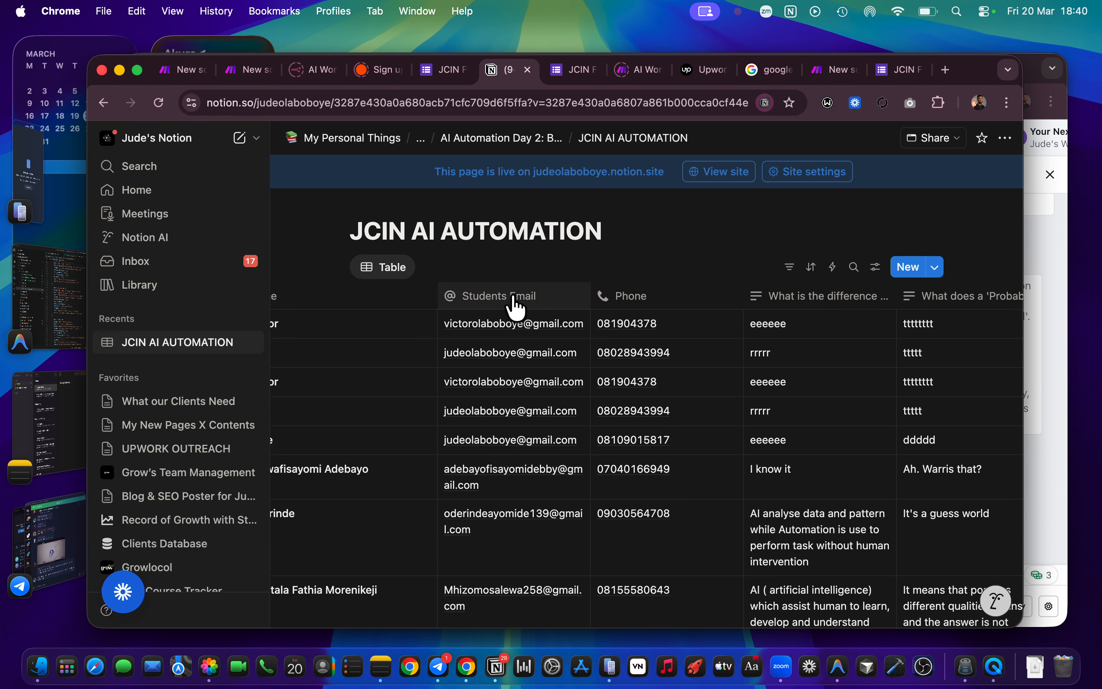
scroll(516, 308, "right", 2)
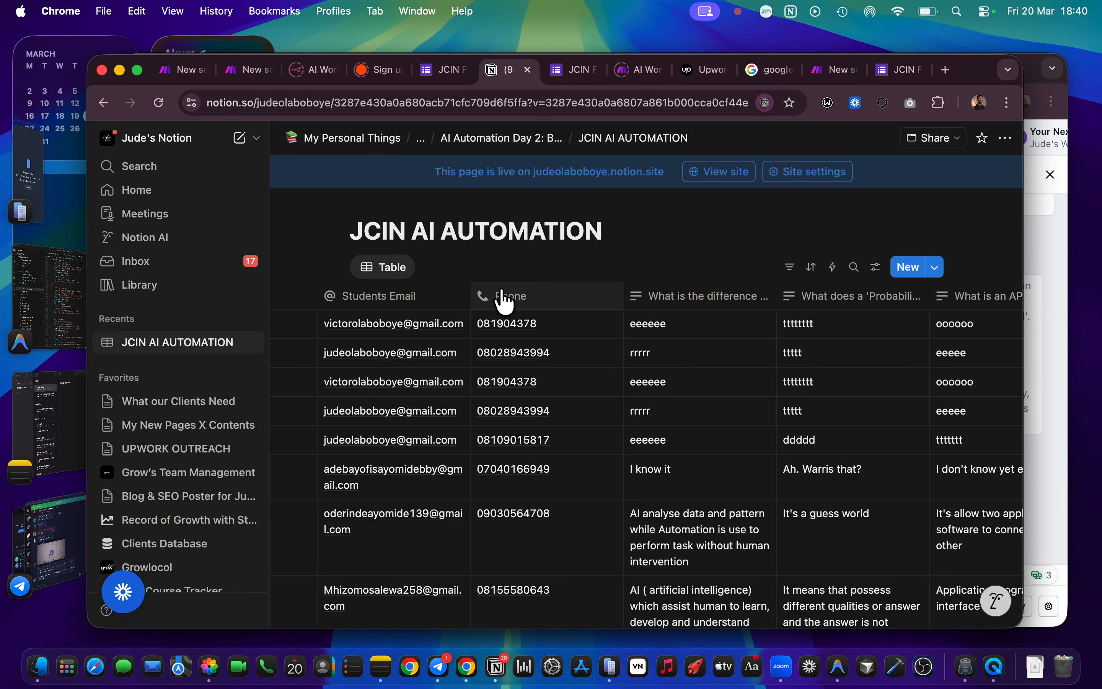
scroll(596, 279, "right", 4)
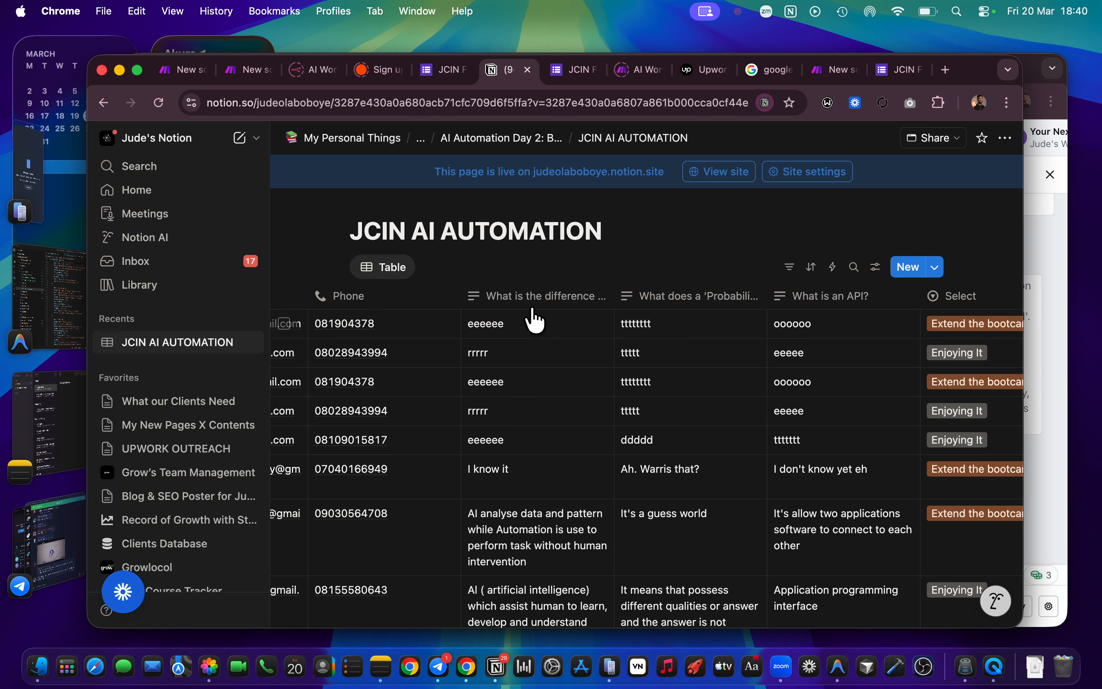
scroll(792, 301, "right", 4)
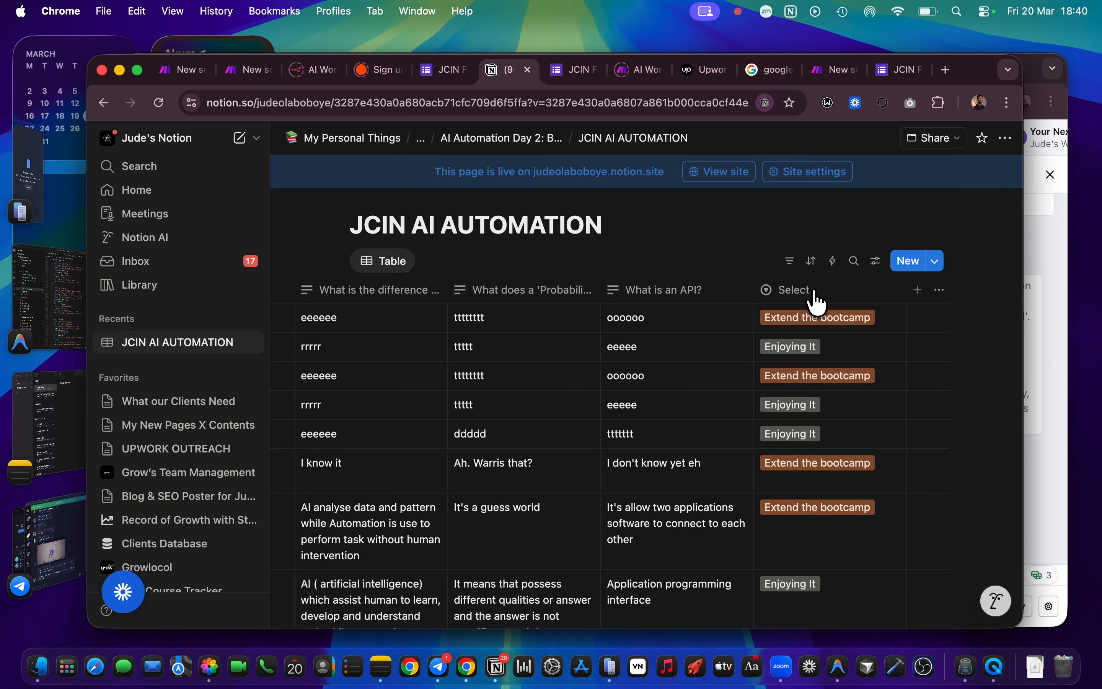
Step: Rename the Select property of the JCIN AI AUTOMATION table as Feedback
left_click(819, 299)
key("BackSpace")
key("BackSpace")
key("BackSpace")
key("BackSpace")
key("BackSpace")
key("BackSpace")
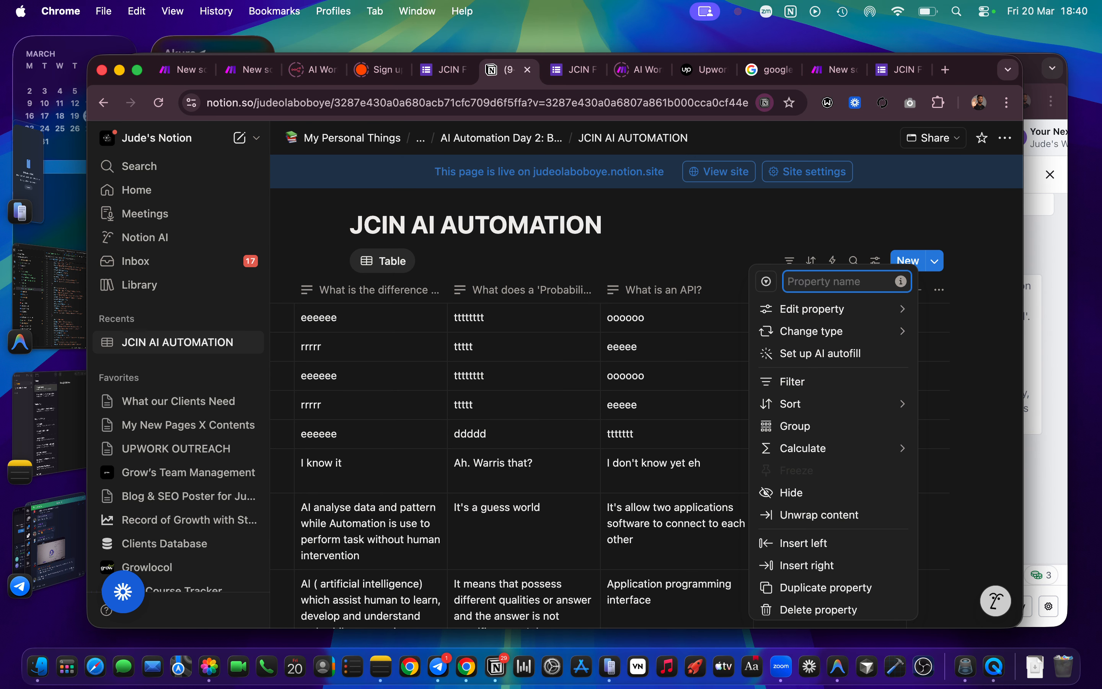
type("Feedback")
left_click(811, 281)
key("BackSpace")
type("eedback")
left_click(968, 225)
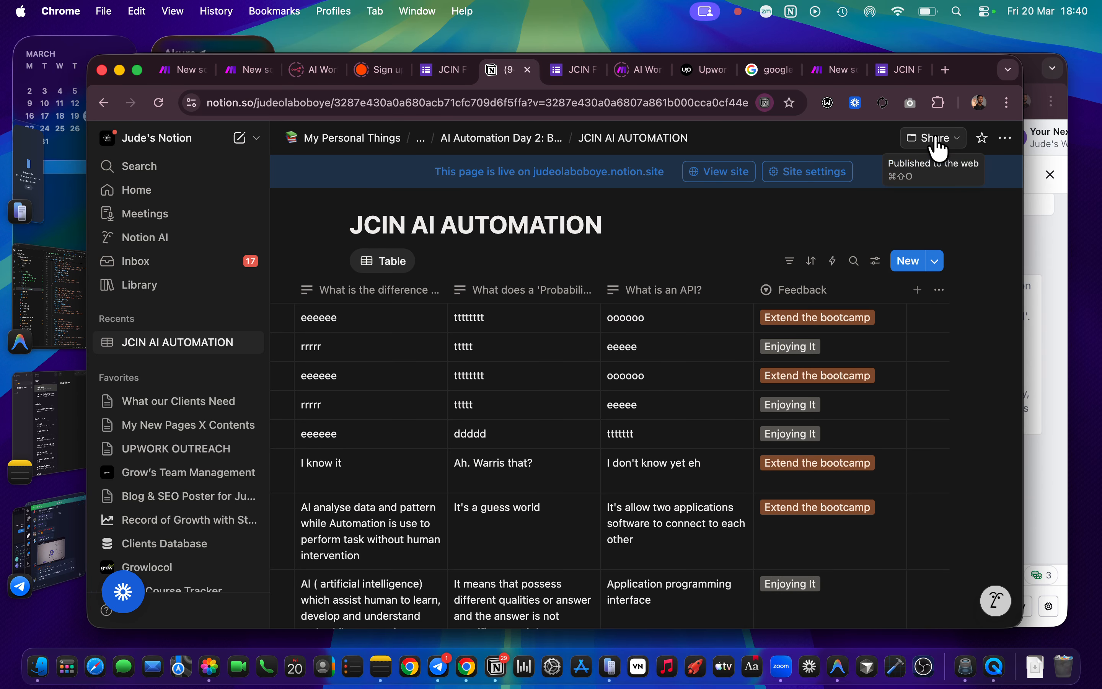
Step: Open Notion in a new browser tab
left_click(946, 69)
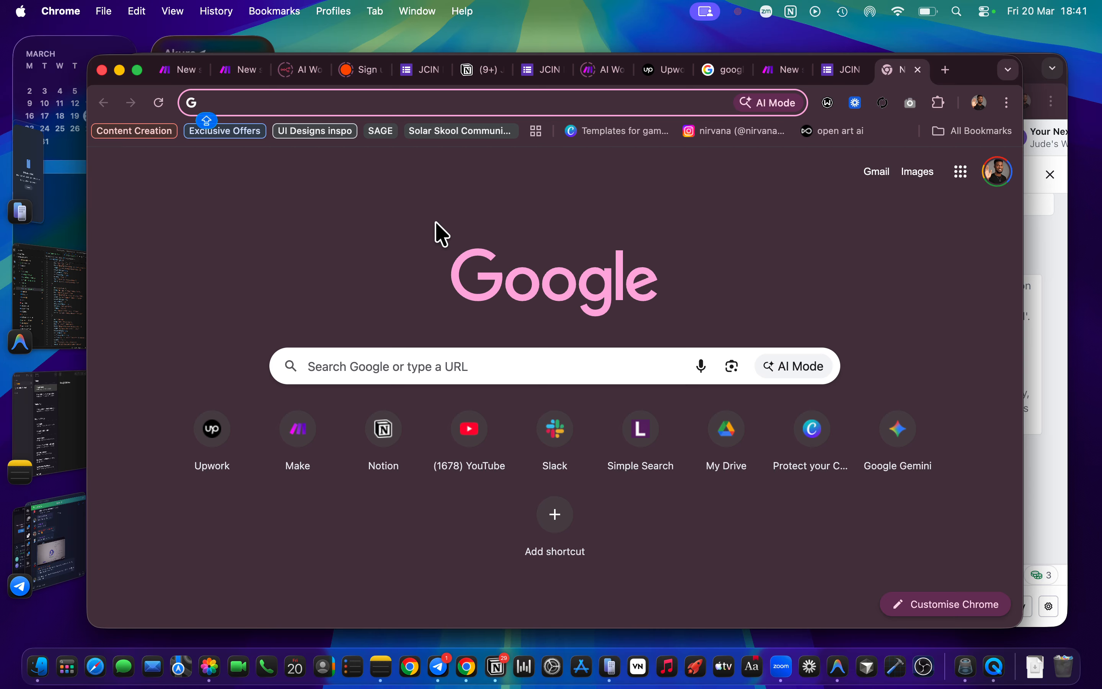
type("Notin")
key("BackSpace")
key("BackSpace")
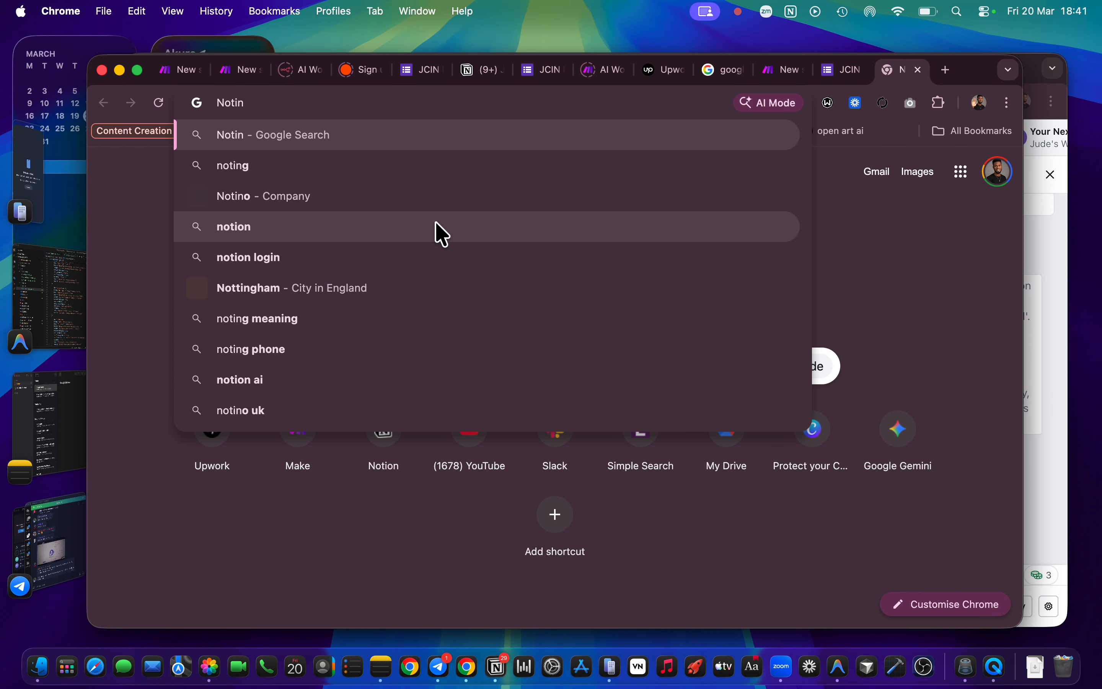
type("ion.s")
key("Return")
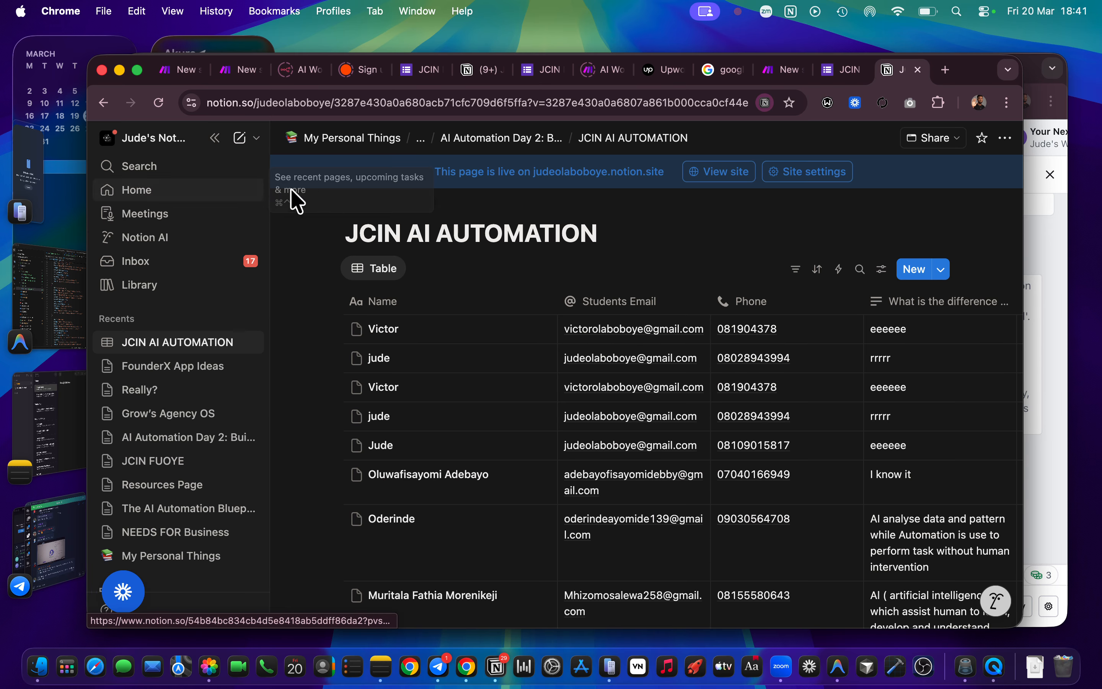
Step: Create a new private page titled JCIN FUOYE 2
left_click(240, 142)
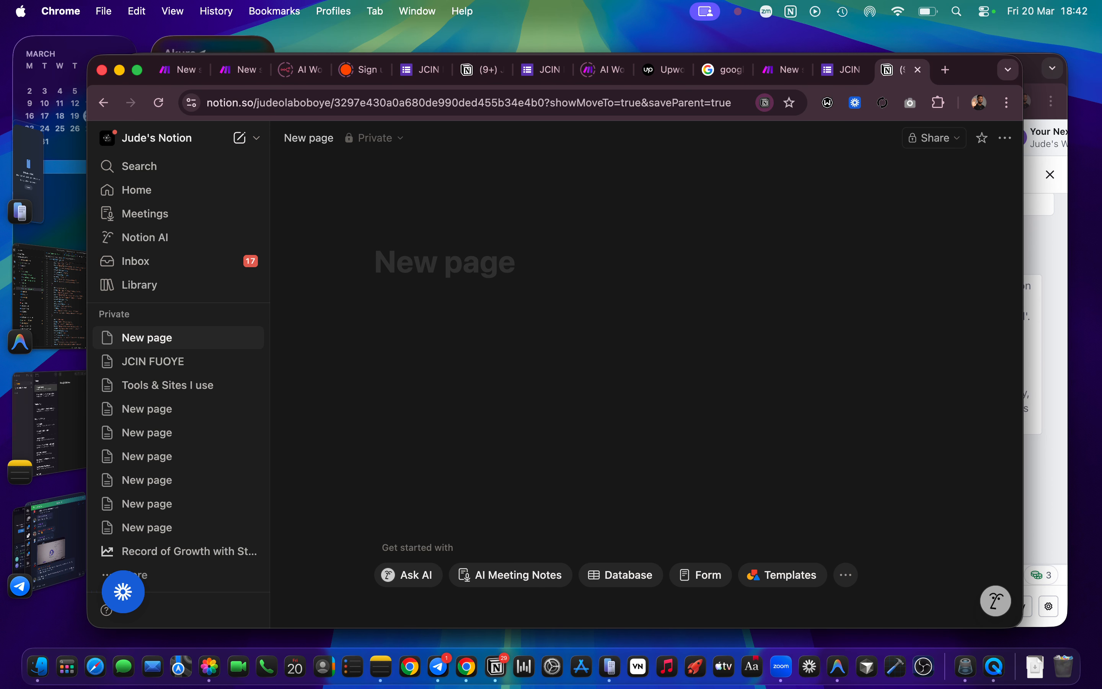
type("JCIN FUOYE")
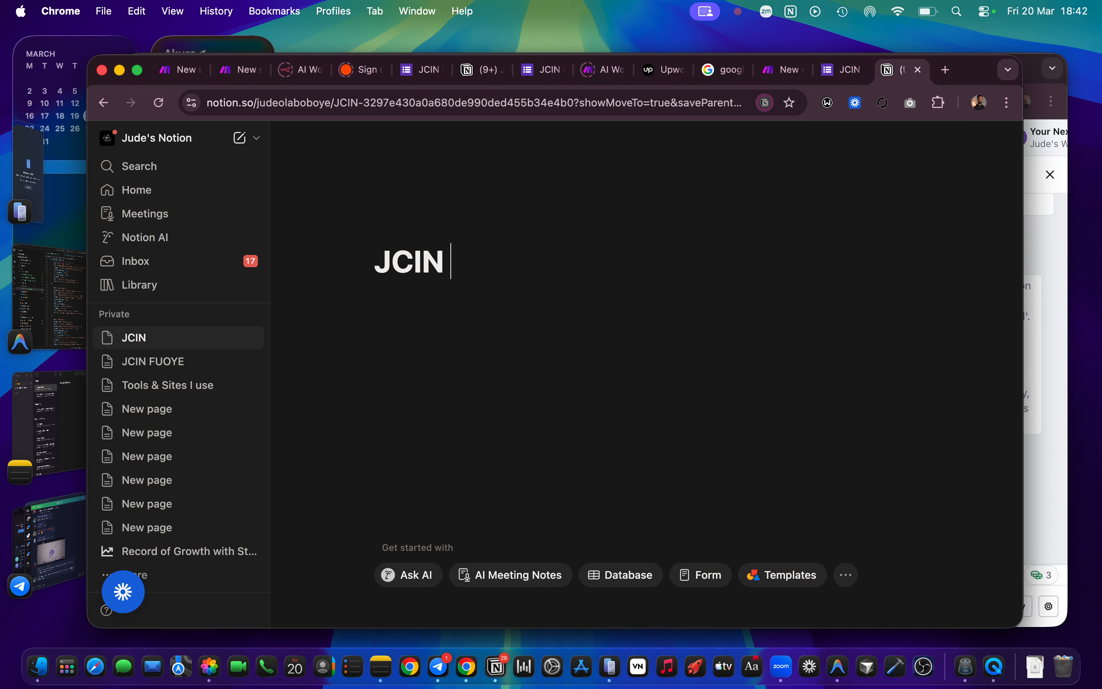
type(" 2")
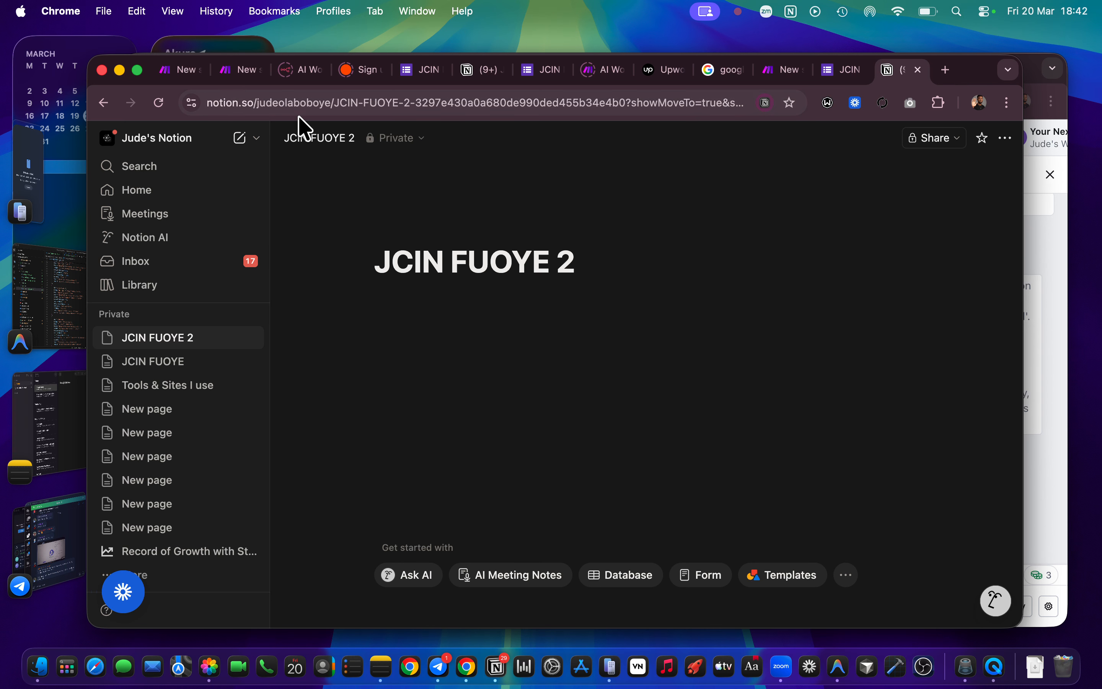
Step: Try inserting an inline database under the JCIN FUOYE 2 title and undo the insertion
left_click(431, 358)
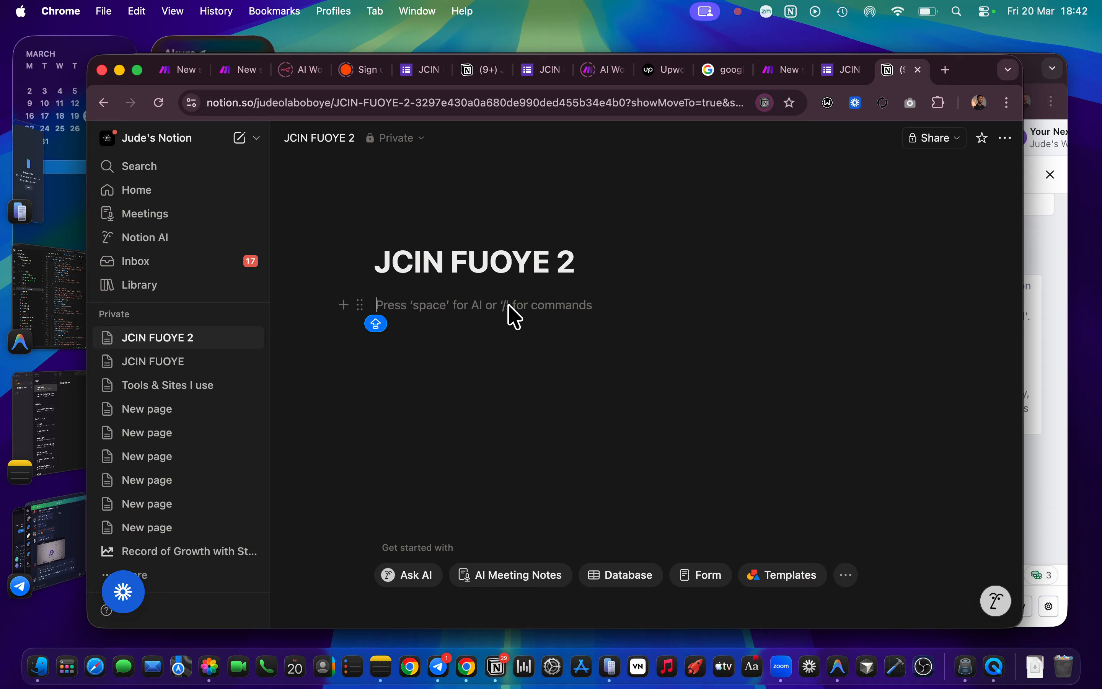
type("/")
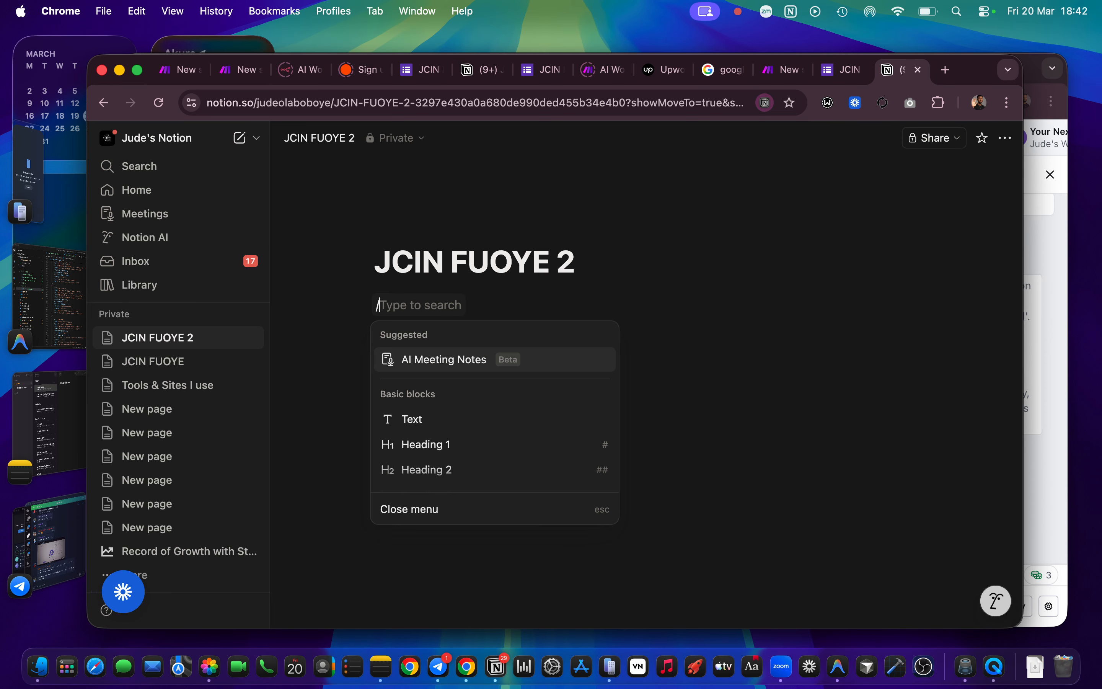
scroll(455, 437, "down", 3)
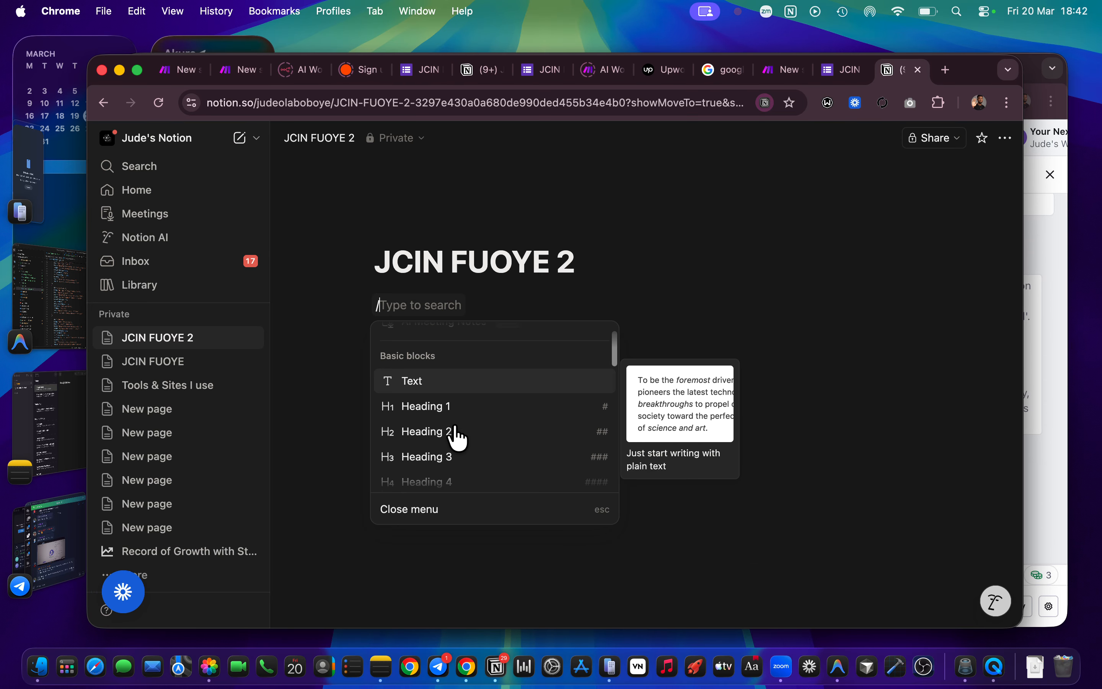
scroll(457, 438, "down", 10)
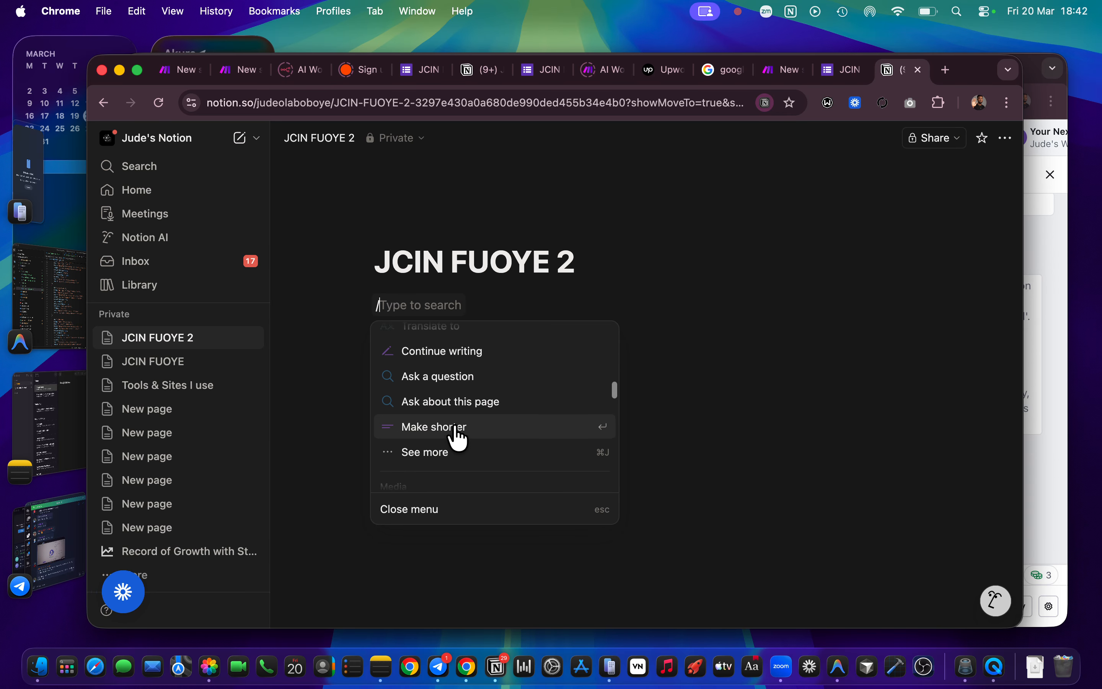
scroll(457, 437, "up", 10)
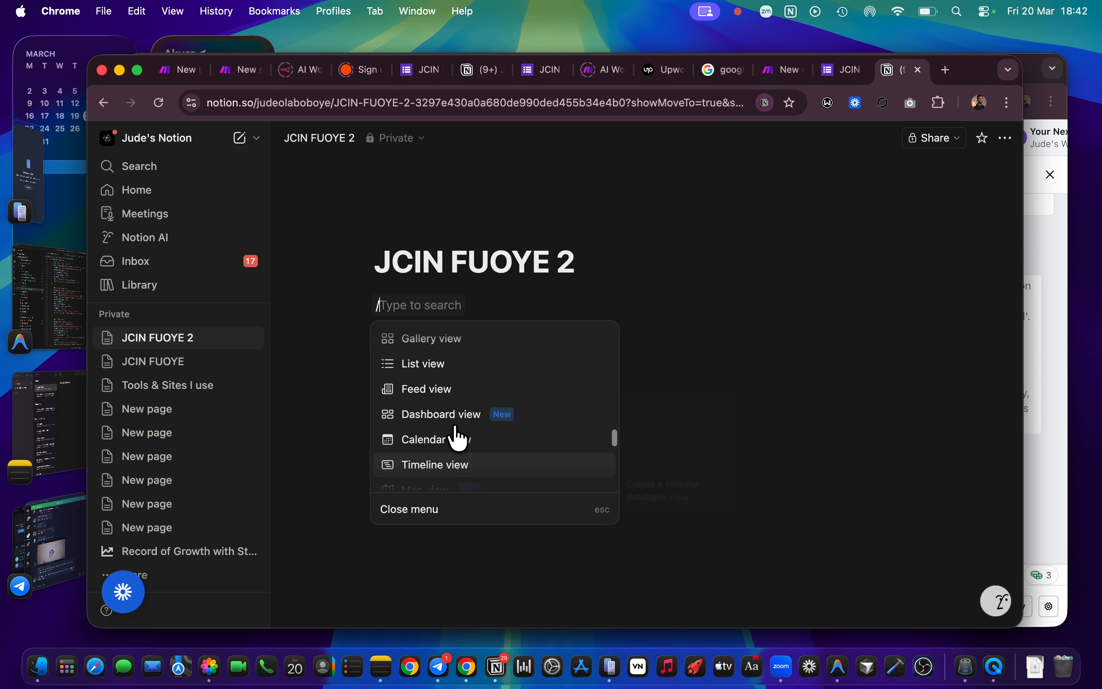
key("Caps_Lock")
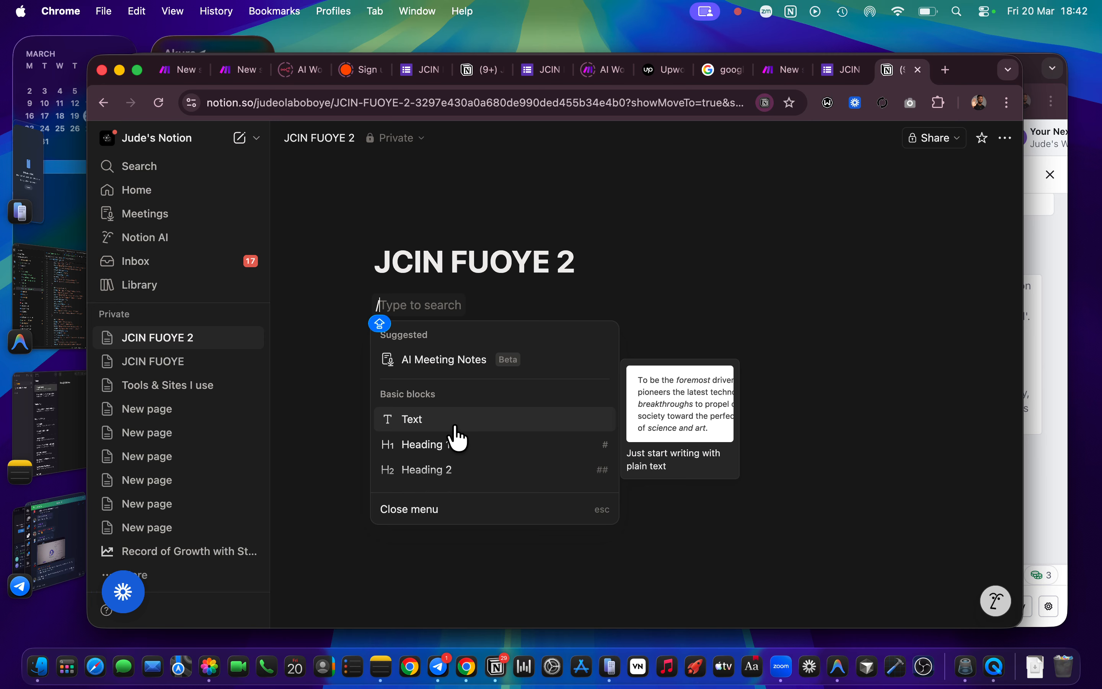
type("DATA")
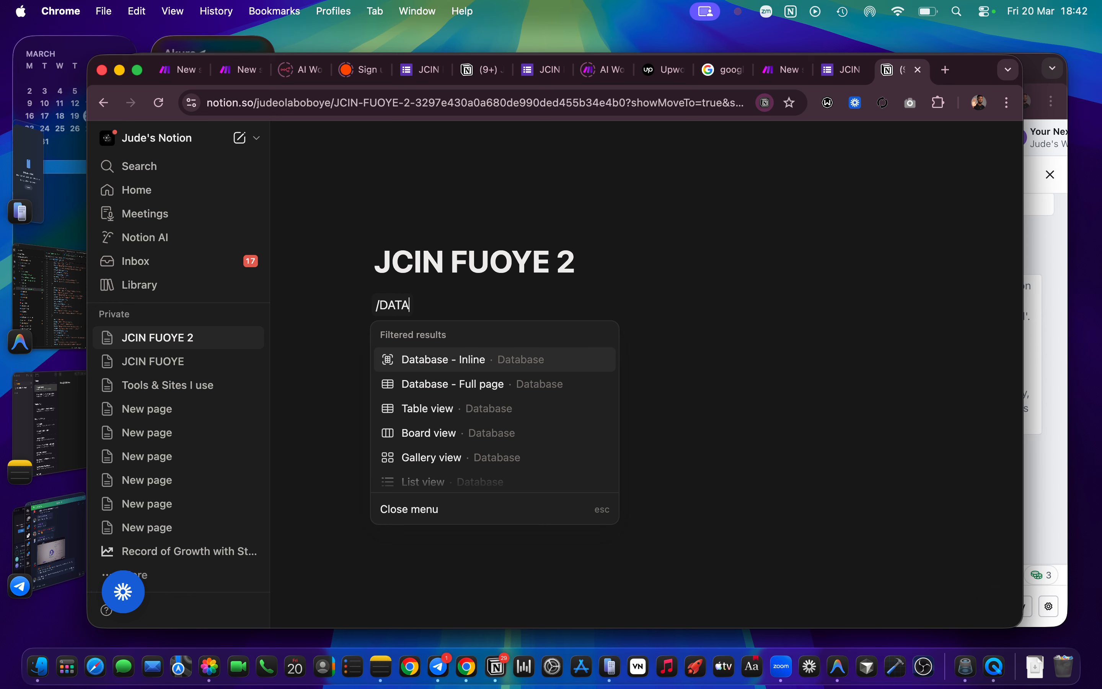
left_click(485, 364)
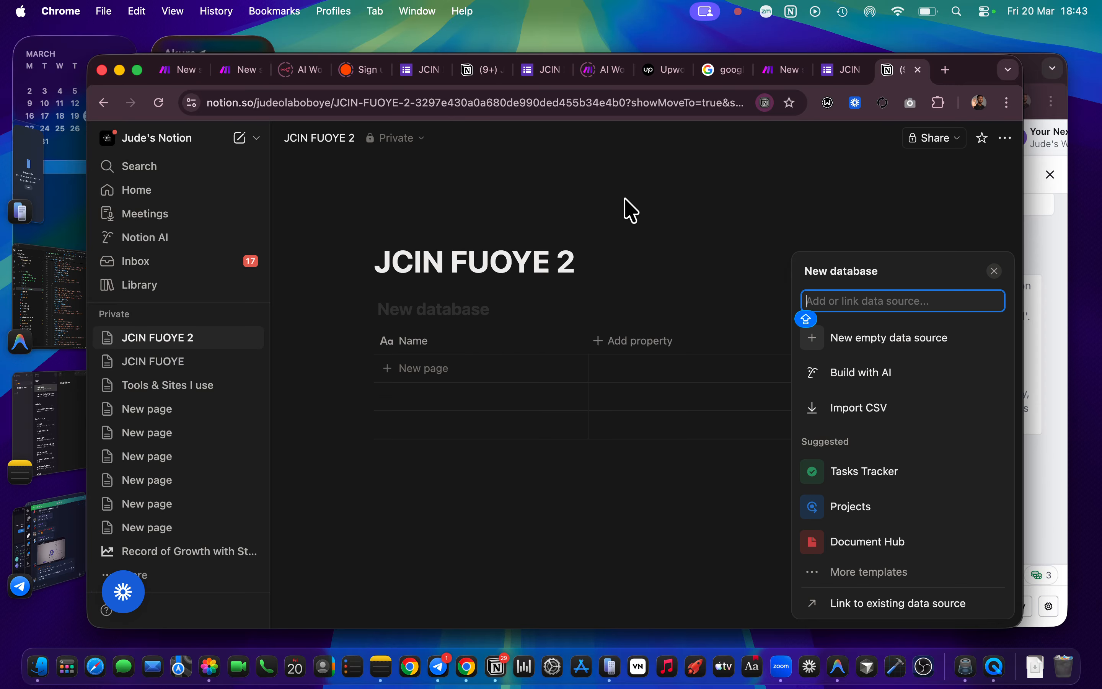
left_click(622, 204)
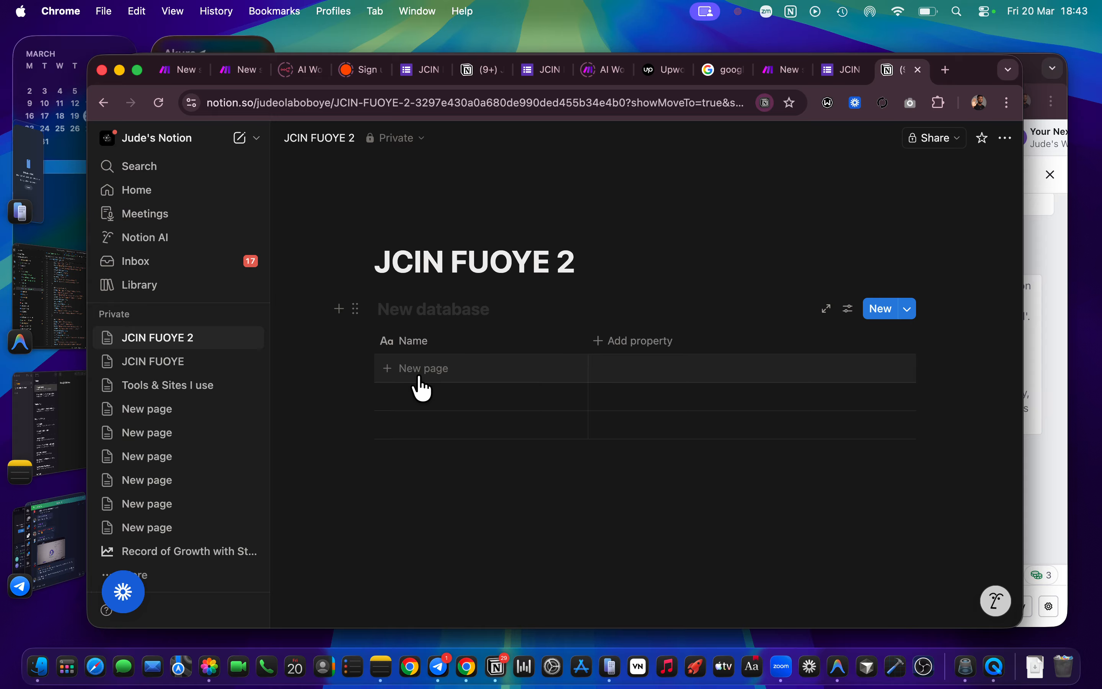
key("super+z")
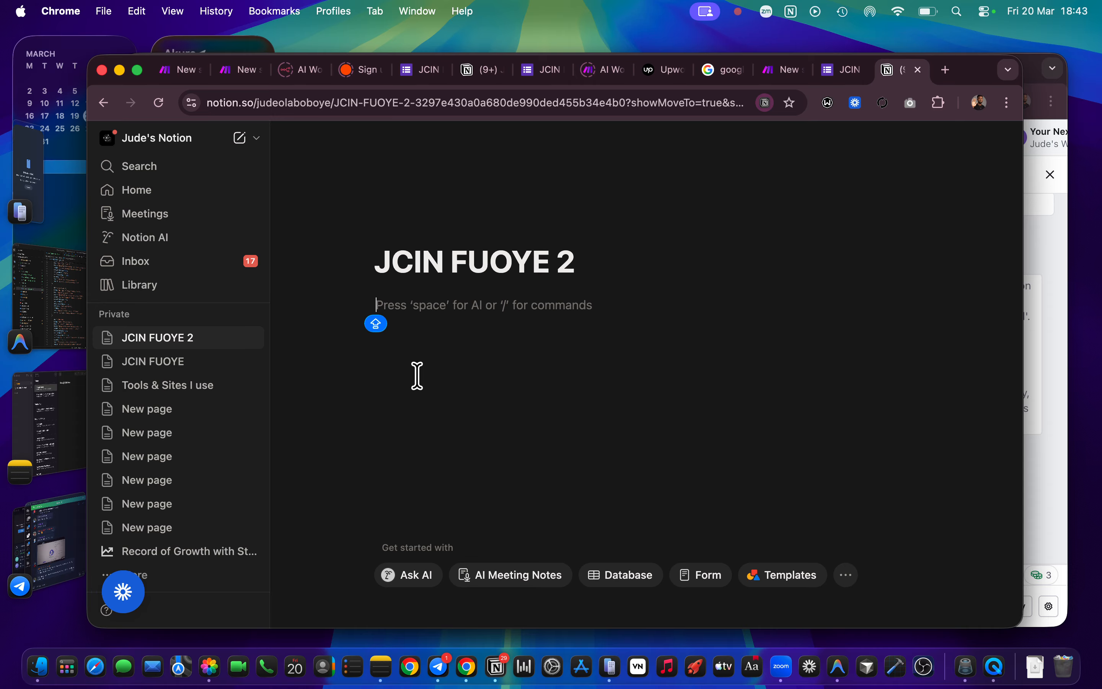
Step: Try adding a full-page database to the JCIN FUOYE 2 page, and delete it from the parent page
type("/DATAB")
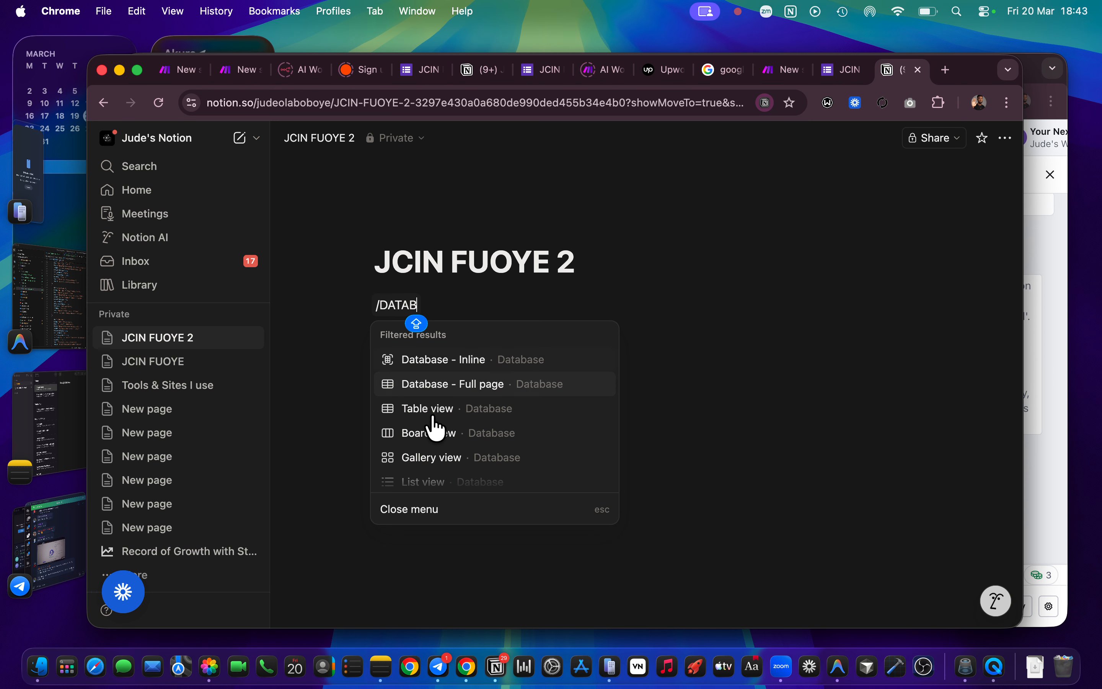
left_click(512, 387)
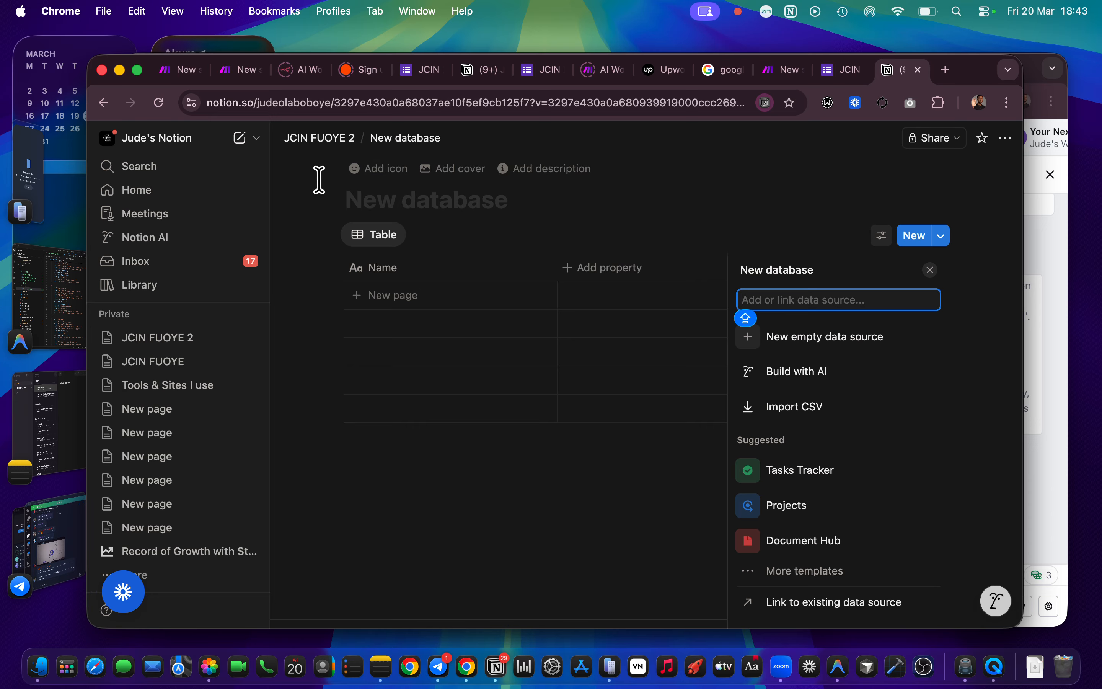
left_click(326, 139)
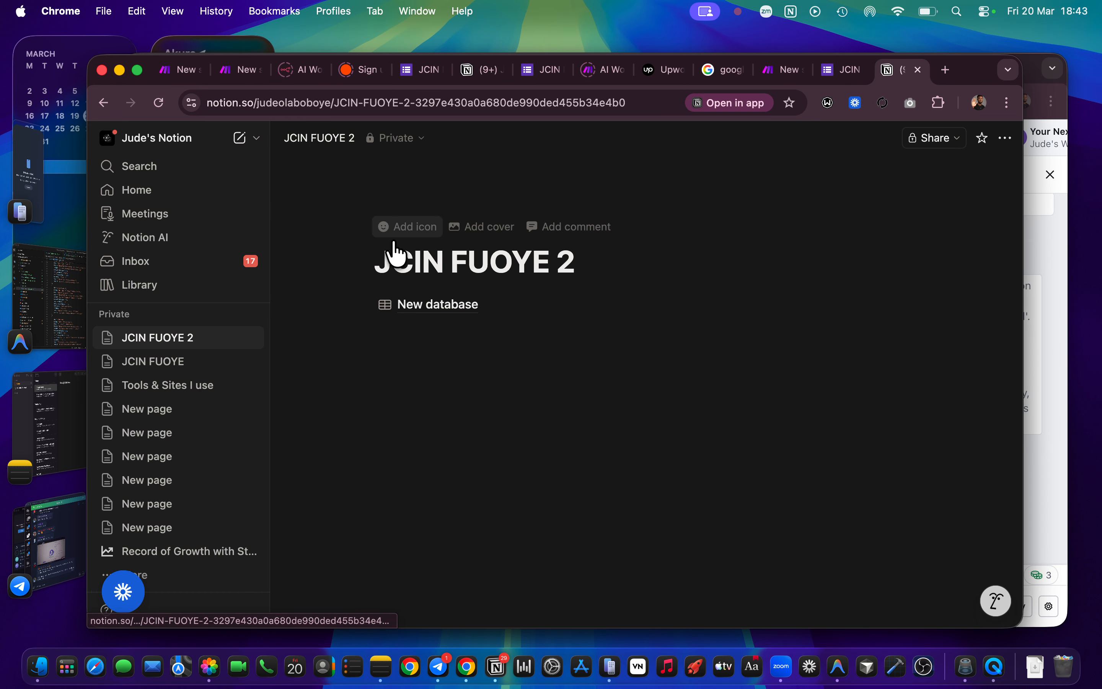
mouse_move(438, 326)
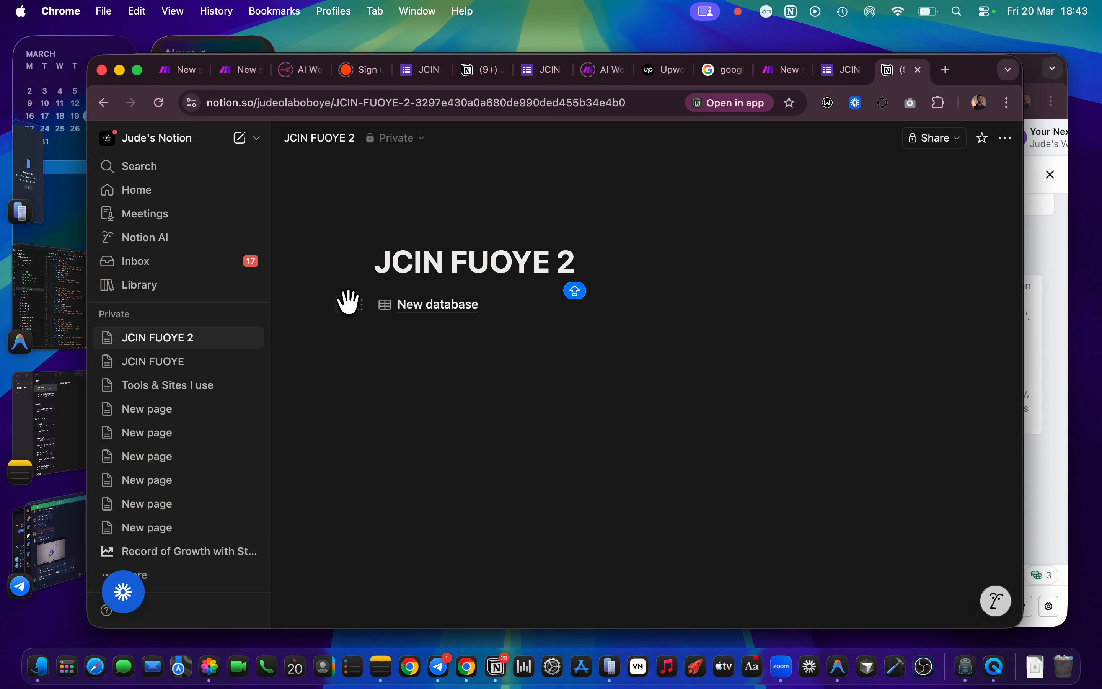
left_click(361, 304)
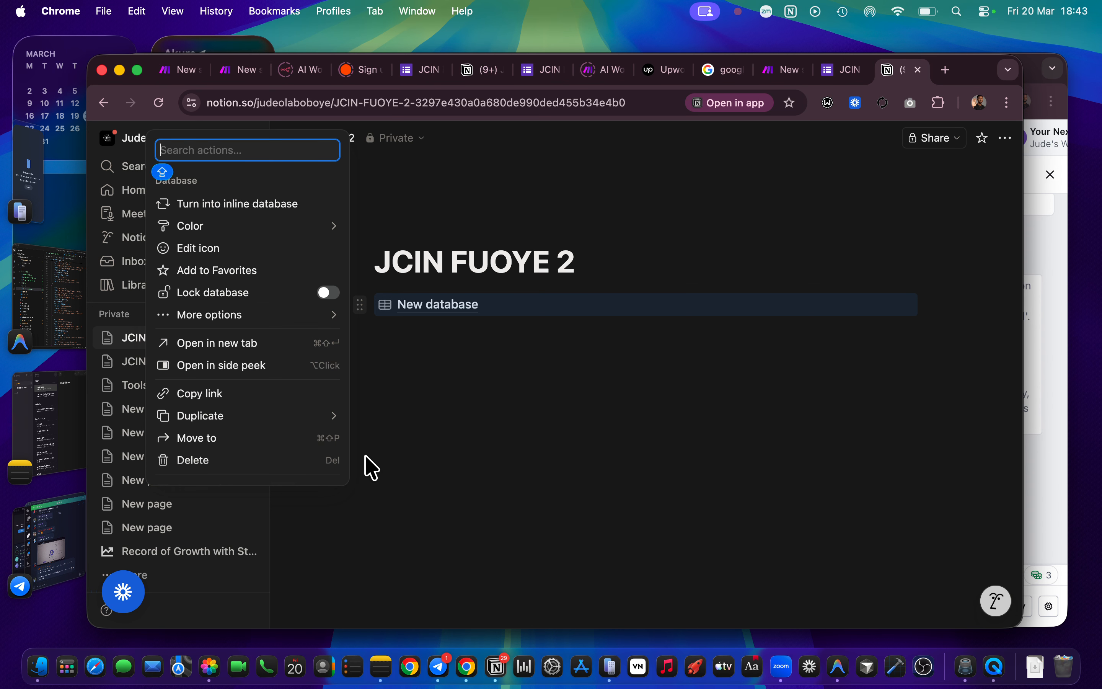
left_click(279, 462)
Step: Insert an inline database in the body of the JCIN FUOYE 2 page and title it jCIN 2
left_click(502, 388)
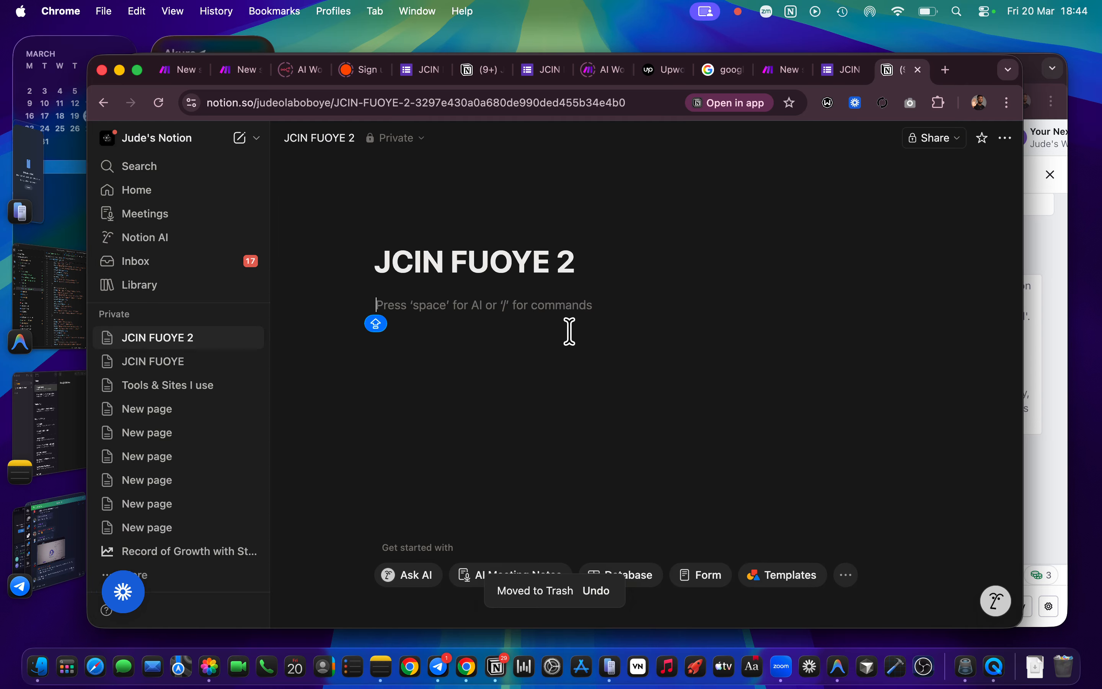
type("/")
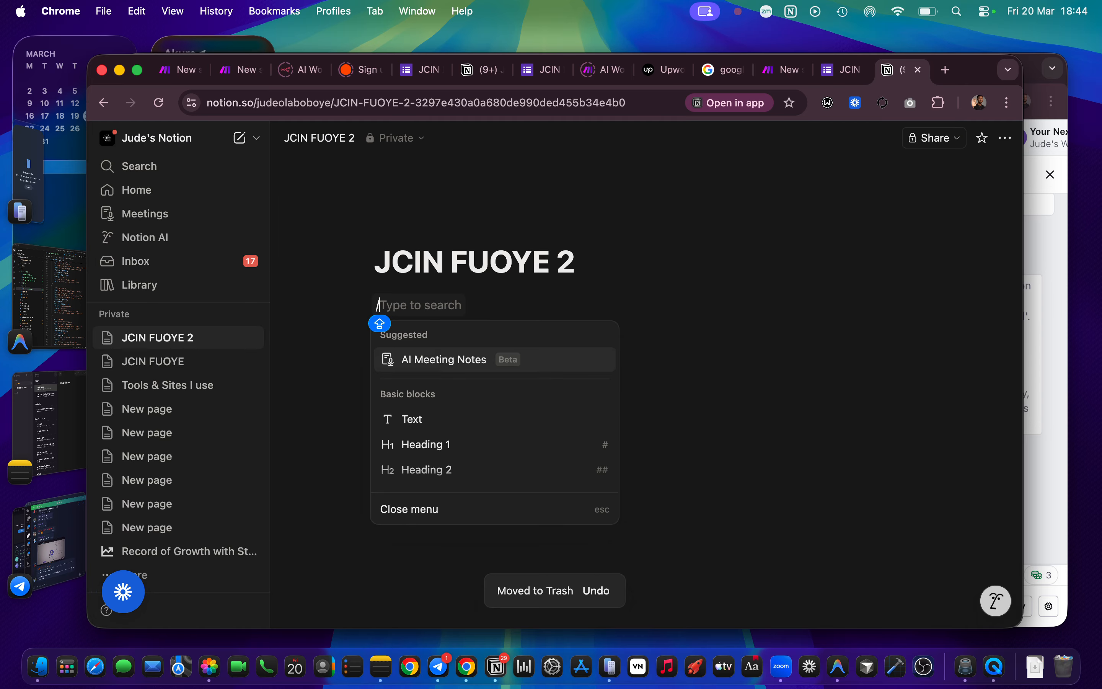
type("DATA")
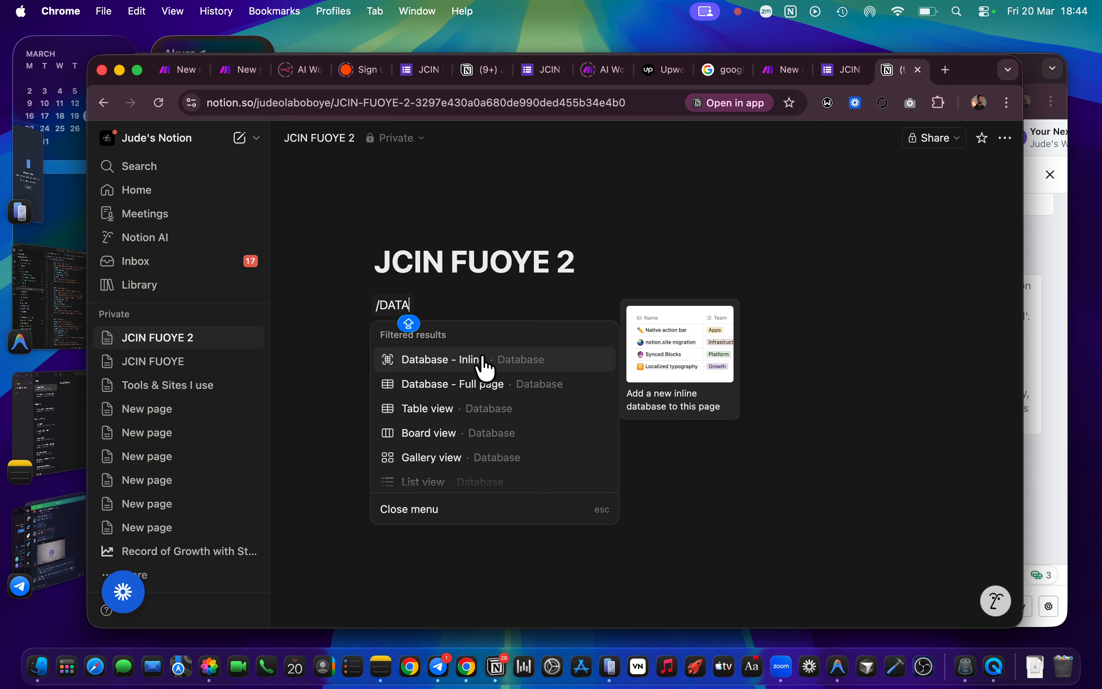
left_click(486, 364)
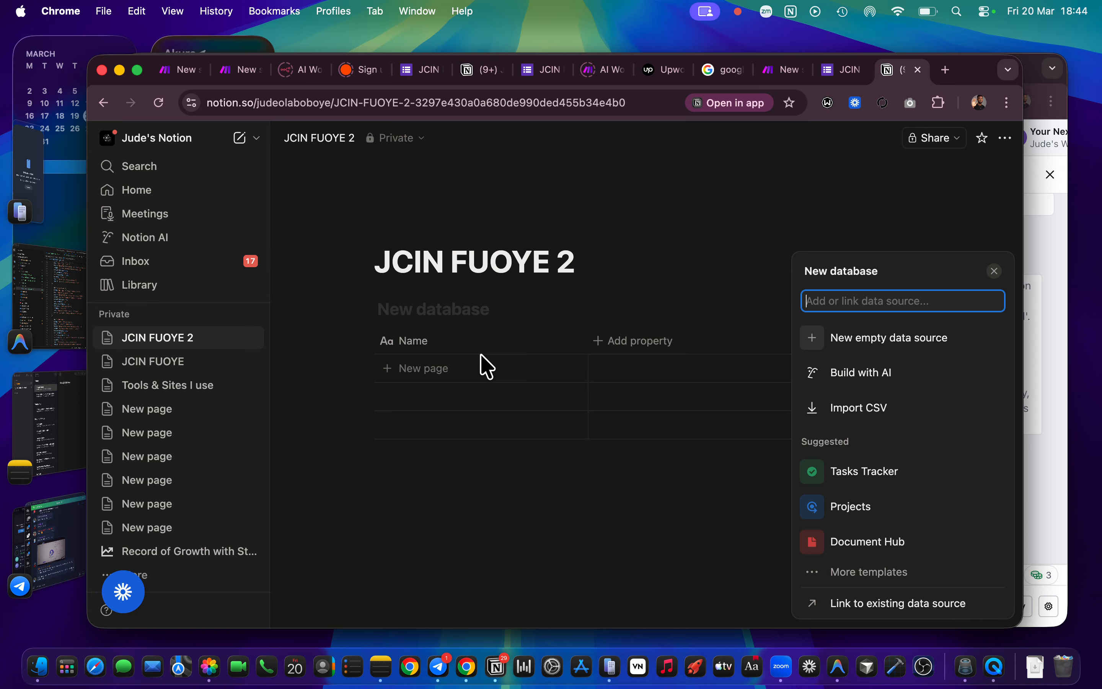
left_click(463, 311)
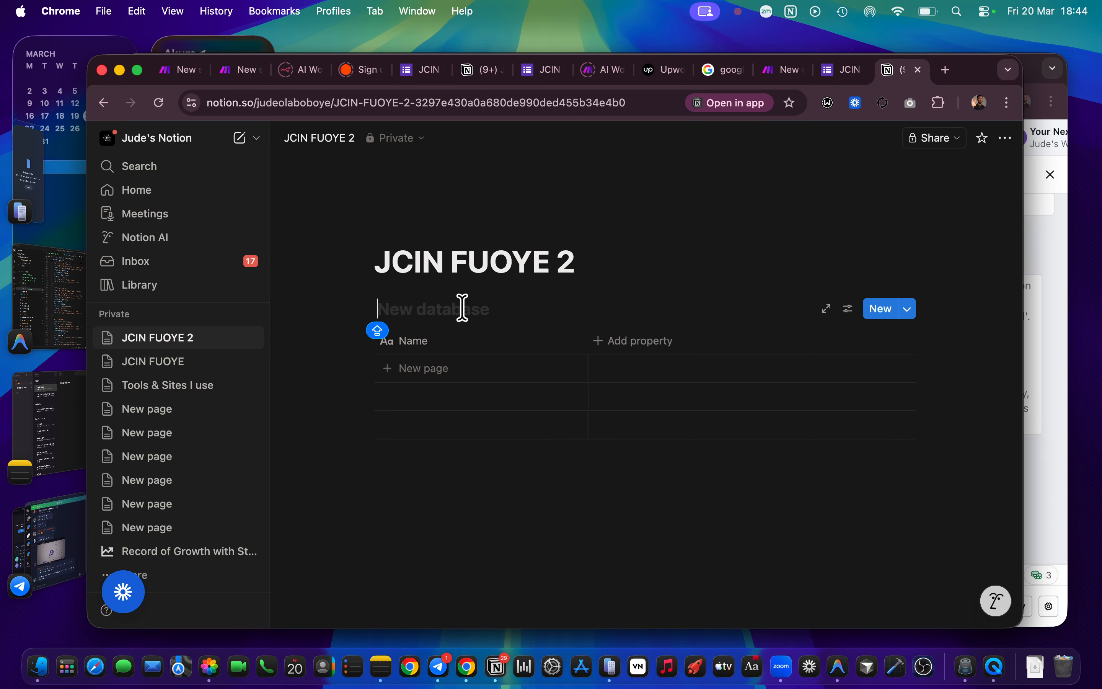
type("jCIN 2")
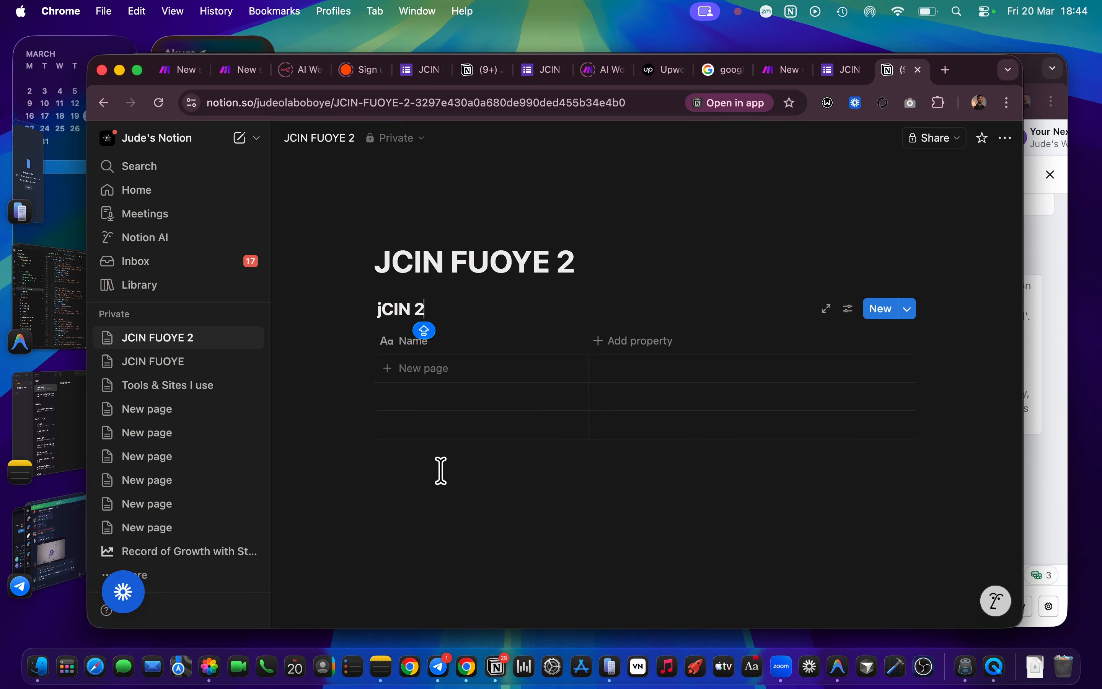
left_click(457, 567)
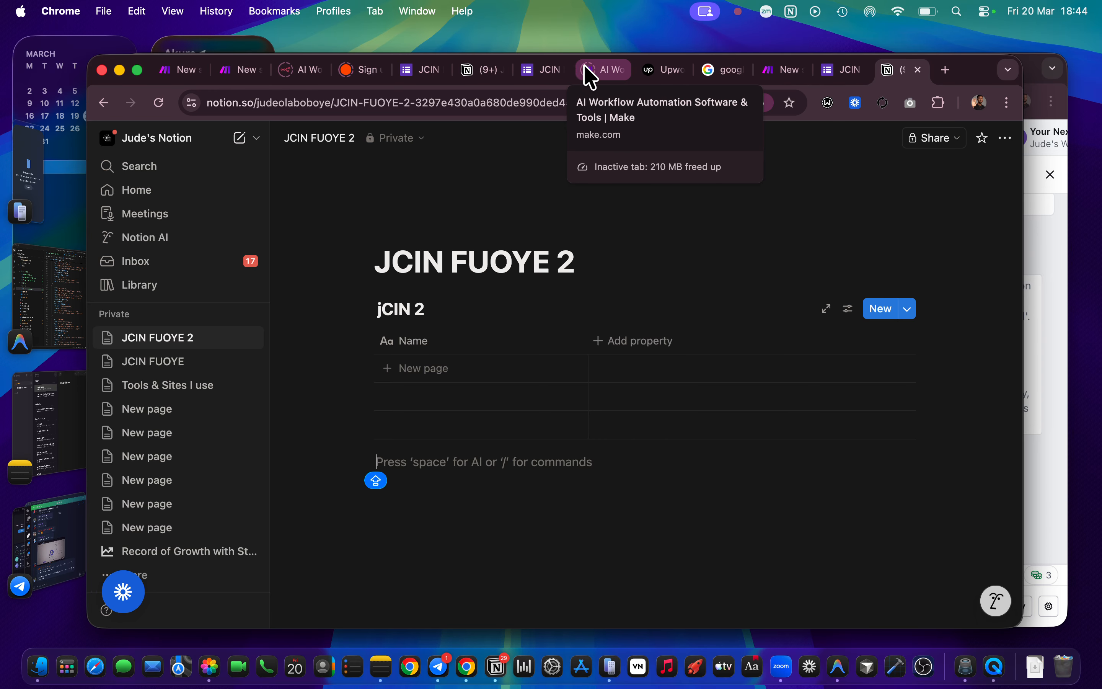
Step: Review the questions in the JCIN FUOYE AI AUTOMATION form from the Name field through the API question
left_click(549, 70)
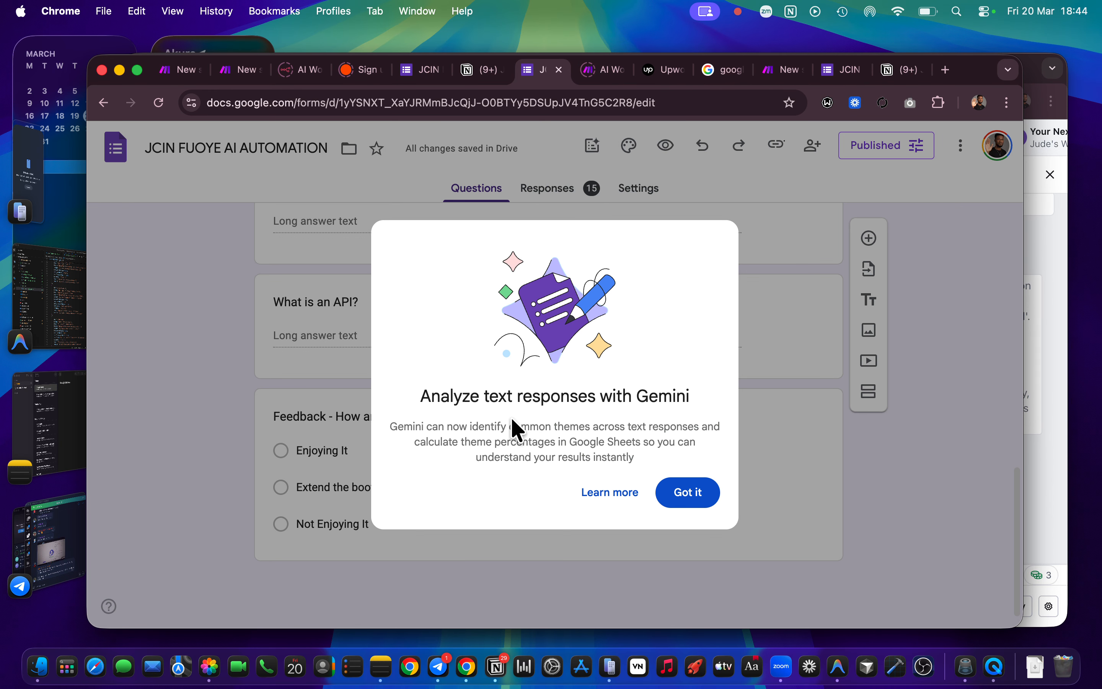
left_click(683, 497)
scroll(551, 351, "up", 2)
scroll(551, 351, "up", 10)
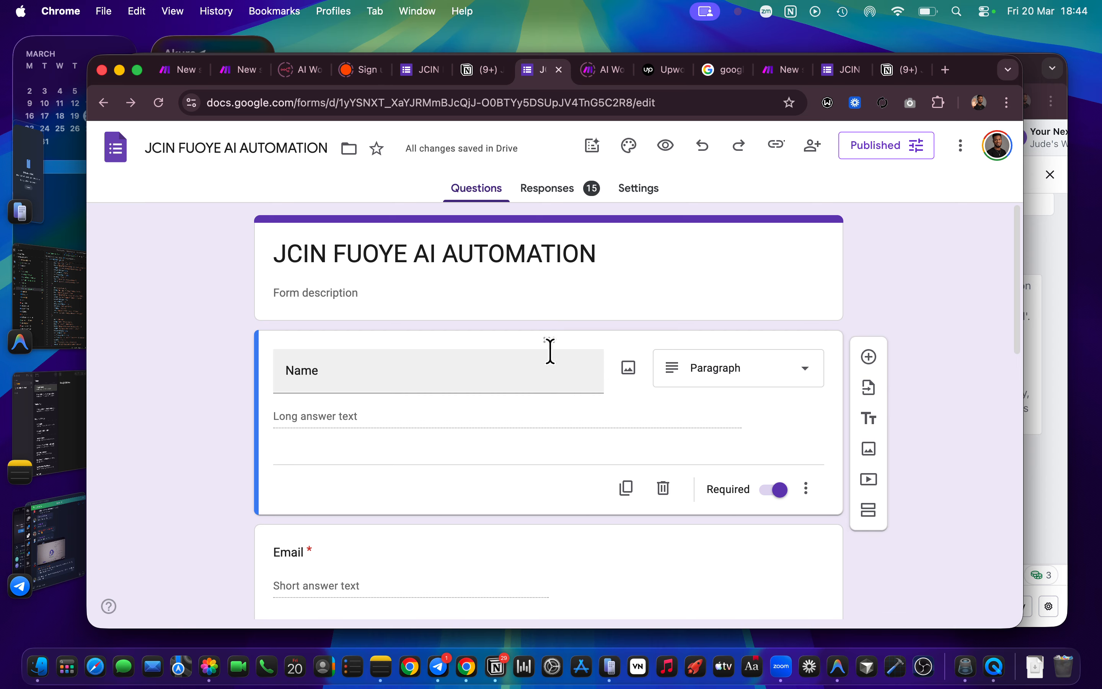
scroll(550, 351, "down", 2)
scroll(551, 351, "up", 2)
scroll(550, 351, "down", 3)
scroll(552, 352, "down", 10)
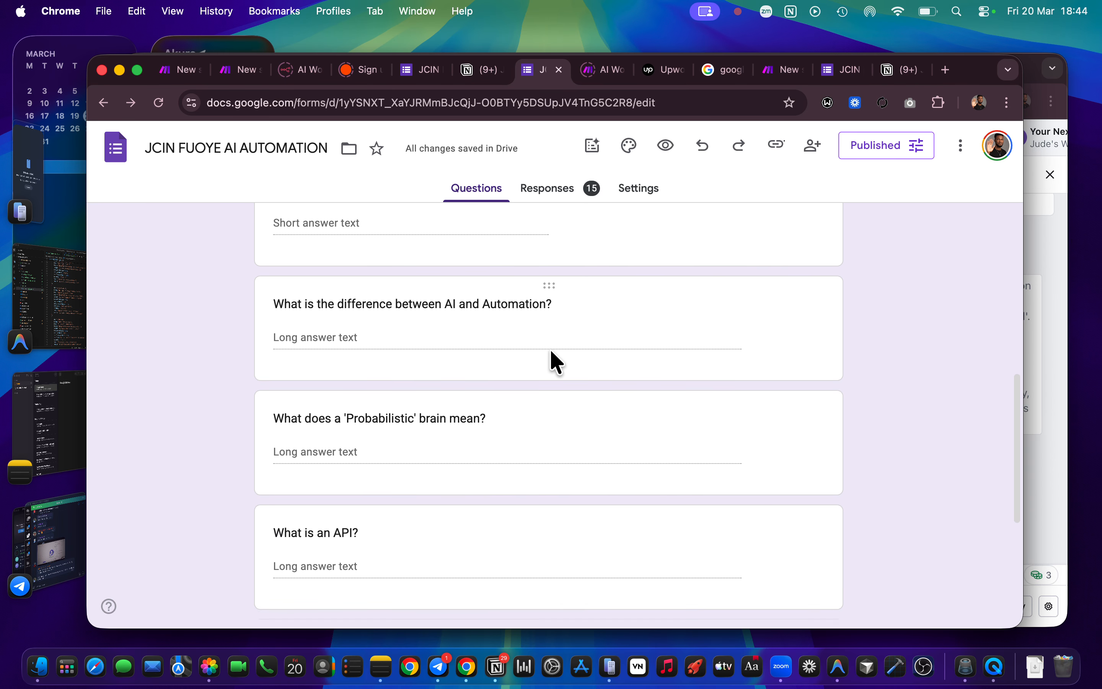
Step: Compare the columns of the existing JCIN AI AUTOMATION database with the form's questions, and return to the JCIN FUOYE 2 page
left_click(596, 80)
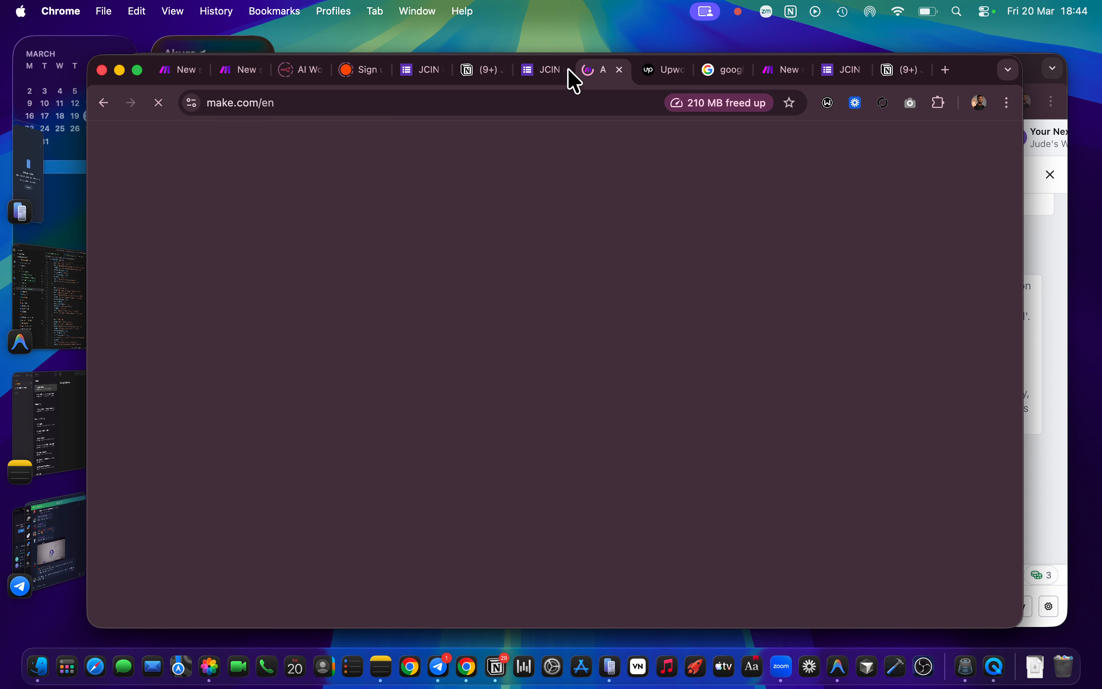
left_click(529, 79)
left_click(472, 75)
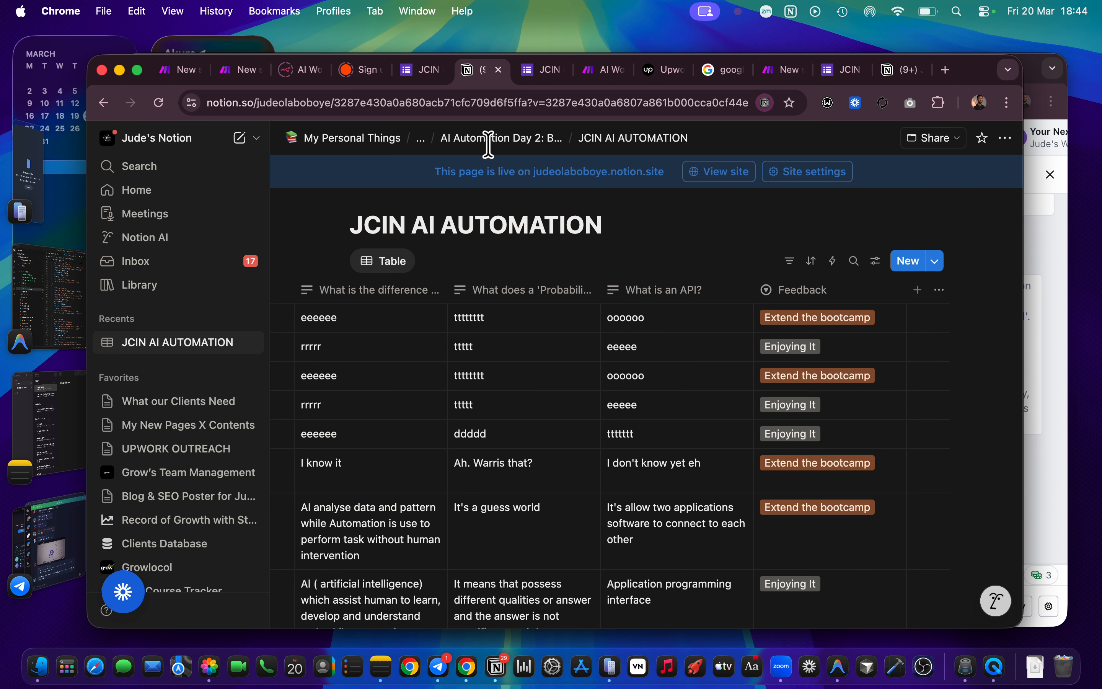
left_click(897, 76)
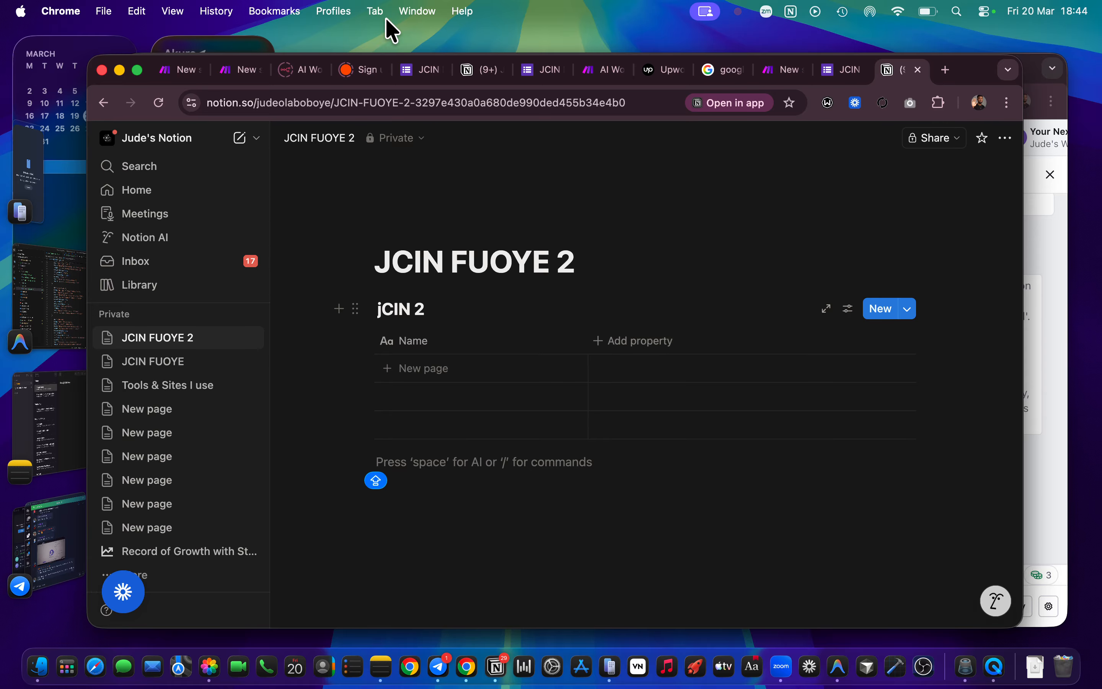
left_click(418, 72)
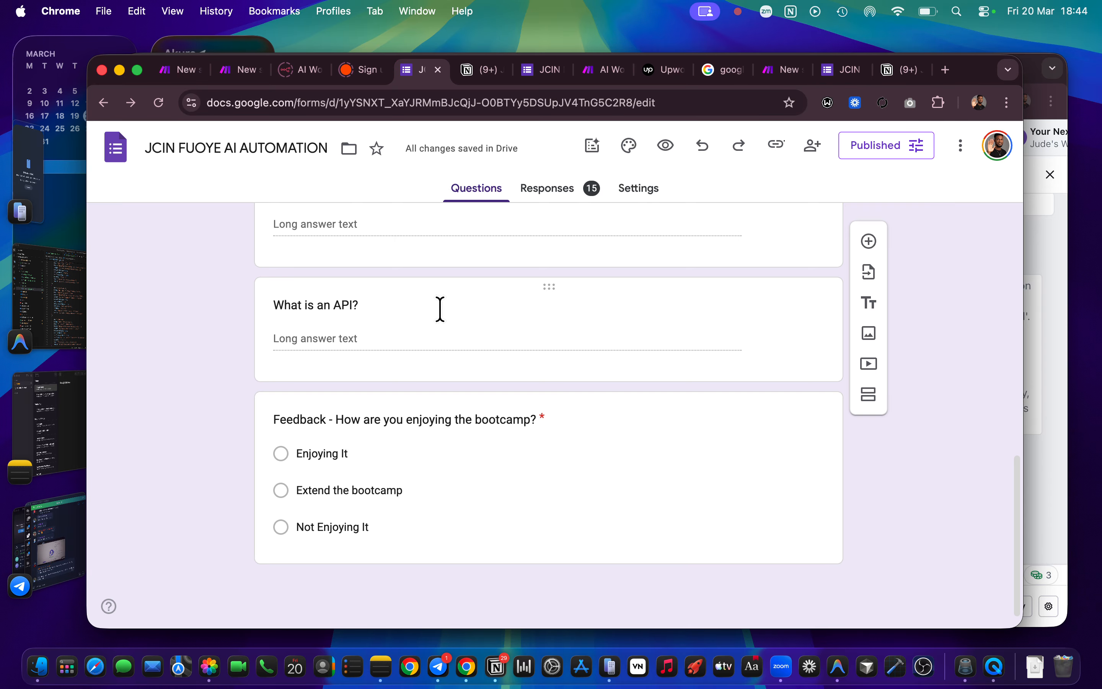
scroll(438, 311, "up", 20)
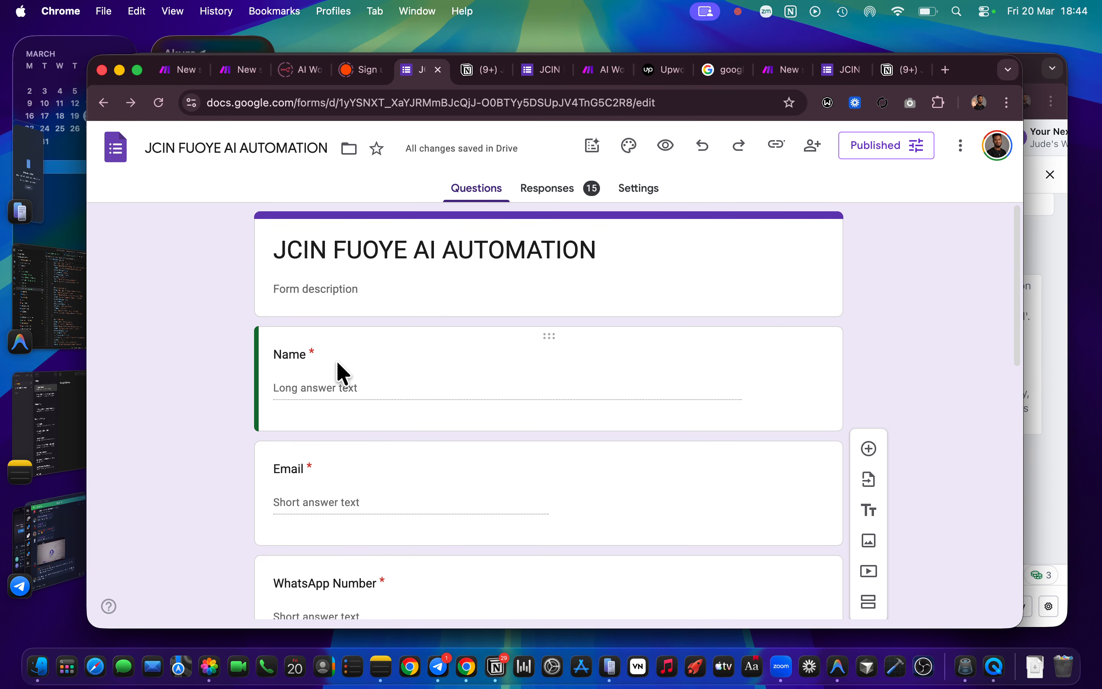
left_click(896, 84)
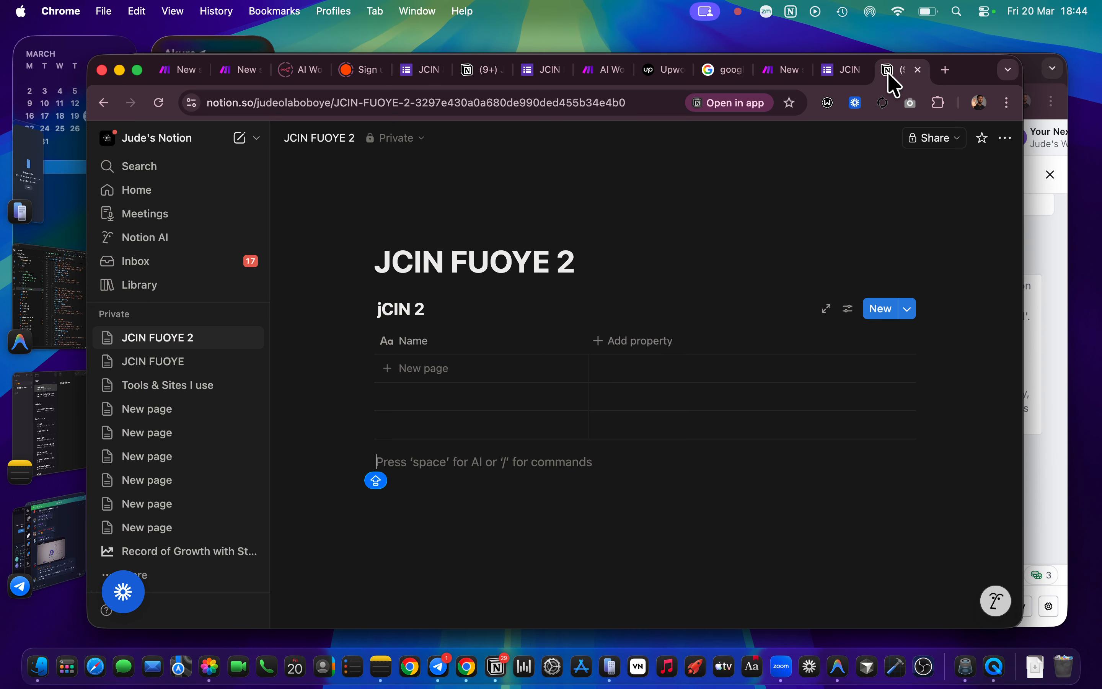
Step: Add an Email property beside the Name column of the jCIN 2 database
left_click(630, 349)
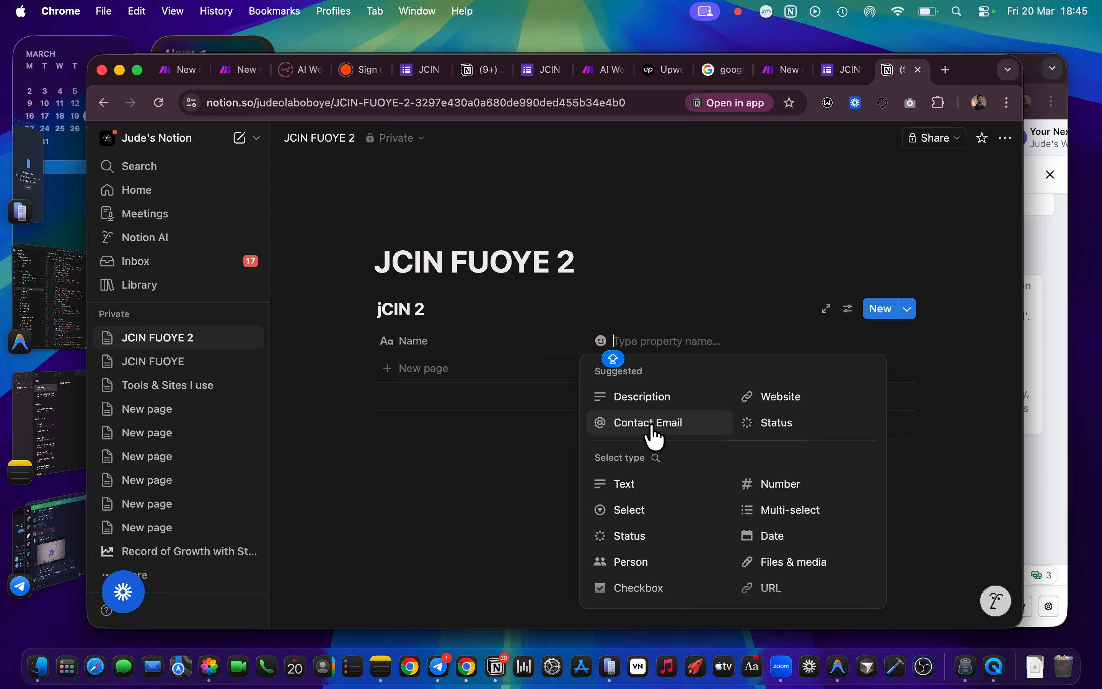
scroll(663, 449, "down", 2)
scroll(661, 449, "down", 2)
scroll(676, 433, "up", 4)
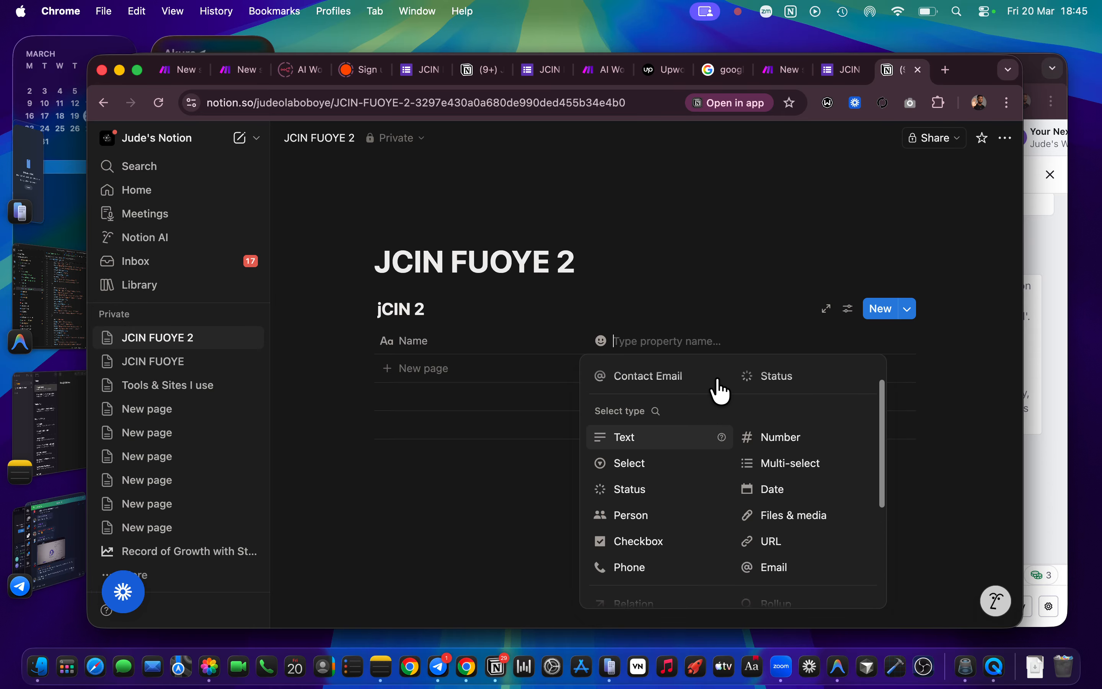
scroll(640, 372, "up", 1)
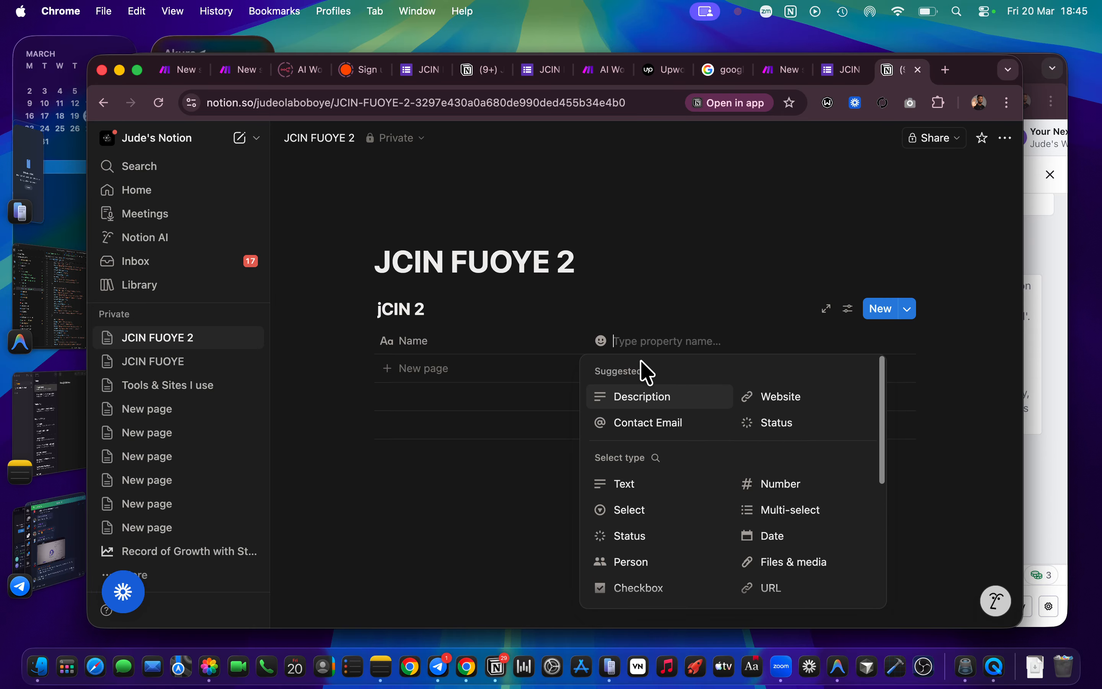
scroll(697, 445, "down", 4)
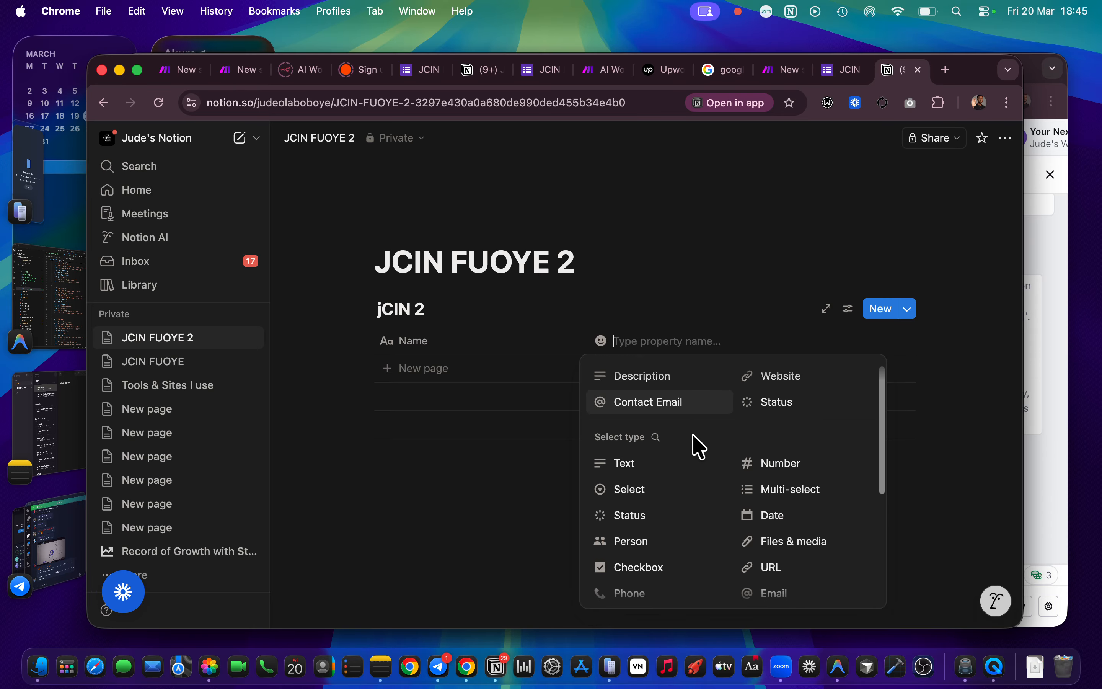
key("Caps_Lock")
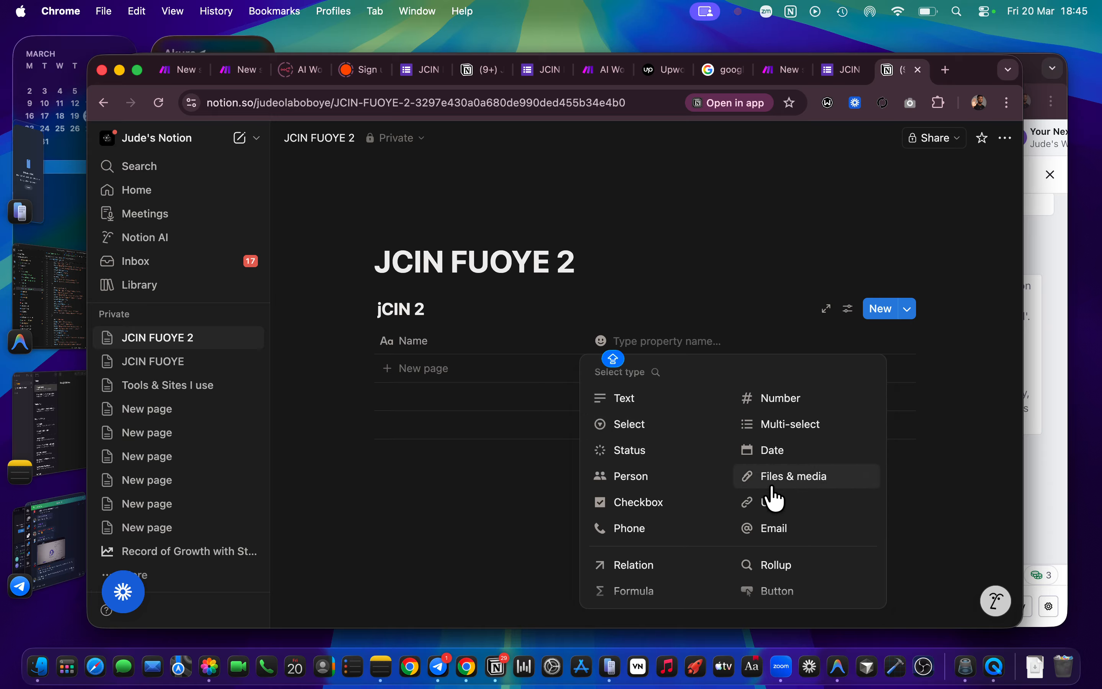
left_click(768, 542)
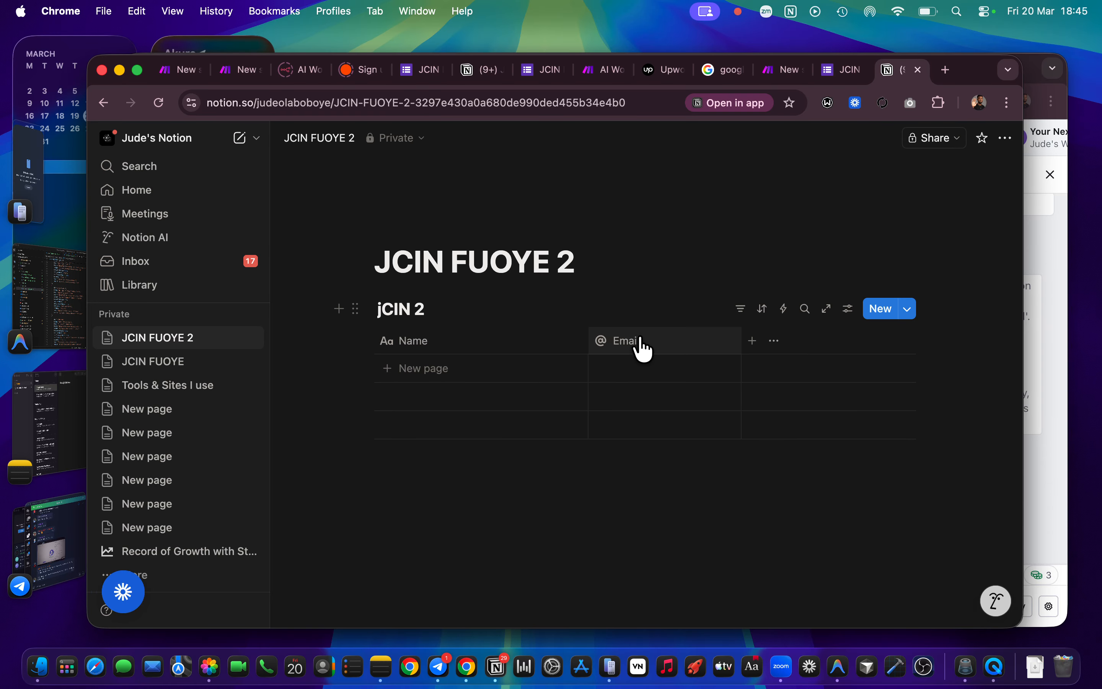
Step: Add a Phone property after the Email column of the jCIN 2 database
left_click(754, 342)
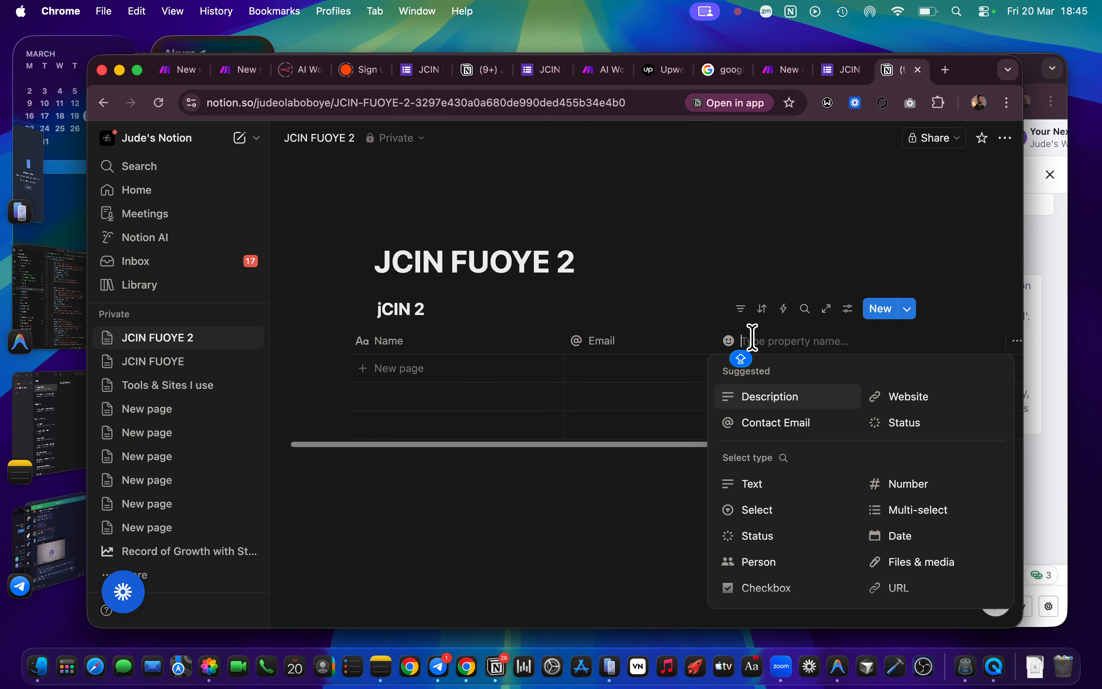
scroll(856, 455, "down", 4)
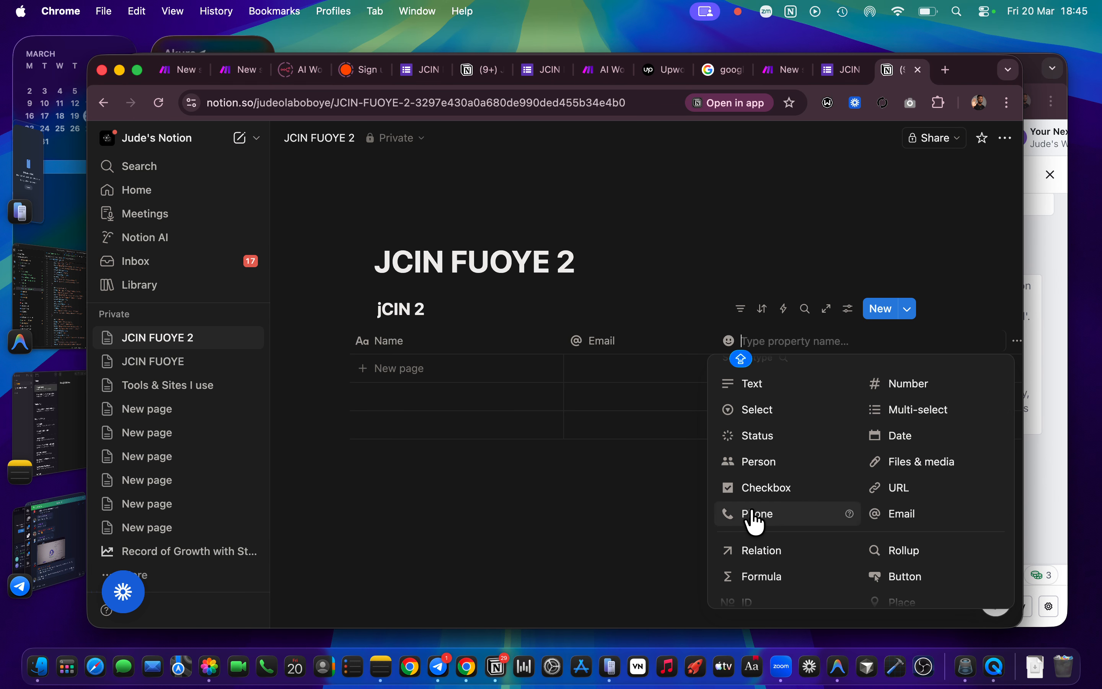
left_click(752, 515)
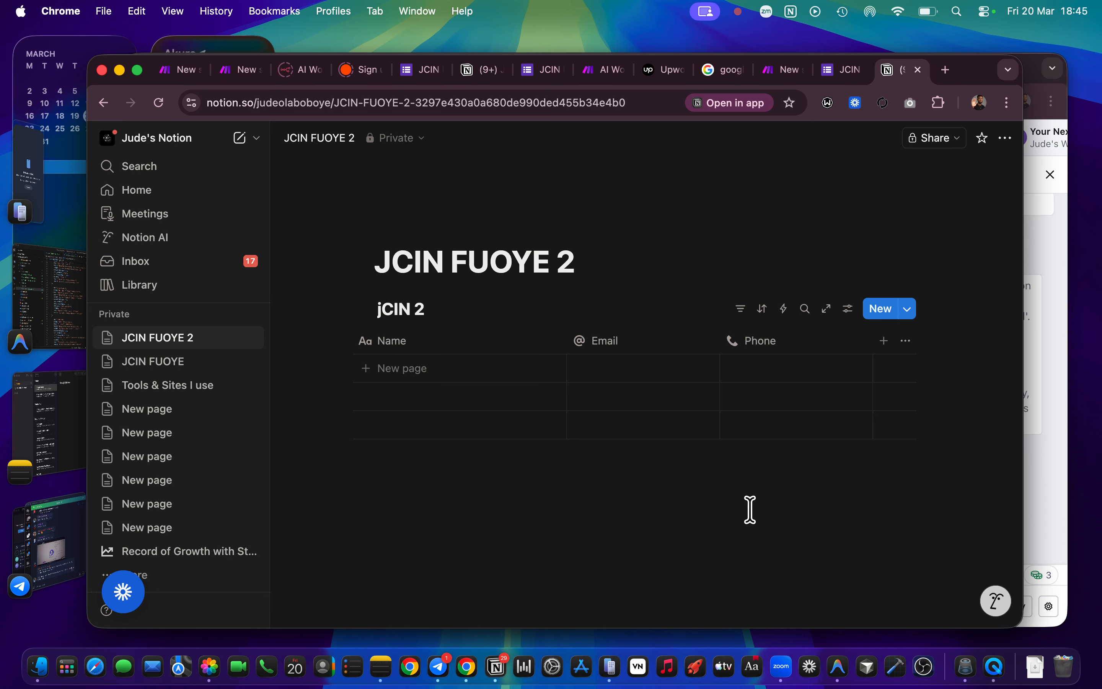
Step: Rename the Phone property as Whatsapp Phone Number
left_click(746, 350)
left_click_drag(805, 321, 760, 325)
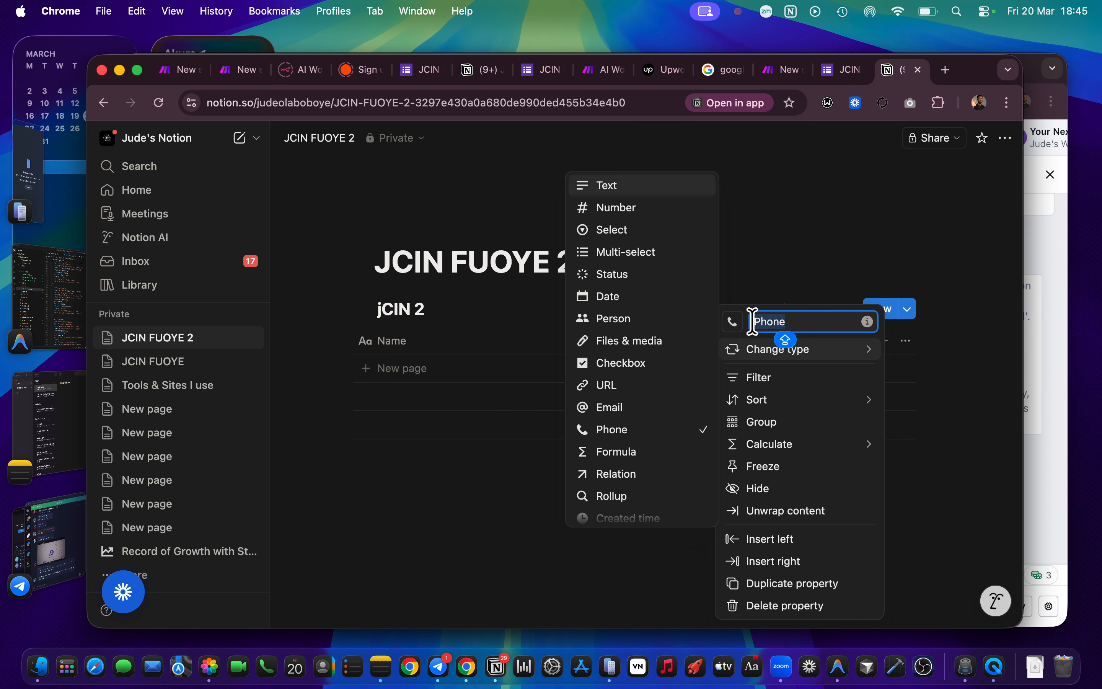
left_click(771, 233)
left_click(797, 347)
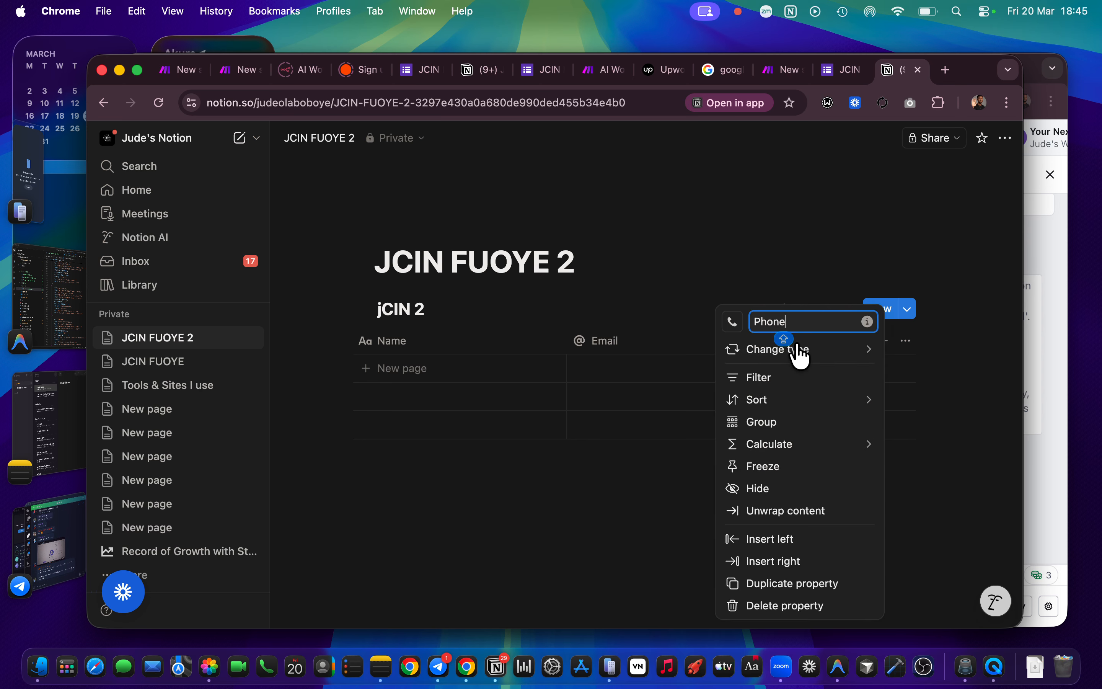
key("BackSpace")
key("BackSpace")
key("BackSpace")
key("BackSpace")
key("BackSpace")
type("w")
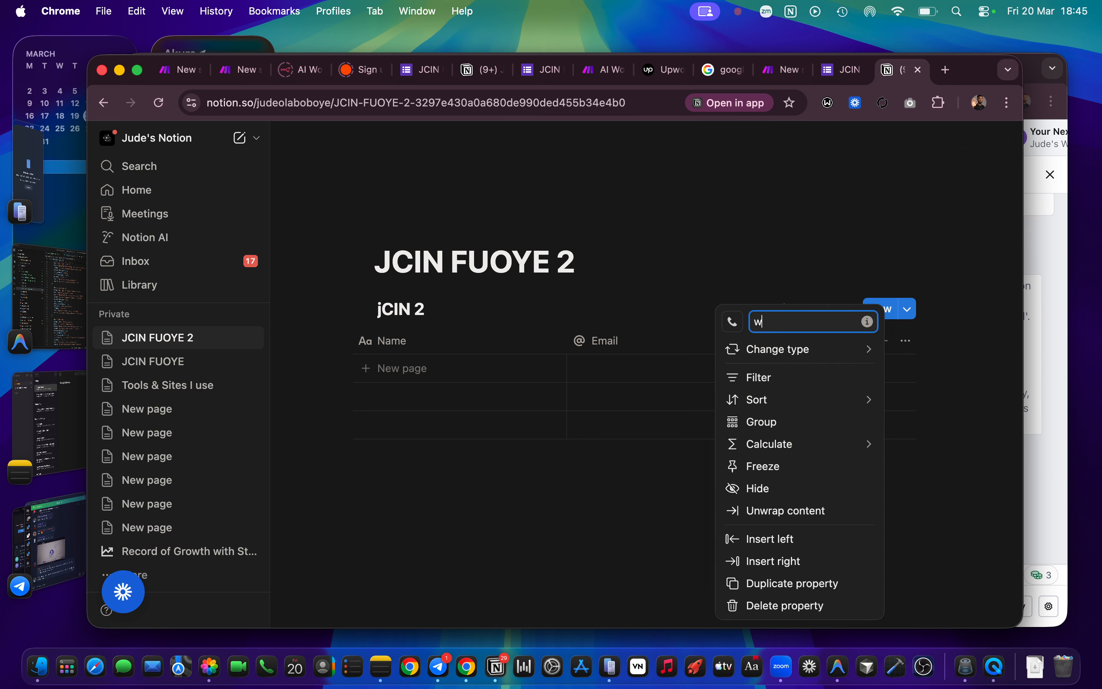
key("BackSpace")
type("Whatsapp Phone Number")
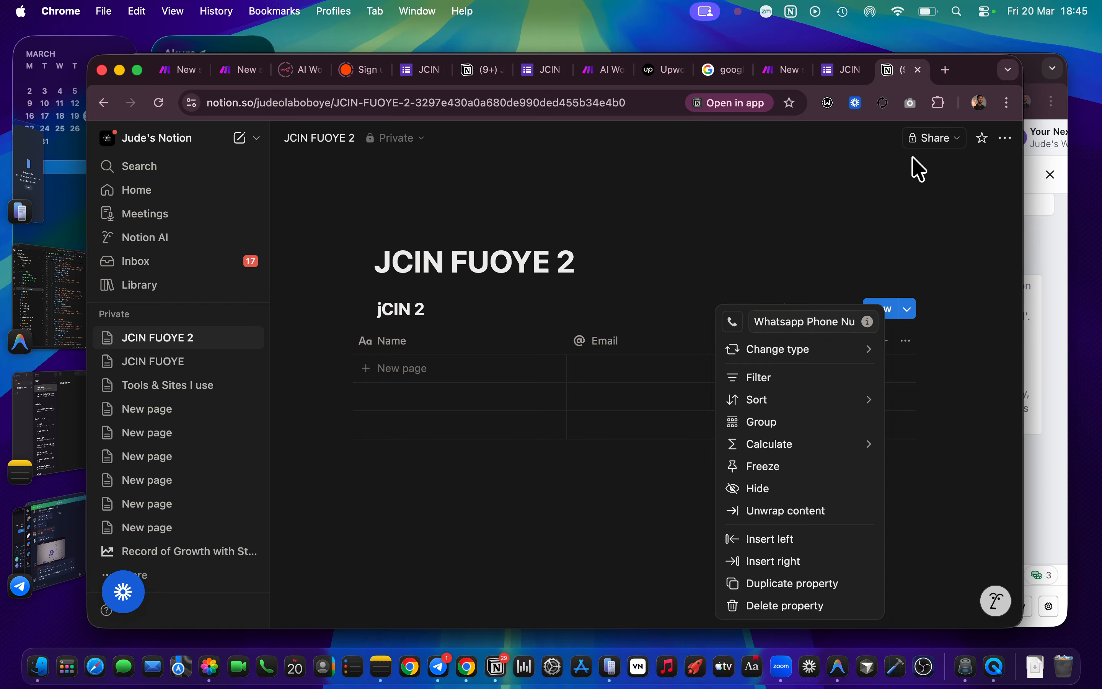
left_click(907, 173)
left_click(770, 368)
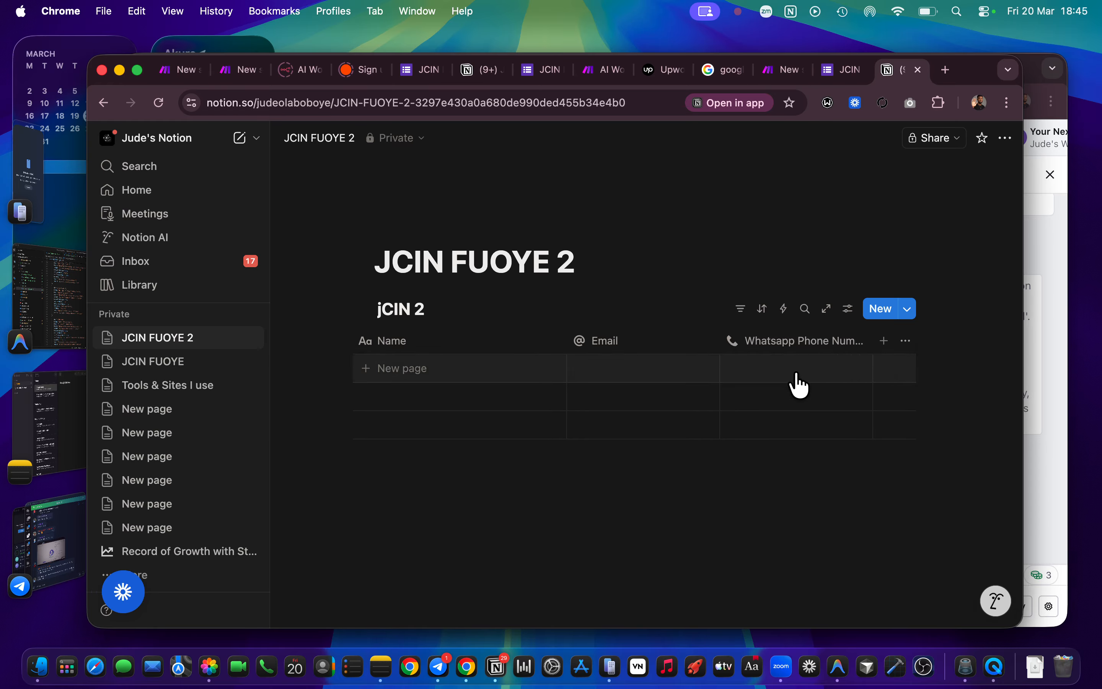
Step: Add three Text properties after the Whatsapp Phone Number column for the form's long-answer questions
left_click(884, 341)
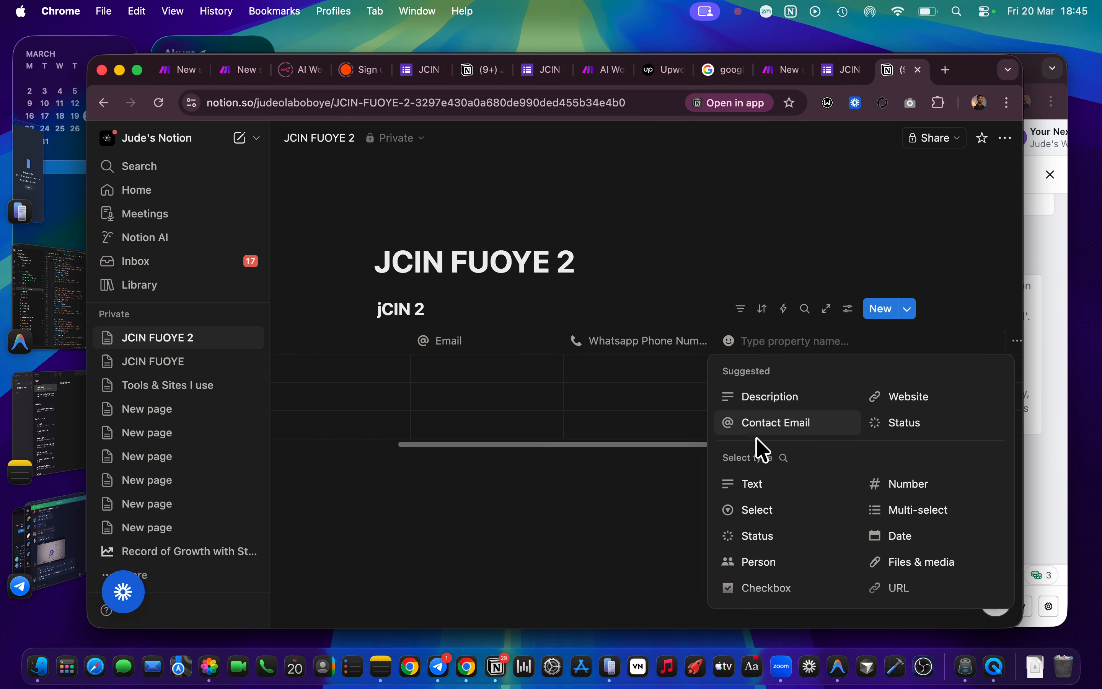
left_click(756, 484)
left_click(892, 341)
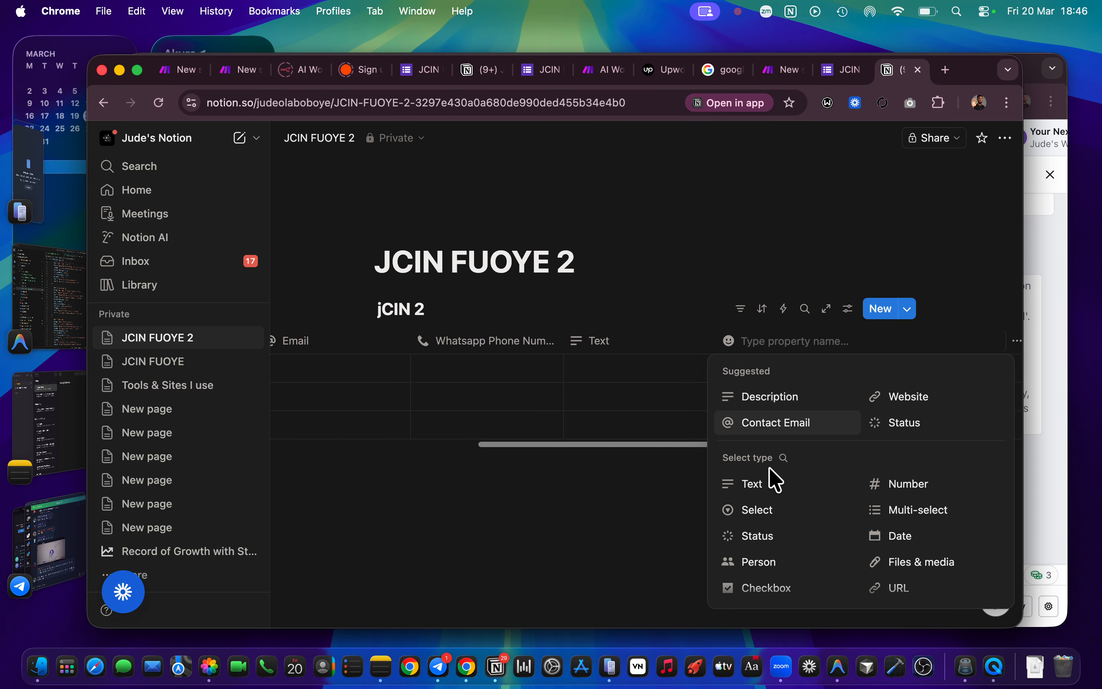
left_click(770, 478)
left_click(884, 342)
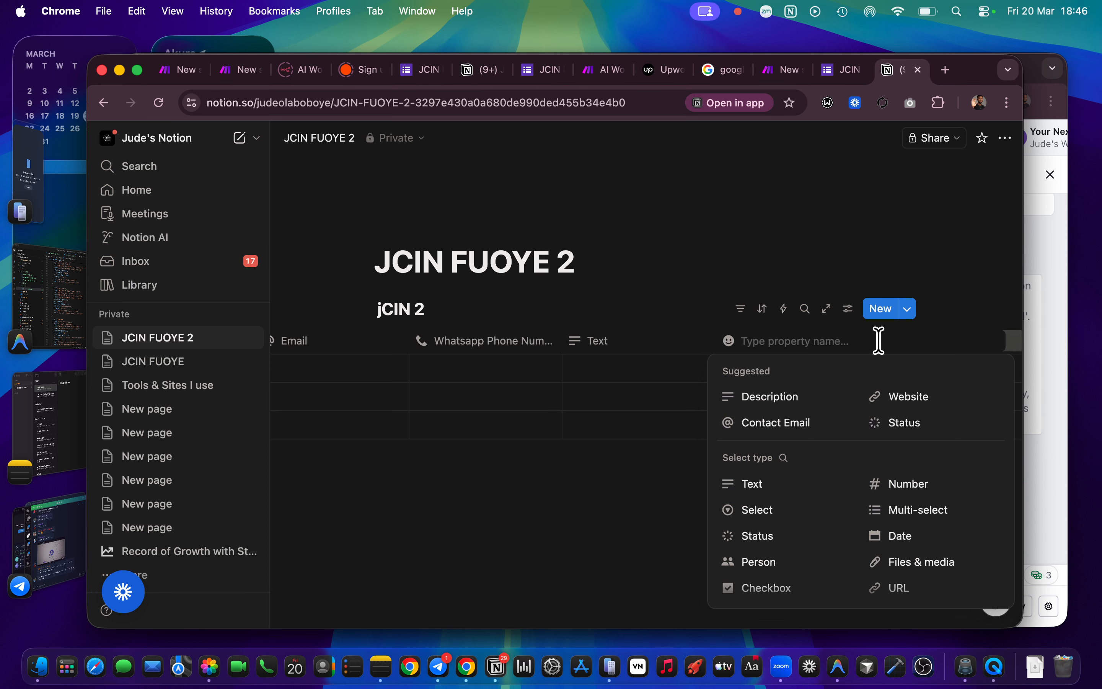
left_click(788, 485)
Step: Rename the first of the three Text properties as Q1
left_click(506, 347)
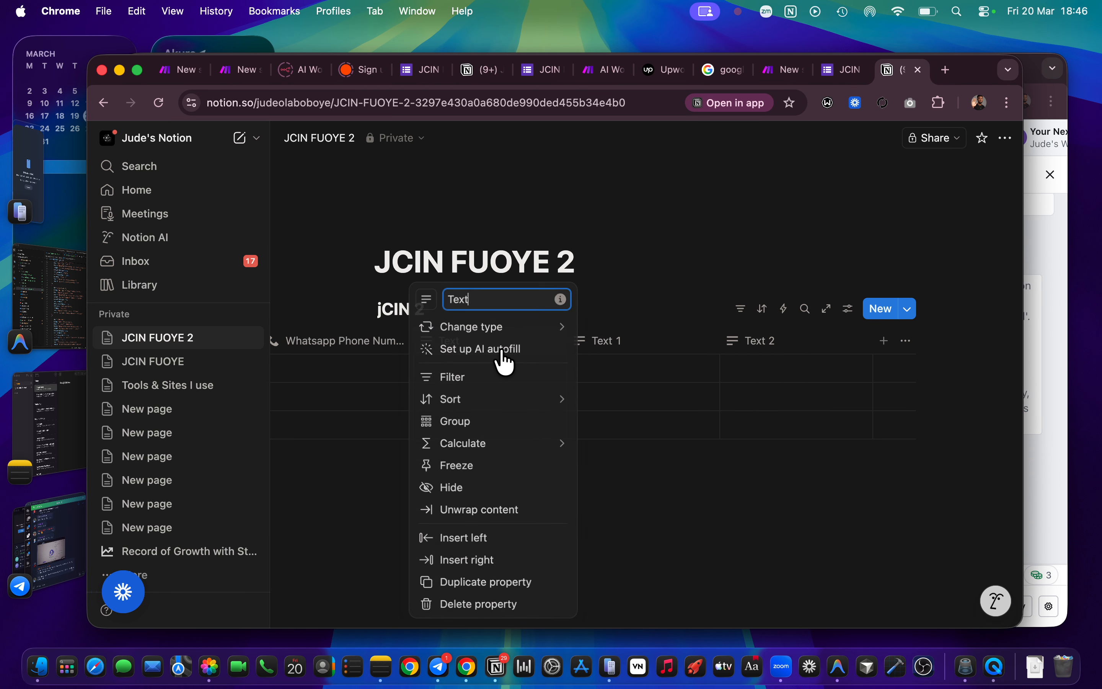
key("super+a")
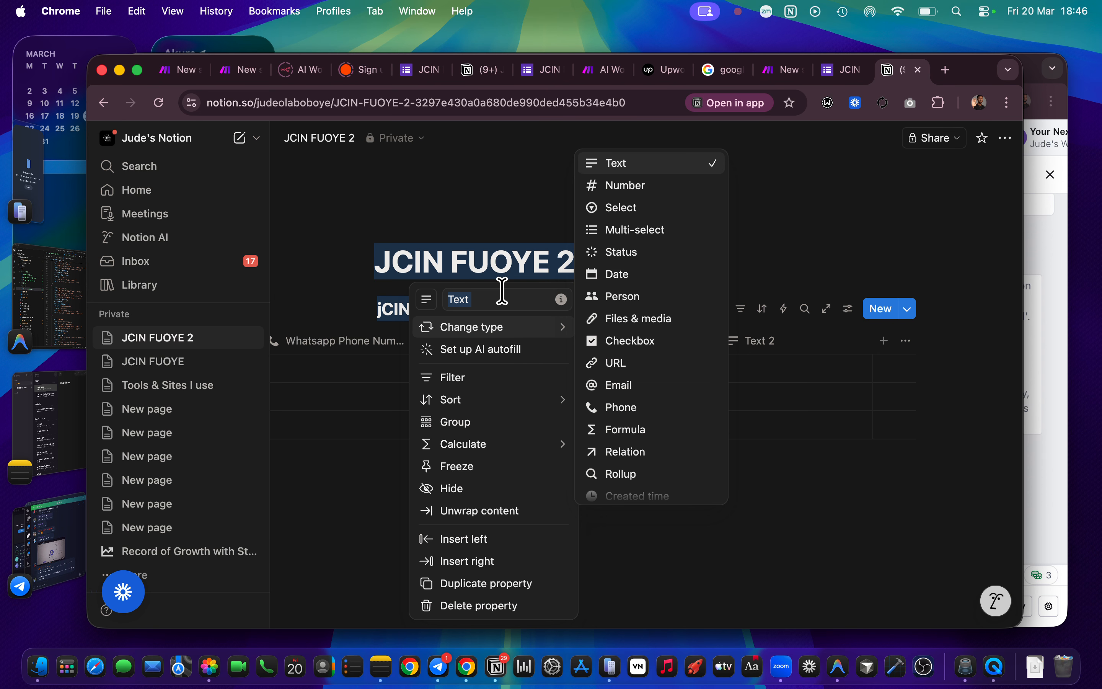
key("BackSpace")
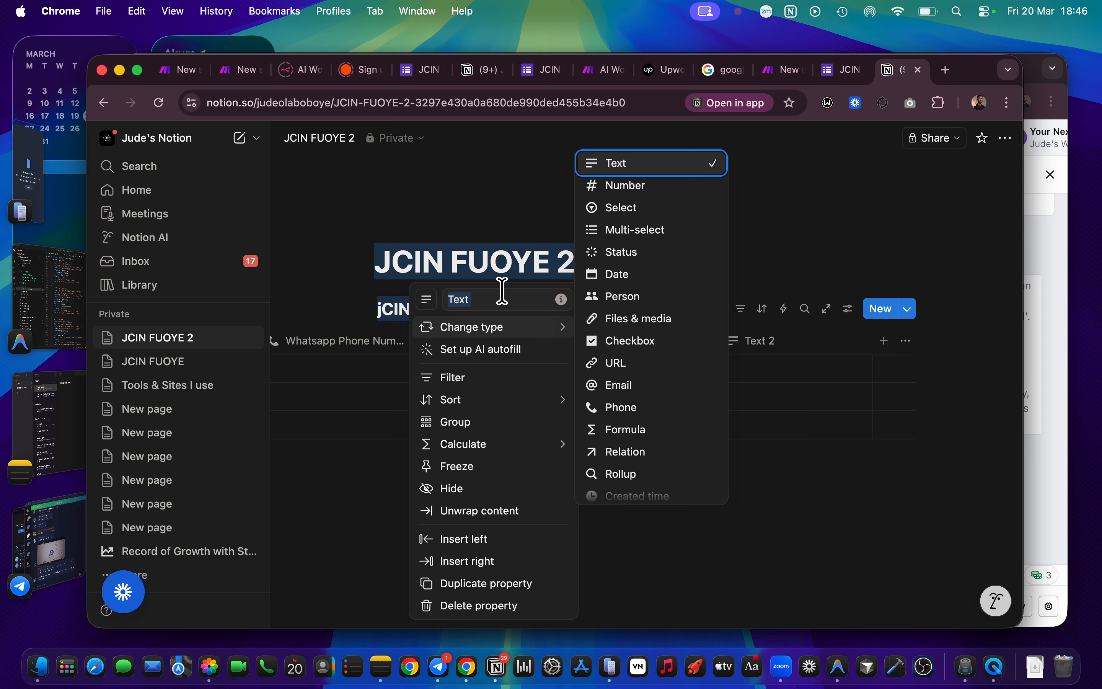
key("Escape")
key("BackSpace")
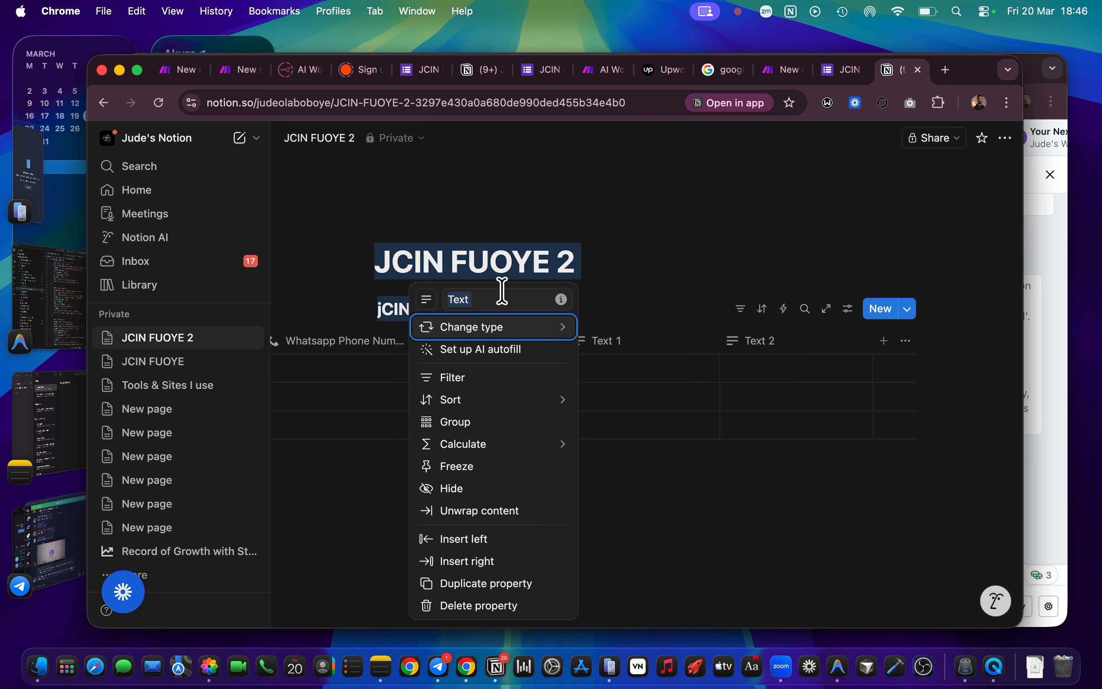
left_click(508, 303)
key("super+a")
type("Q")
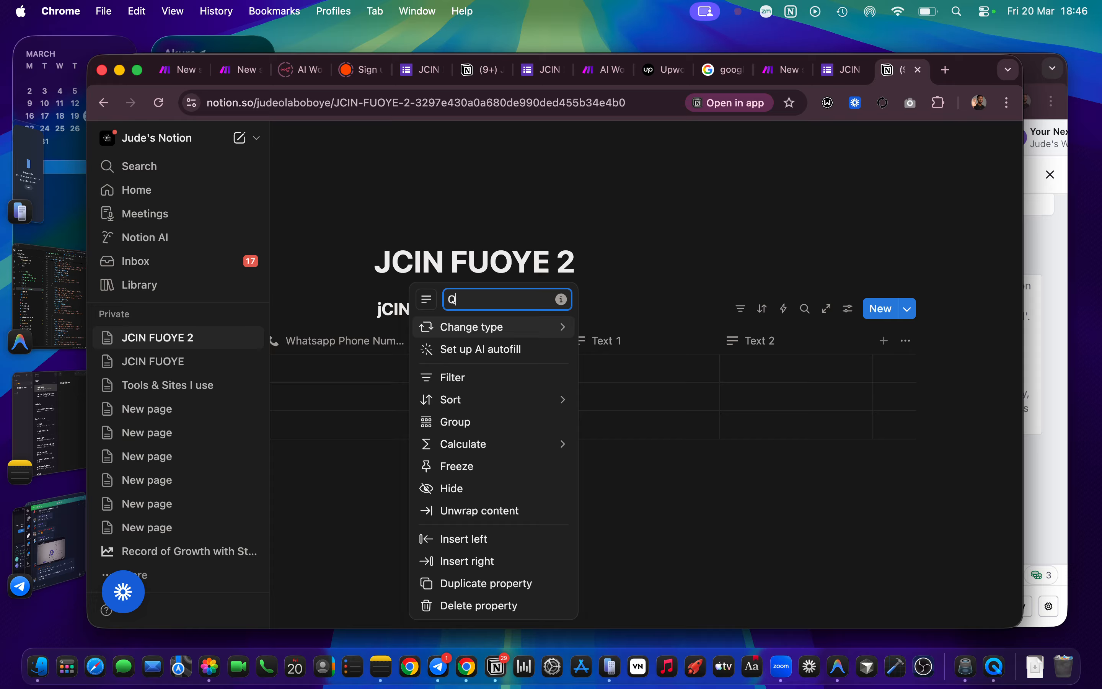
key("Return")
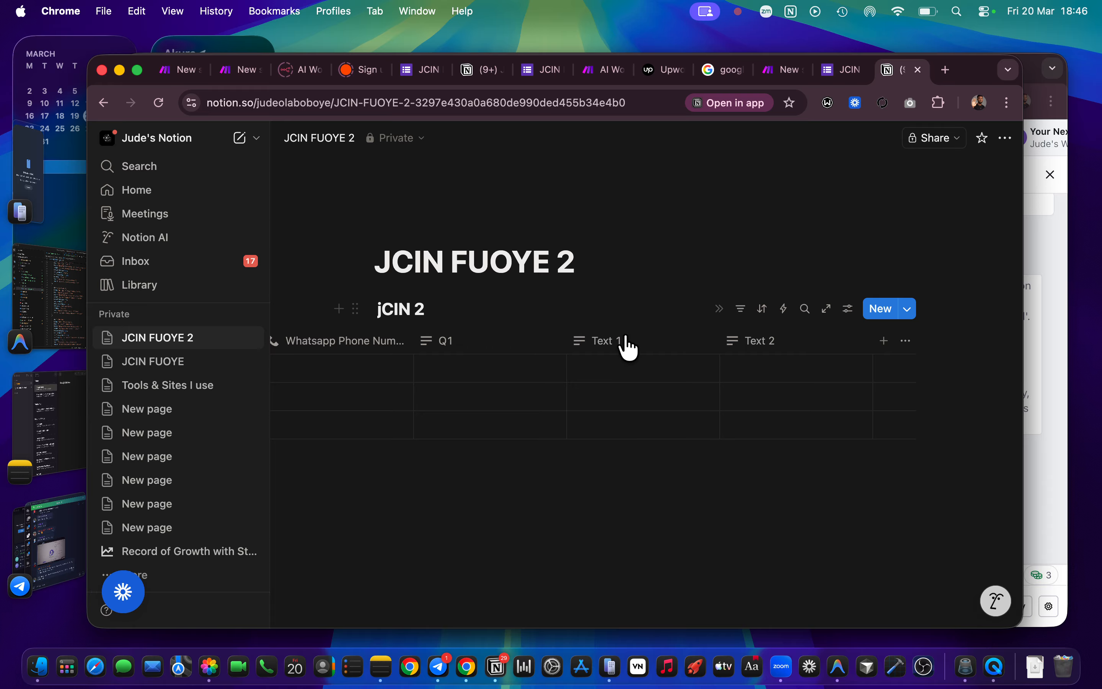
Step: Rename the second Text property, right after Q1, as Q2
left_click(613, 343)
key("super+a")
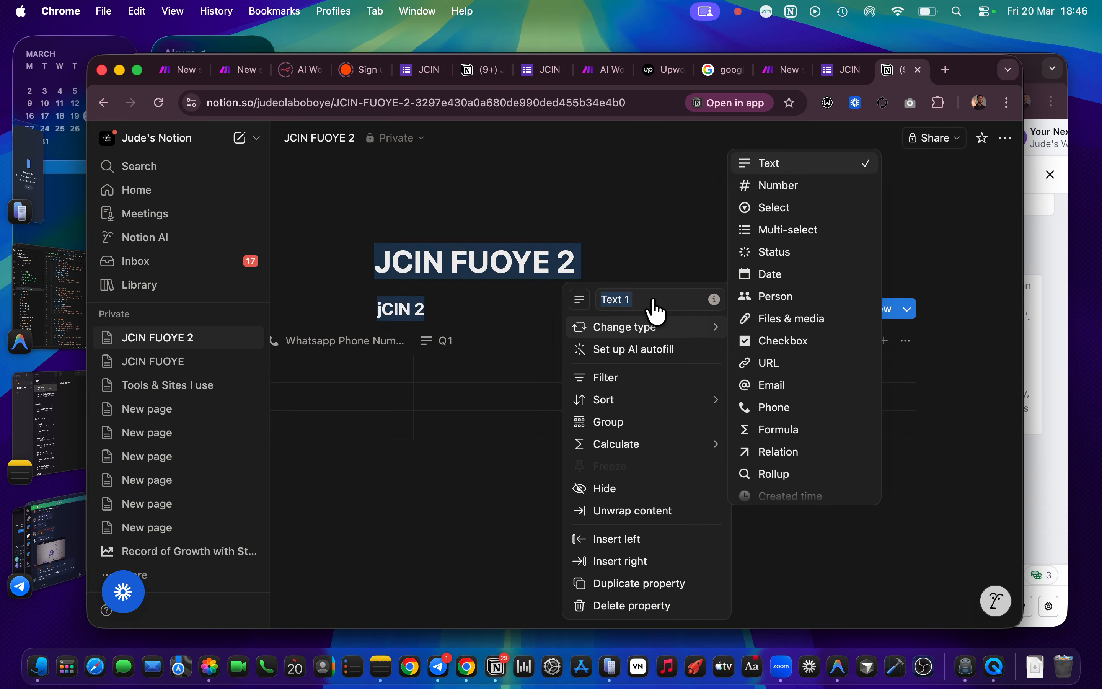
left_click(651, 299)
type("Q2")
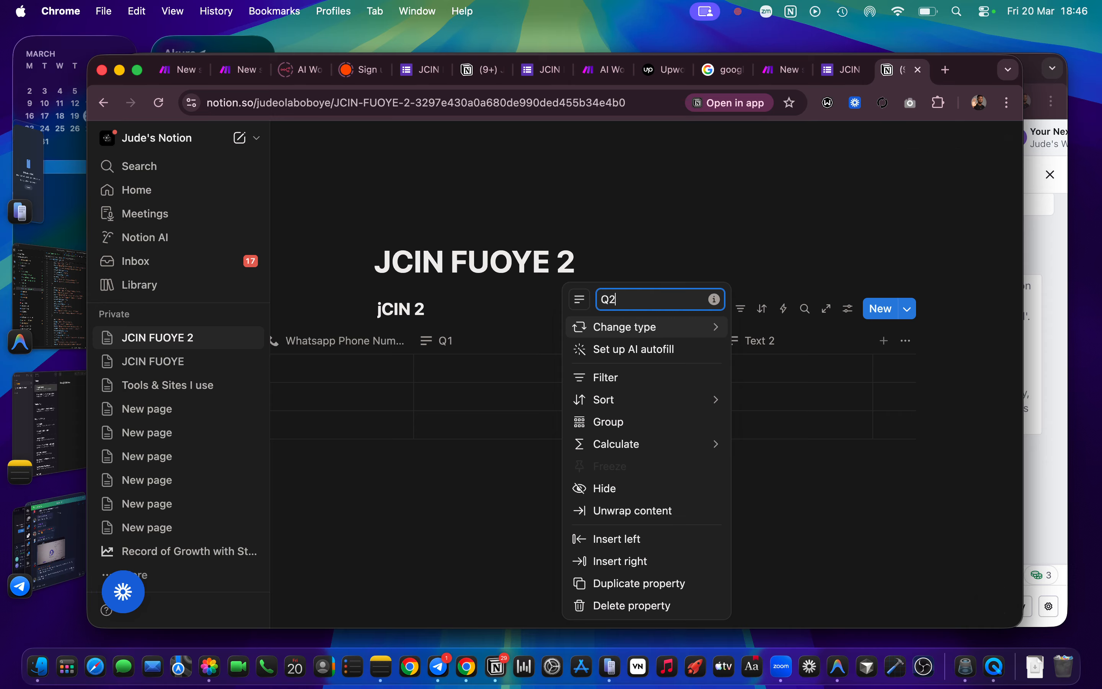
key("Return")
Step: Rename the third Text property, right after Q2, as Q3
left_click(754, 343)
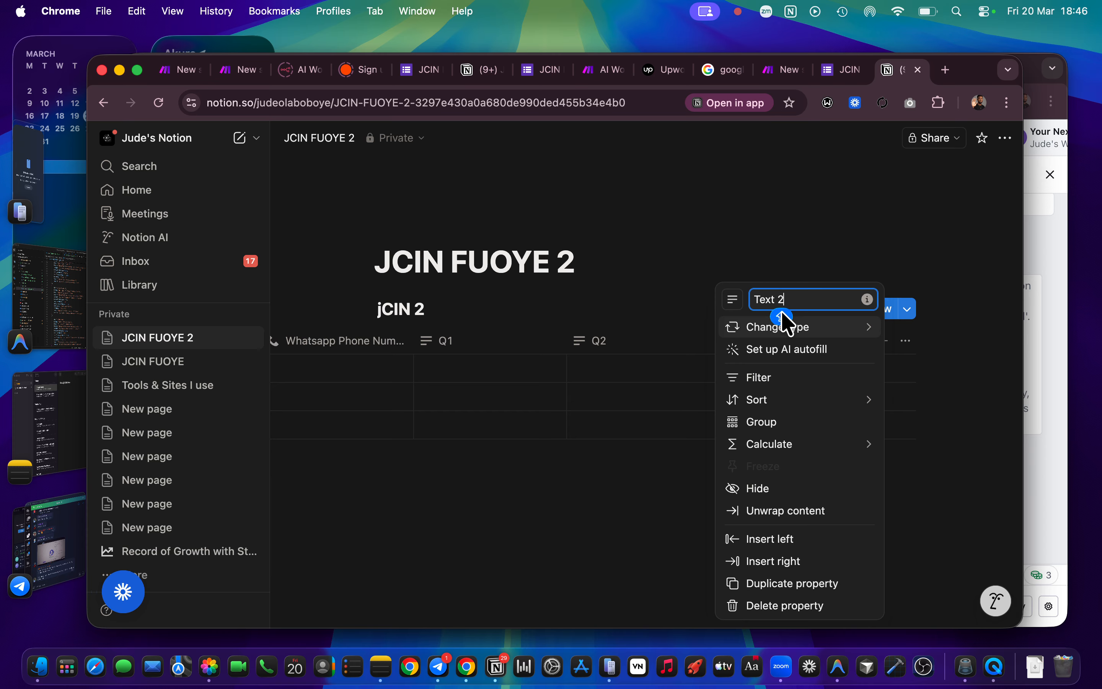
double_click(798, 301)
triple_click(800, 301)
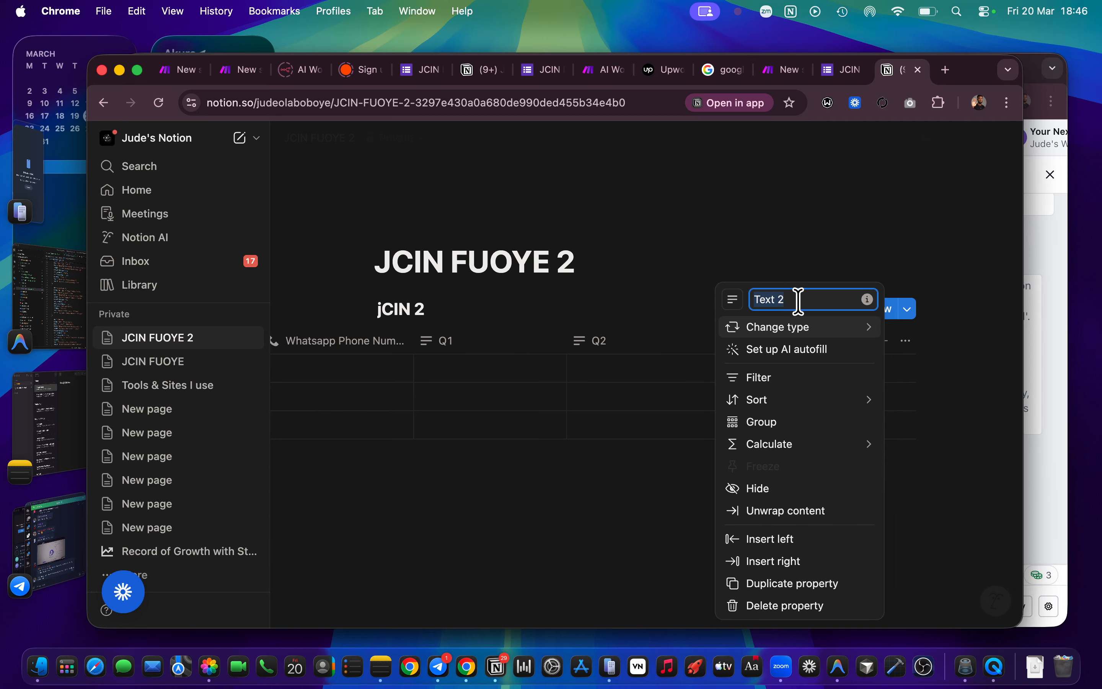
type("Q3")
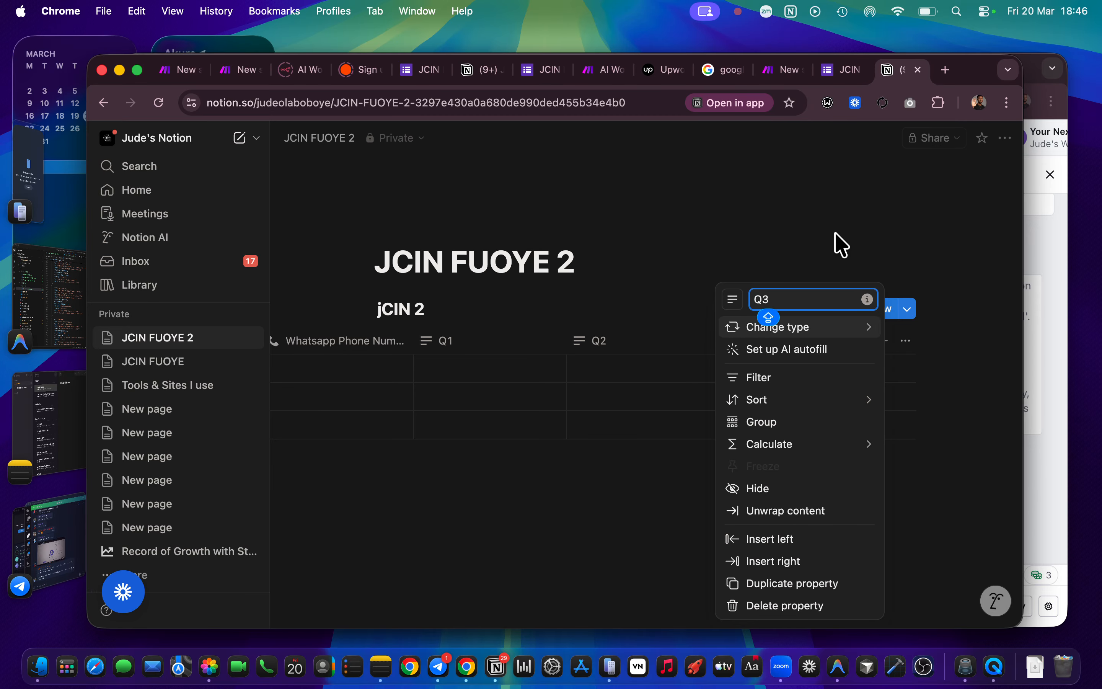
key("Return")
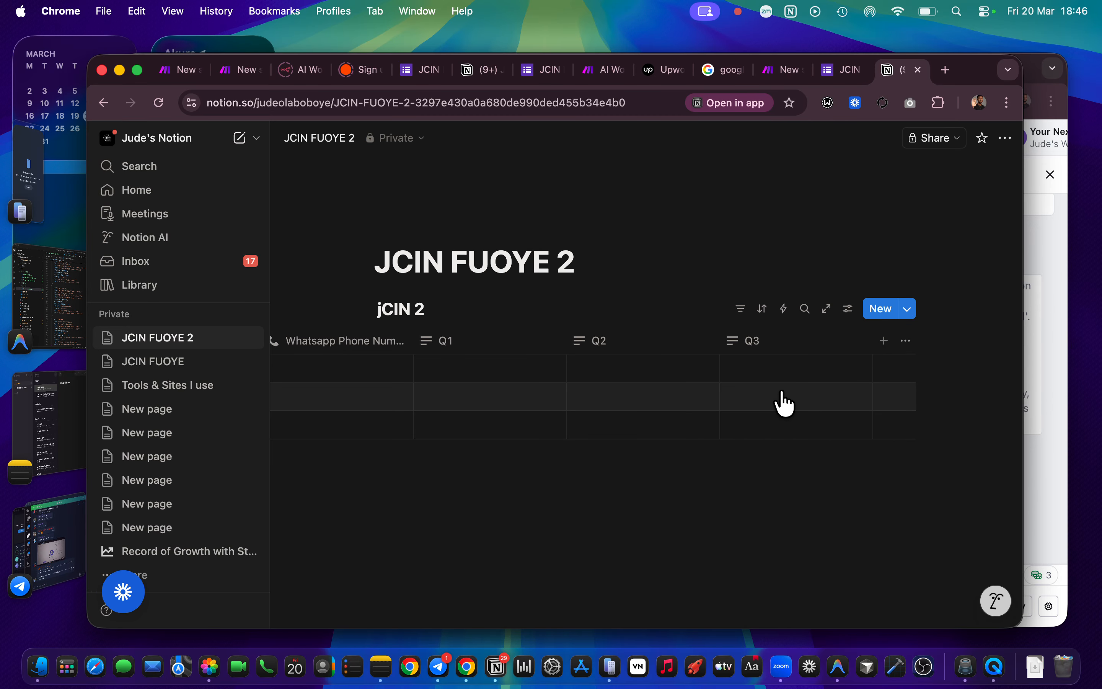
Step: Check the final question of the JCIN FUOYE AI AUTOMATION Google Form, then return to the Notion database
left_click(423, 73)
scroll(398, 387, "down", 10)
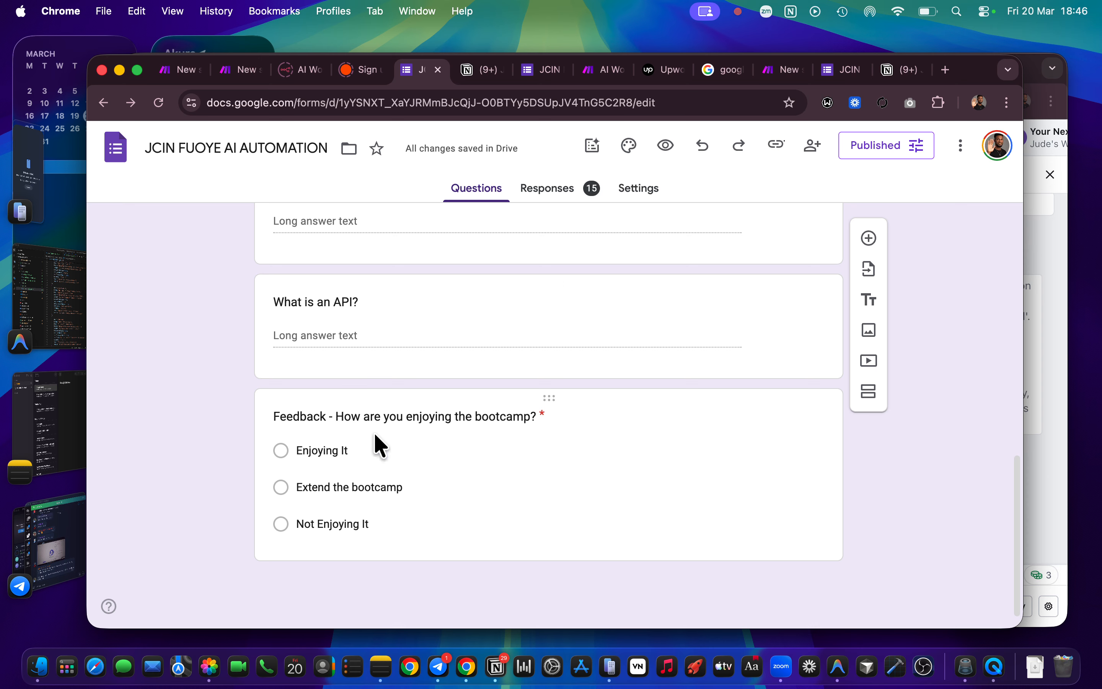
left_click(906, 72)
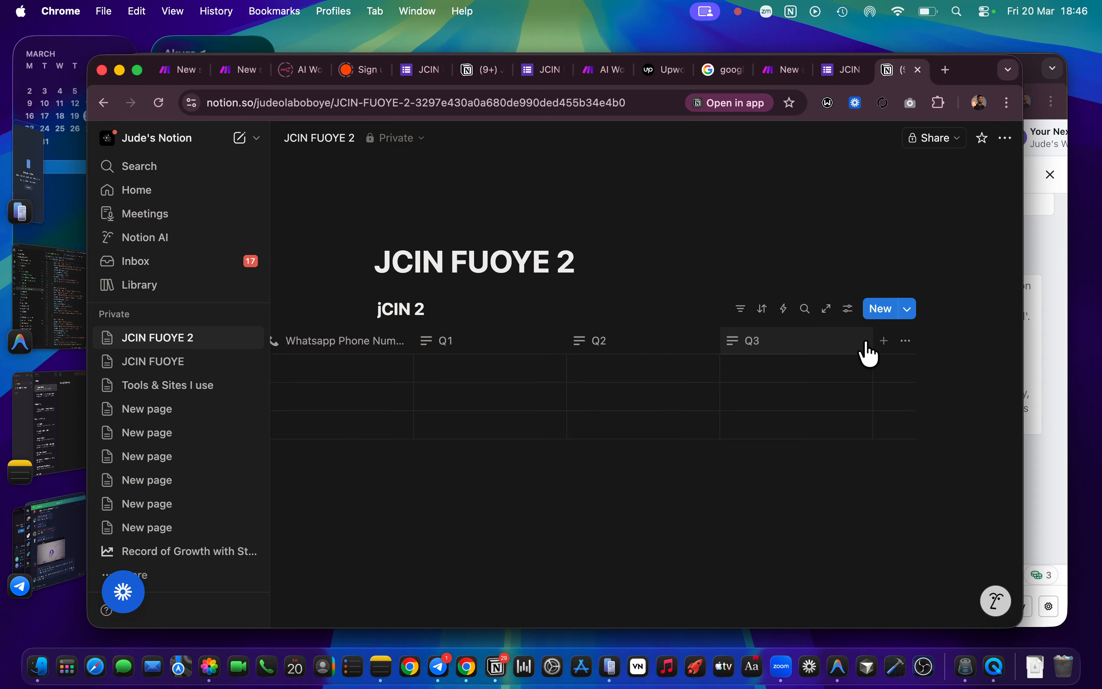
Step: Start a new property after Q3 and look through the available property types for one suiting the Feedback question
left_click(886, 343)
scroll(843, 542, "down", 5)
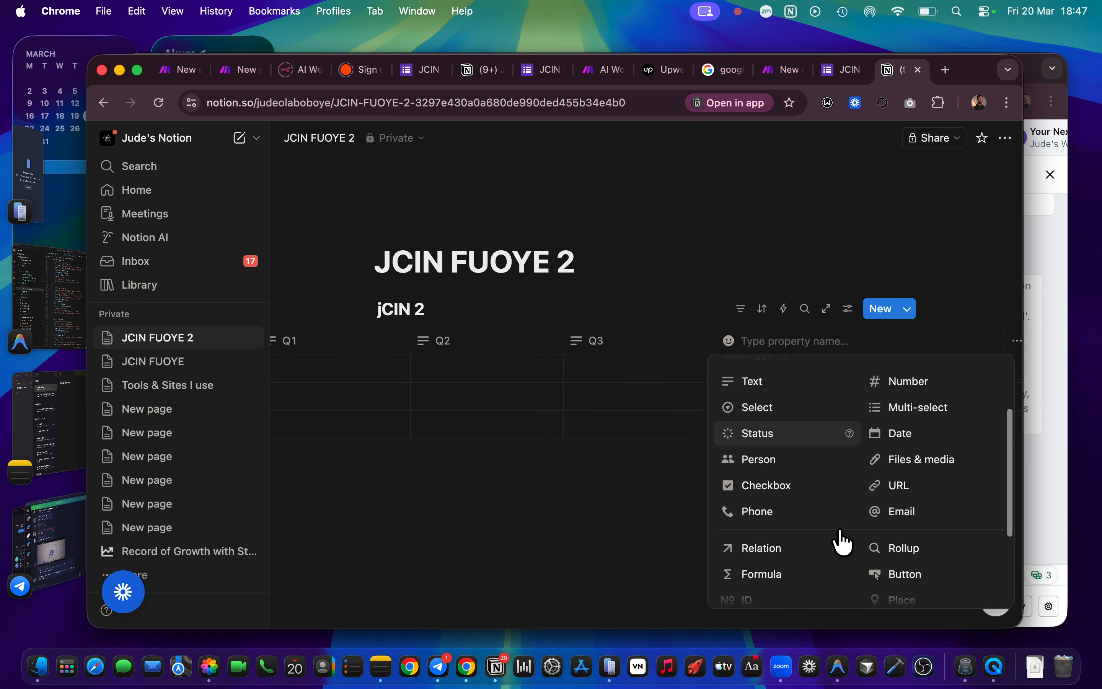
scroll(820, 537, "down", 3)
scroll(816, 535, "up", 6)
key("Caps_Lock")
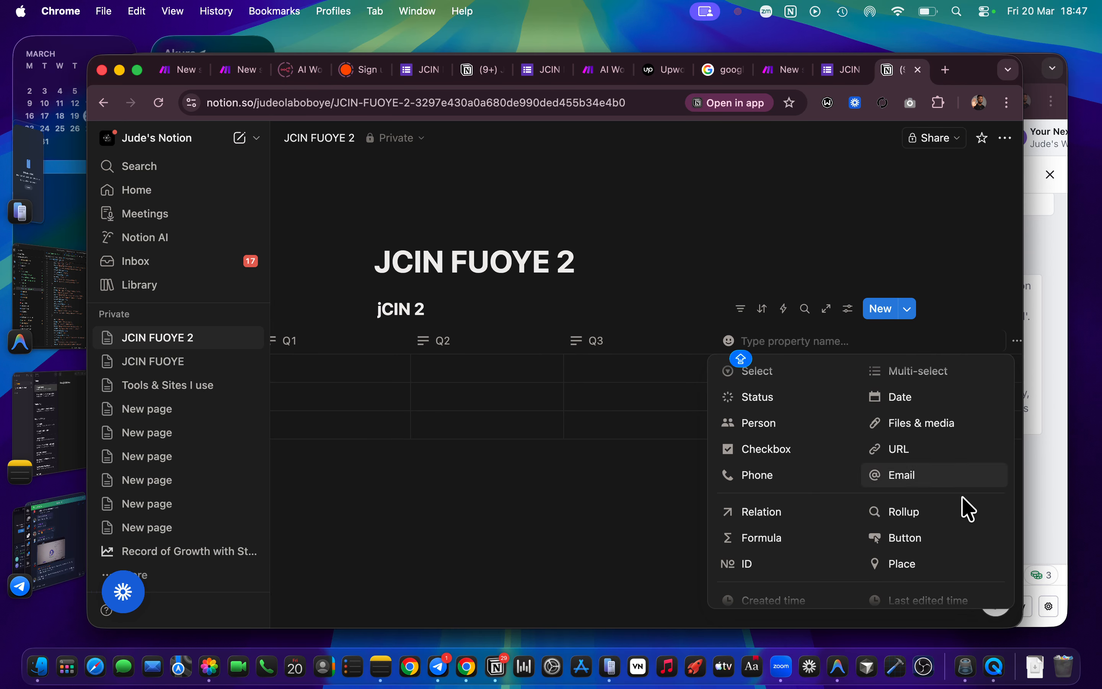
scroll(896, 590, "up", 1)
scroll(893, 585, "up", 3)
scroll(893, 588, "down", 5)
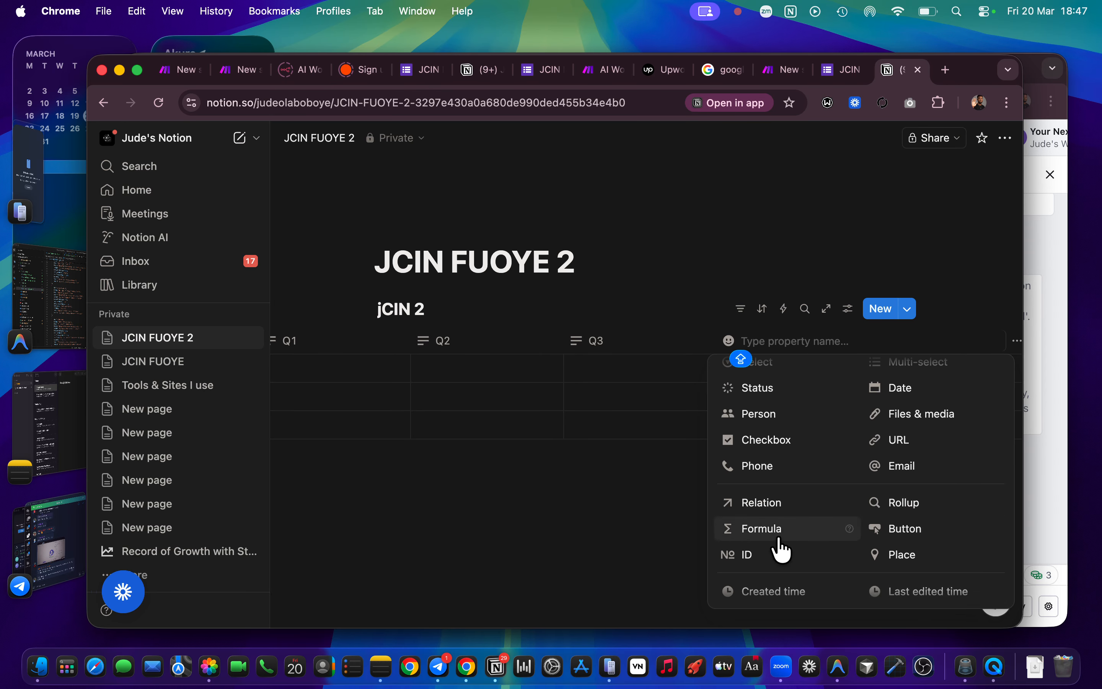
scroll(799, 532, "down", 4)
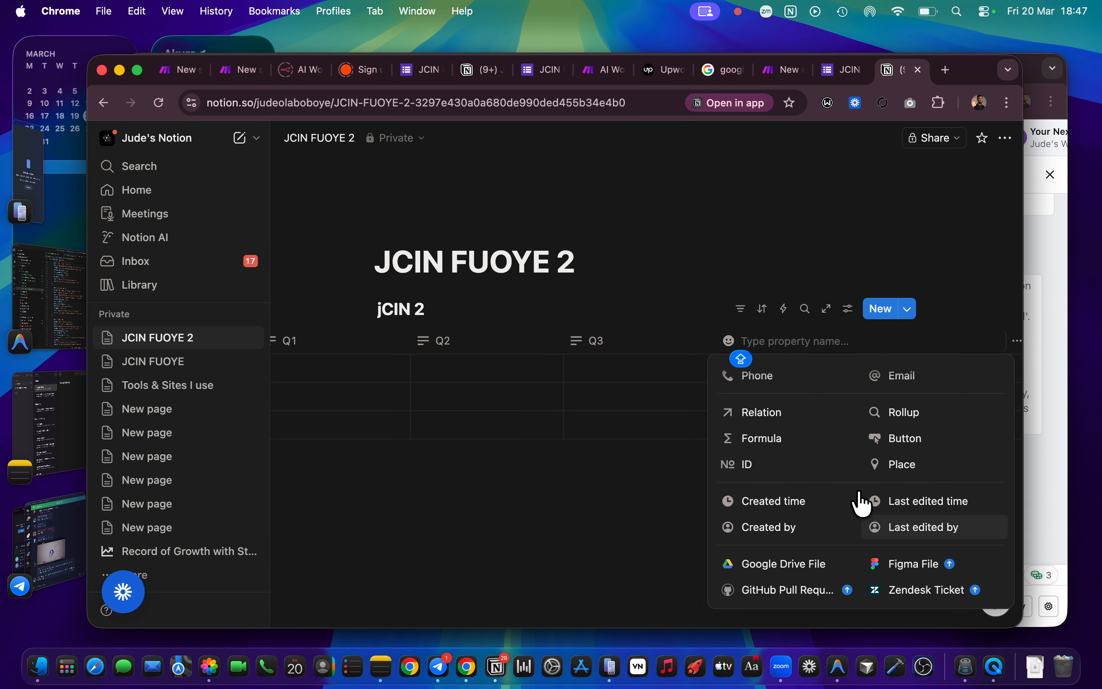
scroll(861, 516, "up", 5)
scroll(860, 516, "up", 3)
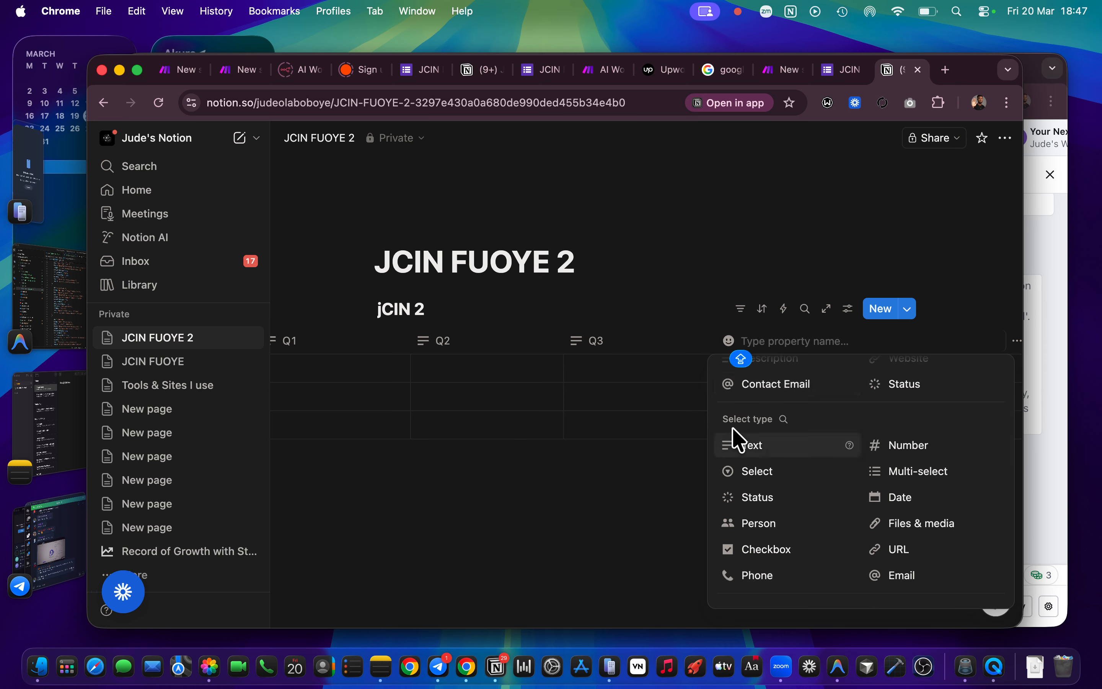
scroll(779, 461, "down", 1)
key("Caps_Lock")
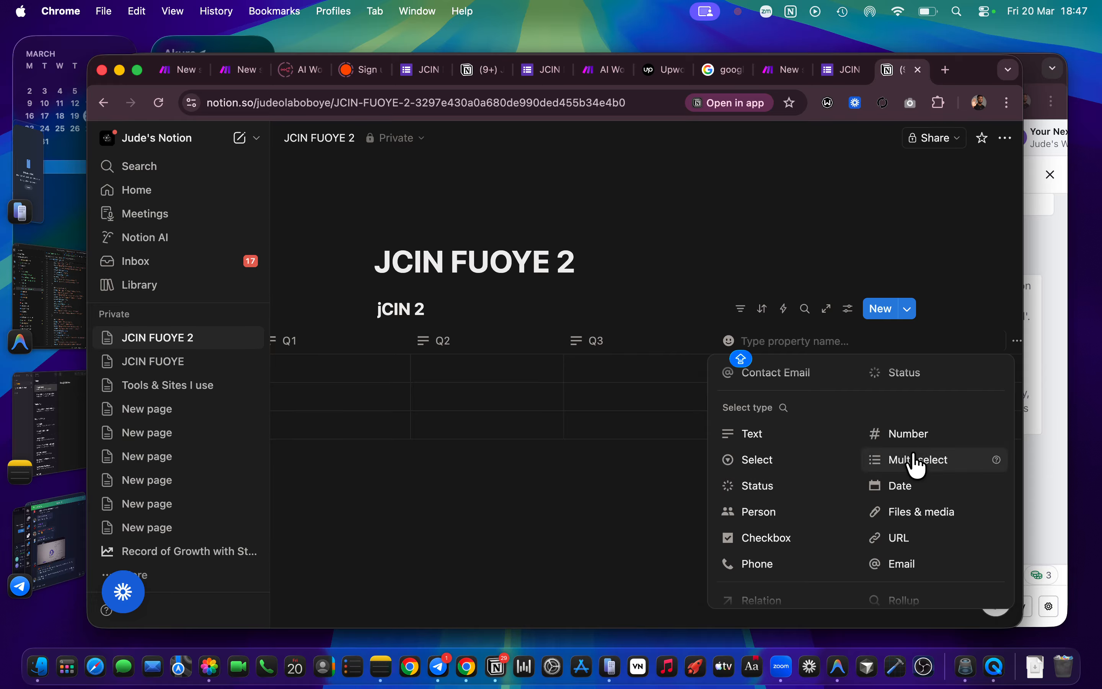
Step: Check the Feedback question's answer options in the Google Form and add a Select property after Q3 in the Notion database
left_click(409, 71)
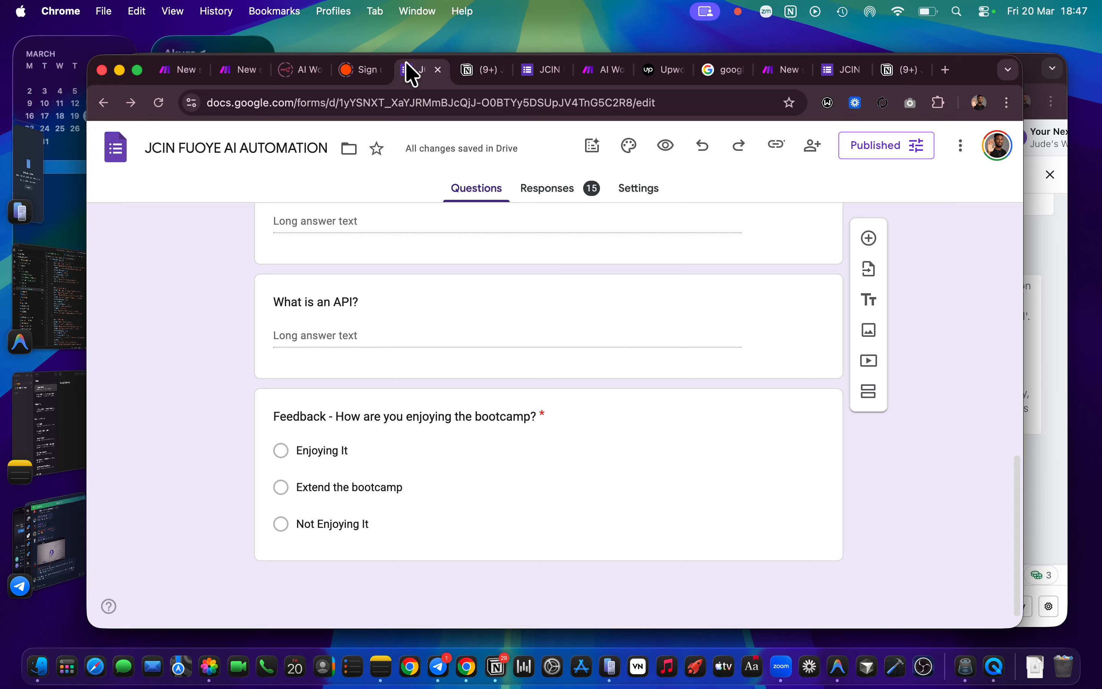
left_click(278, 451)
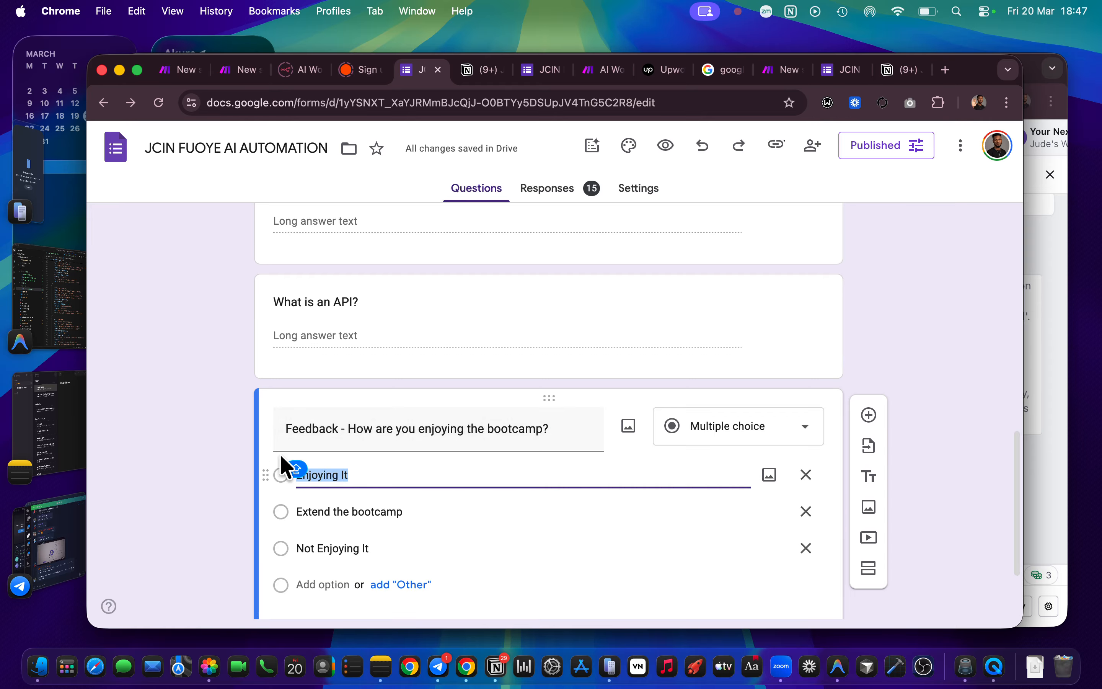
left_click(199, 460)
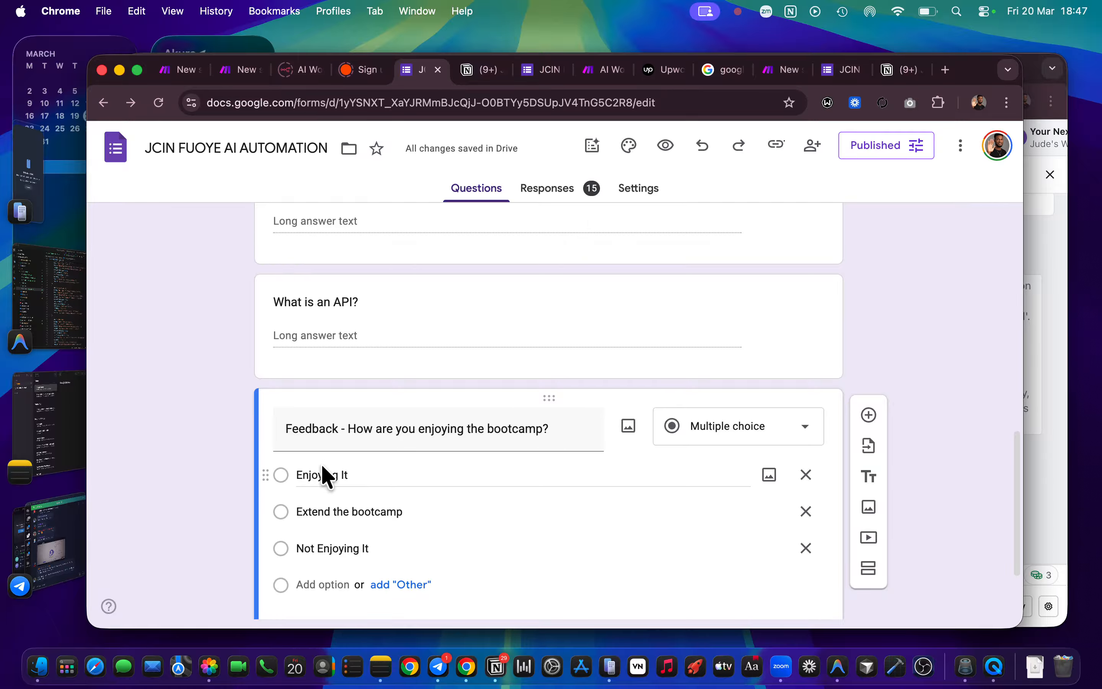
left_click(894, 70)
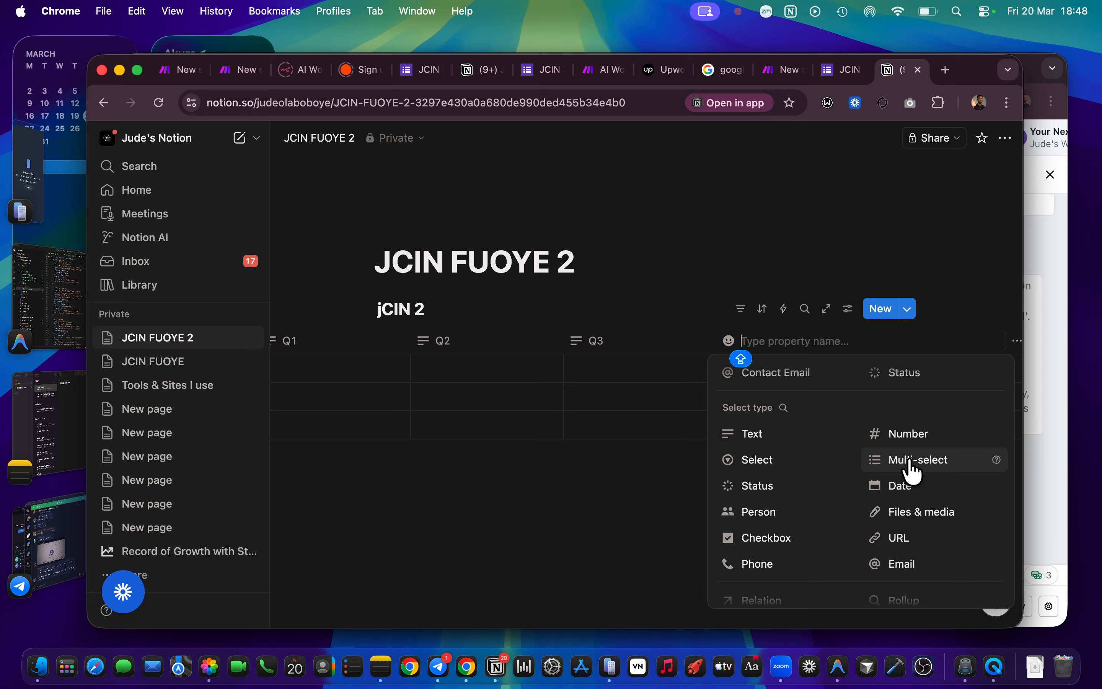
left_click(781, 463)
Step: Rename the new Select property as Feedback
left_click(782, 343)
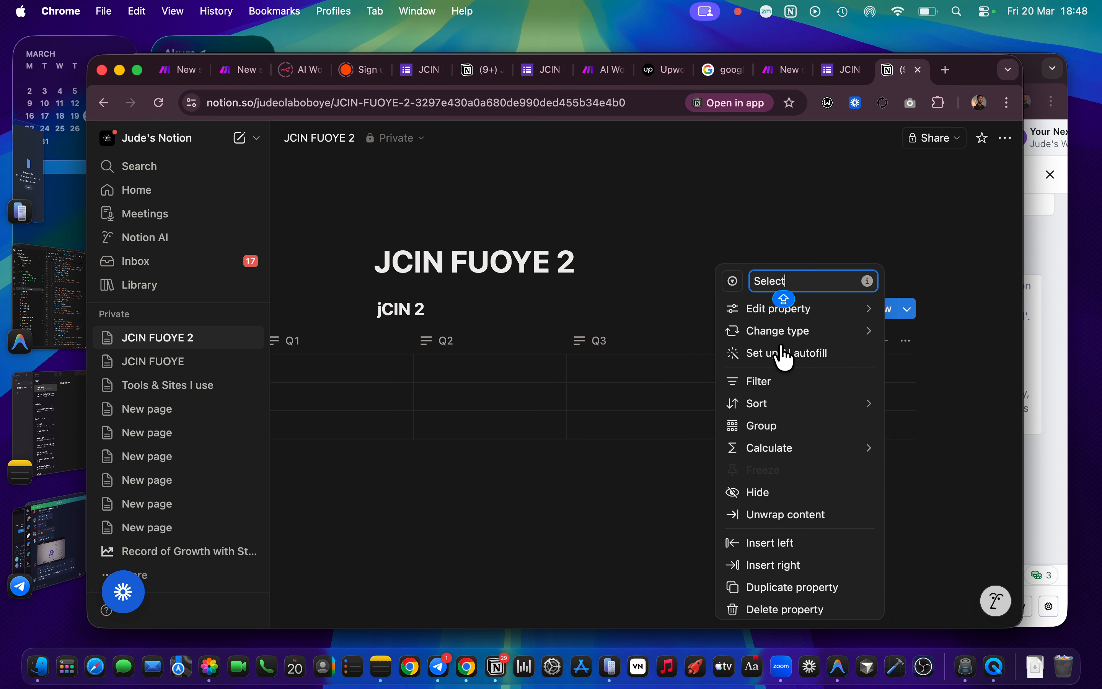
mouse_move(802, 335)
left_click(803, 280)
key("BackSpace")
key("BackSpace")
key("BackSpace")
key("BackSpace")
key("BackSpace")
key("BackSpace")
type("feed")
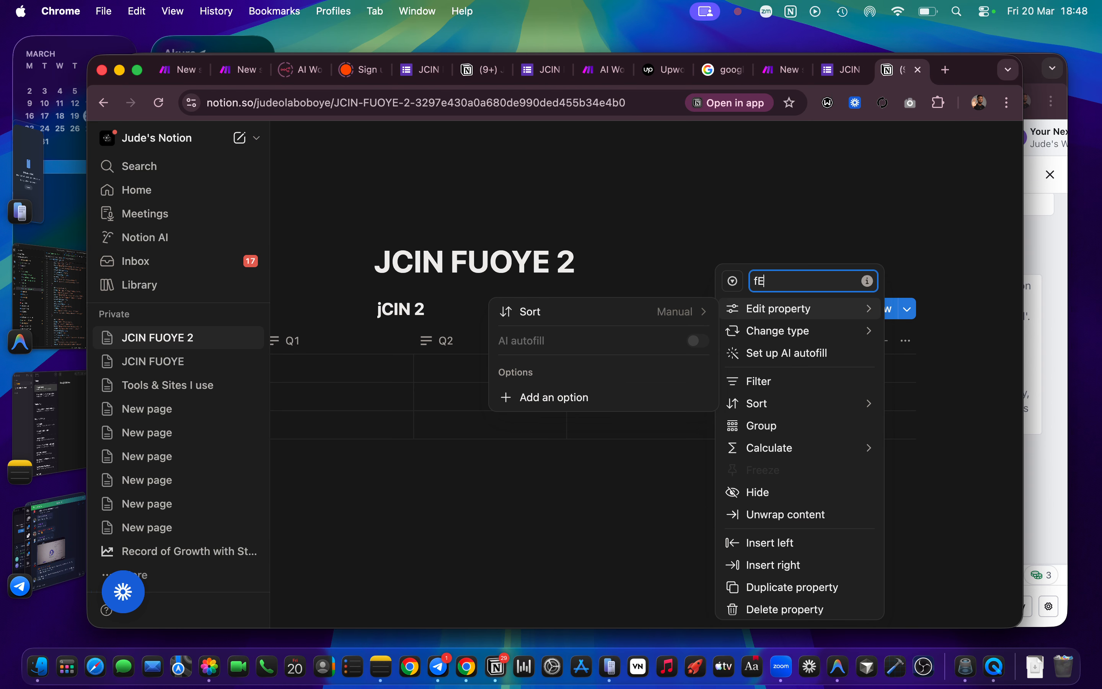
key("BackSpace")
key("BackSpace")
key("BackSpace")
key("BackSpace")
type("Feedback")
left_click(835, 156)
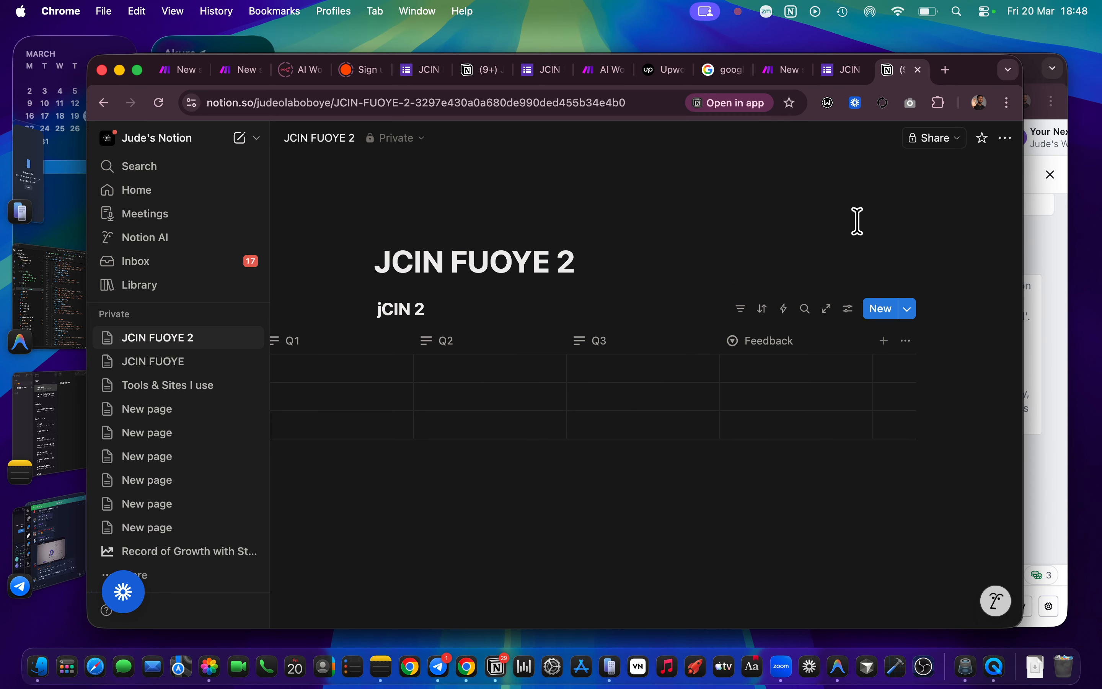
Step: Compare the Notion database's columns with the Google Form's questions, from Feedback back up to Name
scroll(455, 447, "left", 10)
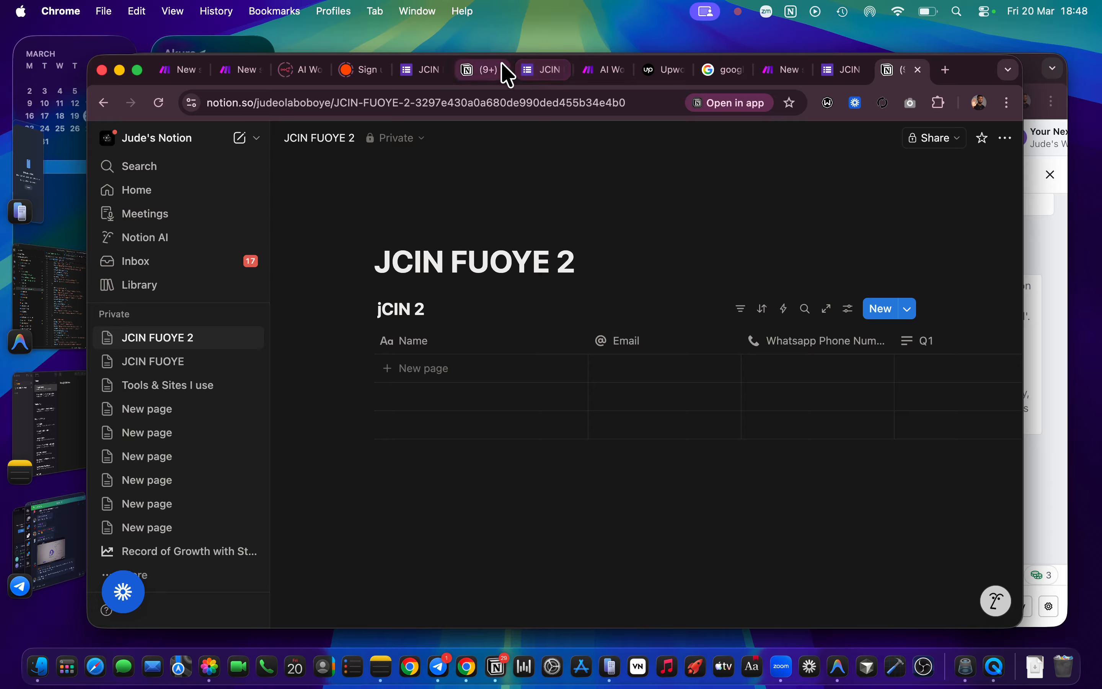
left_click(423, 72)
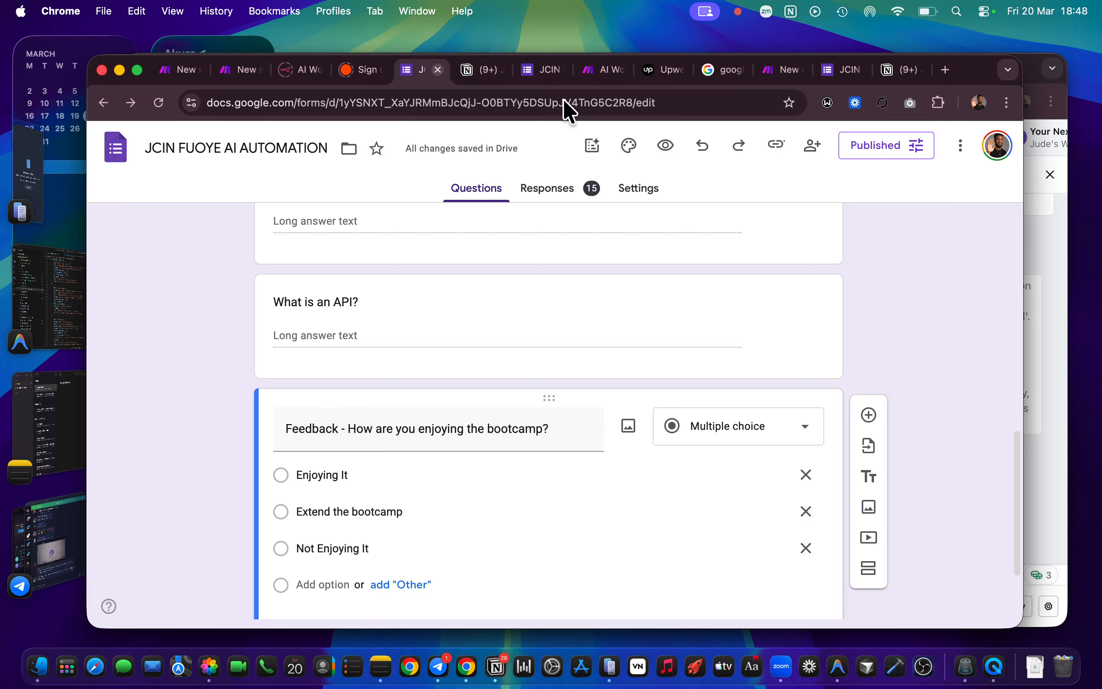
left_click(904, 71)
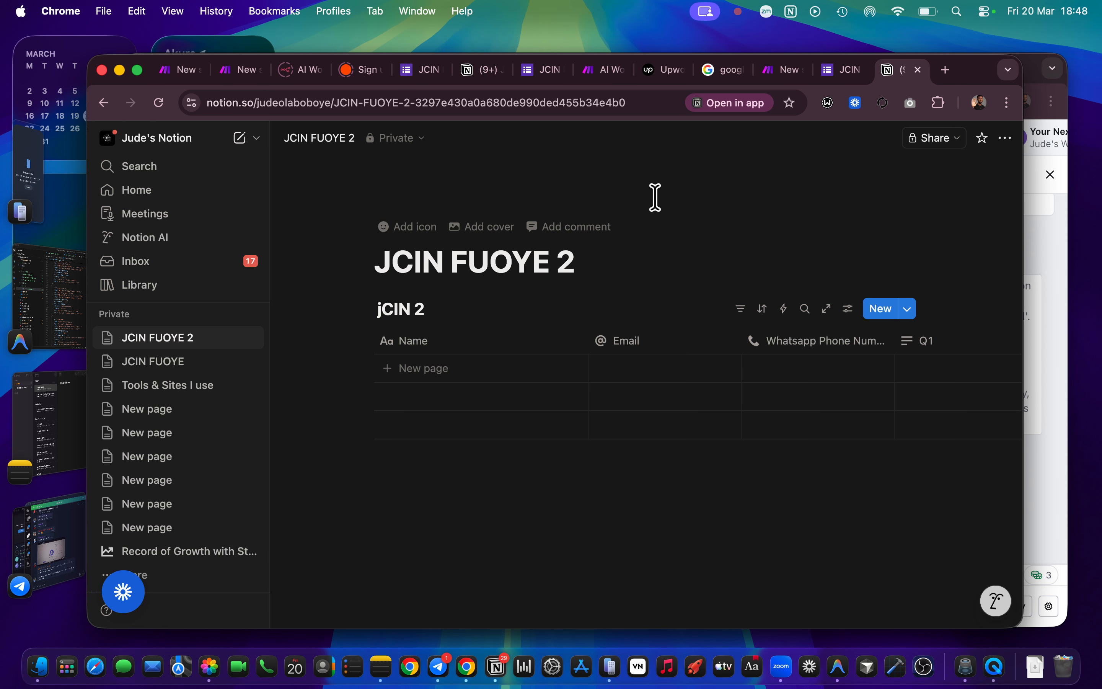
left_click(417, 69)
scroll(438, 258, "up", 10)
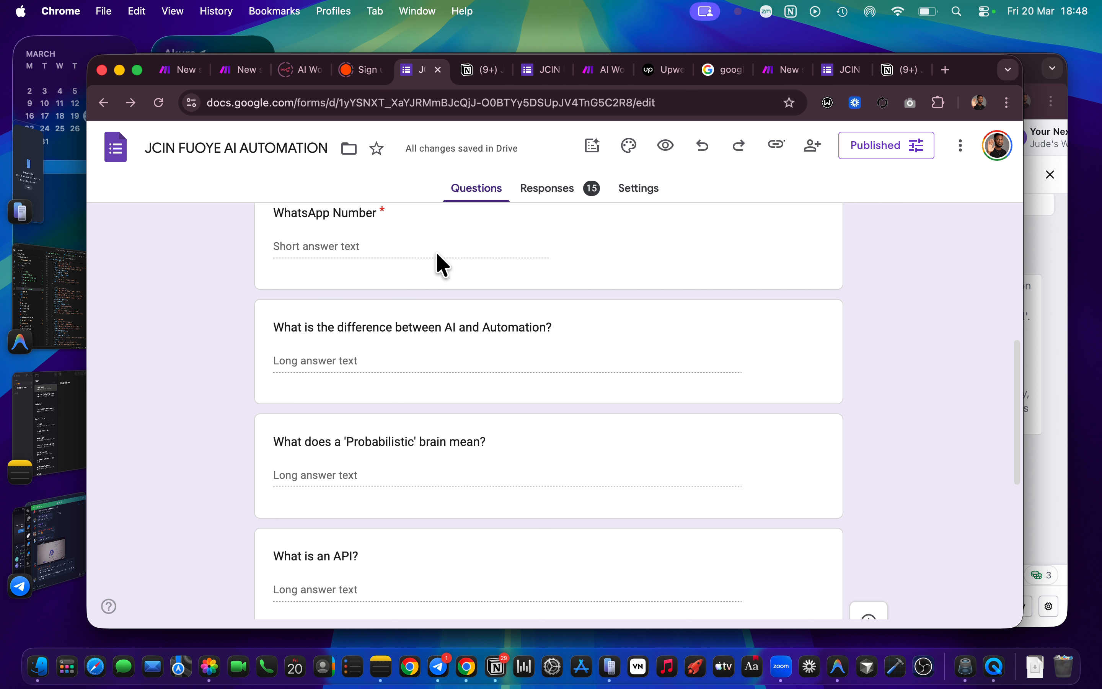
scroll(436, 251, "up", 2)
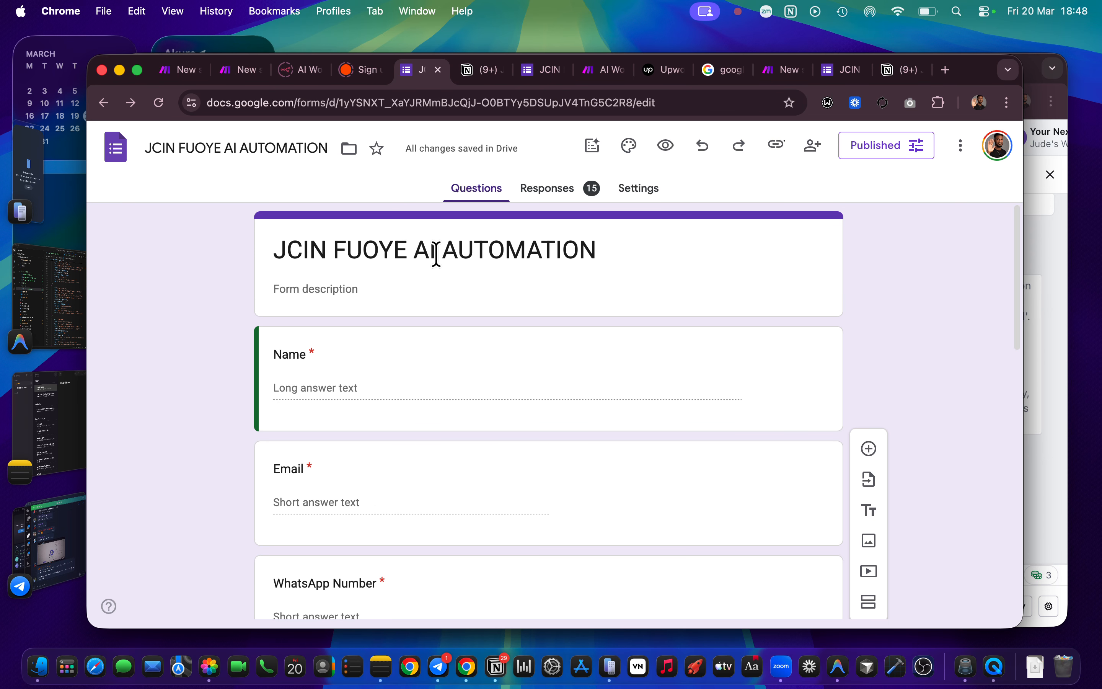
Step: Switch to the new Make scenario, search the apps for google forms and choose Google Forms for the first module
left_click(234, 74)
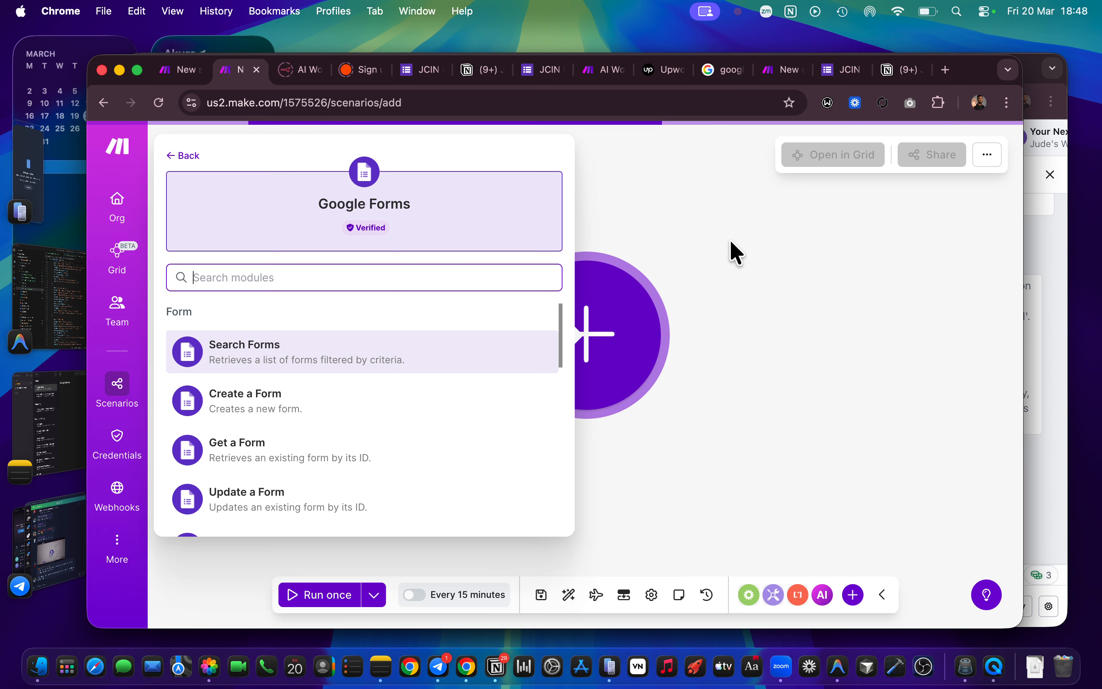
left_click(734, 246)
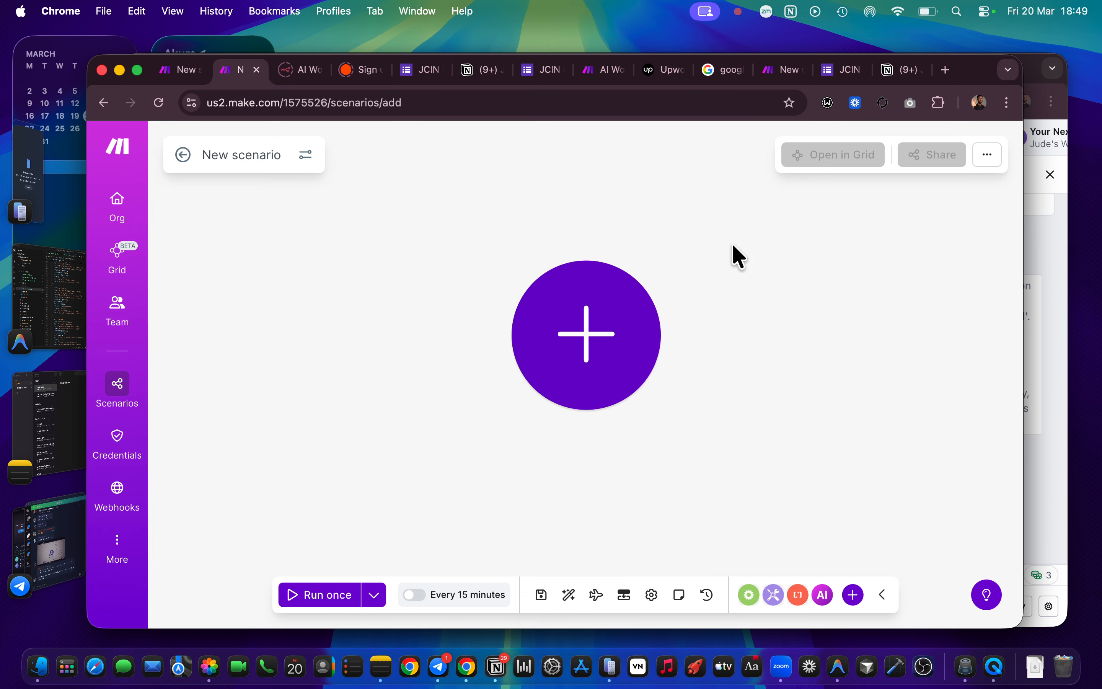
left_click(592, 329)
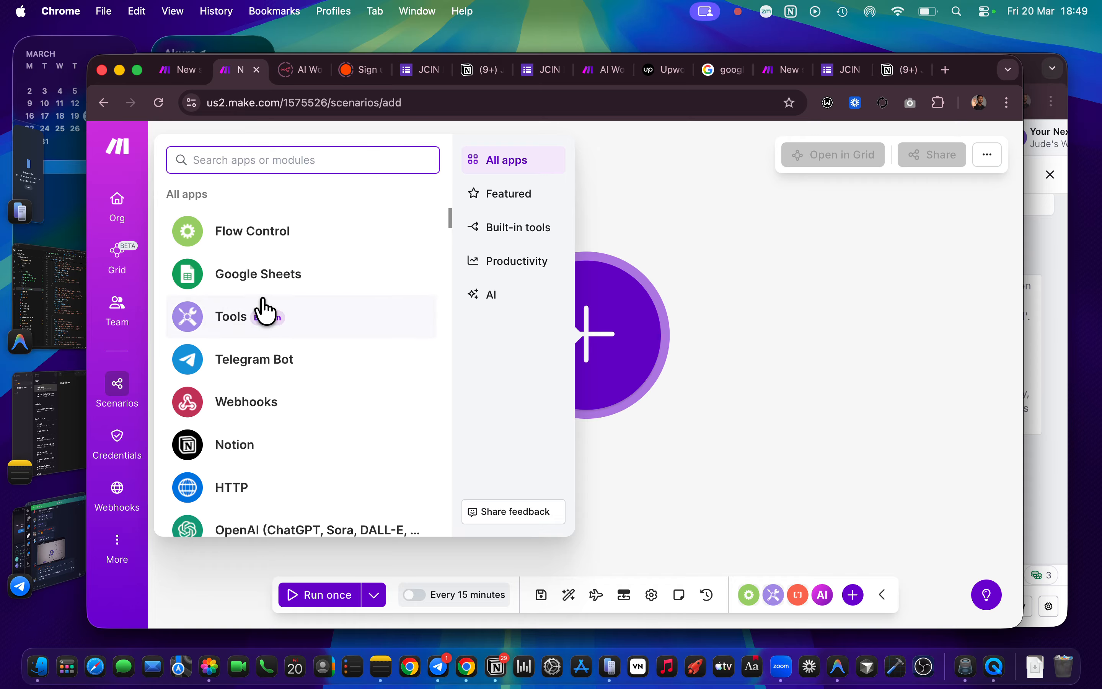
scroll(248, 455, "down", 2)
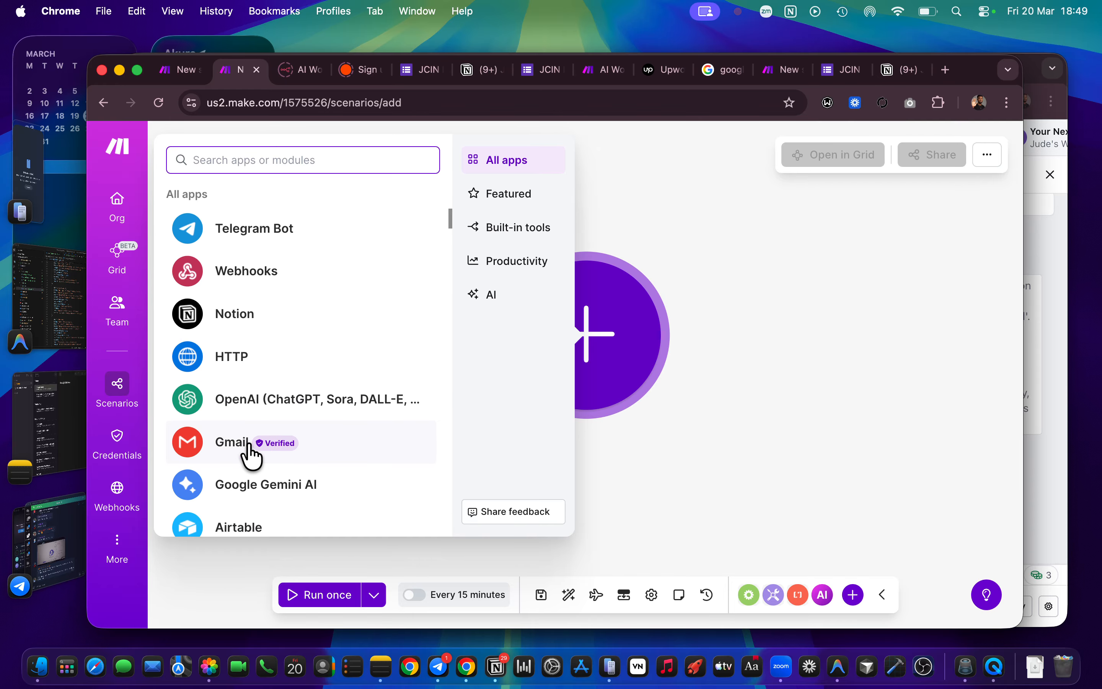
scroll(252, 455, "up", 3)
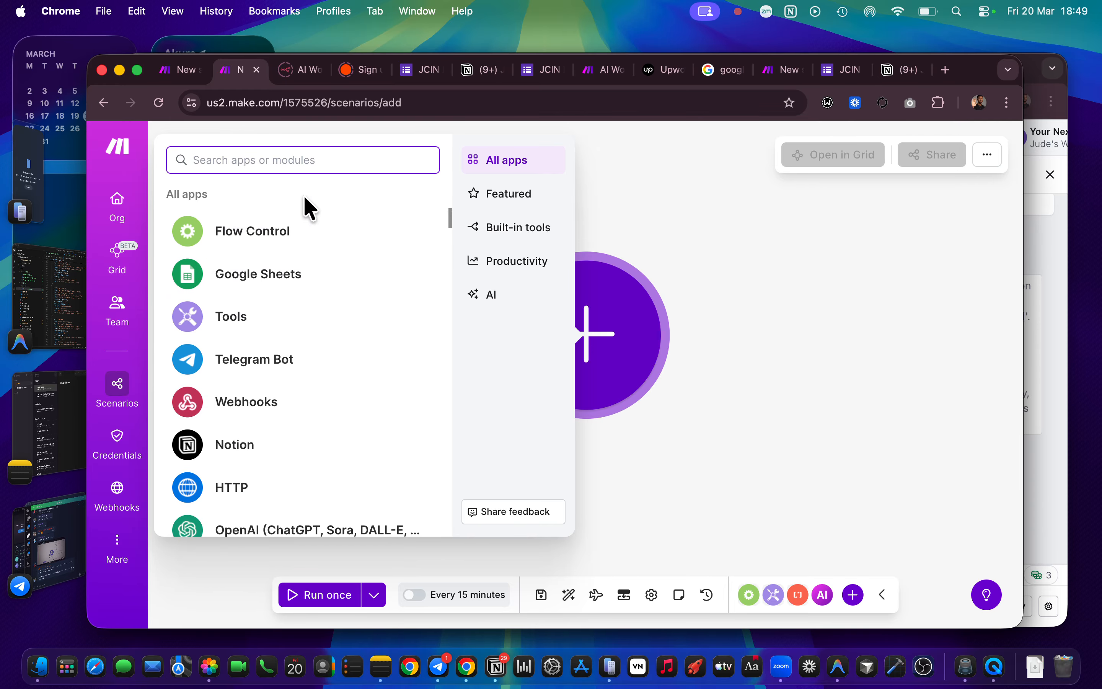
type("google forms")
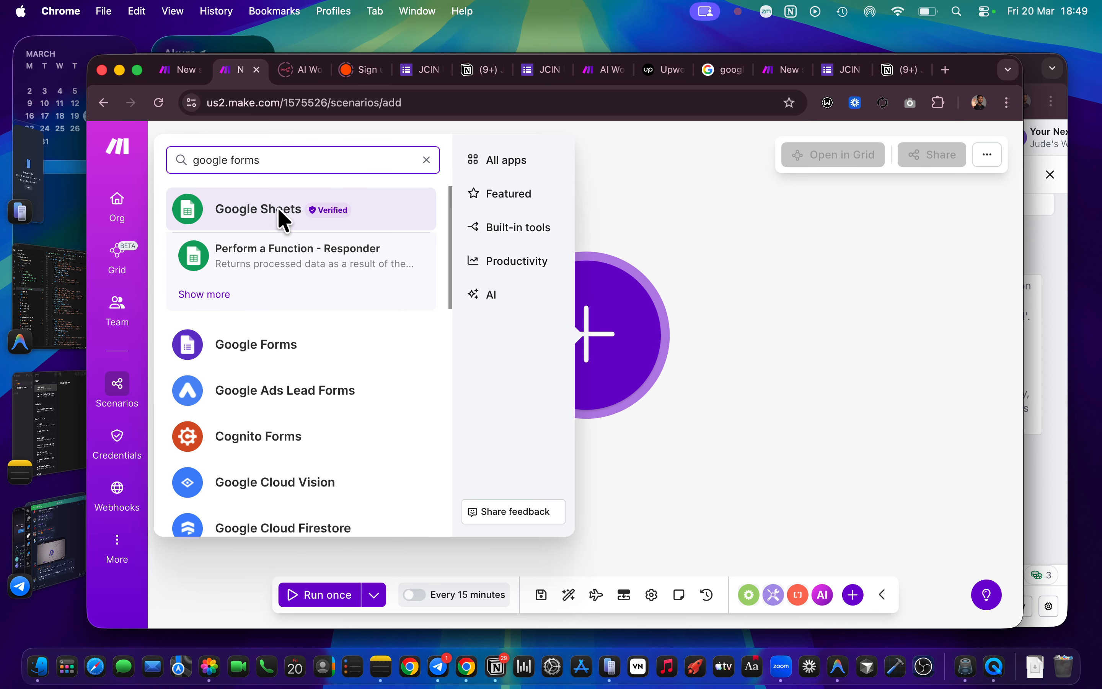
left_click(271, 344)
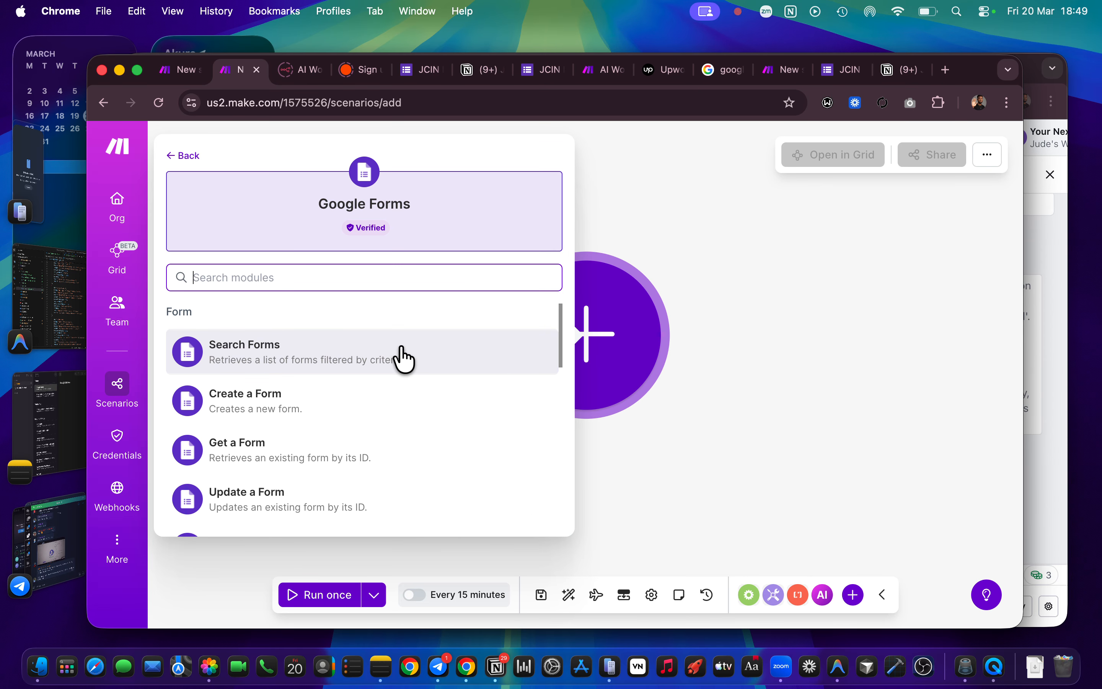
Step: Review the available Google Forms modules and add Watch Responses as the scenario's trigger, closing its settings
scroll(403, 358, "down", 10)
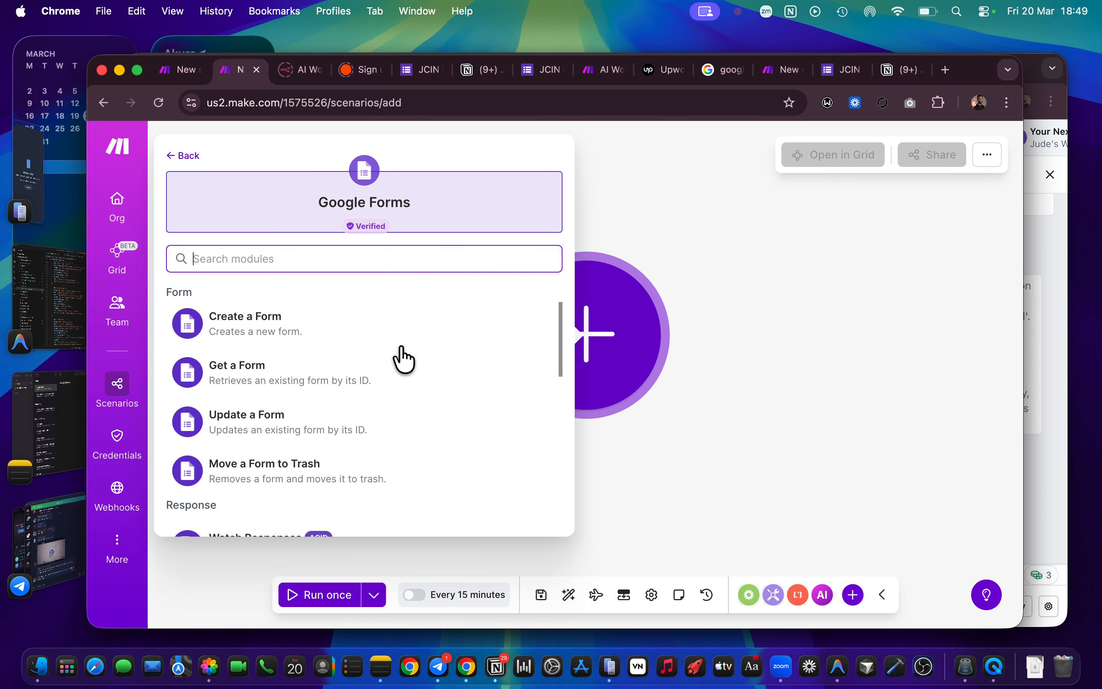
scroll(403, 358, "down", 5)
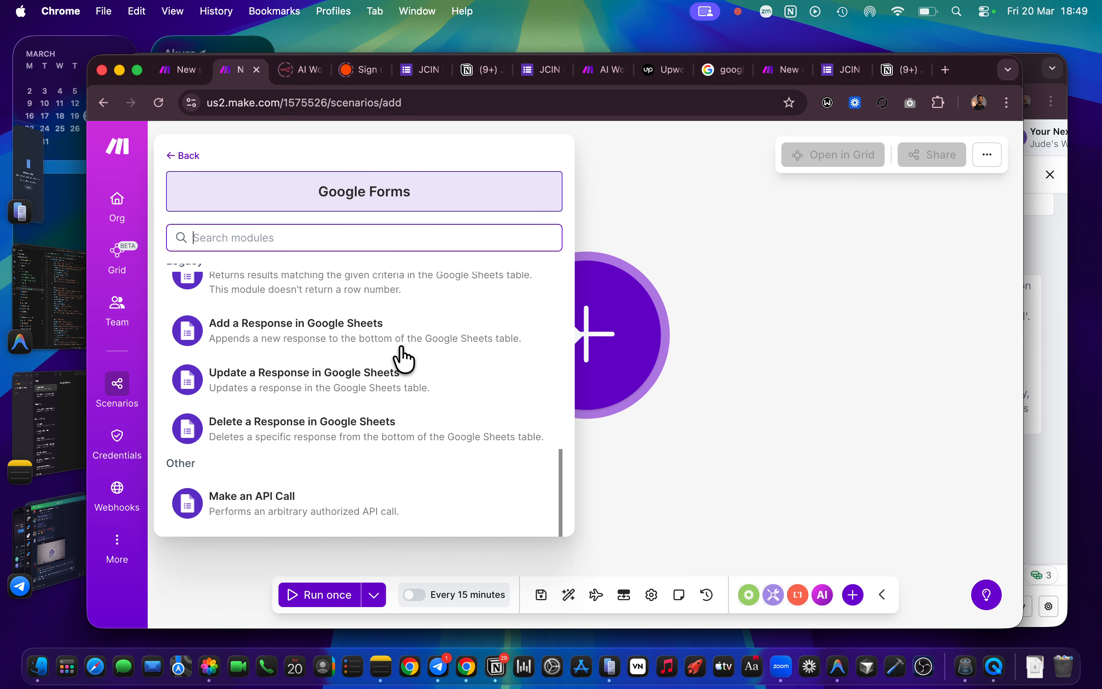
scroll(403, 358, "up", 15)
scroll(403, 358, "up", 3)
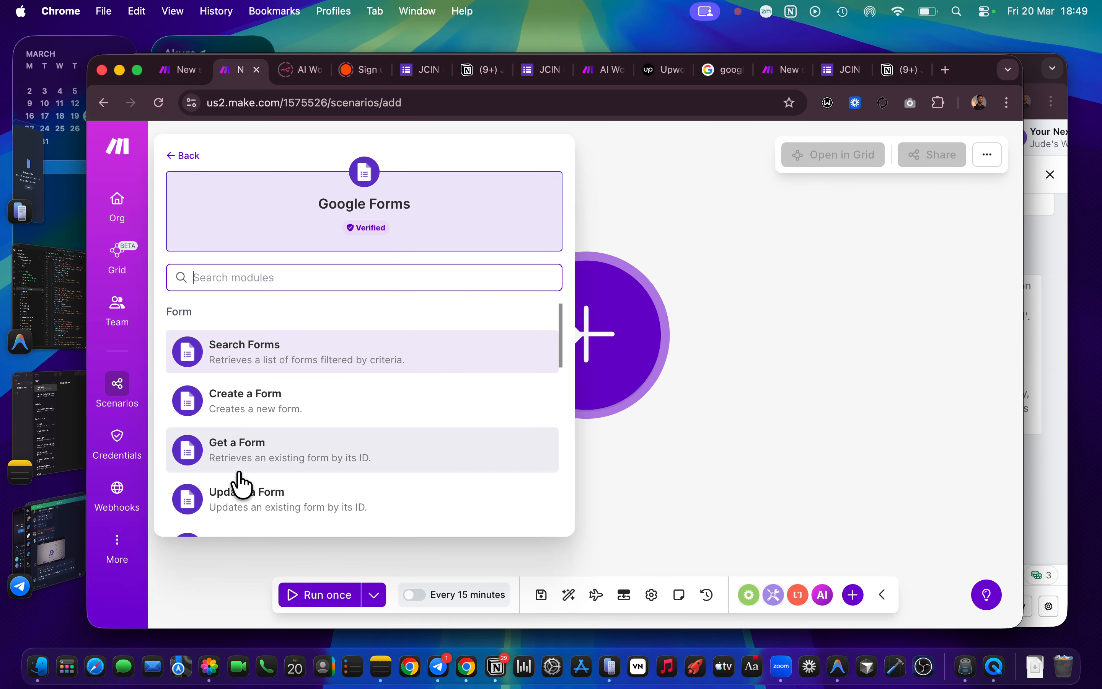
scroll(241, 485, "down", 3)
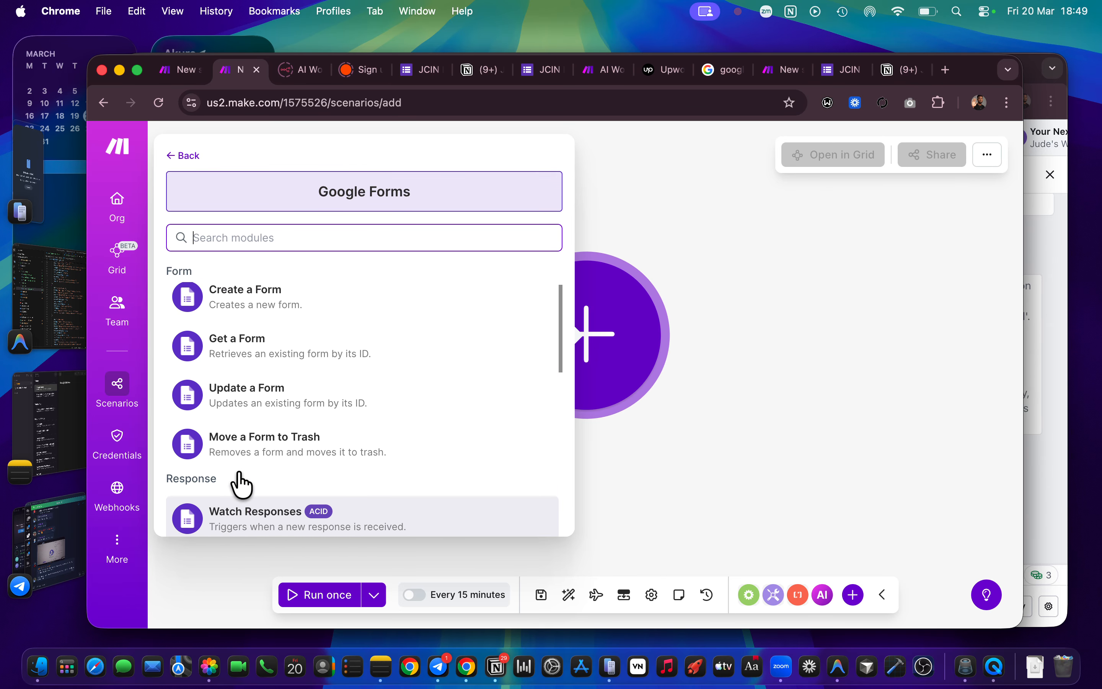
scroll(241, 485, "up", 1)
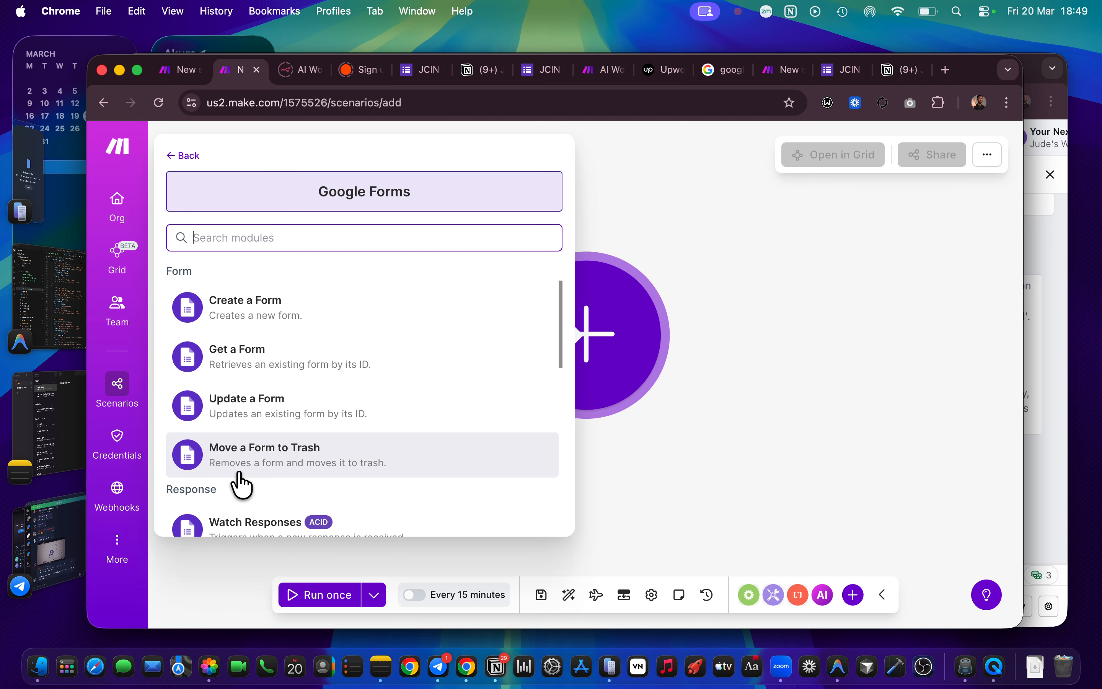
scroll(241, 485, "down", 5)
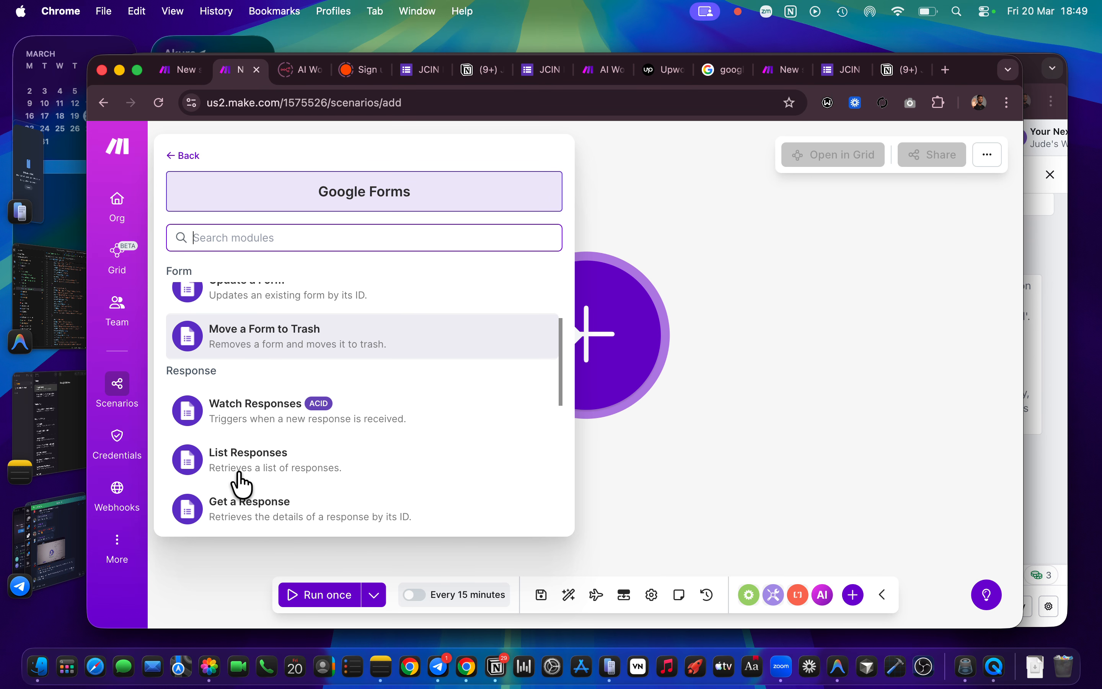
scroll(241, 486, "down", 2)
scroll(234, 480, "up", 3)
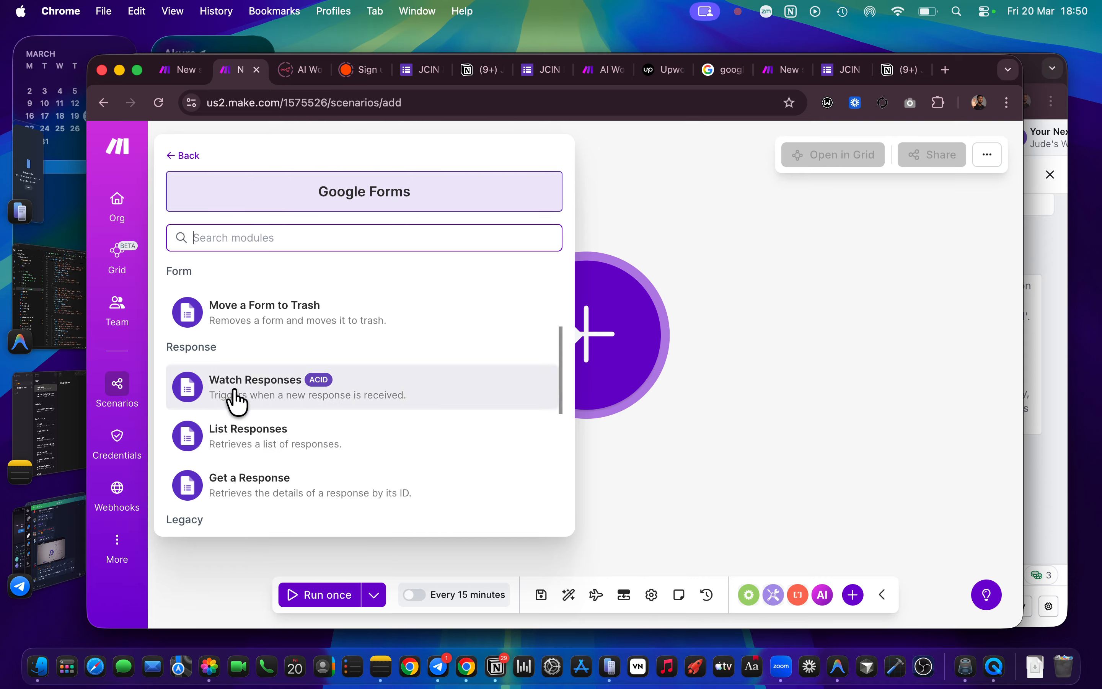
scroll(279, 415, "down", 10)
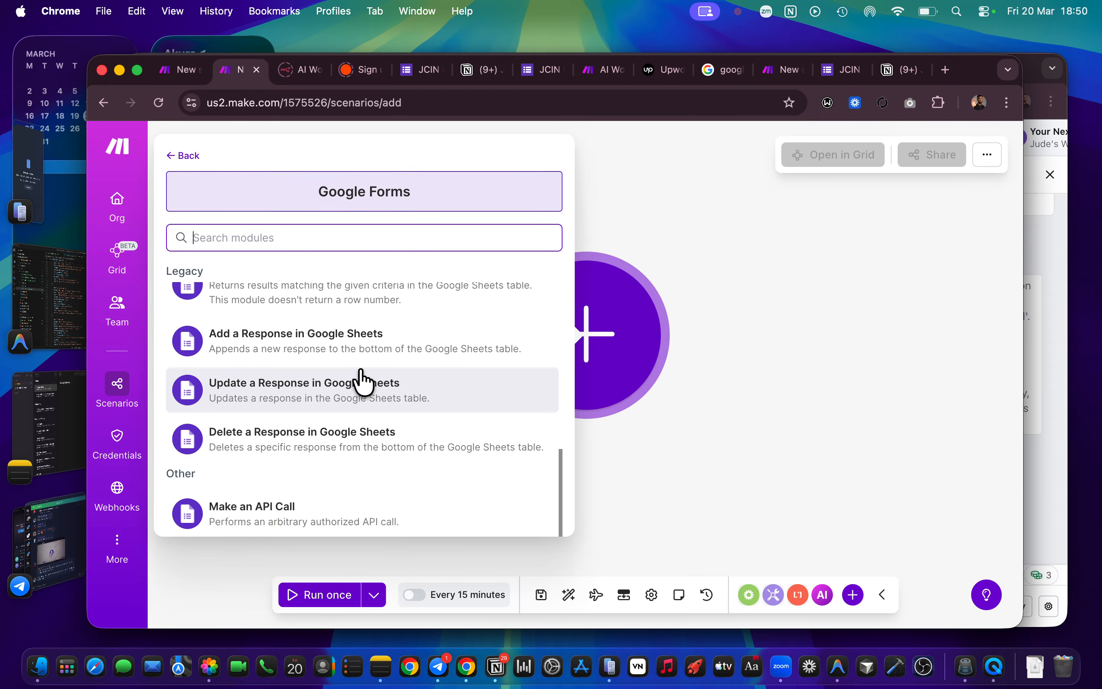
scroll(360, 381, "up", 5)
scroll(363, 383, "up", 4)
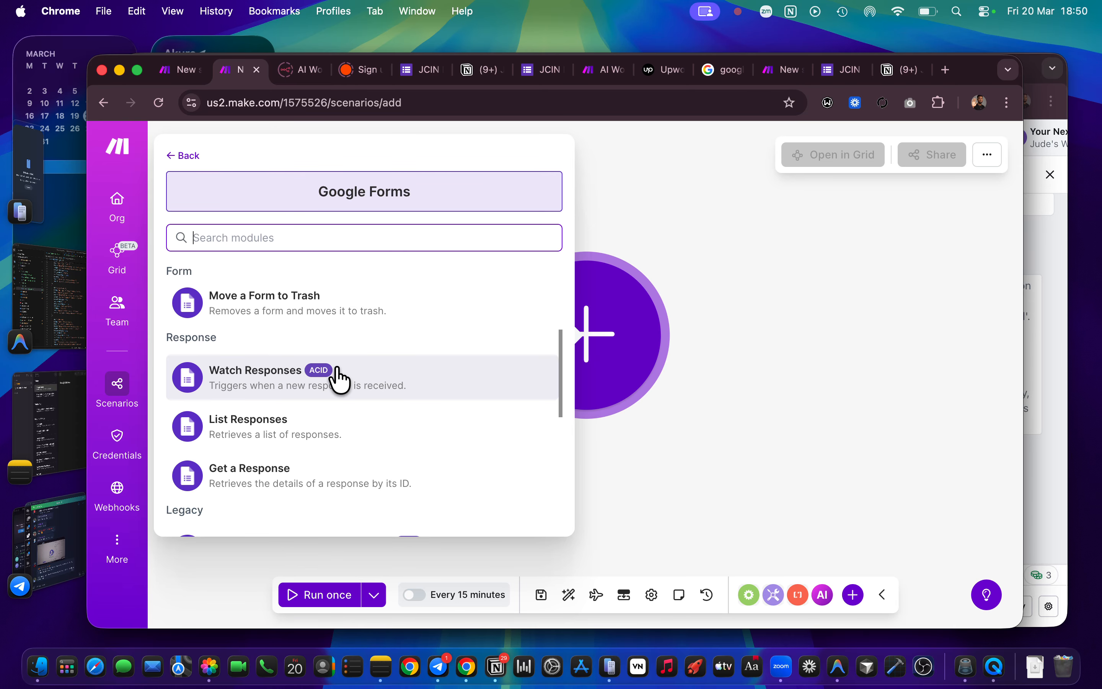
left_click(324, 390)
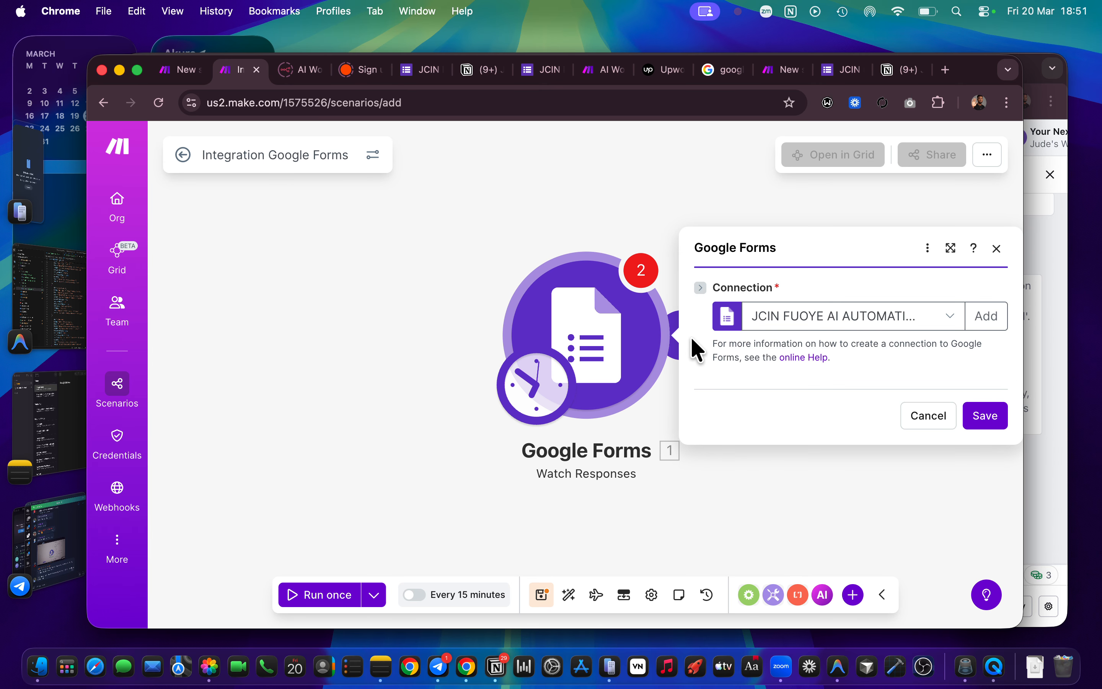
left_click(663, 217)
Step: Add a second Google Forms module after Watch Responses, using the List Responses action
left_click(682, 330)
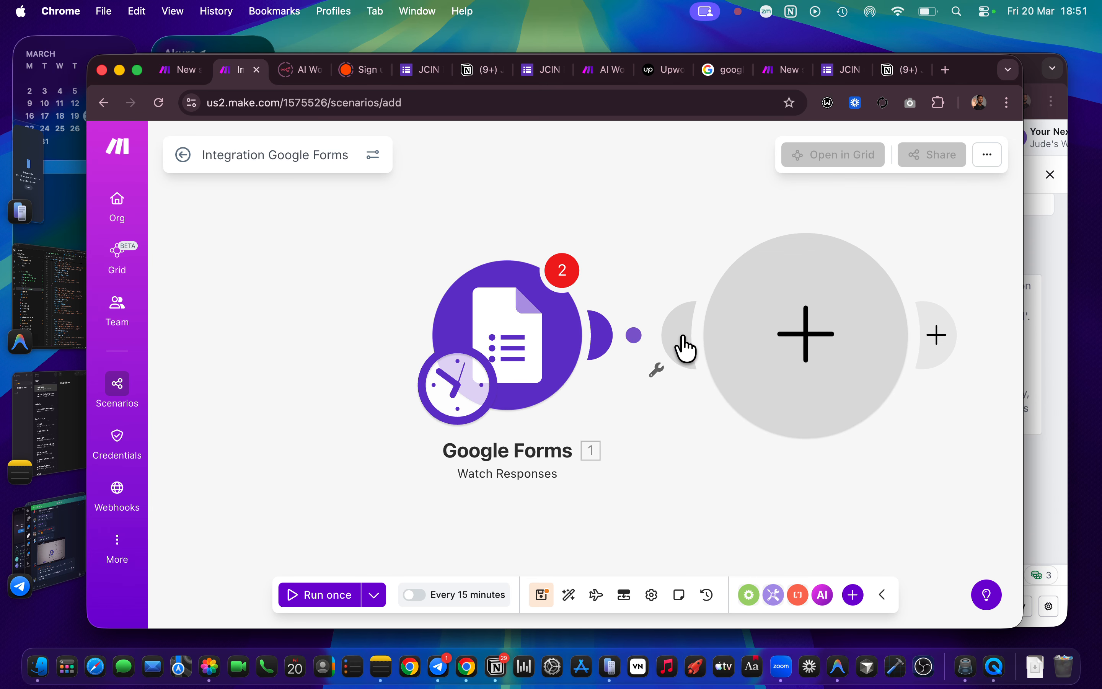
left_click(772, 320)
left_click(392, 232)
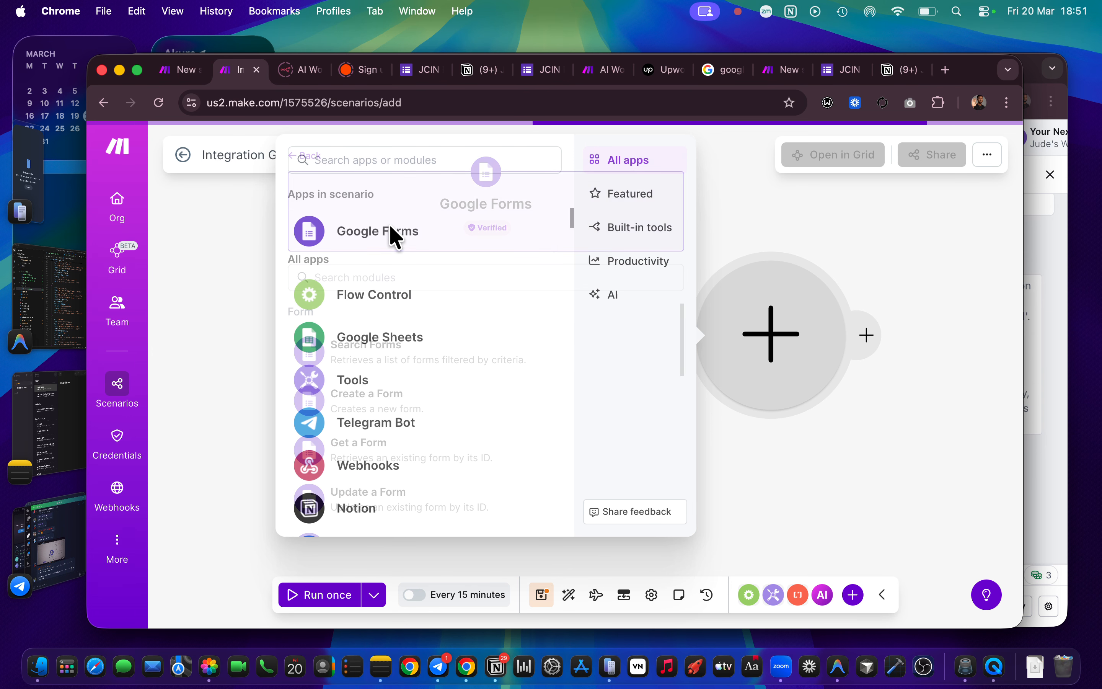
scroll(433, 456, "down", 8)
scroll(396, 469, "up", 6)
scroll(397, 470, "down", 4)
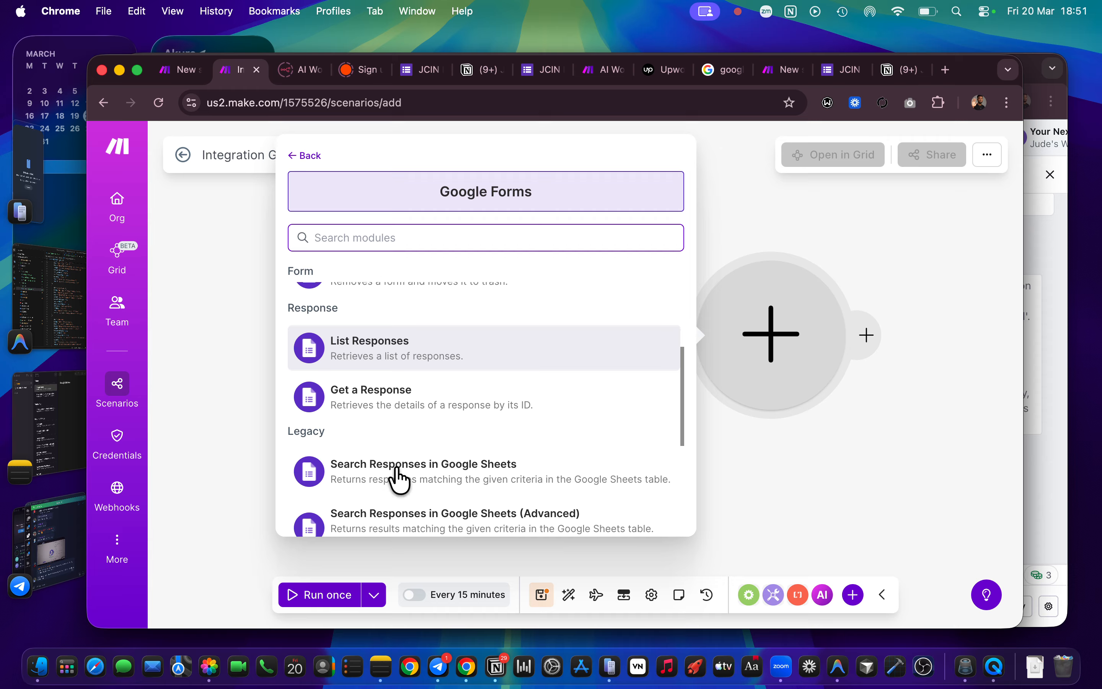
scroll(397, 479, "down", 1)
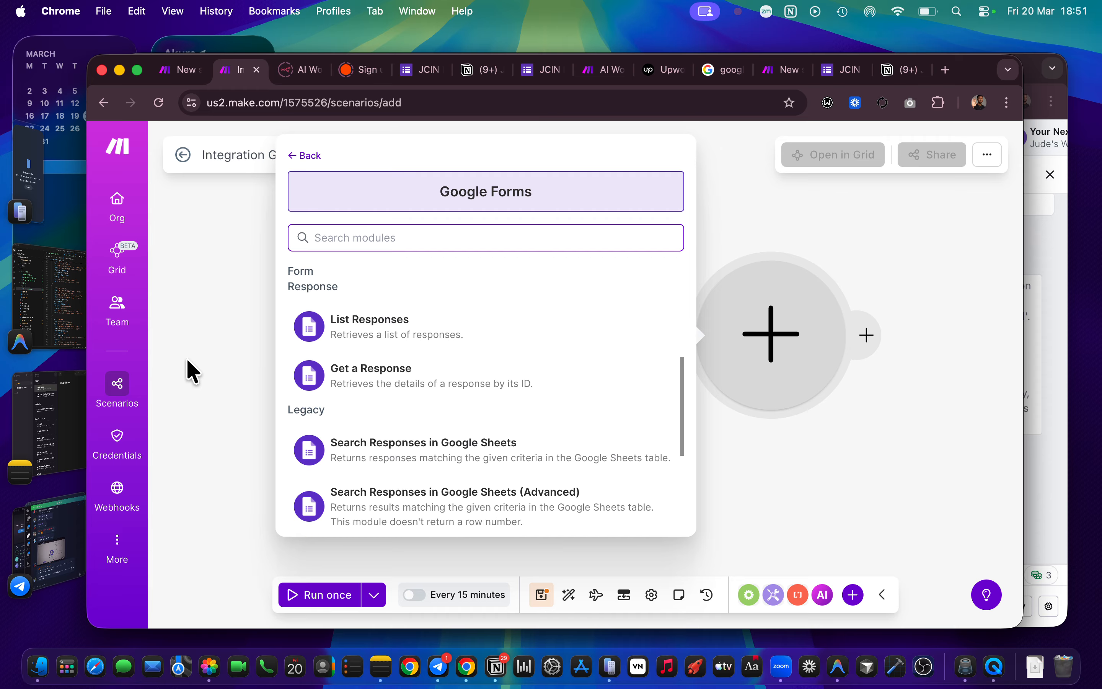
left_click(388, 335)
Step: Add a third Google Forms module with the Get a Response action and close its settings
left_click(868, 335)
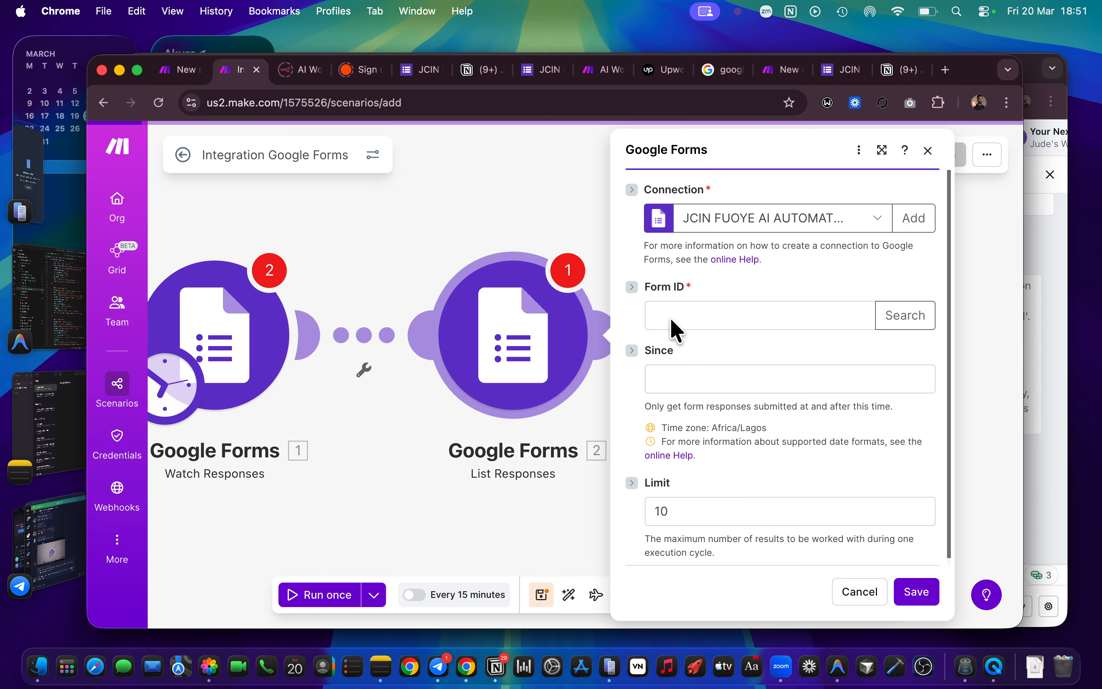
left_click(426, 229)
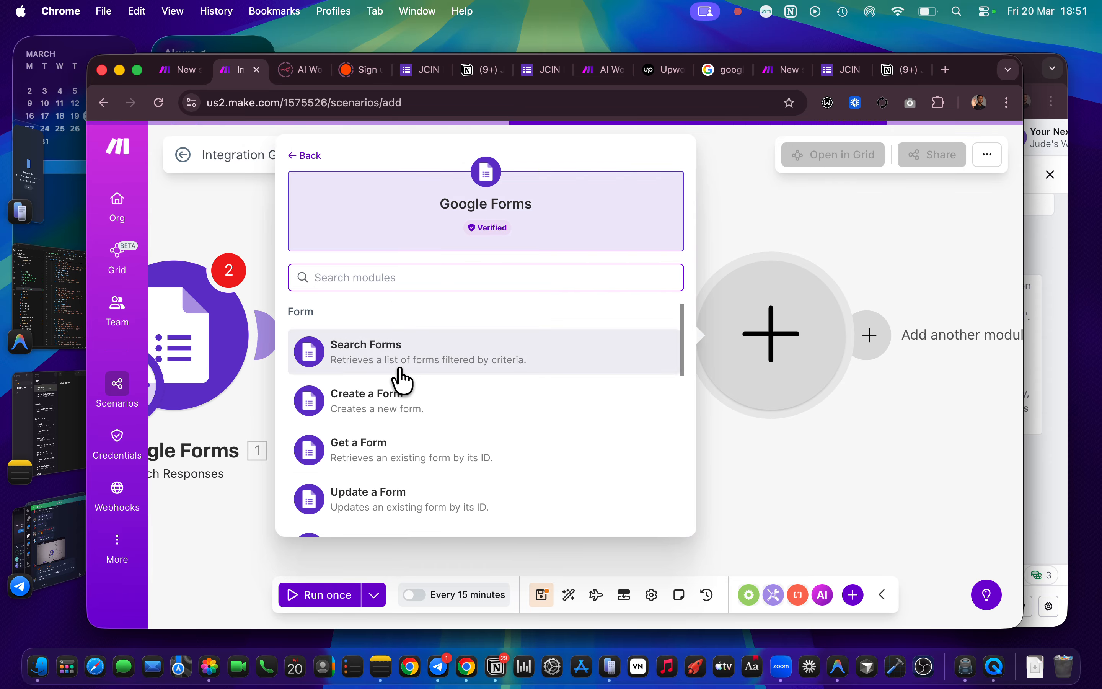
scroll(401, 381, "down", 10)
scroll(401, 381, "up", 2)
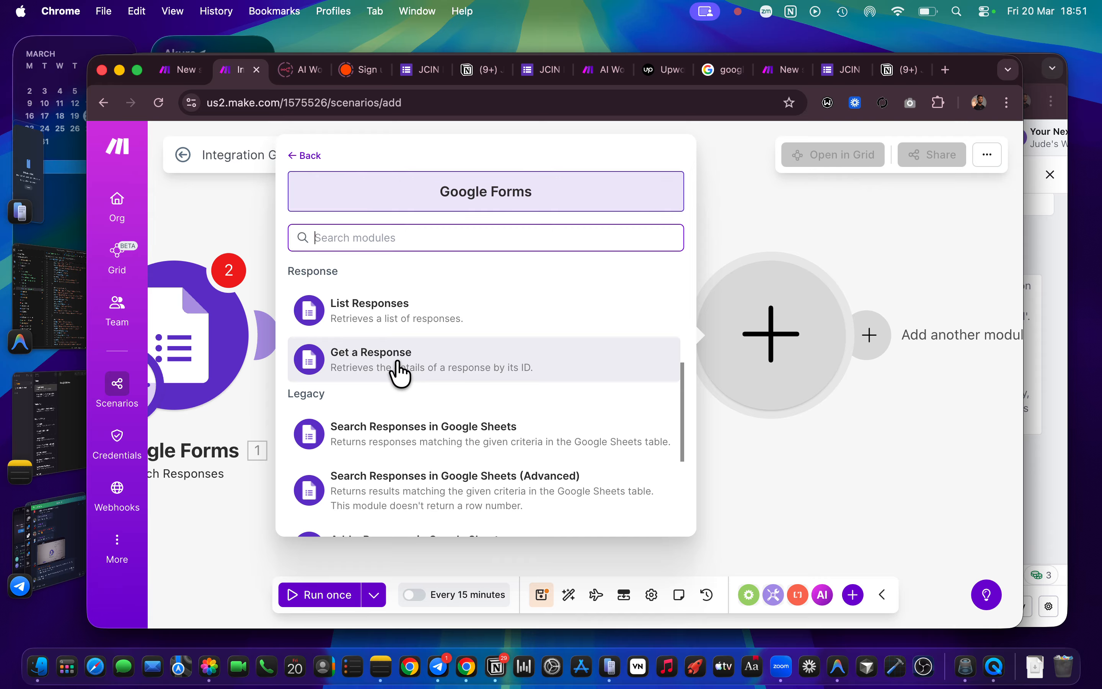
left_click(398, 371)
left_click(287, 204)
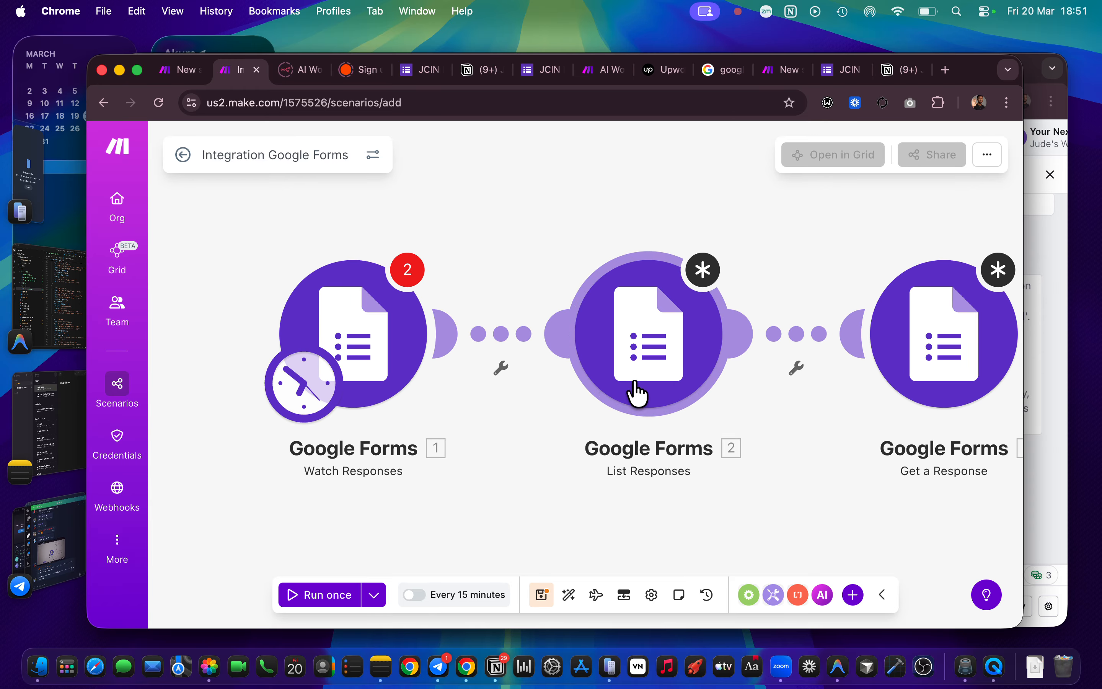
Step: Inspect the settings of the Get a Response and List Responses modules
left_click(954, 320)
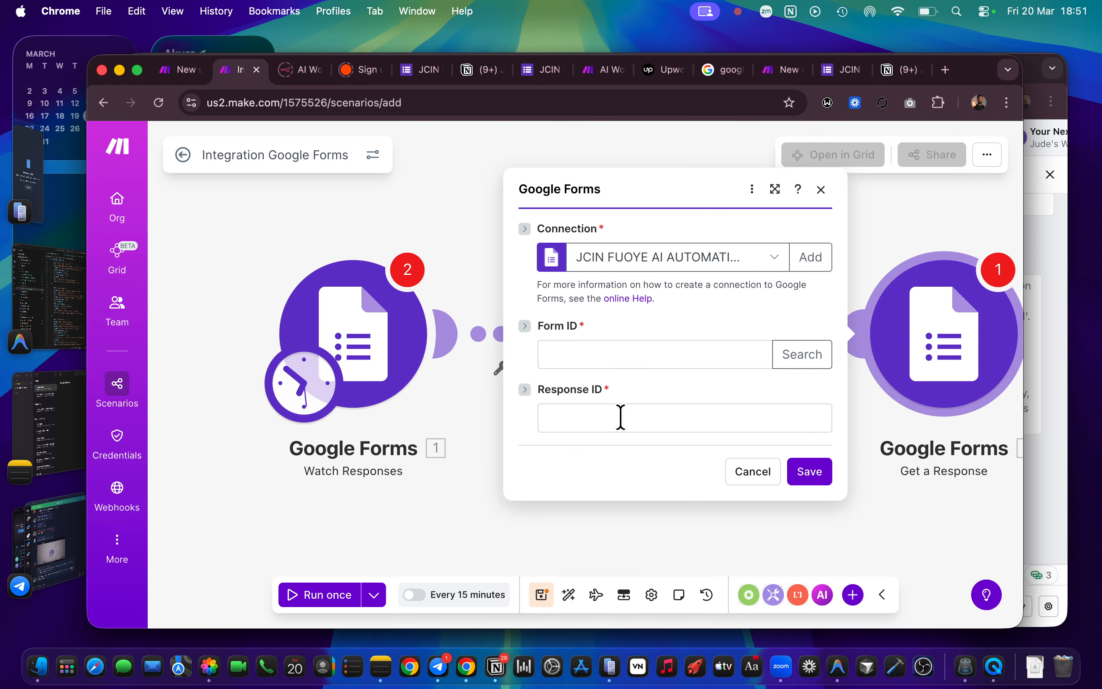
left_click(469, 258)
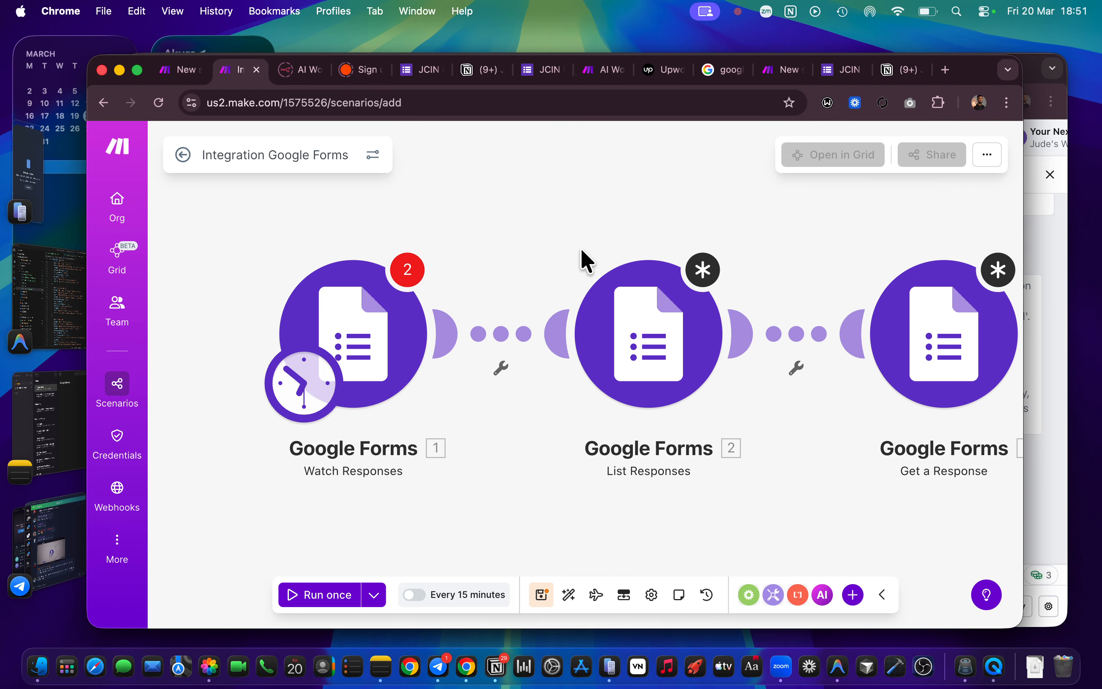
left_click(664, 332)
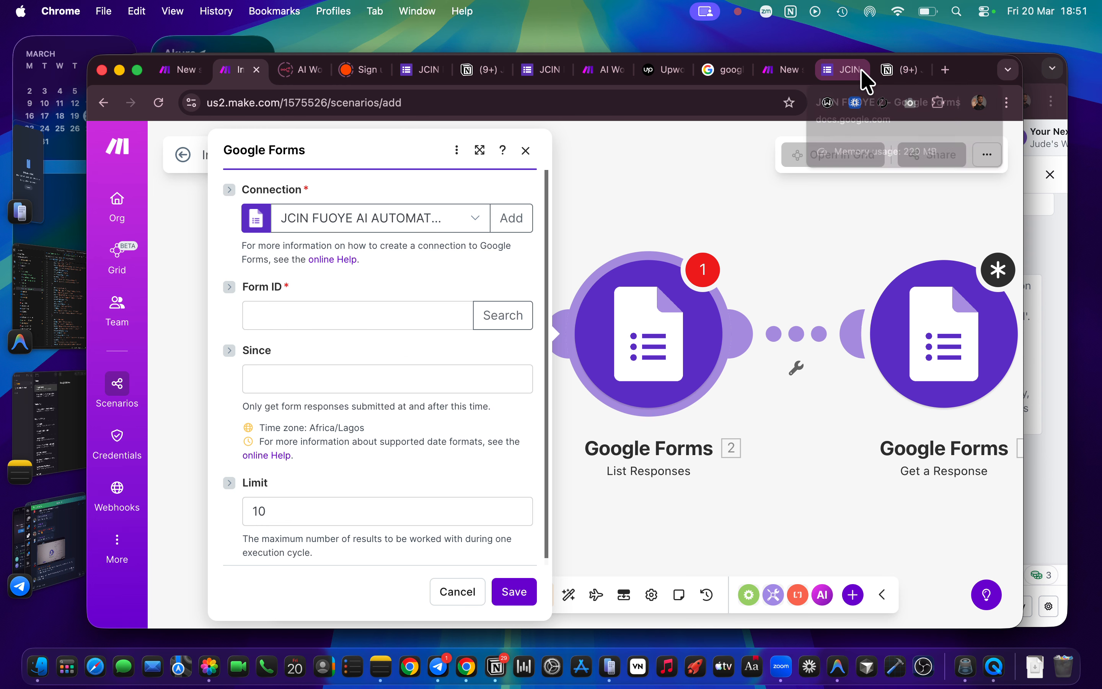
left_click(669, 201)
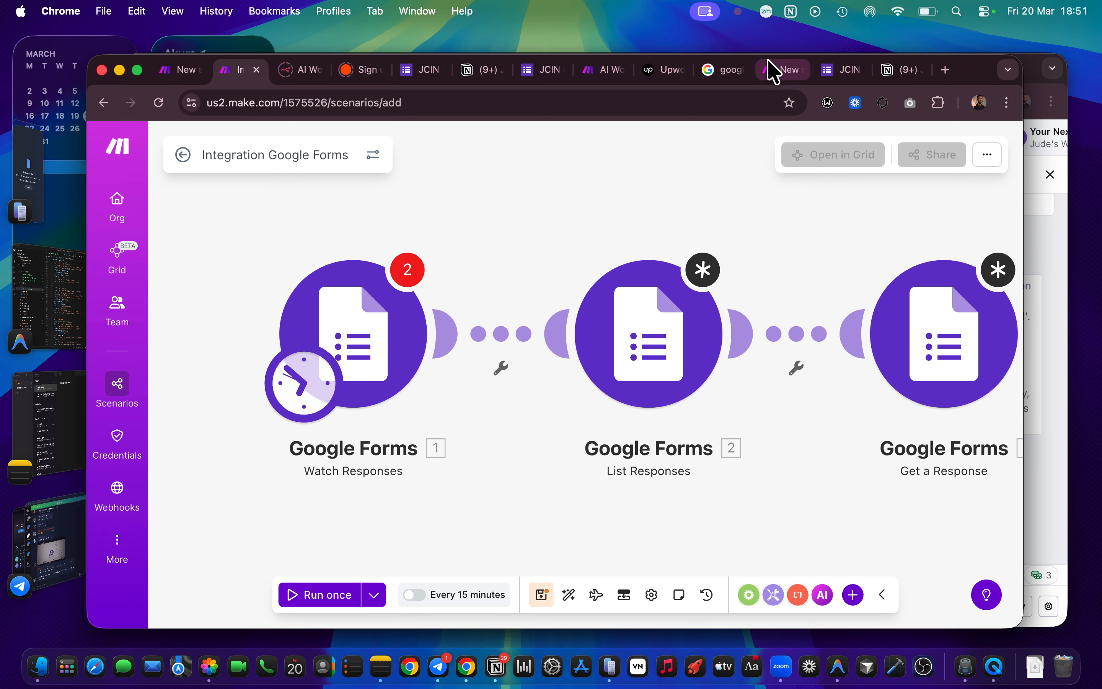
Step: Switch to the Google search results and read the AI Overview's steps for connecting Google Forms to Notion on Make
left_click(722, 76)
left_click(534, 161)
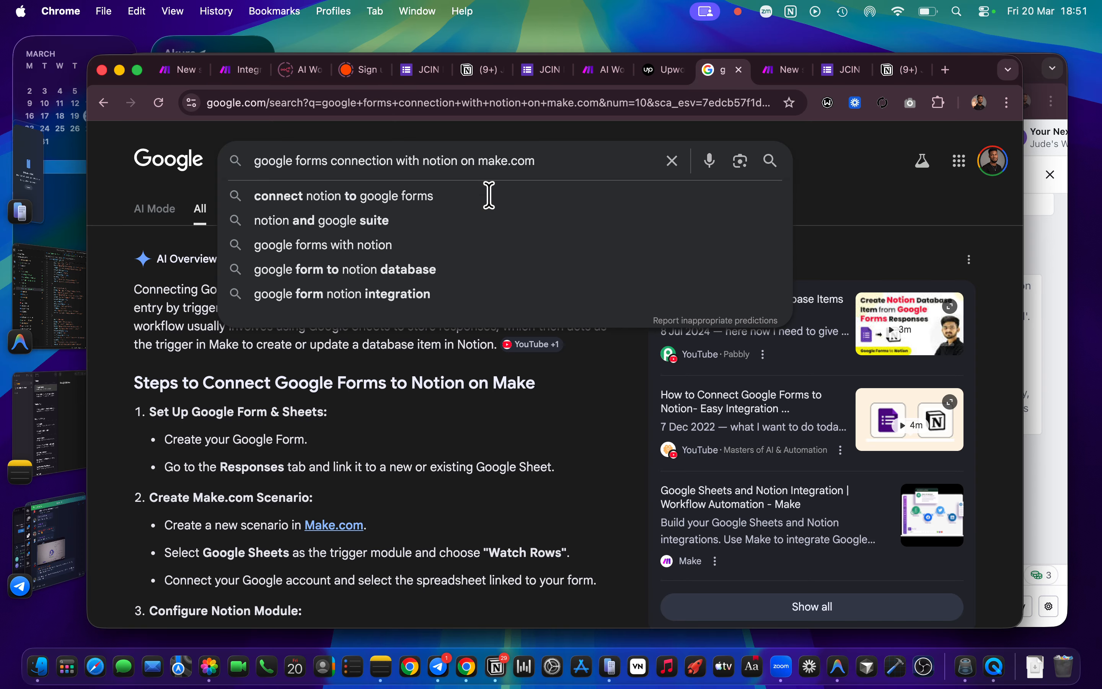
left_click(454, 393)
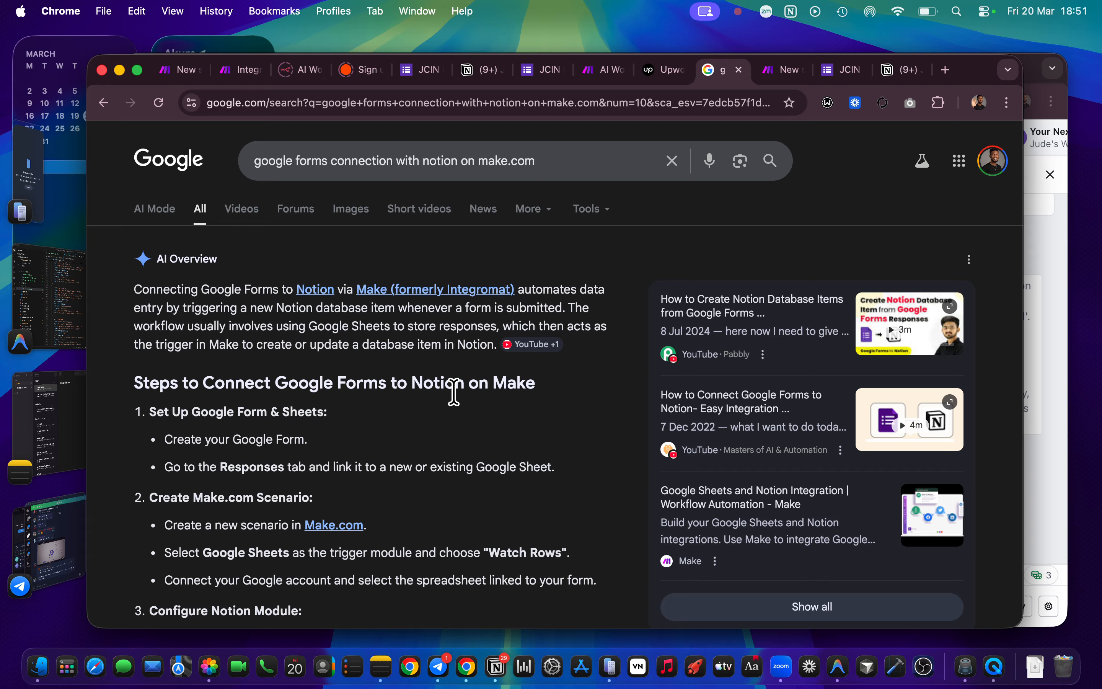
scroll(454, 393, "down", 10)
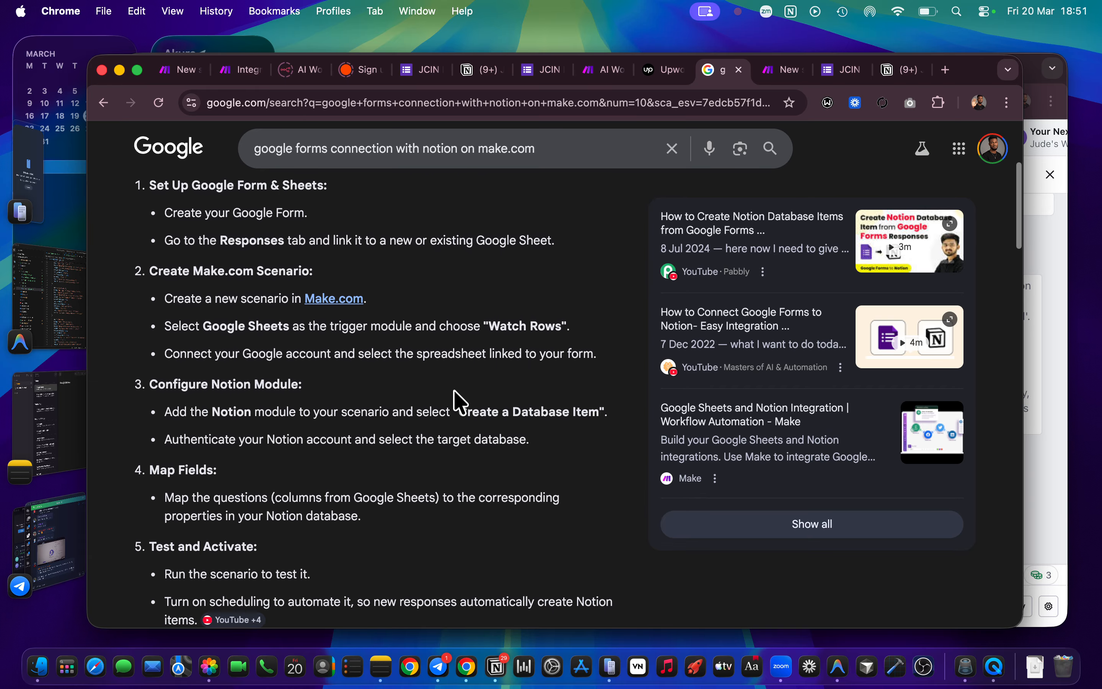
scroll(458, 397, "up", 5)
scroll(458, 397, "up", 5)
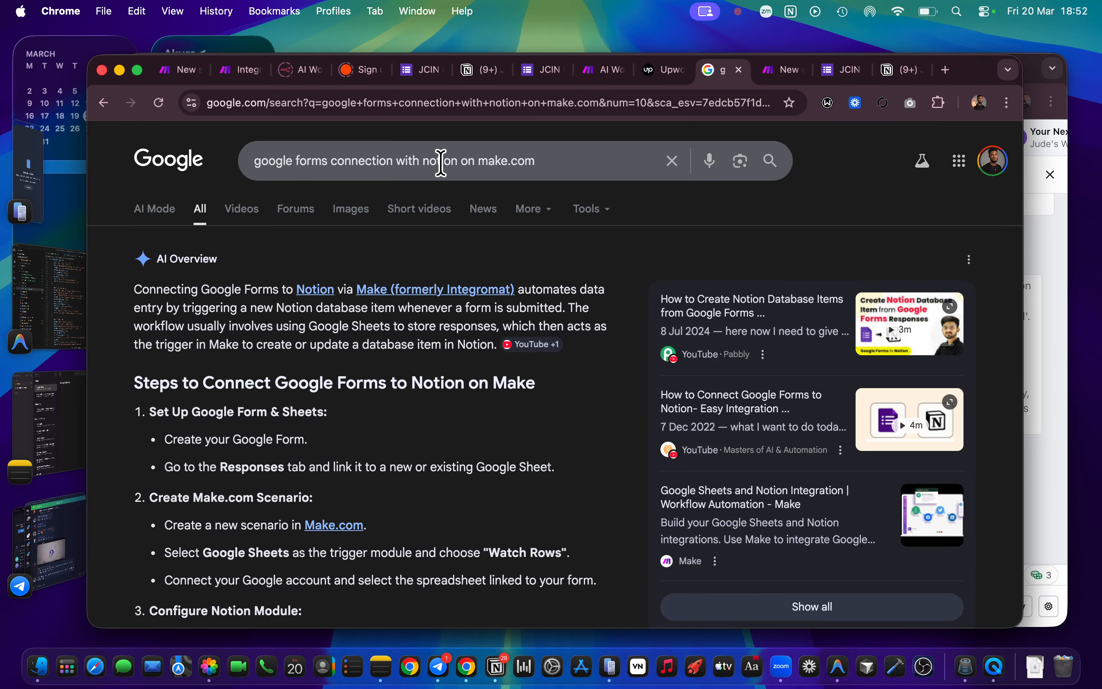
Step: Extend the Google search with "....which modules should i use" and read the full AI Overview on recommended modules
left_click(556, 172)
type("....which m")
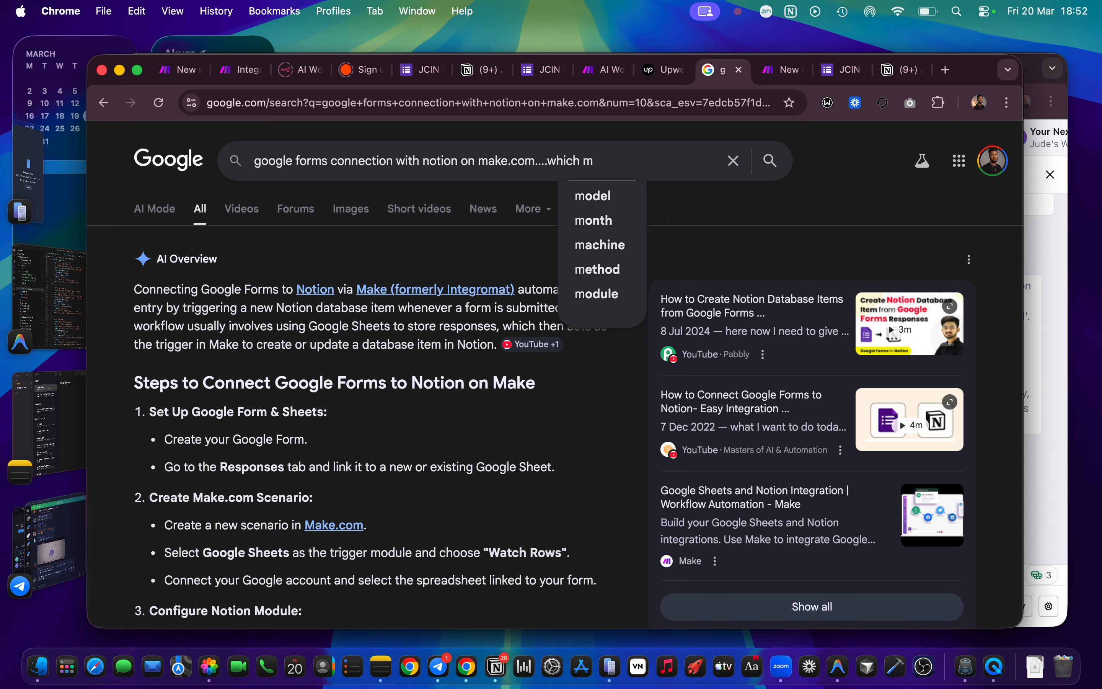
type("odulk")
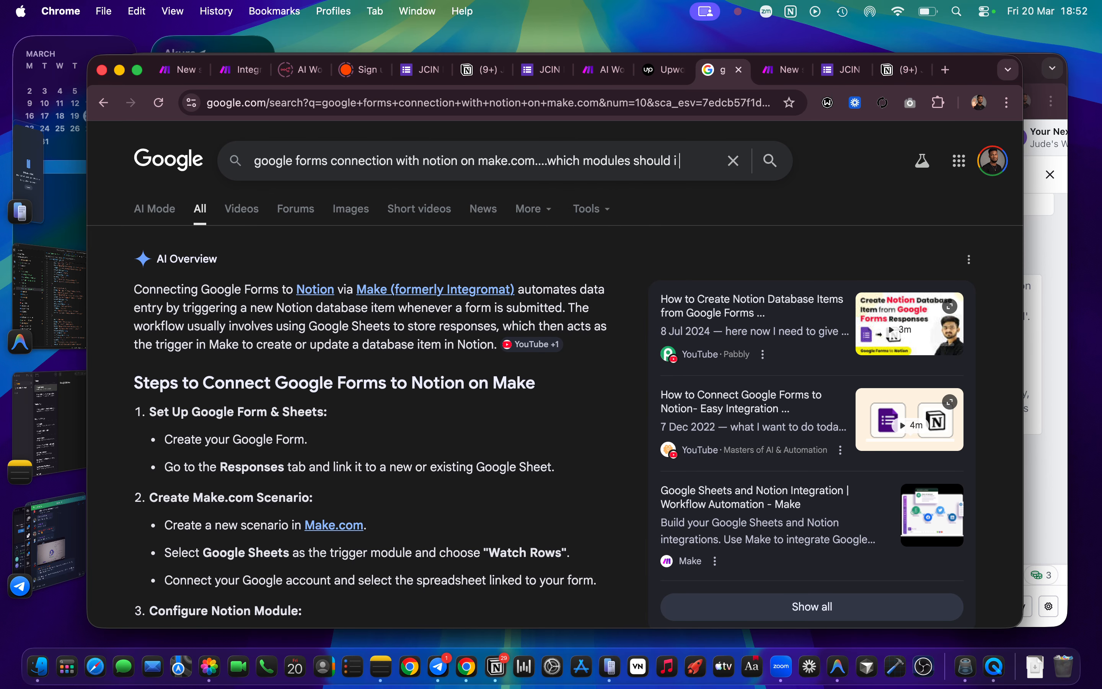
key("Return")
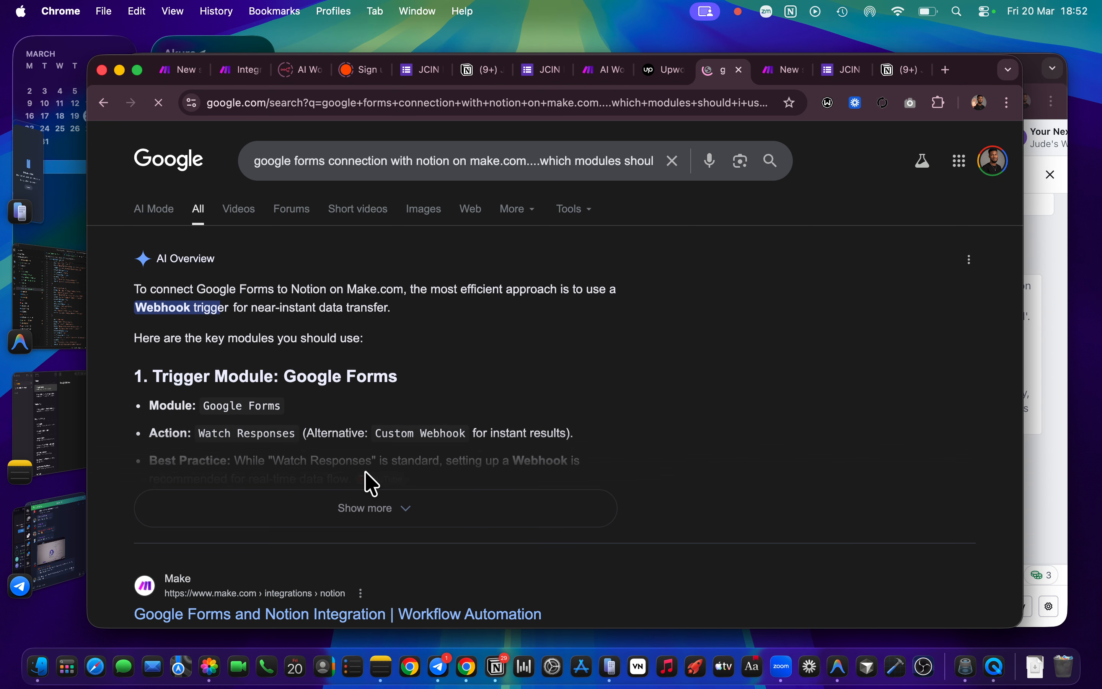
left_click(401, 508)
scroll(322, 387, "down", 2)
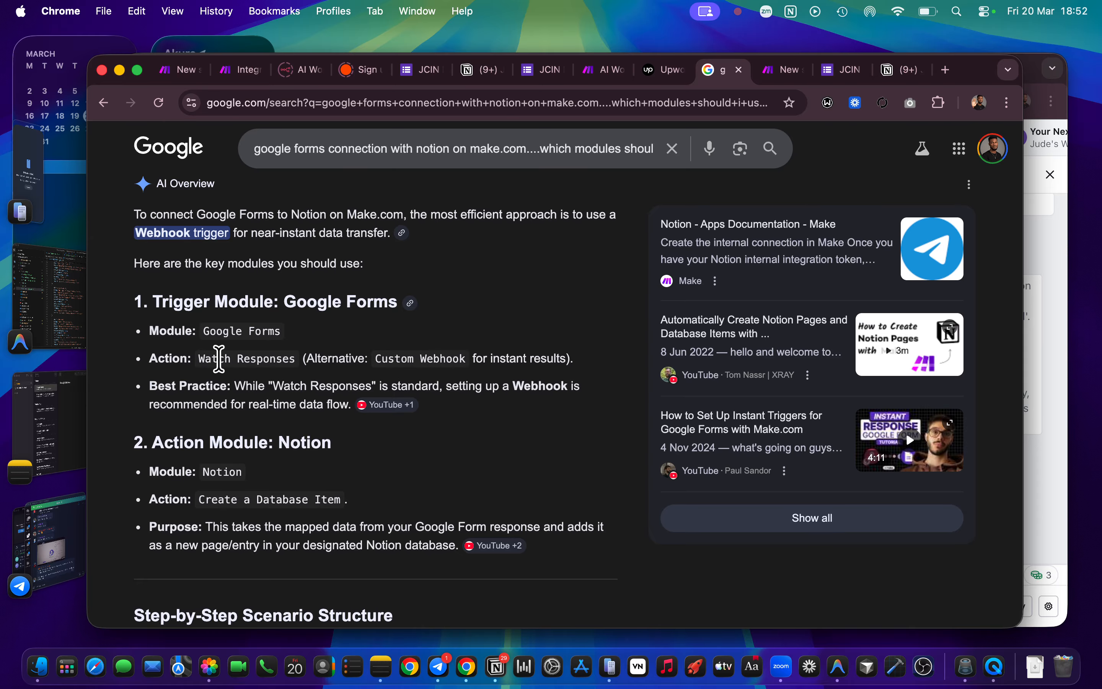
Step: Return to the Make scenario and delete the List Responses and Get a Response modules
left_click(240, 73)
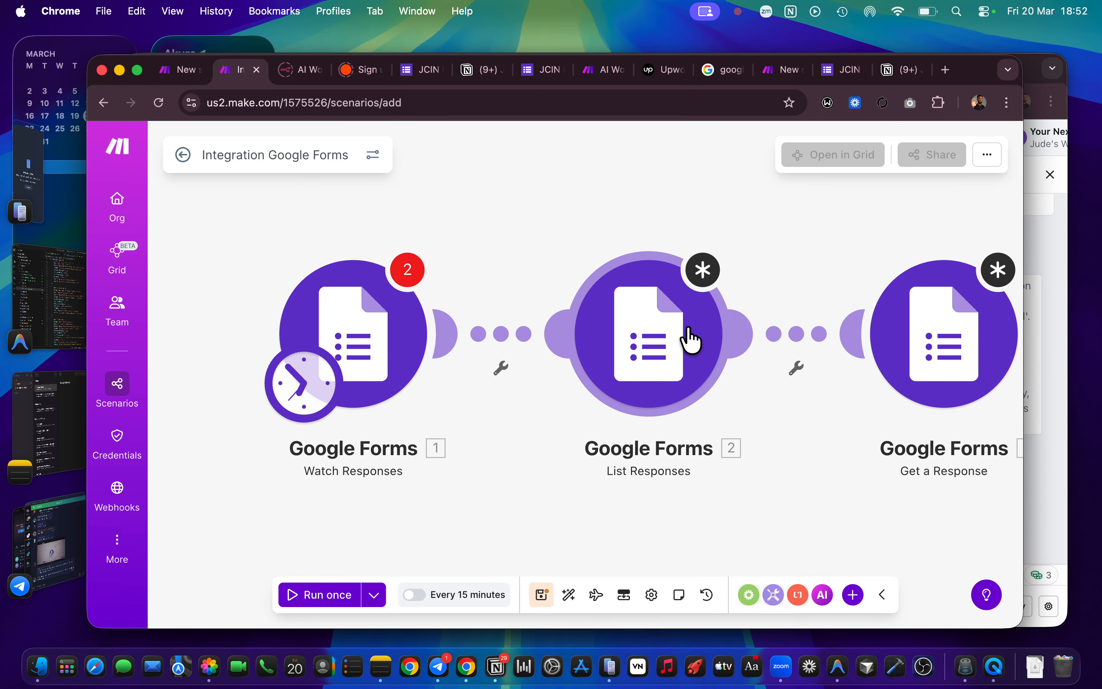
right_click(690, 339)
left_click(734, 518)
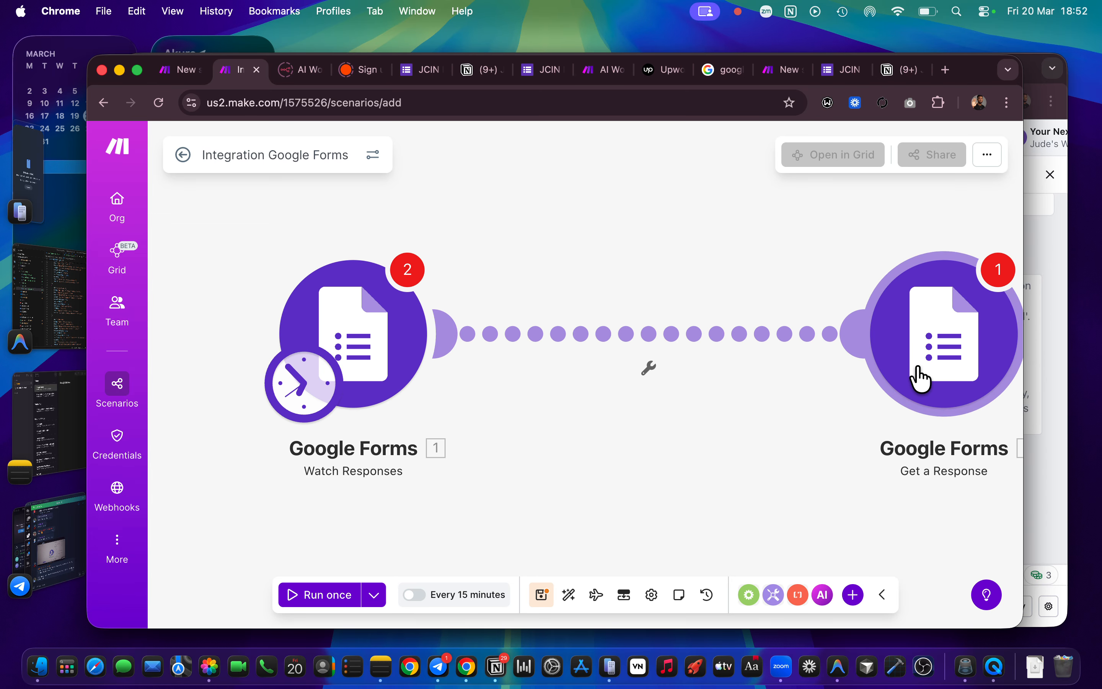
right_click(920, 378)
left_click(925, 558)
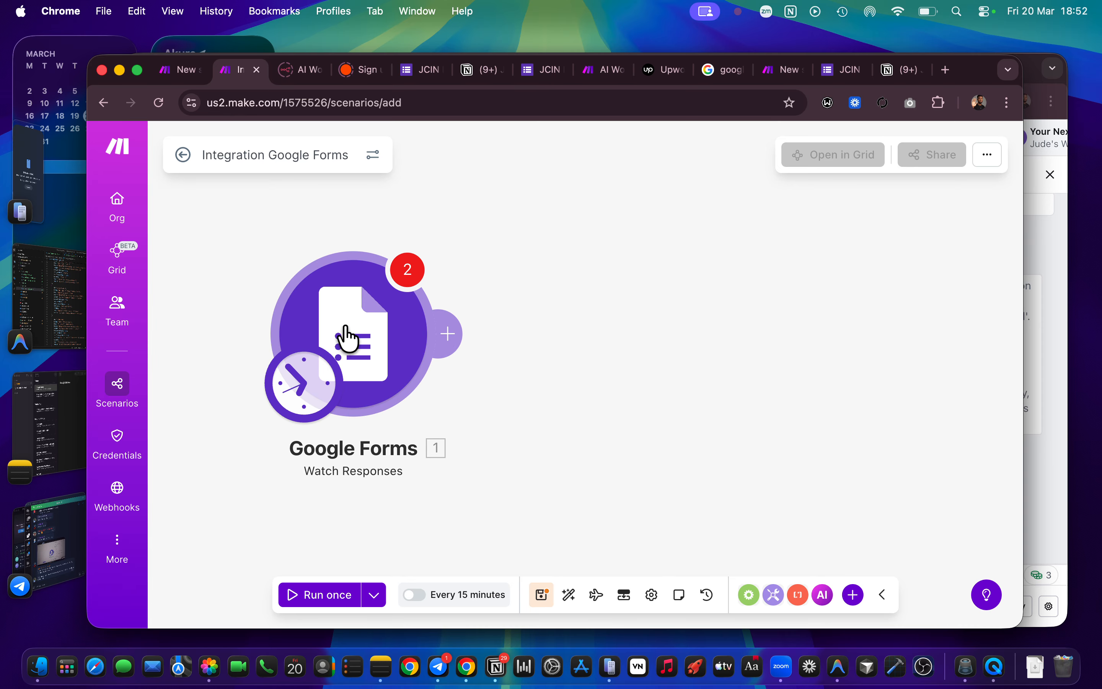
right_click(348, 337)
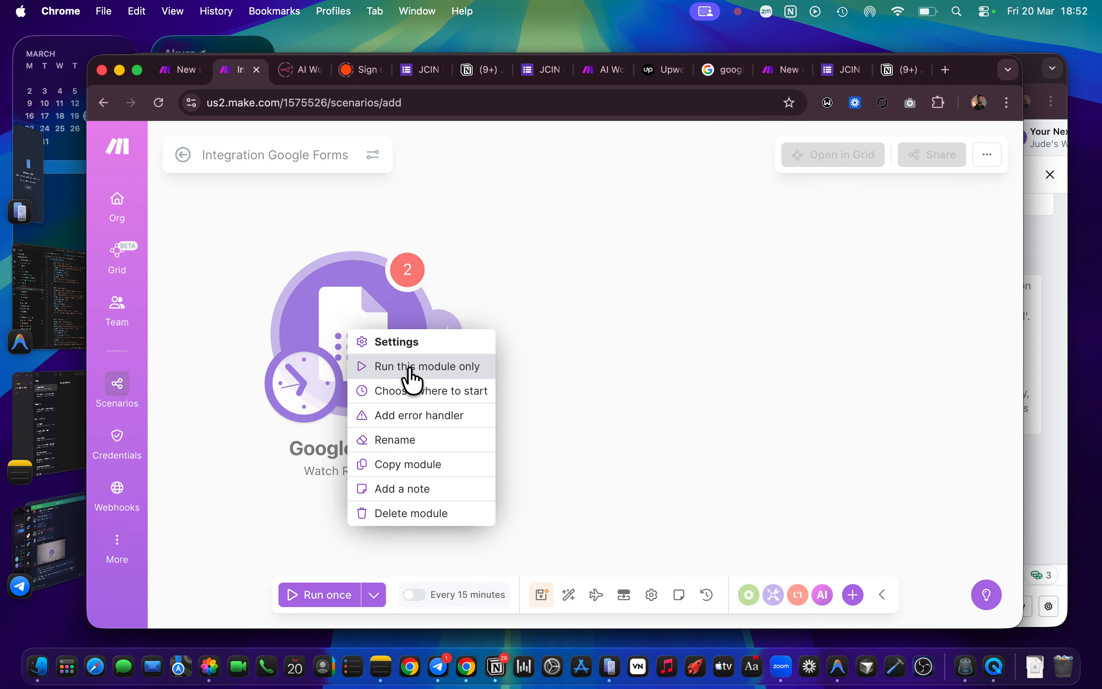
left_click(587, 324)
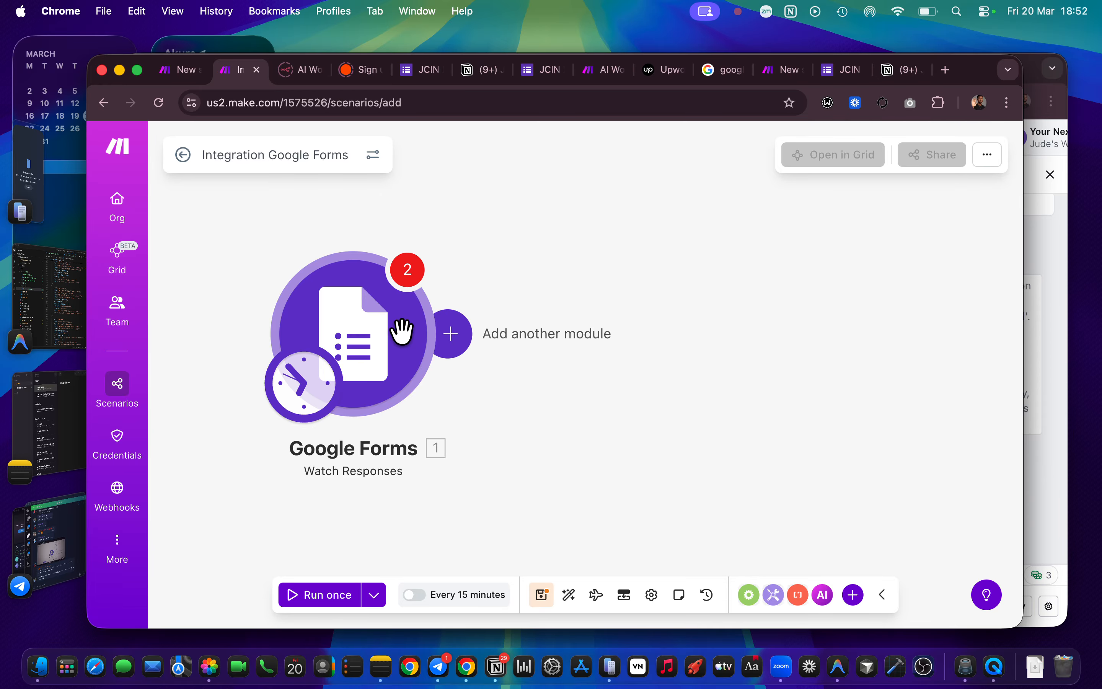
Step: Open the settings of the Google Forms Watch Responses module
left_click(358, 354)
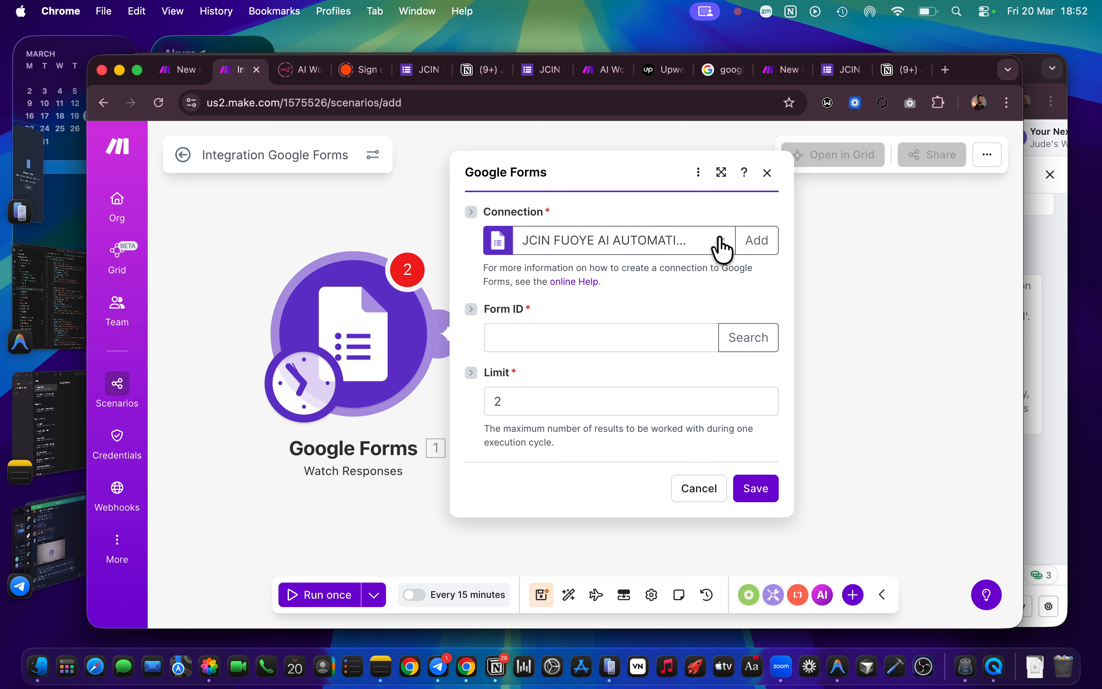
left_click(767, 246)
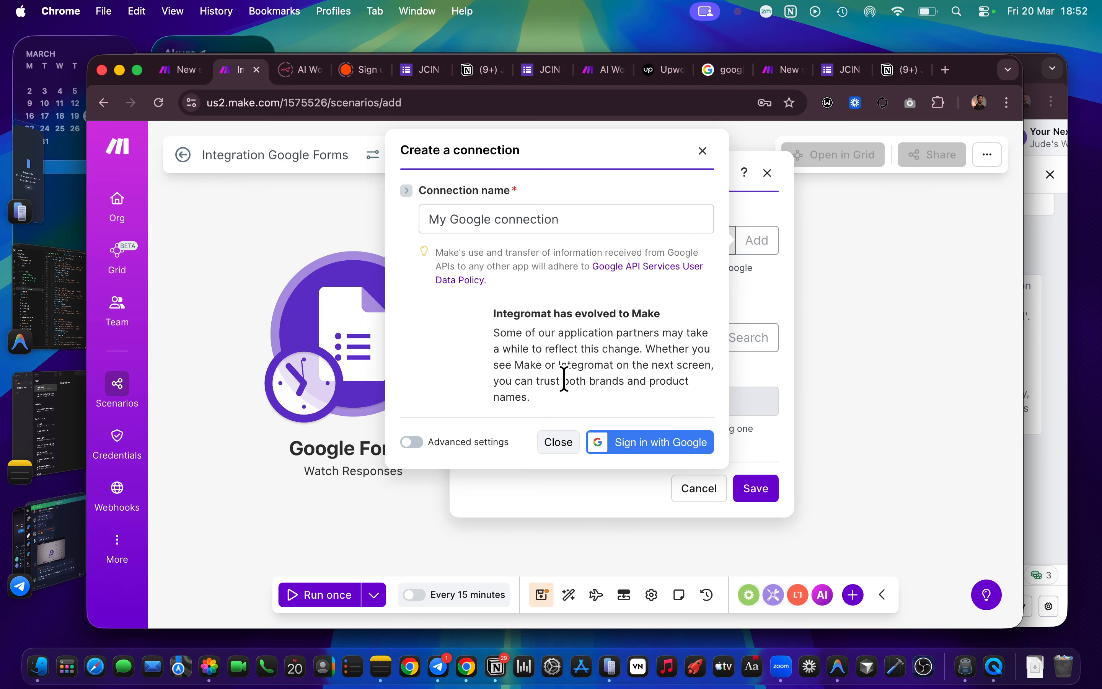
left_click_drag(583, 220, 384, 225)
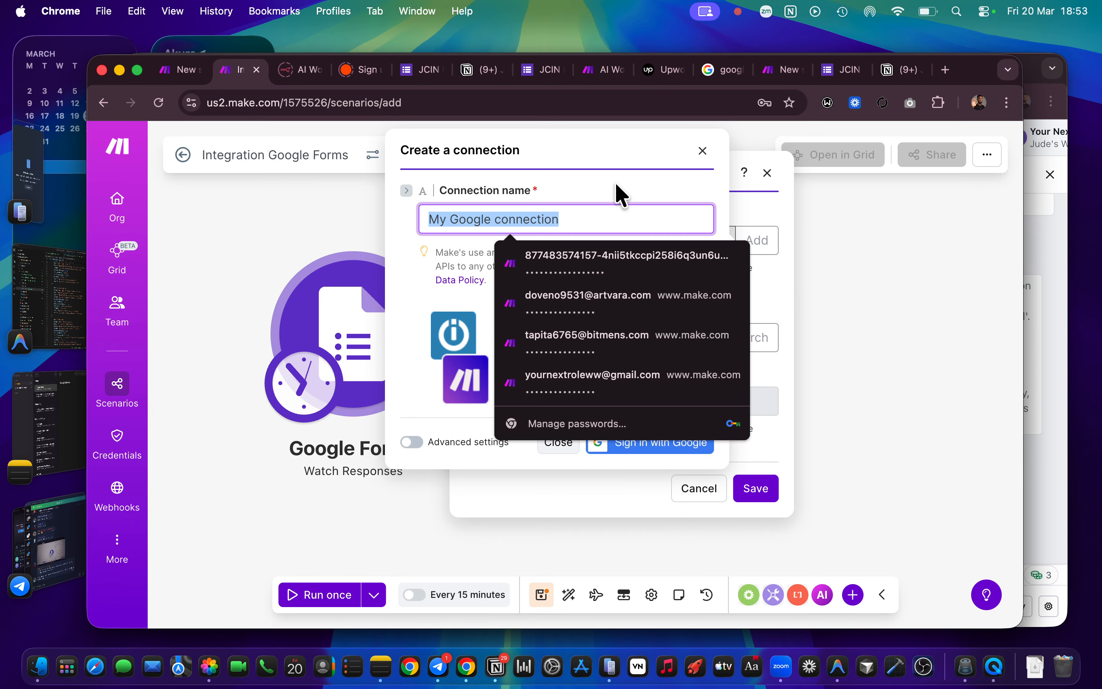
type("jcin ")
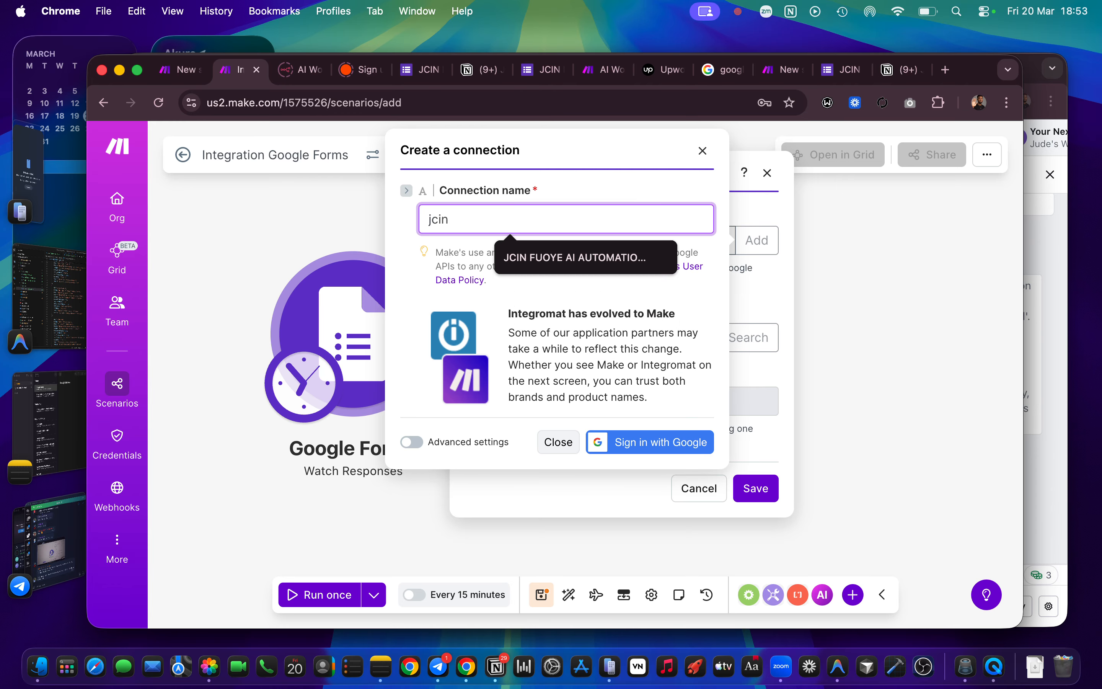
type("fouye")
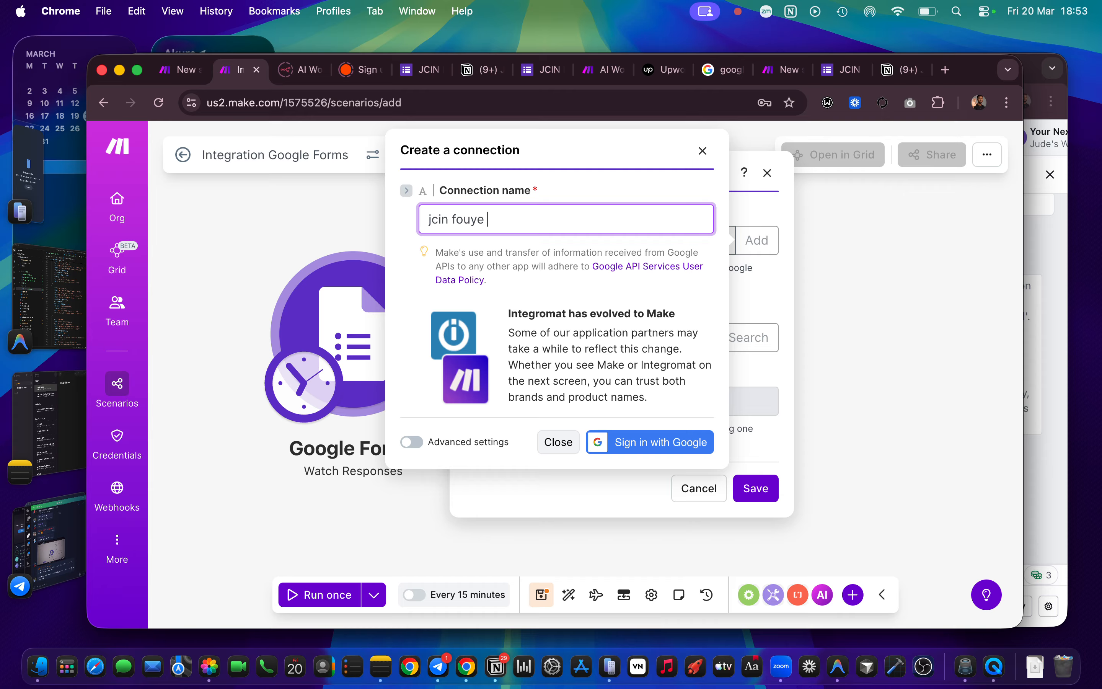
key("BackSpace")
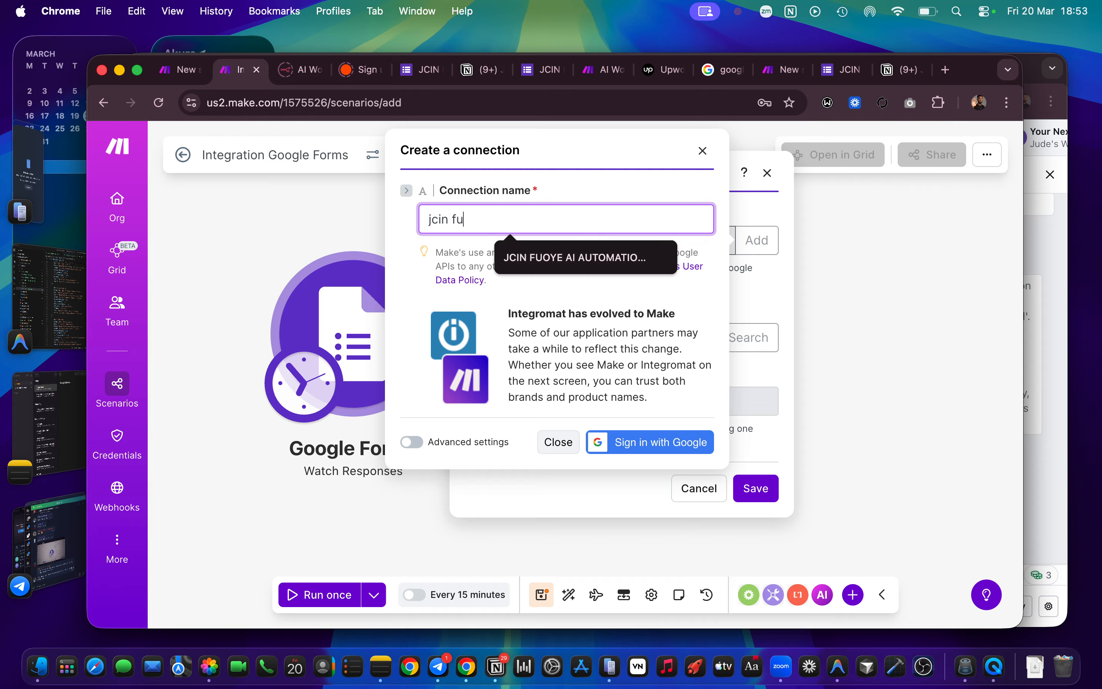
type("uoye 2")
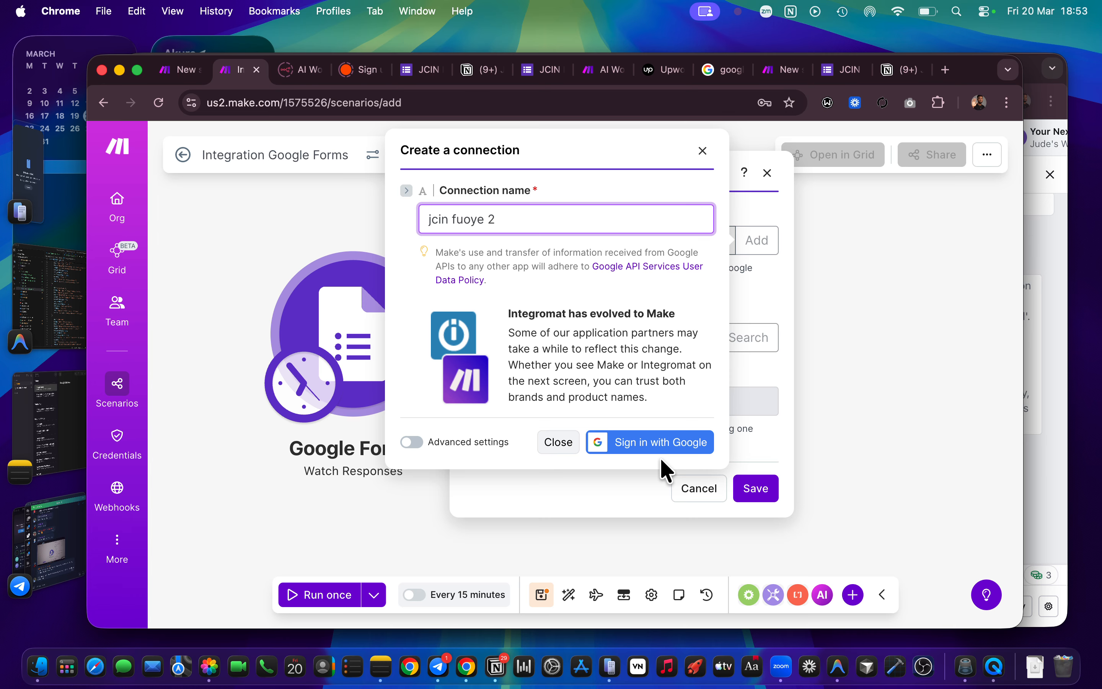
left_click(843, 71)
left_click(239, 71)
left_click(773, 433)
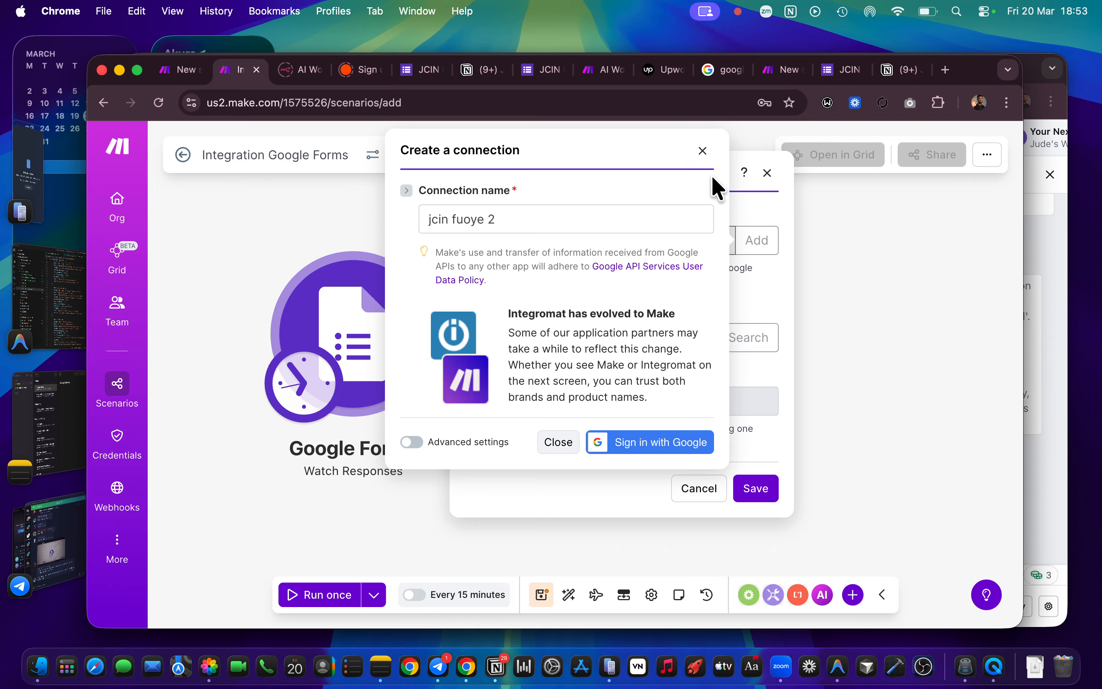
left_click(703, 150)
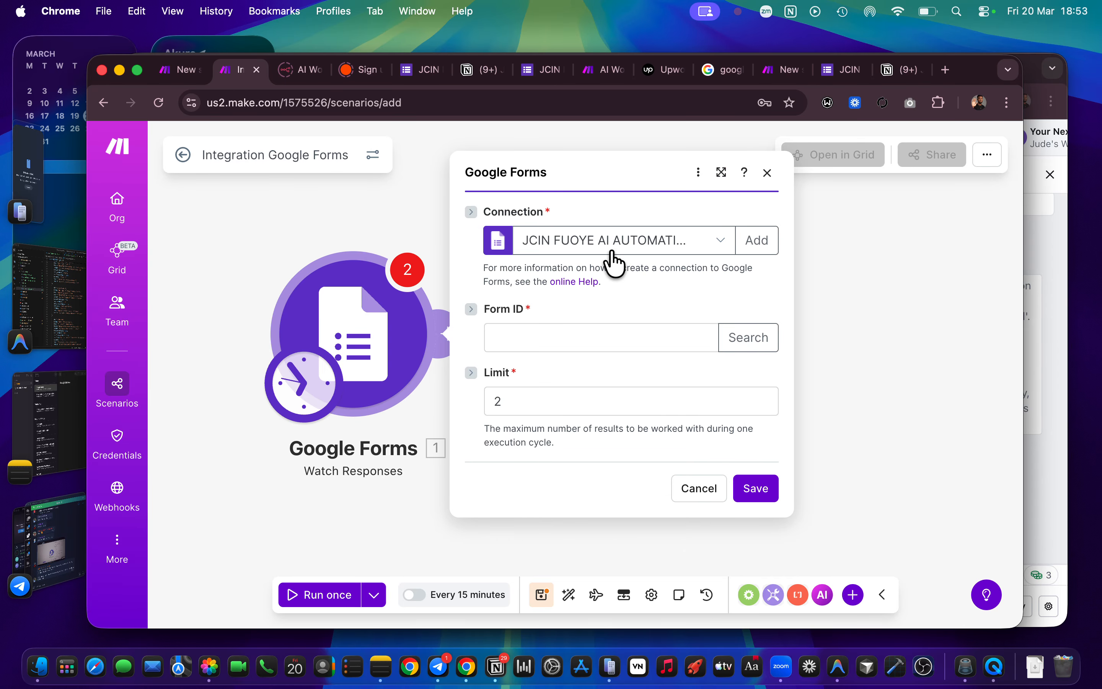
left_click(721, 240)
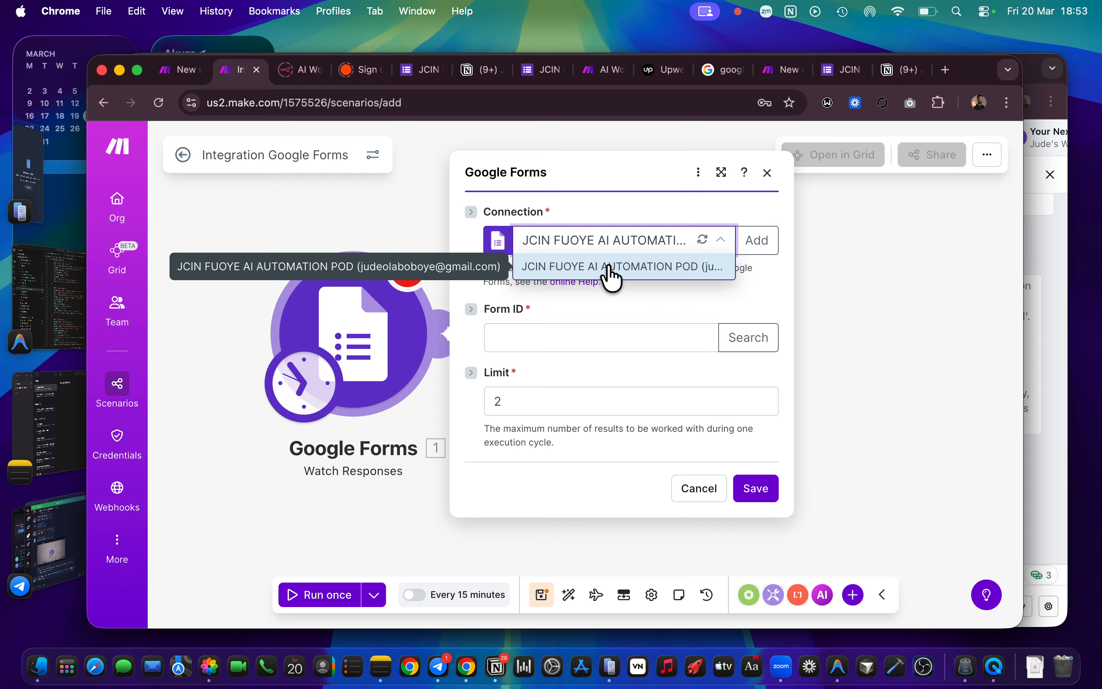
left_click(756, 244)
left_click(757, 240)
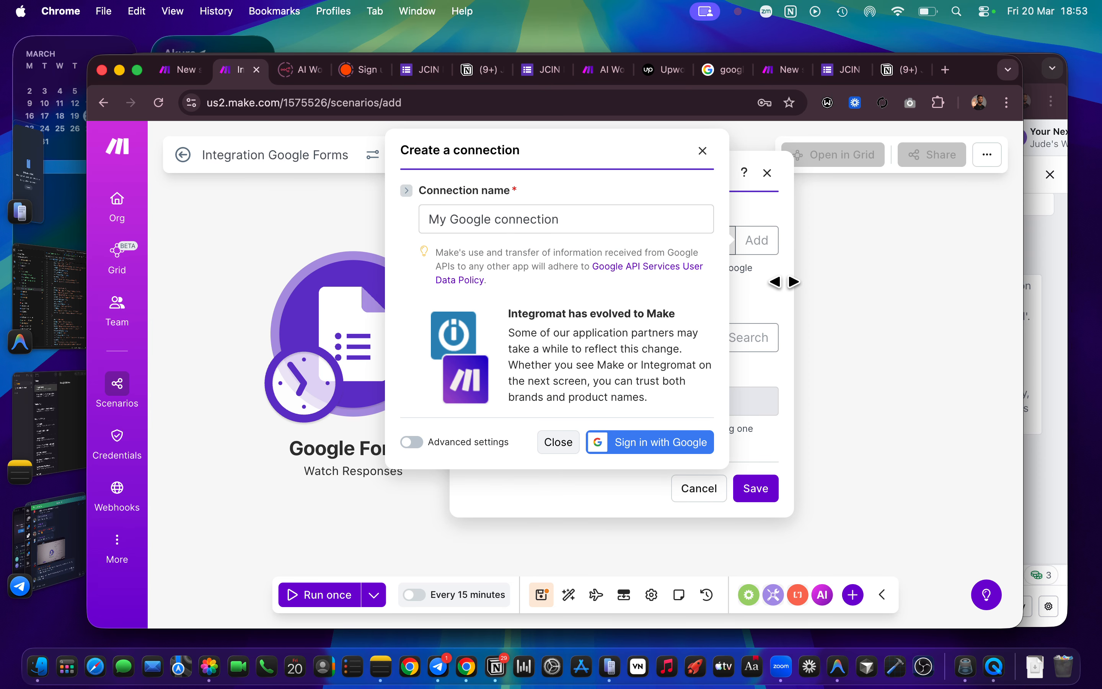
left_click(622, 220)
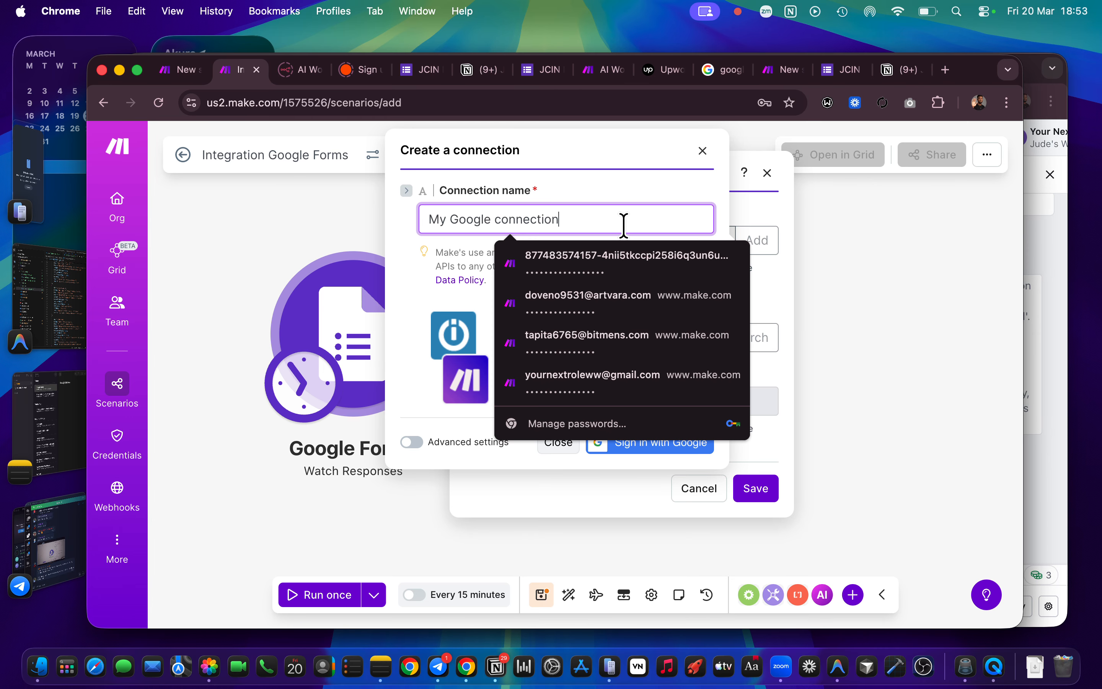
double_click(557, 220)
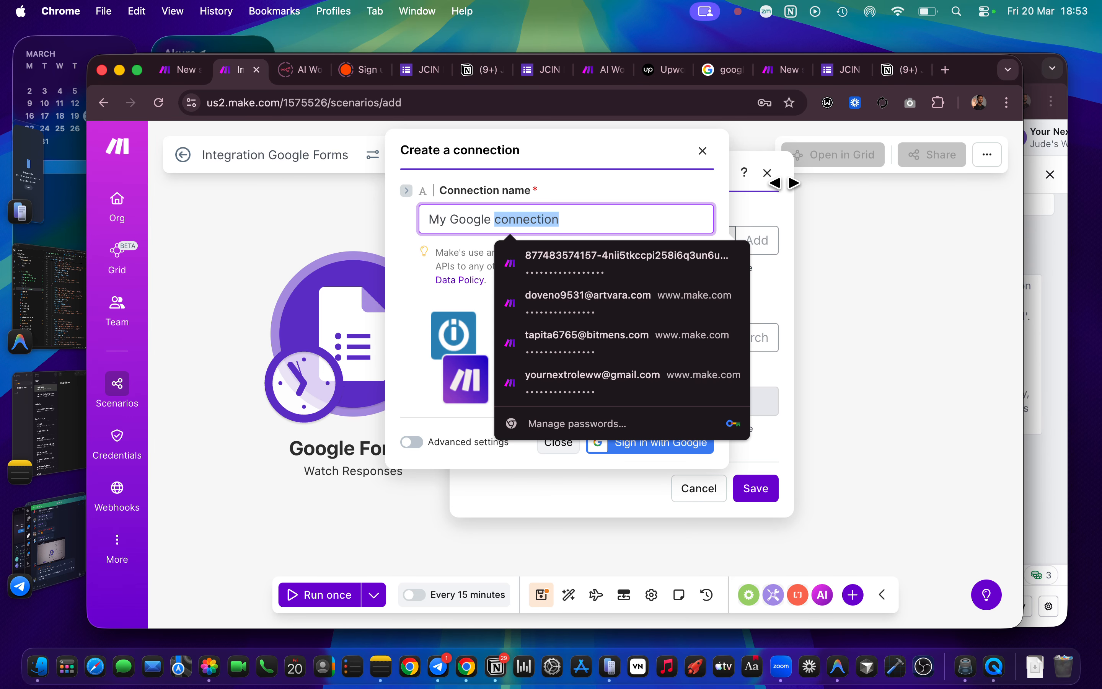
left_click(780, 235)
left_click(703, 150)
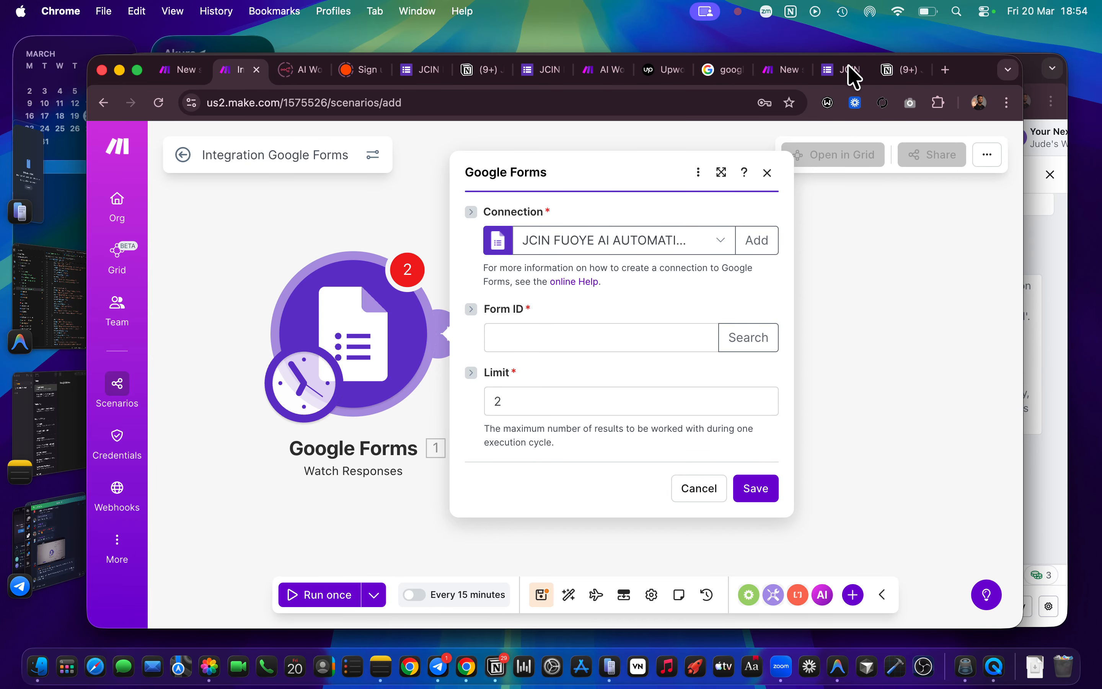
Step: Search for the module's form by the document title "fuoye"
left_click(740, 353)
left_click(568, 290)
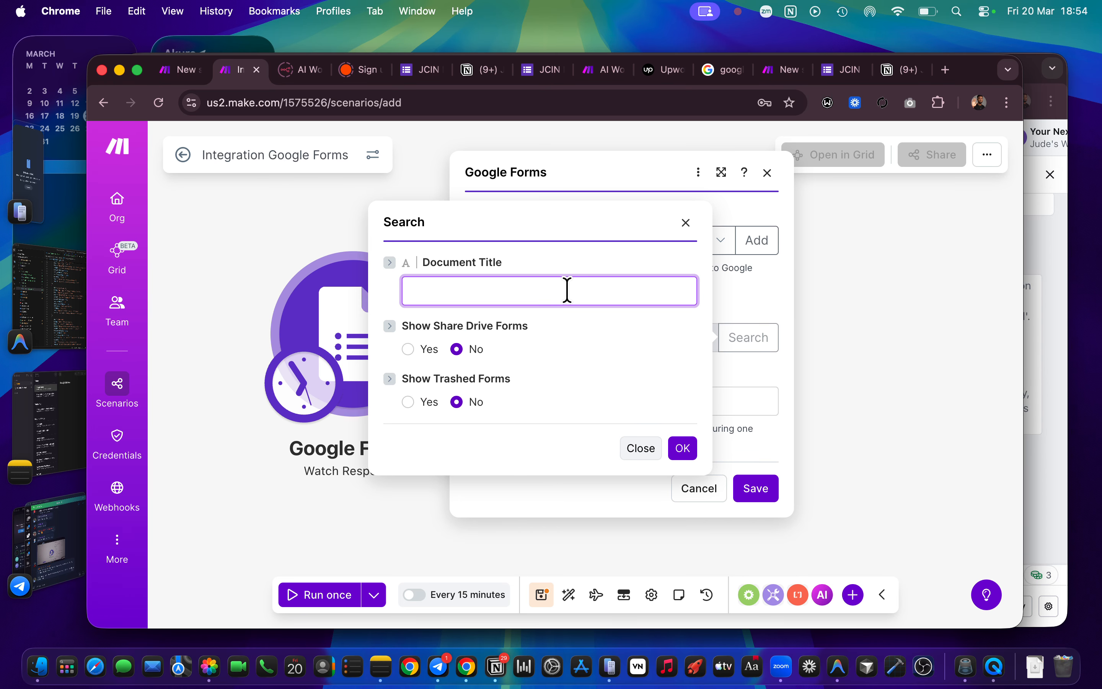
left_click(823, 75)
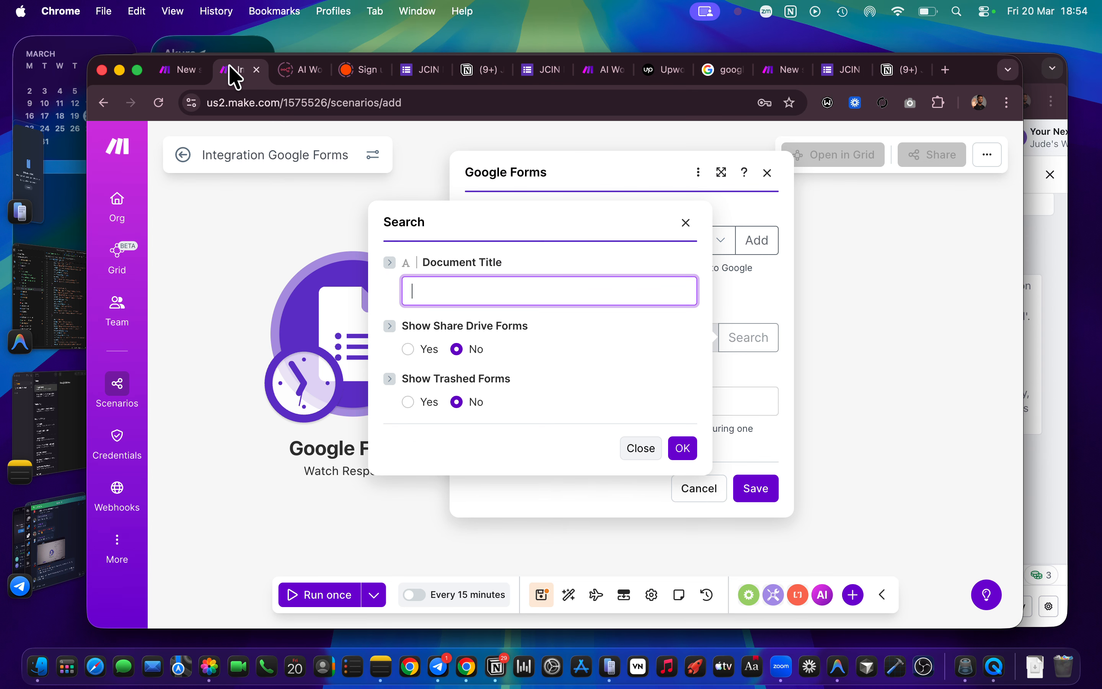
left_click(232, 71)
type("jcin")
key("BackSpace")
key("BackSpace")
key("BackSpace")
key("BackSpace")
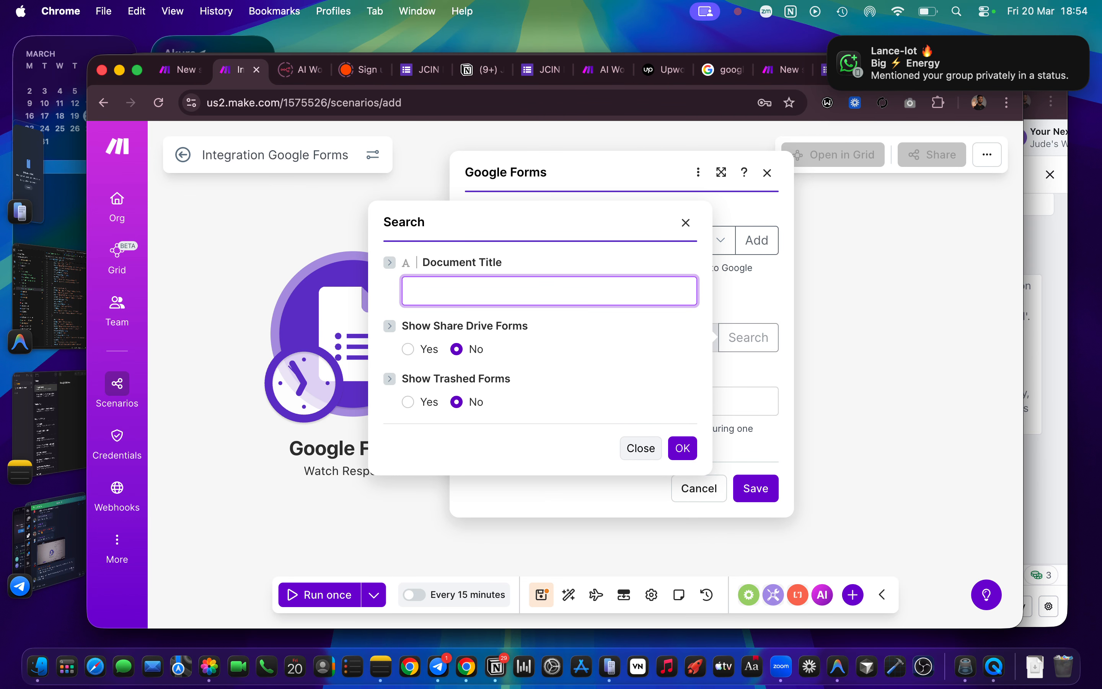
type("fuoye")
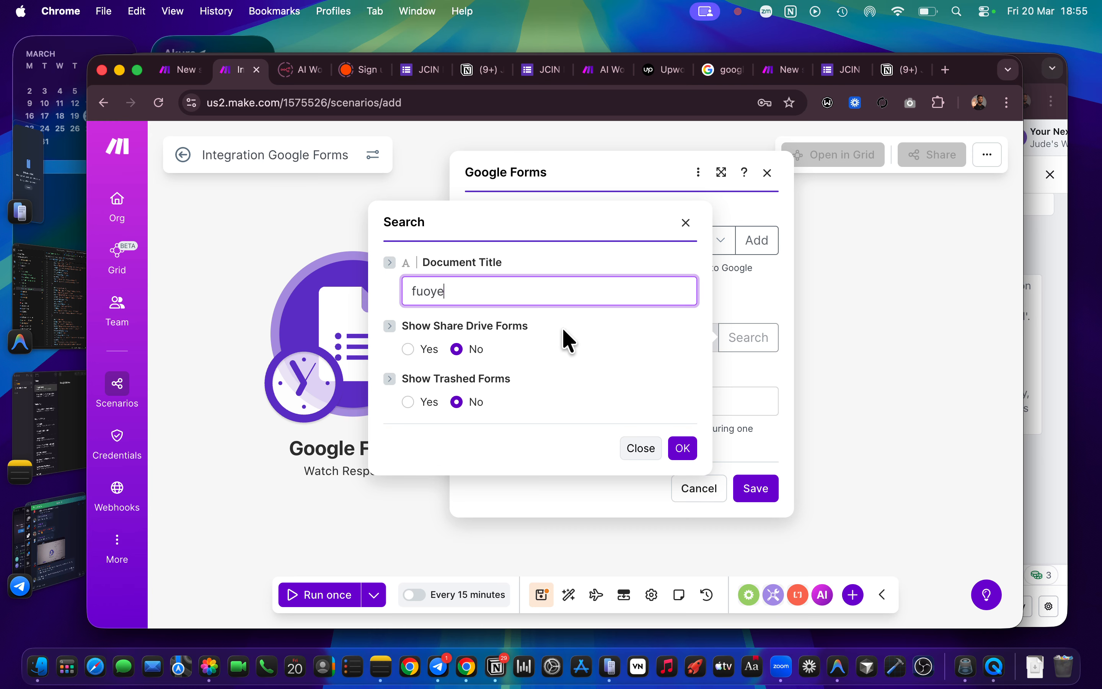
left_click(687, 454)
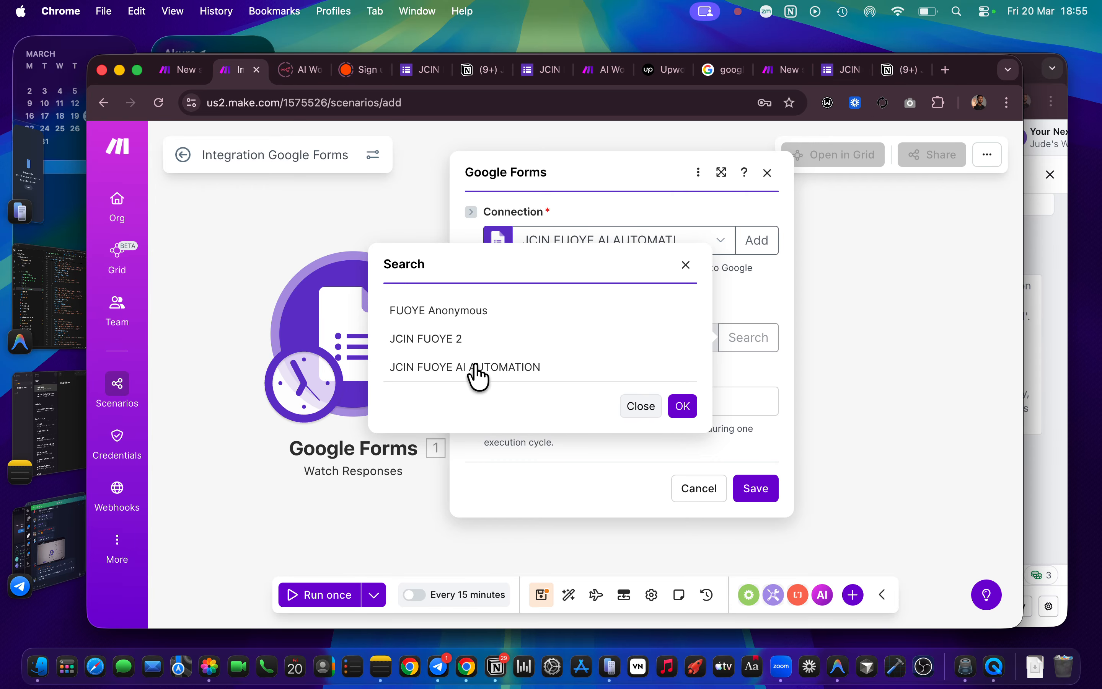
Step: Check the bootcamp form's title and questions in Google Forms, and pick JCIN FUOYE AI AUTOMATION from the module's form search
left_click(415, 72)
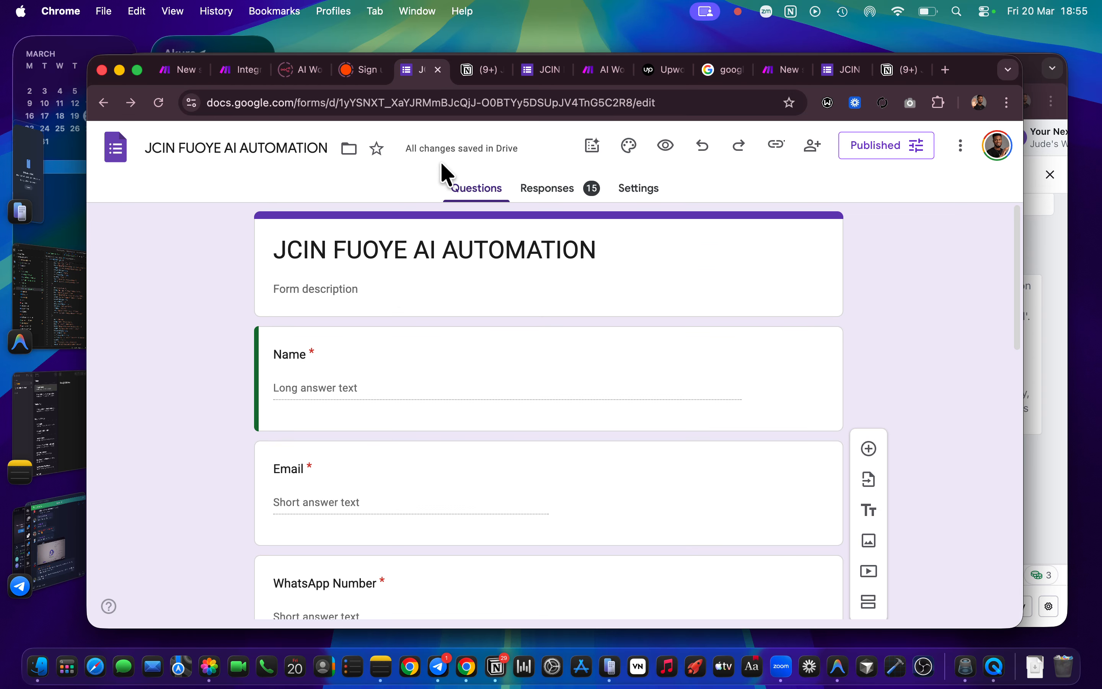
scroll(356, 282, "down", 10)
left_click(357, 284)
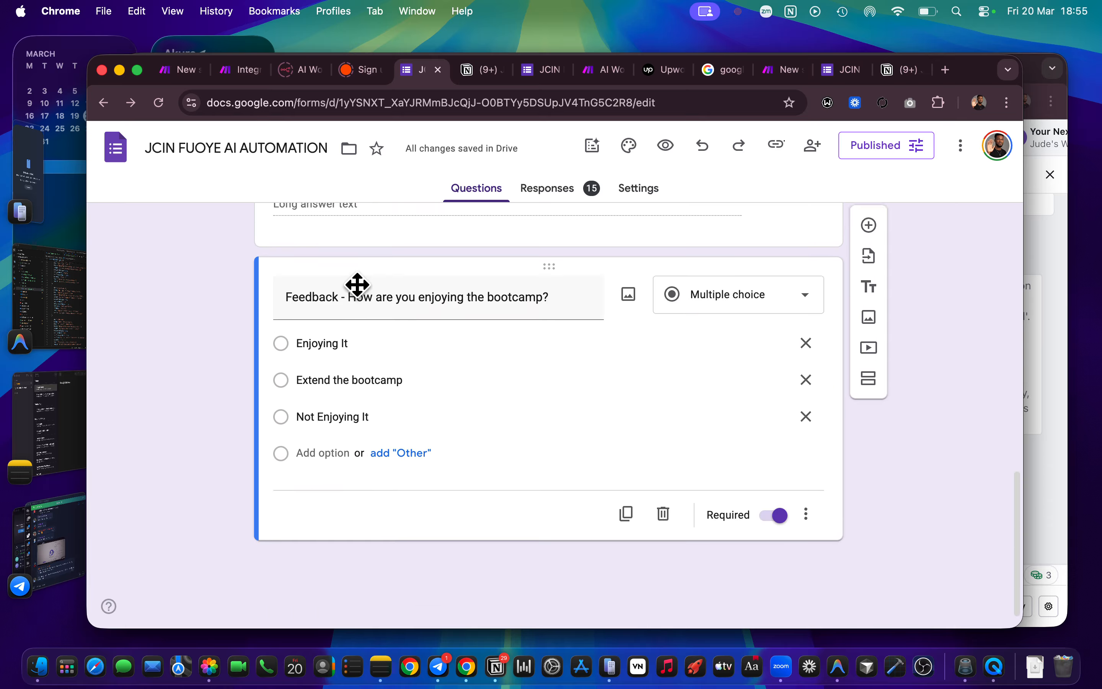
left_click(241, 72)
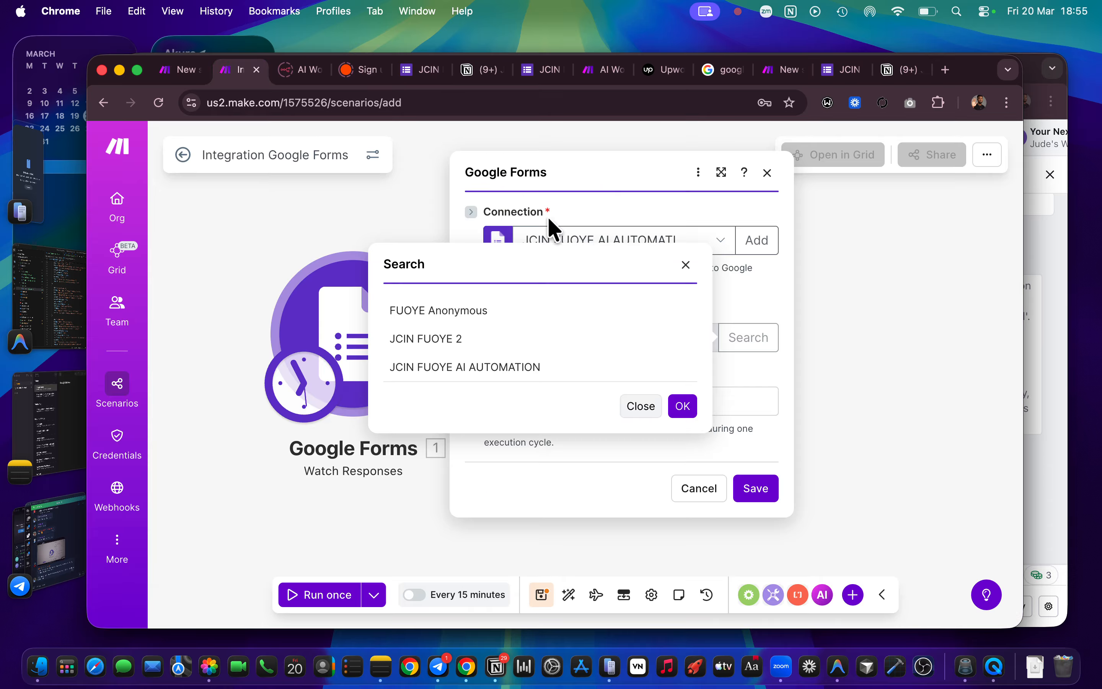
left_click(489, 368)
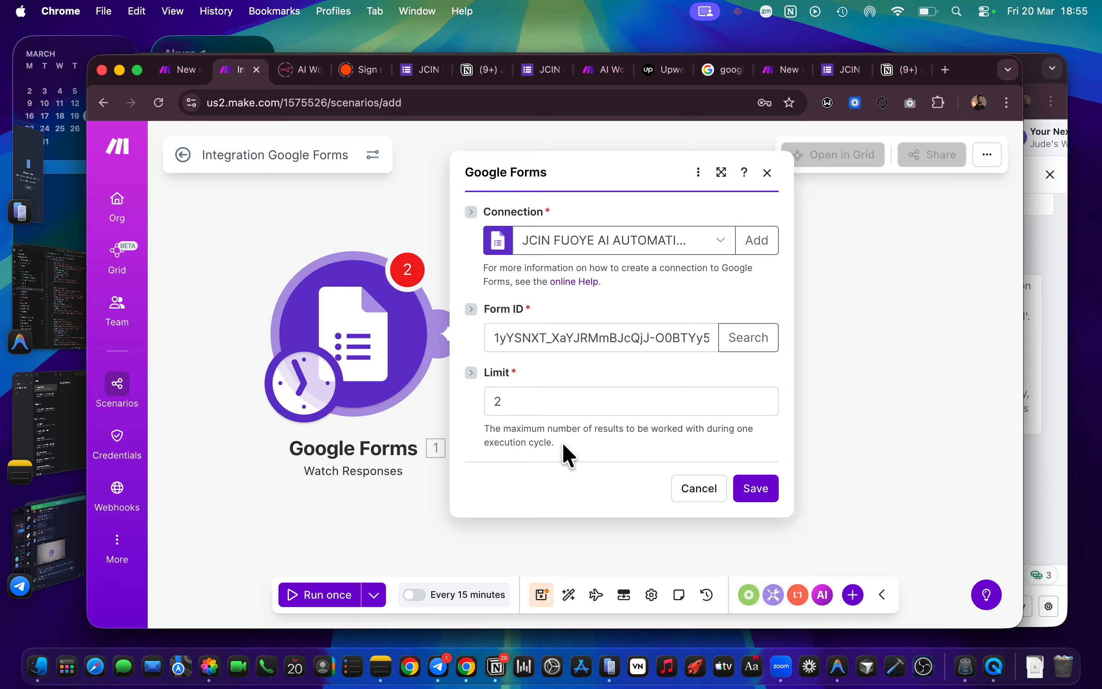
Step: Review the form once more in Google Forms, and save the Watch Responses module's settings in Make
left_click(419, 70)
scroll(565, 242, "up", 2)
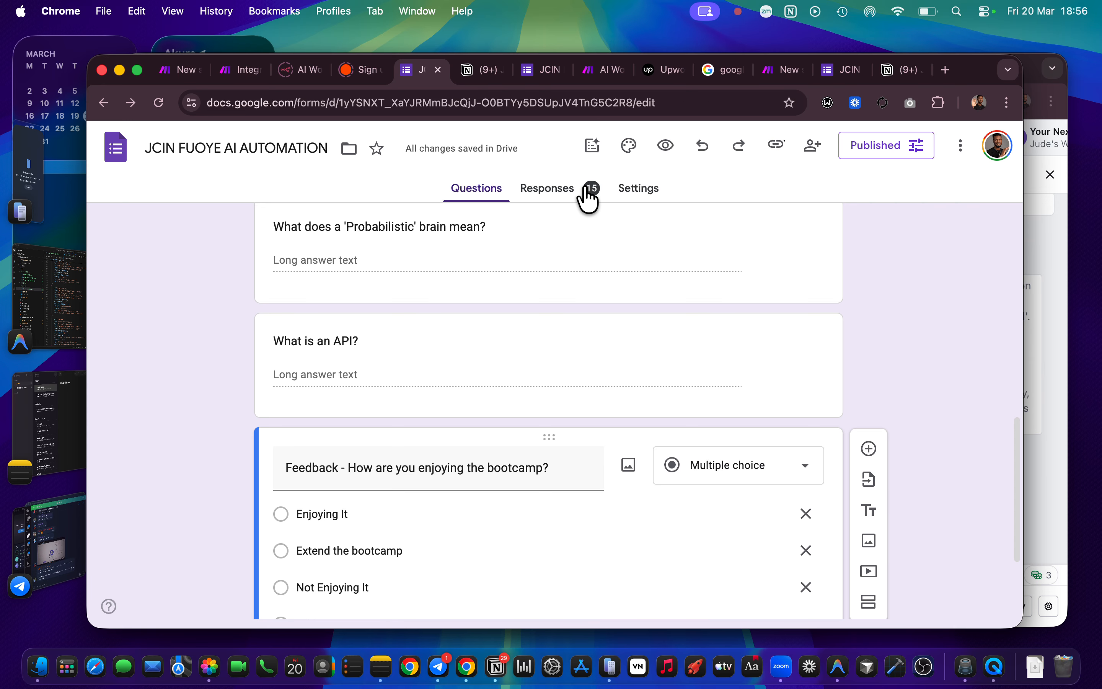
left_click(240, 72)
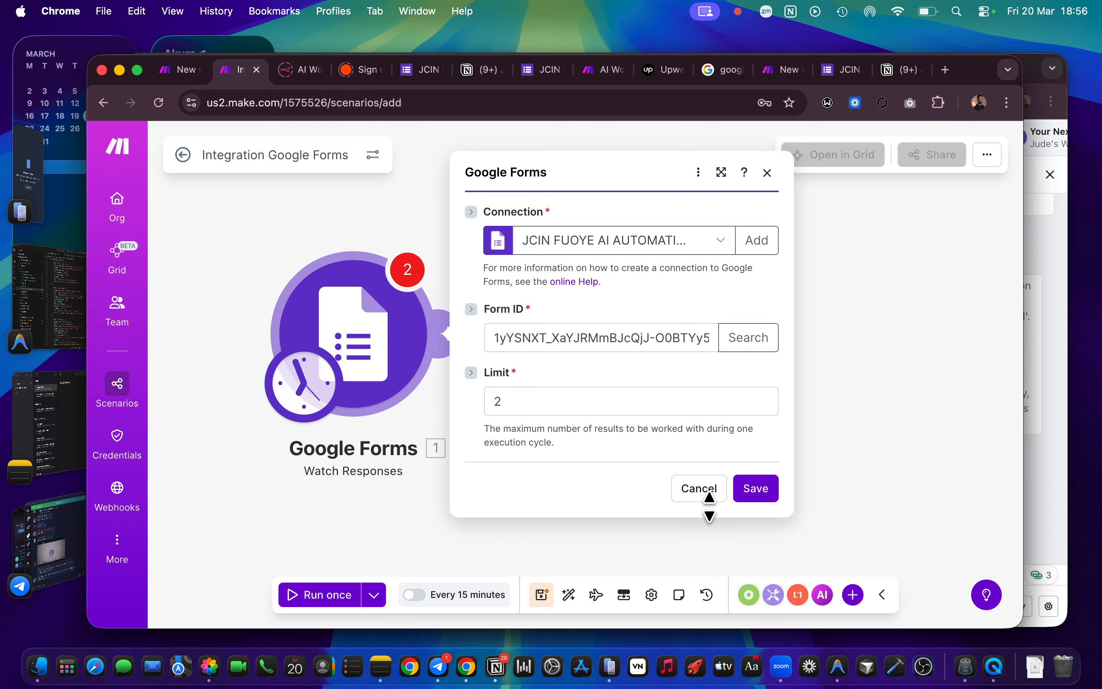
left_click(756, 499)
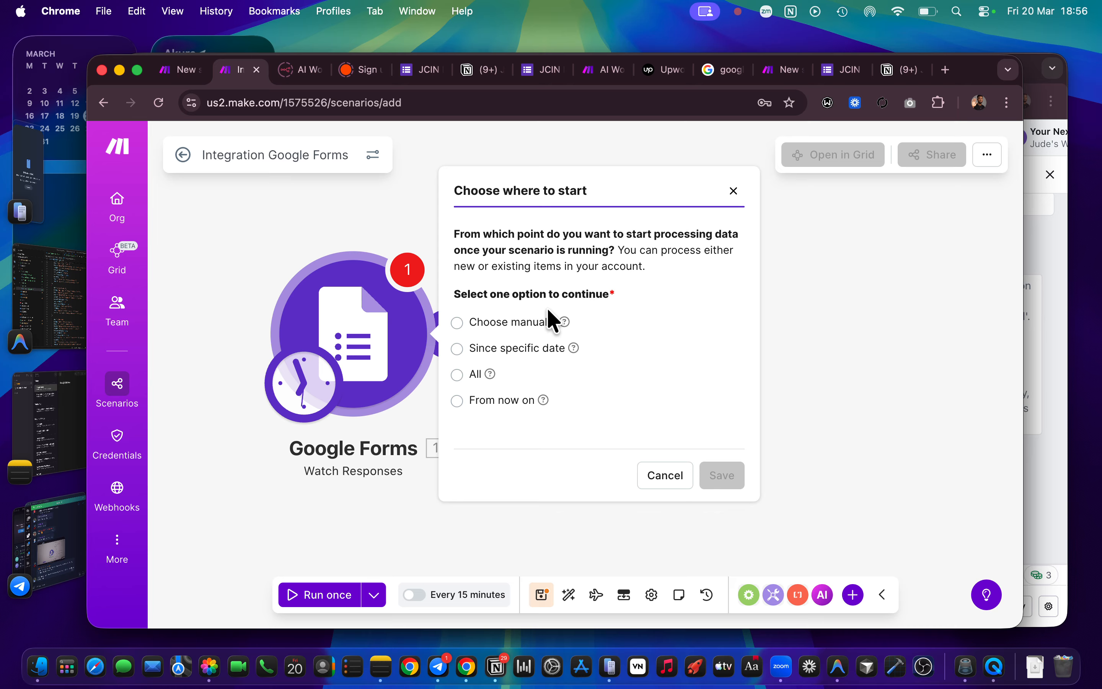
Step: Try All and Since specific date as the starting point for processing form responses
left_click(457, 374)
mouse_move(491, 380)
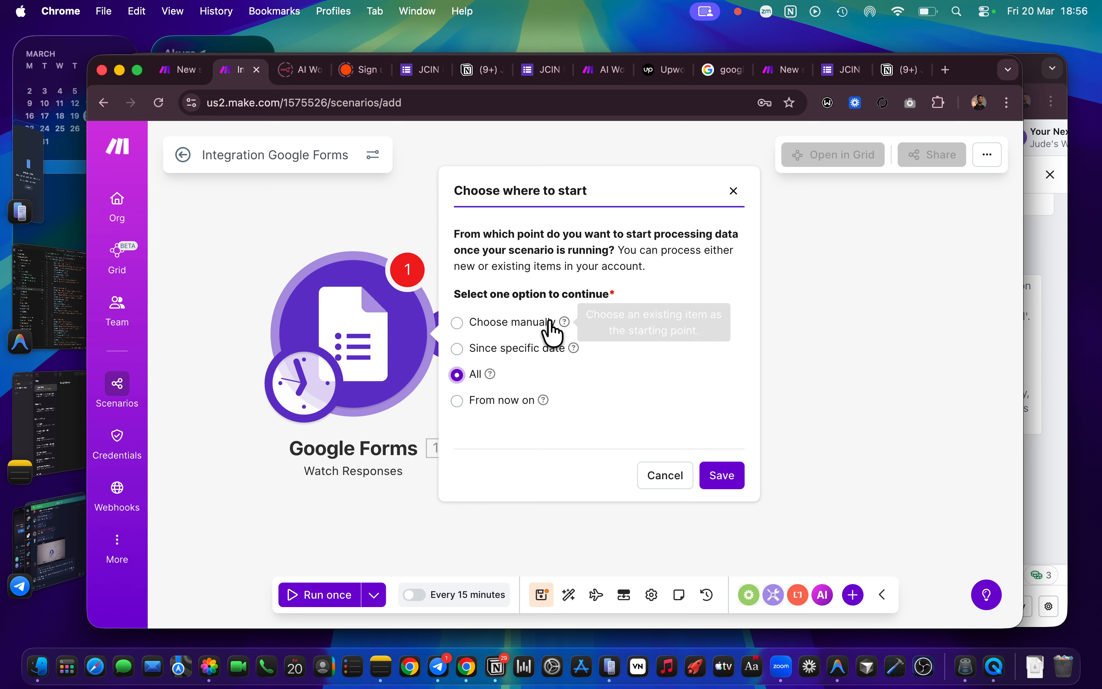
left_click(456, 350)
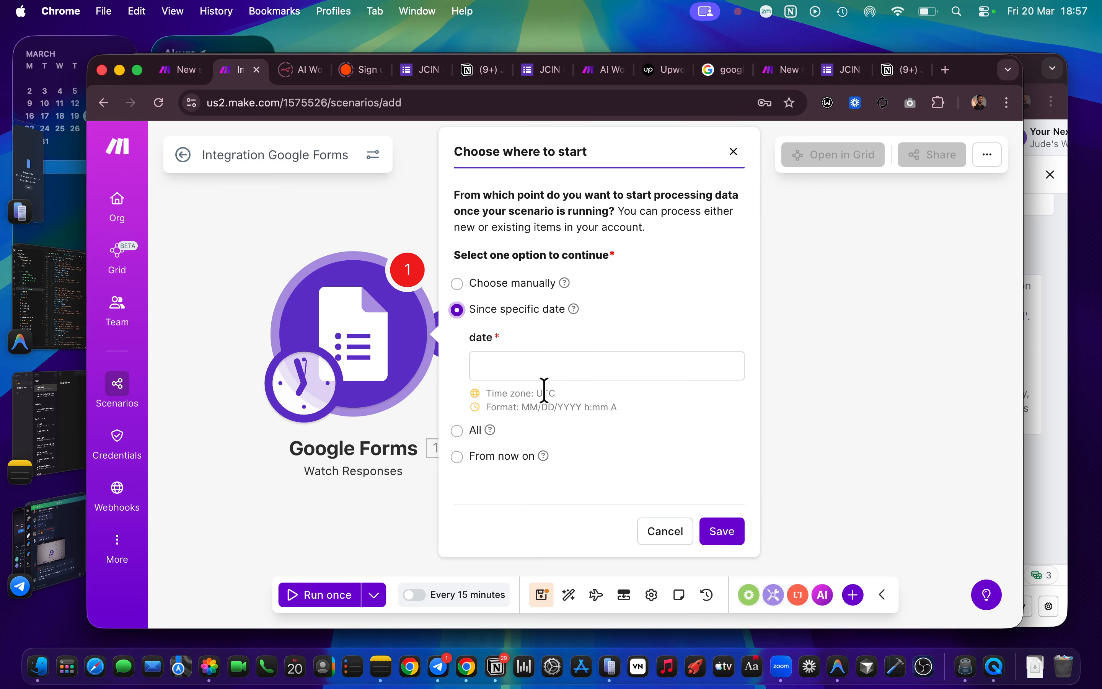
left_click(533, 364)
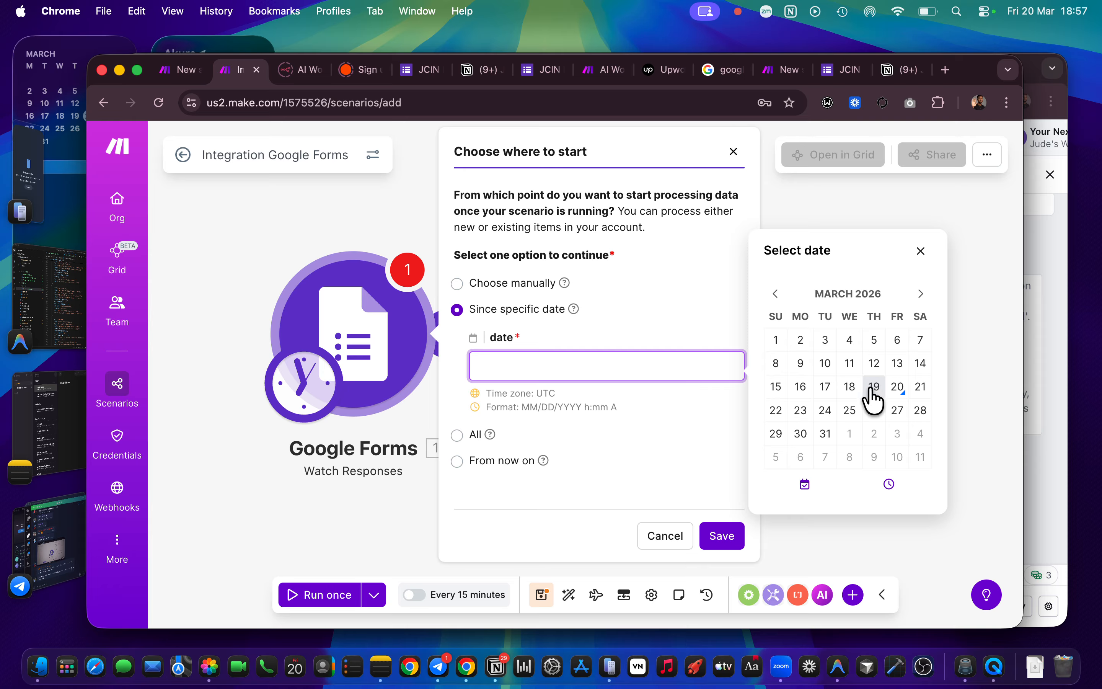
left_click(462, 314)
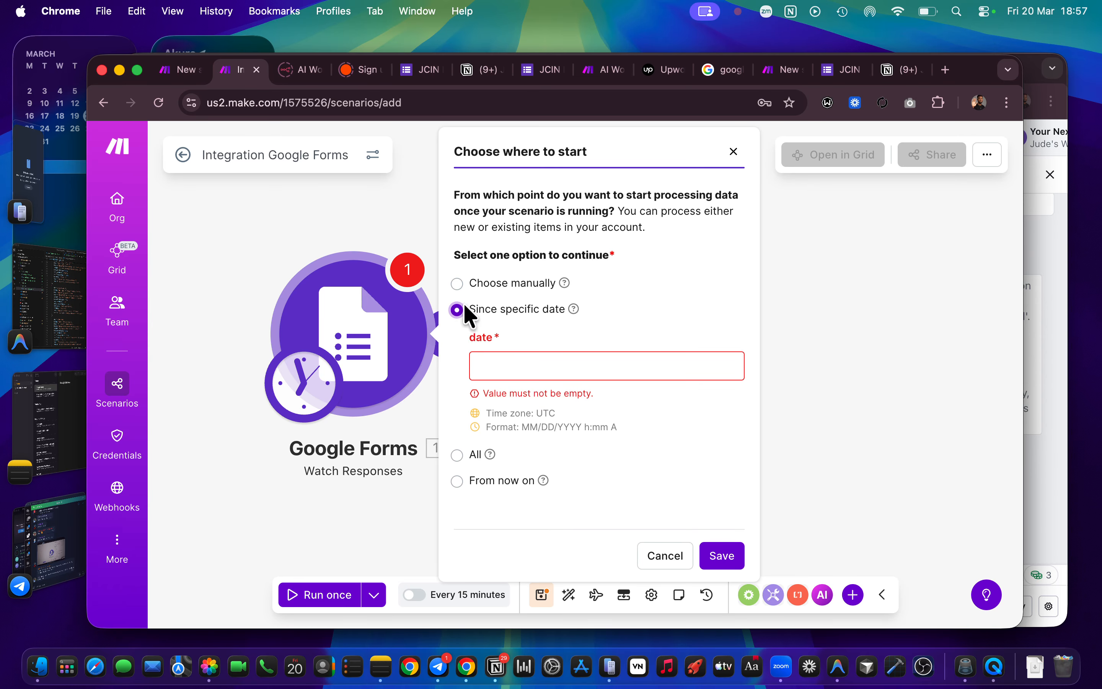
Step: Examine the individual form responses offered under the Choose manually starting point
left_click(458, 285)
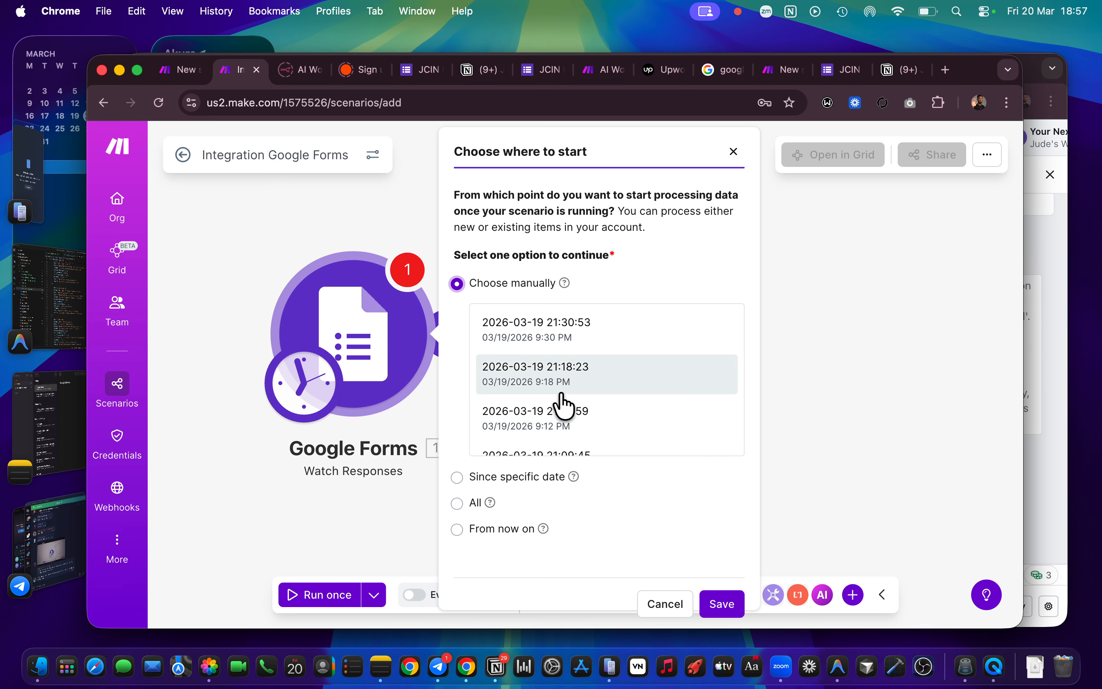
scroll(563, 406, "down", 10)
scroll(564, 405, "up", 10)
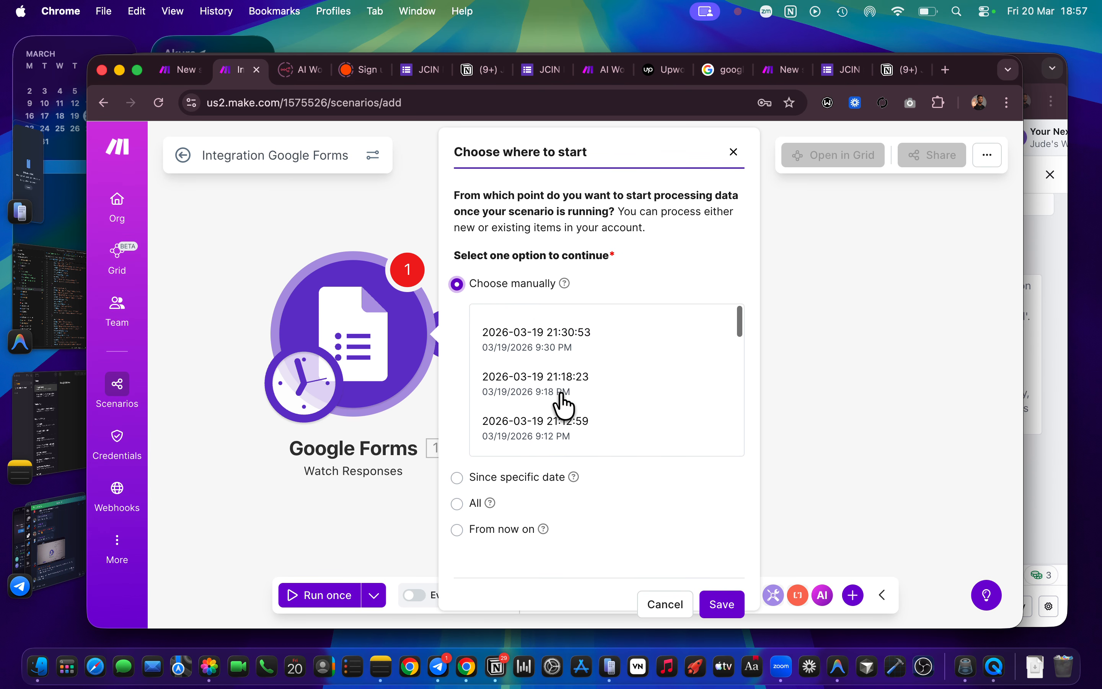
scroll(573, 428, "down", 10)
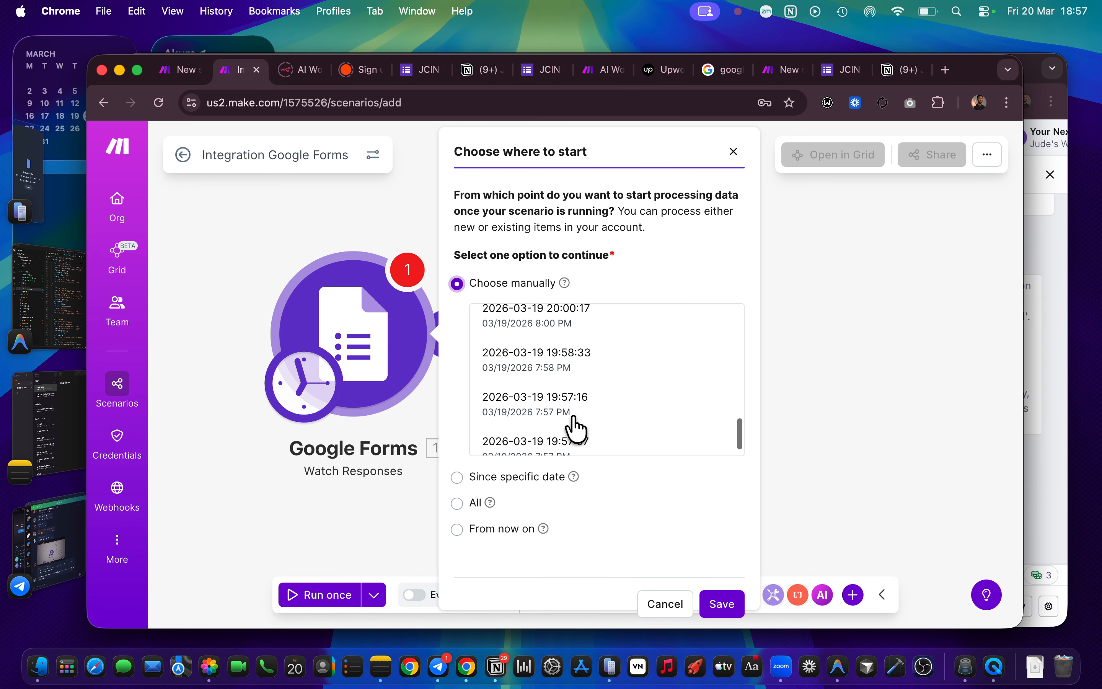
scroll(576, 429, "up", 10)
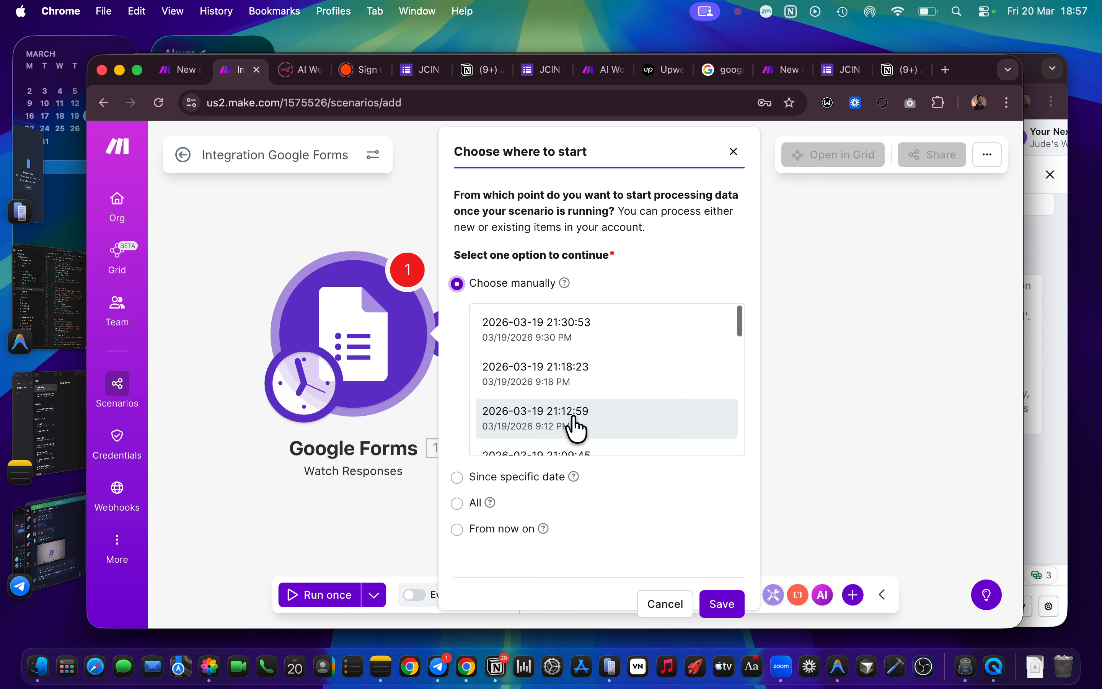
scroll(575, 426, "down", 1)
scroll(583, 339, "up", 1)
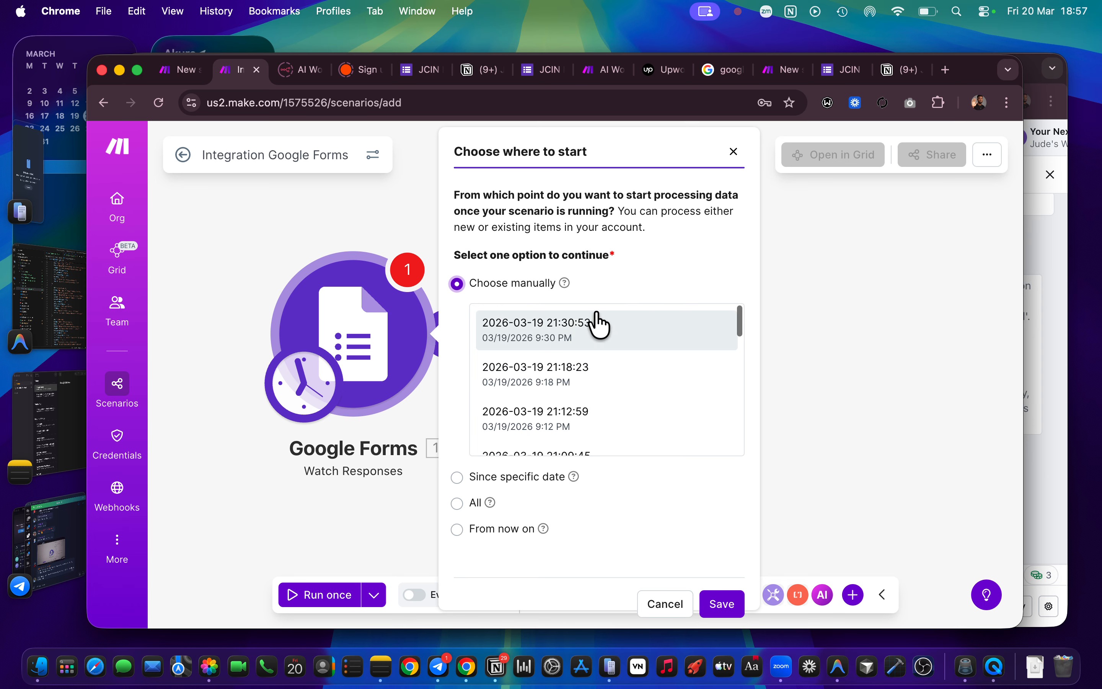
scroll(588, 349, "down", 3)
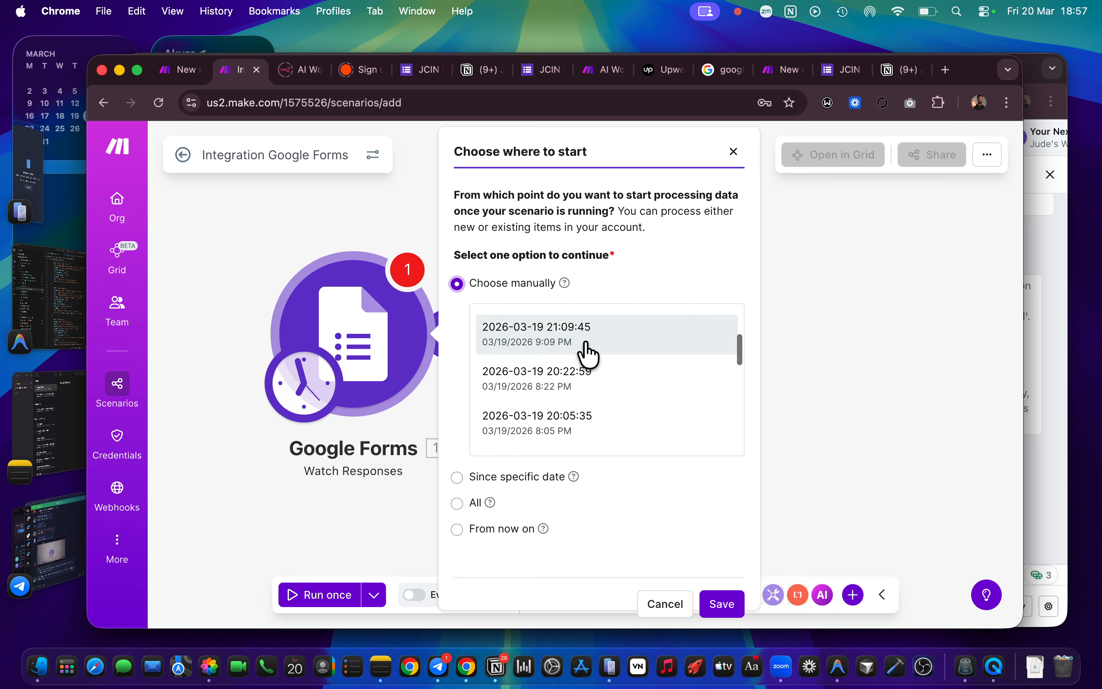
scroll(572, 325, "up", 3)
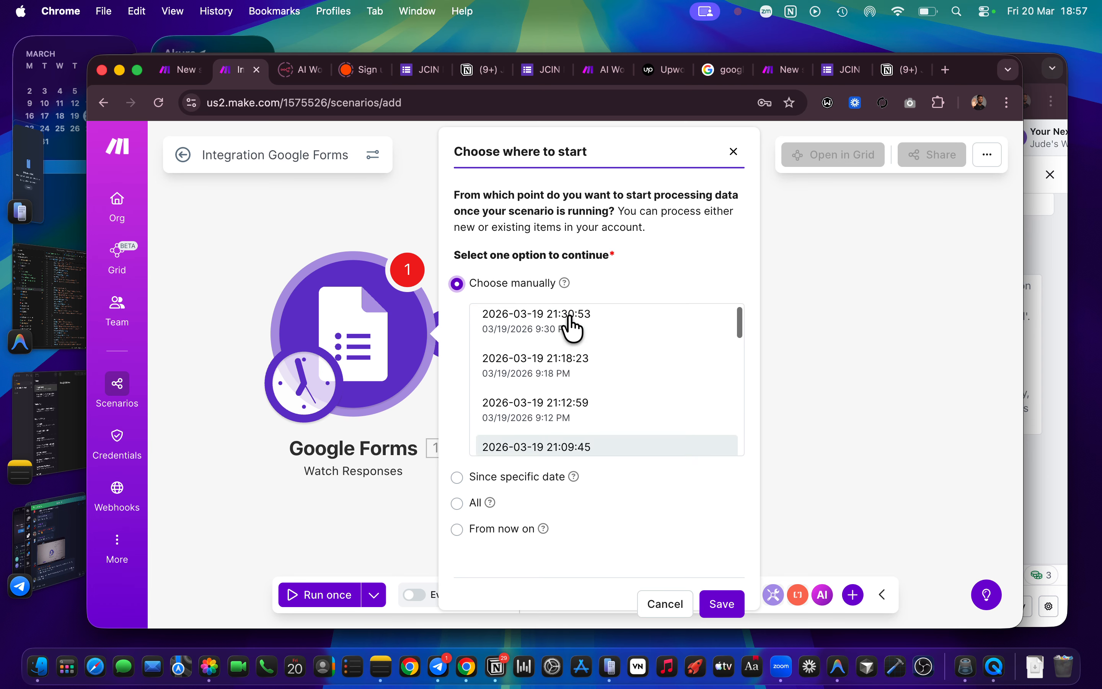
scroll(565, 391, "down", 2)
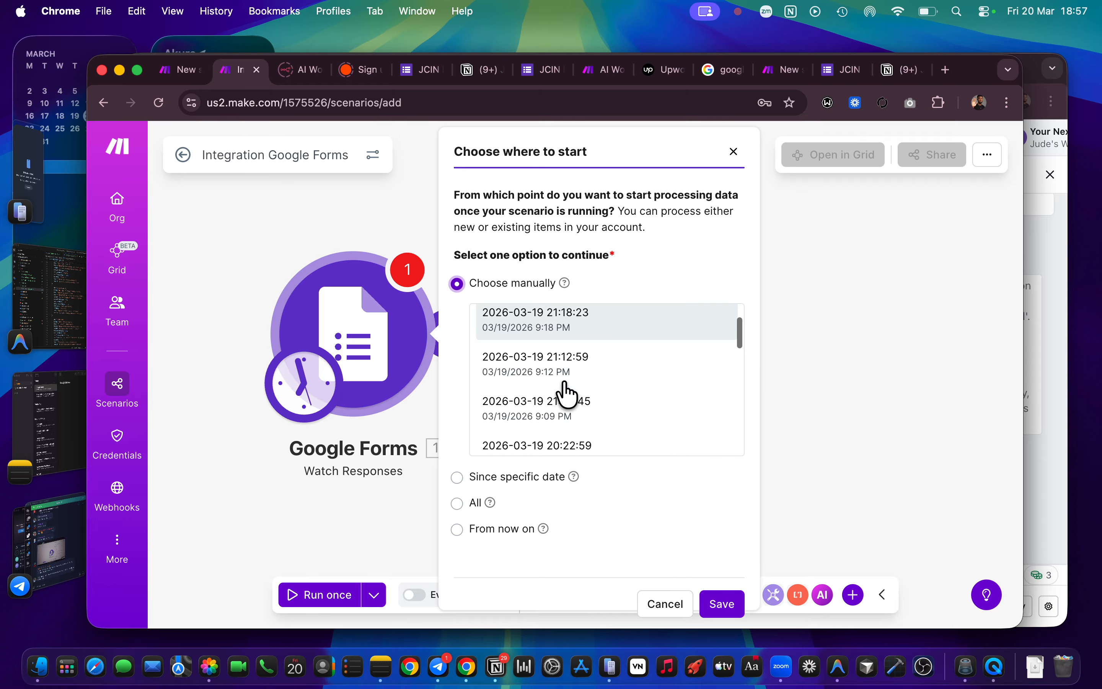
scroll(563, 388, "down", 2)
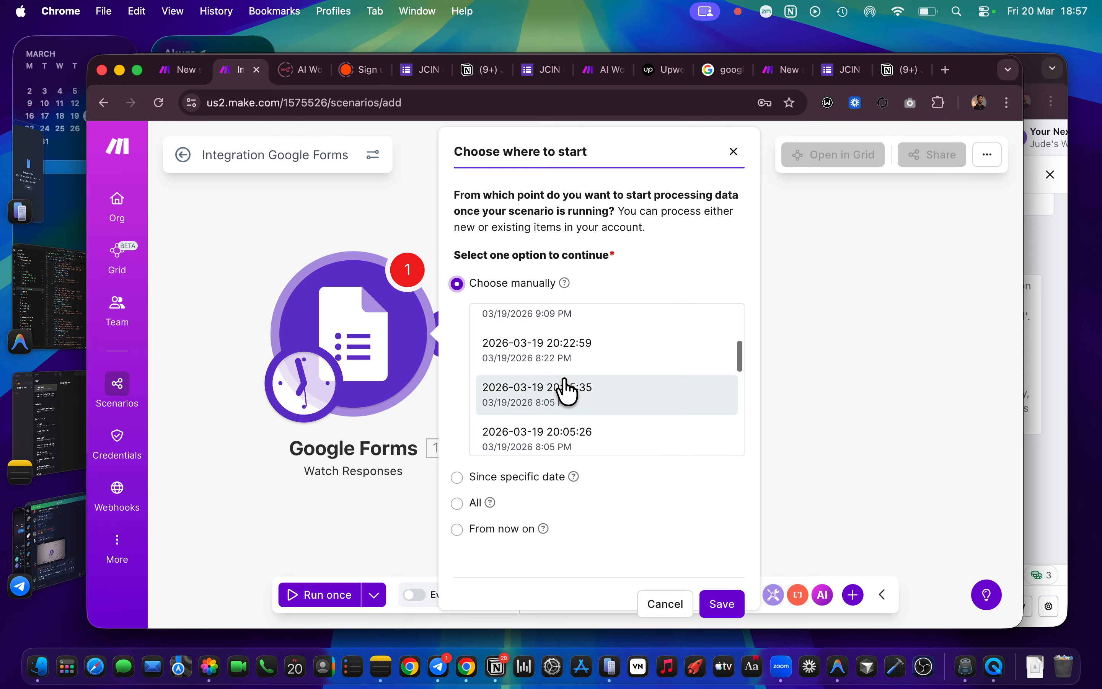
scroll(568, 365, "down", 5)
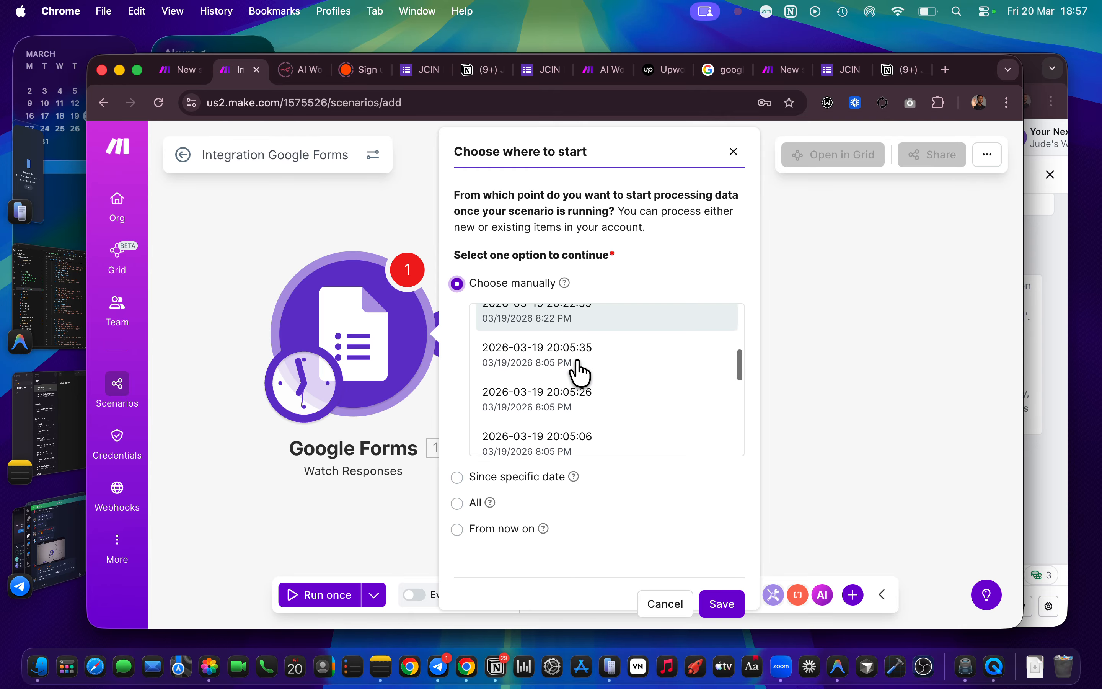
scroll(580, 373, "down", 2)
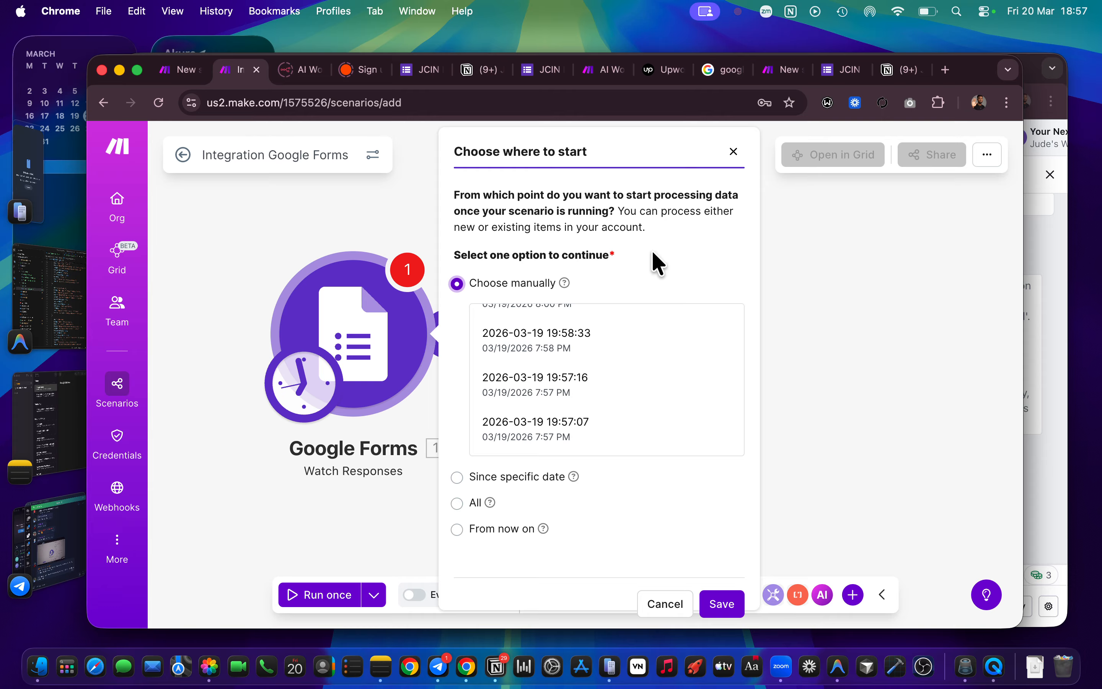
Step: Set the starting point for processing form responses to All and save it
mouse_move(497, 502)
left_click(457, 503)
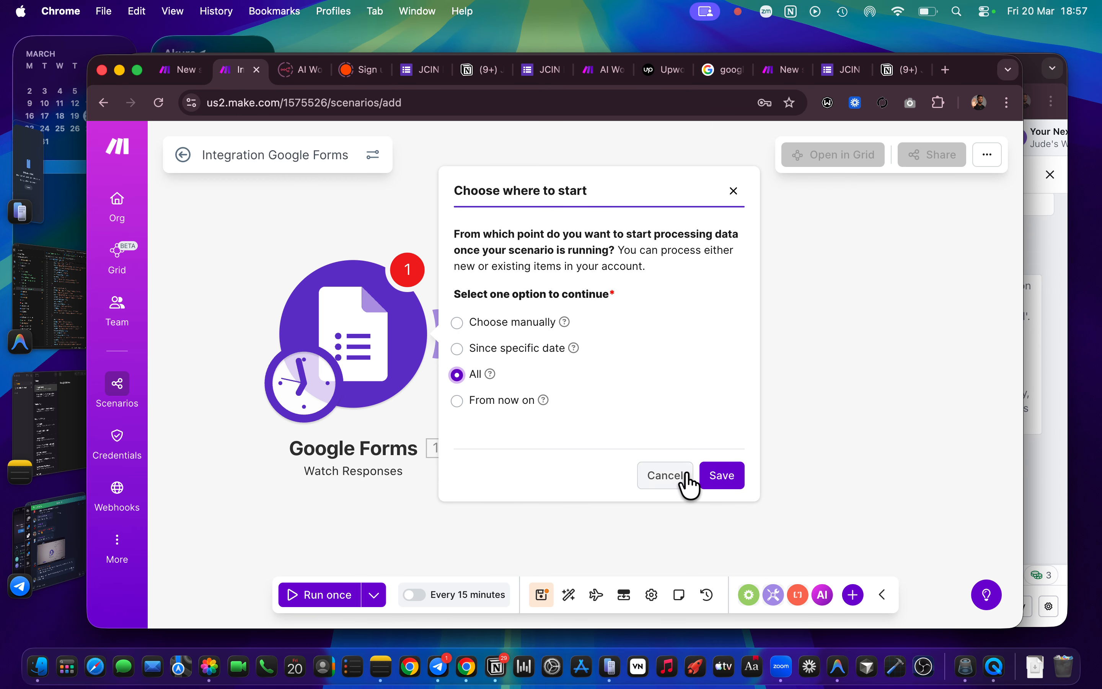
left_click(723, 484)
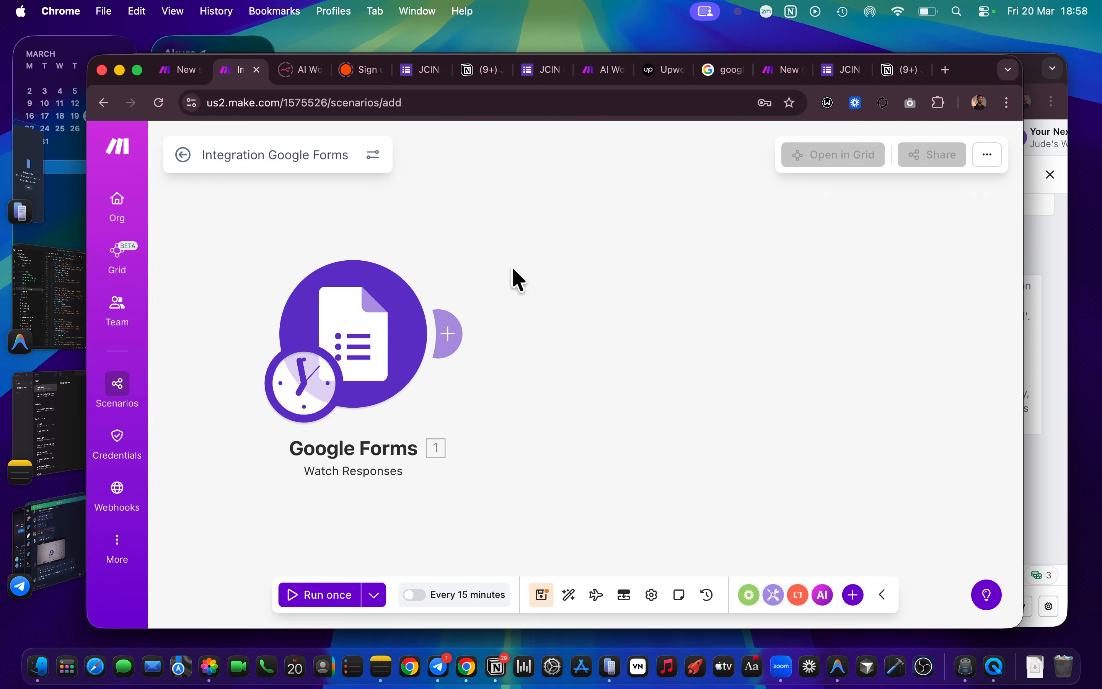
mouse_move(386, 352)
left_mouse_down()
mouse_move(411, 367)
mouse_move(361, 369)
mouse_move(385, 349)
left_mouse_up()
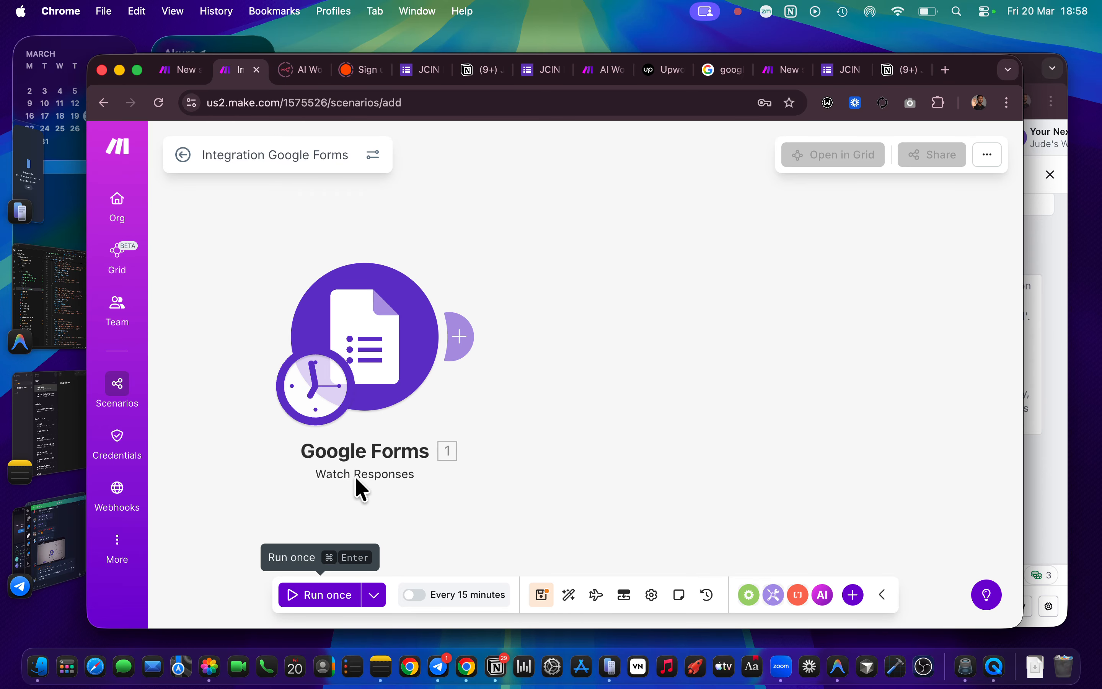
left_click(463, 338)
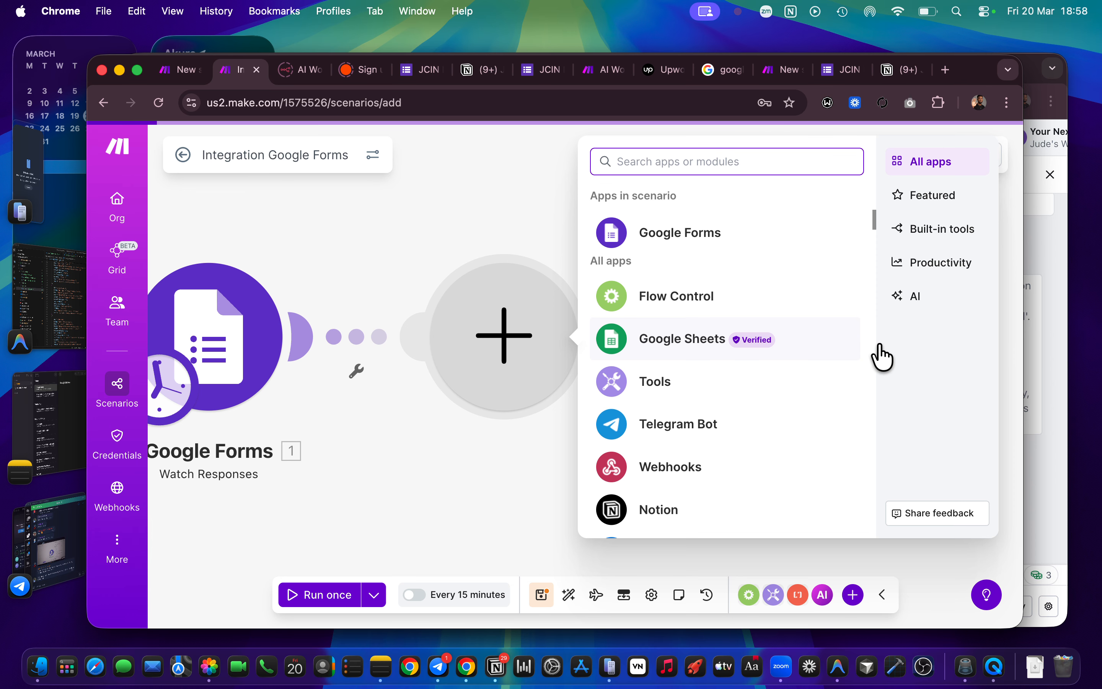
left_click(241, 212)
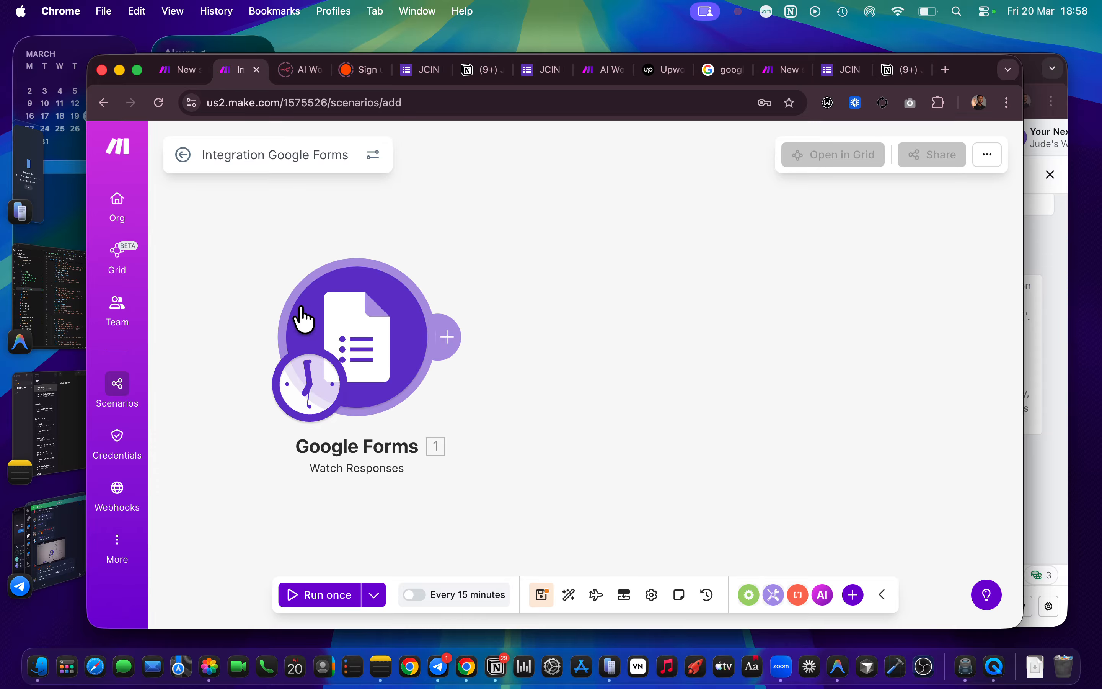
Step: Run only the Google Forms Watch Responses module and review its output bundles
right_click(375, 319)
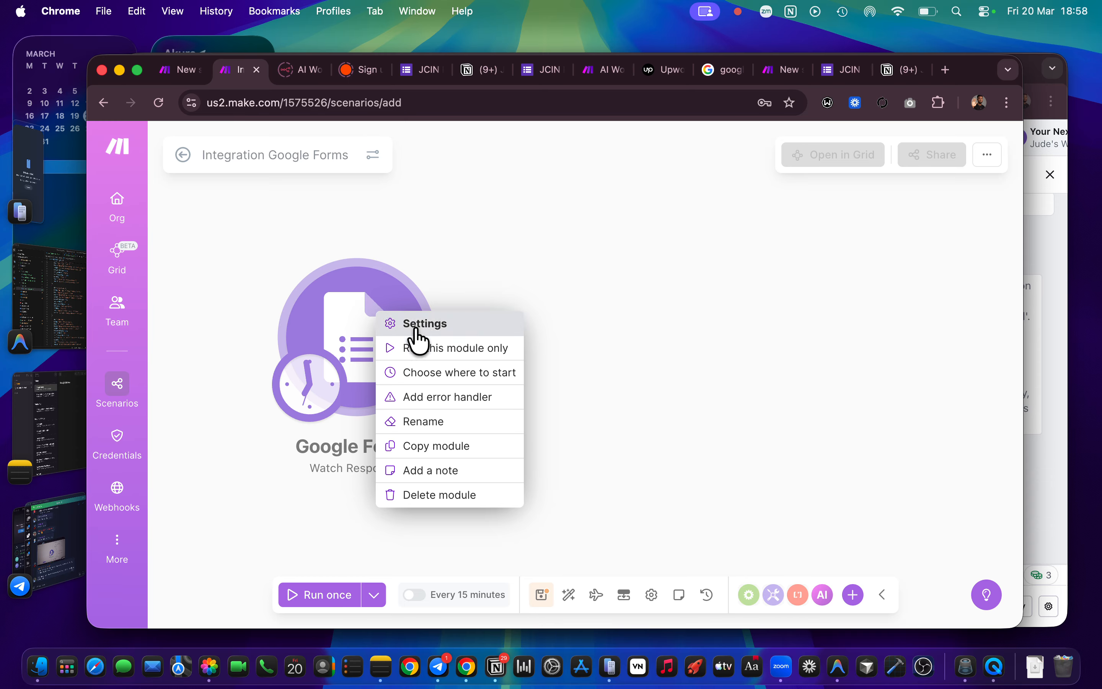
left_click(491, 351)
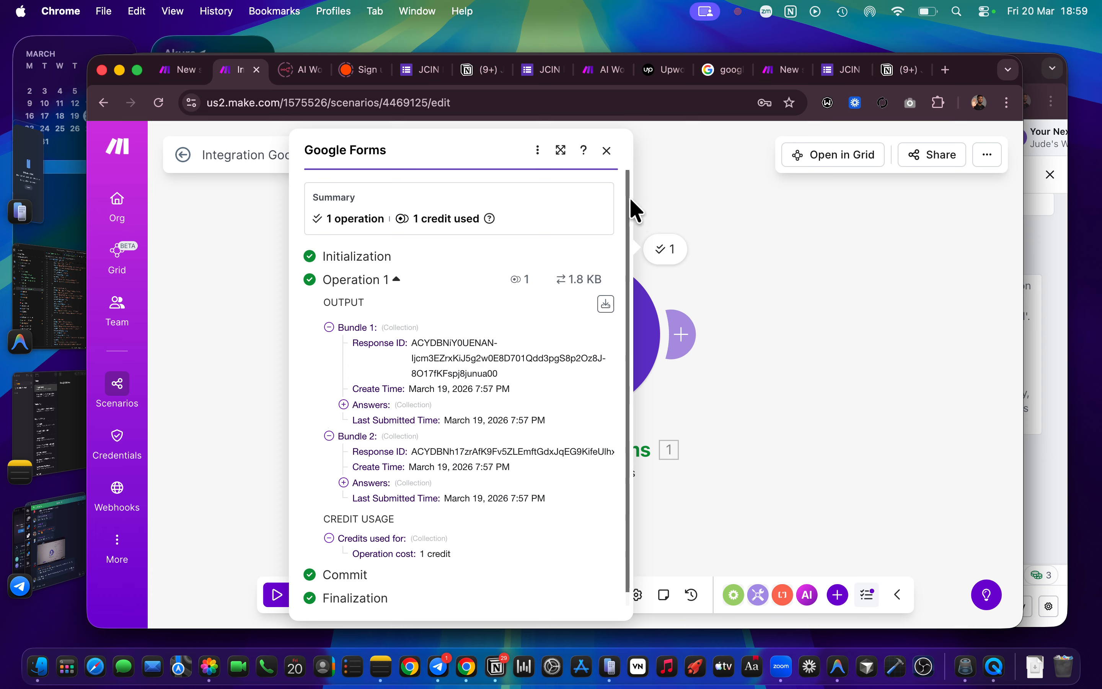
scroll(482, 390, "down", 1)
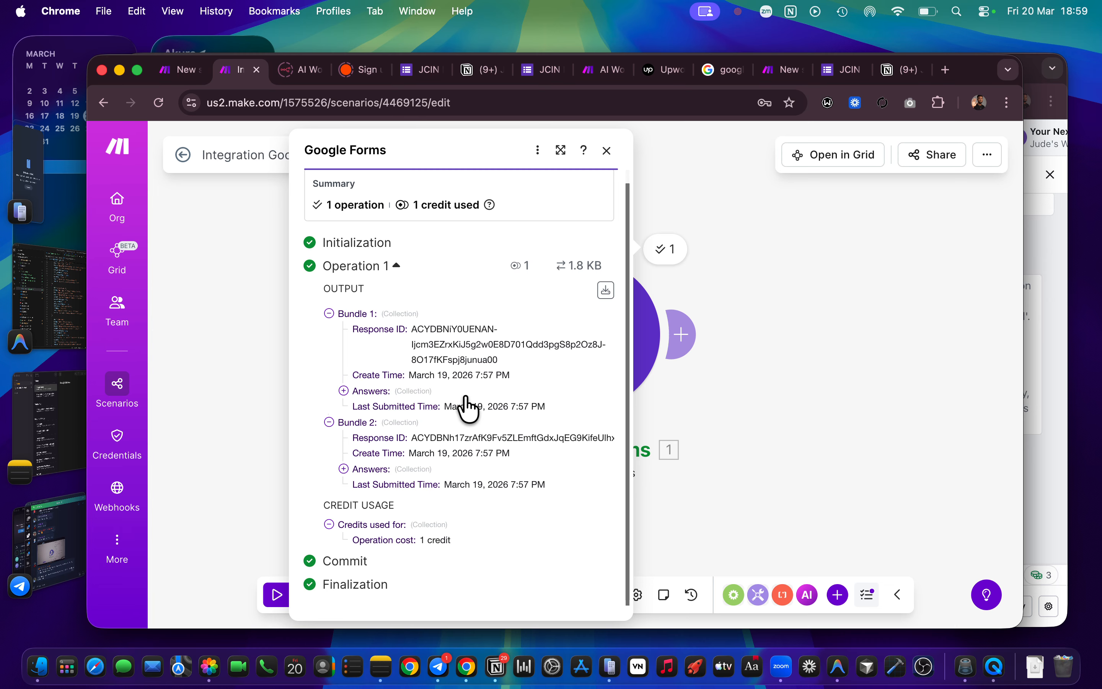
scroll(407, 296, "up", 1)
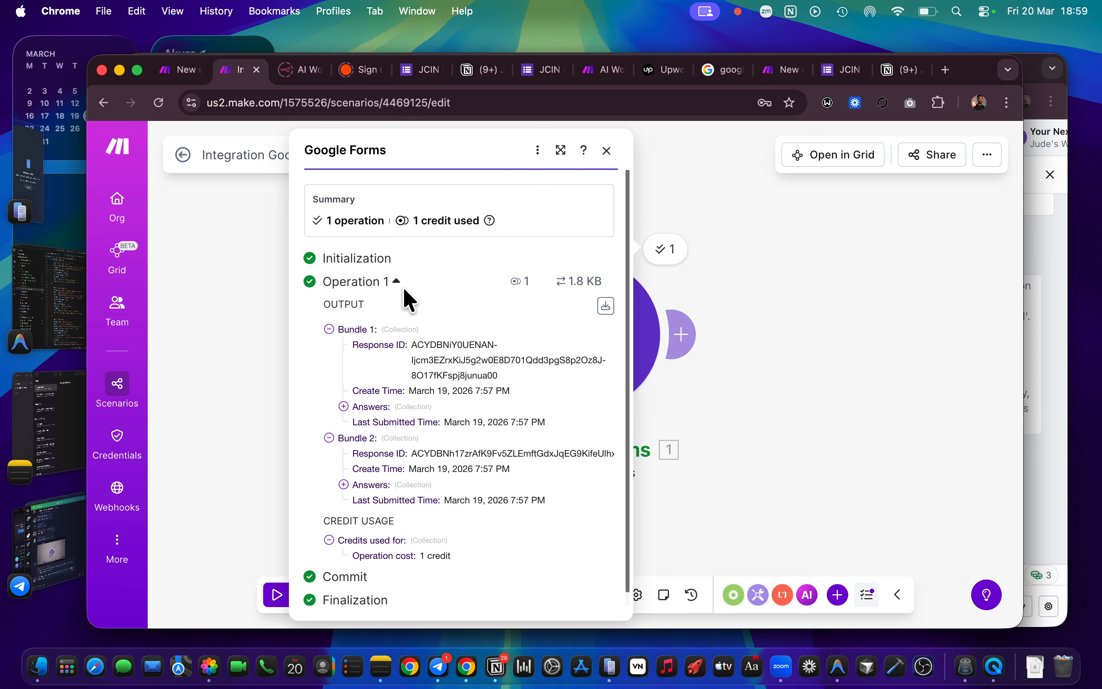
scroll(404, 291, "down", 1)
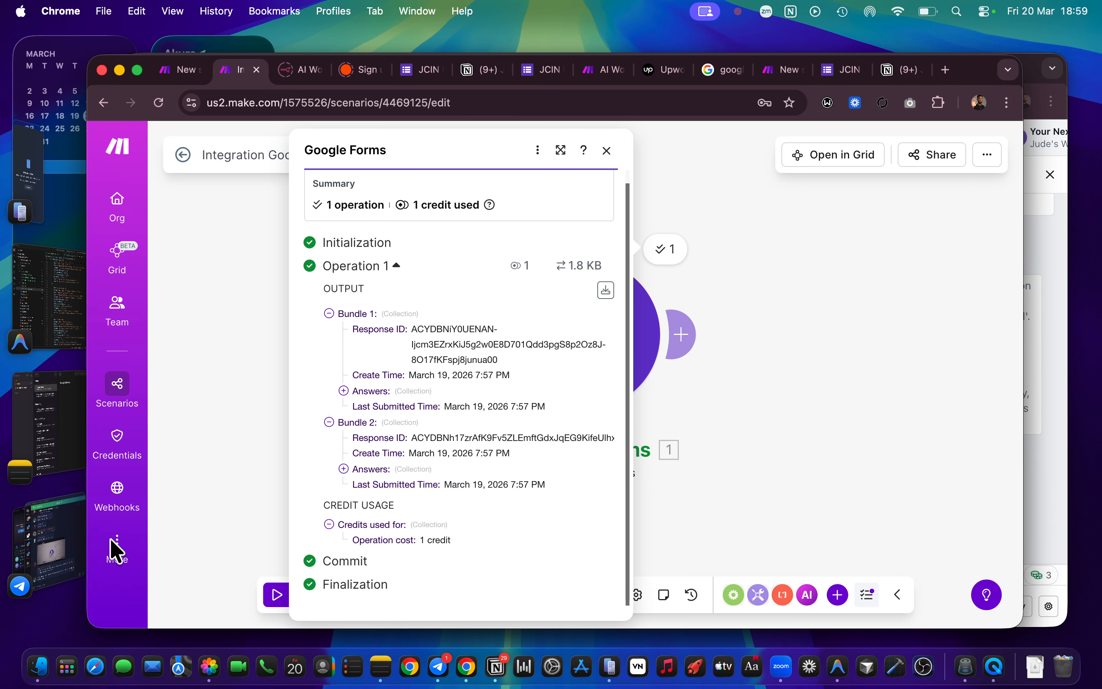
Step: Switch to Telegram and examine the group chat's photo of a Google Forms module run, zooming in on its output
left_click(49, 561)
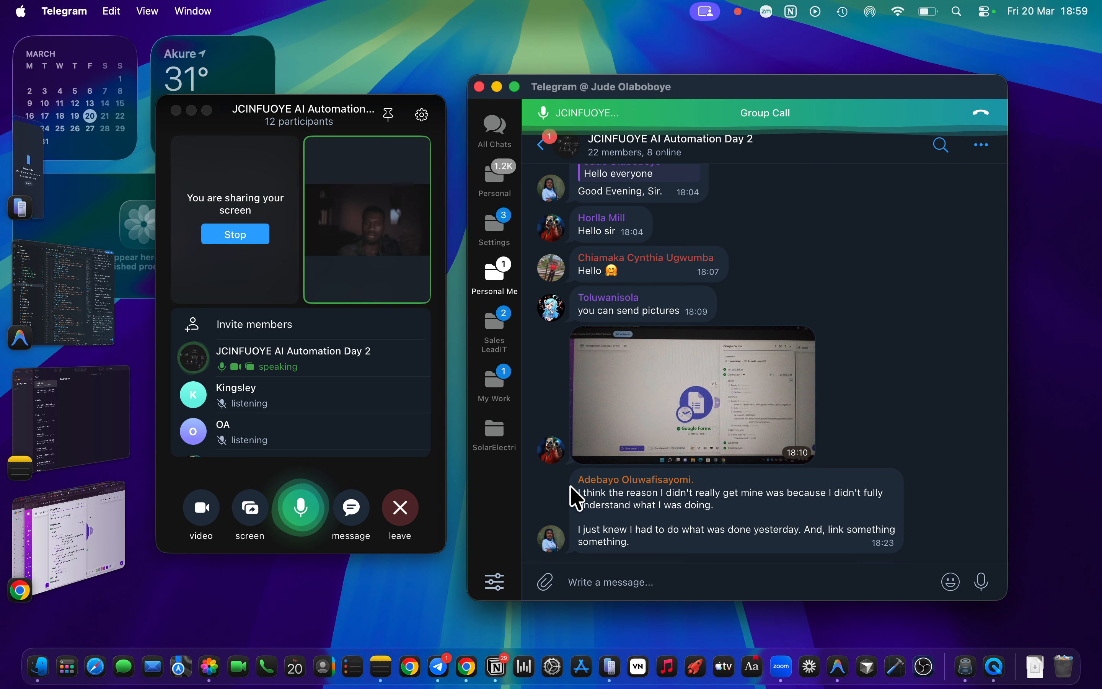
left_click(720, 395)
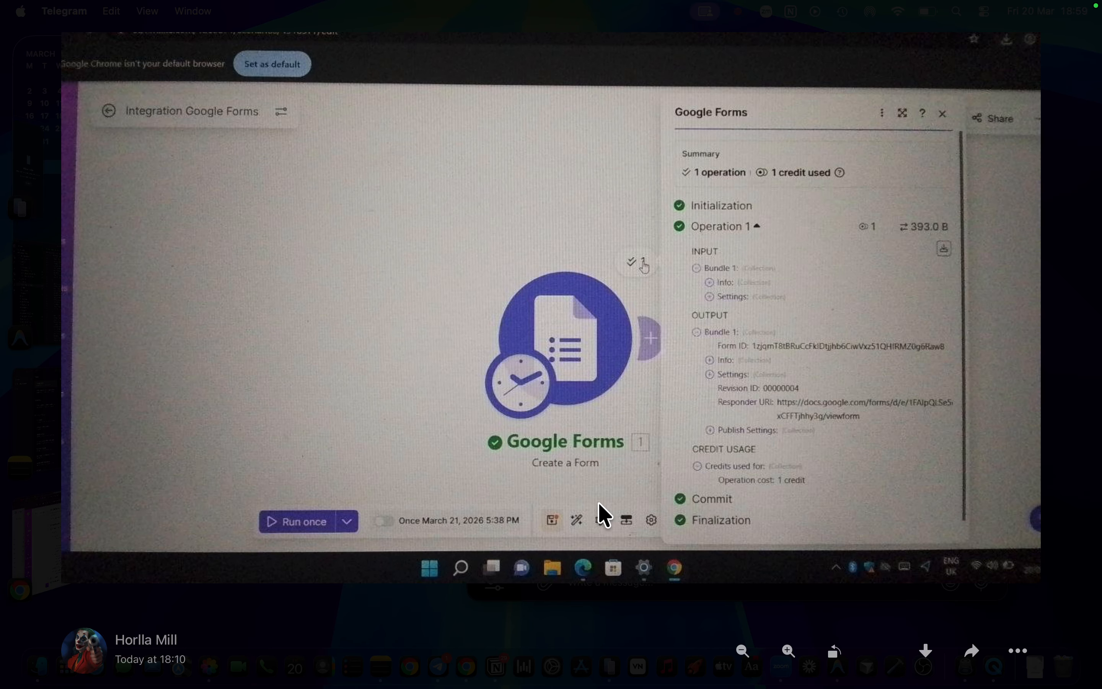
scroll(605, 515, "down", 5)
scroll(604, 515, "up", 6)
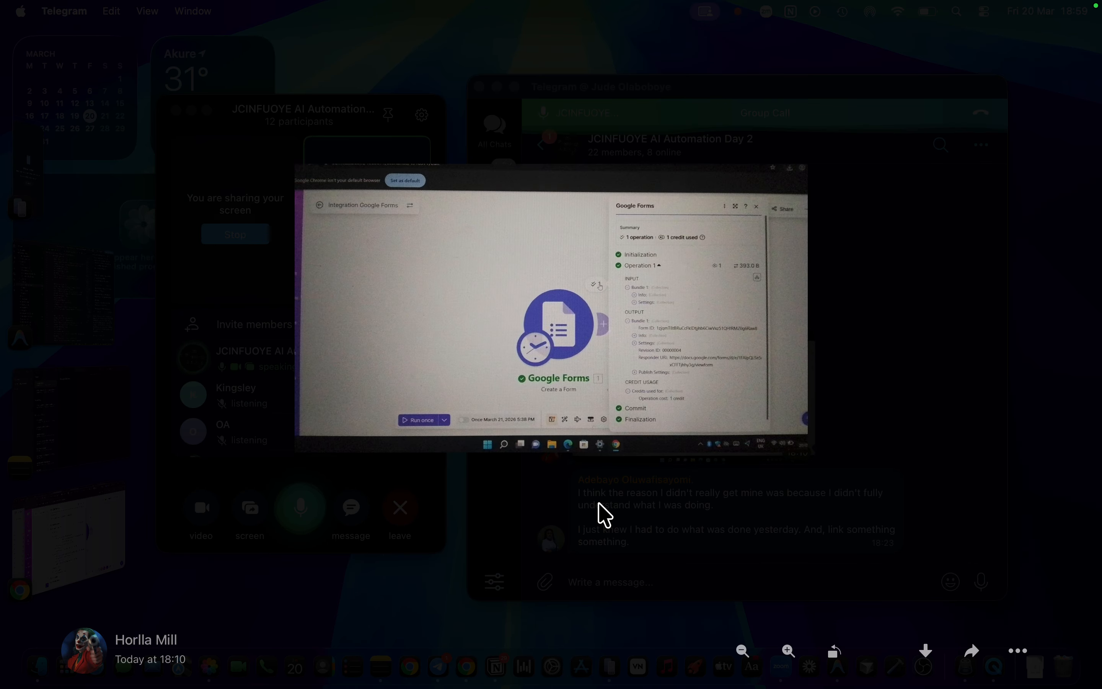
scroll(600, 505, "up", 2)
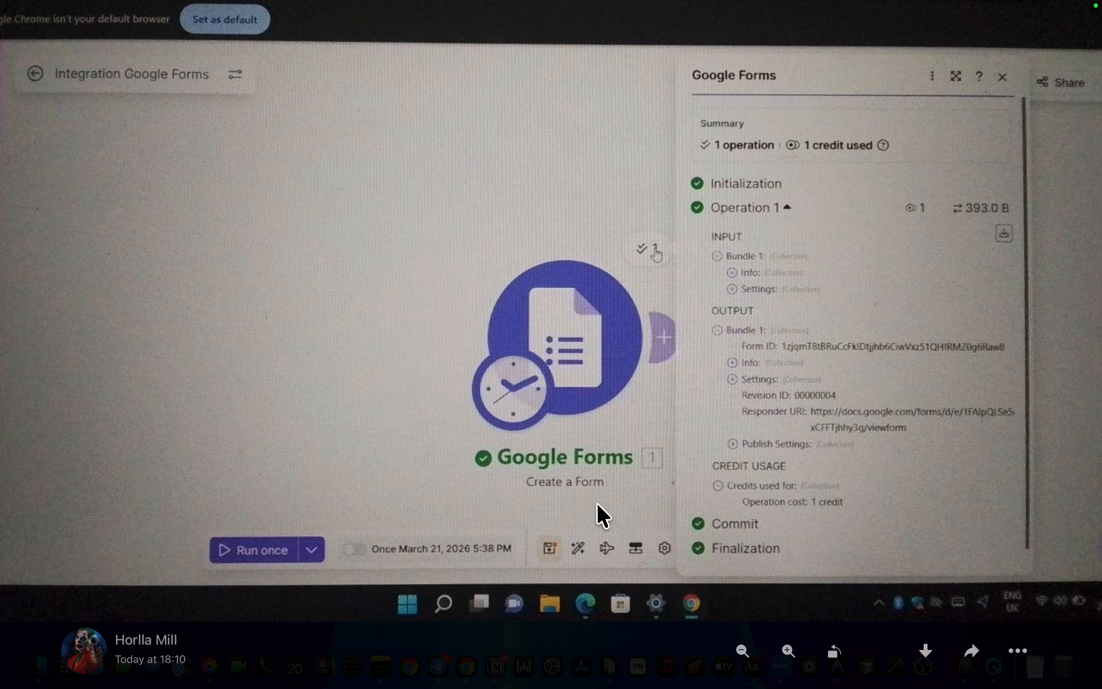
scroll(597, 505, "down", 3)
scroll(604, 515, "up", 1)
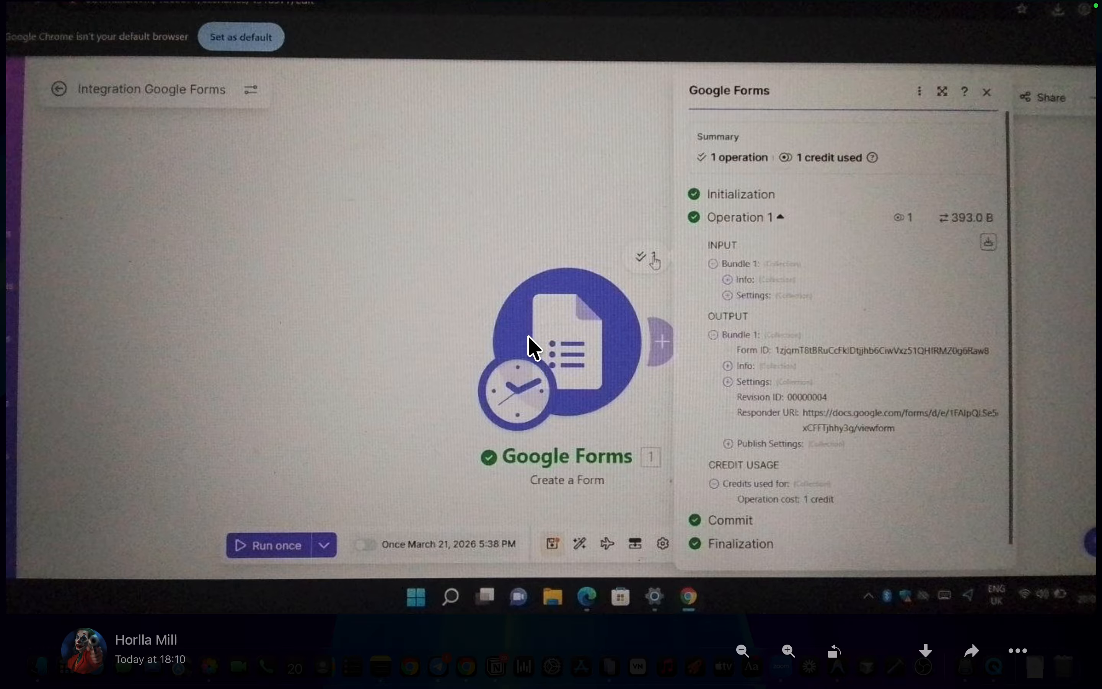
left_click(15, 28)
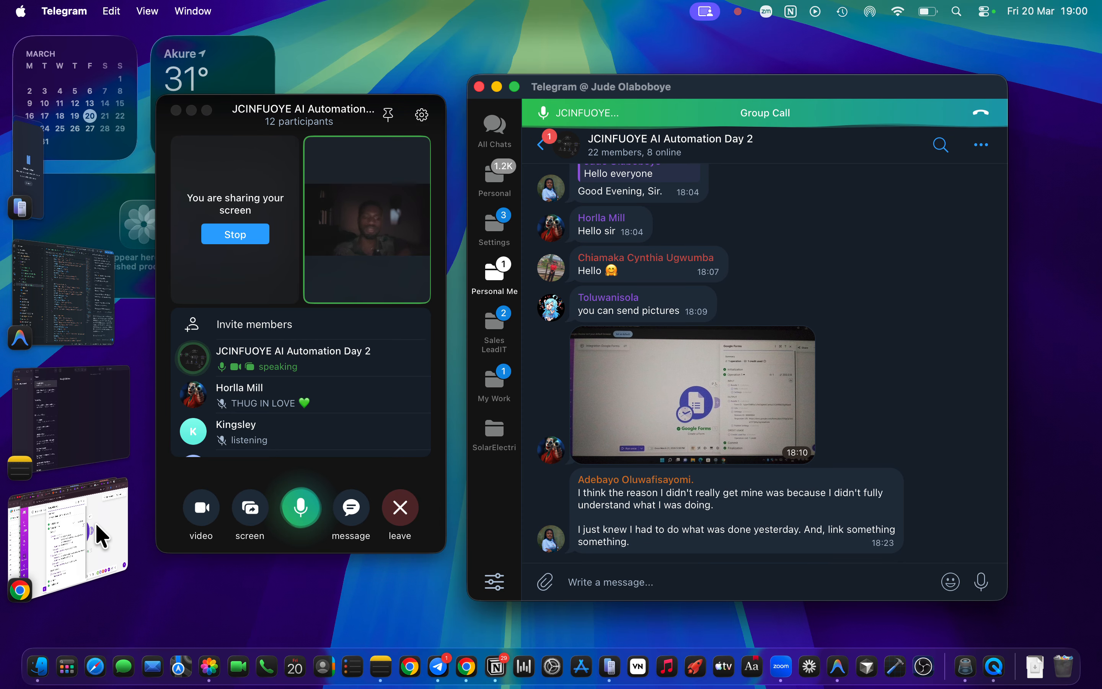
Step: Return to Make in Chrome and expand Bundle 1's answers down to the value of the Name question
left_click(100, 536)
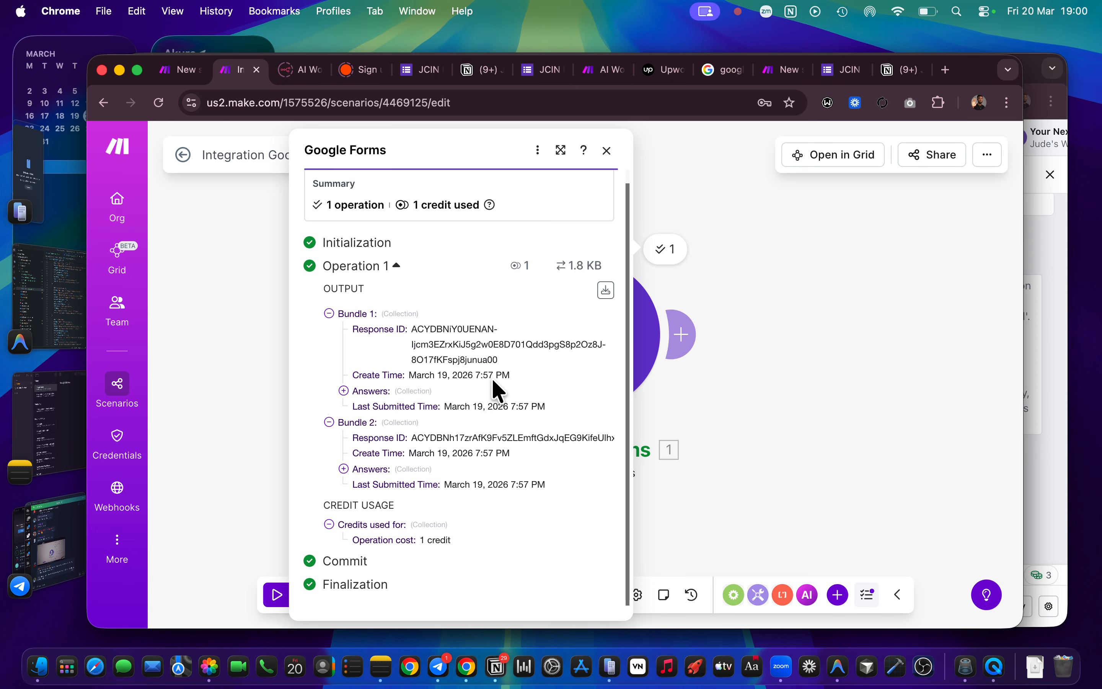
left_click(344, 390)
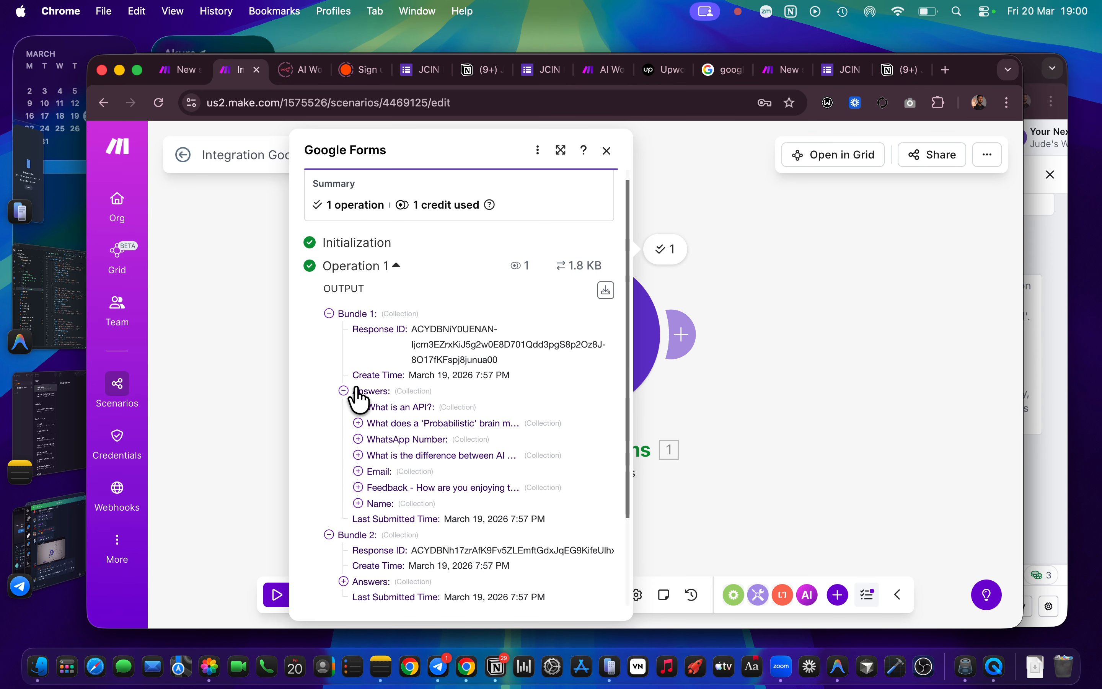
scroll(455, 418, "down", 3)
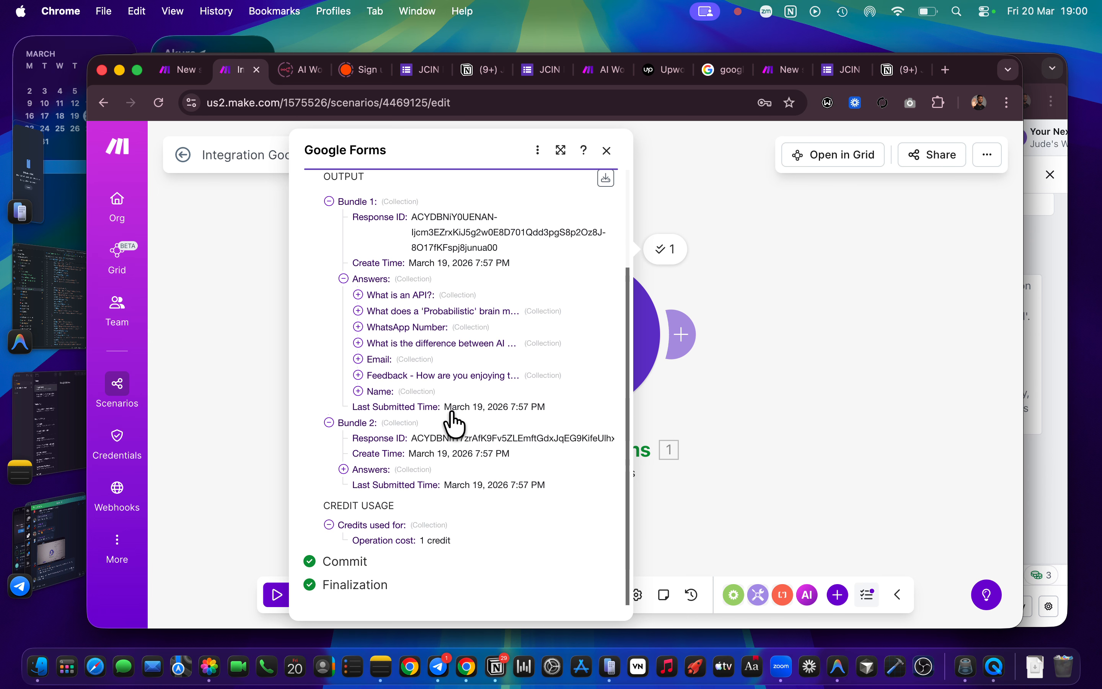
left_click(359, 391)
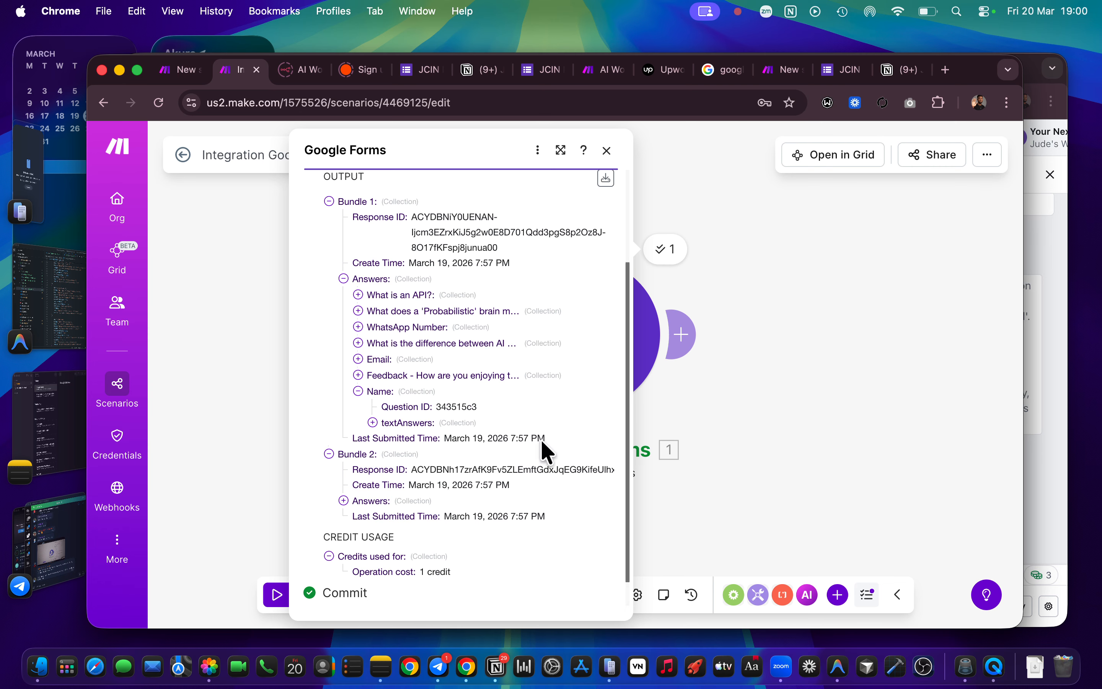
left_click(372, 423)
left_click(387, 438)
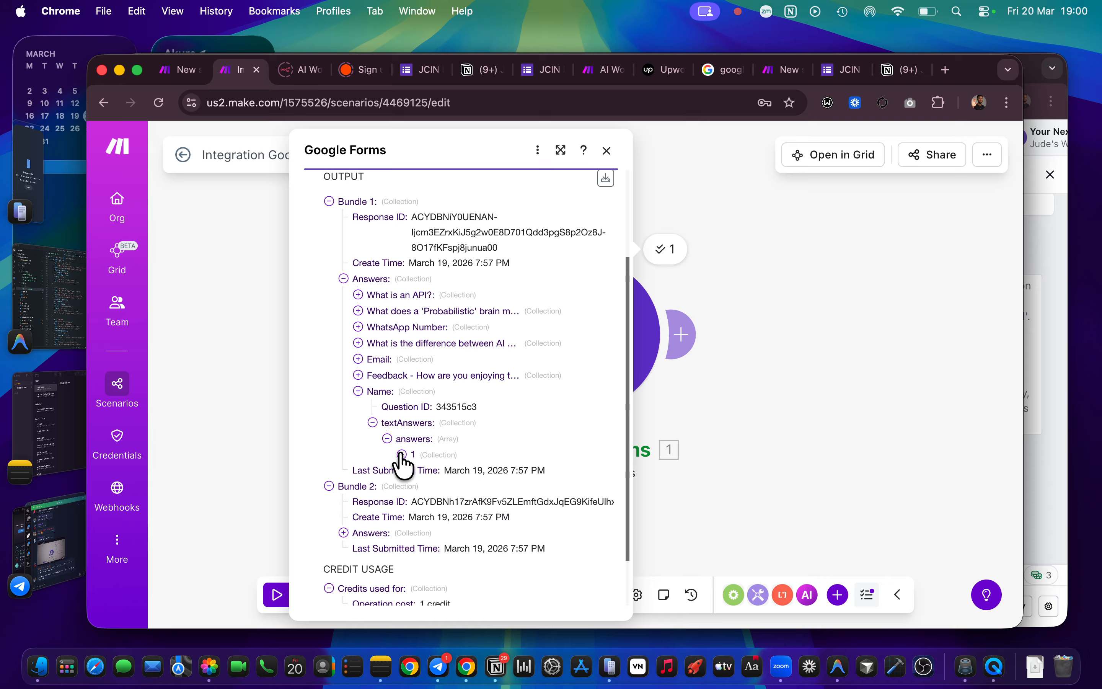
left_click(401, 454)
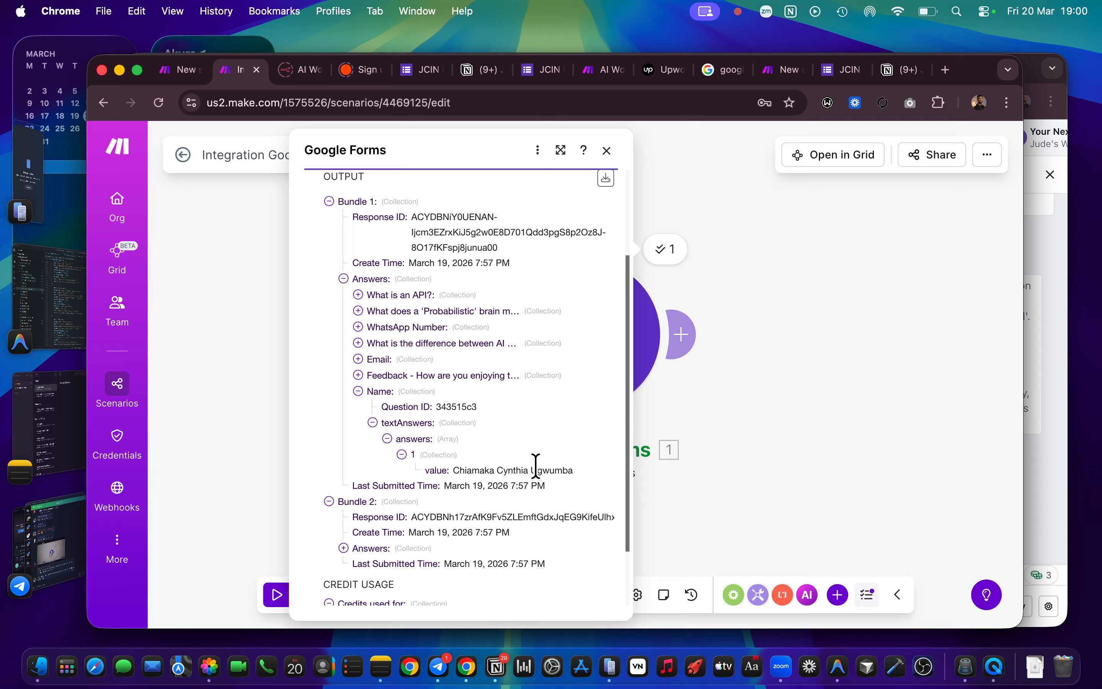
Step: Expand Bundle 2's answers down to the value of the Name question, review both bundles, and close the run output
scroll(535, 464, "down", 3)
left_click(343, 469)
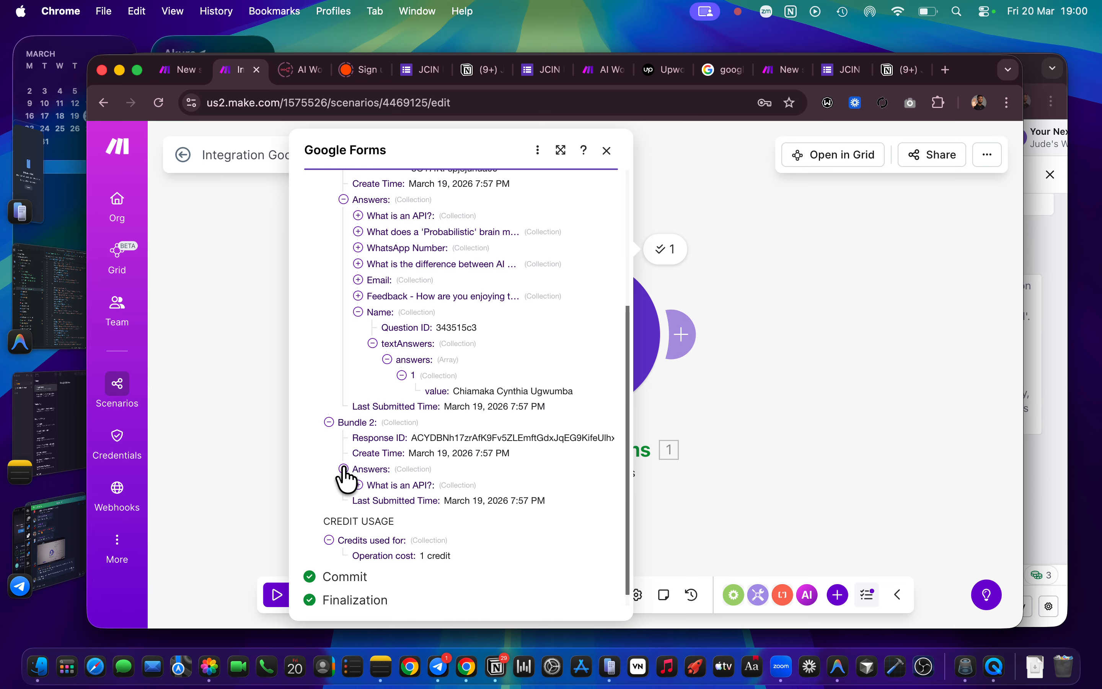
scroll(362, 585, "down", 2)
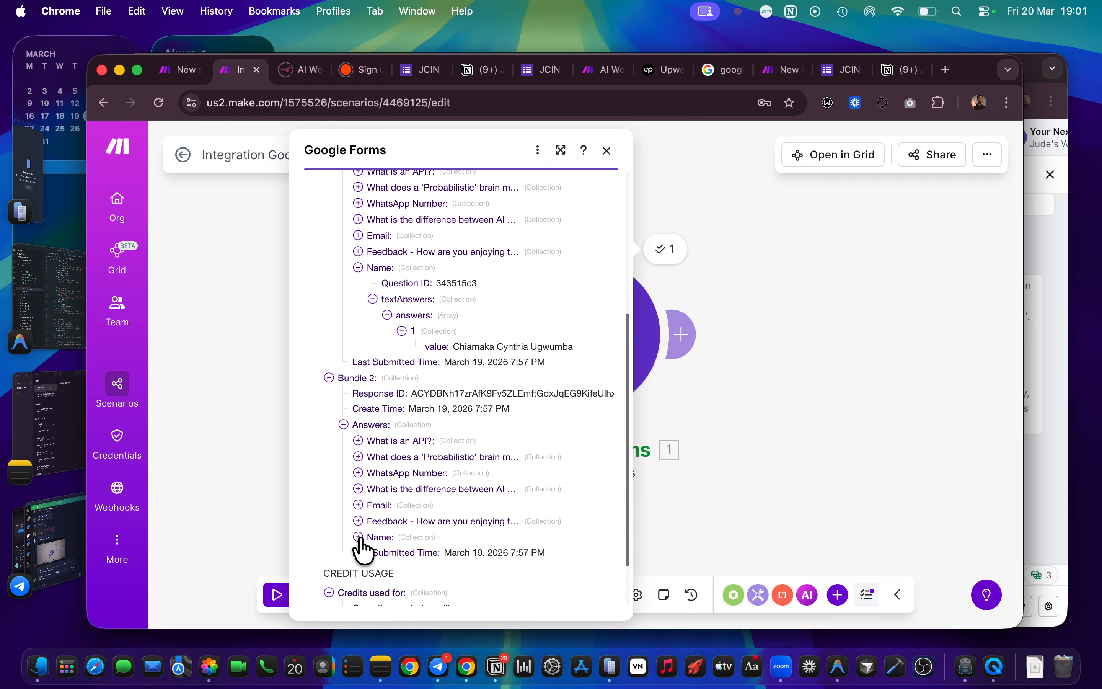
left_click(358, 537)
left_click(372, 568)
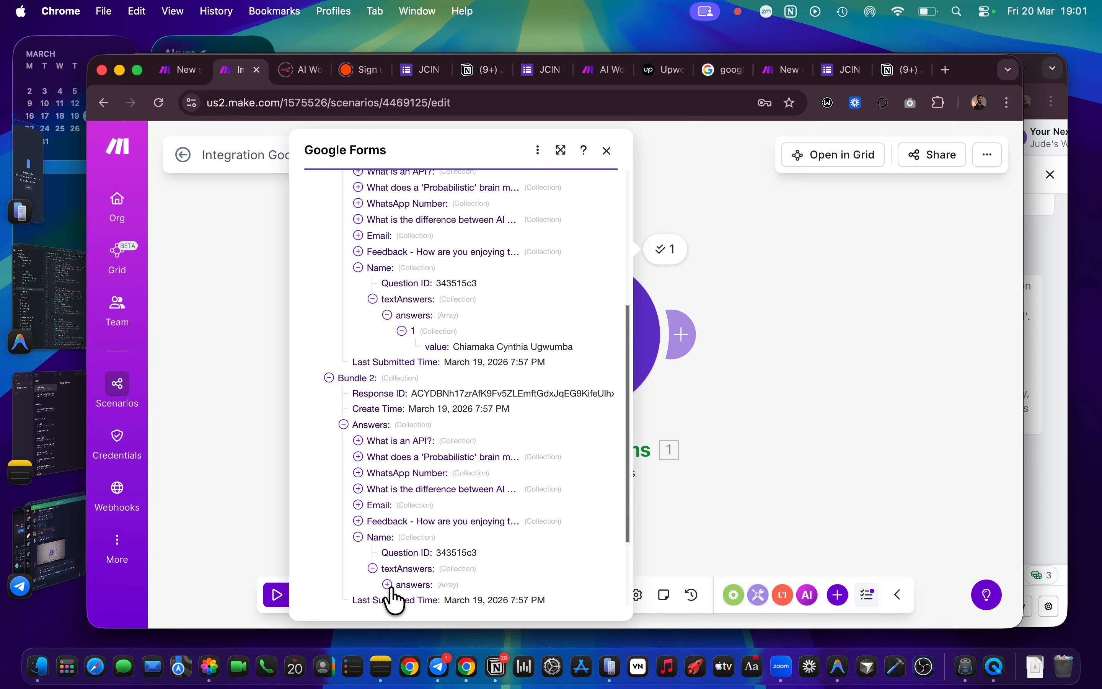
left_click(388, 585)
scroll(480, 561, "down", 3)
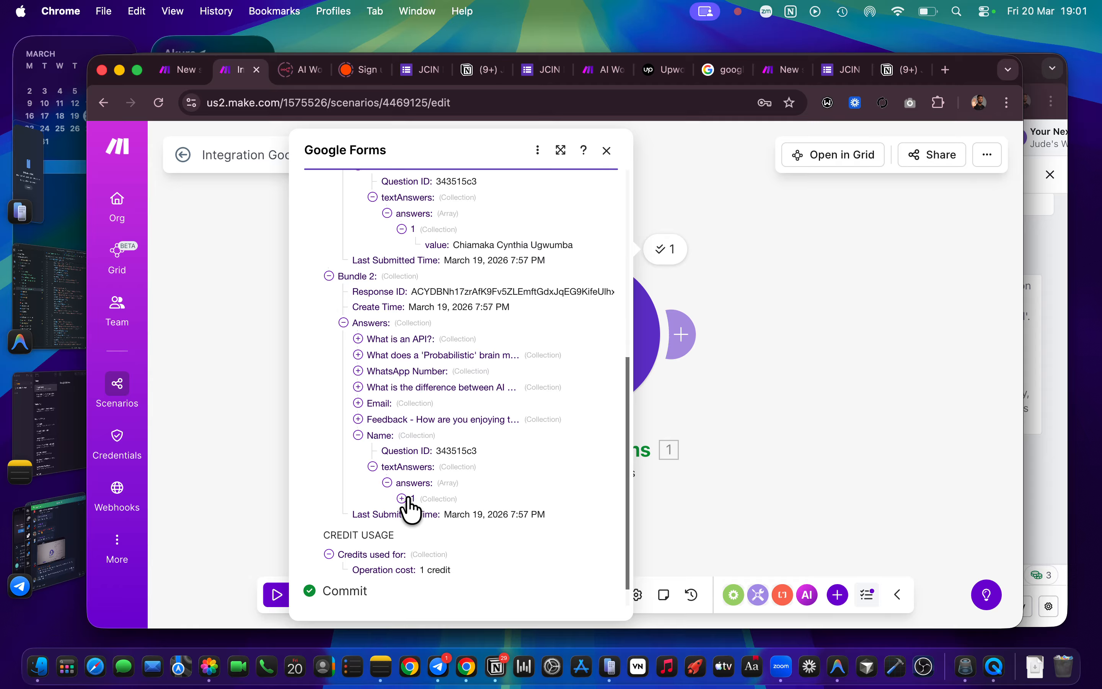
left_click(403, 498)
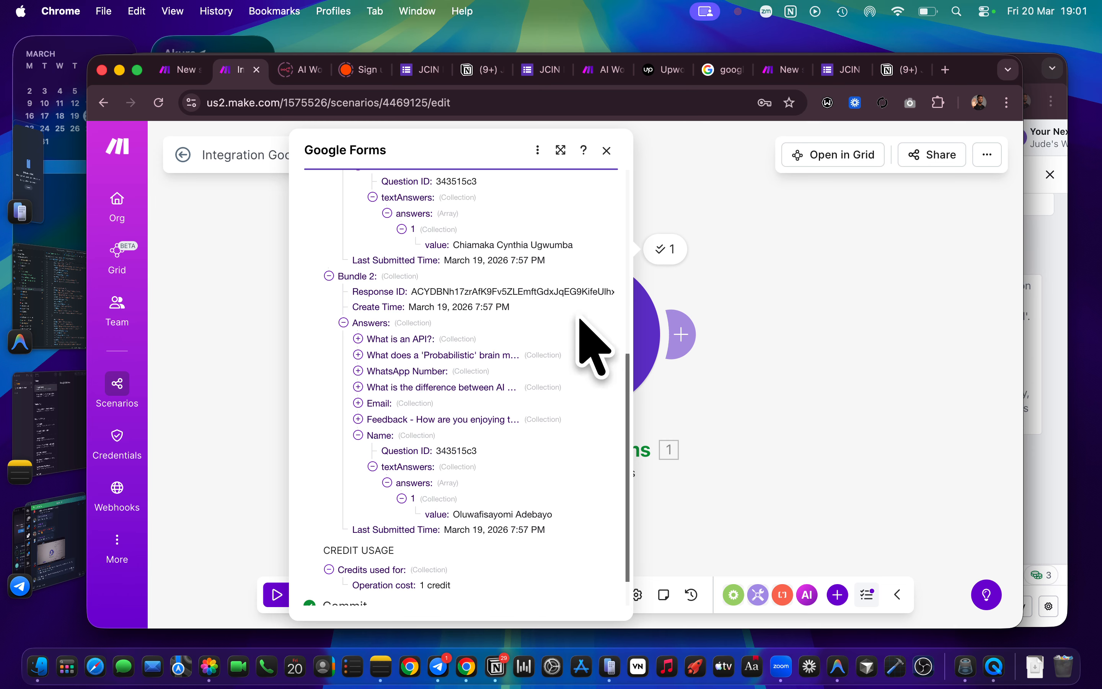
scroll(542, 373, "up", 10)
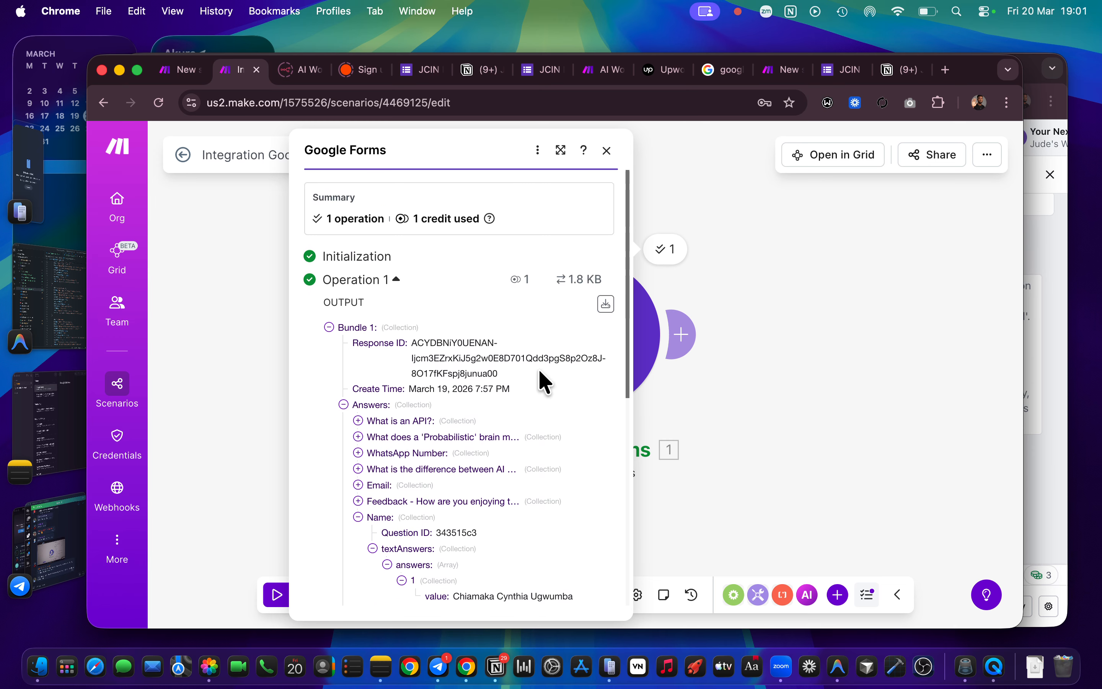
left_click(796, 215)
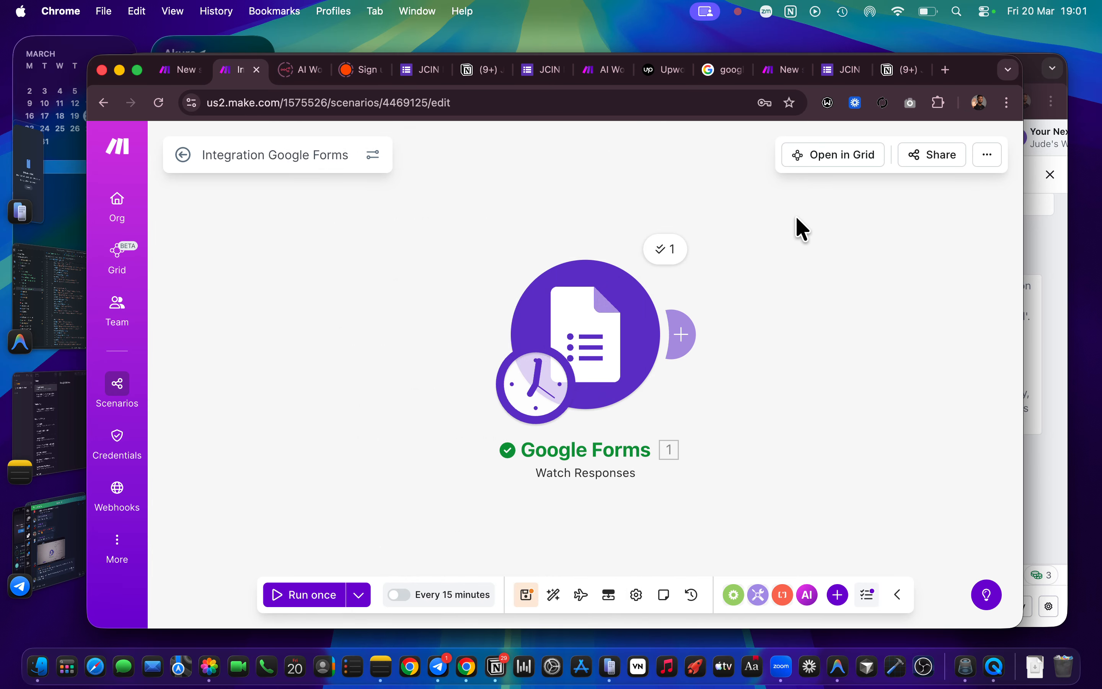
Step: Look at the JCIN FUOYE AI AUTOMATION form, and back in the Make scenario recheck the Google Forms module's run output
left_click(421, 69)
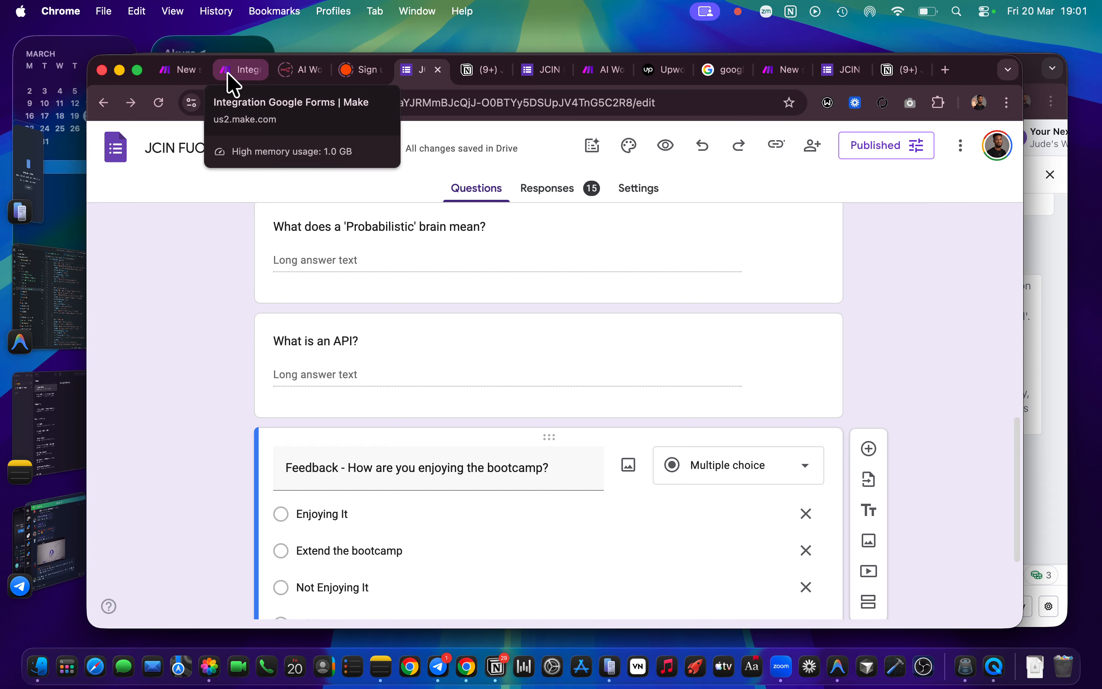
left_click(240, 71)
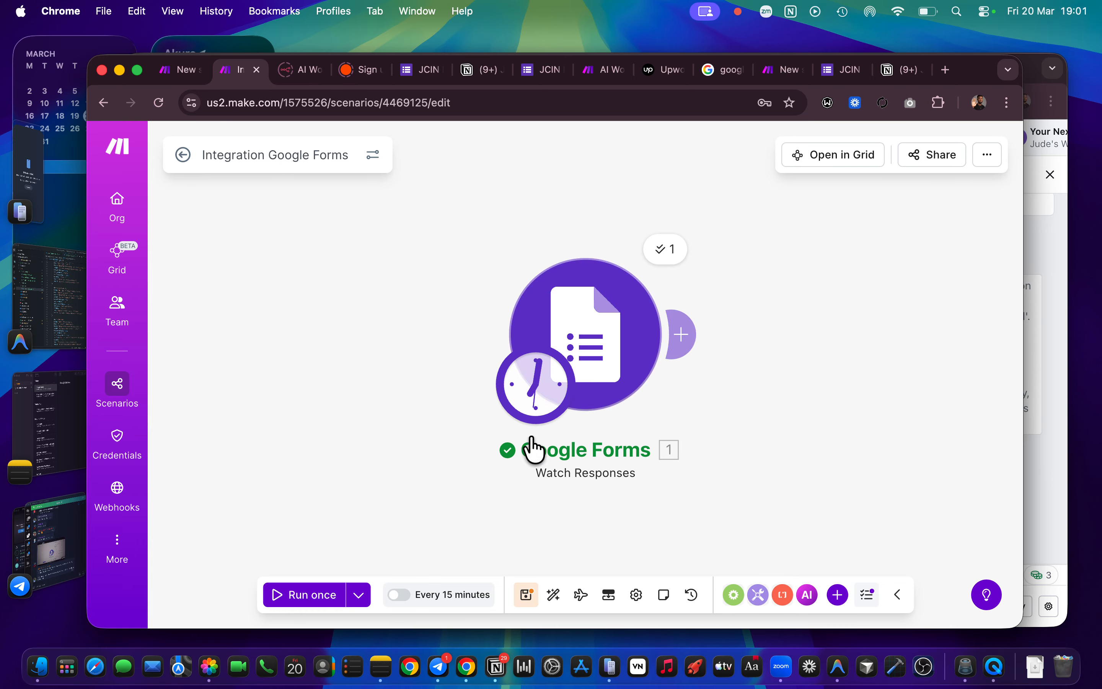
left_click_drag(799, 398, 577, 395)
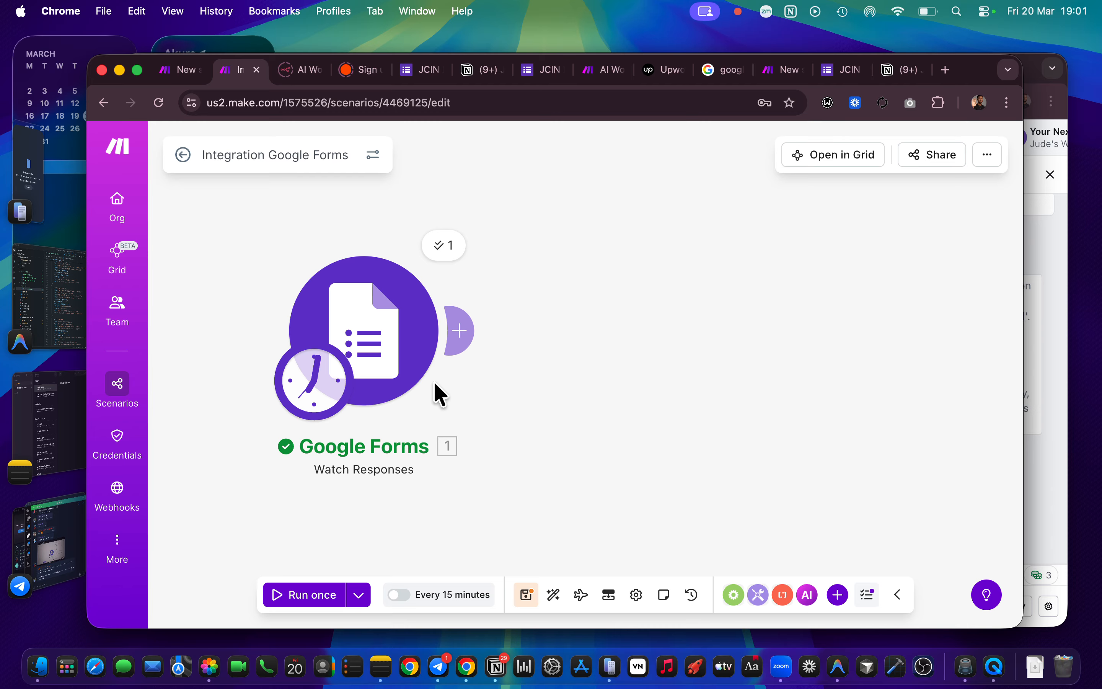
left_click(445, 249)
left_click(939, 278)
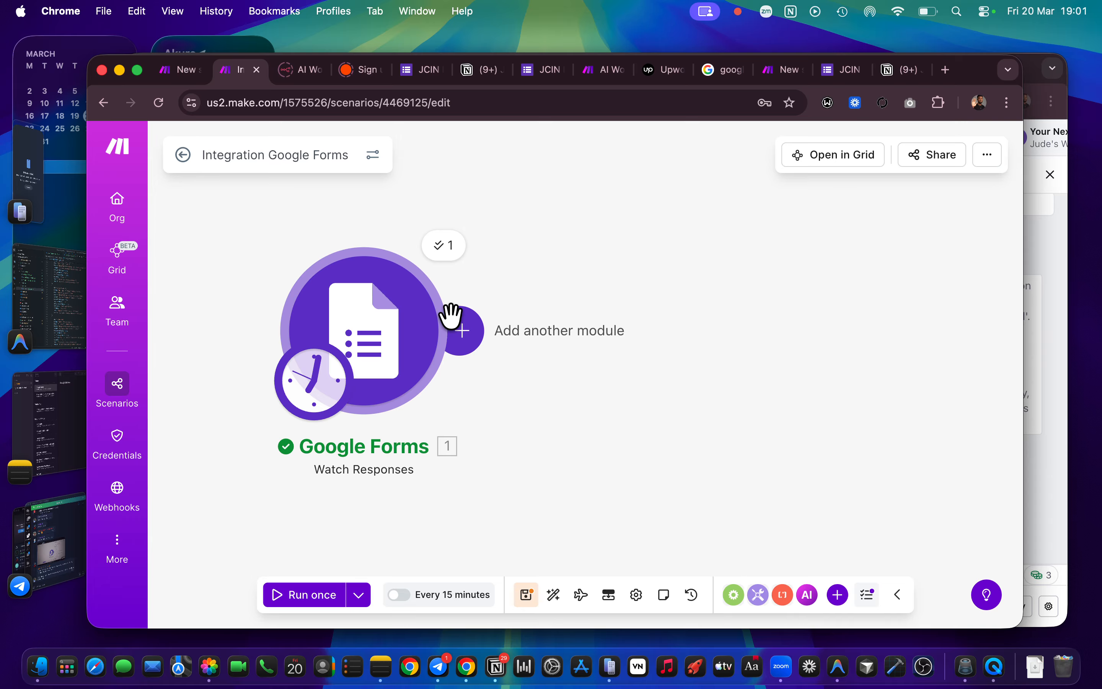
Step: Switch to the Notion app to read the Live Build #1 goal and tools, check the form again, and return to the Make scenario
key("ctrl+Right")
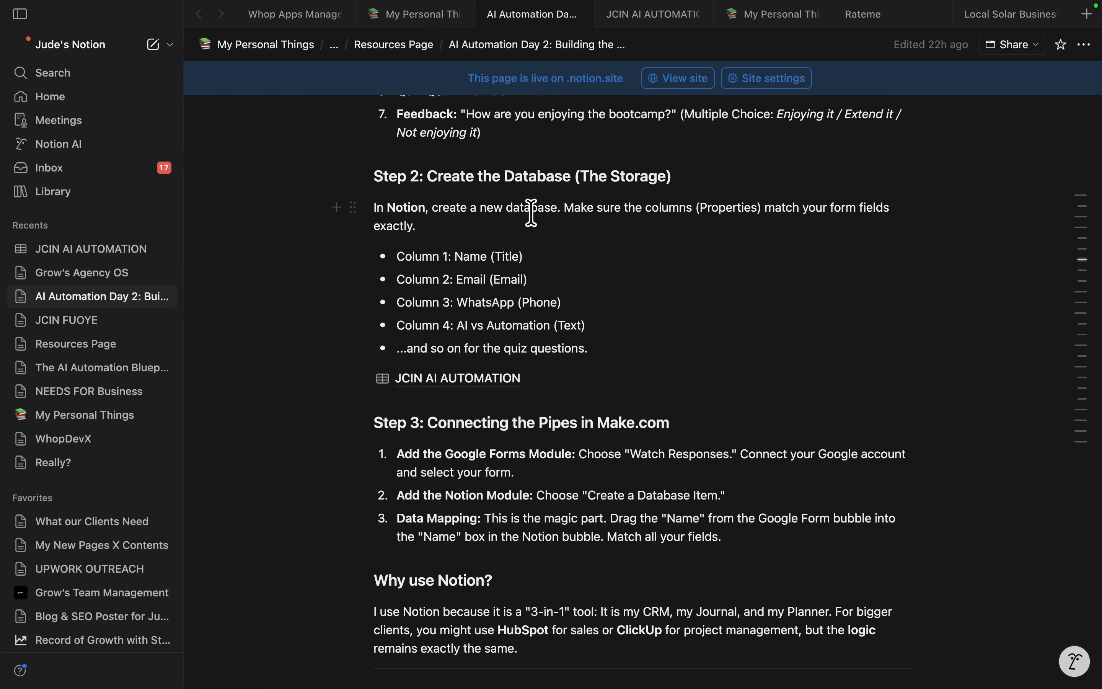
scroll(493, 163, "up", 3)
scroll(493, 163, "up", 10)
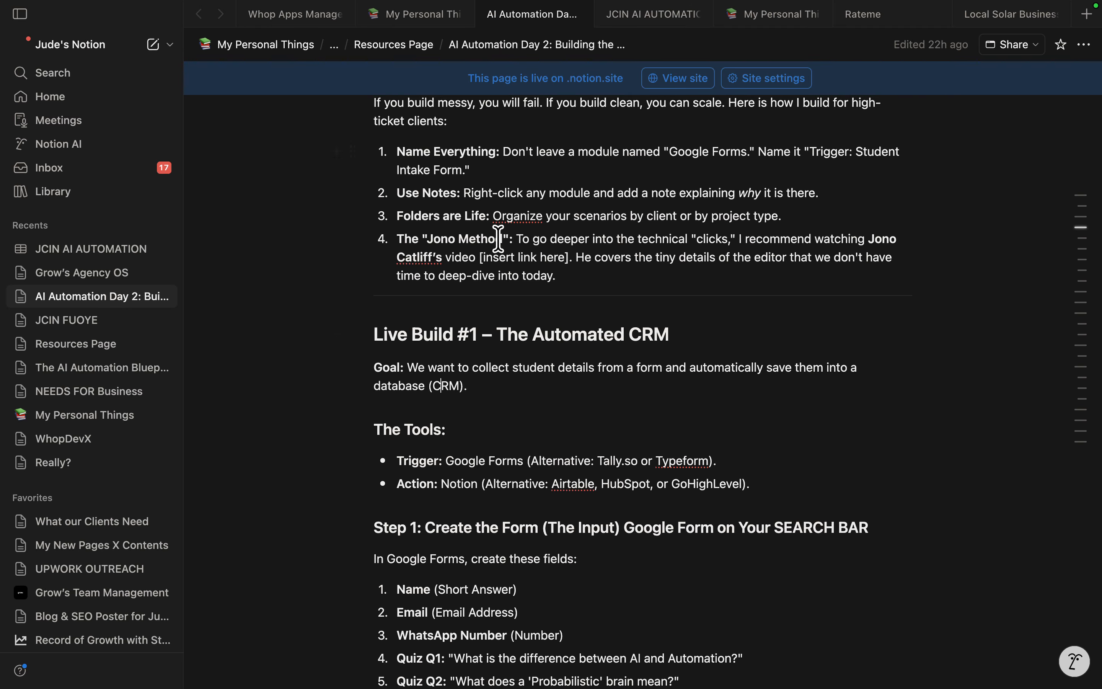
key("ctrl+Left")
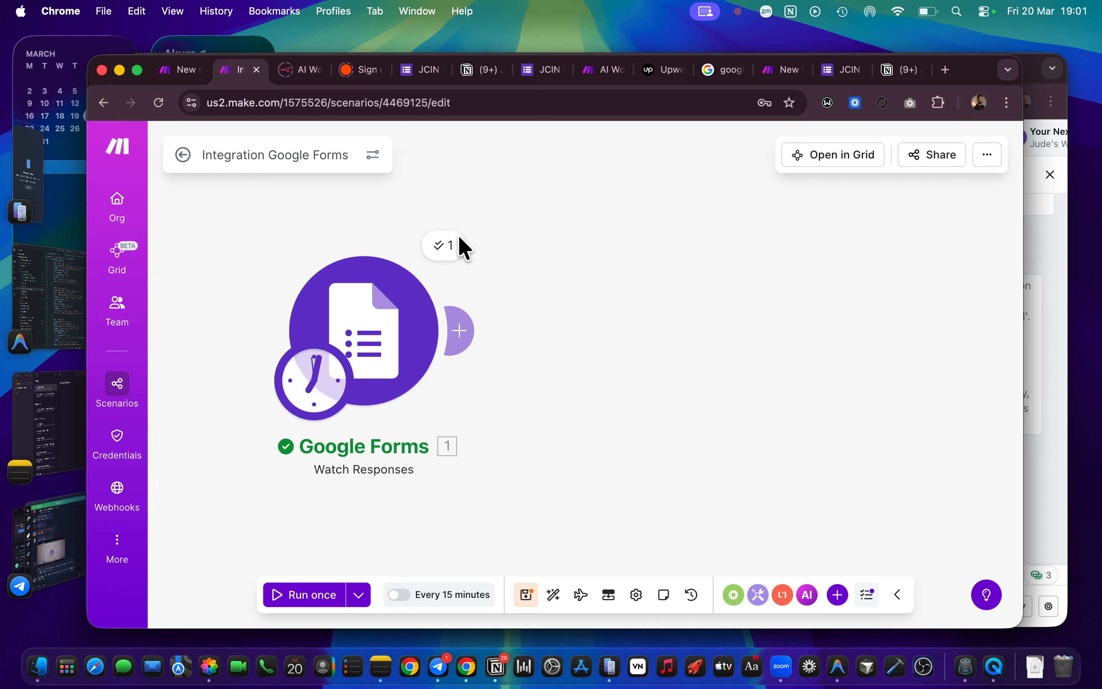
left_click(418, 71)
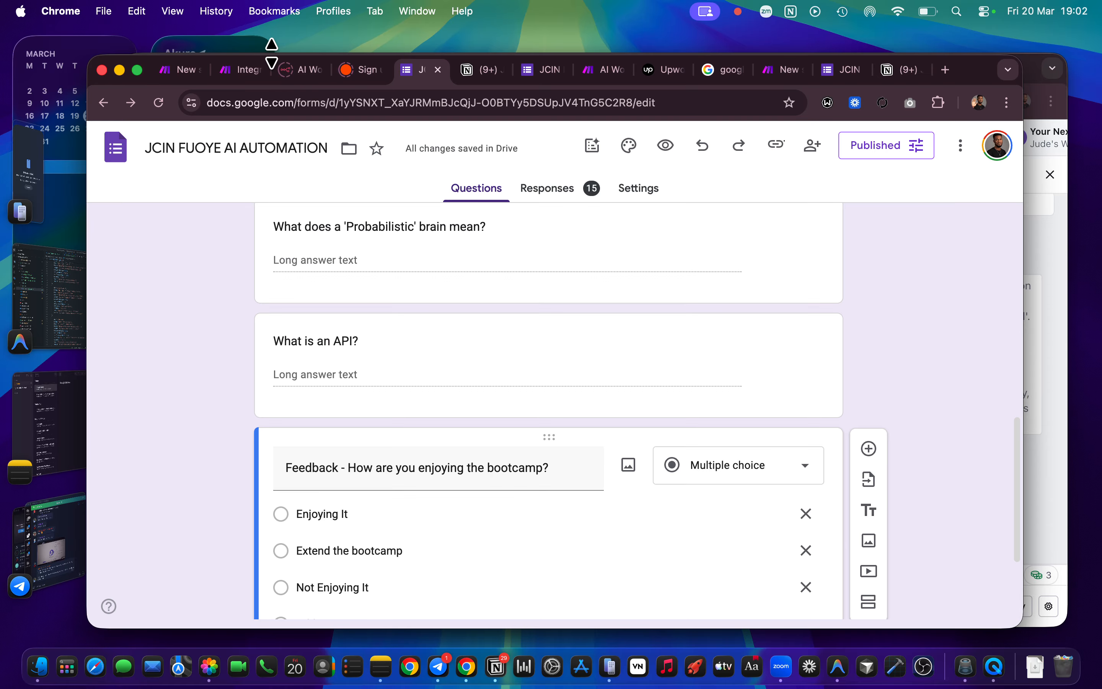
left_click(247, 71)
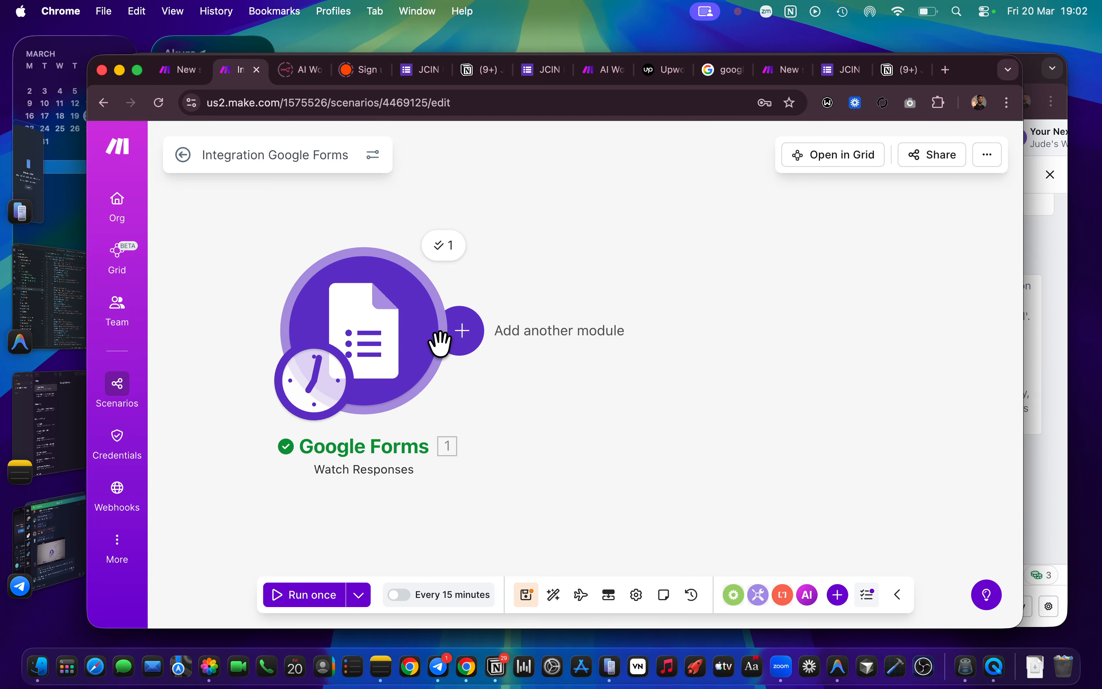
key("ctrl+Right")
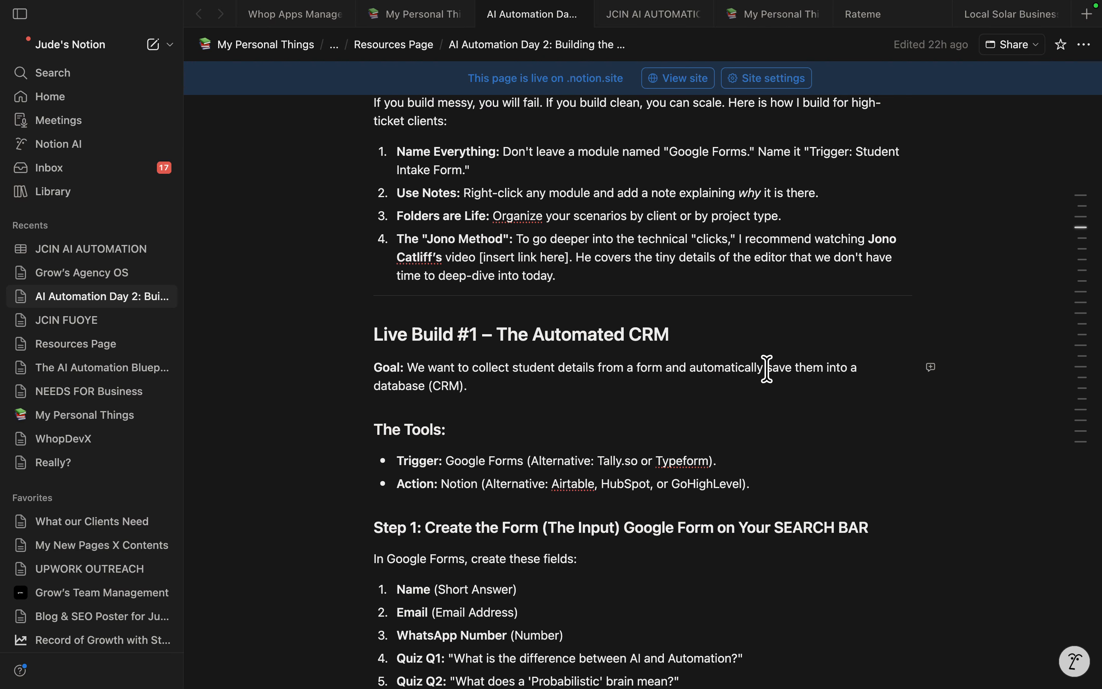
key("ctrl+Left")
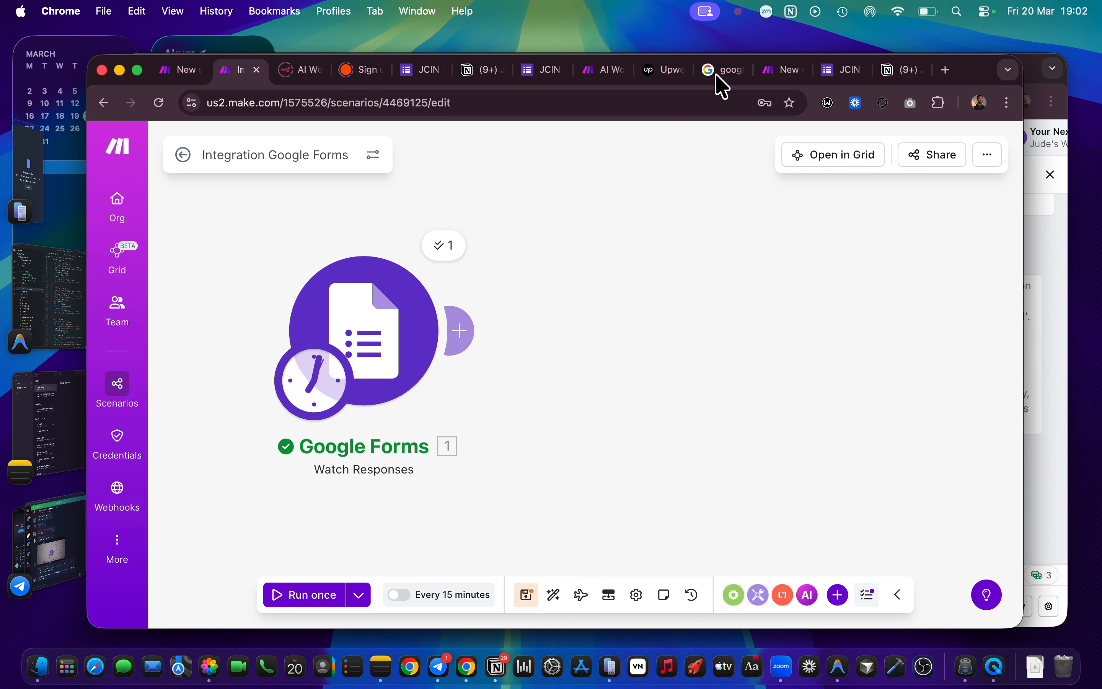
Step: Review the columns of the JCIN AI AUTOMATION database and the jCIN 2 table in Notion, and return to the Make scenario
left_click(463, 77)
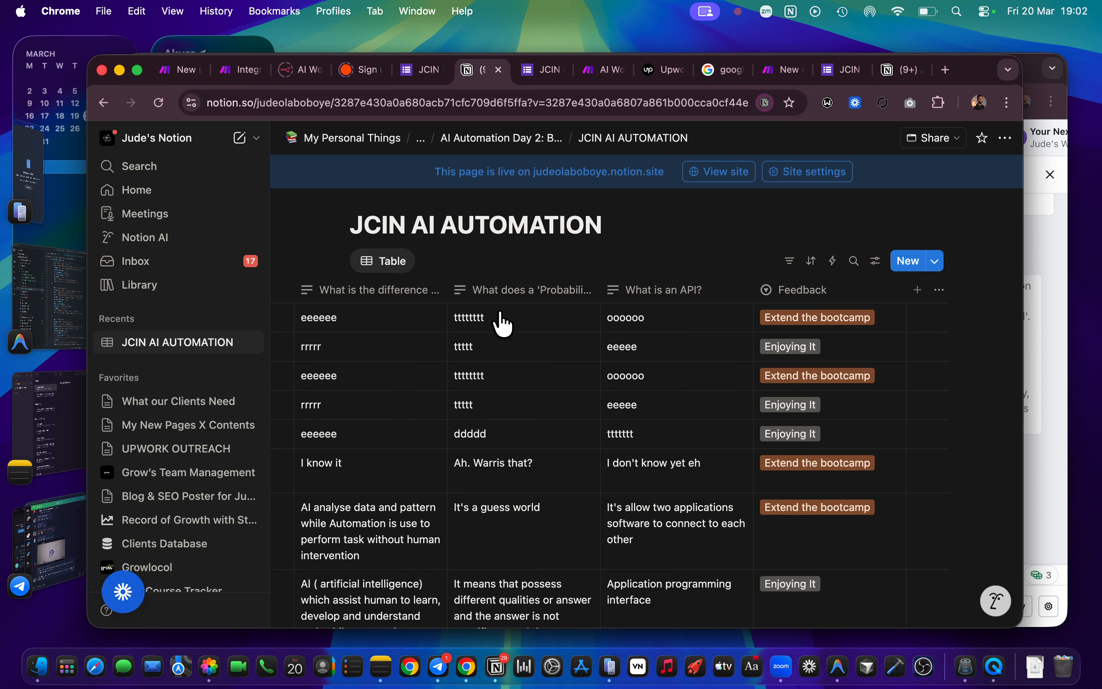
left_click(881, 72)
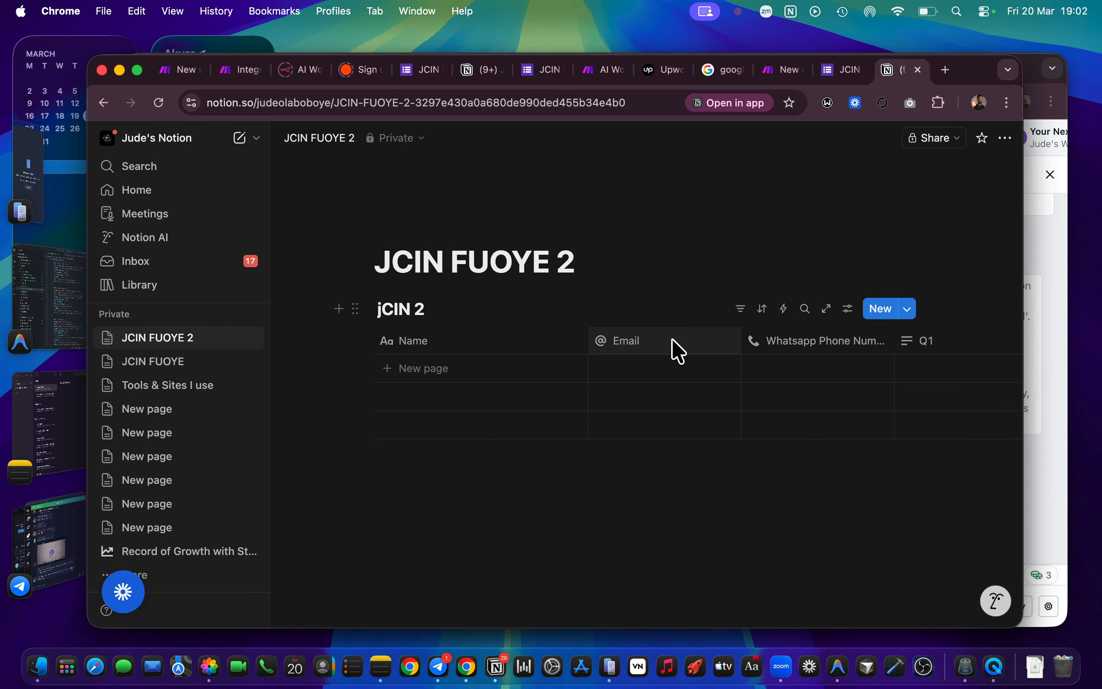
key("ctrl+Right")
key("ctrl+Left")
scroll(620, 404, "right", 5)
scroll(618, 401, "left", 10)
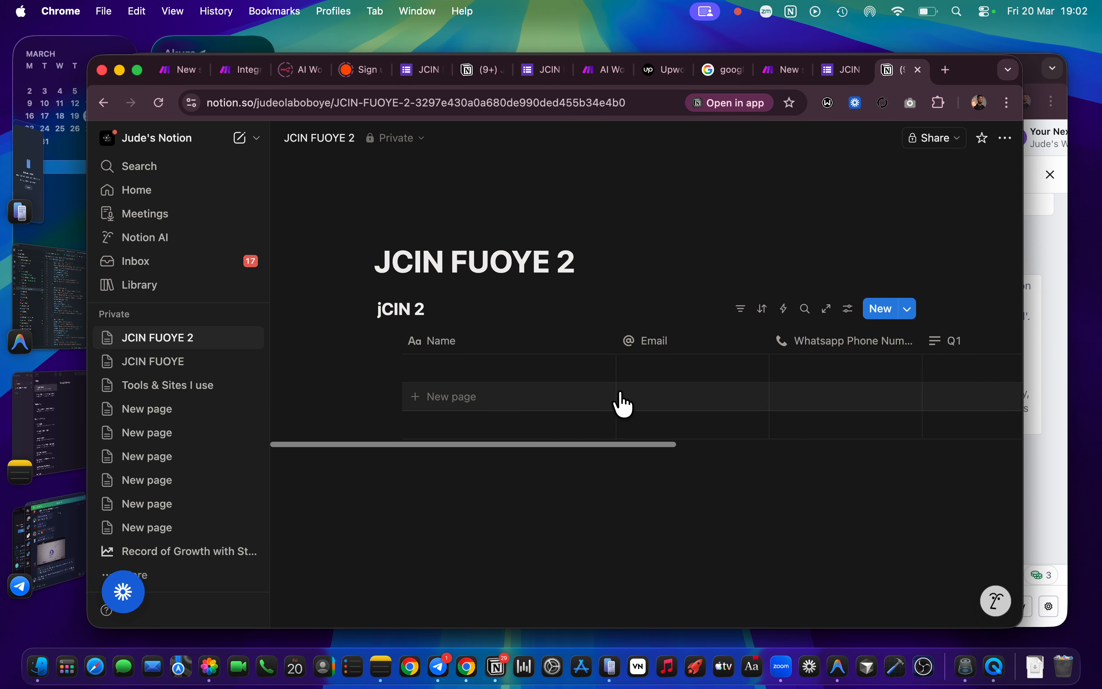
left_click(239, 72)
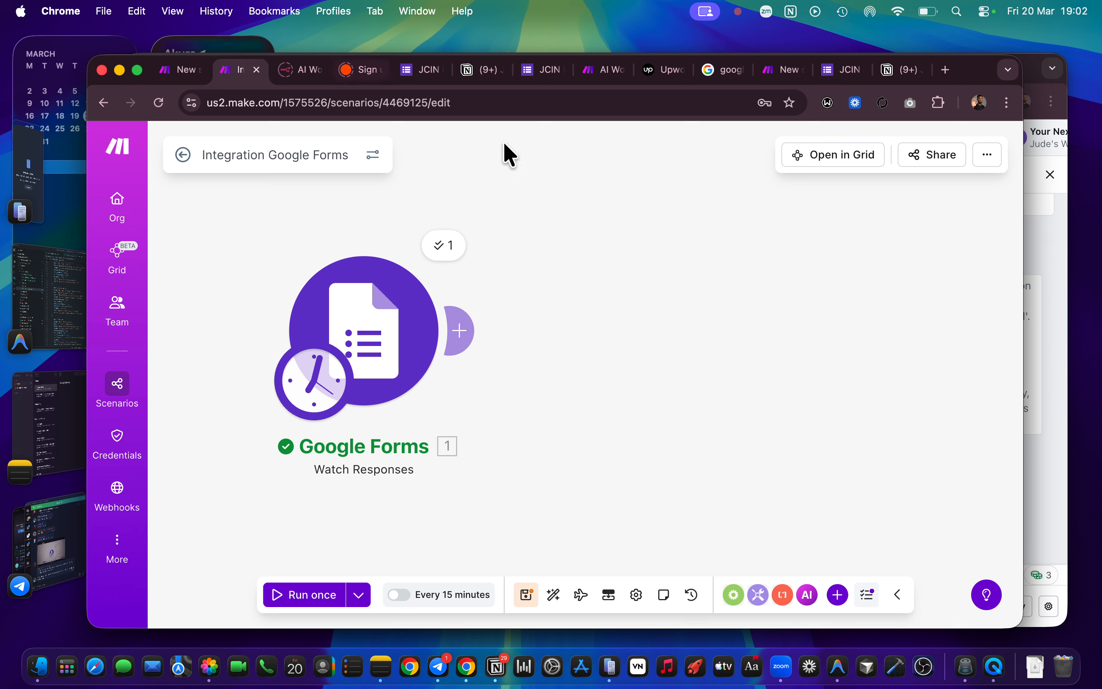
Step: Add another module after Google Forms, search the apps for "notion", and browse Notion's full list of modules
left_click(467, 325)
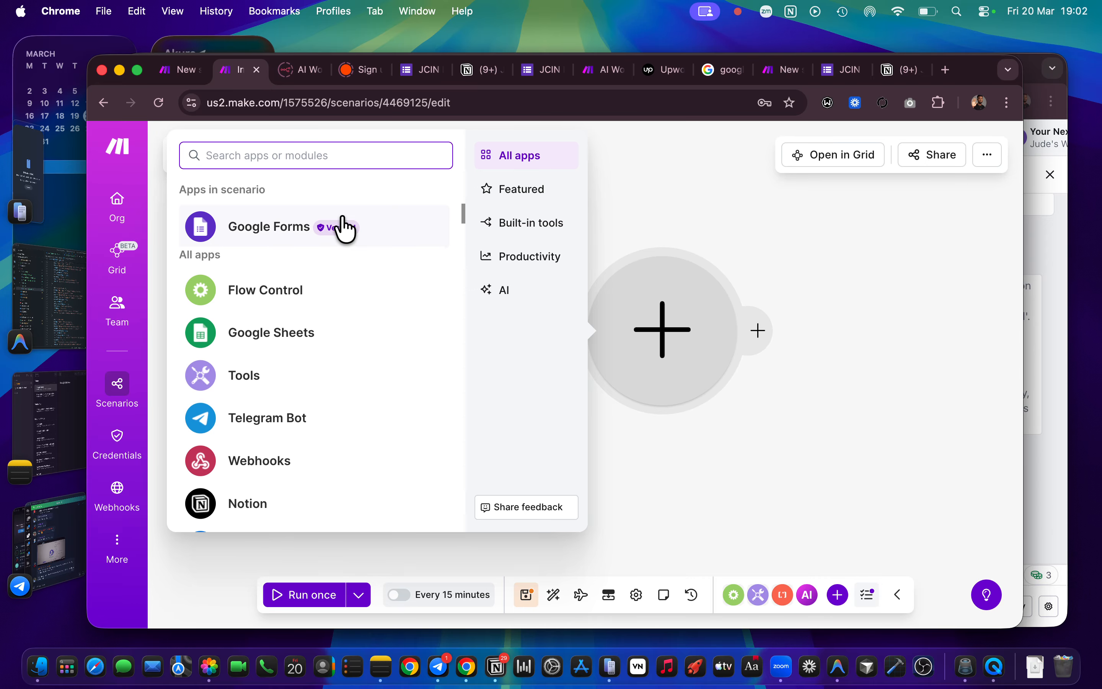
type("notion")
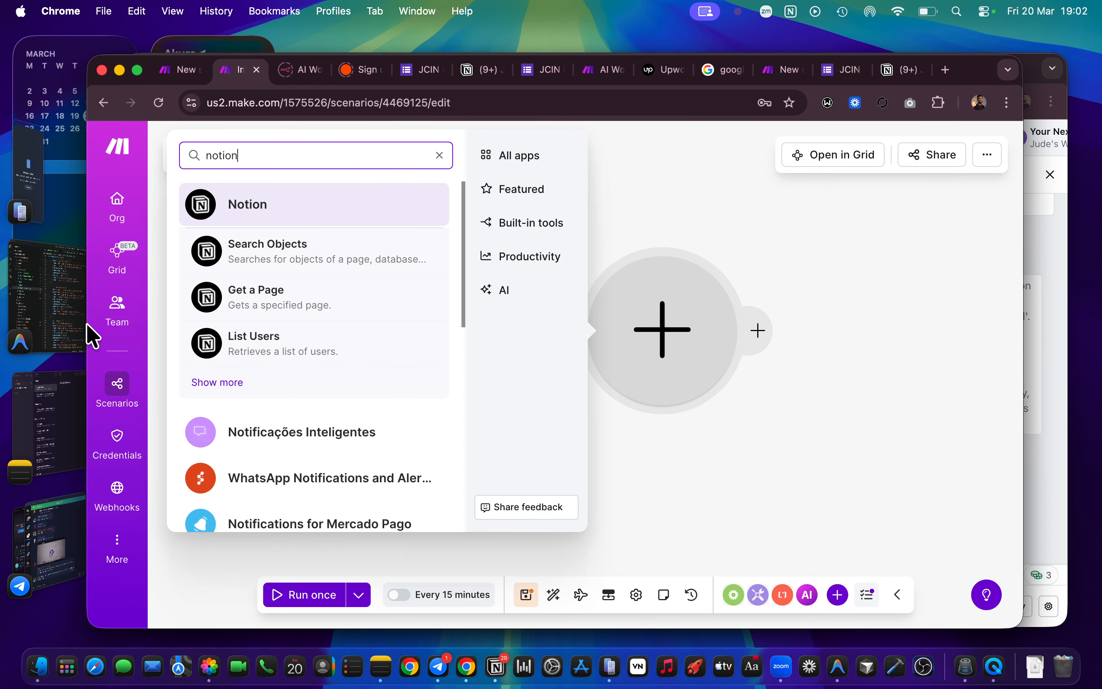
left_click(216, 383)
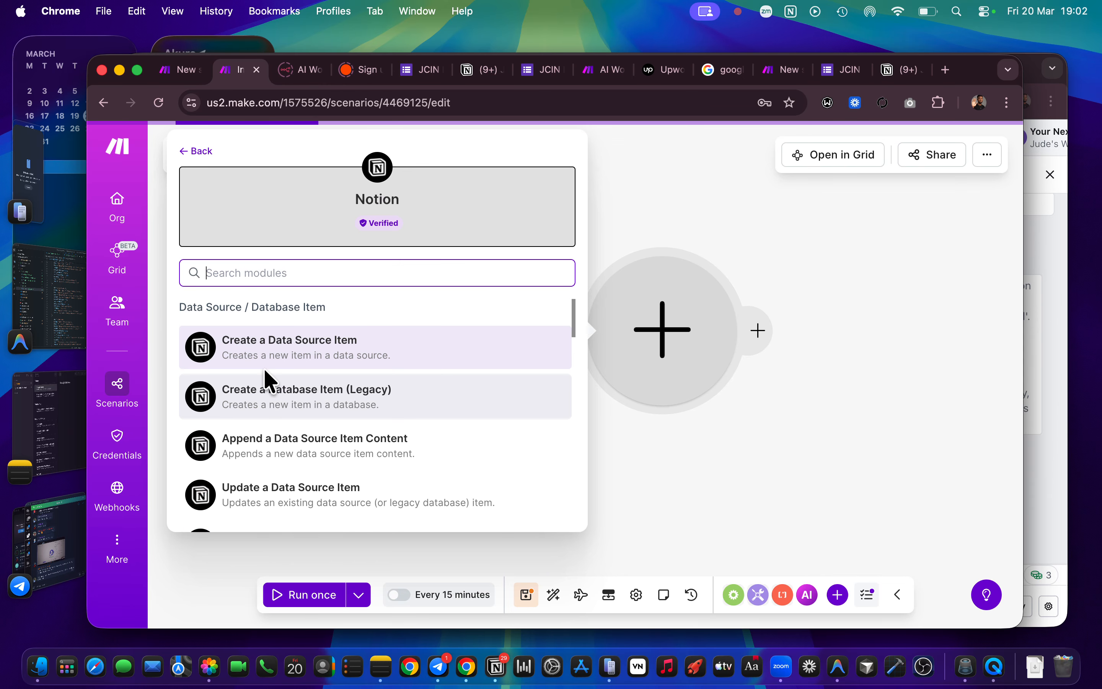
scroll(339, 388, "down", 5)
scroll(340, 387, "down", 10)
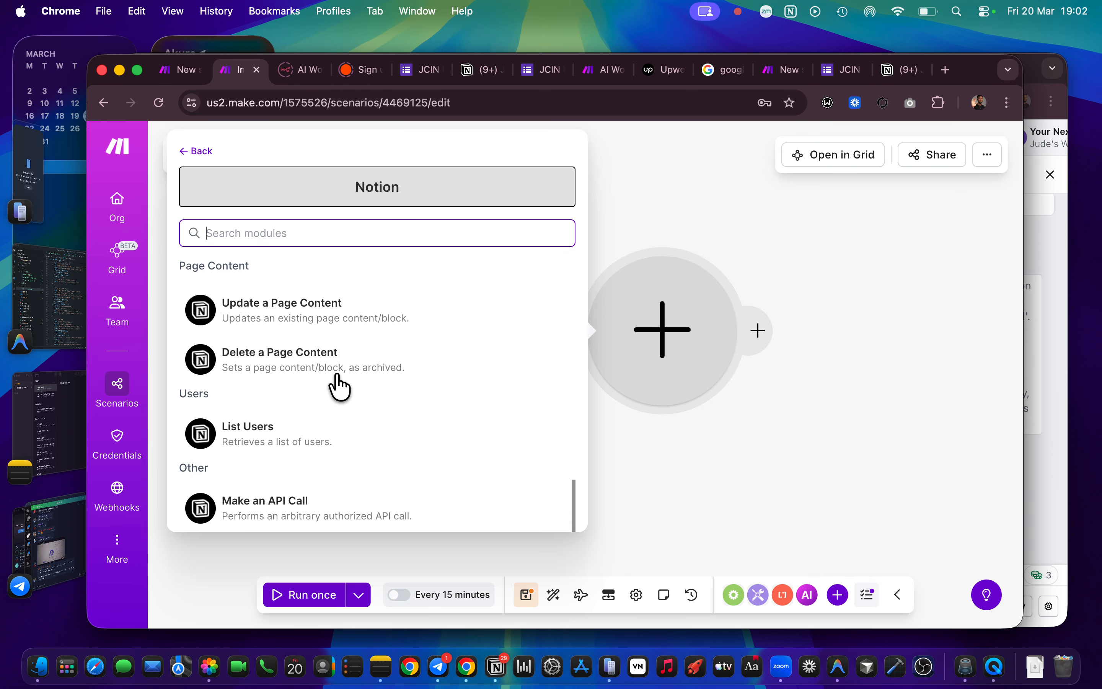
scroll(339, 387, "up", 15)
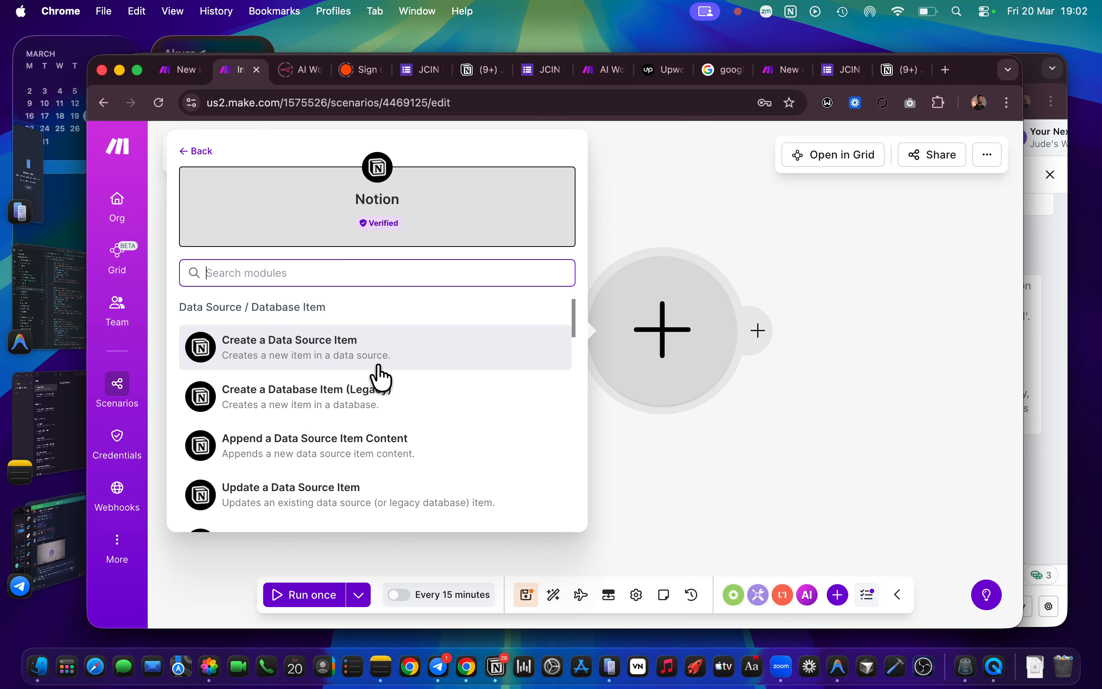
Step: Switch to the Notion app and read Steps 1 to 3 of Live Build #1 in the AI Automation Day 2 guide
key("ctrl+Right")
scroll(466, 357, "down", 2)
scroll(465, 357, "down", 4)
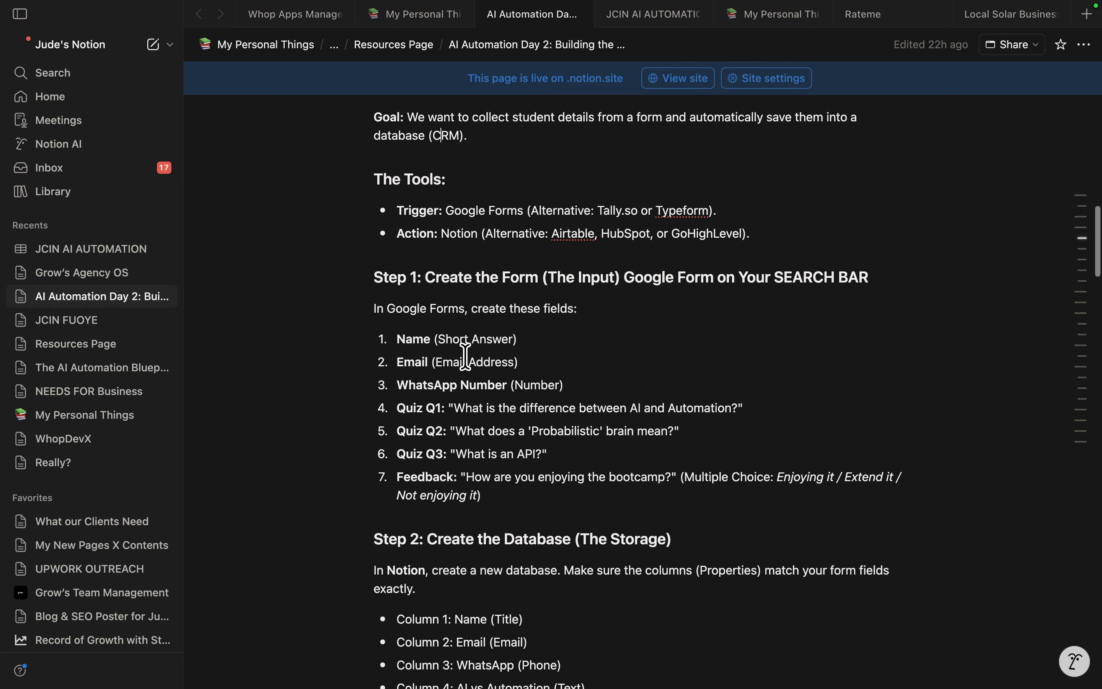
scroll(567, 337, "down", 3)
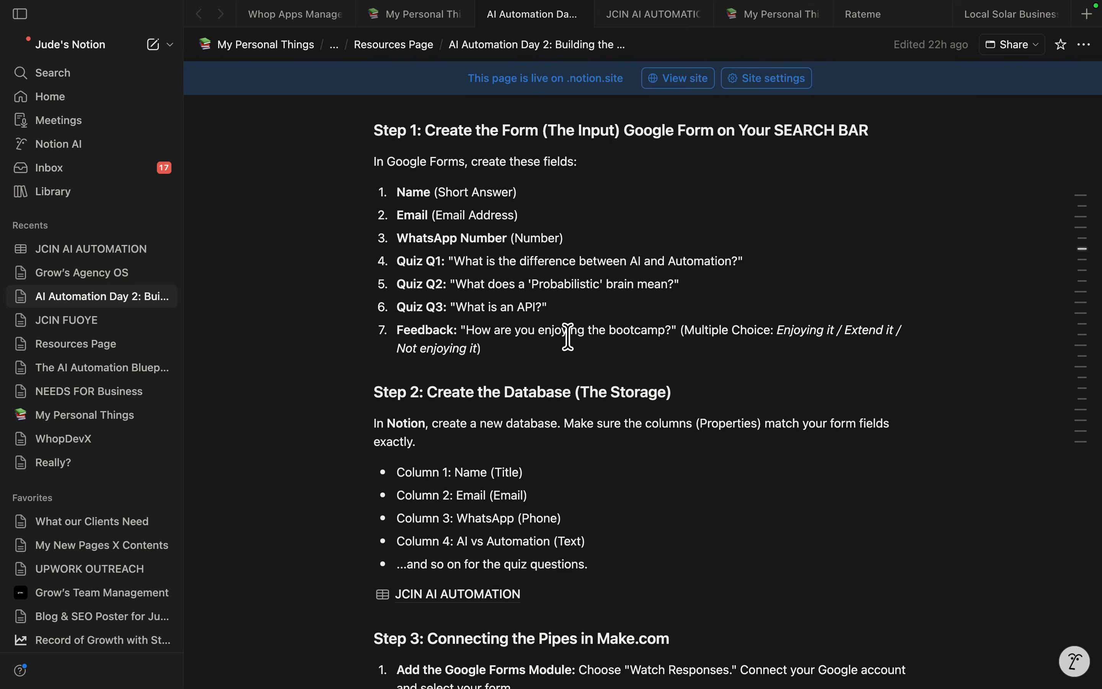
scroll(568, 337, "down", 1)
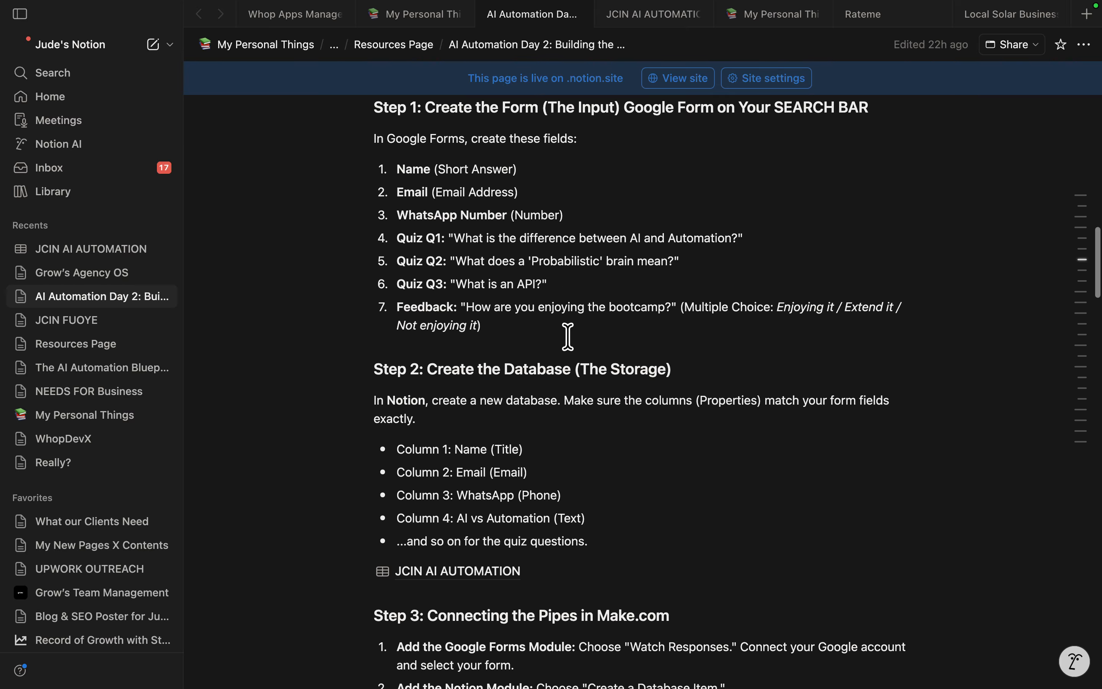
scroll(504, 442, "down", 3)
scroll(504, 442, "down", 3)
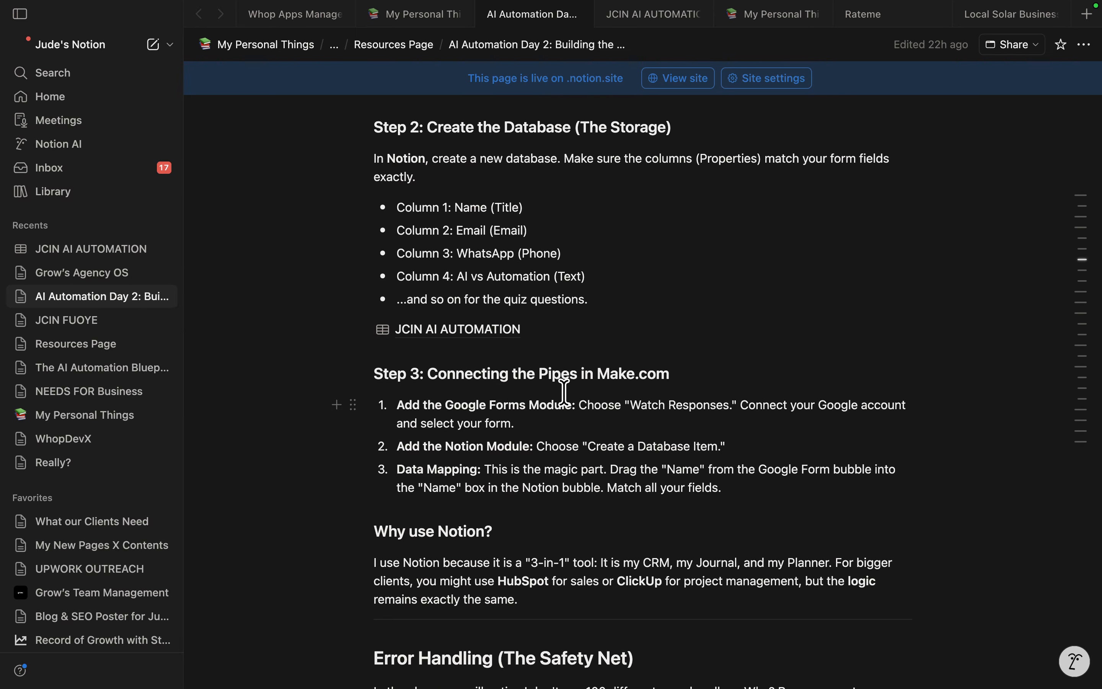
Step: Return to Chrome and compare the JCIN AI AUTOMATION database with the columns of the jCIN 2 table on the JCIN FUOYE 2 page
key("ctrl+Left")
left_click(465, 72)
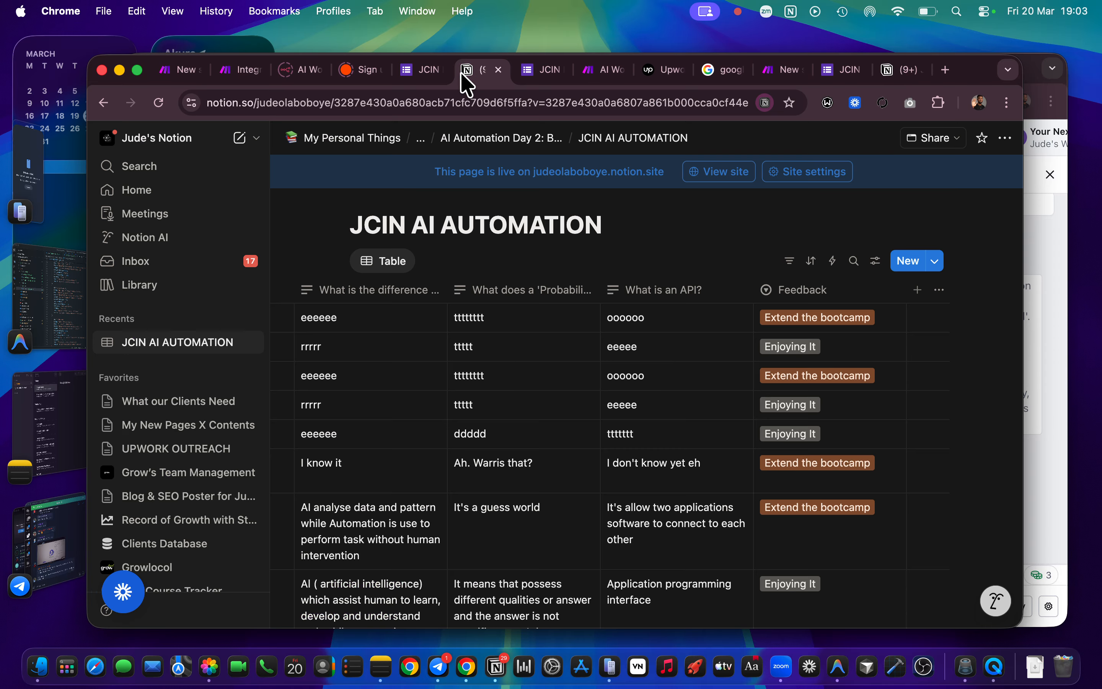
left_click(889, 72)
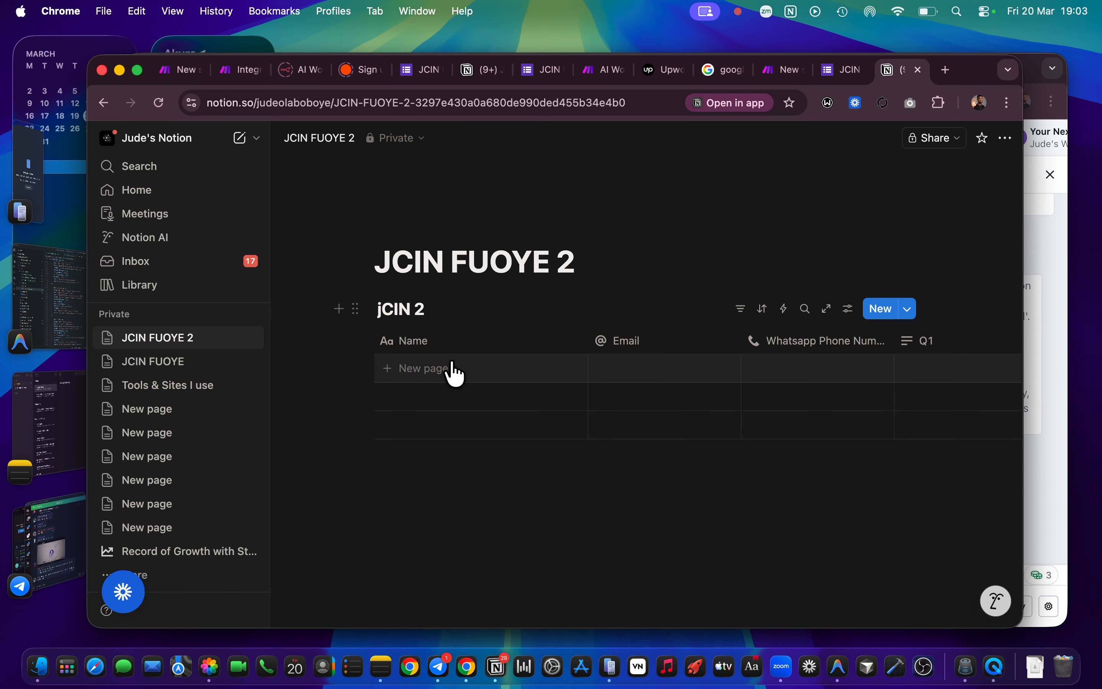
scroll(492, 376, "right", 5)
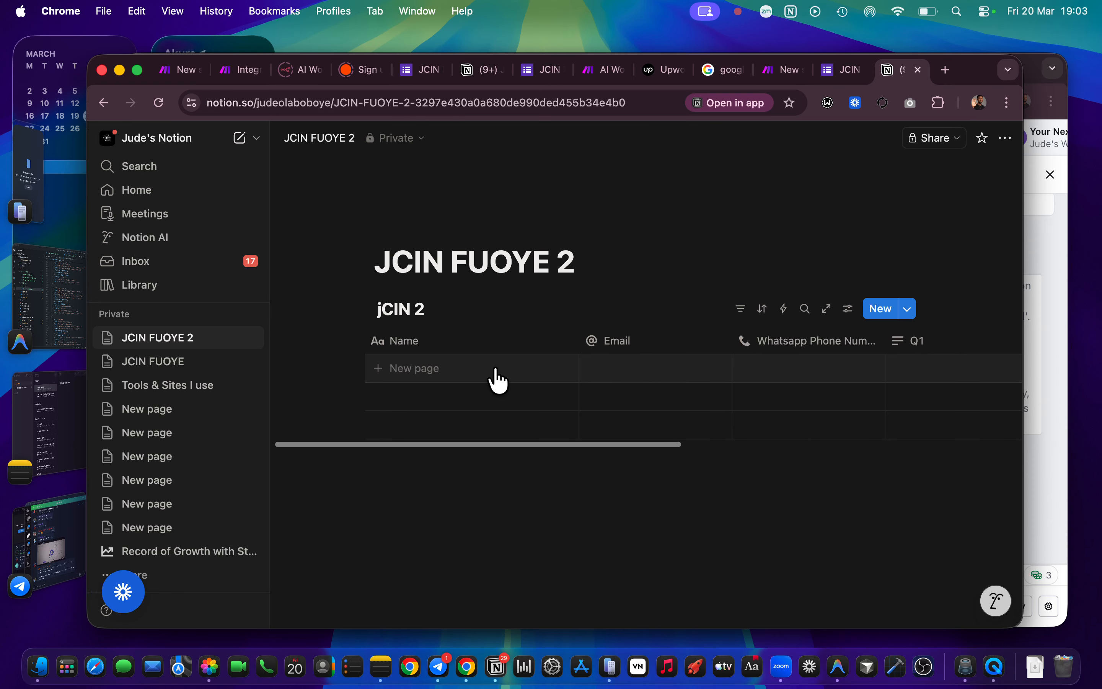
scroll(687, 371, "right", 3)
scroll(687, 371, "left", 8)
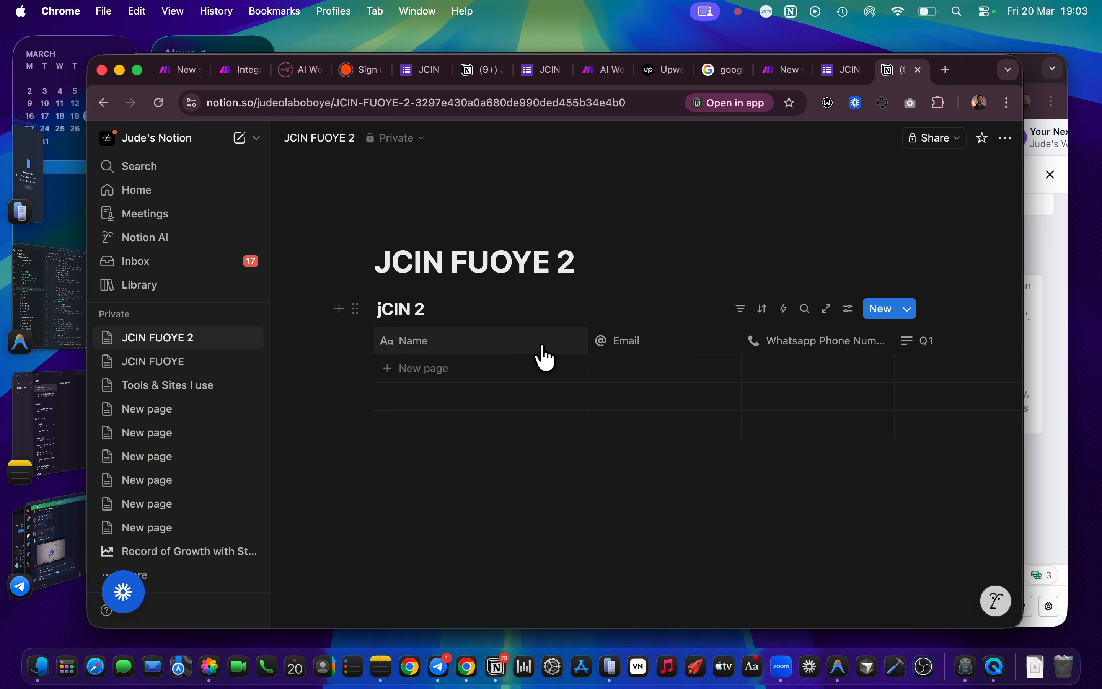
Step: Return to the Make scenario and examine Notion's modules for data source items, databases, pages and page content
left_click(232, 69)
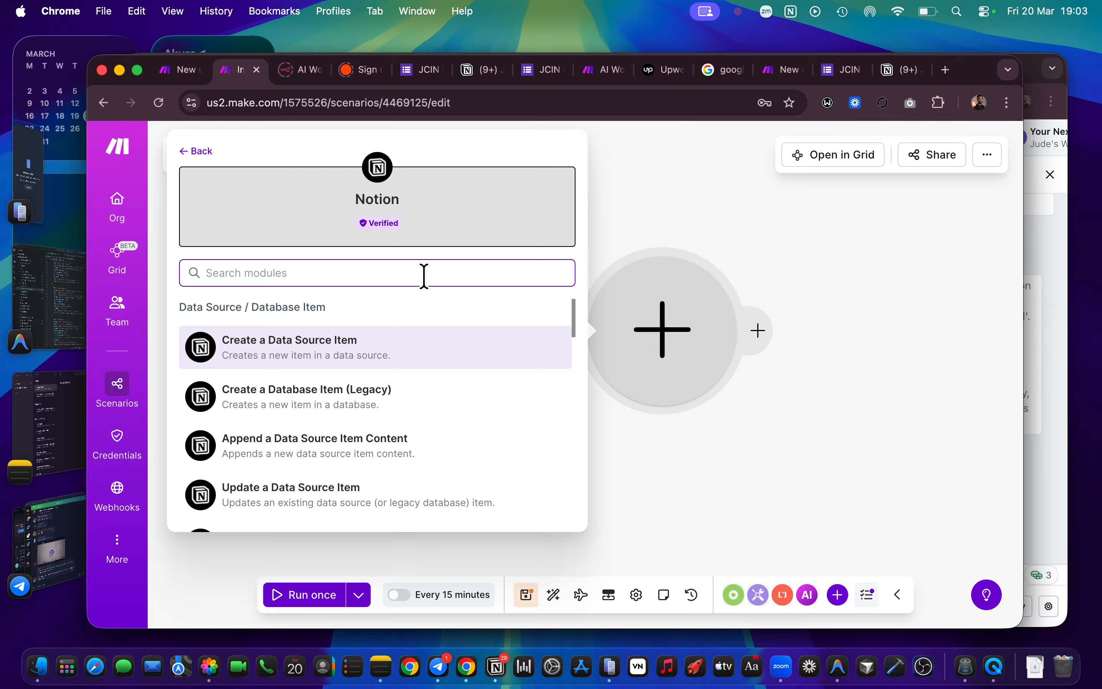
scroll(342, 414, "down", 3)
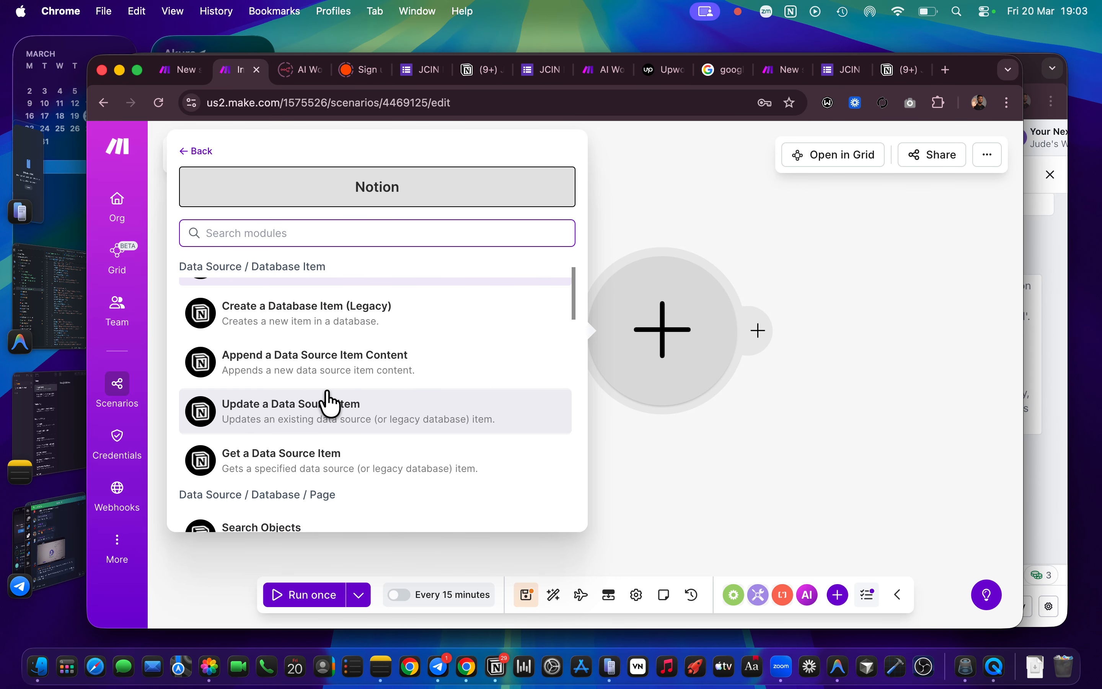
scroll(331, 404, "down", 3)
scroll(329, 404, "down", 2)
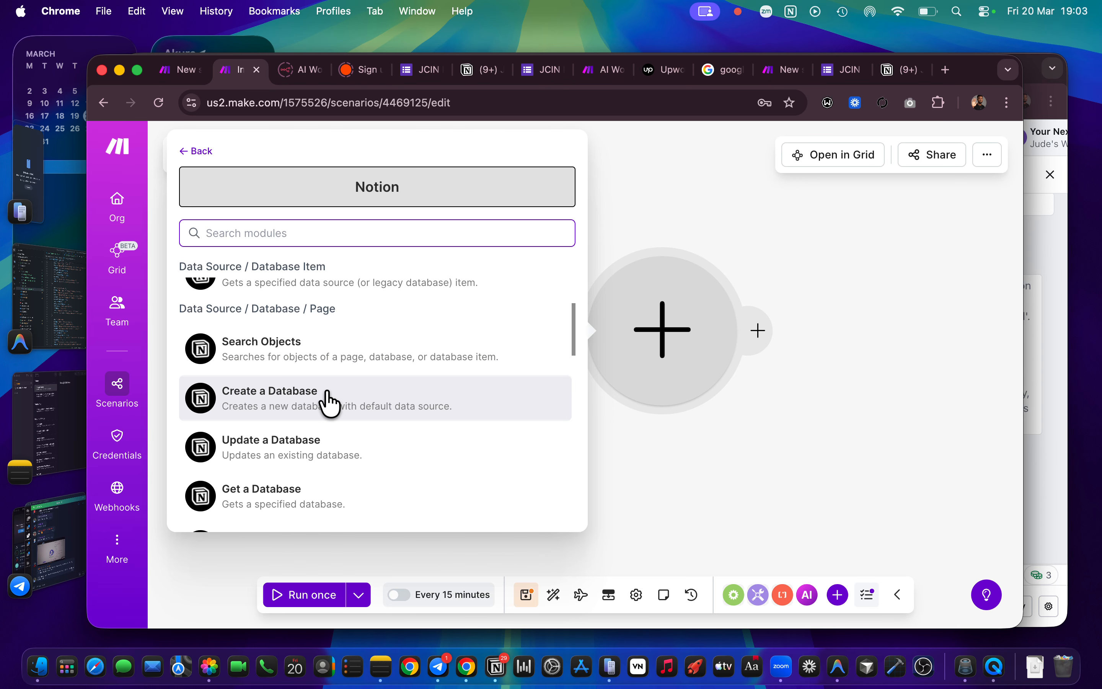
scroll(343, 356, "up", 5)
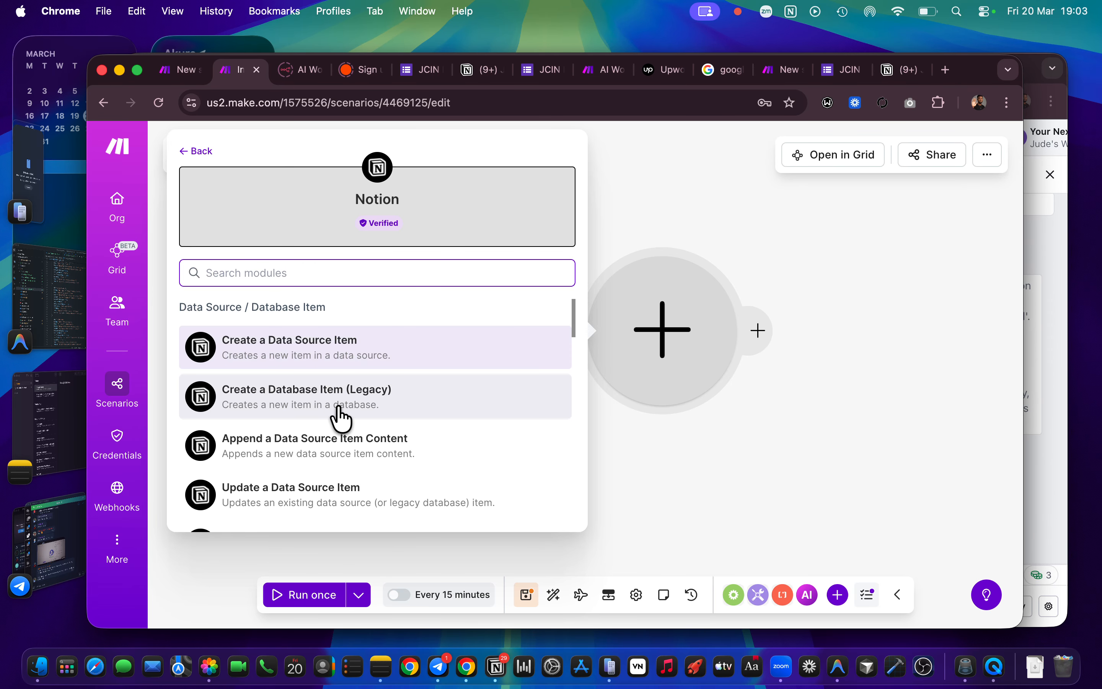
scroll(340, 417, "down", 10)
scroll(341, 417, "down", 5)
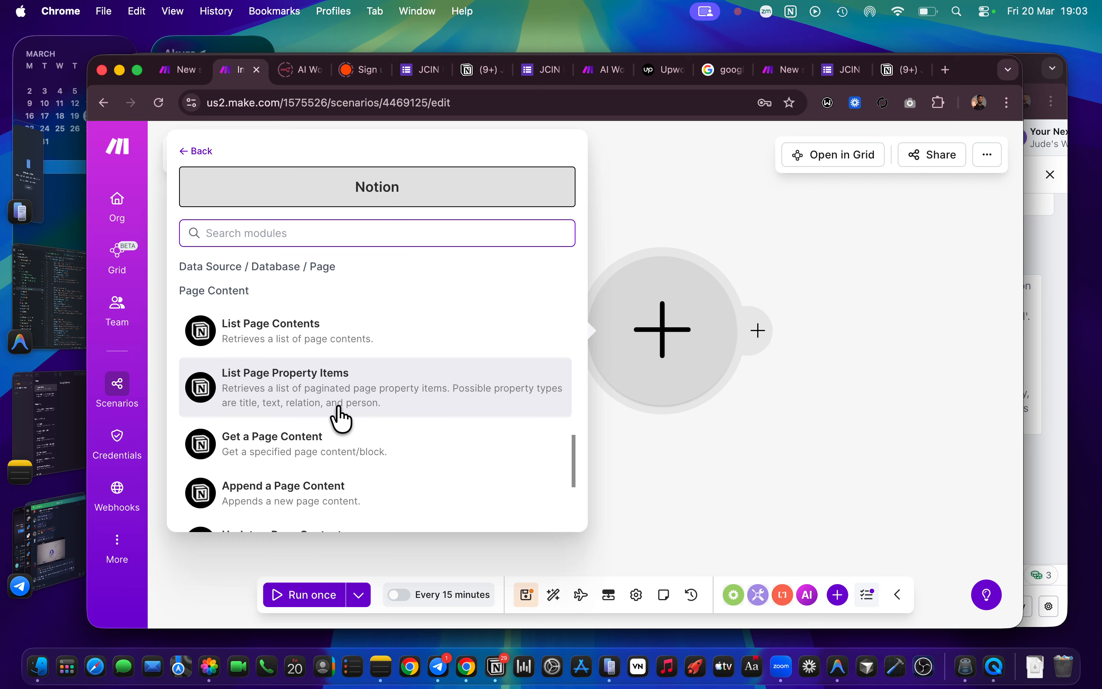
scroll(341, 417, "up", 10)
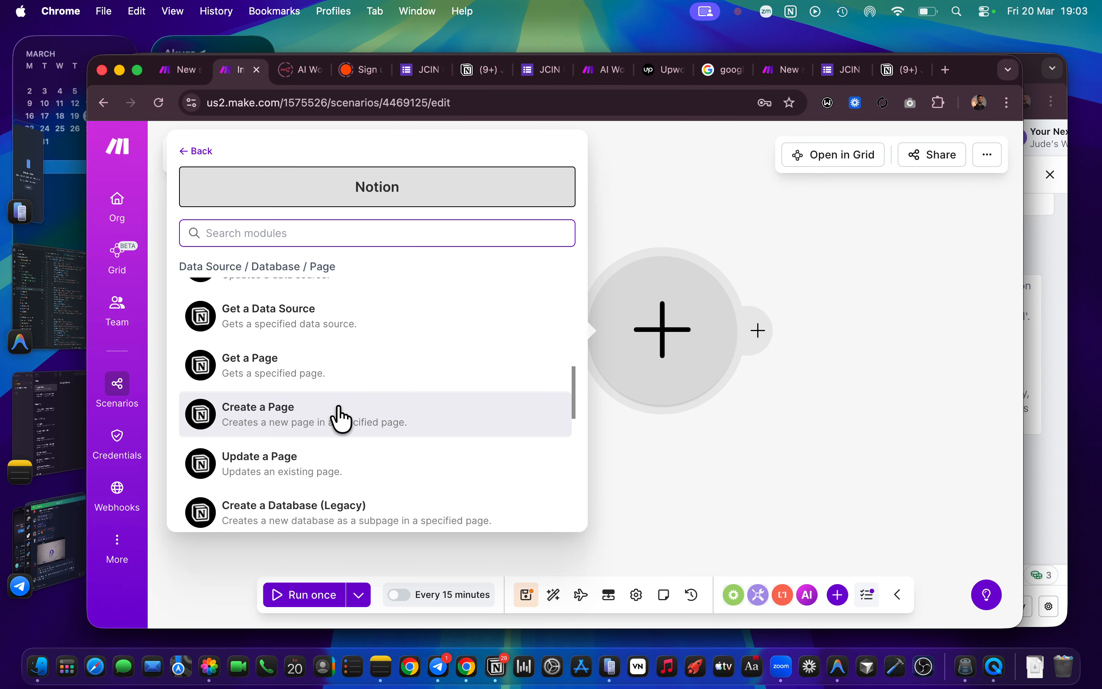
scroll(341, 417, "up", 3)
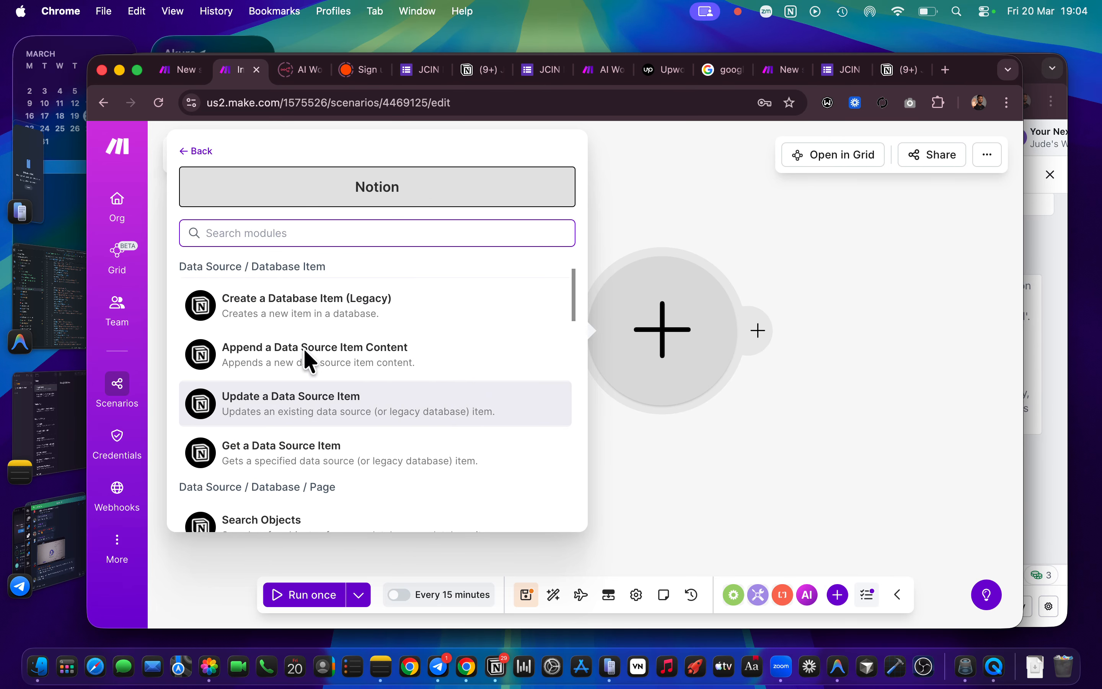
scroll(326, 438, "down", 3)
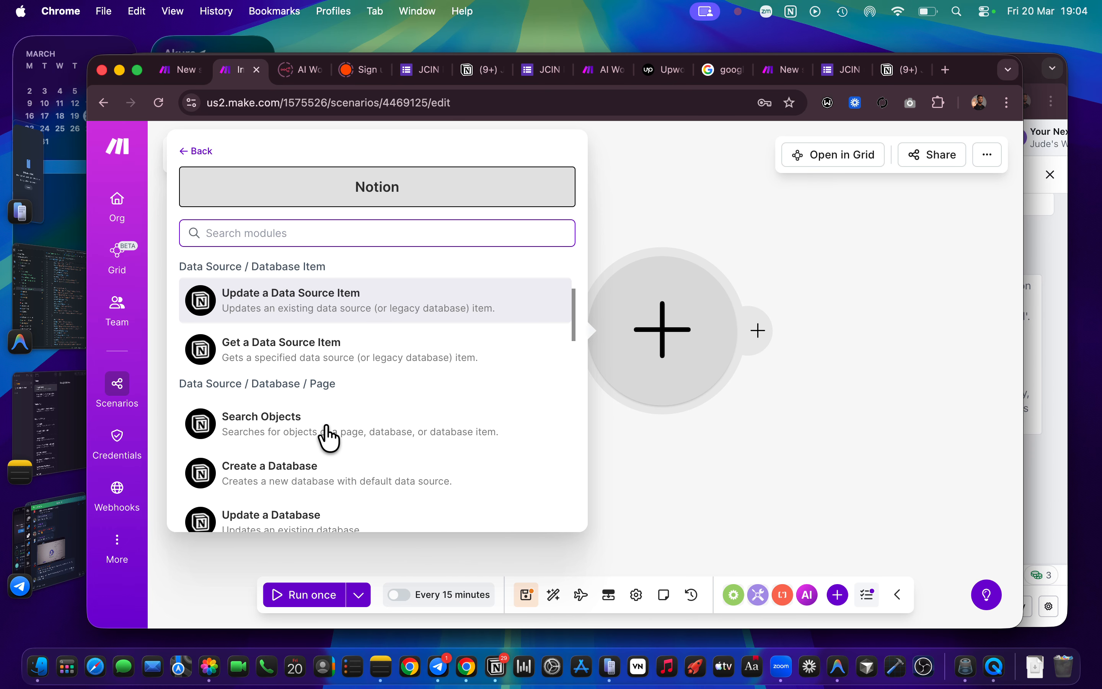
scroll(328, 438, "up", 3)
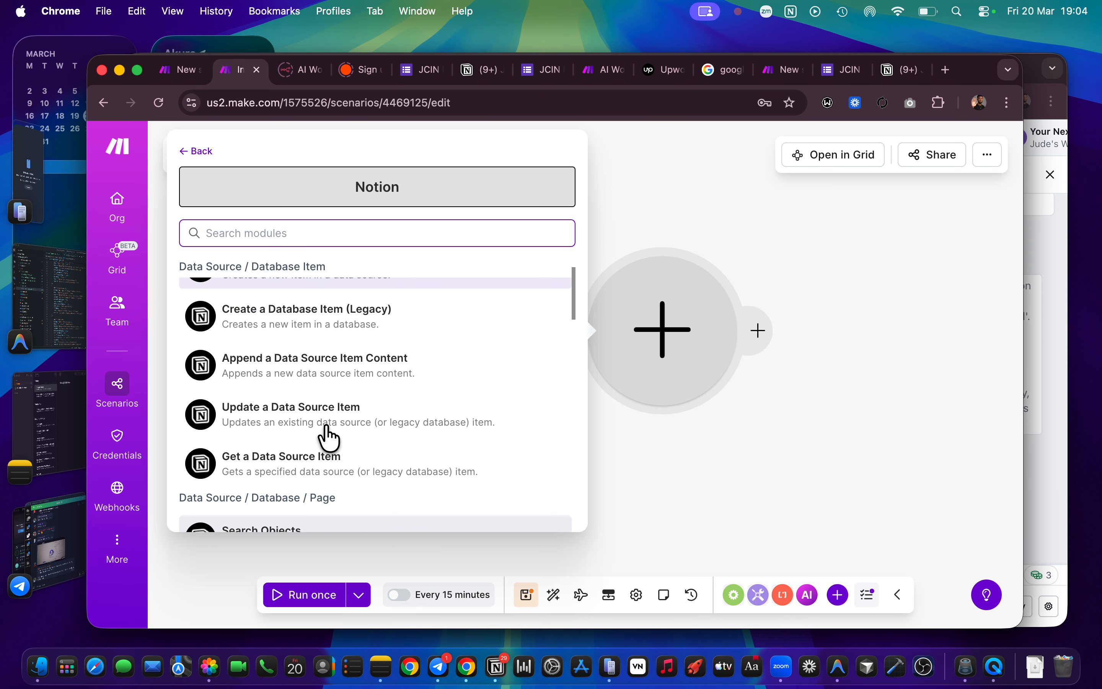
scroll(328, 437, "up", 1)
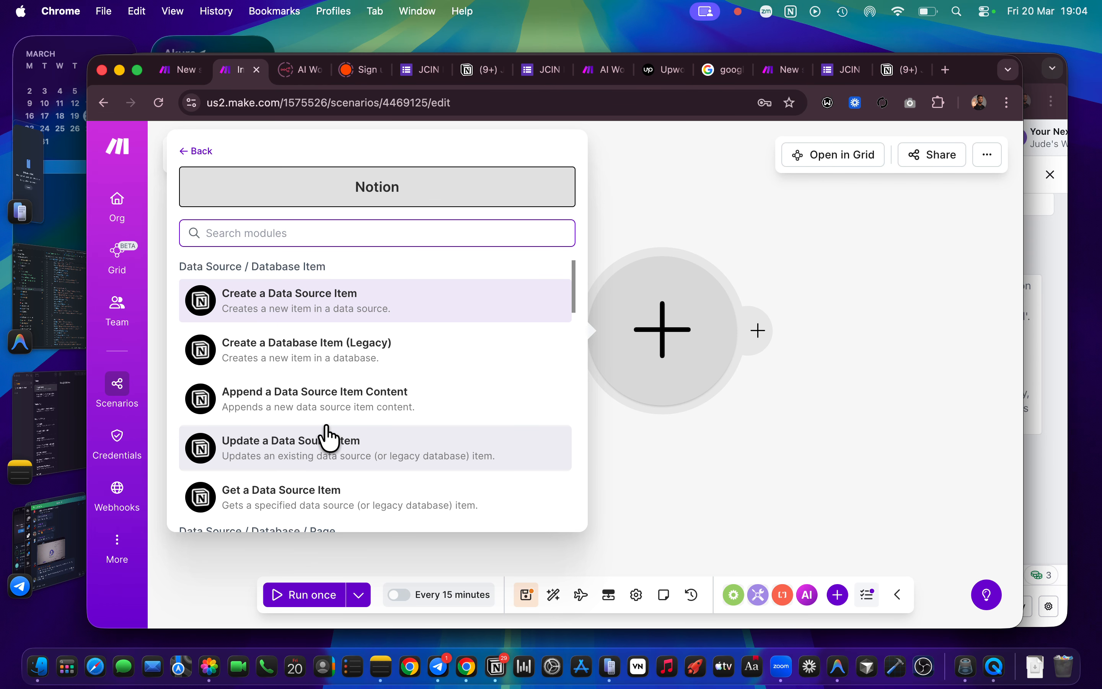
scroll(328, 438, "up", 1)
scroll(328, 438, "down", 2)
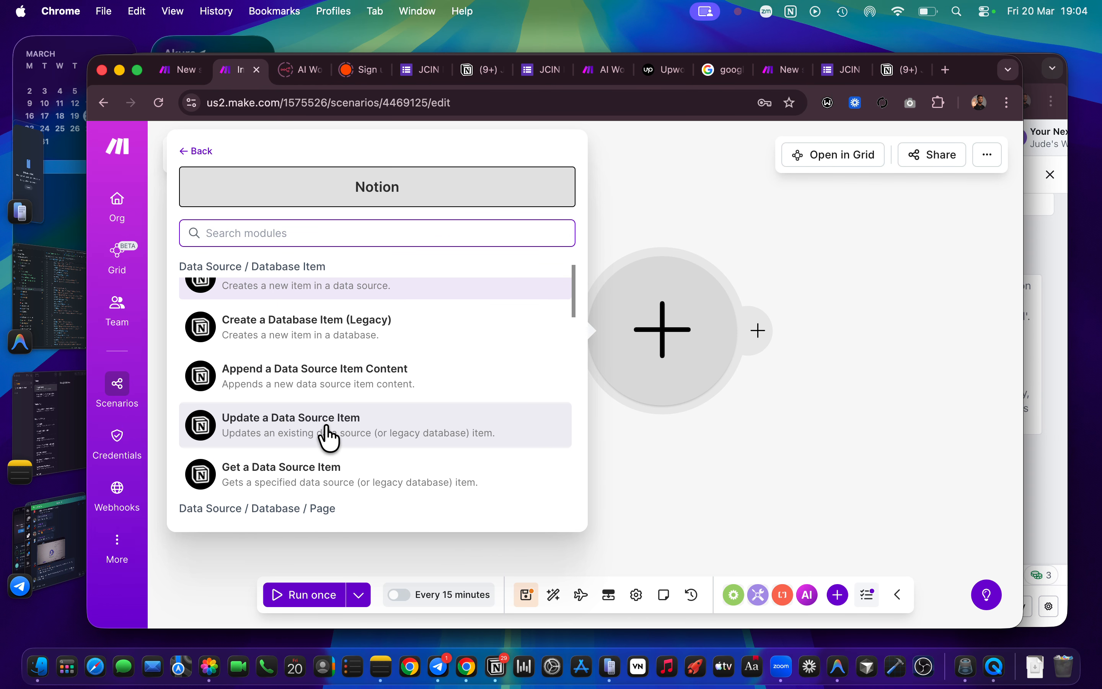
scroll(329, 438, "up", 2)
scroll(321, 356, "down", 4)
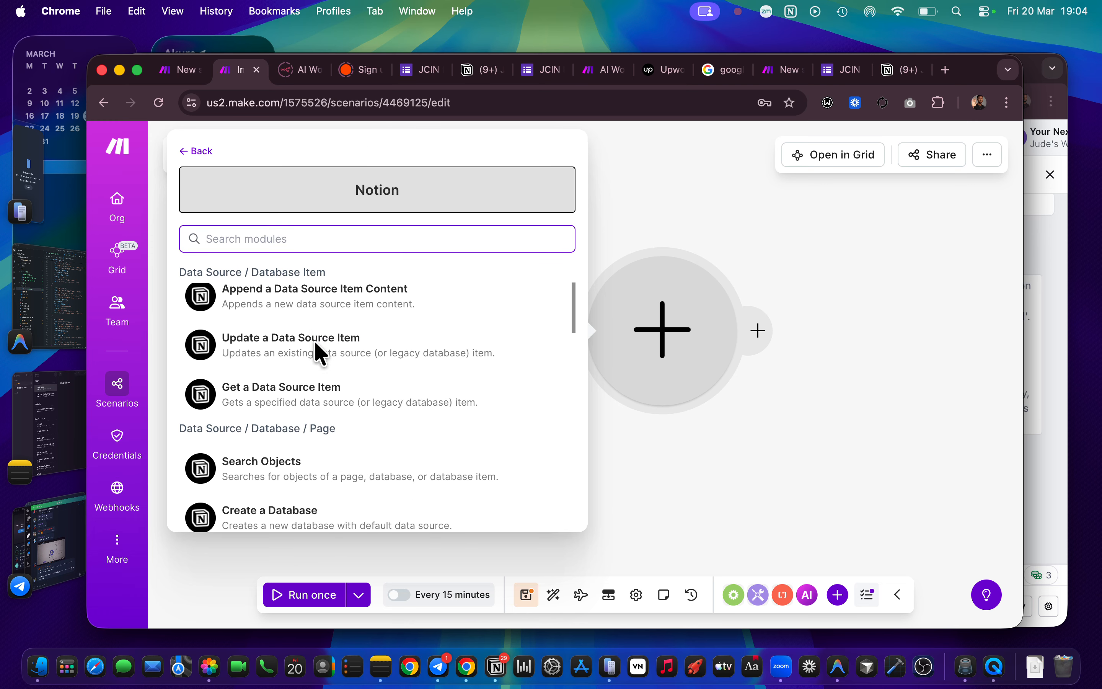
scroll(321, 356, "down", 12)
scroll(319, 351, "down", 2)
scroll(317, 352, "up", 2)
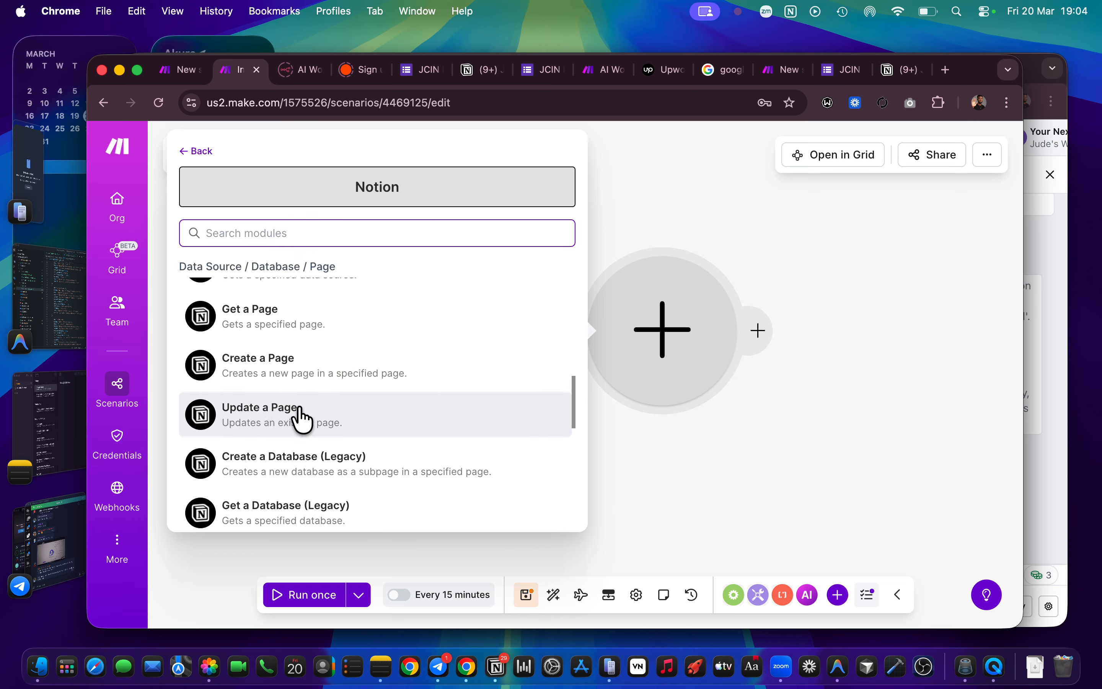
scroll(337, 394, "up", 12)
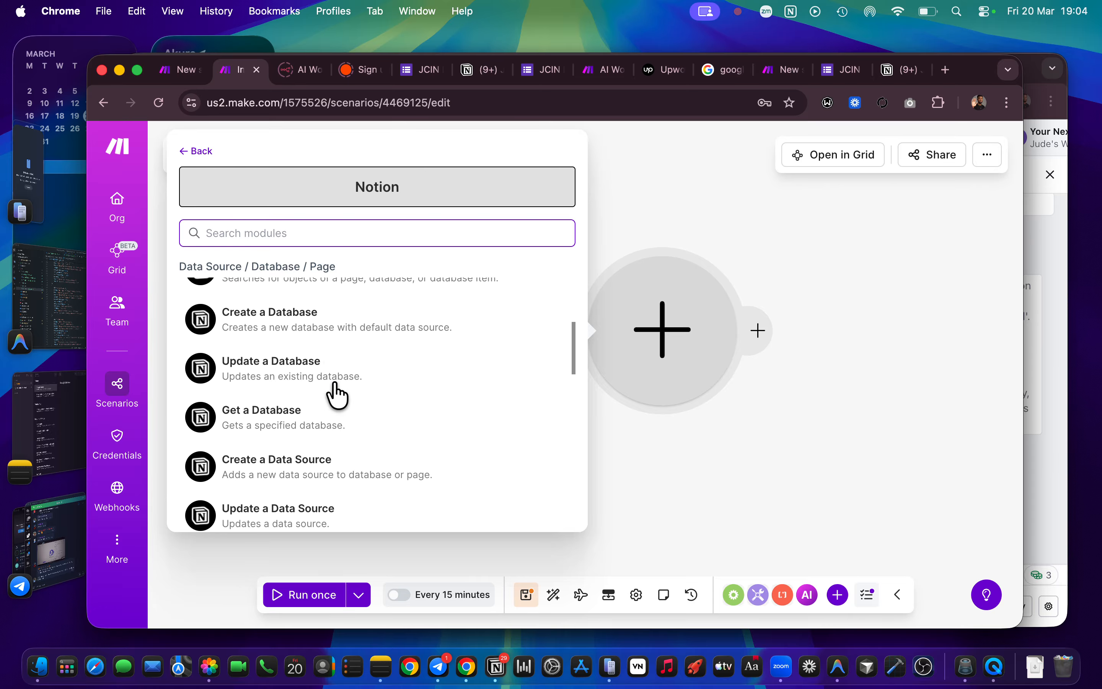
scroll(337, 394, "up", 5)
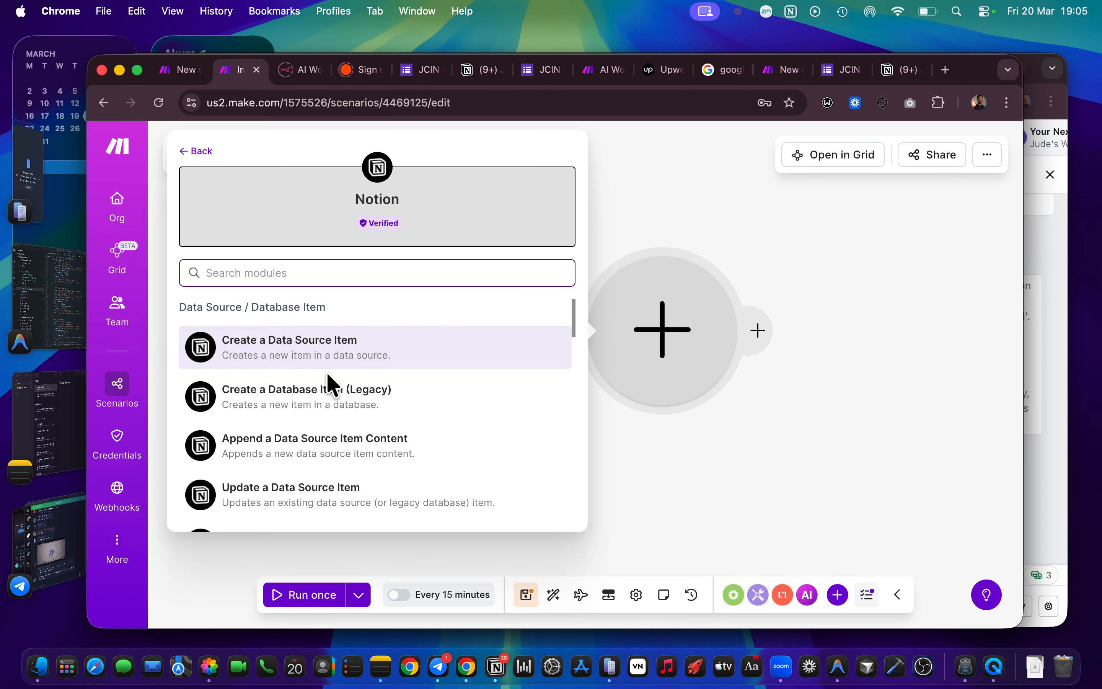
Step: Add Notion's Create a Database Item (Legacy) module after Google Forms and view the options for entering its database ID
left_click(342, 352)
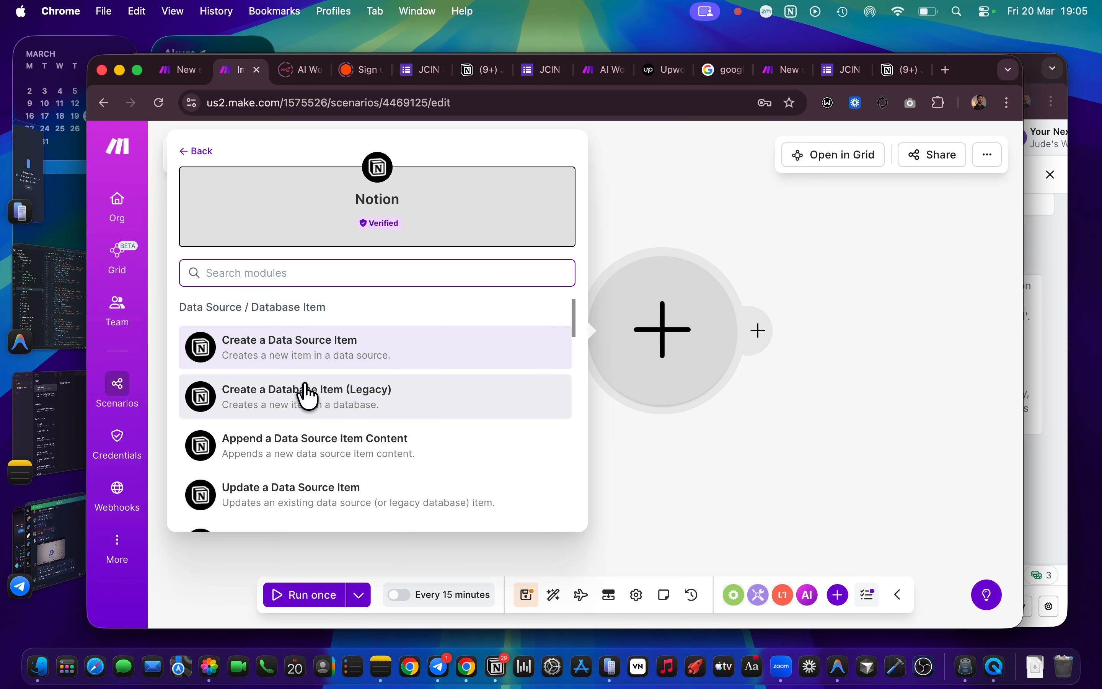
left_click(390, 398)
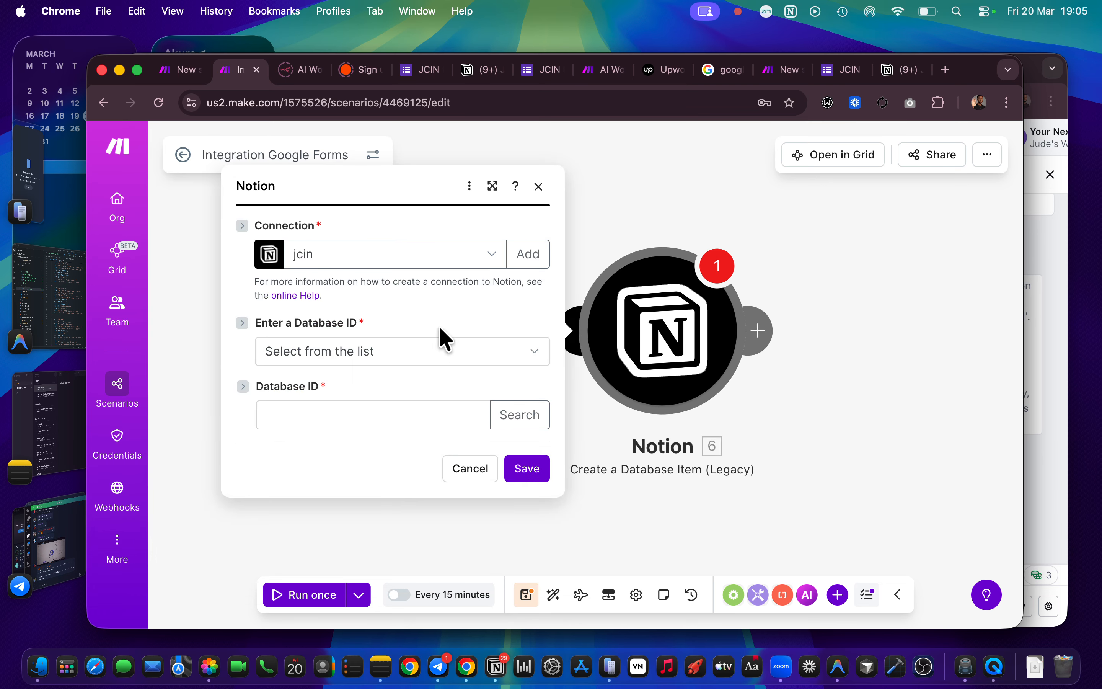
left_click(454, 349)
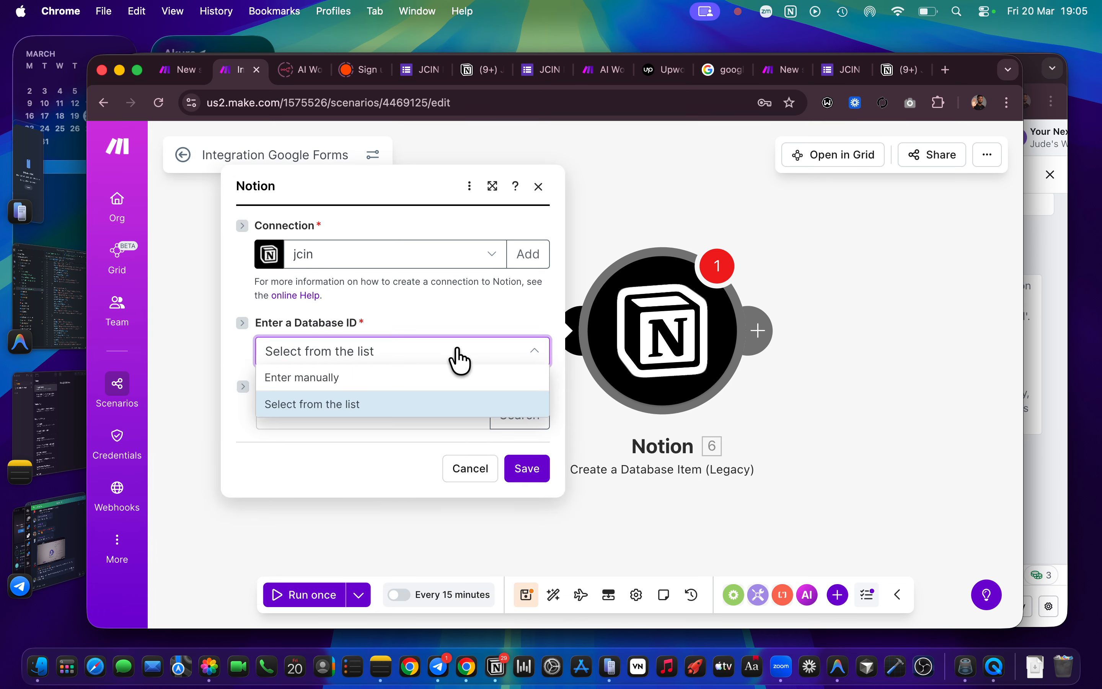
left_click(485, 311)
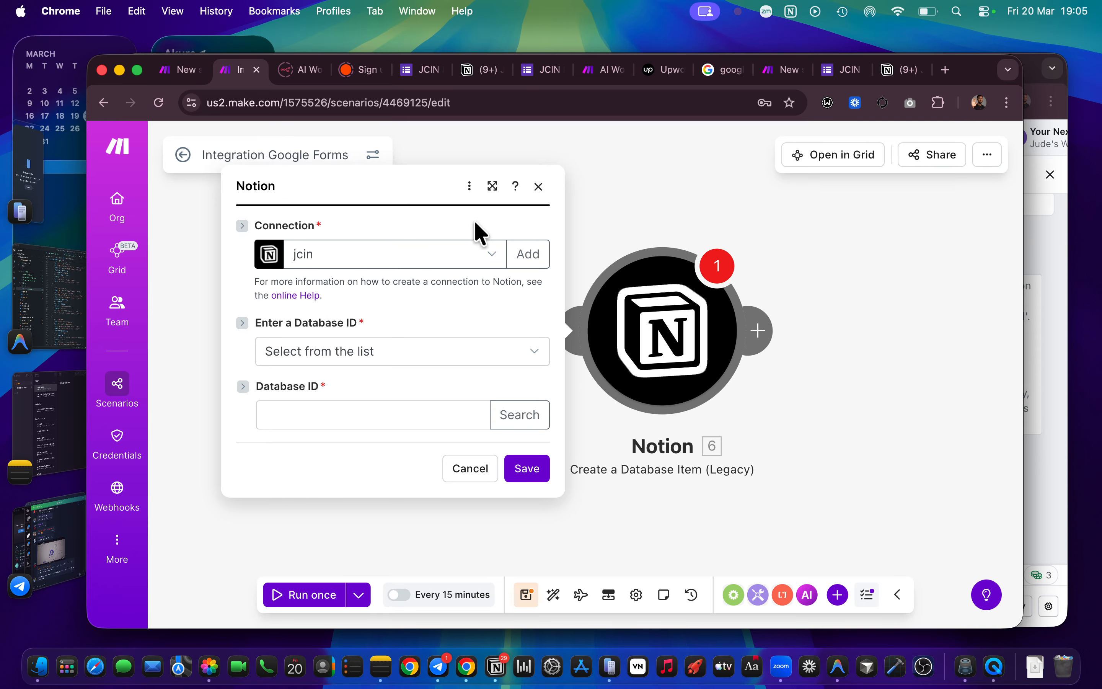
Step: Review the connection, form ID and limit of the Google Forms module, and reopen the Notion module's settings
left_click(613, 194)
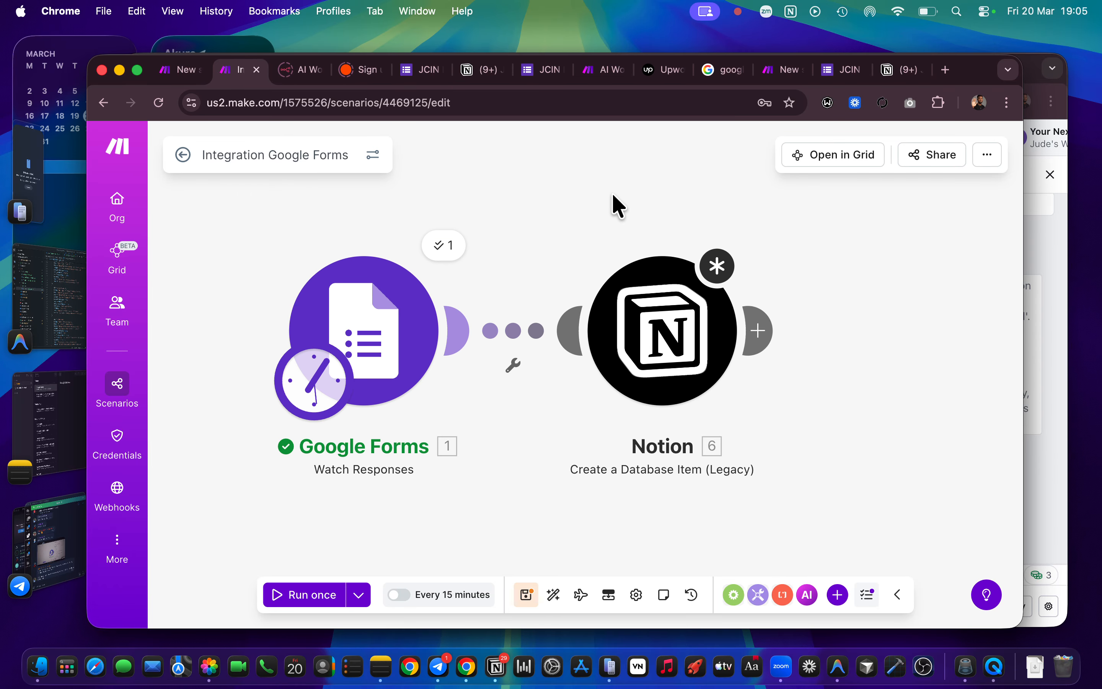
left_click(391, 346)
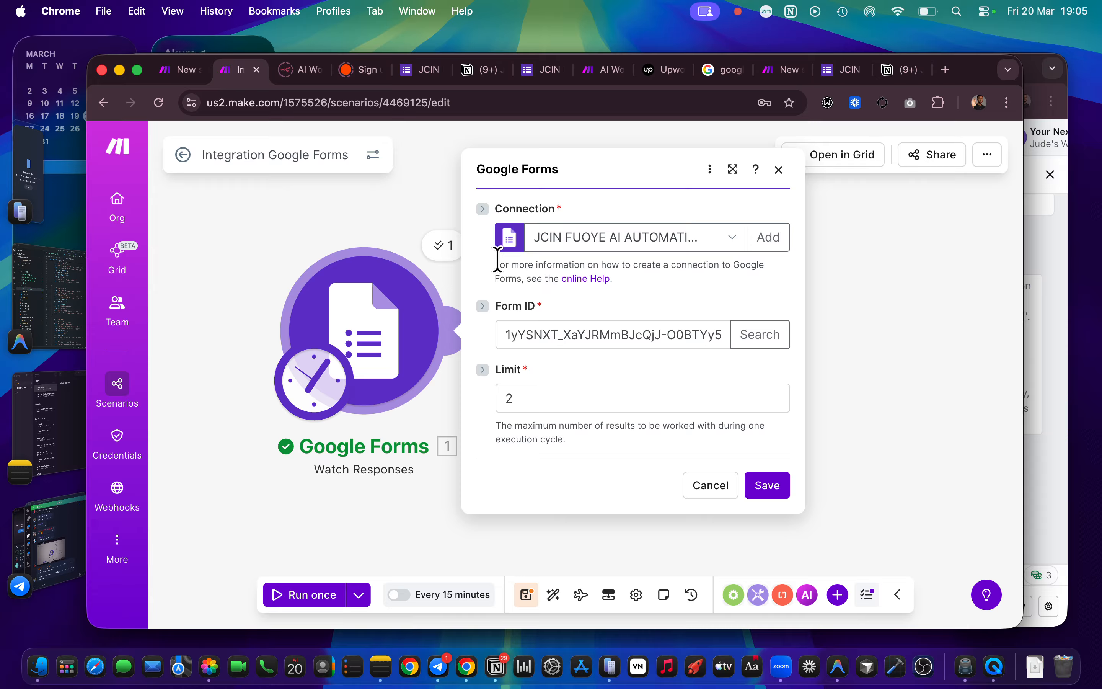
left_click(906, 292)
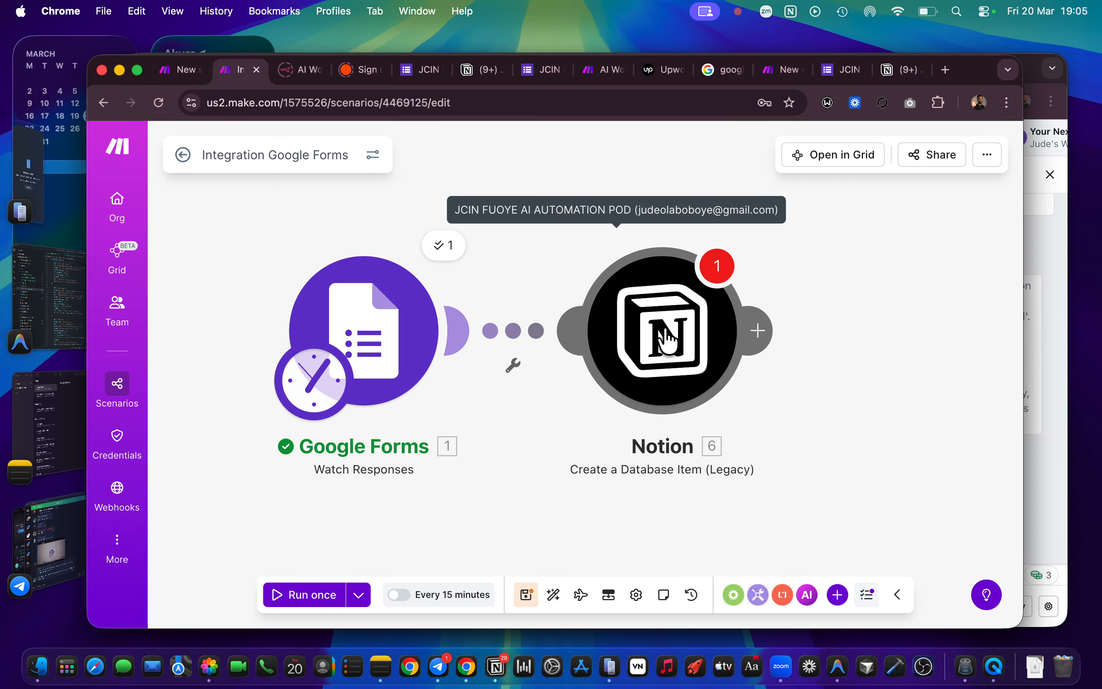
left_click(667, 340)
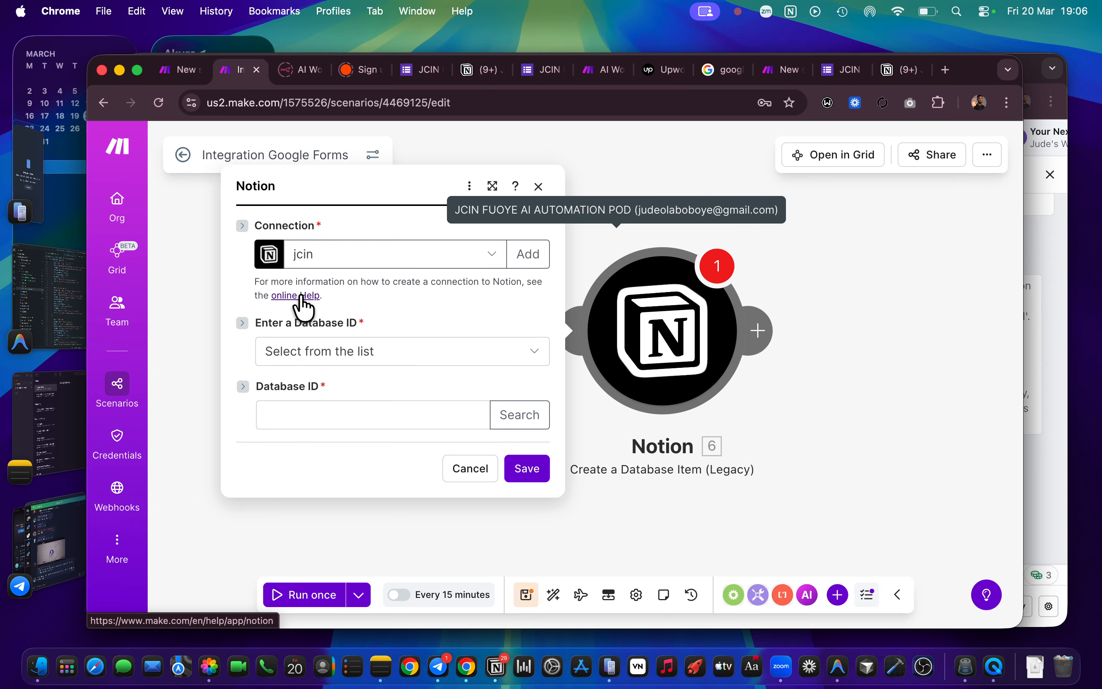
Step: Switch to the Notion app, read the guide's sections around Error Handling and Live Build #2, and return to Chrome
key("ctrl+Right")
scroll(608, 469, "down", 12)
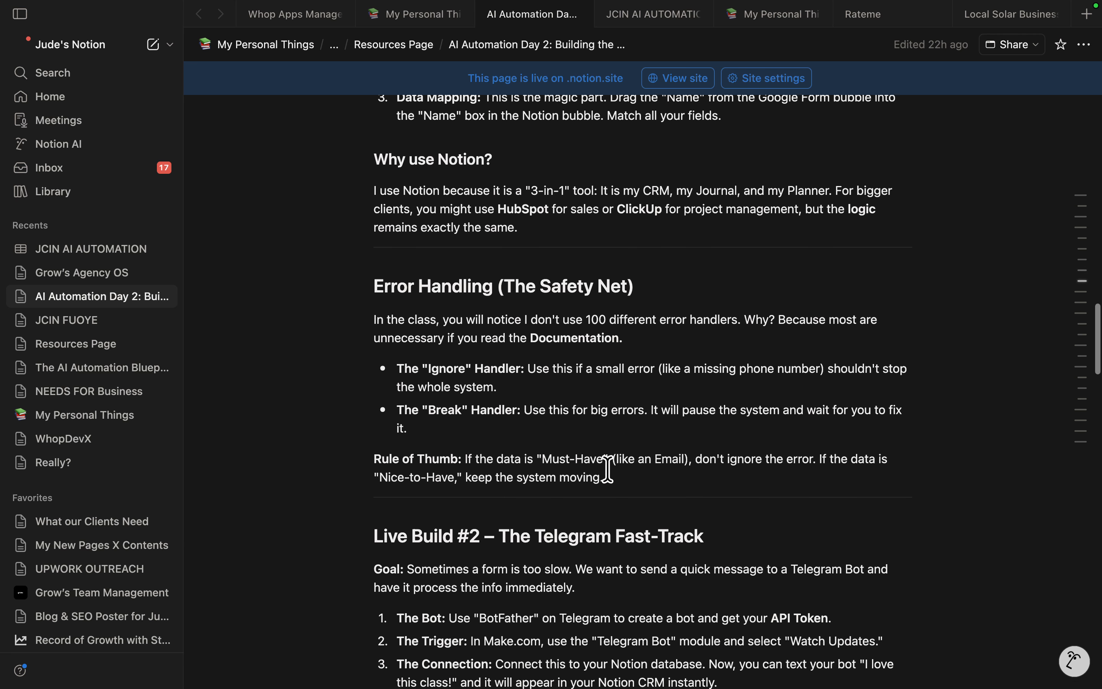
scroll(608, 468, "down", 6)
scroll(607, 469, "up", 4)
key("ctrl+Left")
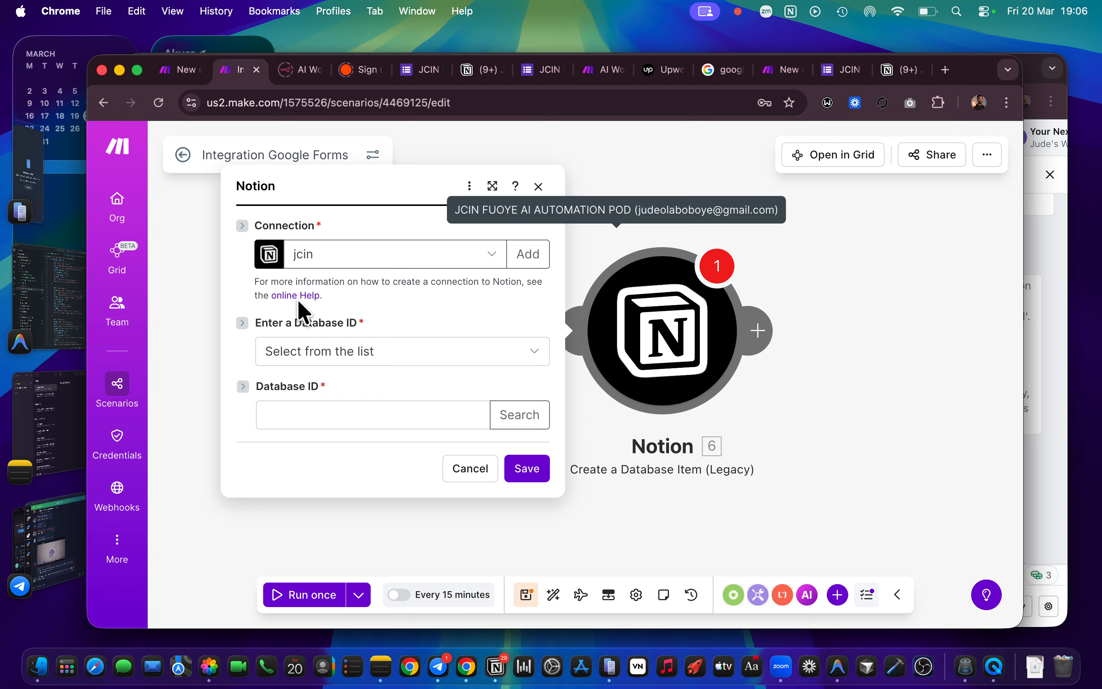
Step: Open the Notion module's online Help in a new tab and read the requirements and the ways to connect Notion and Make
right_click(302, 301)
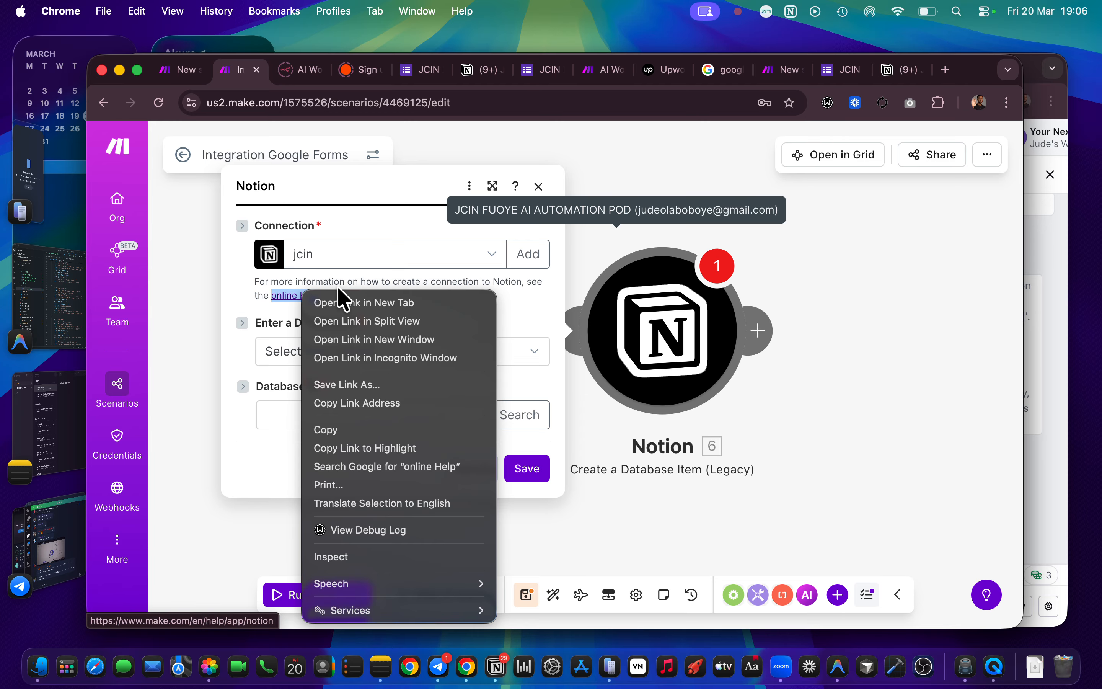
left_click(378, 303)
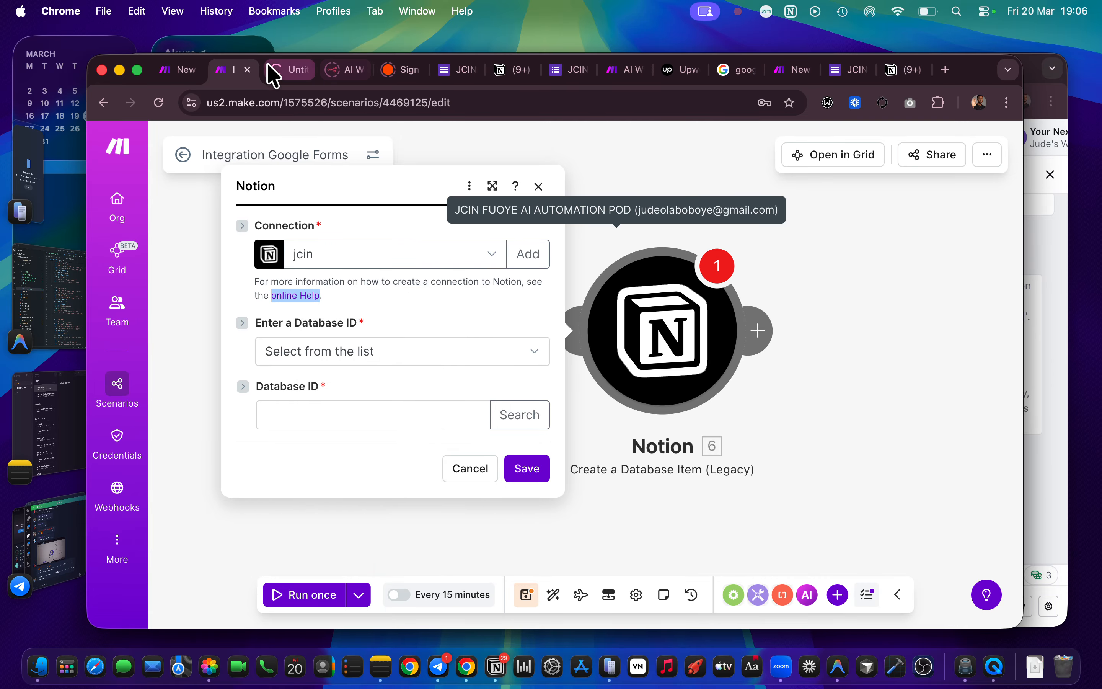
left_click(275, 70)
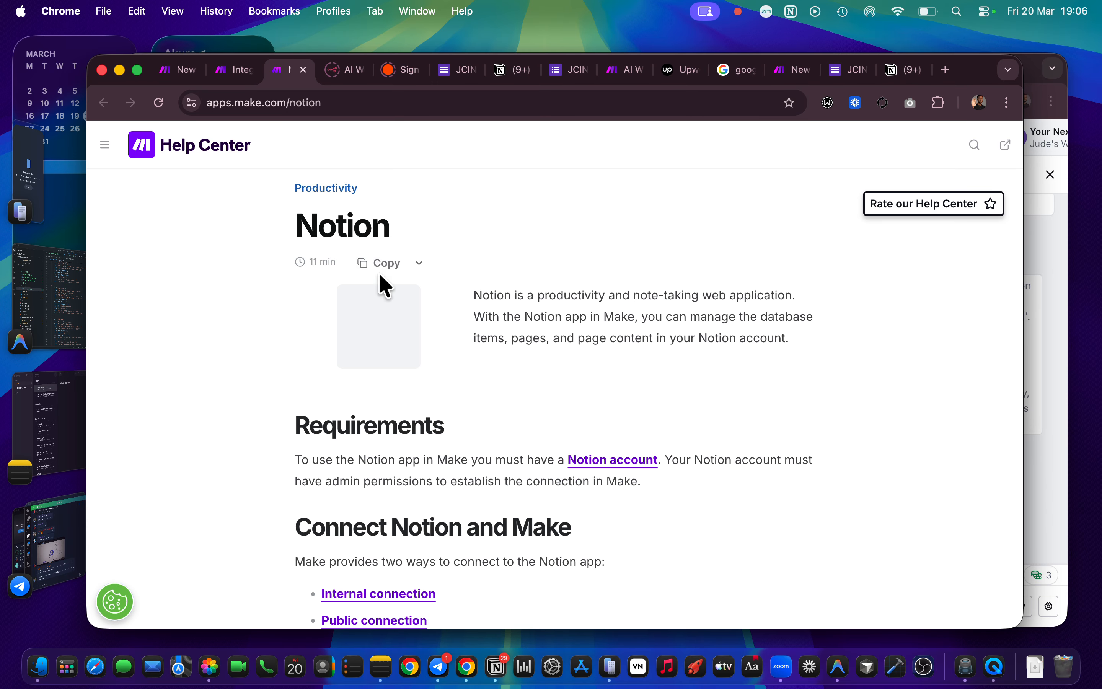
scroll(487, 385, "down", 5)
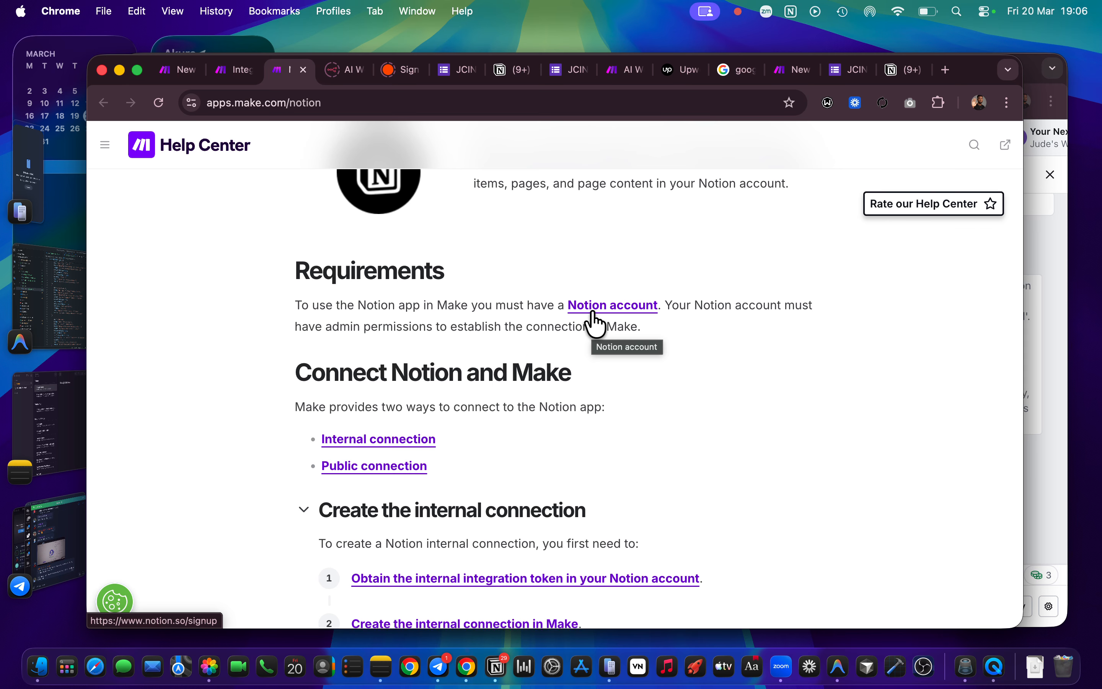
scroll(453, 388, "down", 3)
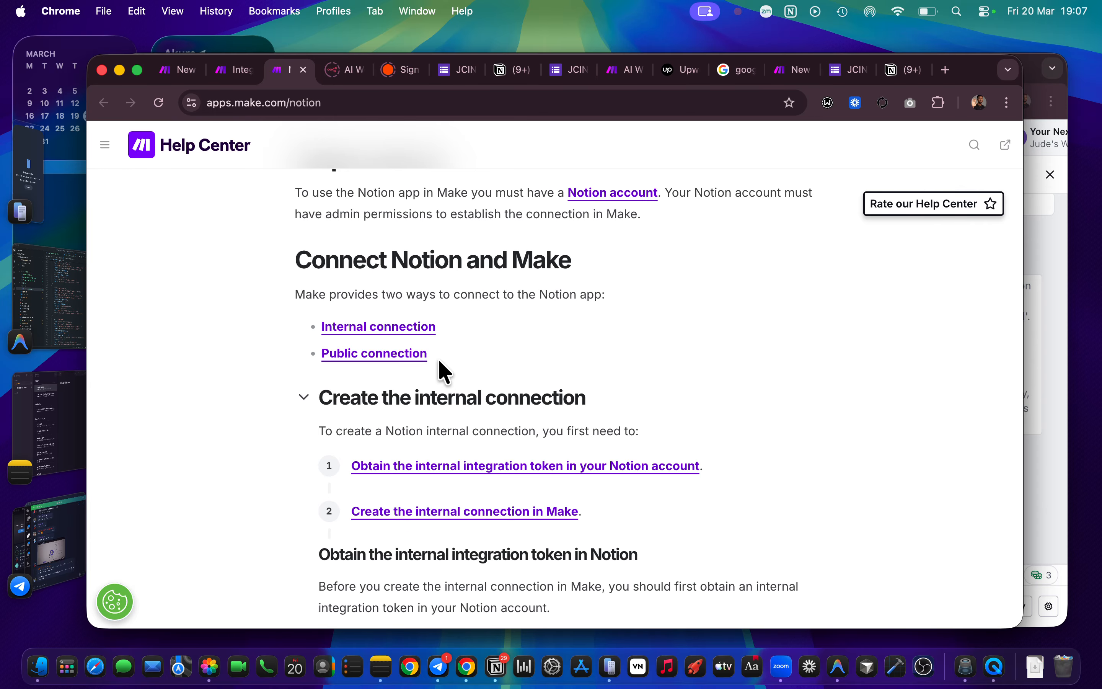
scroll(482, 388, "down", 5)
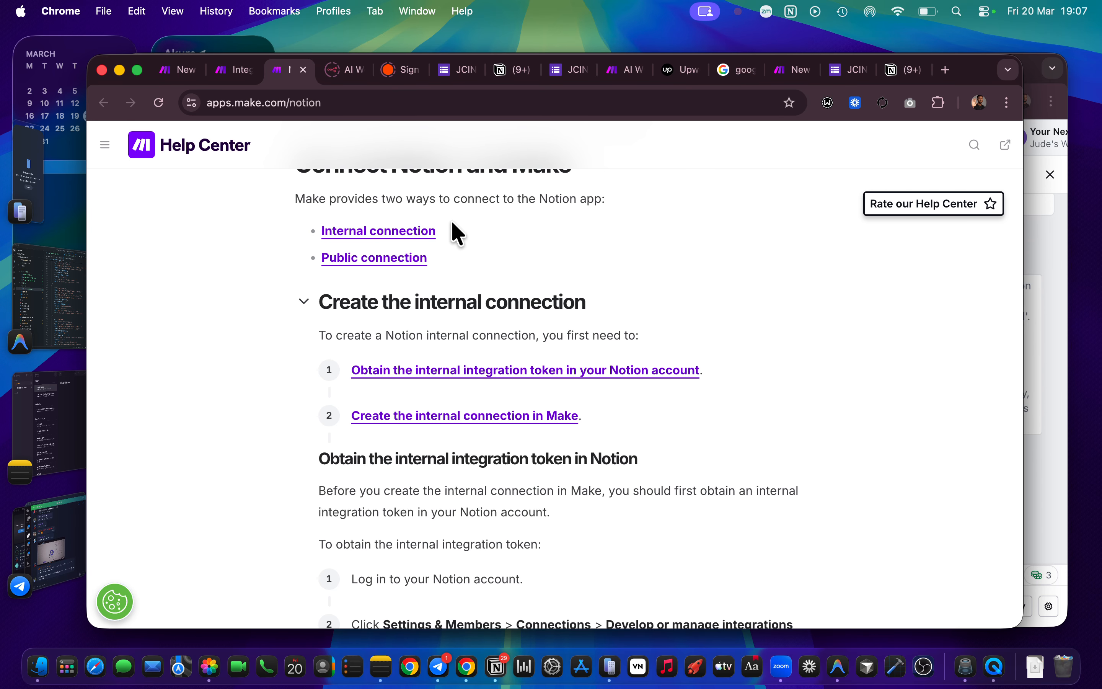
Step: Open a new connection form for the Notion module, view the connection types, and compare them with the Help Center's connection instructions
left_click(230, 72)
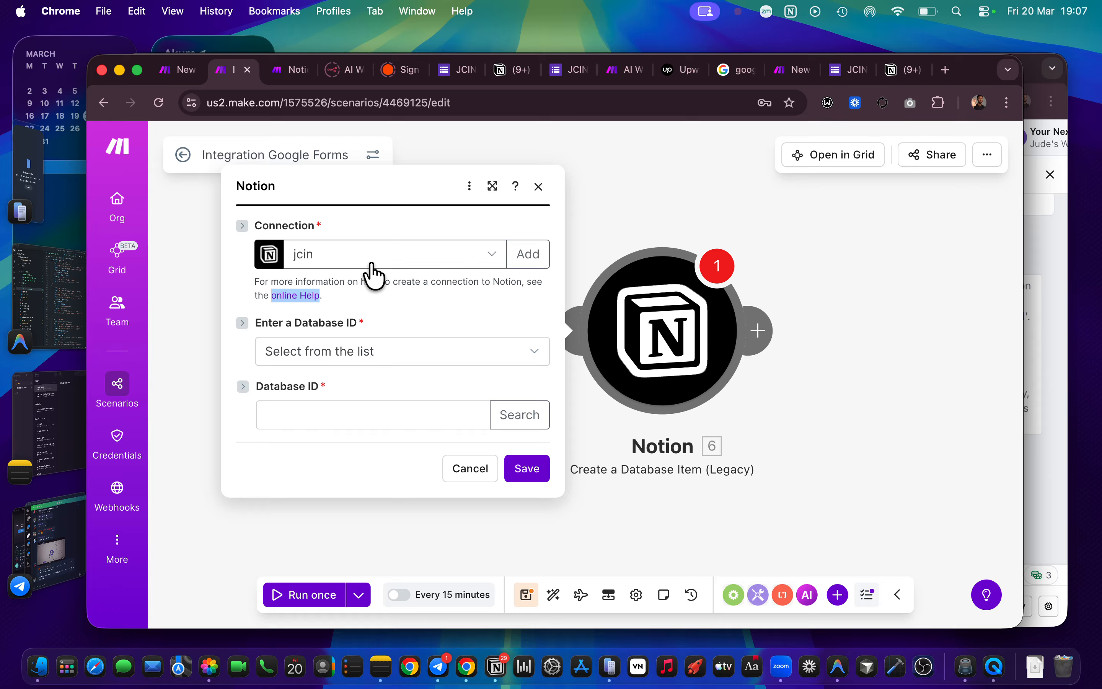
left_click(539, 264)
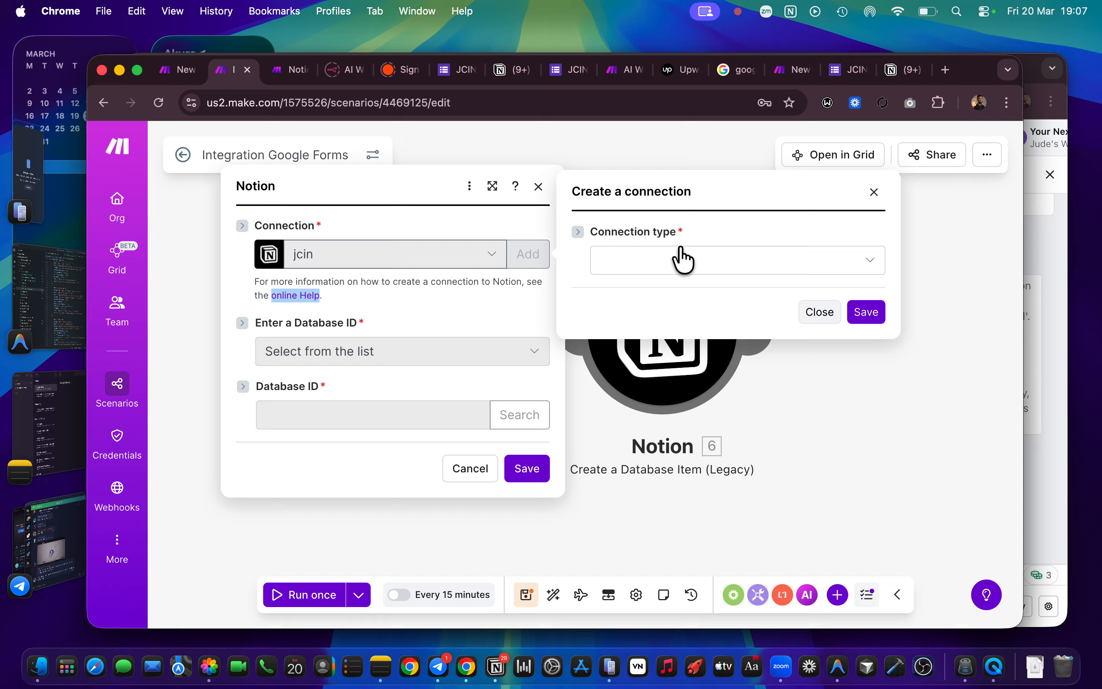
left_click(687, 266)
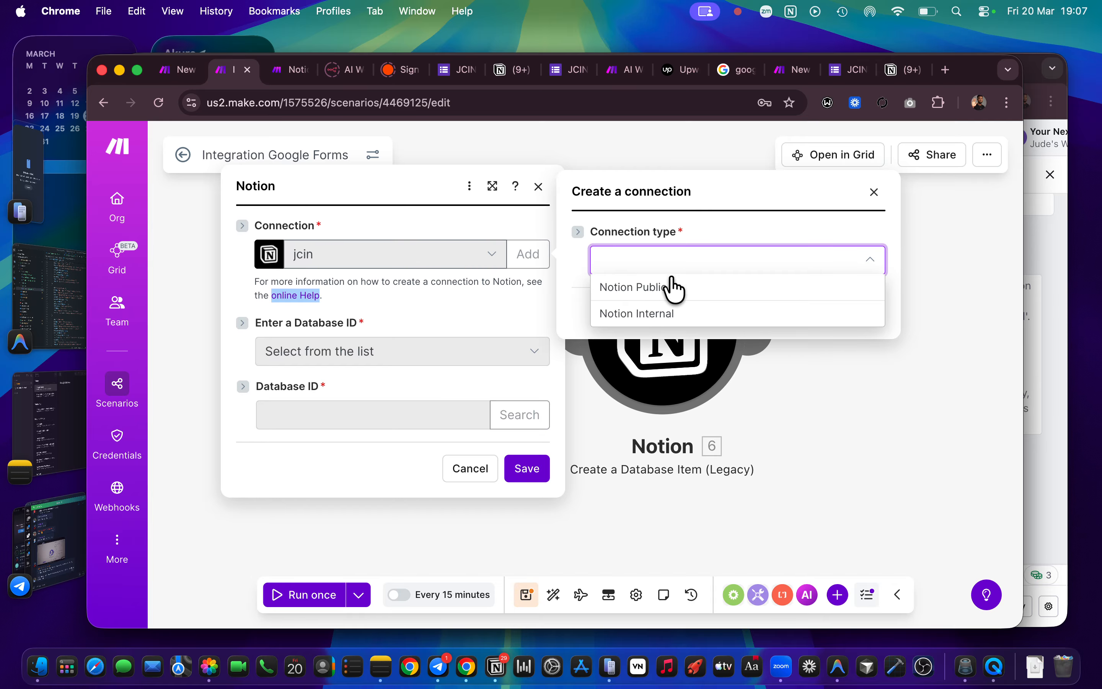
left_click(286, 71)
scroll(407, 319, "up", 4)
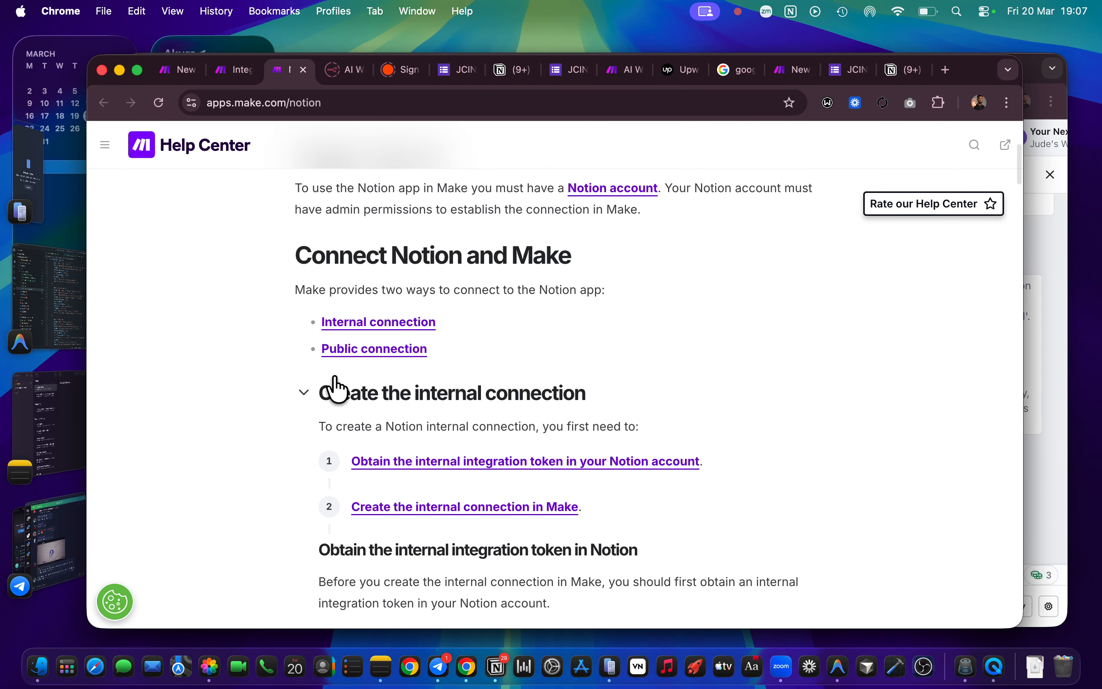
Step: Set the new connection's type to Notion Internal and check the Help Center's internal connection instructions
left_click(234, 71)
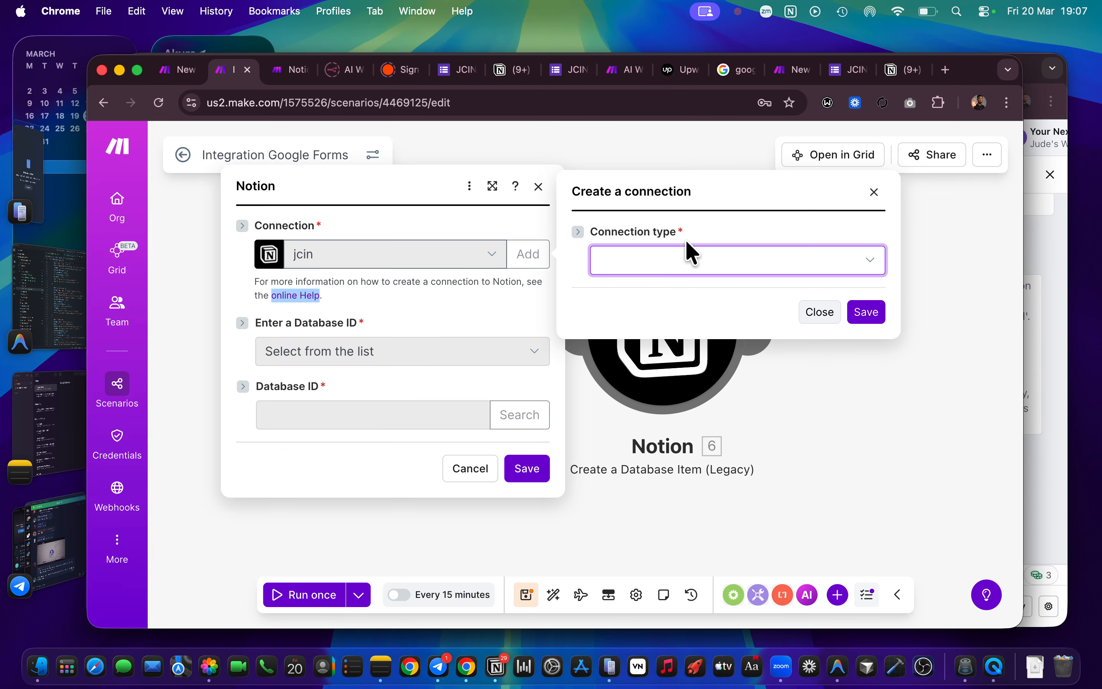
left_click(714, 282)
left_click(671, 316)
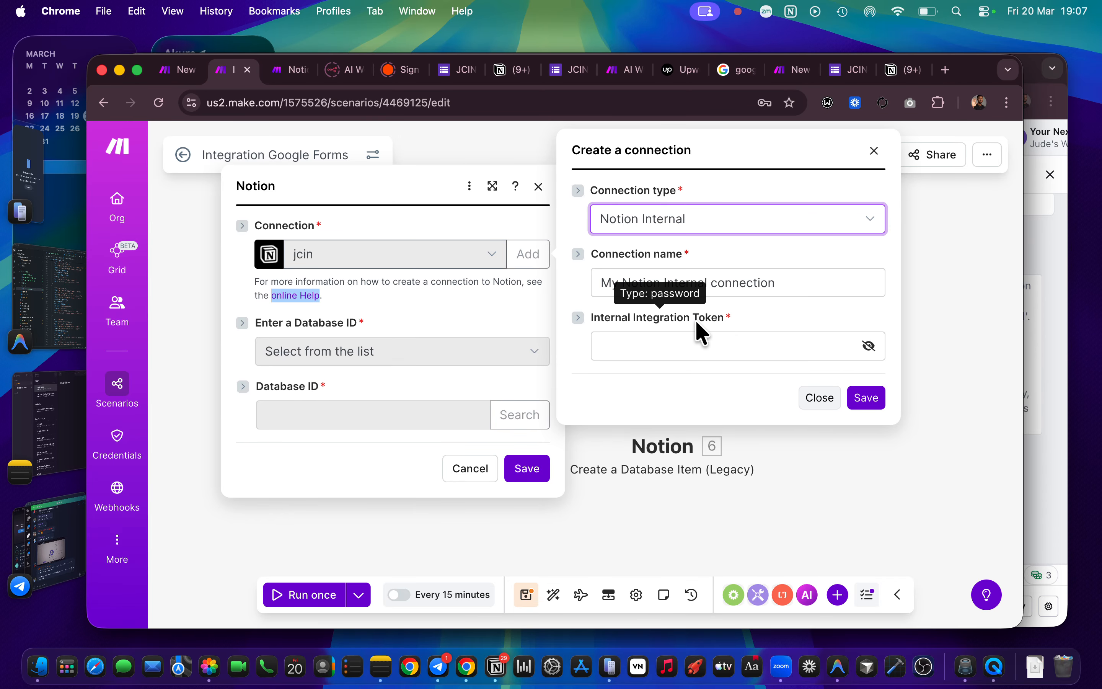
left_click(272, 72)
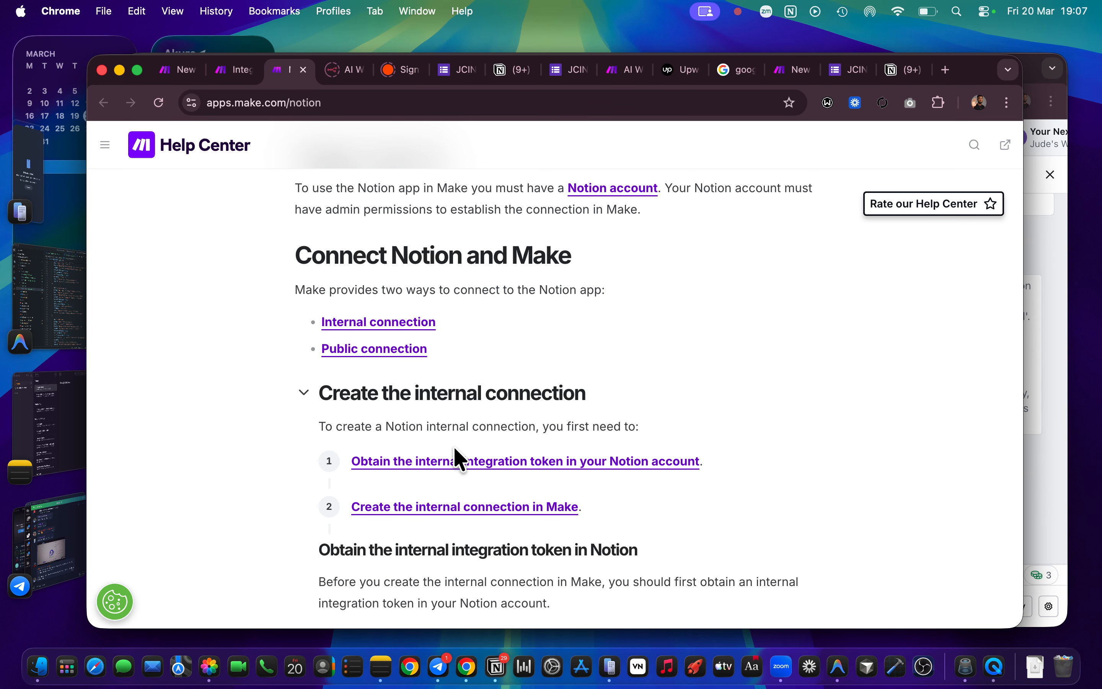
Step: Name the new Notion connection jcin2 and go to its Internal Integration Token field
left_click(236, 71)
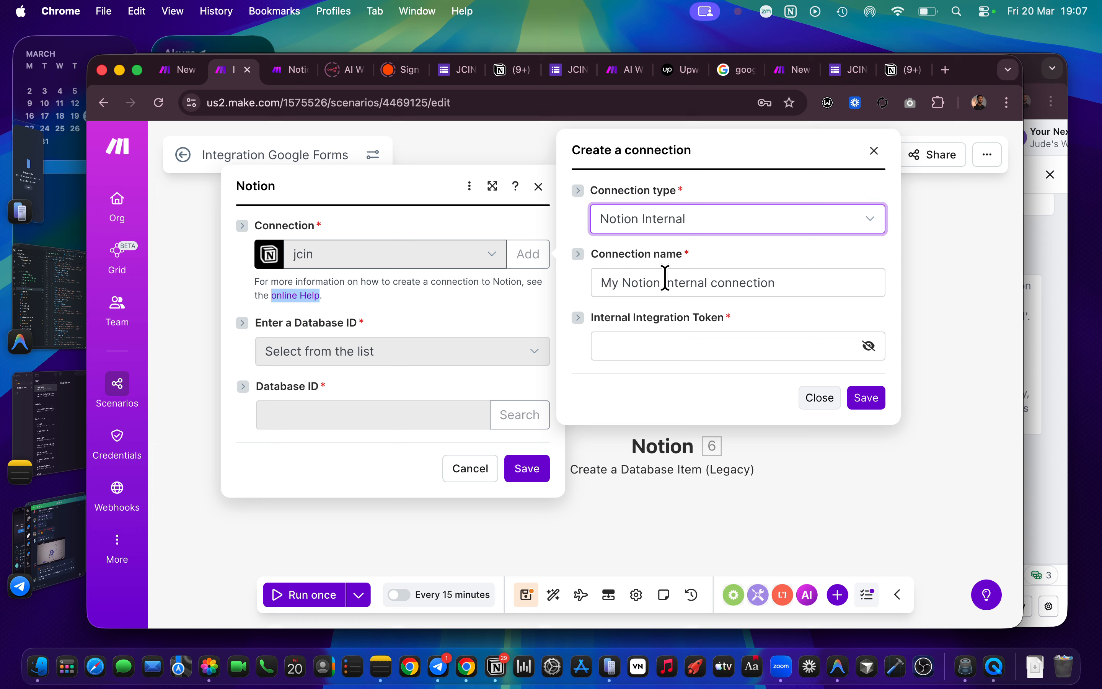
left_click(810, 292)
left_click_drag(811, 292, 600, 283)
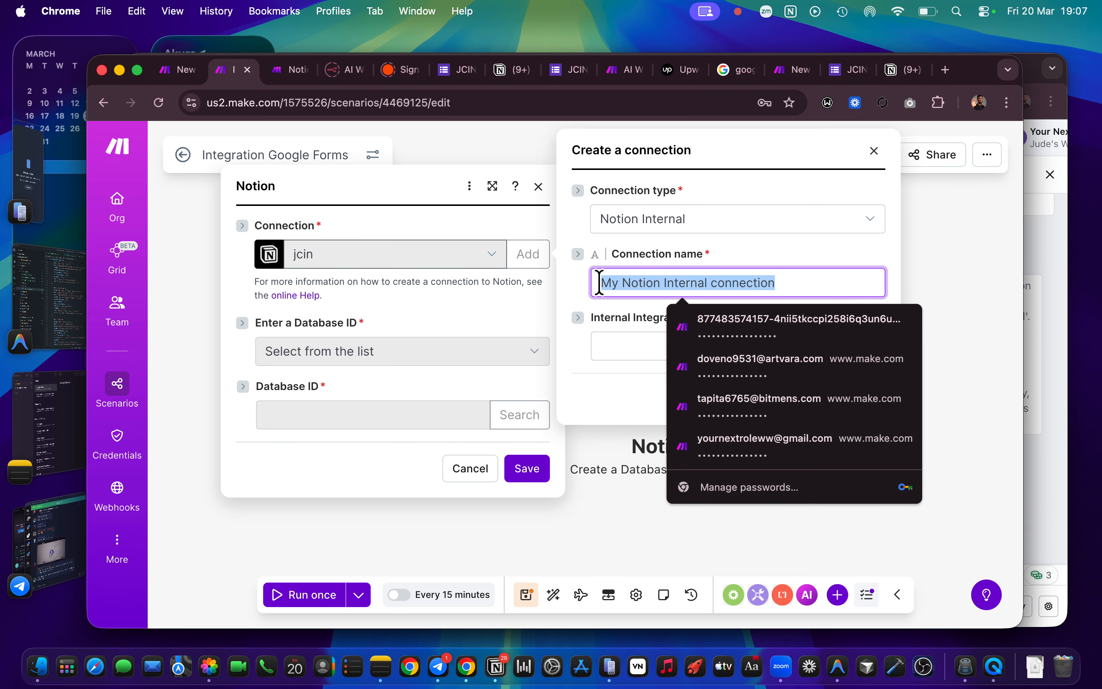
type("jcin2")
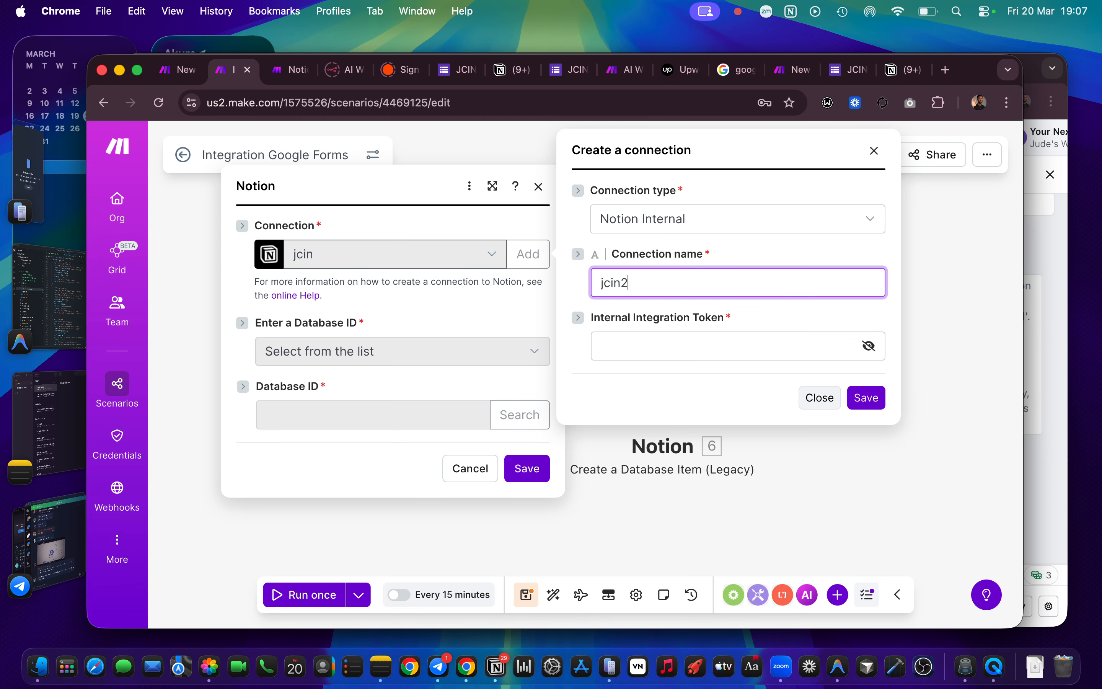
left_click(693, 345)
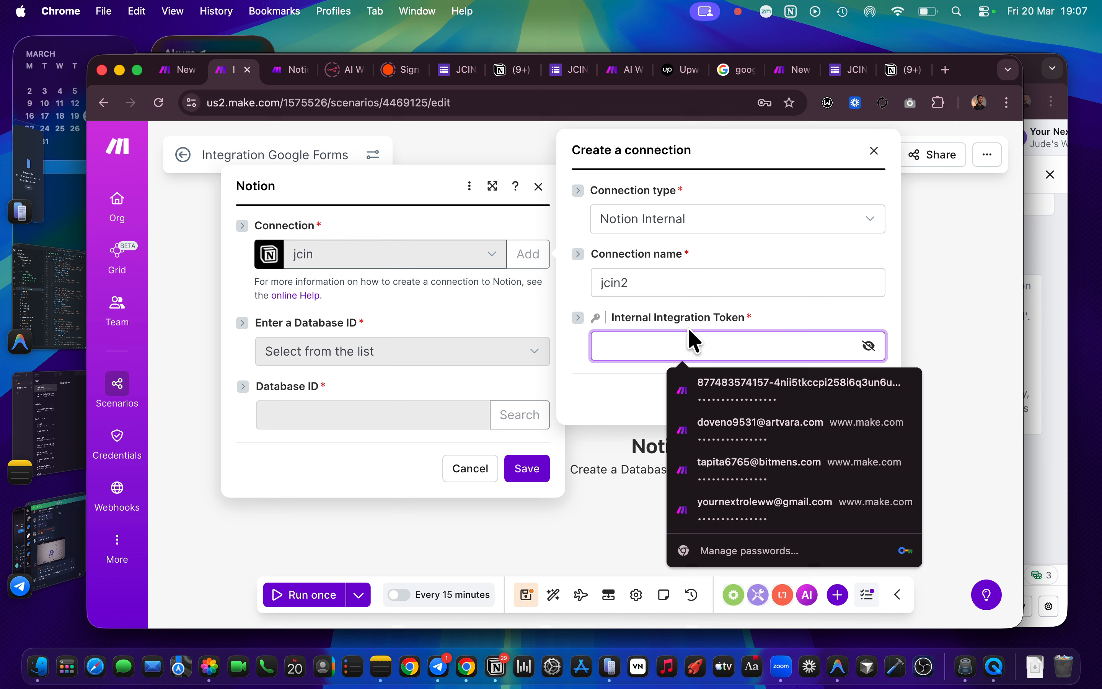
Step: Read the Help Center's instructions for obtaining the internal integration token in Notion
left_click(290, 69)
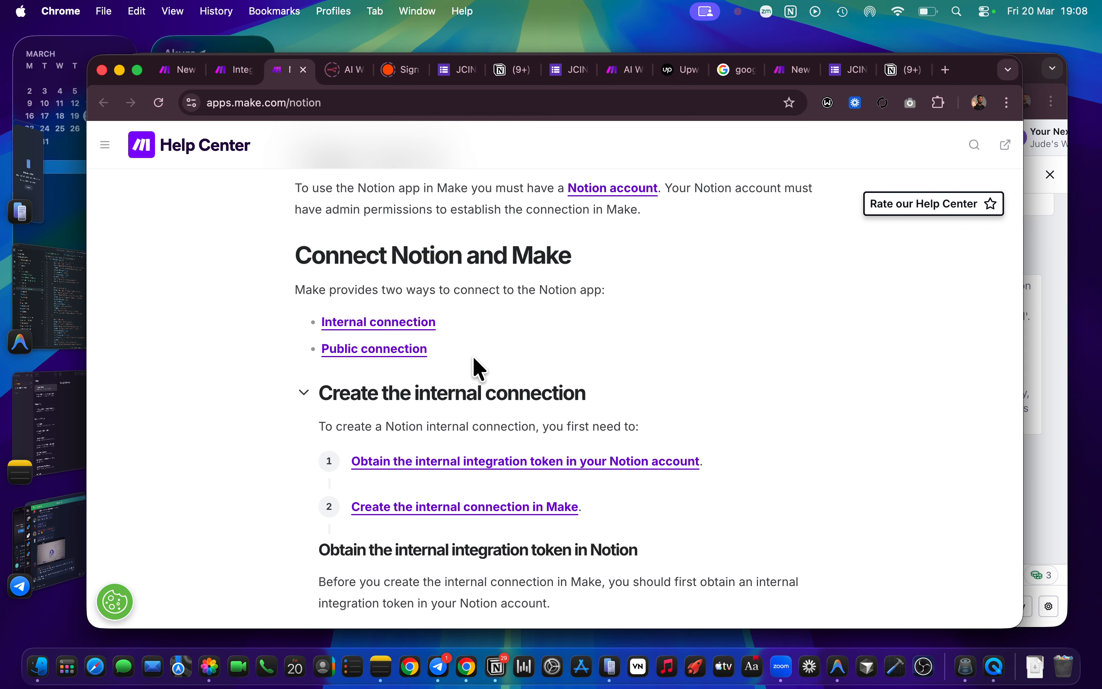
scroll(524, 412, "down", 5)
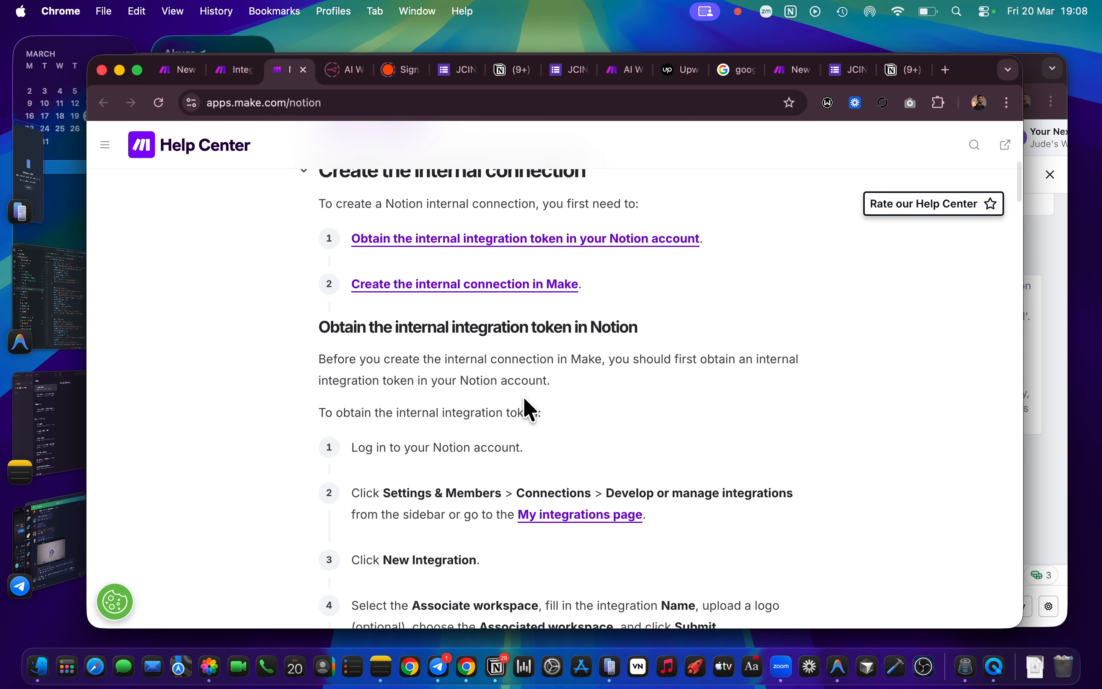
scroll(524, 407, "down", 2)
scroll(423, 316, "down", 3)
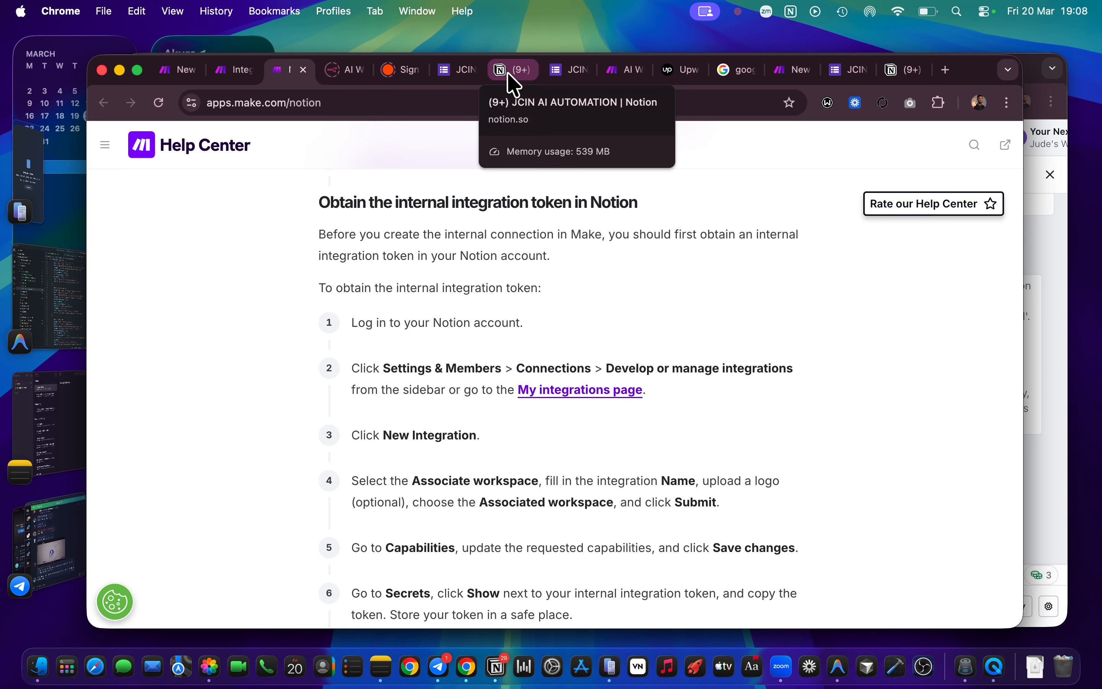
Step: Place the JCIN AI AUTOMATION Notion tab directly after the Help Center tab and compare the two pages
left_click_drag(511, 77, 342, 78)
left_click(286, 70)
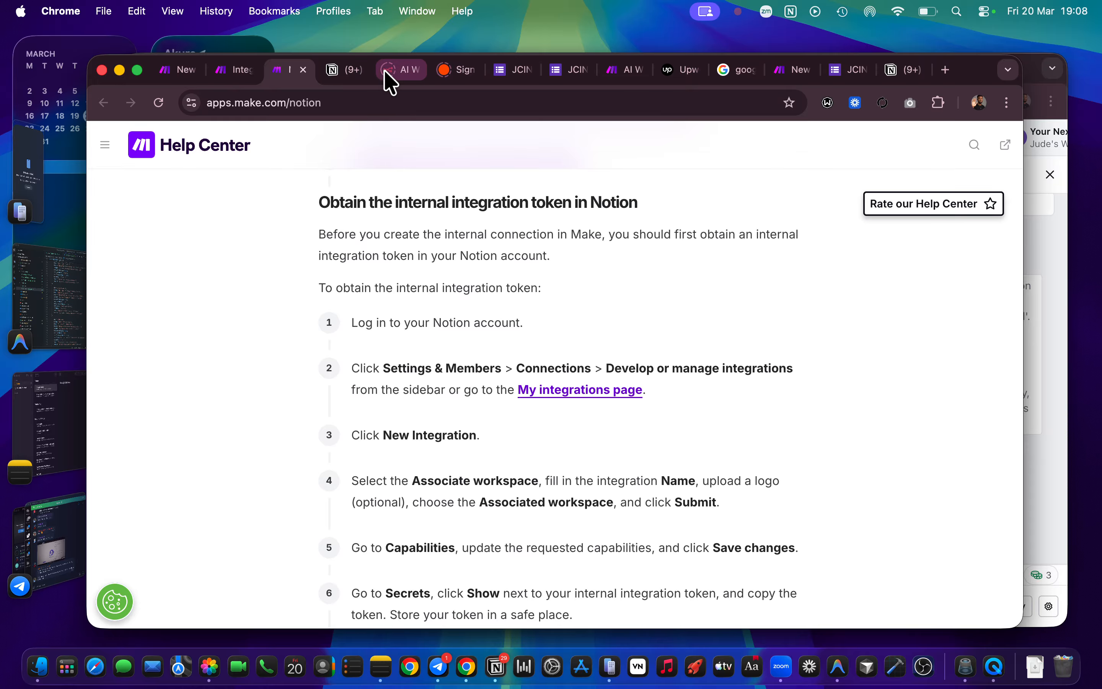
left_click(355, 74)
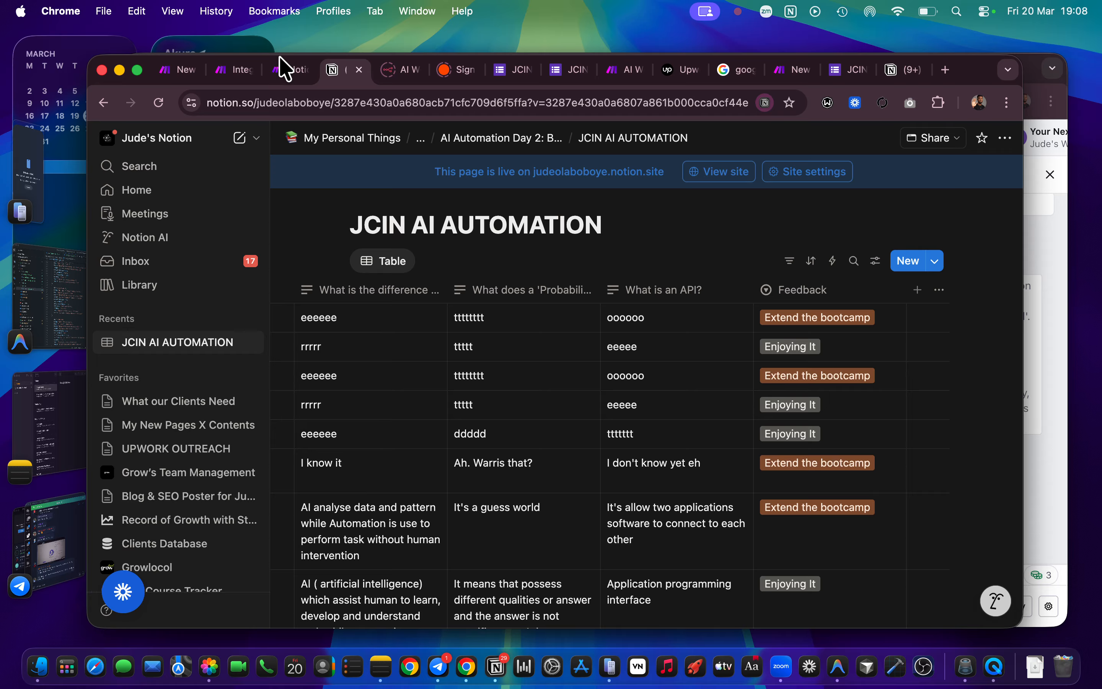
left_click(282, 68)
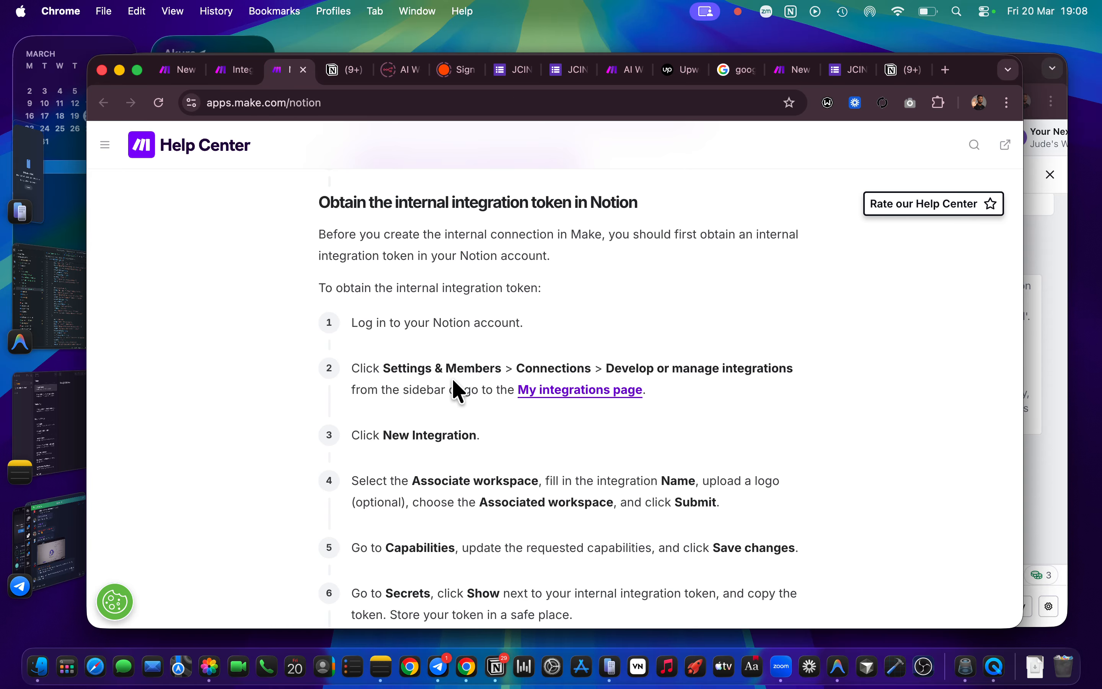
Step: Open the Notion workspace's settings, check the Help Center's path to the integrations, and show the account's Connections page
left_click(342, 73)
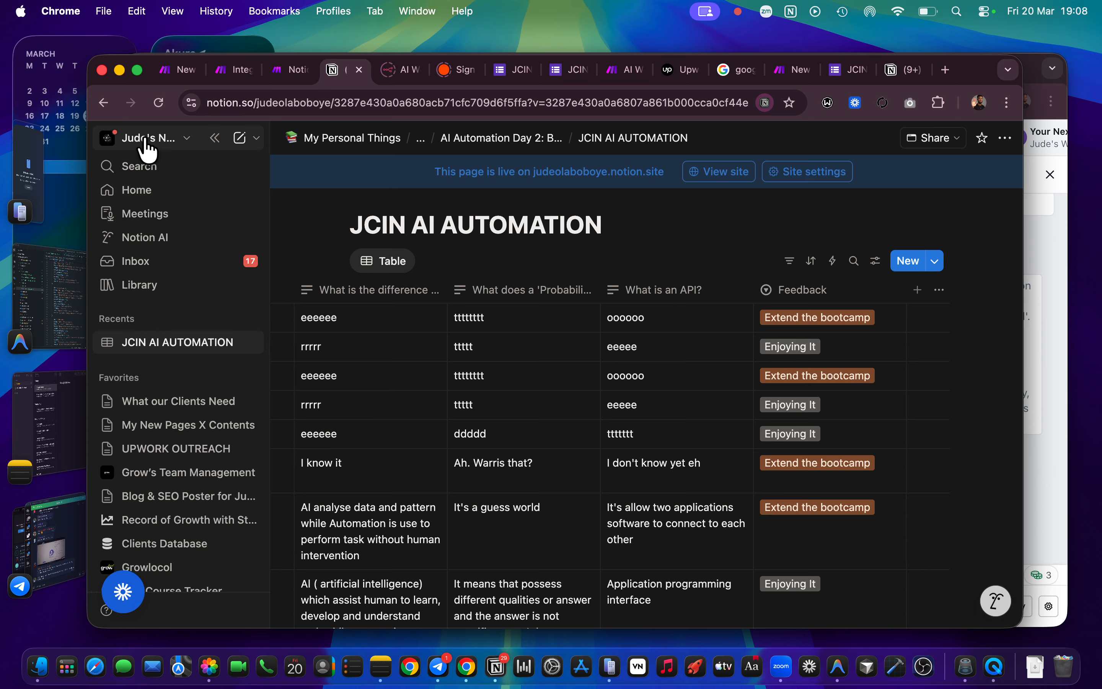
left_click(189, 149)
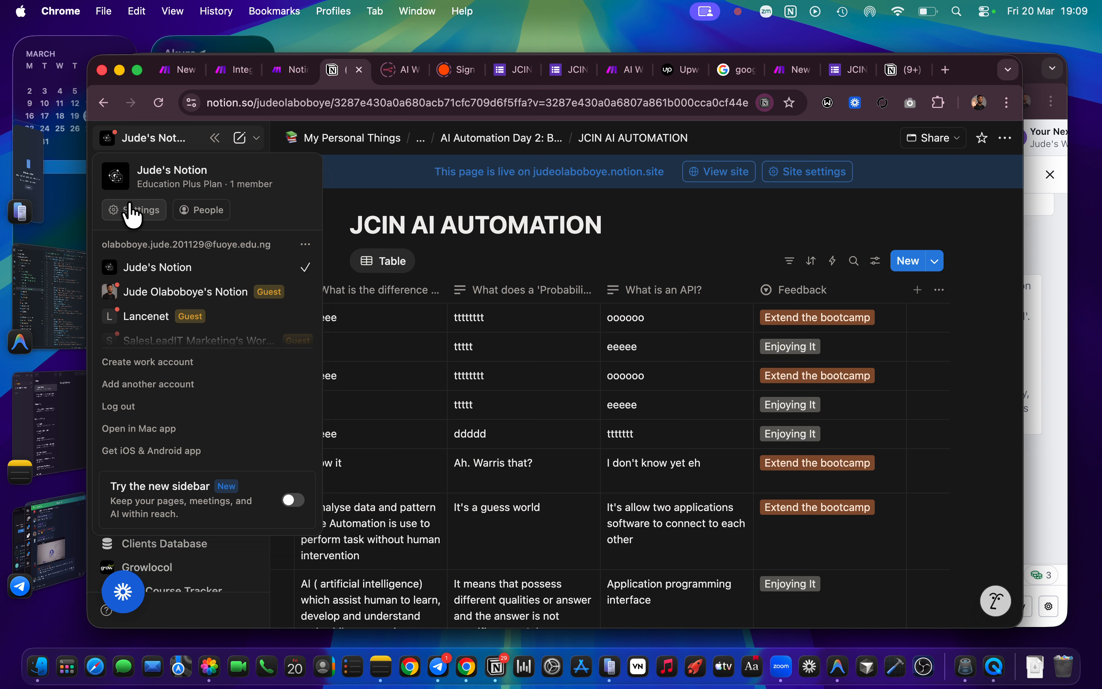
left_click(141, 210)
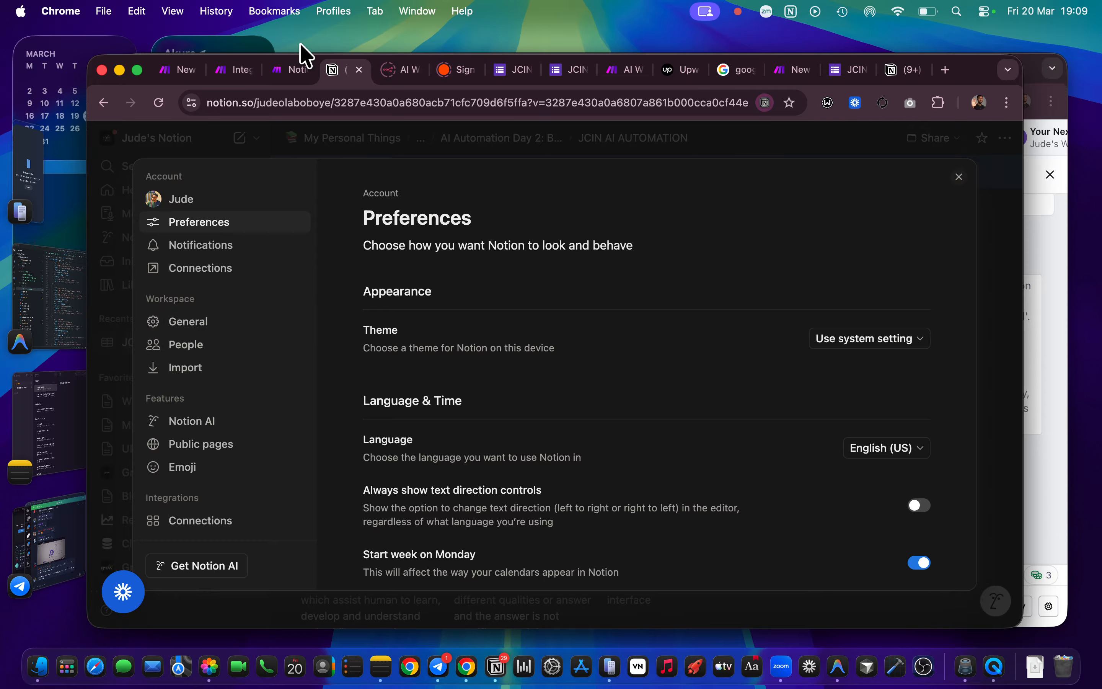
left_click(290, 71)
scroll(463, 345, "down", 2)
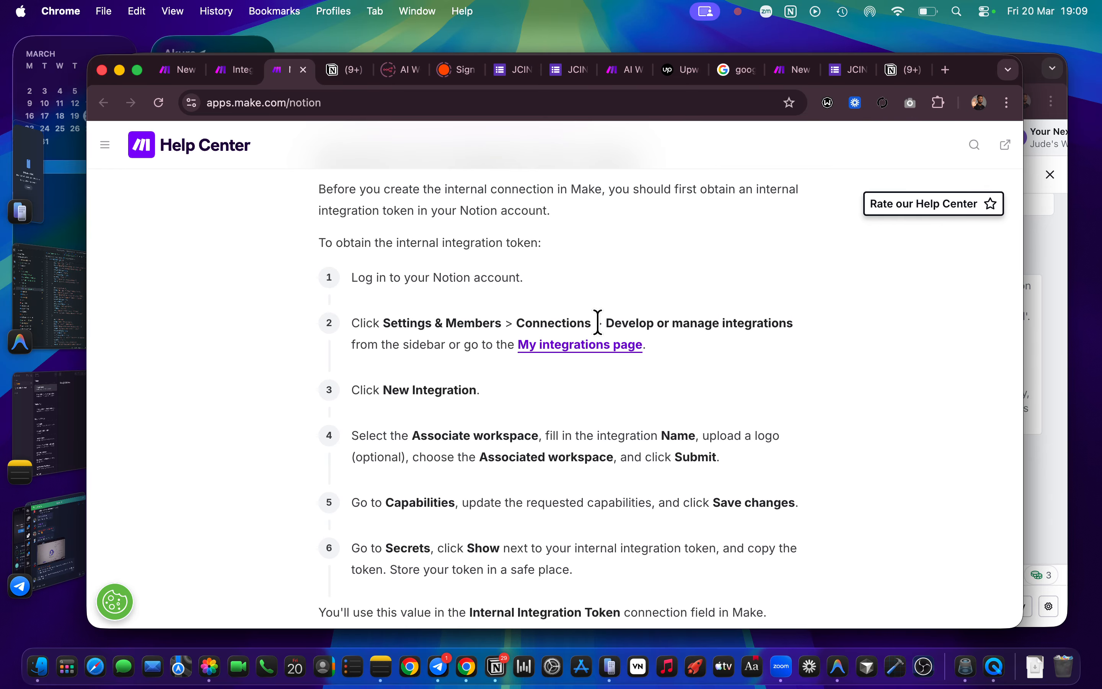
left_click(345, 69)
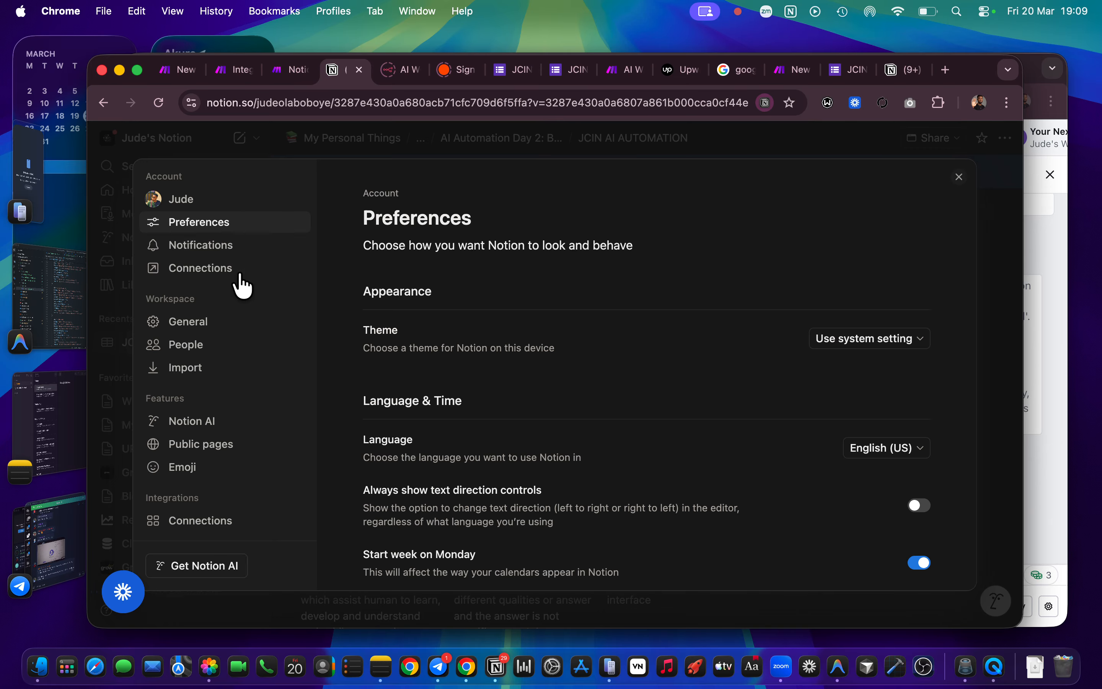
left_click(232, 279)
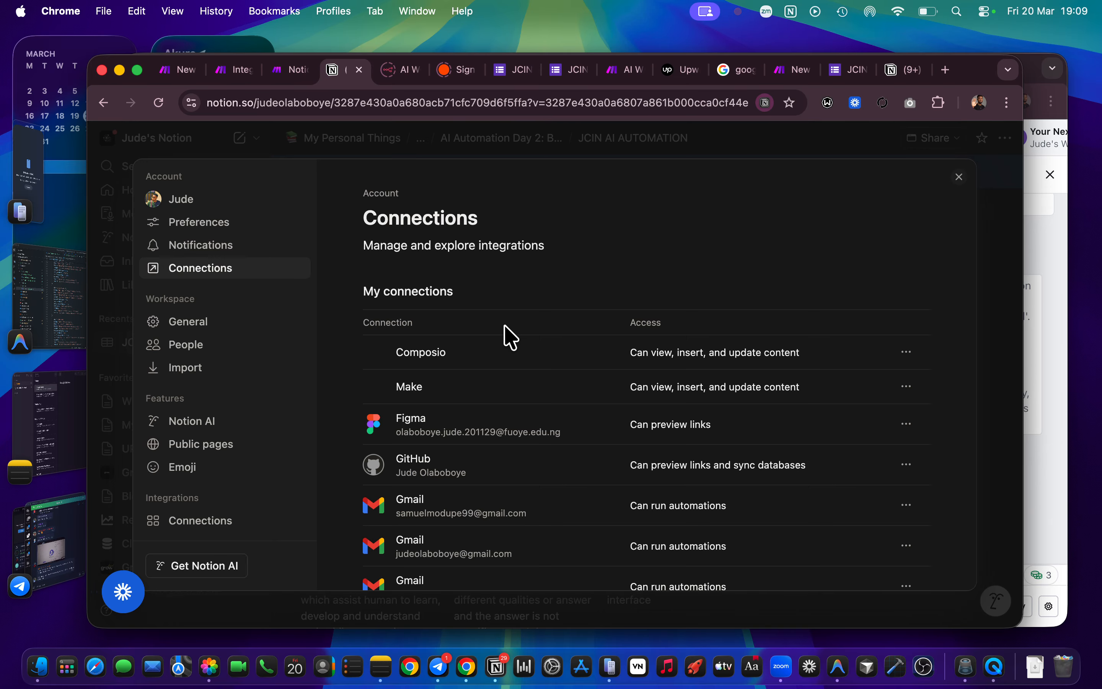
Step: Open Notion's Develop or manage integrations page from the Connections settings, and return to the Help Center's token instructions
left_click(282, 69)
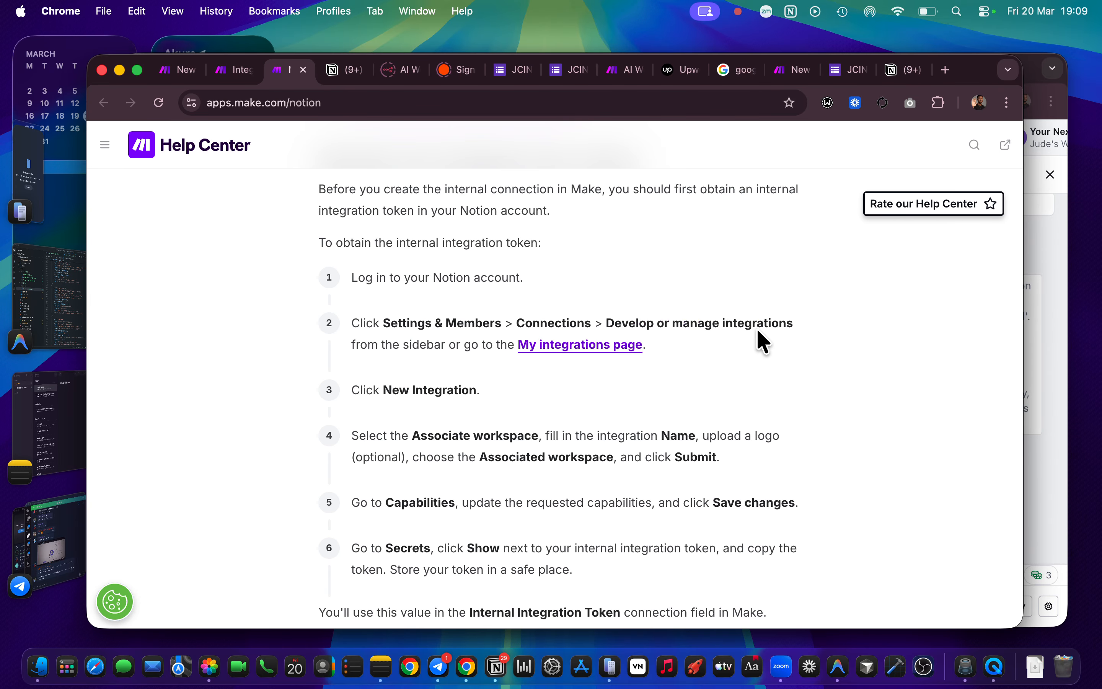
left_click(340, 72)
scroll(451, 313, "down", 3)
scroll(455, 315, "down", 7)
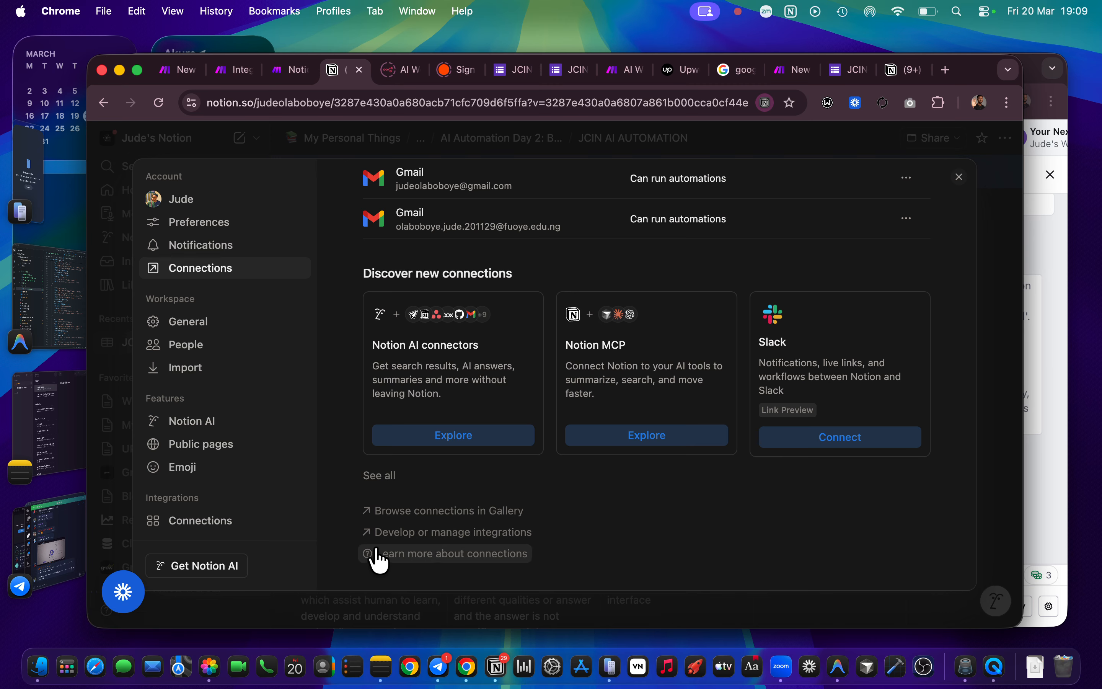
left_click(467, 532)
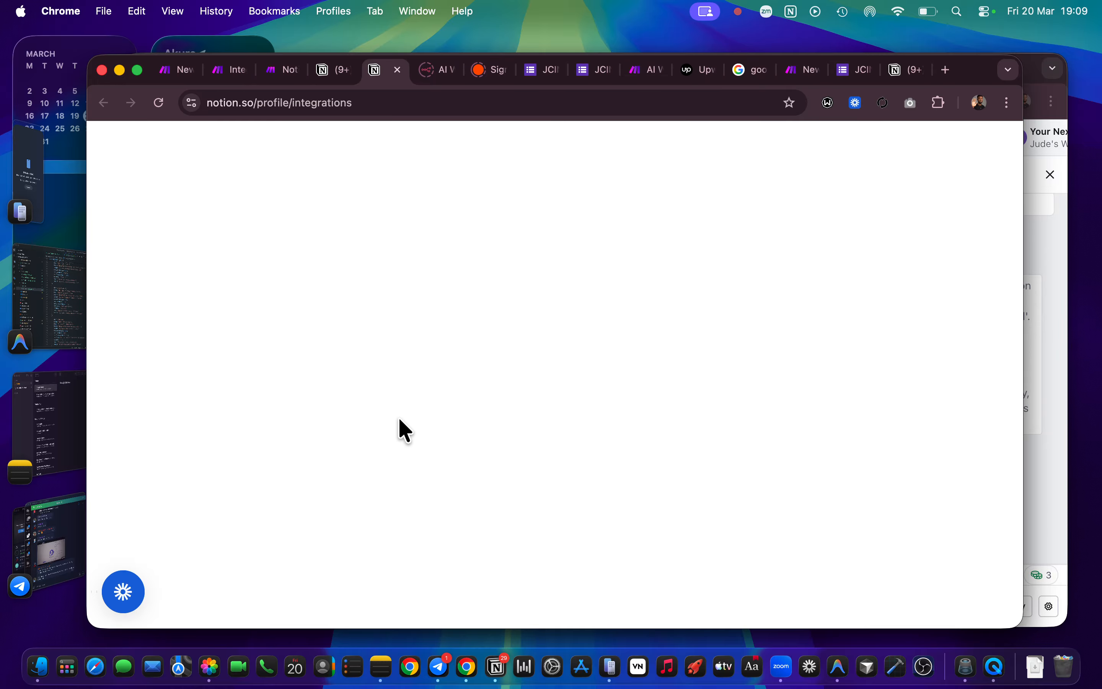
left_click(276, 73)
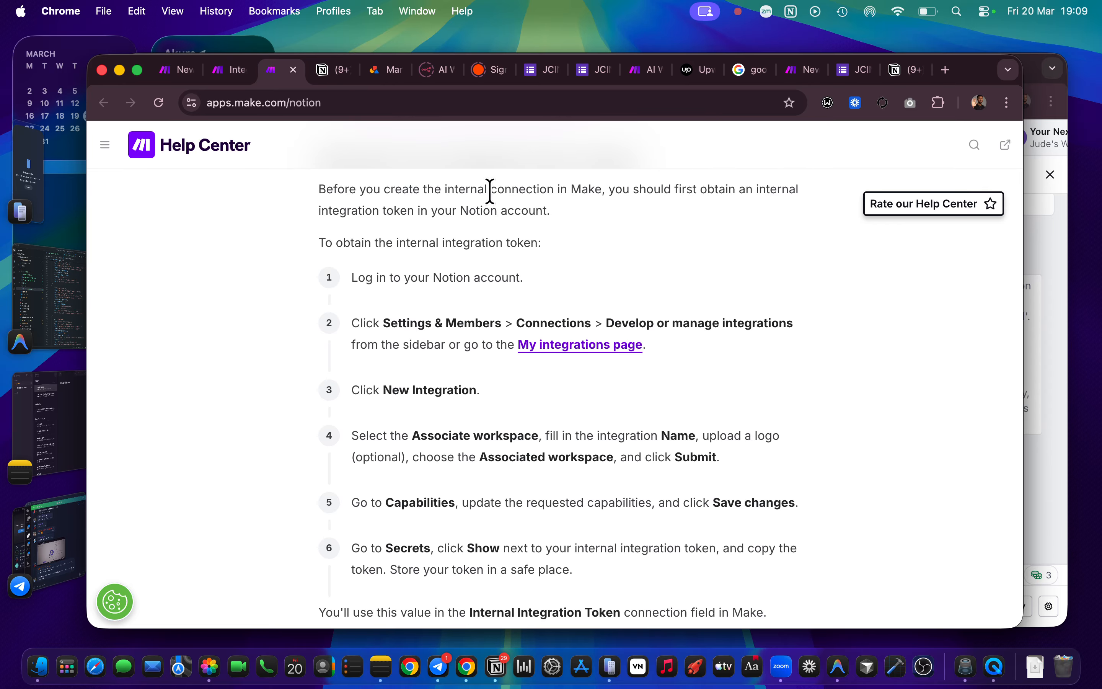
Step: Switch to Notion's internal integrations page and filter the list to the personal workspace
left_click(319, 74)
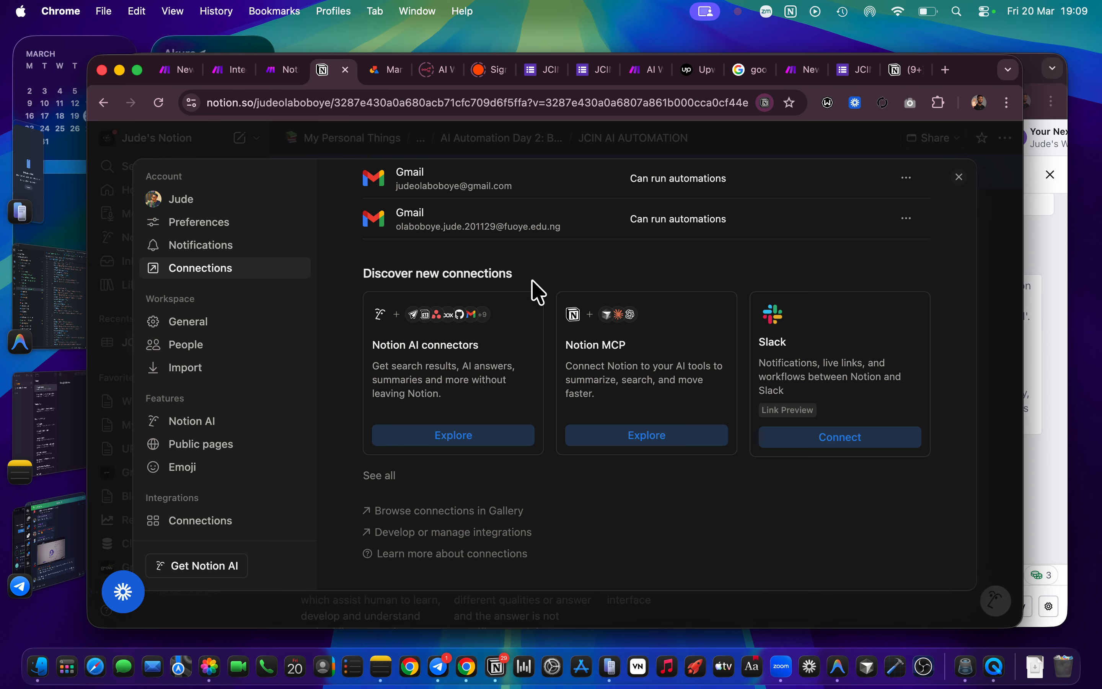
left_click(390, 72)
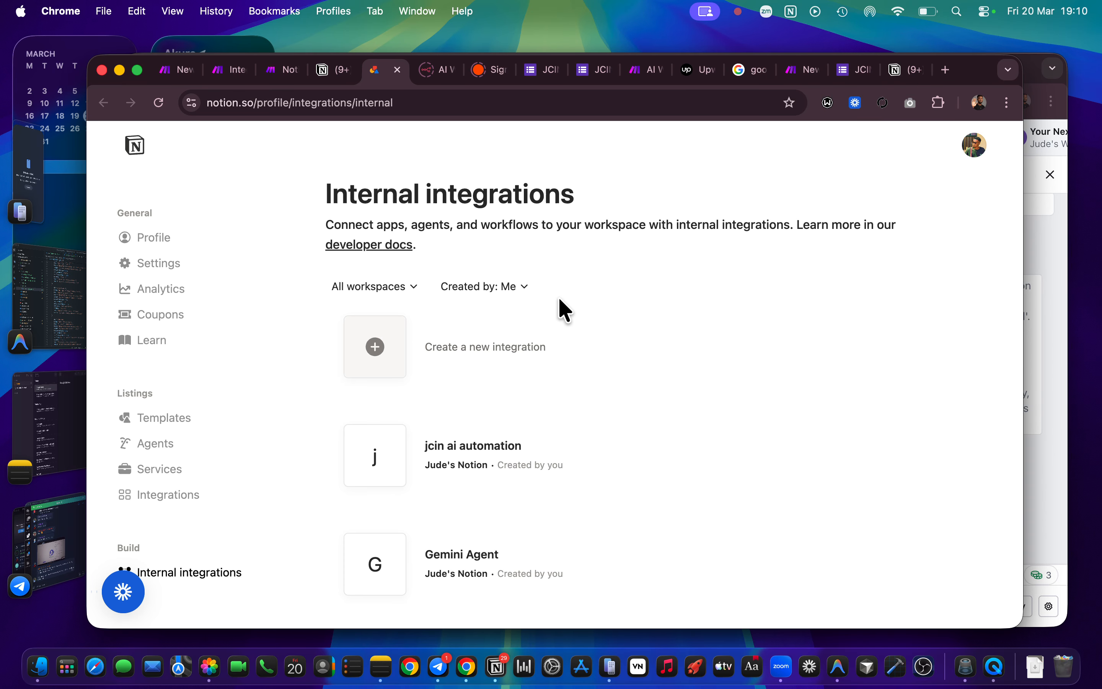
left_click(407, 288)
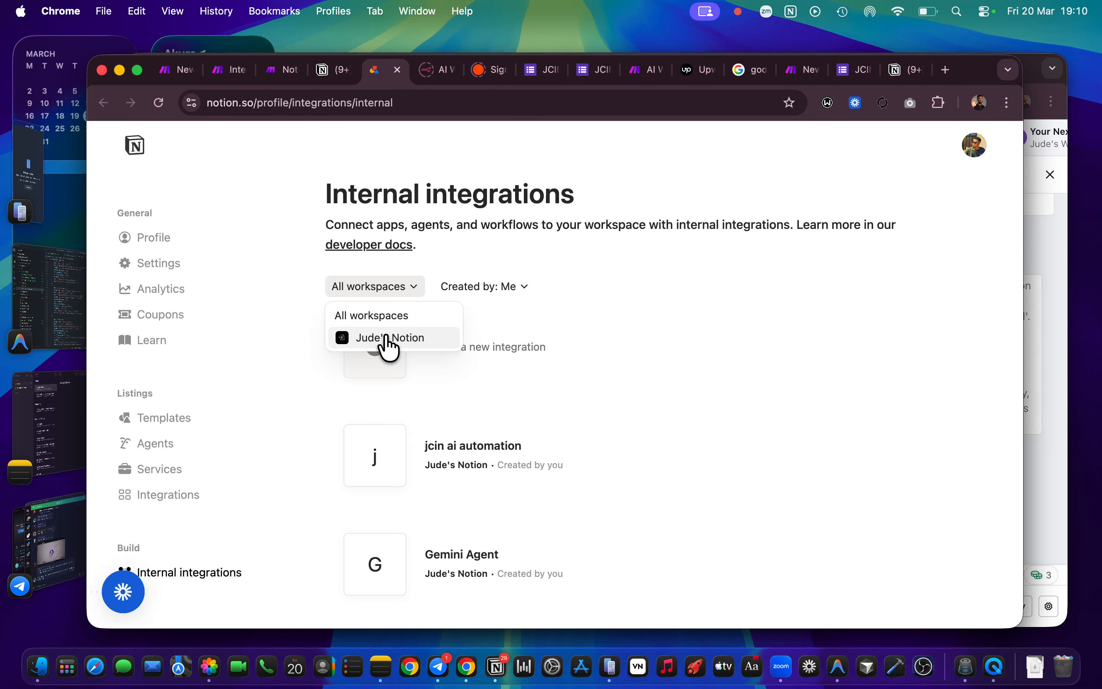
left_click(389, 339)
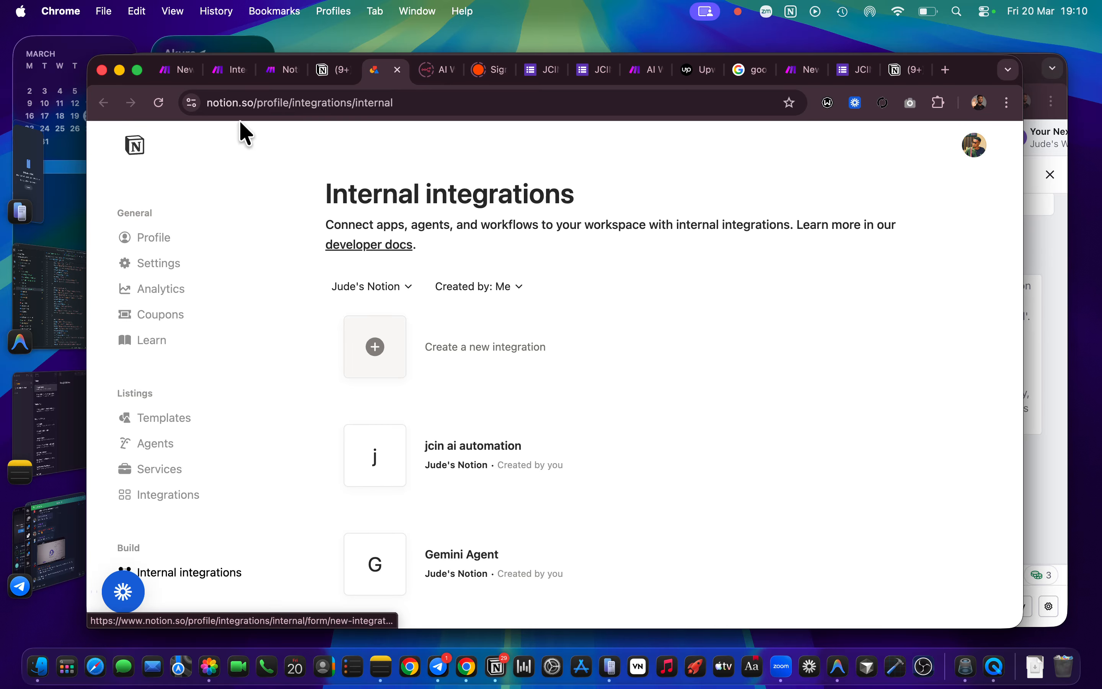
Step: Check the token instructions in the Make help article and start a new internal integration in Notion
left_click(273, 77)
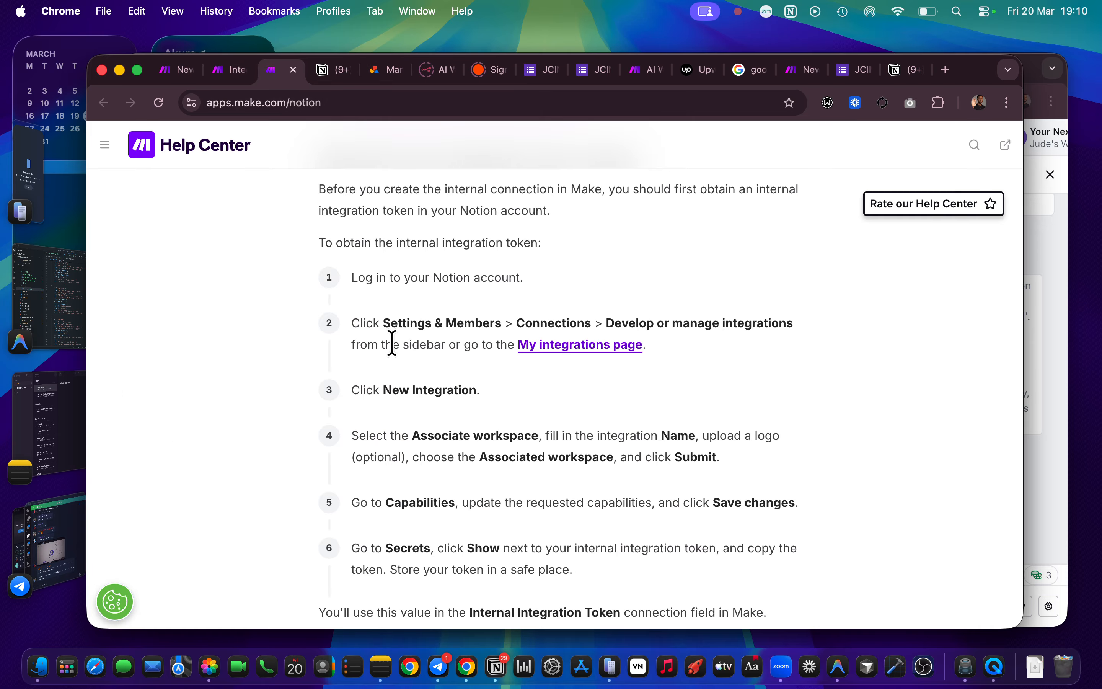
scroll(388, 345, "down", 2)
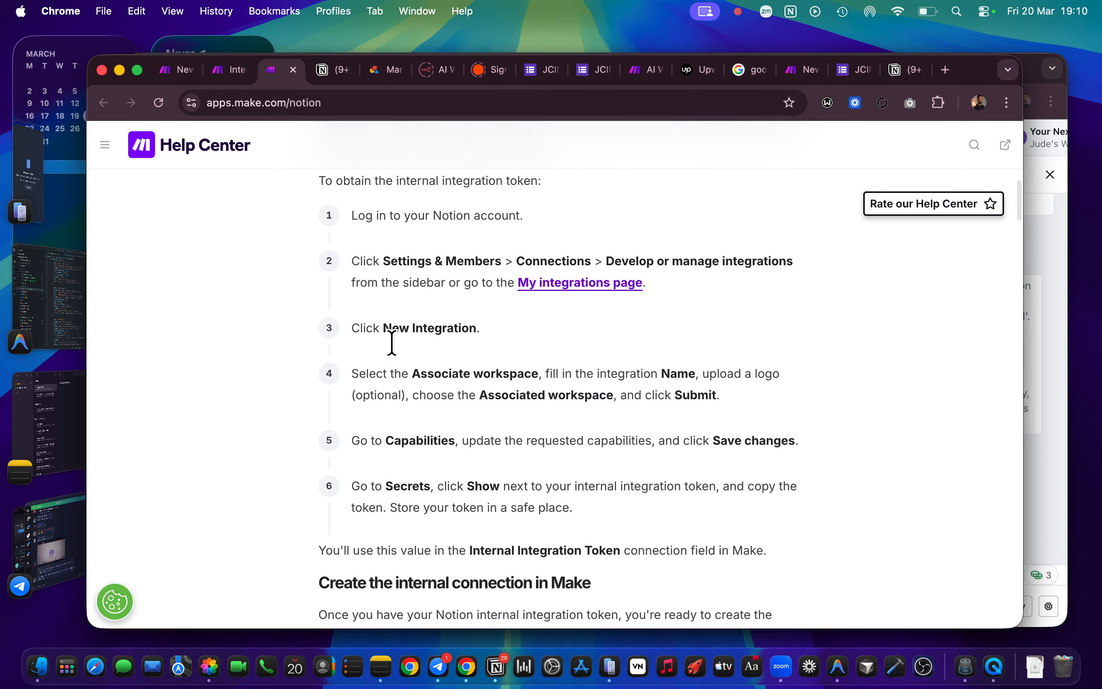
left_click(331, 71)
left_click(387, 70)
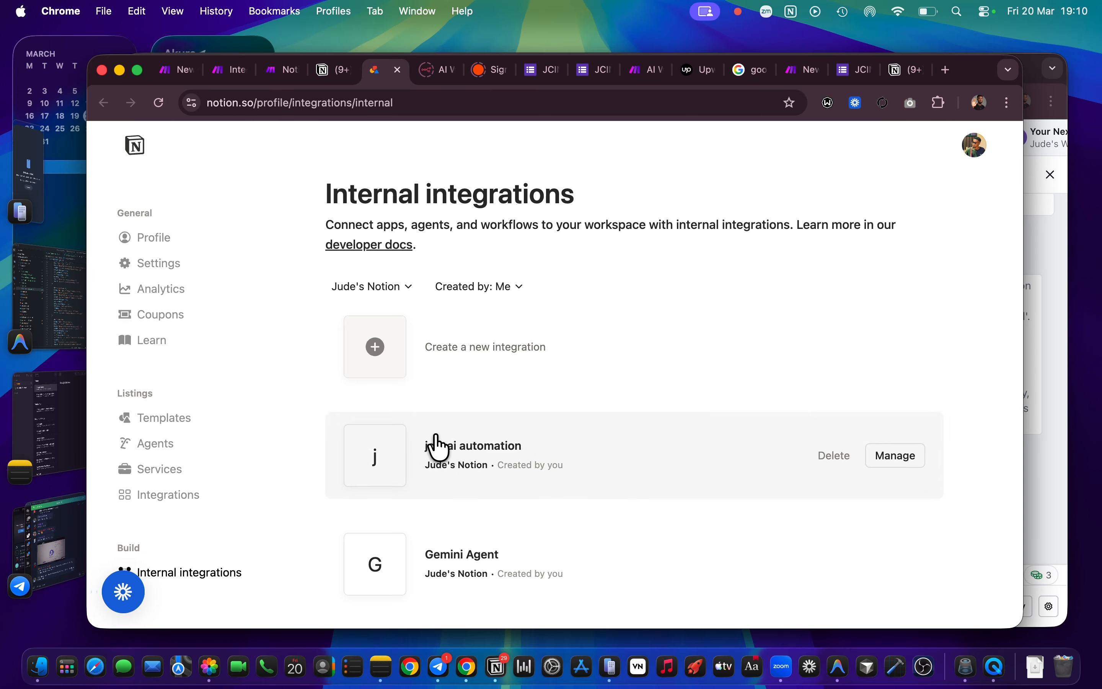
left_click(397, 351)
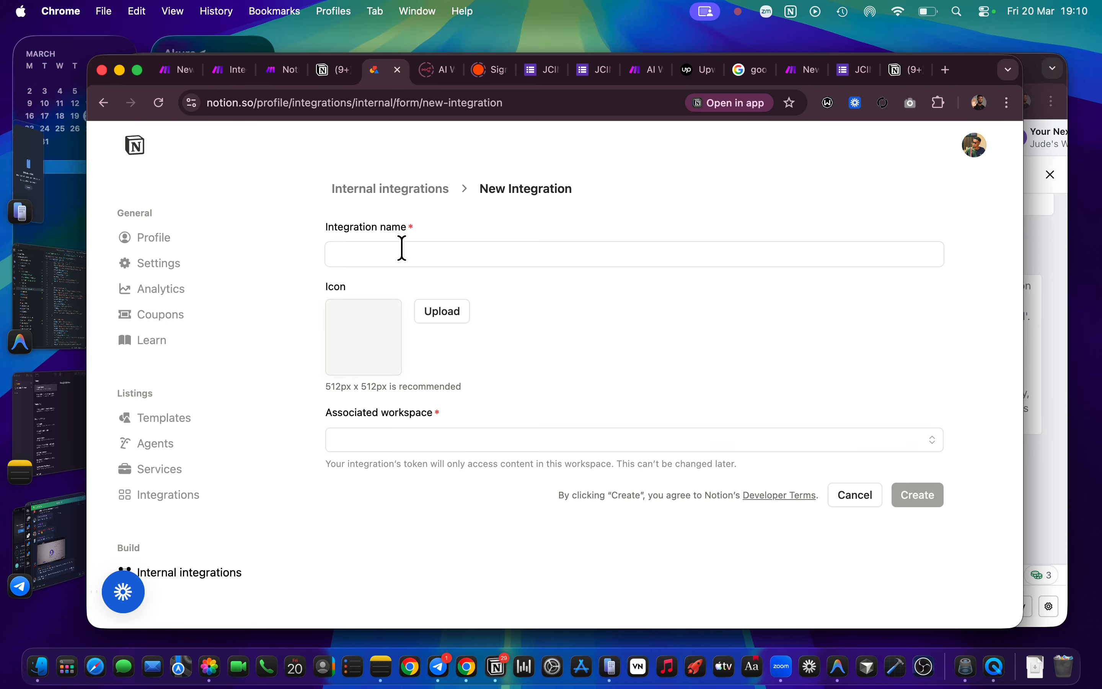
Step: Recheck the integration instructions in the Make help article and name the new Notion integration "jcin"
left_click(276, 72)
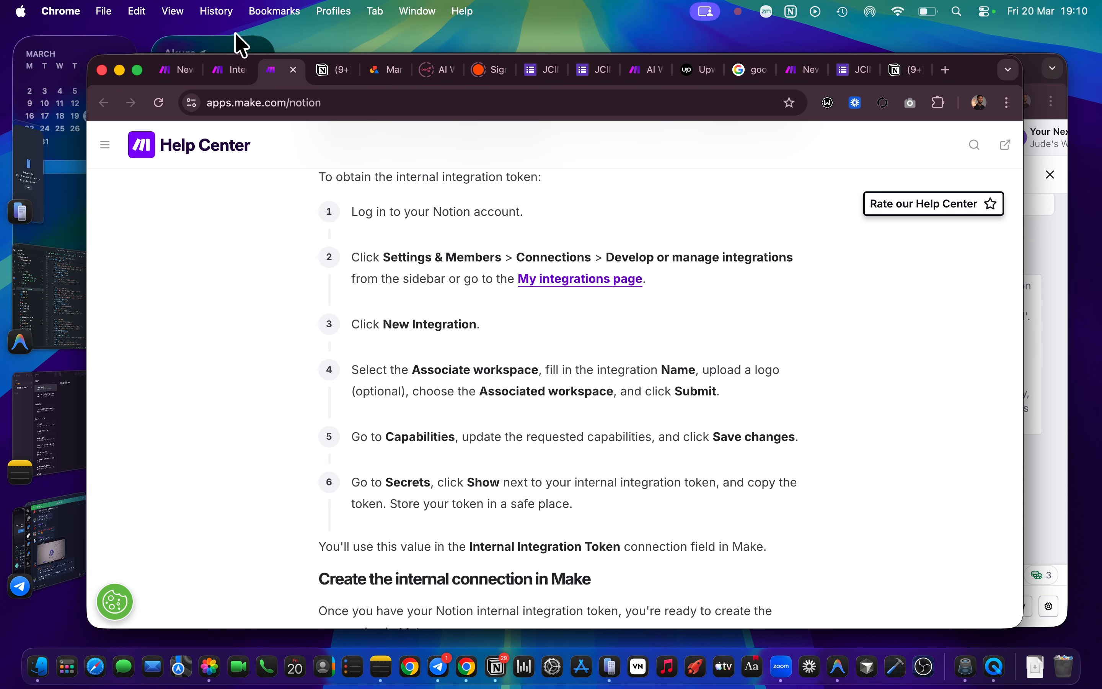
left_click(386, 73)
left_click(420, 261)
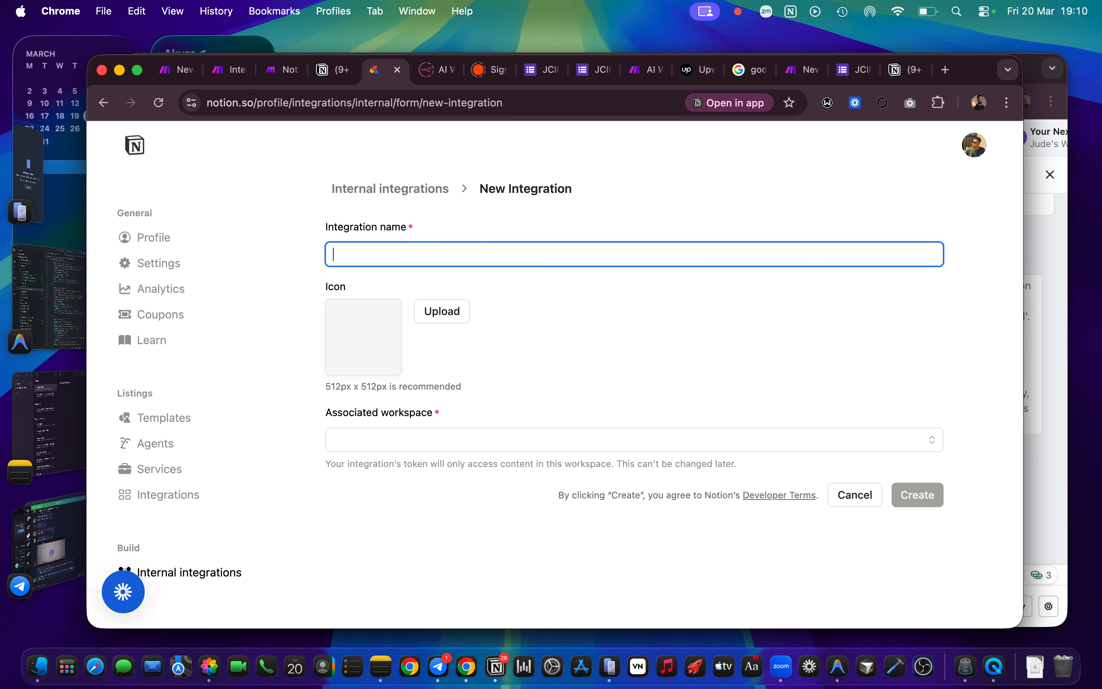
type("jic")
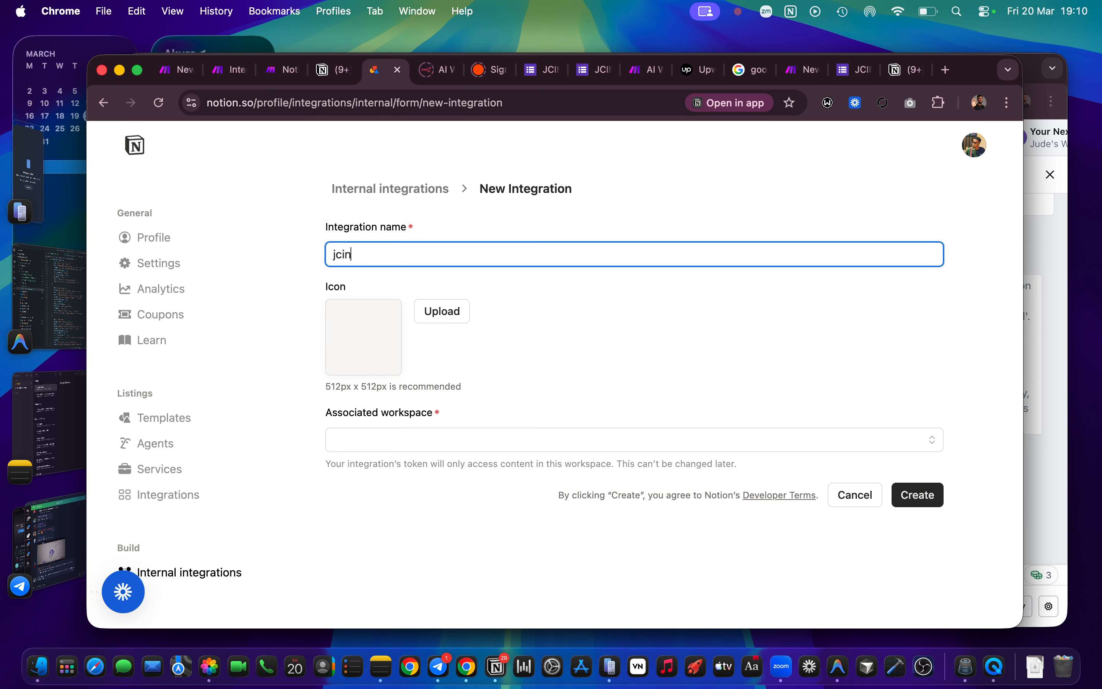
type("n")
Step: Create the integration with the personal Notion workspace as its associated workspace and open its configuration settings
left_click(416, 449)
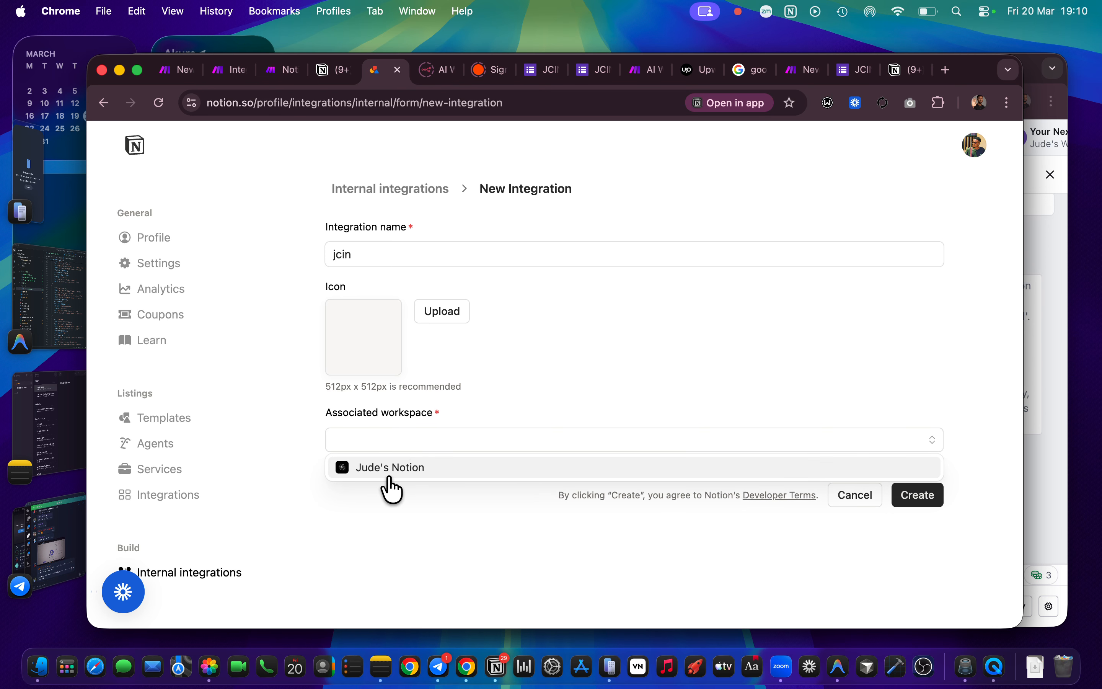
left_click(394, 479)
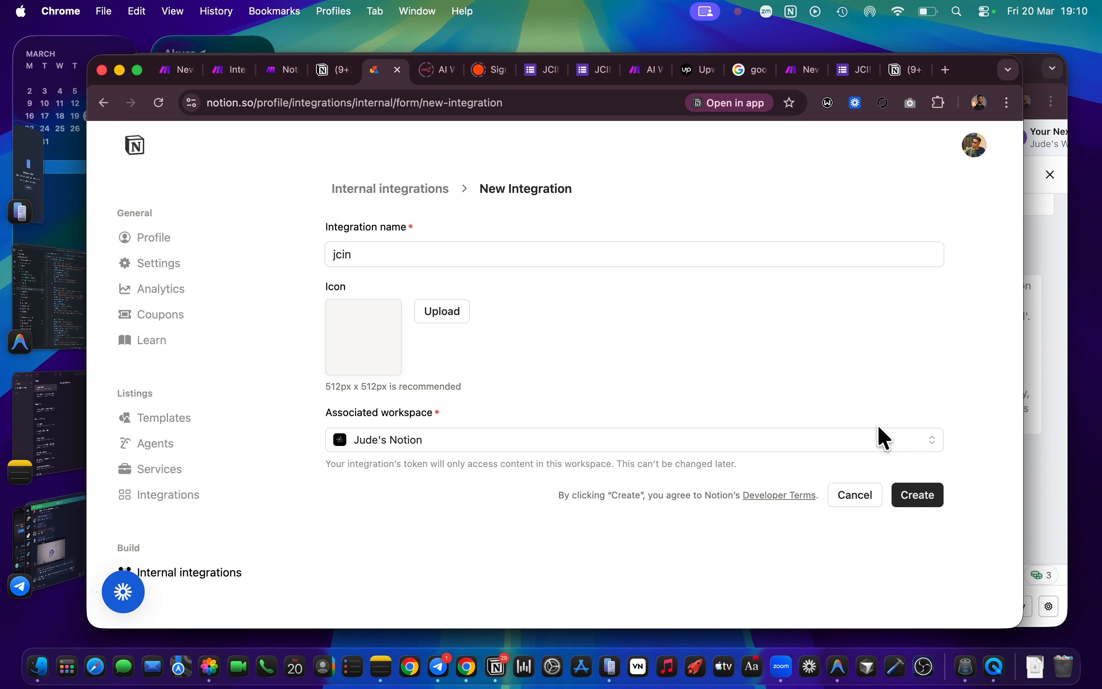
left_click(913, 499)
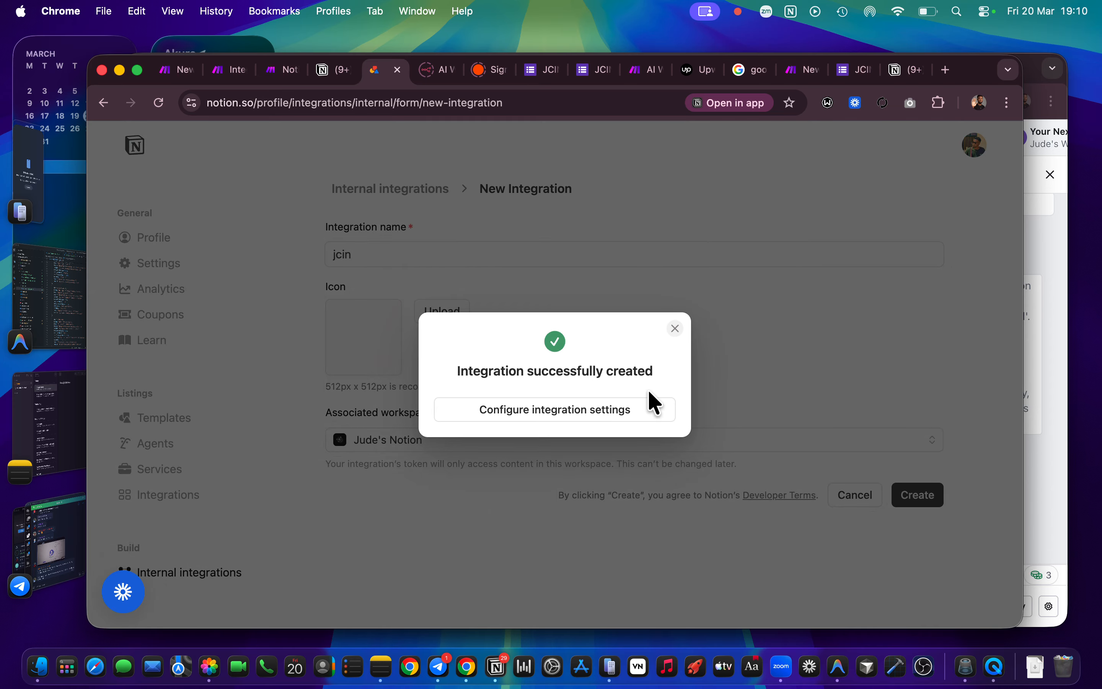
left_click(582, 409)
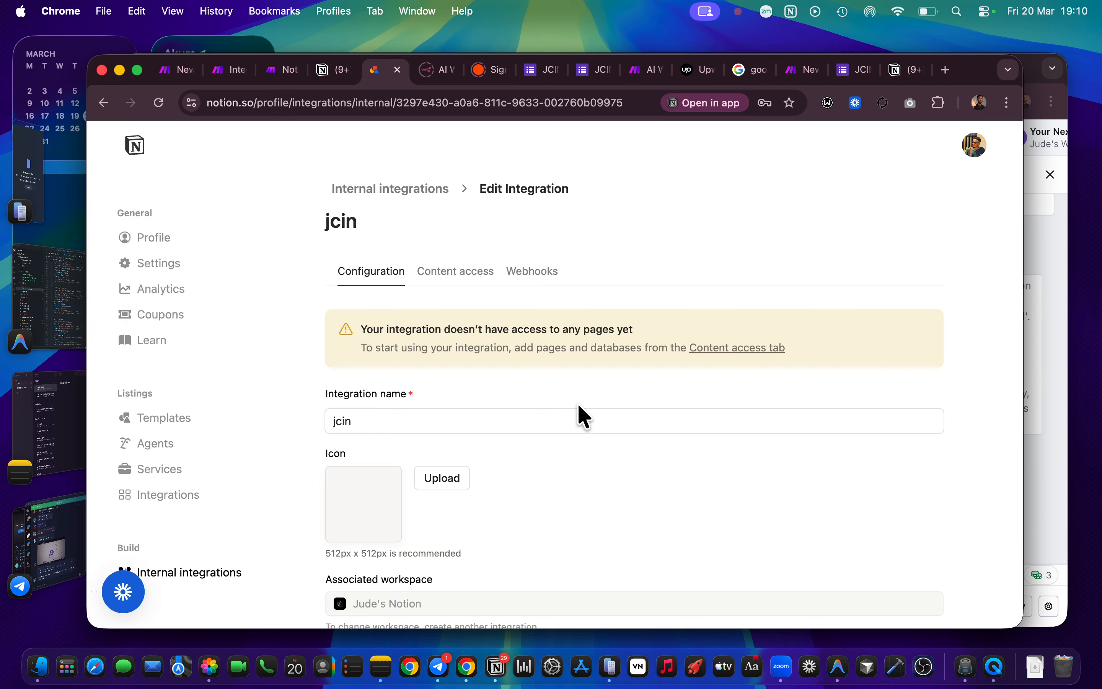
Step: Review the integration's content, comment and user capabilities against the capabilities instruction in the Make help article
scroll(476, 387, "down", 1)
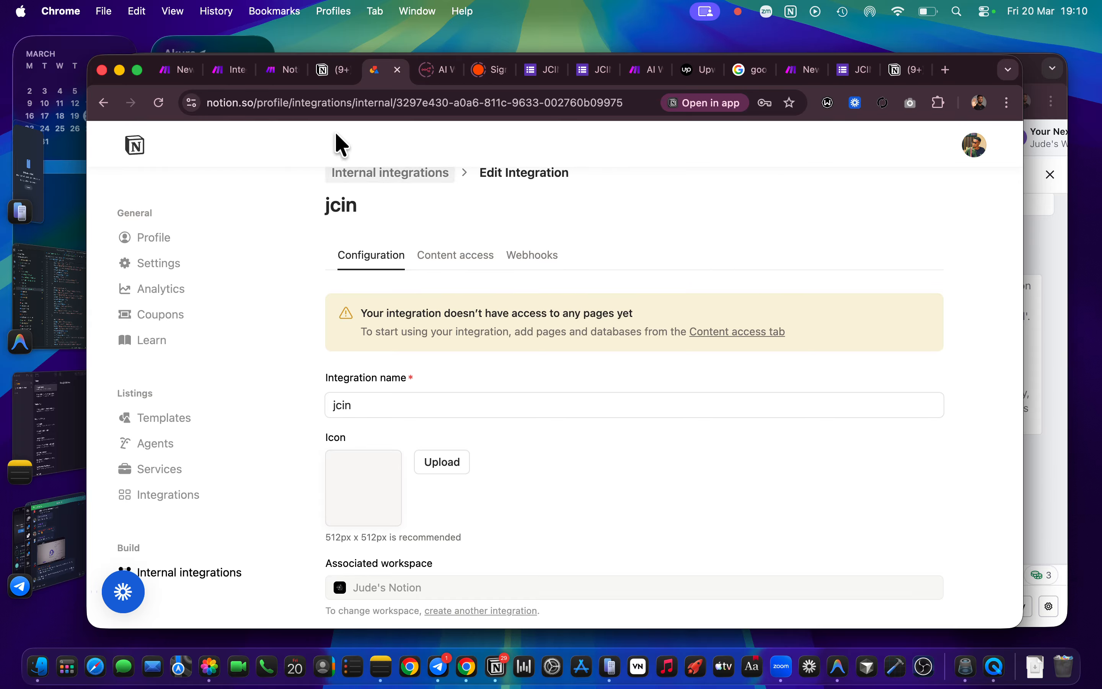
left_click(285, 73)
scroll(533, 383, "down", 3)
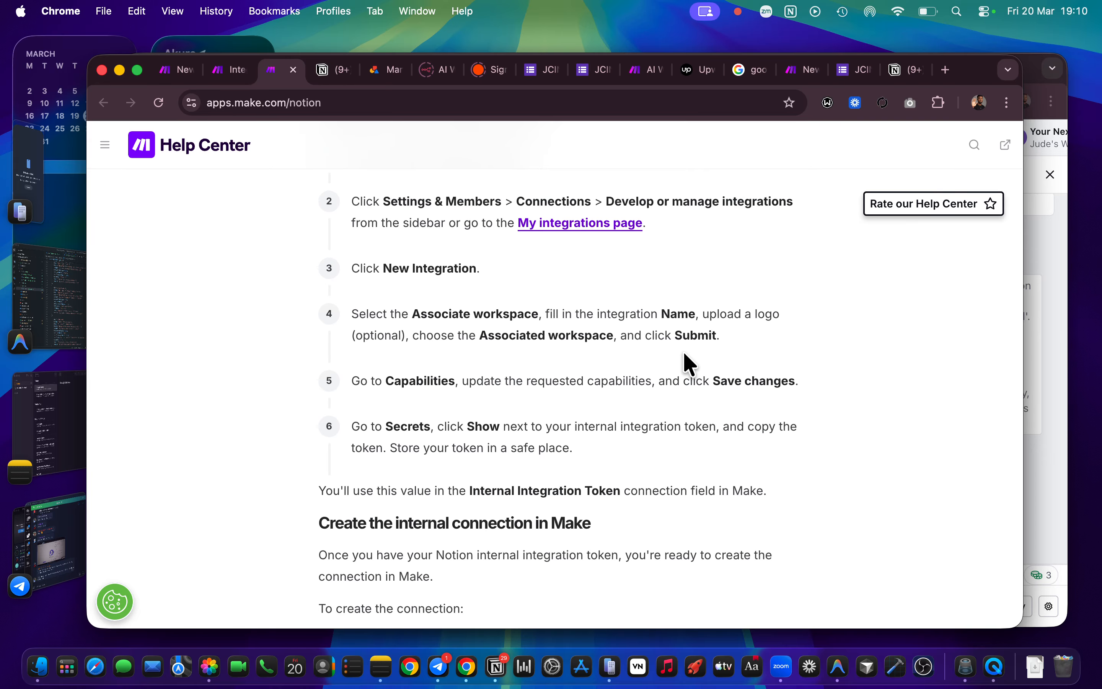
left_click(382, 73)
scroll(449, 388, "down", 4)
scroll(444, 396, "down", 4)
scroll(444, 397, "up", 4)
scroll(444, 396, "down", 5)
scroll(444, 396, "up", 5)
scroll(447, 404, "down", 10)
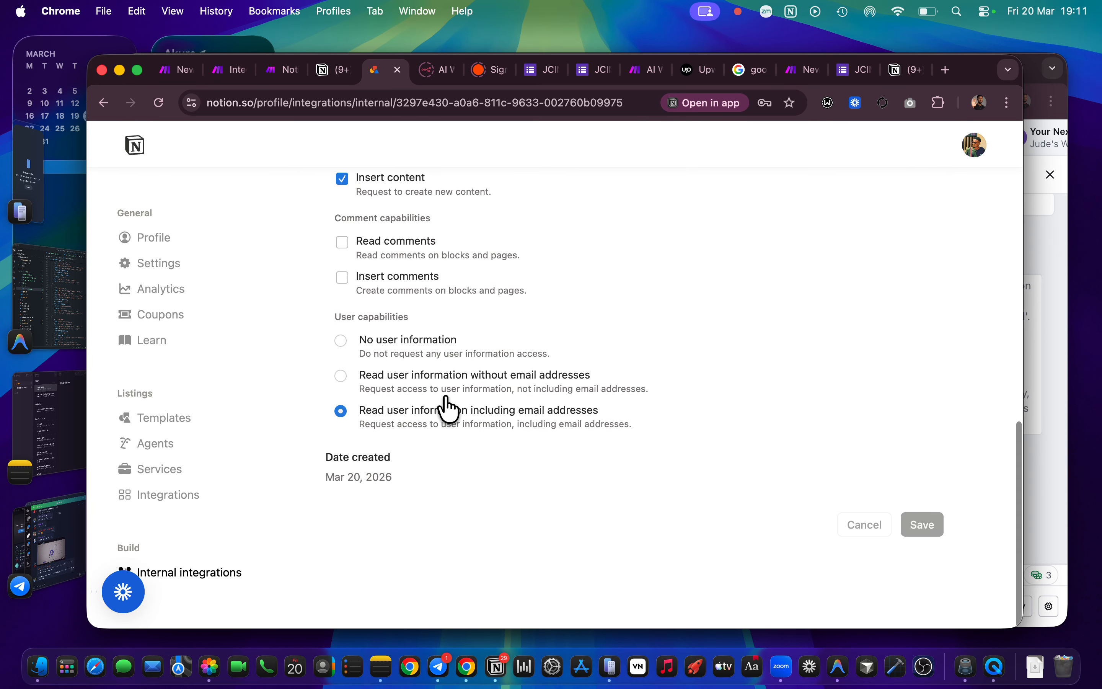
scroll(446, 406, "up", 10)
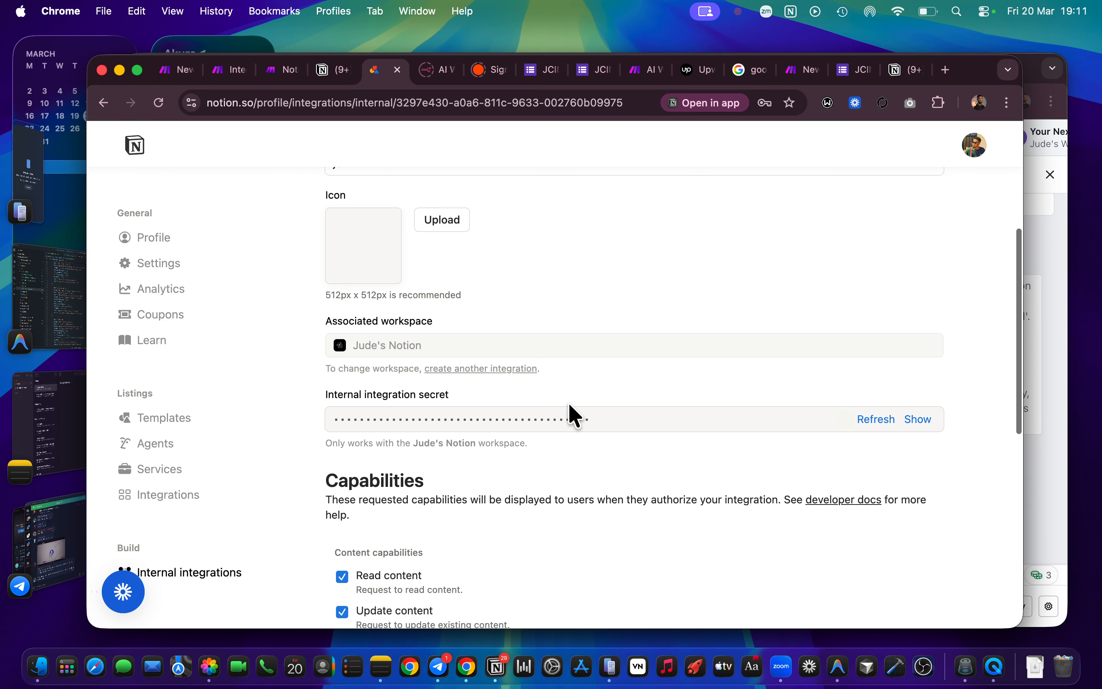
scroll(571, 406, "down", 10)
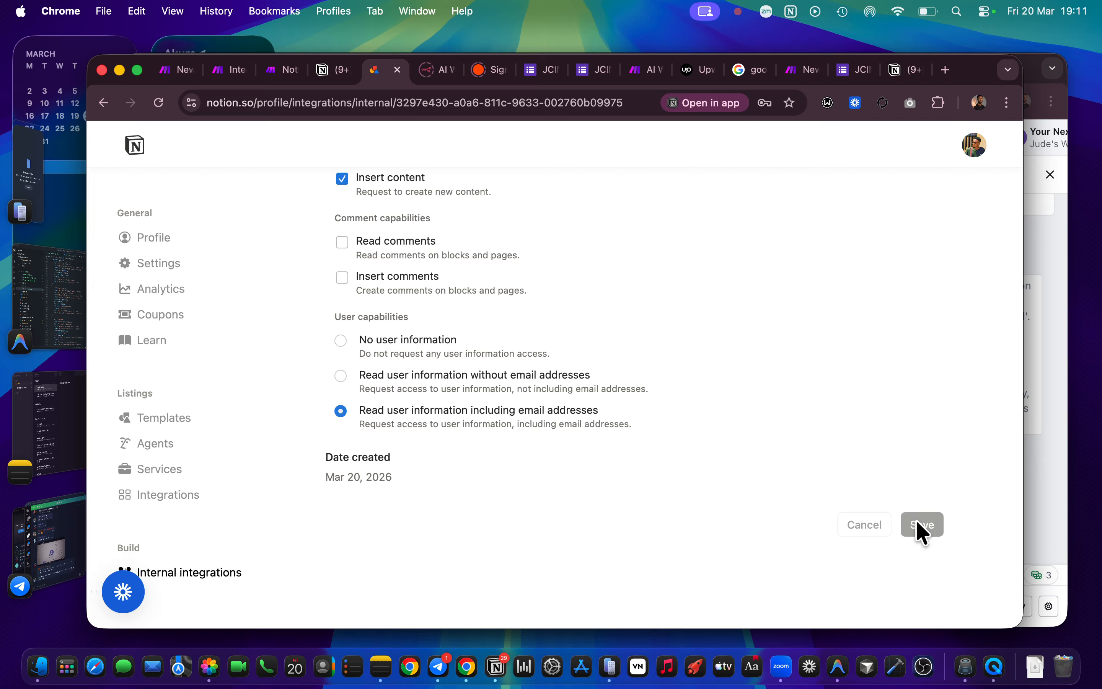
scroll(762, 406, "up", 4)
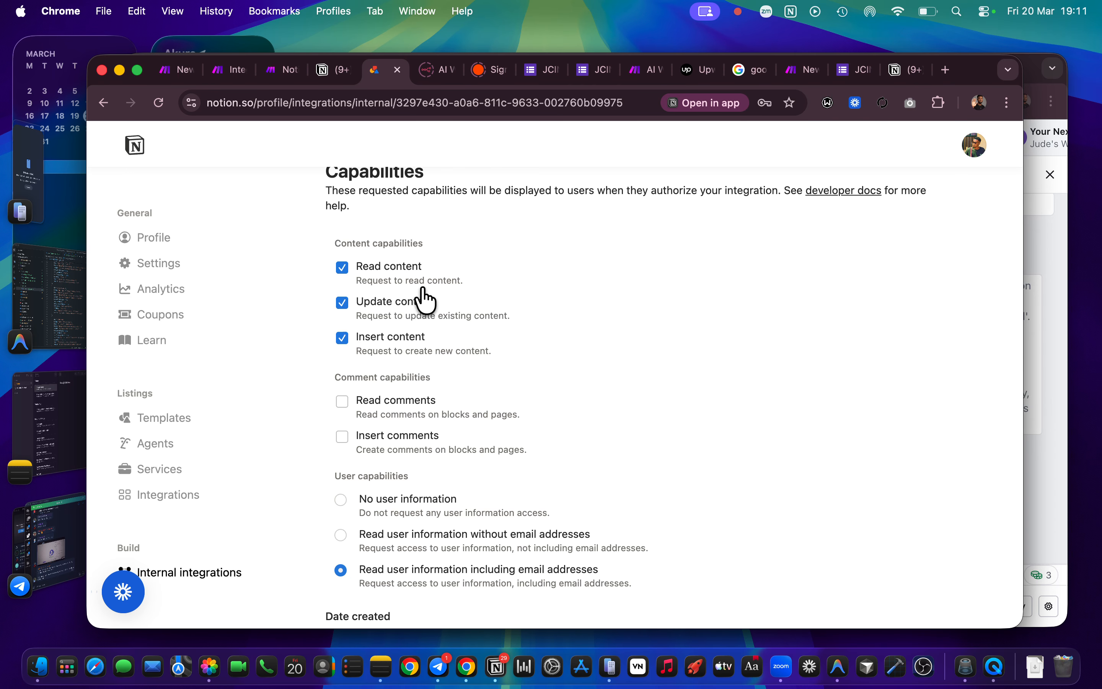
scroll(601, 227, "up", 3)
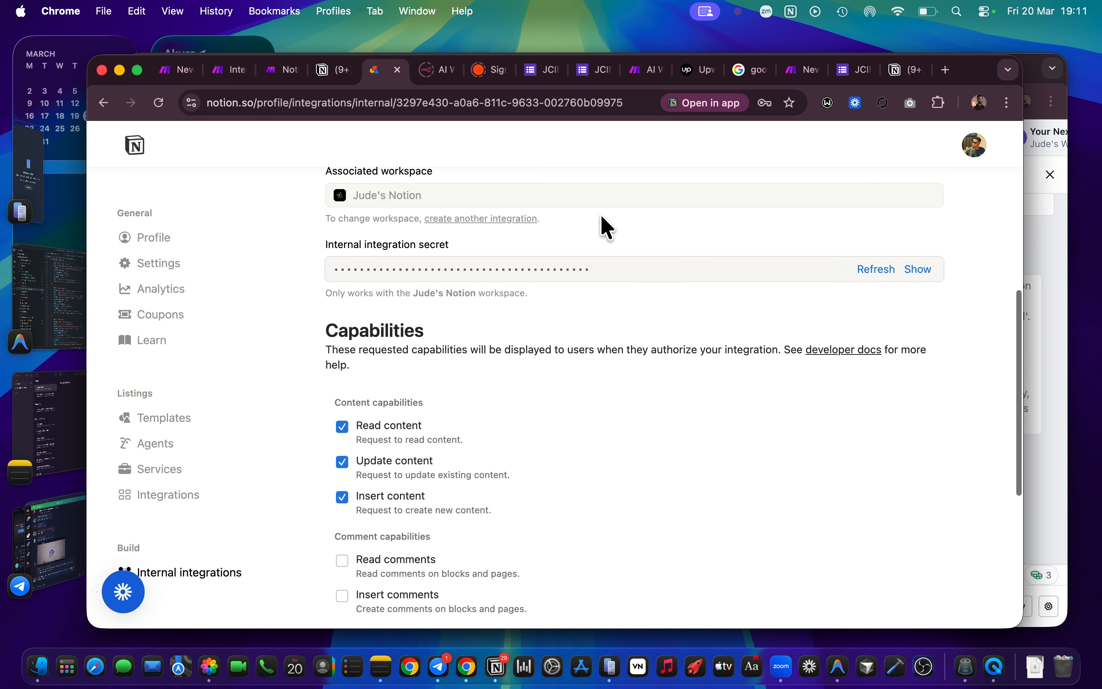
scroll(602, 226, "up", 2)
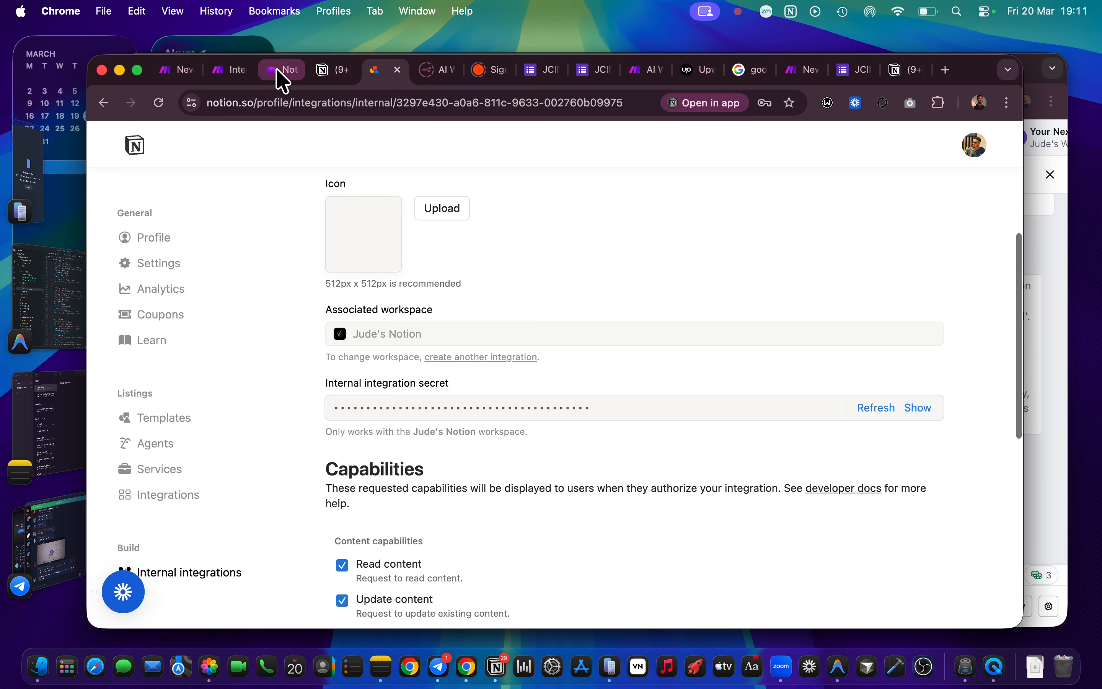
Step: Check the help article's secrets instruction, and reveal and copy the jcin integration's internal integration secret in Notion
left_click(283, 80)
scroll(435, 360, "down", 3)
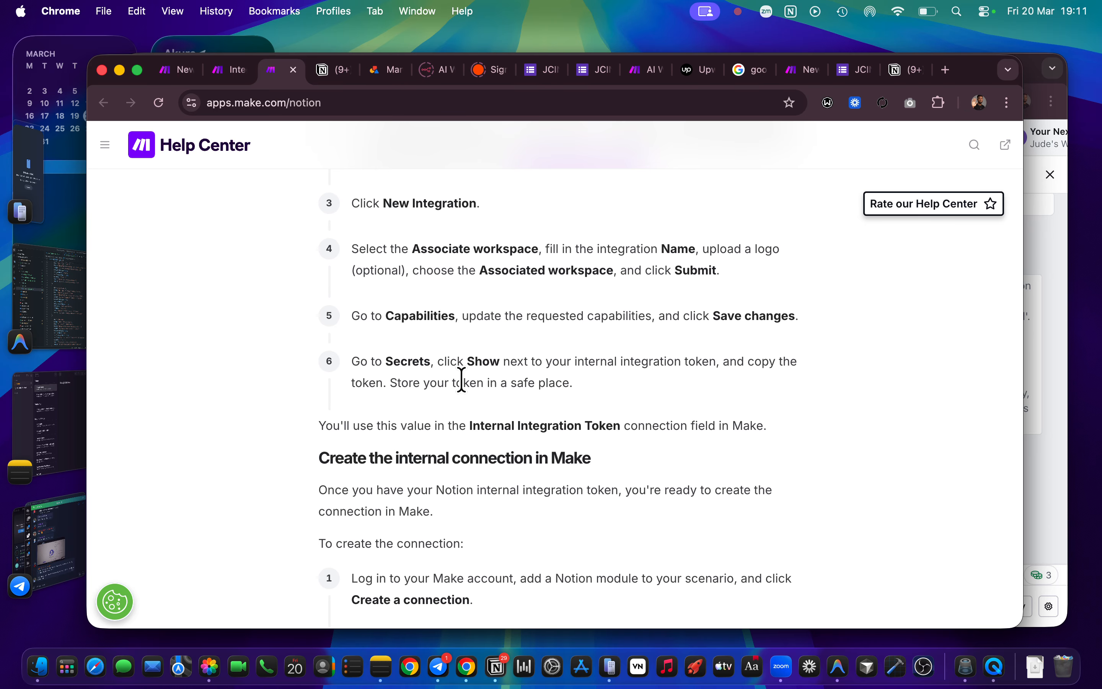
left_click(374, 72)
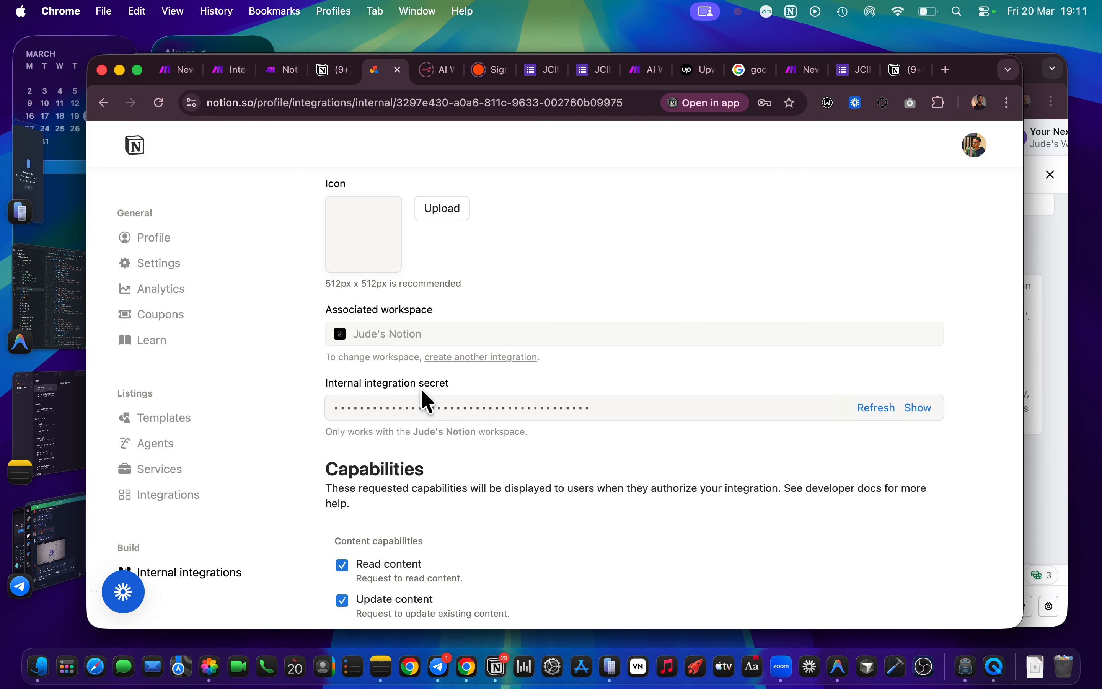
scroll(642, 387, "down", 1)
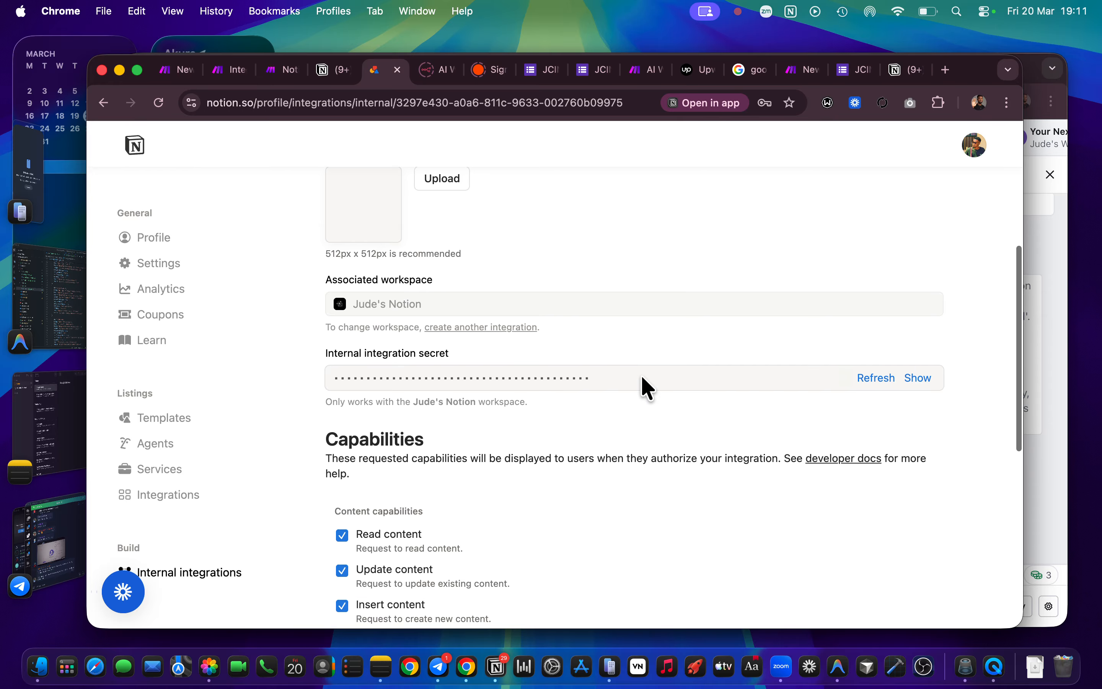
left_click(925, 378)
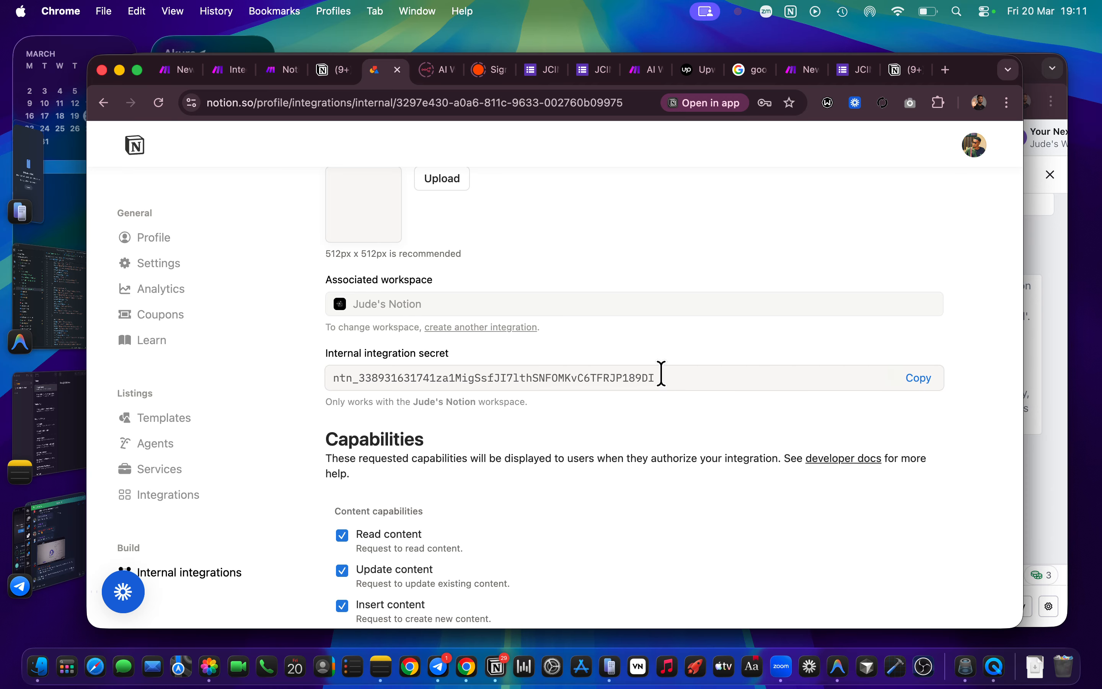
left_click(925, 379)
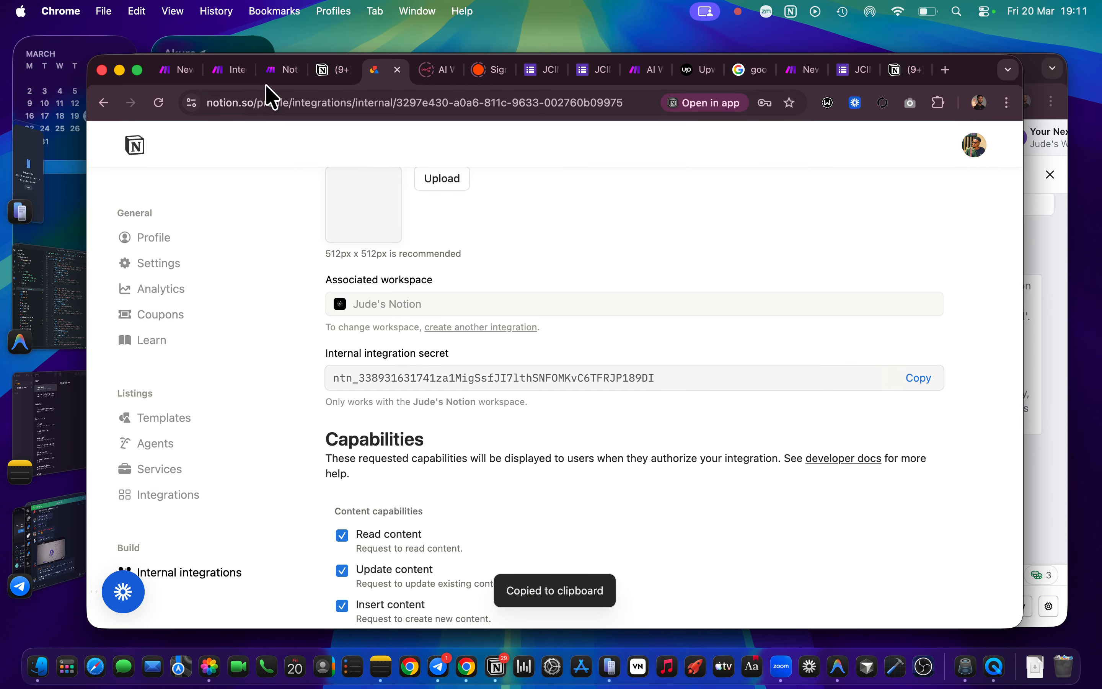
Step: Paste the copied secret as the Internal Integration Token of the "jcin2" connection in Make and save the connection
left_click(234, 73)
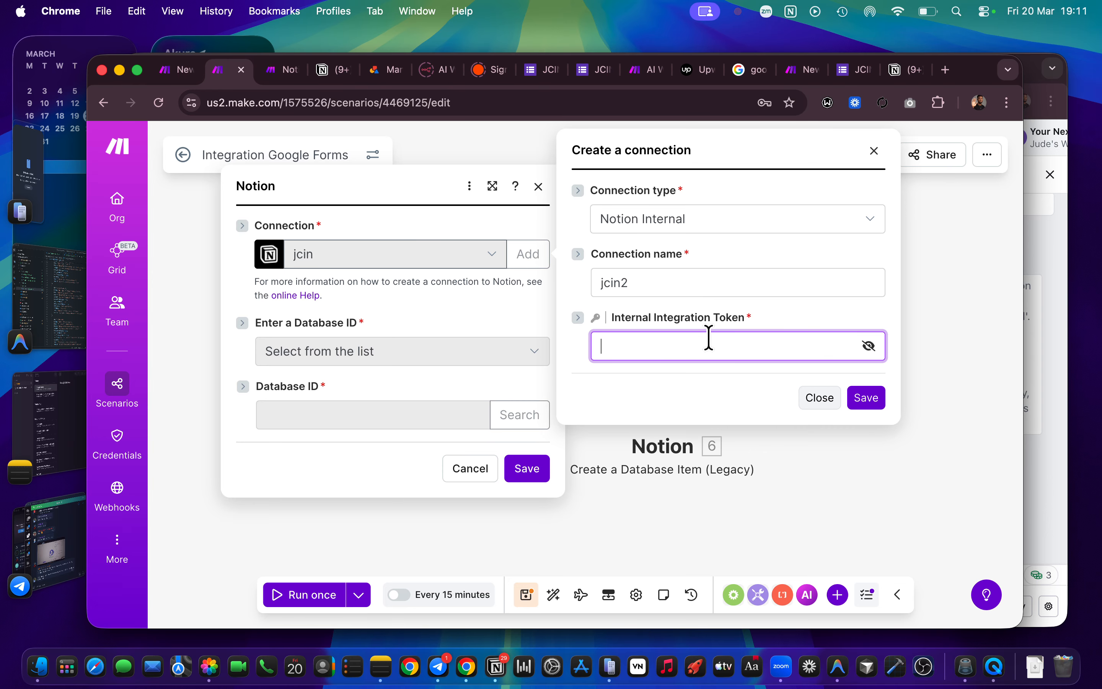
left_click(867, 398)
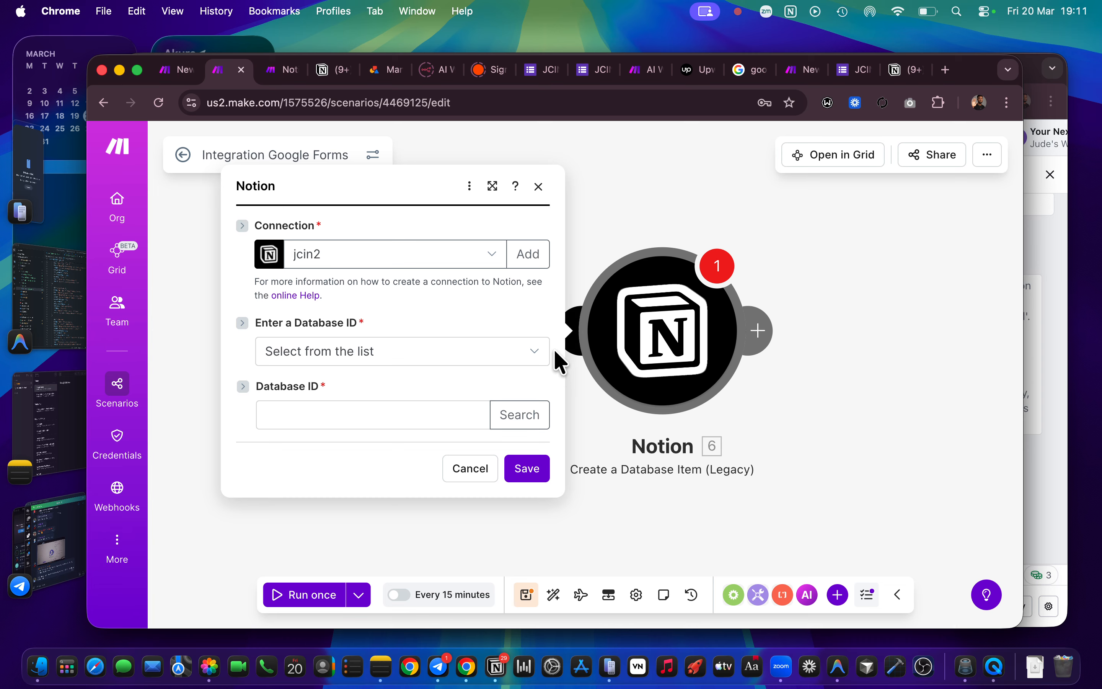
Step: Review the Make help article's sections on obtaining the Notion integration token and creating the internal connection in Make
left_click(296, 295)
left_click(278, 69)
scroll(389, 324, "down", 3)
scroll(390, 324, "up", 5)
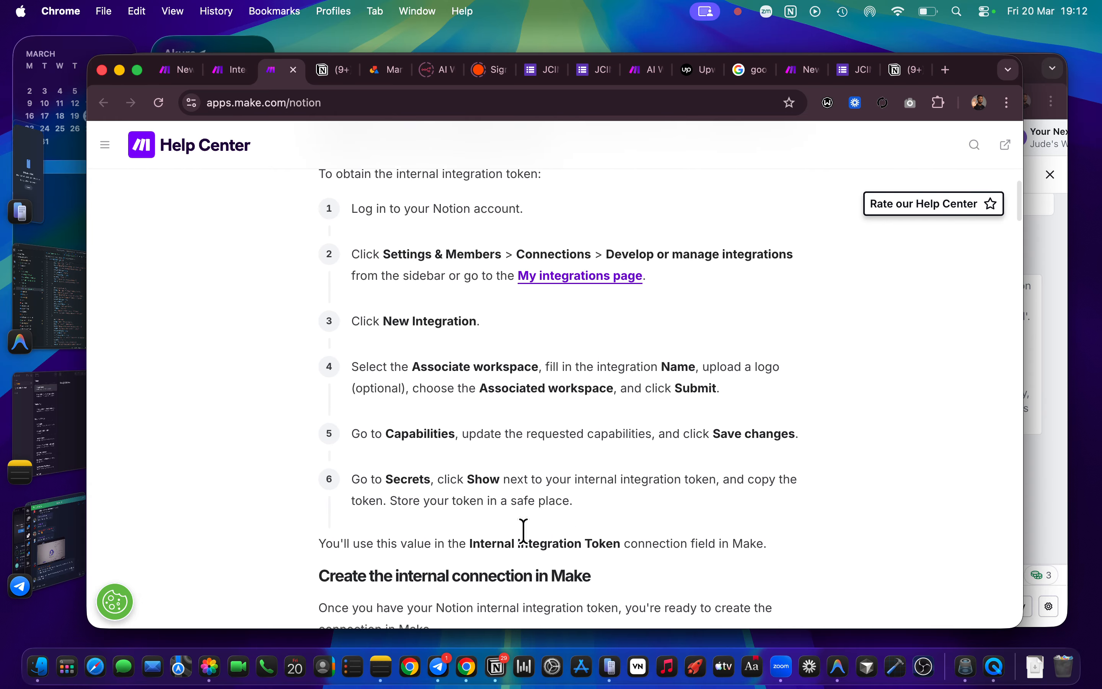
scroll(752, 540, "down", 5)
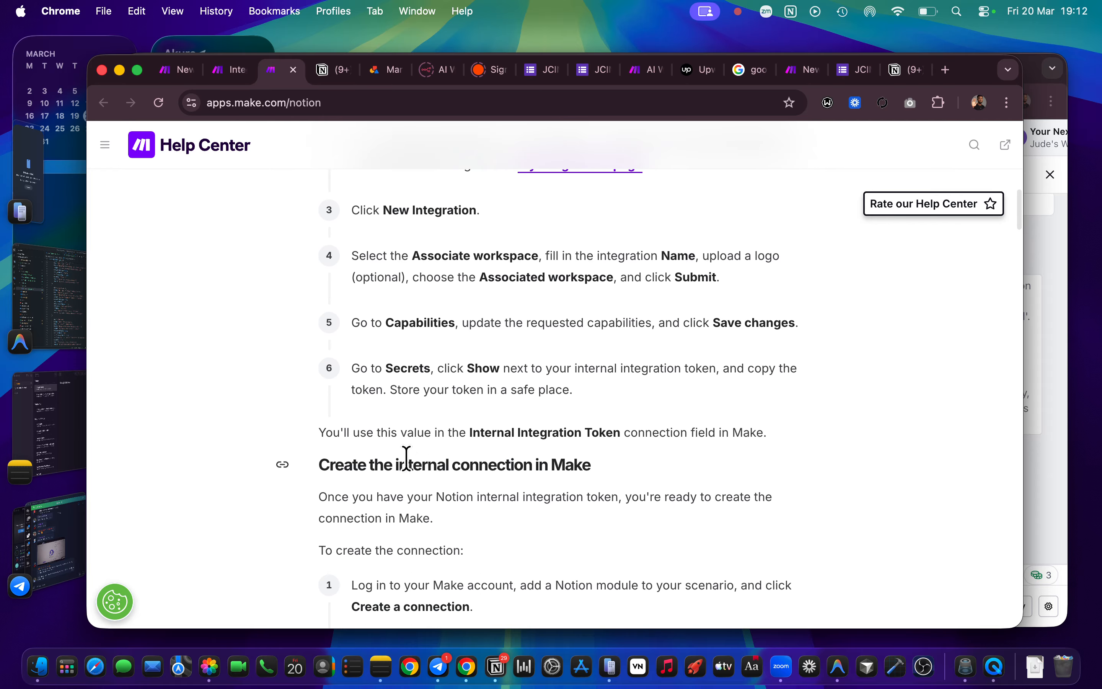
scroll(518, 470, "down", 5)
scroll(522, 480, "up", 15)
scroll(521, 480, "up", 10)
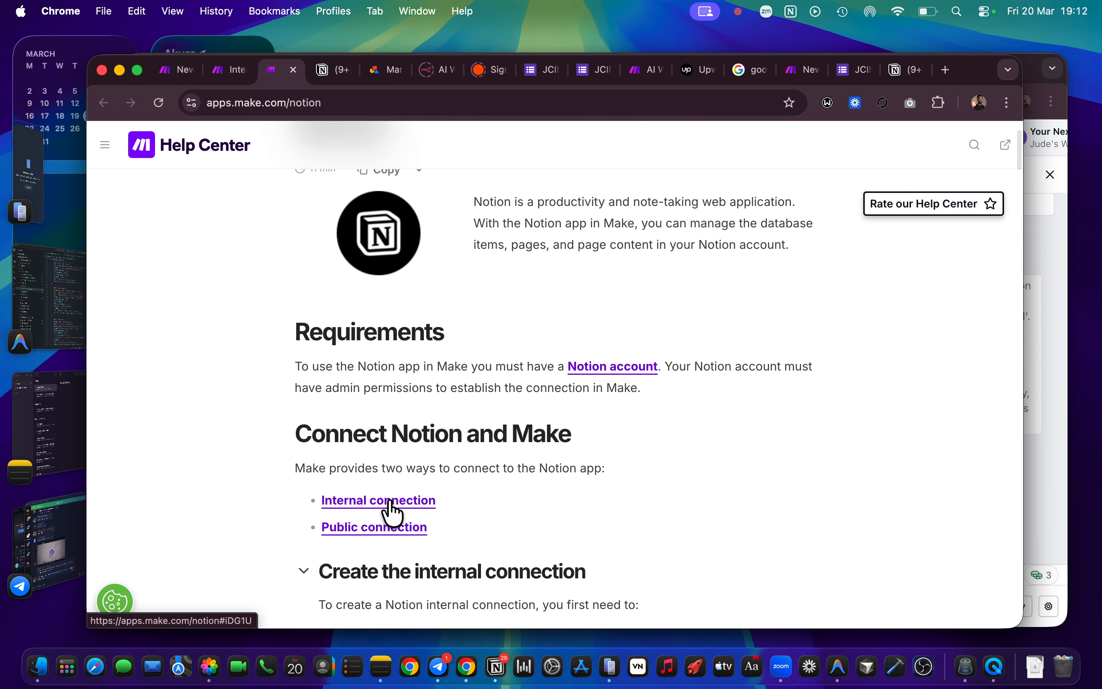
scroll(392, 514, "down", 2)
scroll(390, 512, "down", 8)
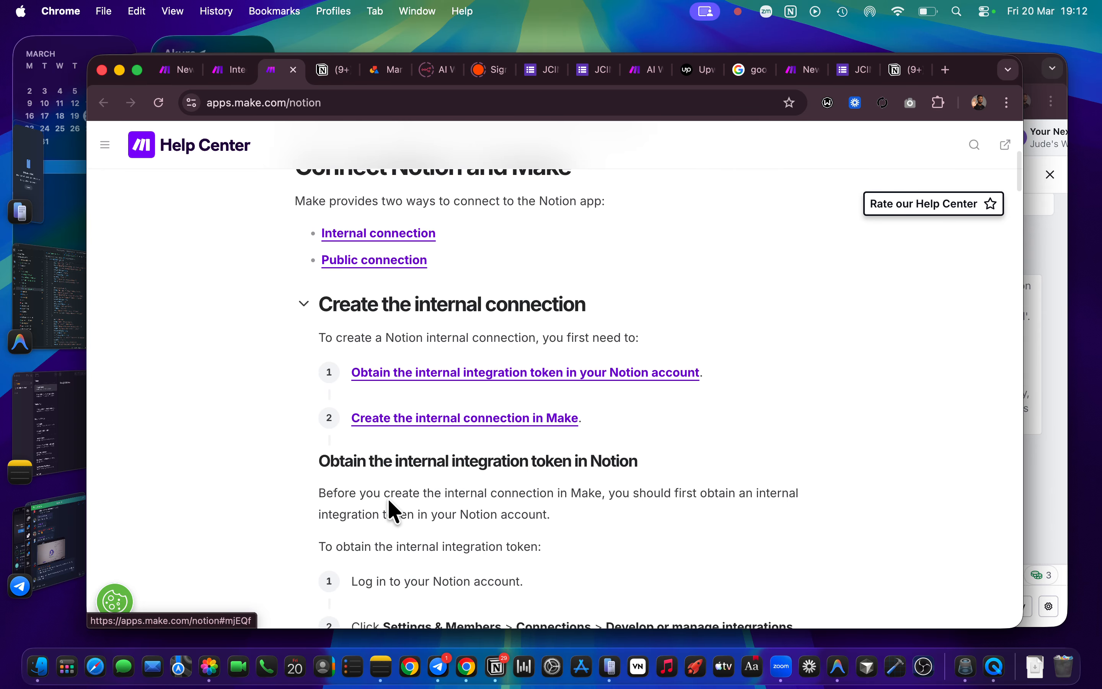
scroll(454, 360, "down", 20)
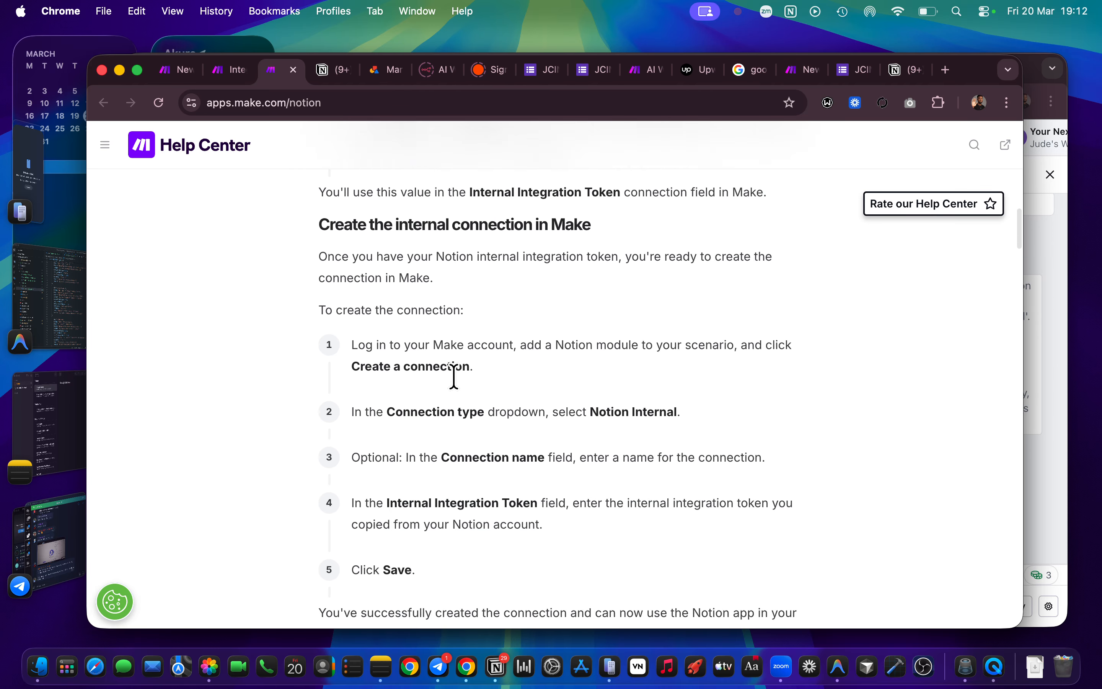
Step: Check the JCIN FUOYE 2 page in Notion, and return to the Notion module settings in Make
scroll(454, 376, "up", 20)
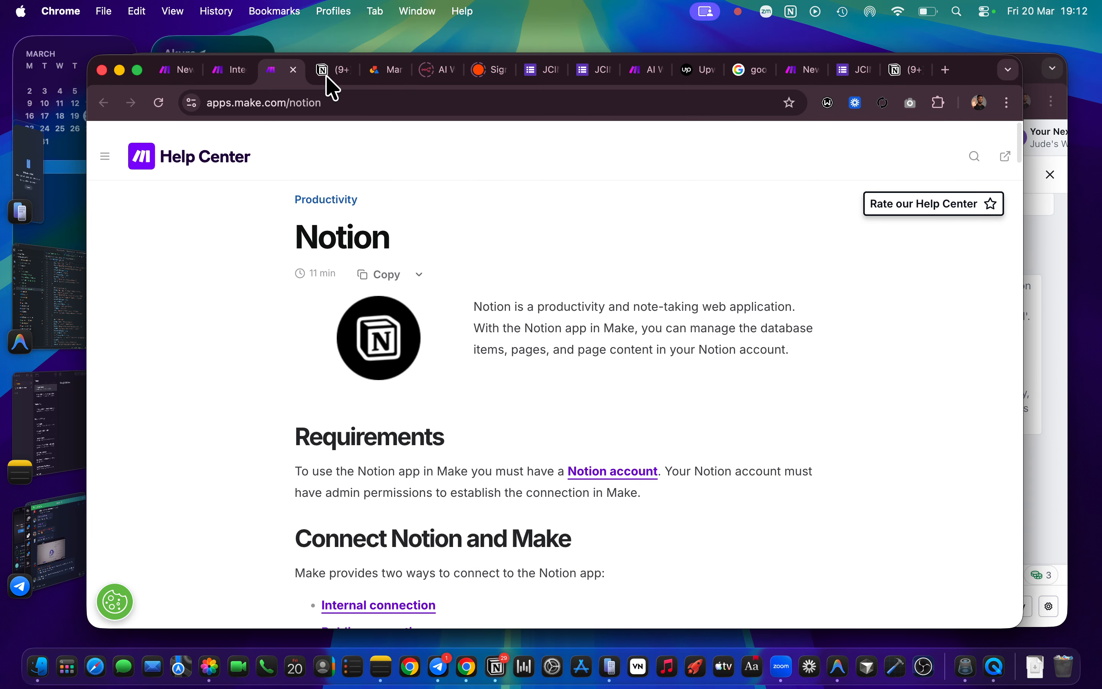
left_click(219, 71)
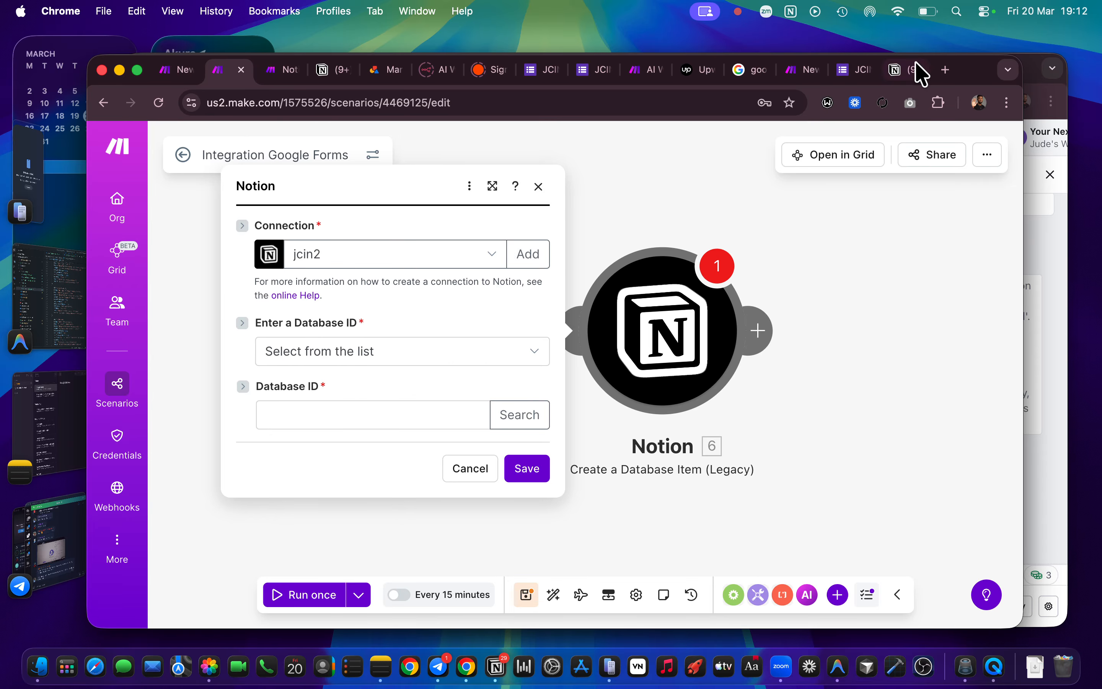
left_click(904, 71)
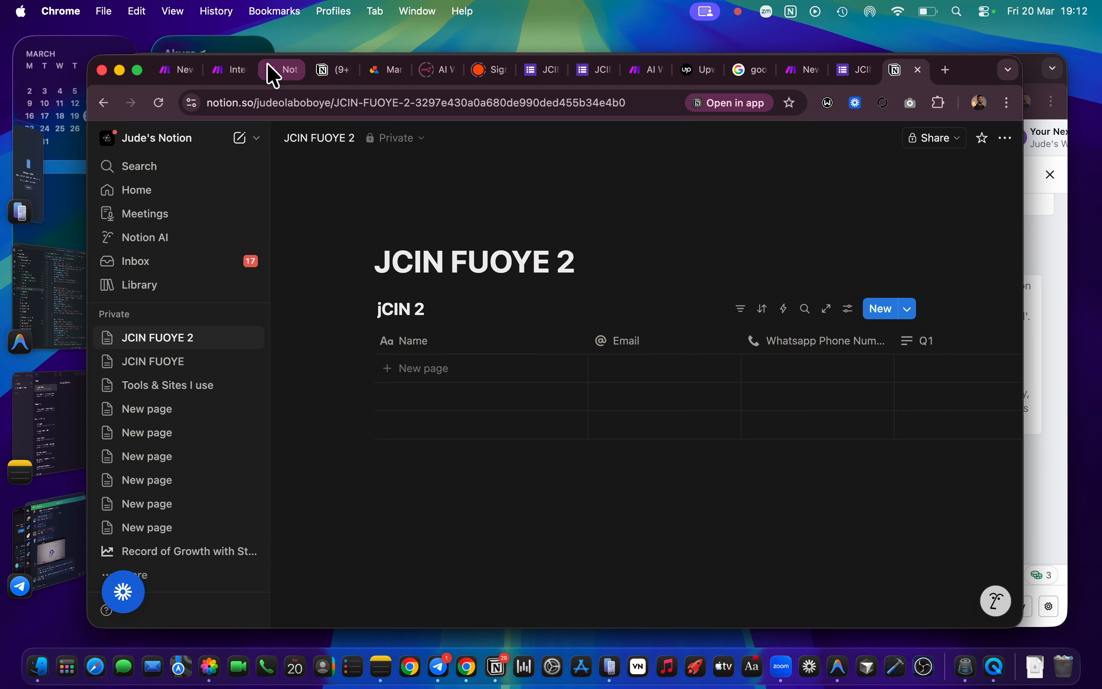
left_click(235, 73)
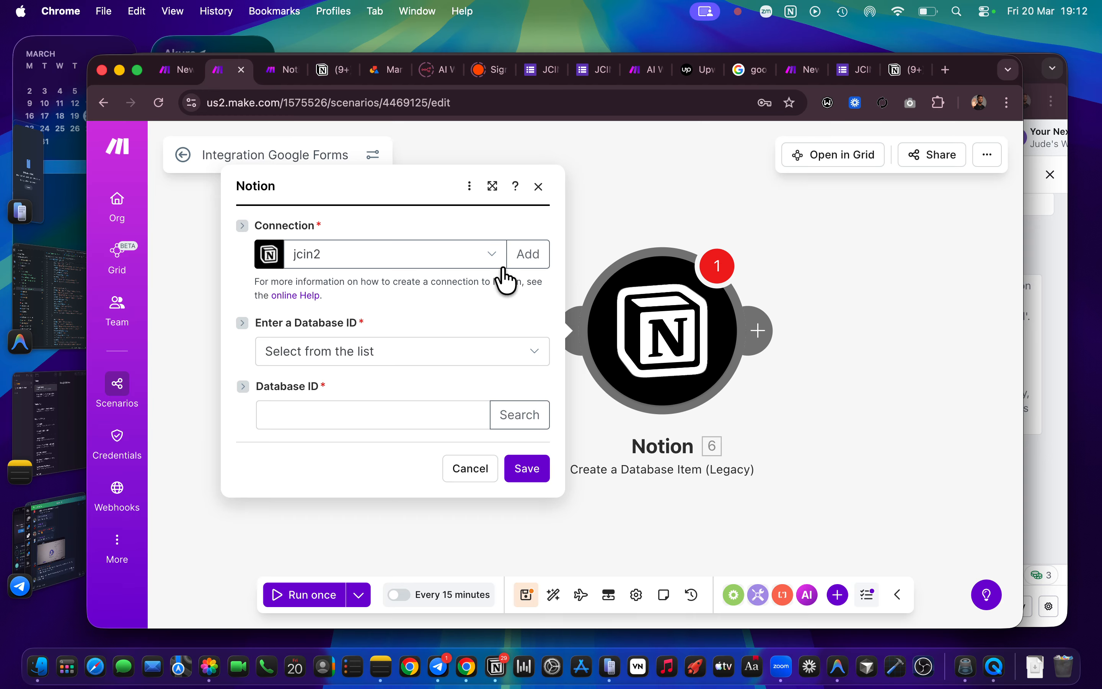
Step: Keep selecting the database from the list, and search the Notion module's Database ID for "jcin"
left_click(530, 359)
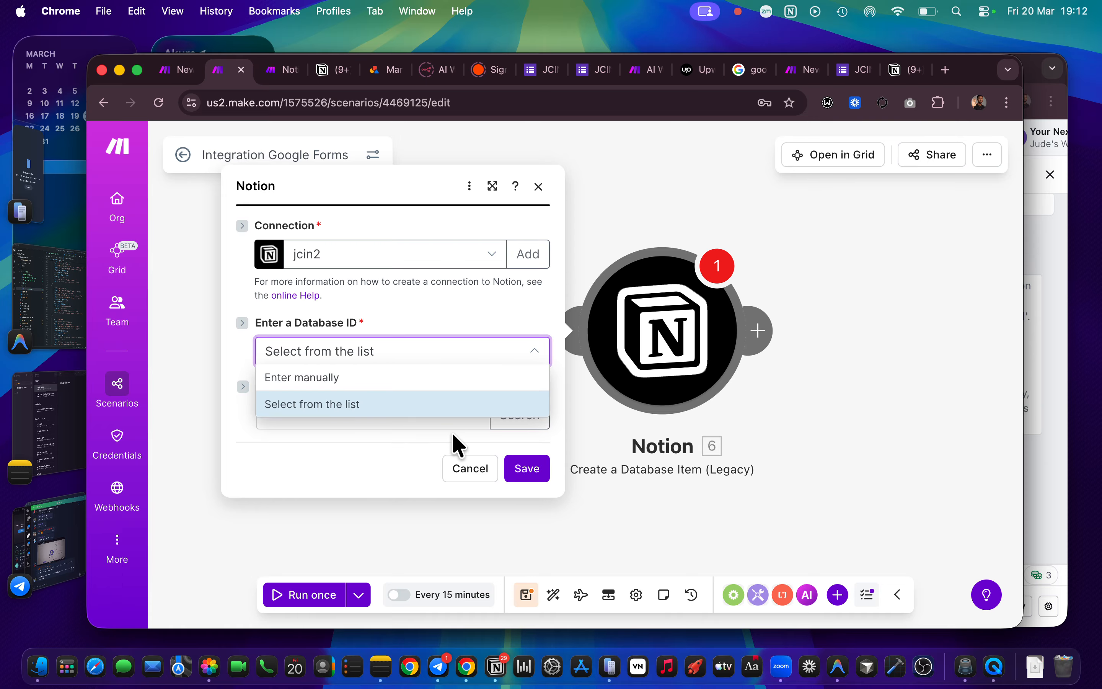
left_click(509, 424)
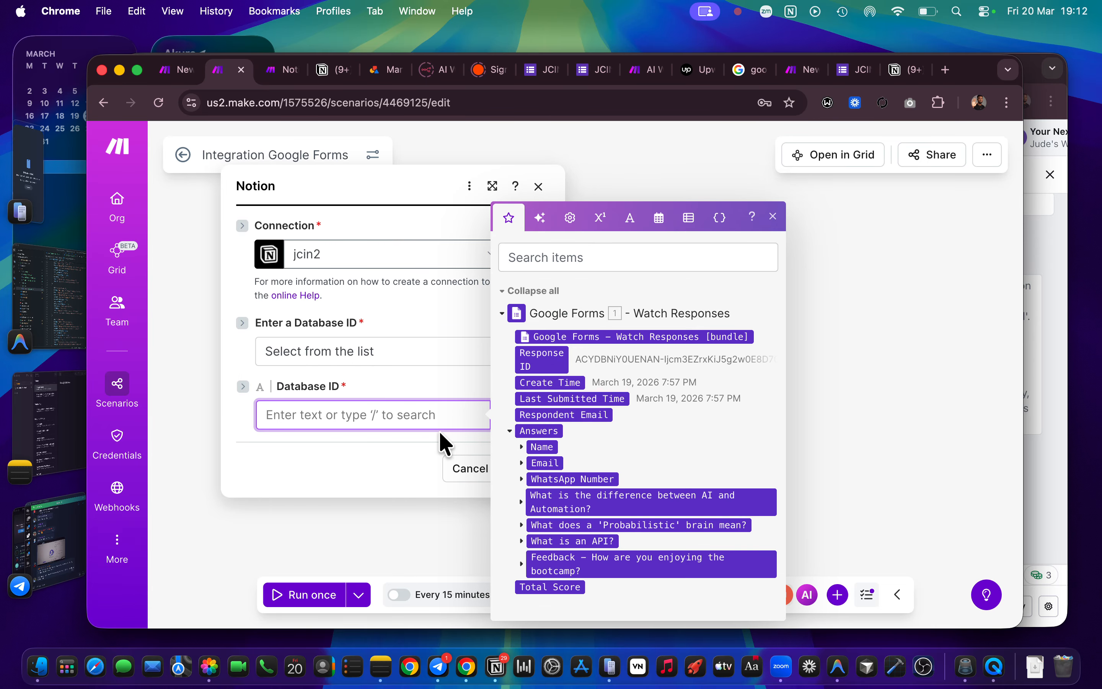
left_click(444, 386)
left_click(517, 417)
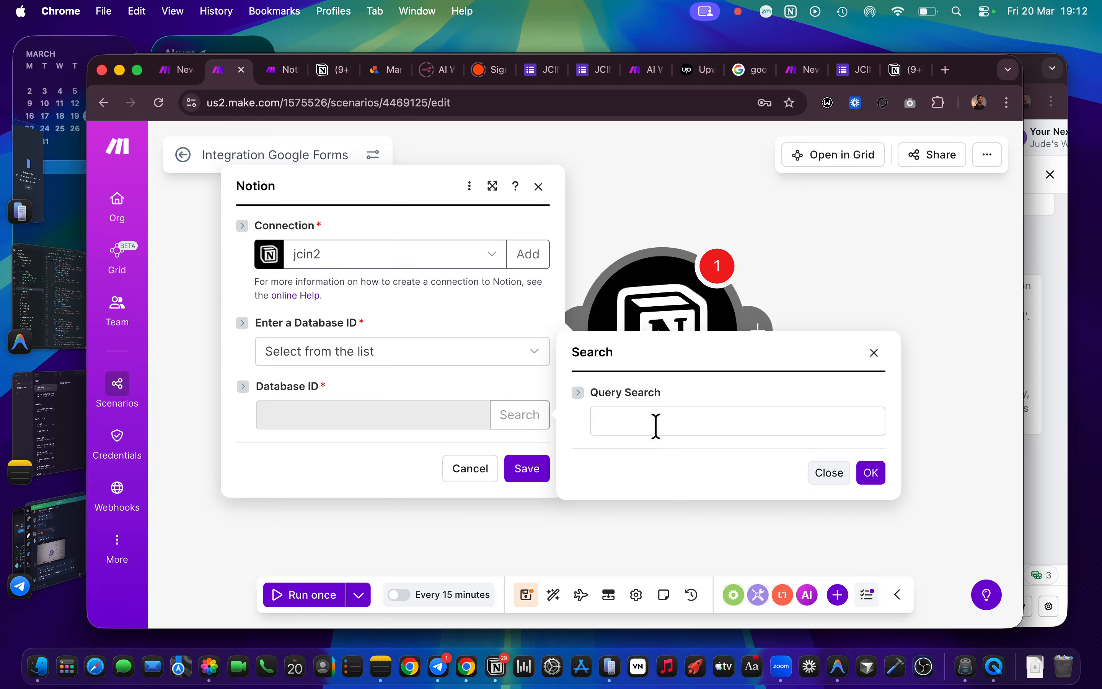
left_click(668, 419)
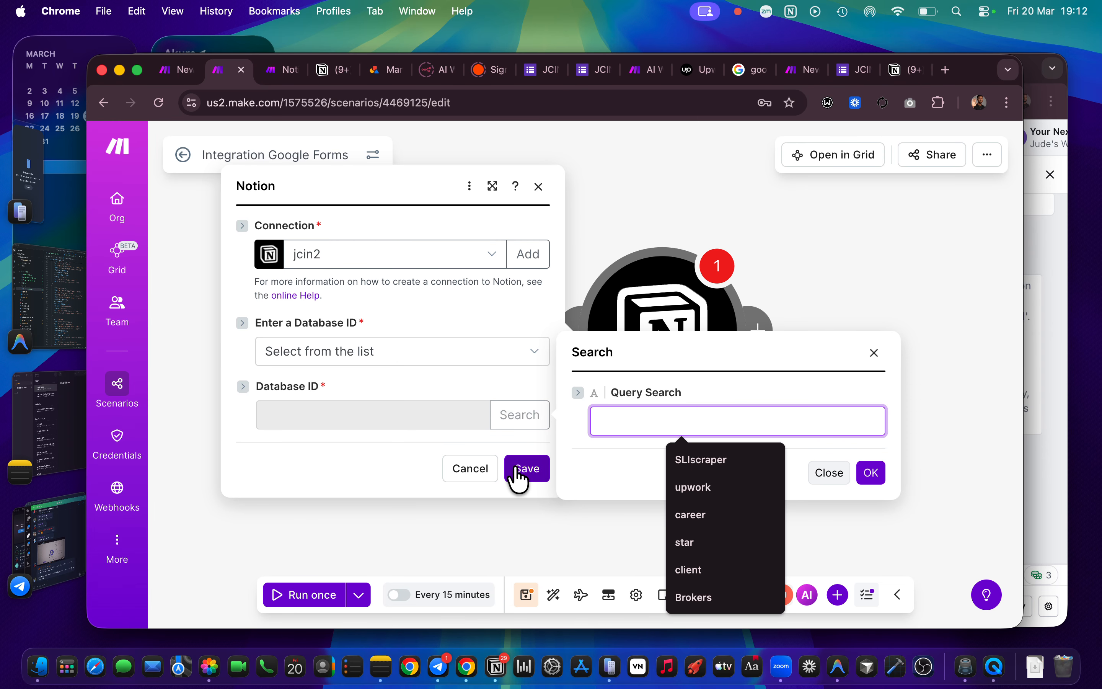
left_click(908, 71)
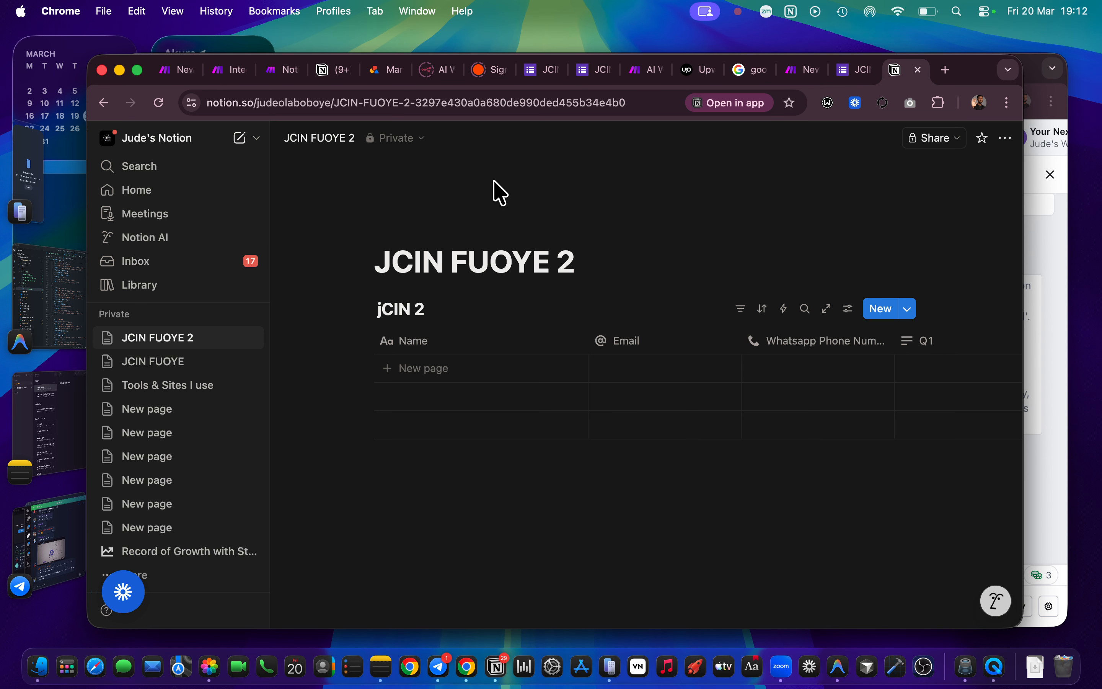
left_click(230, 73)
type("jcin")
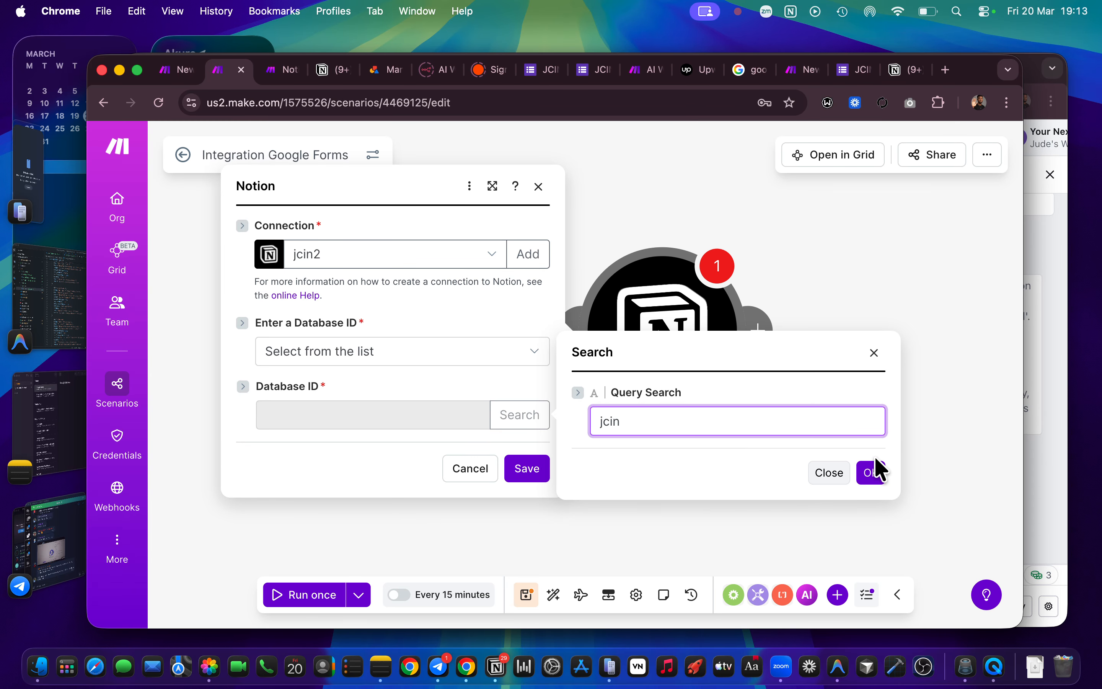
left_click(871, 473)
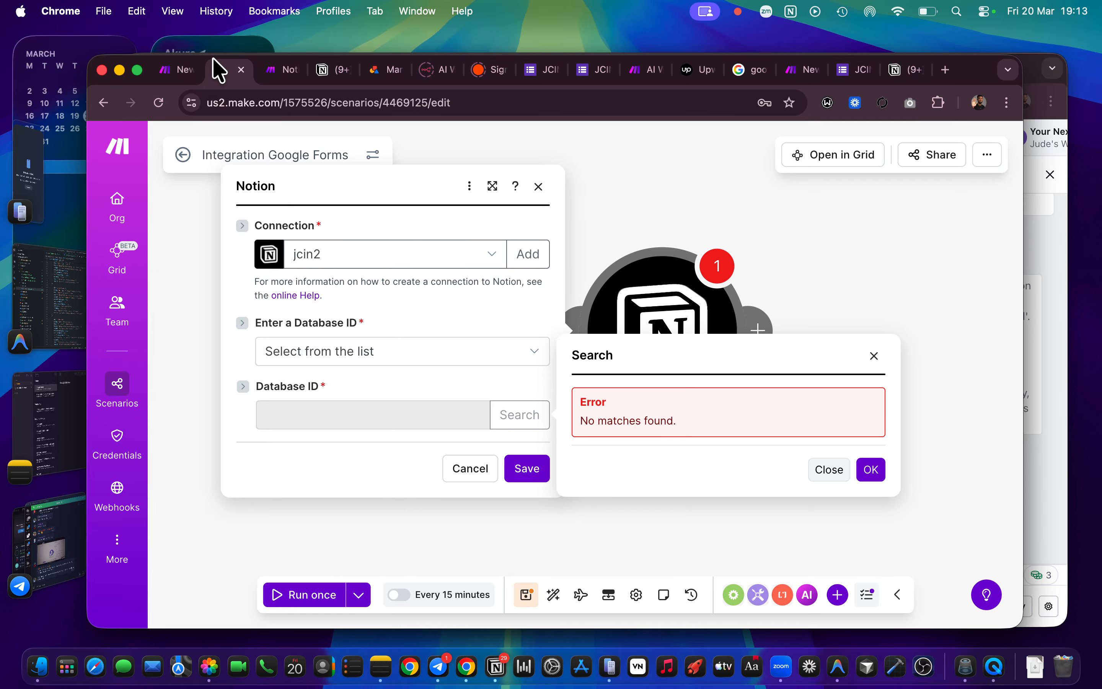
Step: Review the Make help article's internal and public connection sections, continuing down to the Notion API update section
left_click(283, 68)
scroll(475, 255, "down", 15)
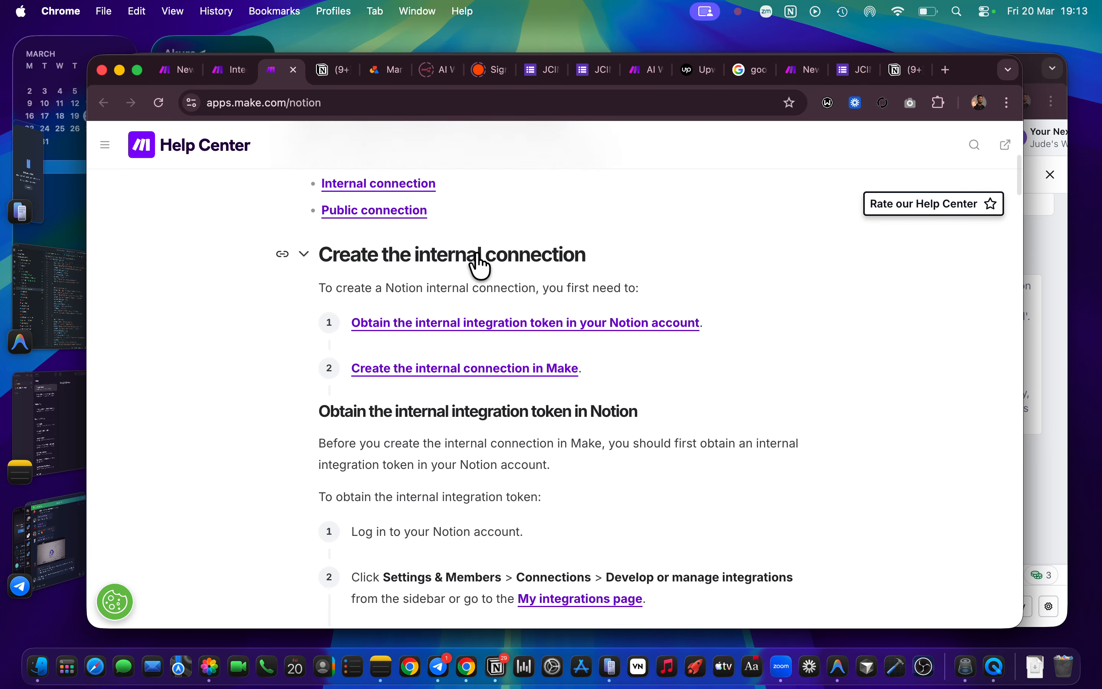
scroll(478, 259, "down", 8)
scroll(479, 263, "up", 1)
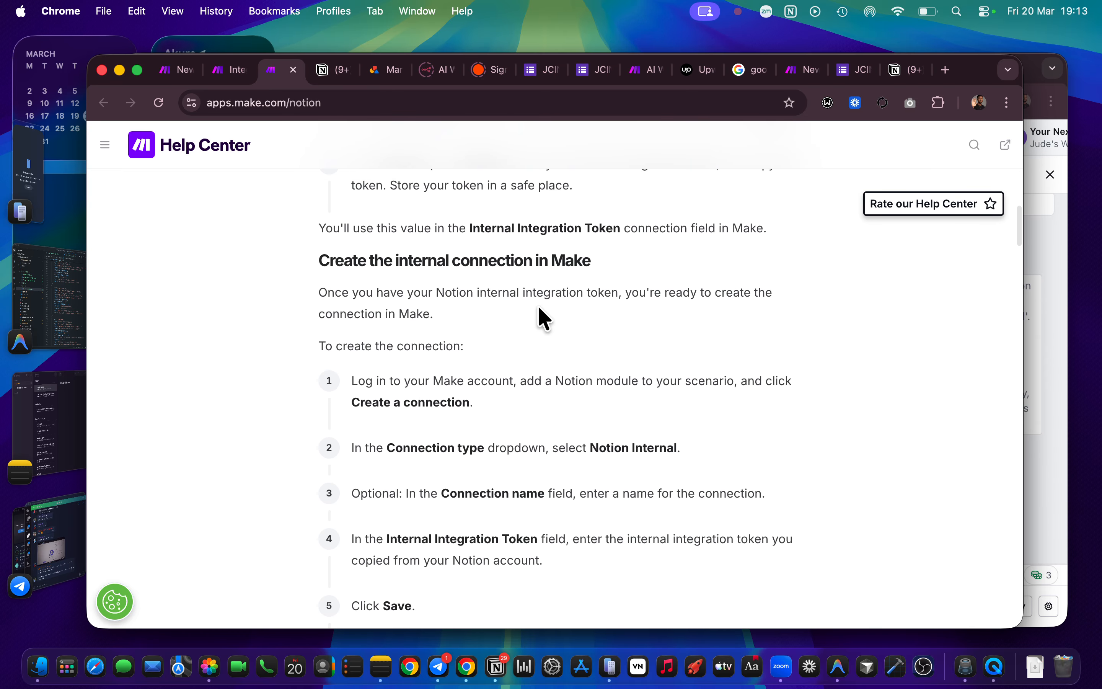
scroll(546, 324, "down", 6)
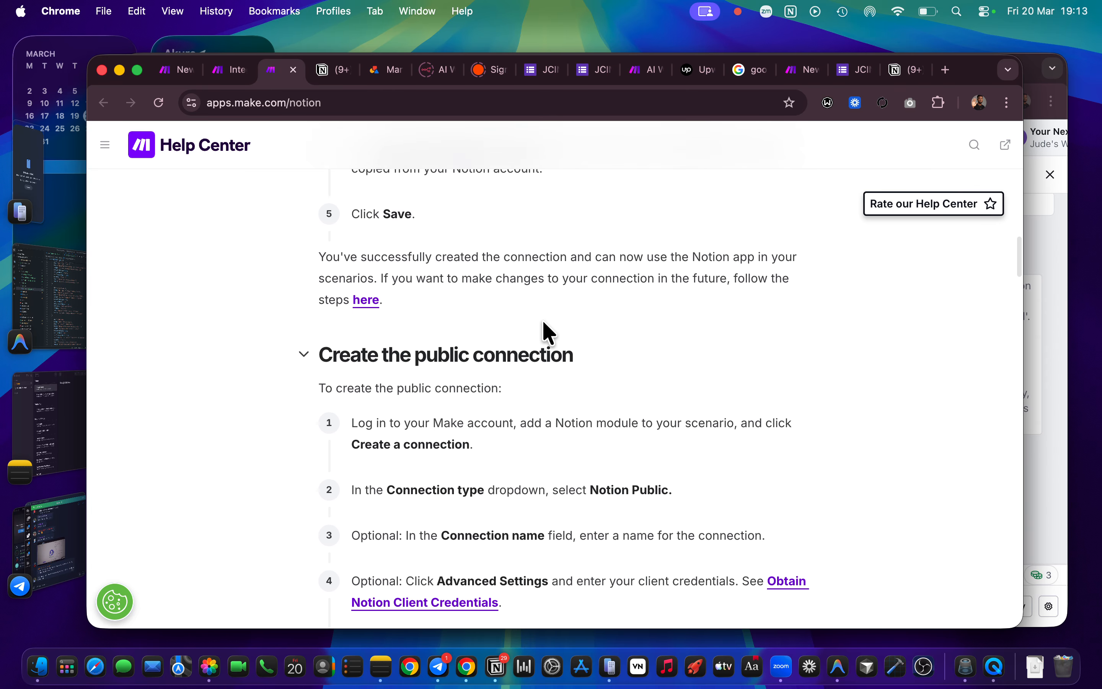
scroll(544, 328, "up", 15)
scroll(544, 327, "down", 8)
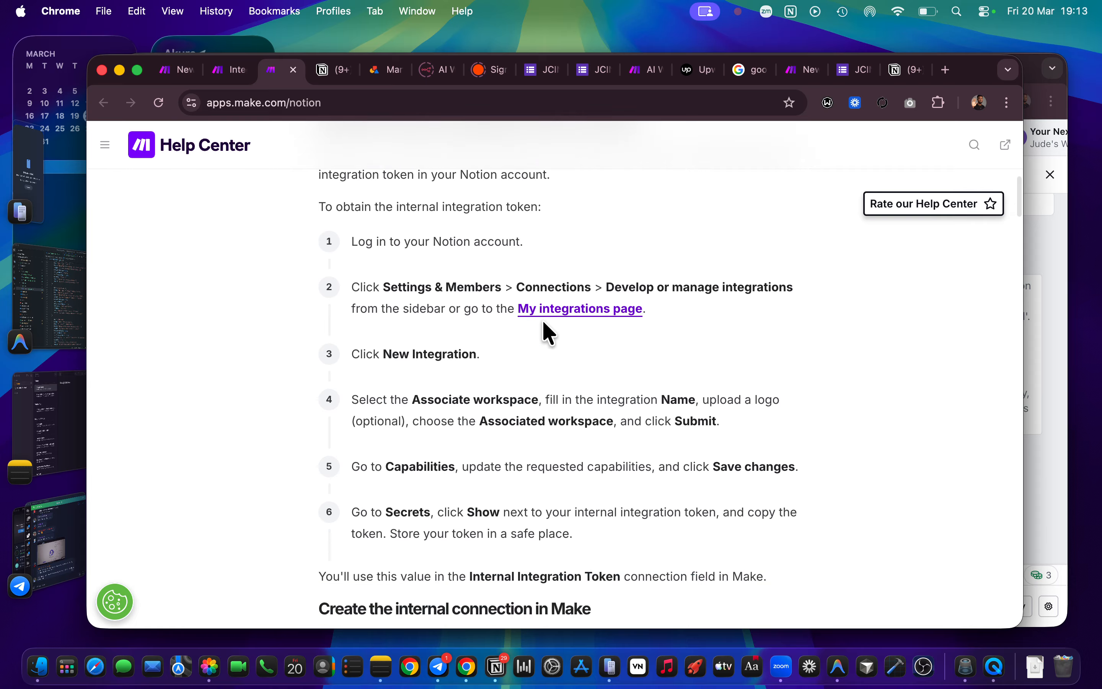
scroll(543, 322, "down", 12)
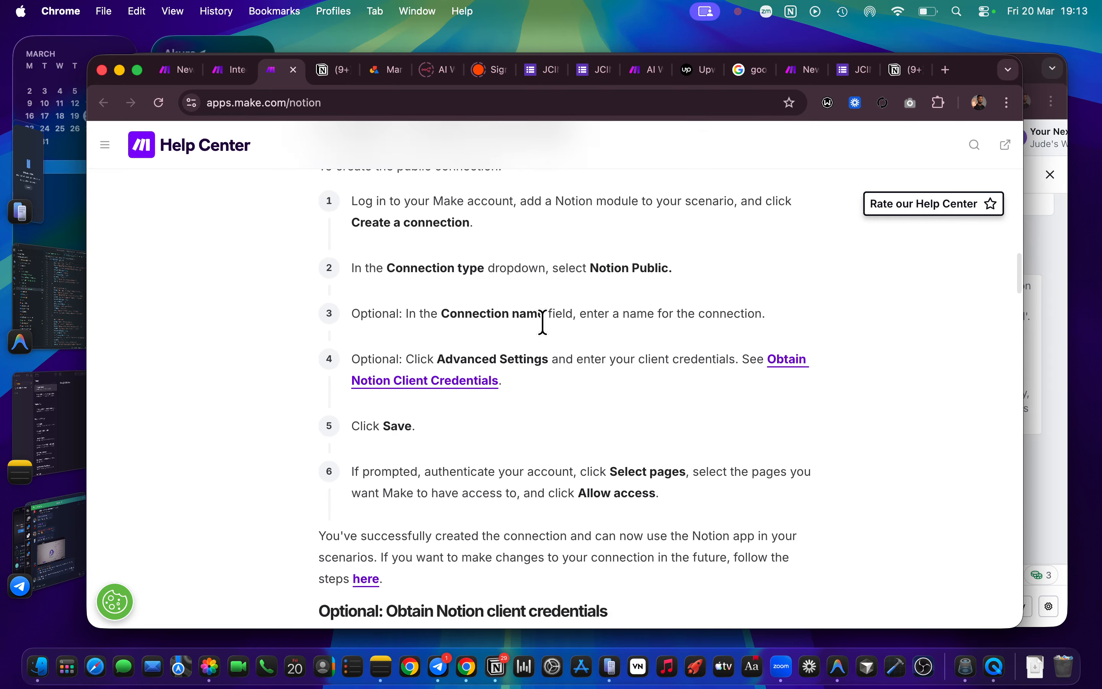
scroll(544, 322, "down", 15)
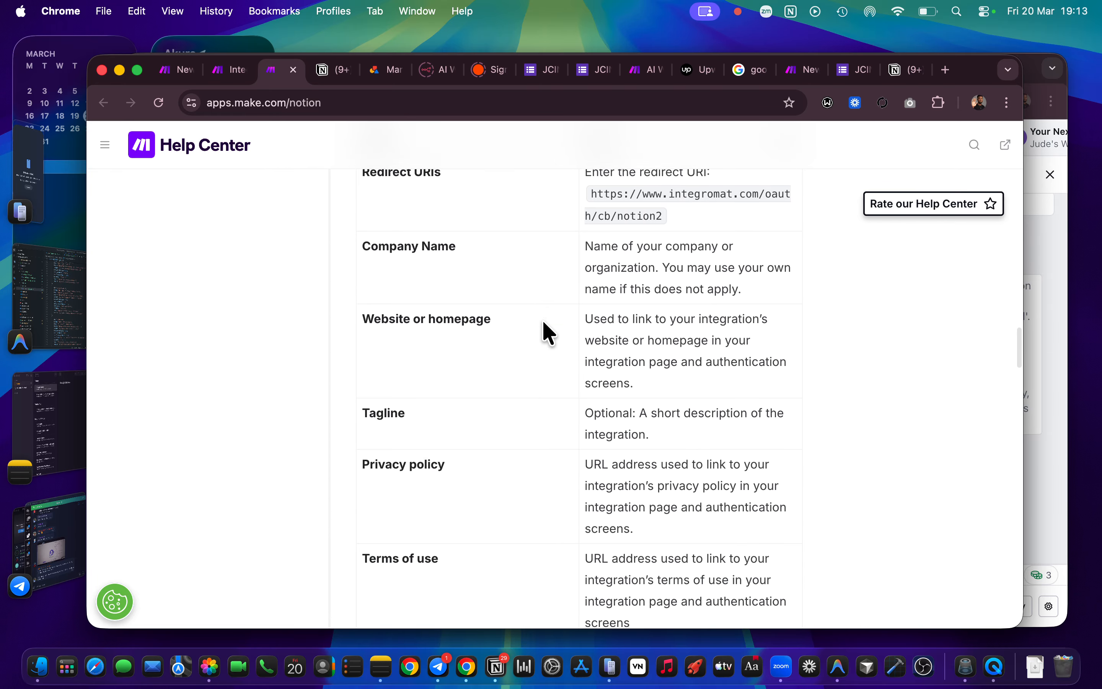
scroll(543, 323, "down", 12)
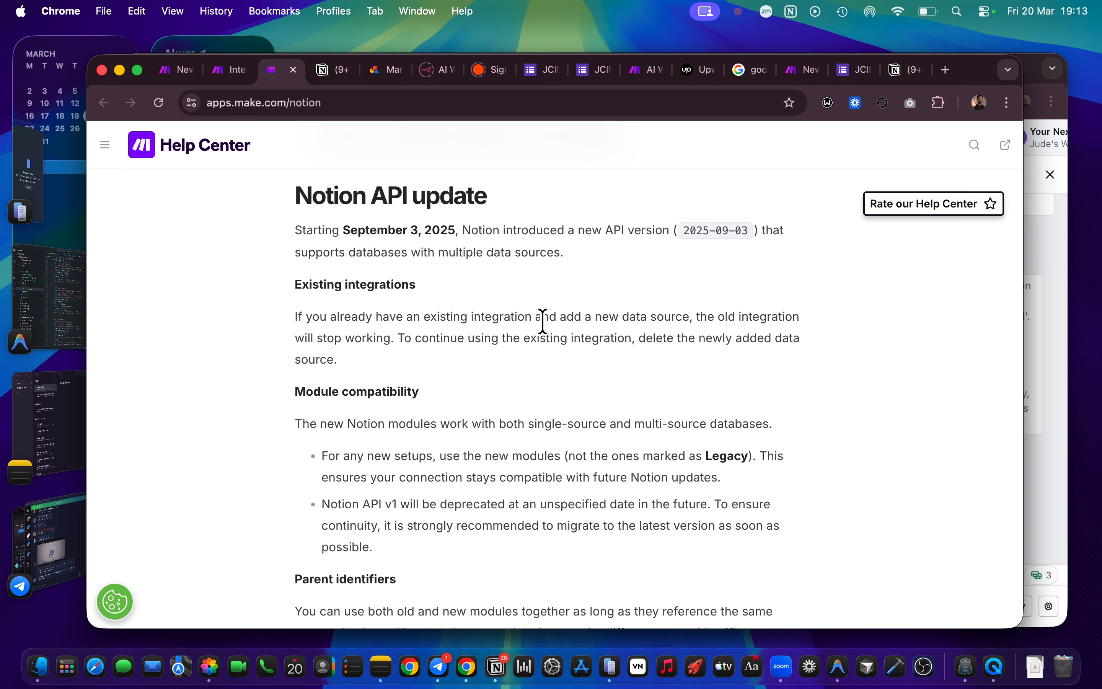
Step: Review the jcin integration's configuration in Notion, including its page access notice
left_click(896, 69)
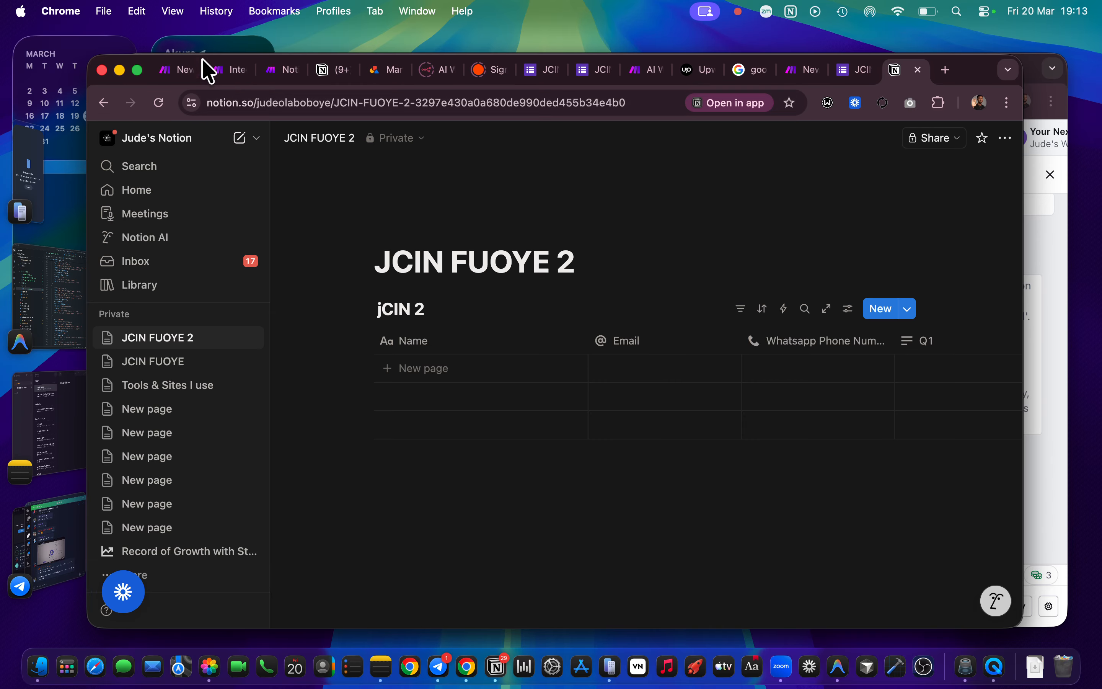
left_click(211, 70)
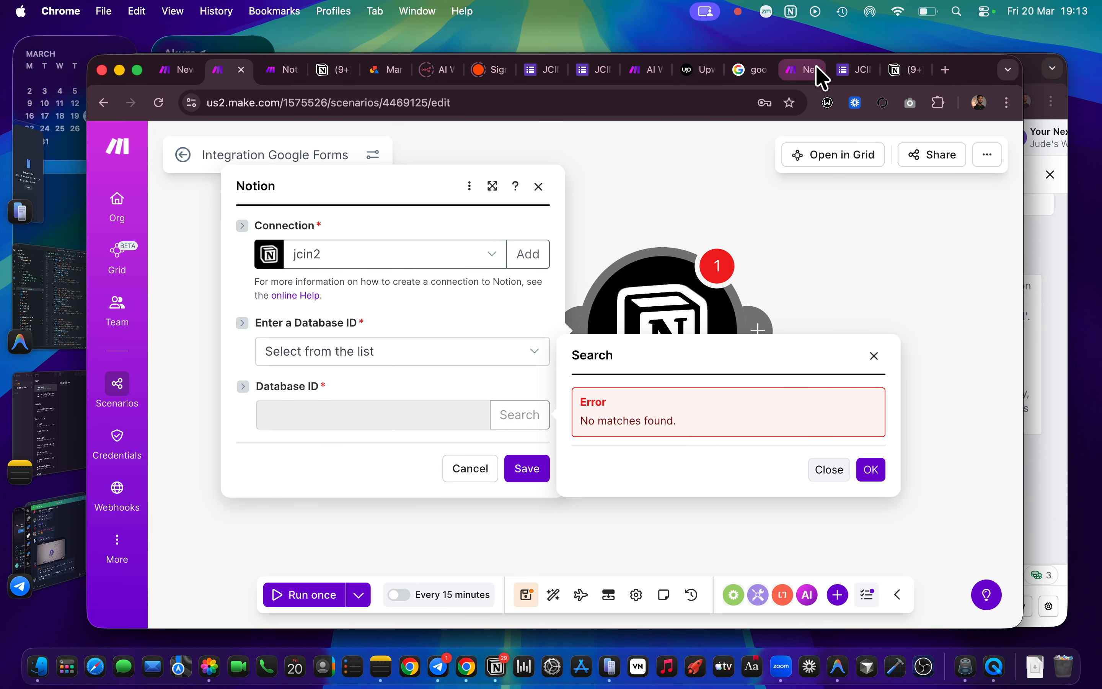
left_click(383, 70)
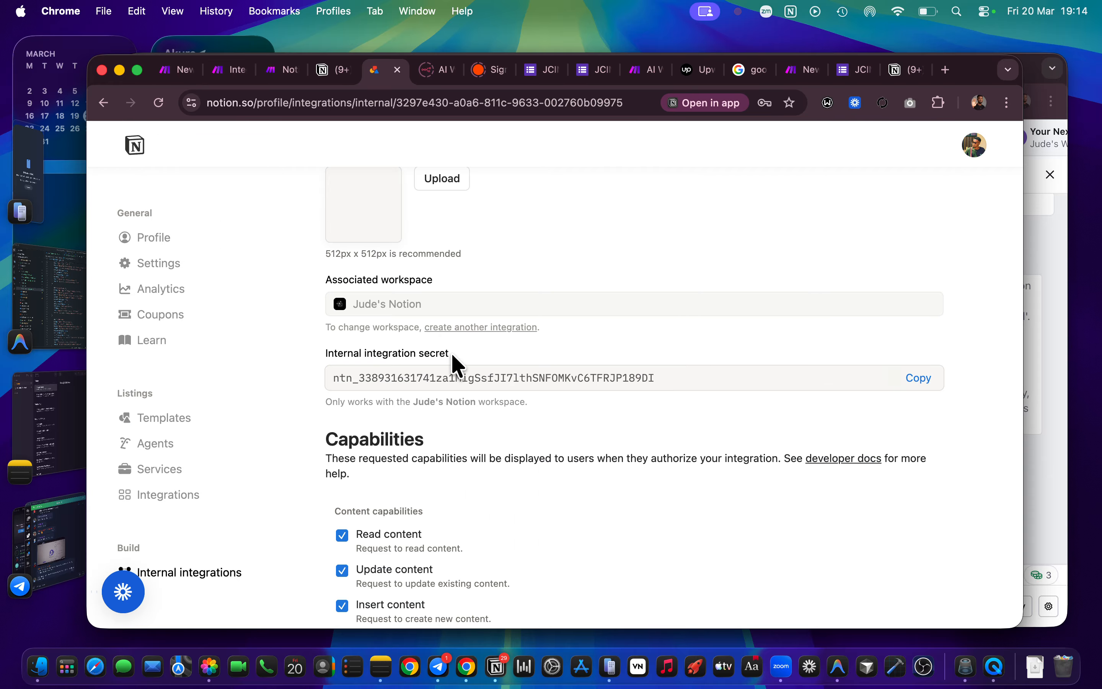
scroll(453, 358, "up", 3)
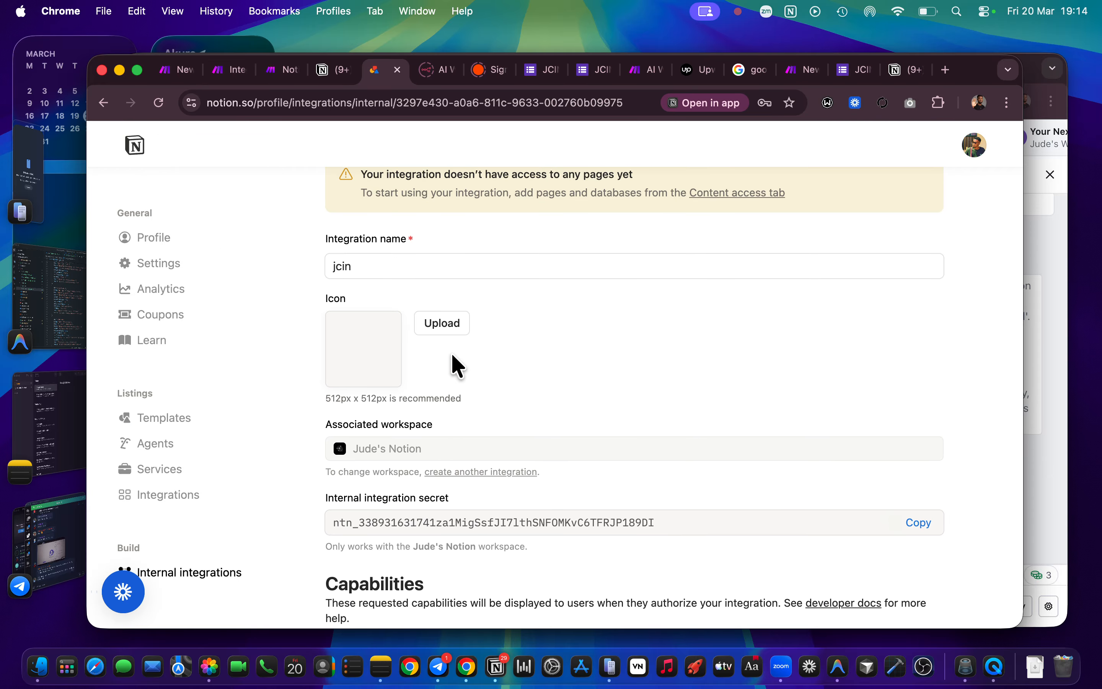
scroll(583, 448, "down", 6)
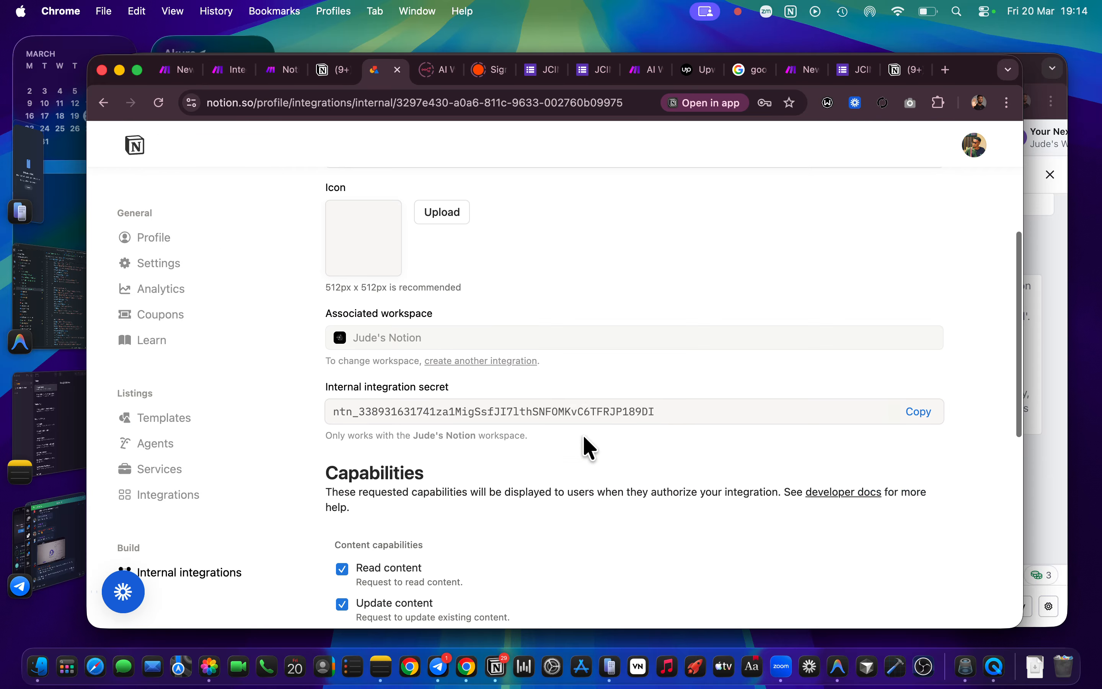
scroll(583, 438, "up", 6)
scroll(583, 440, "up", 4)
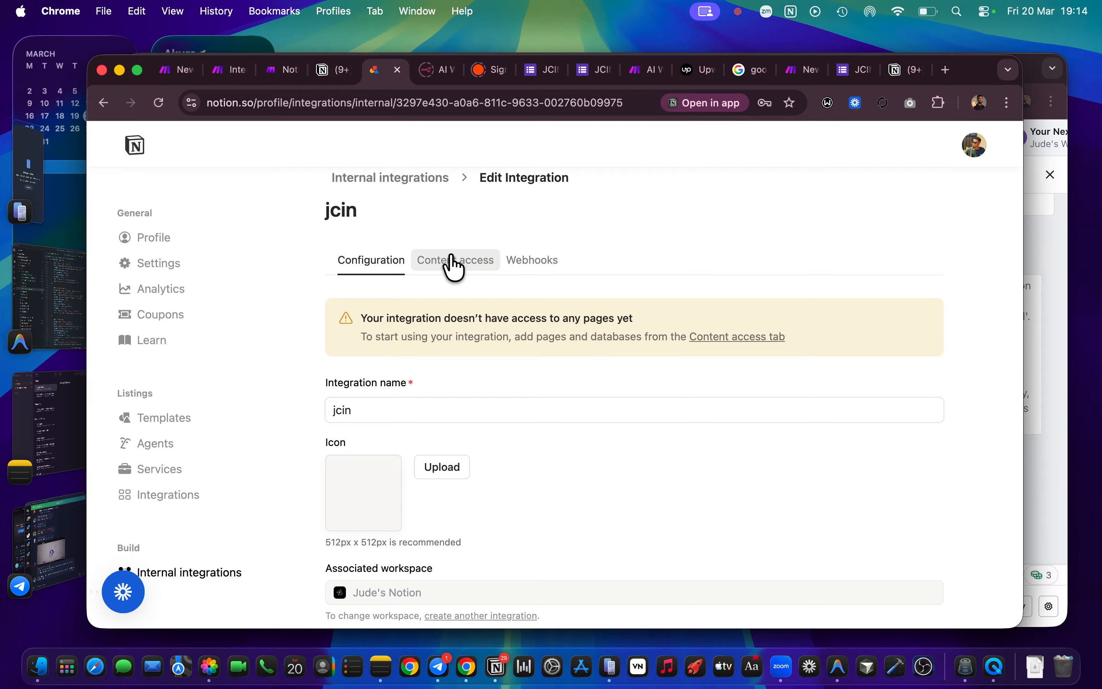
Step: Open the jcin integration's content access for editing and search the workspace pages for "jcin fuoye"
left_click(454, 268)
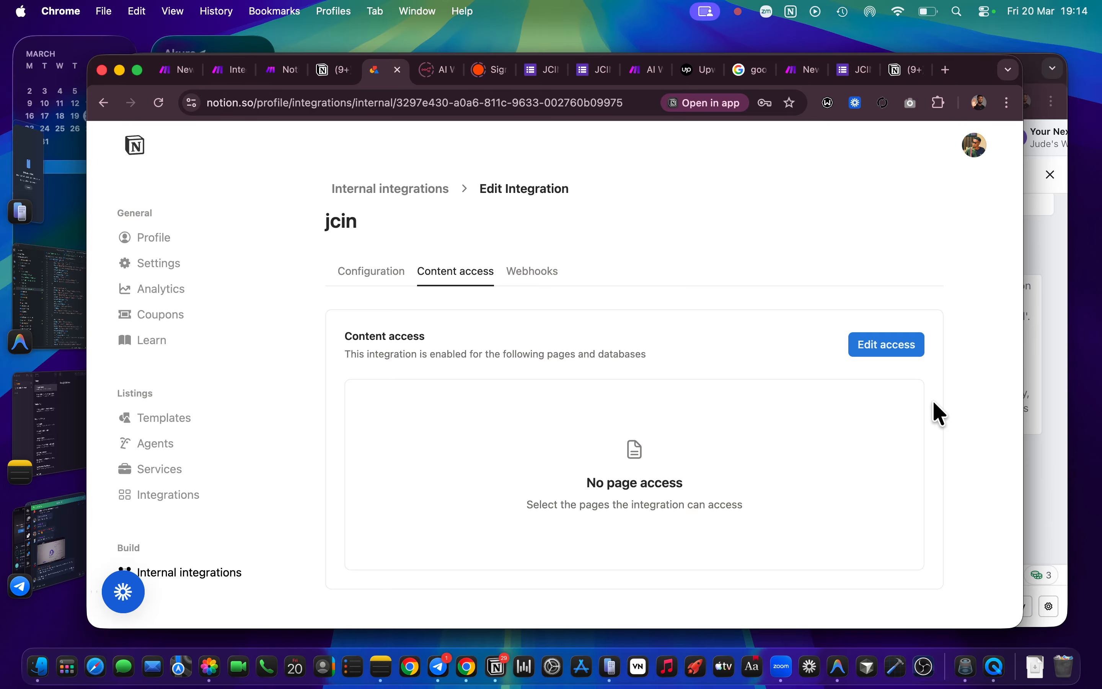
left_click(895, 355)
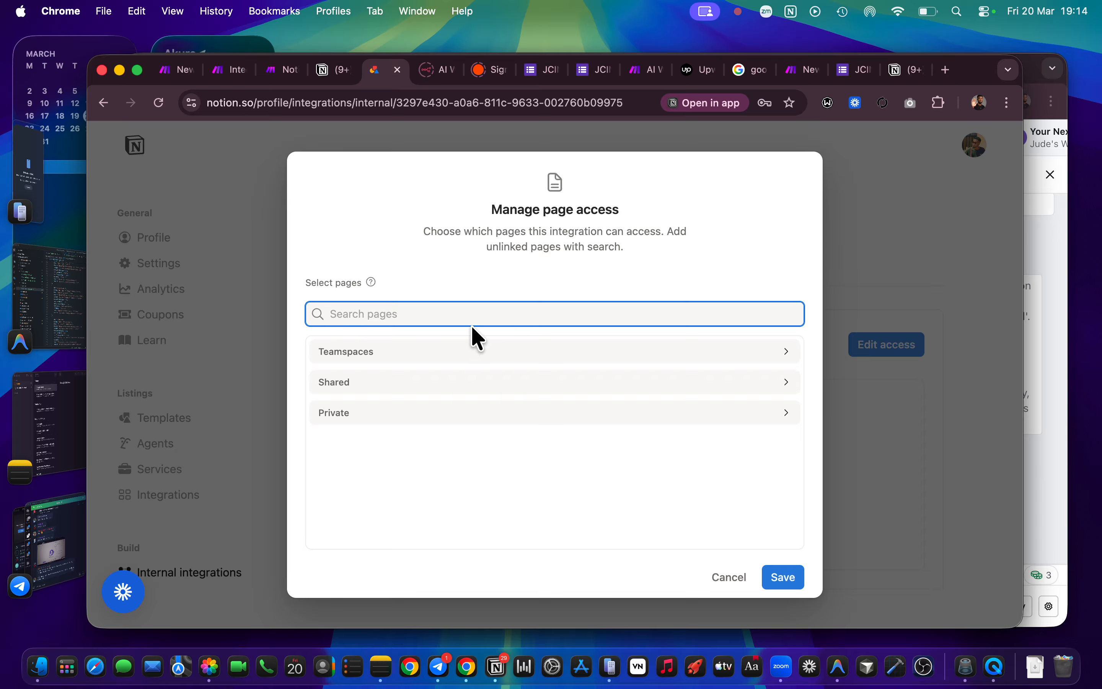
type("jcin fuoye")
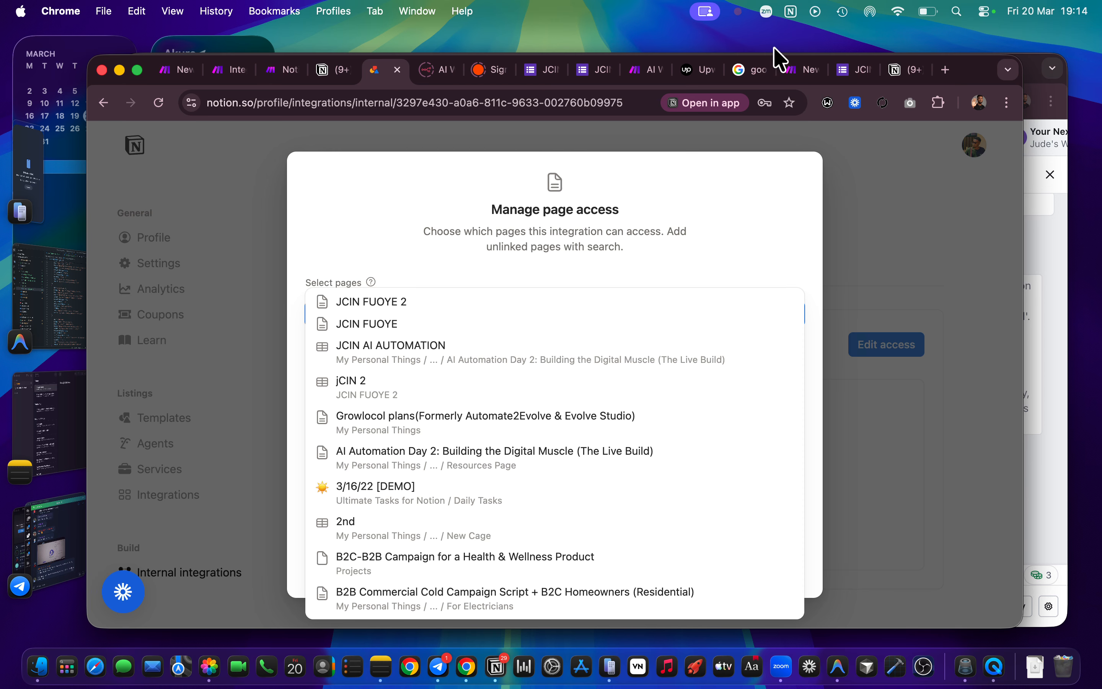
Step: Look for the jcin integration among the connections that can be added to the JCIN FUOYE 2 page in Notion
left_click(901, 87)
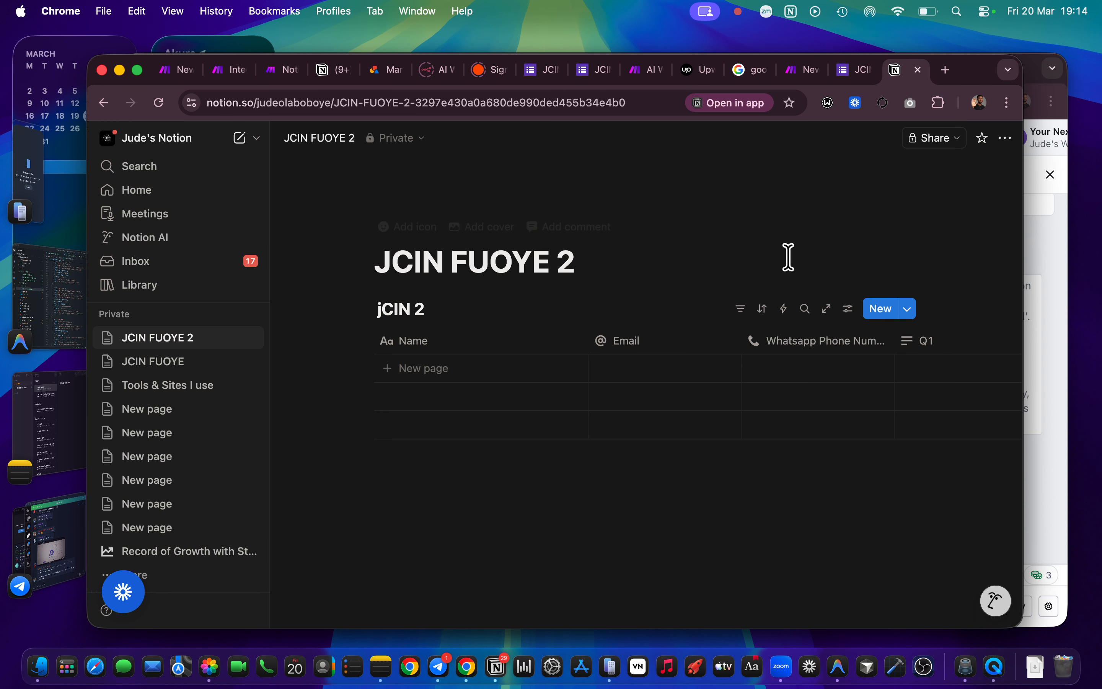
left_click(1007, 138)
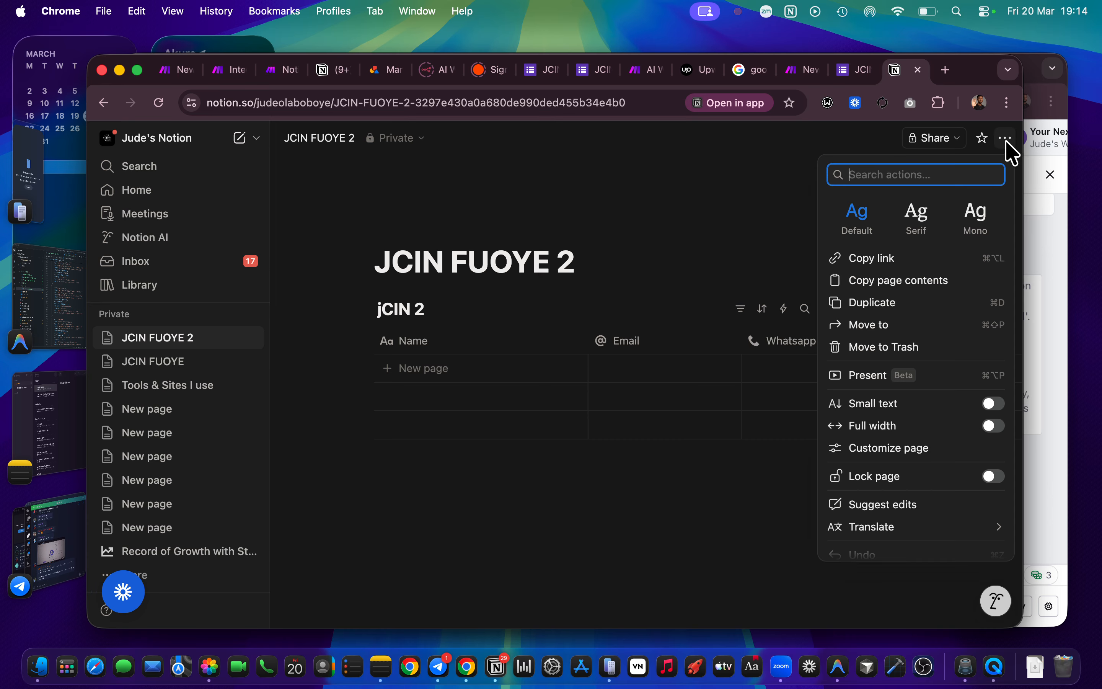
scroll(904, 397, "down", 6)
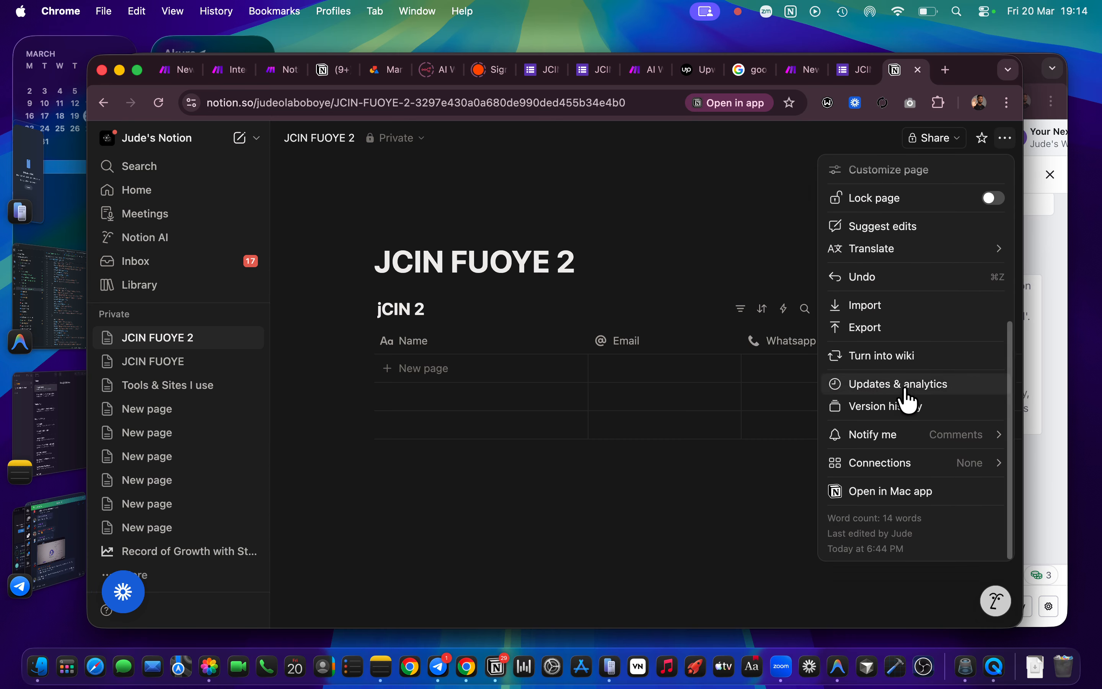
mouse_move(904, 470)
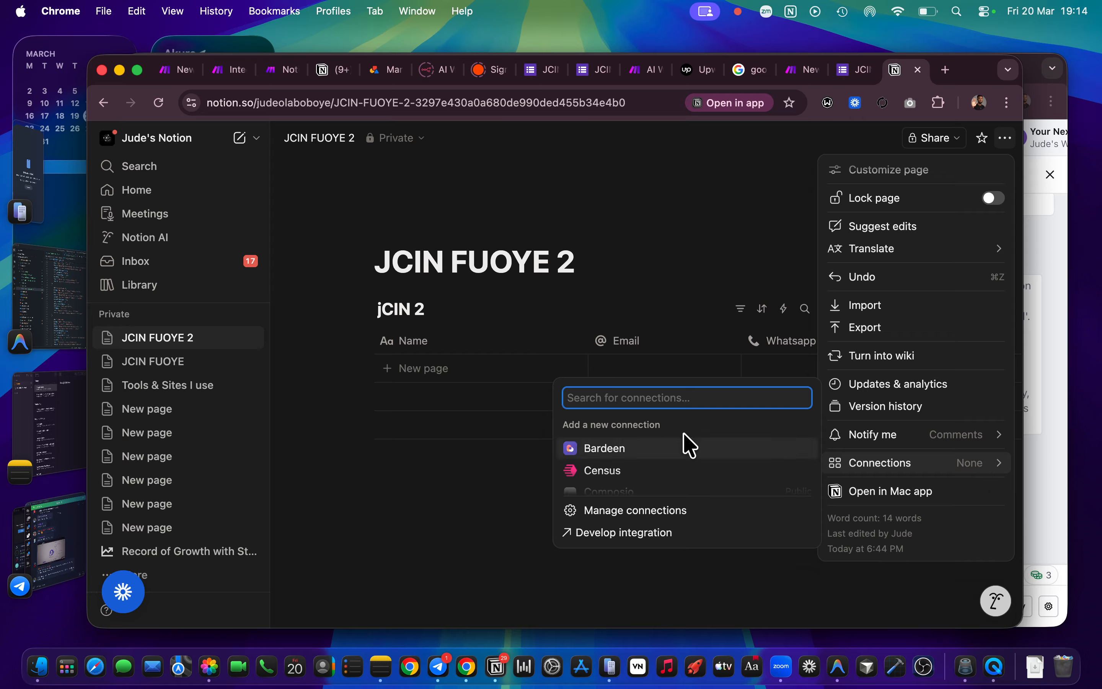
scroll(672, 444, "down", 3)
scroll(674, 444, "down", 6)
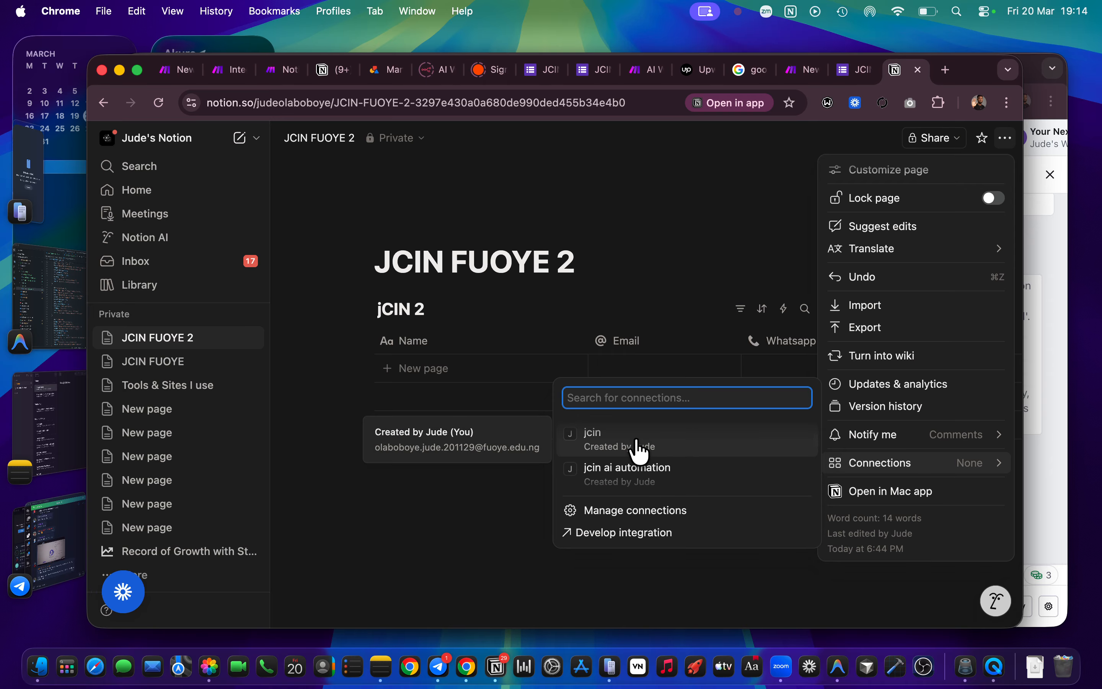
scroll(635, 439, "up", 1)
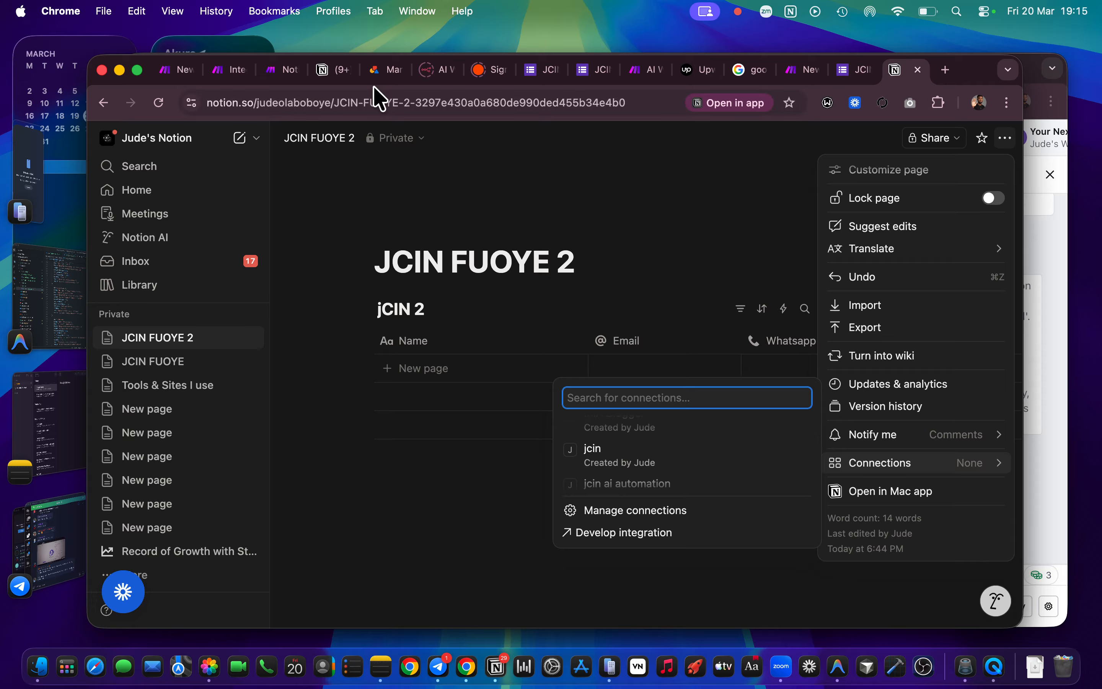
Step: Return to the jcin integration and cancel editing its page access
left_click(377, 72)
left_click(860, 177)
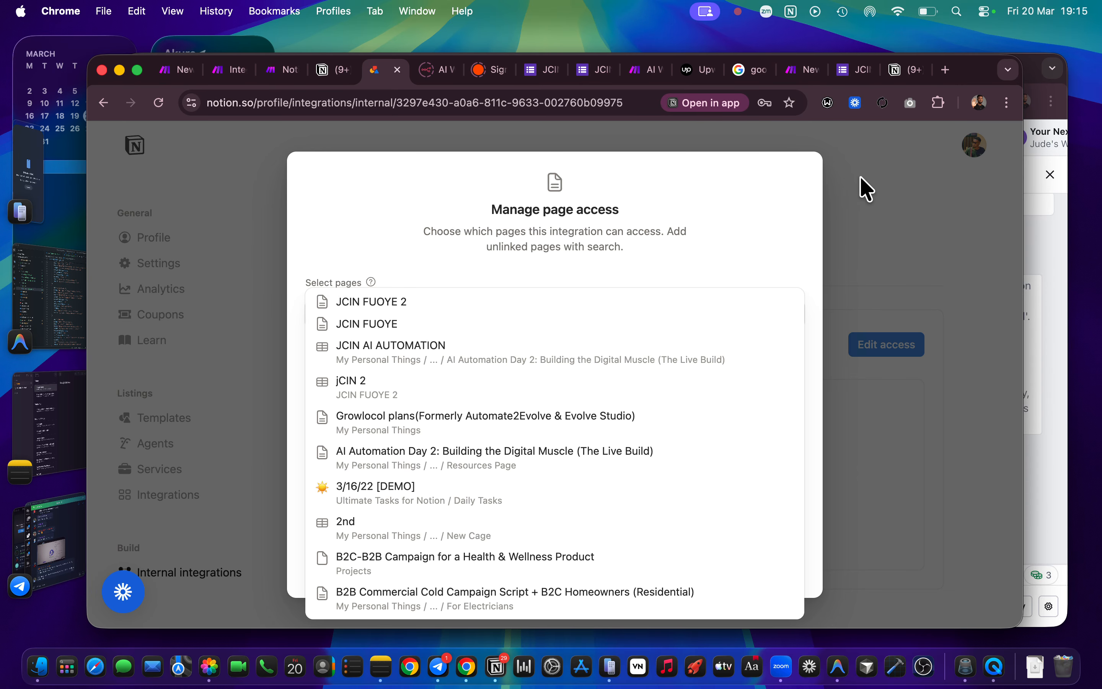
left_click(725, 578)
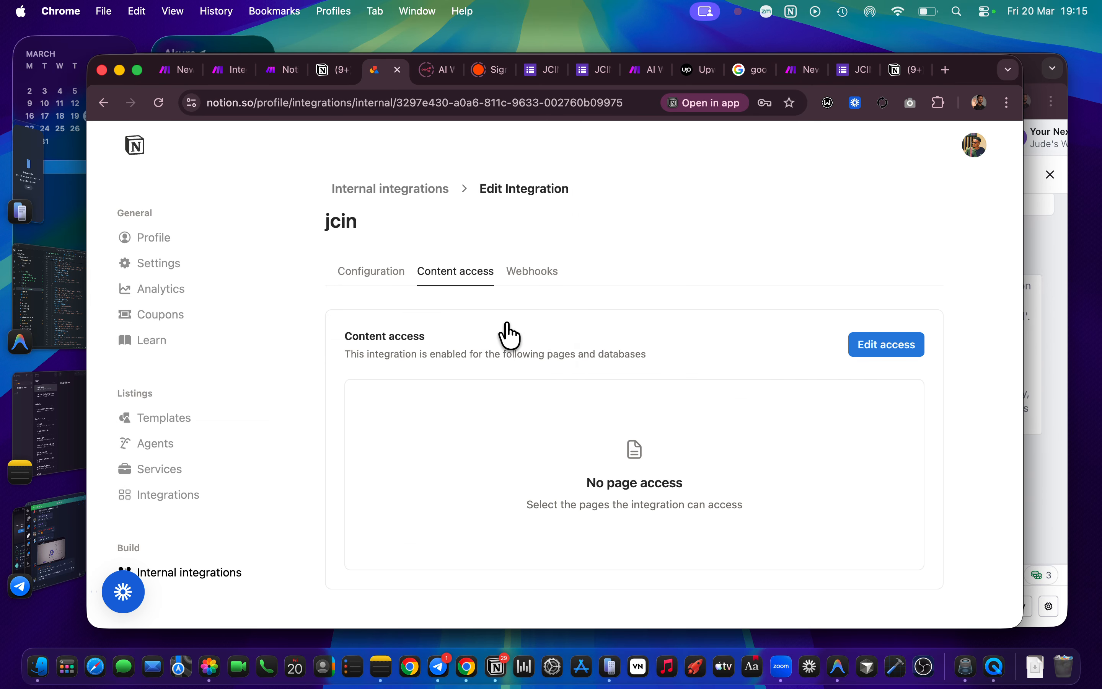
Step: Check the jcin integration's name in its configuration and decline the browser's offer to save its password
left_click(381, 273)
left_click_drag(358, 215, 342, 217)
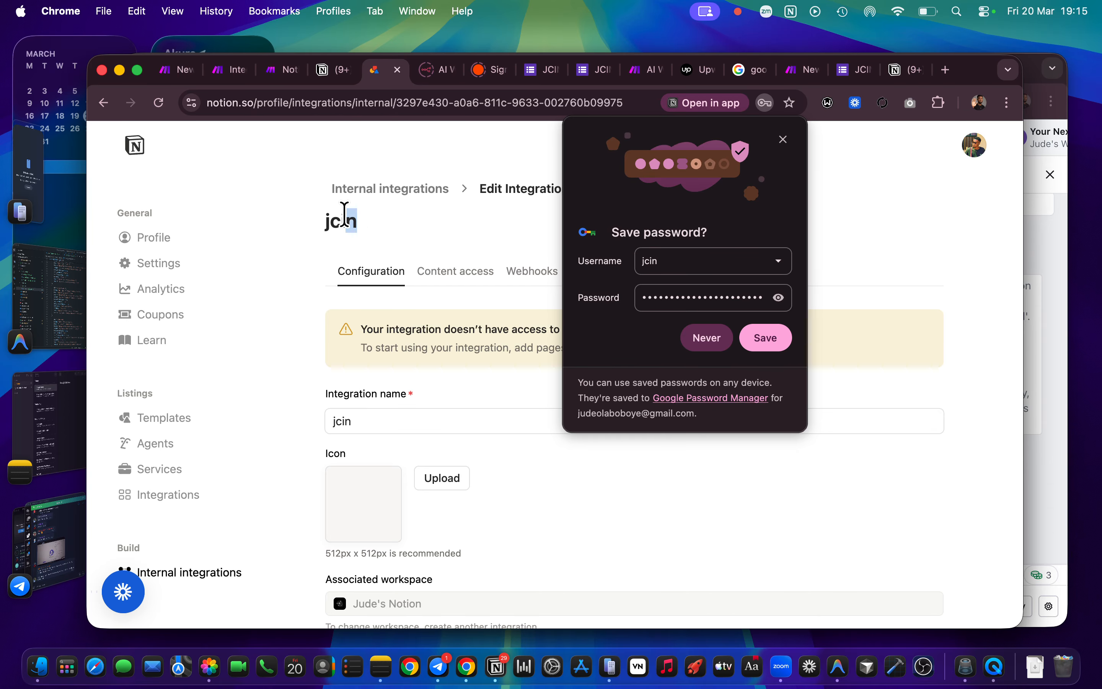
left_click(707, 338)
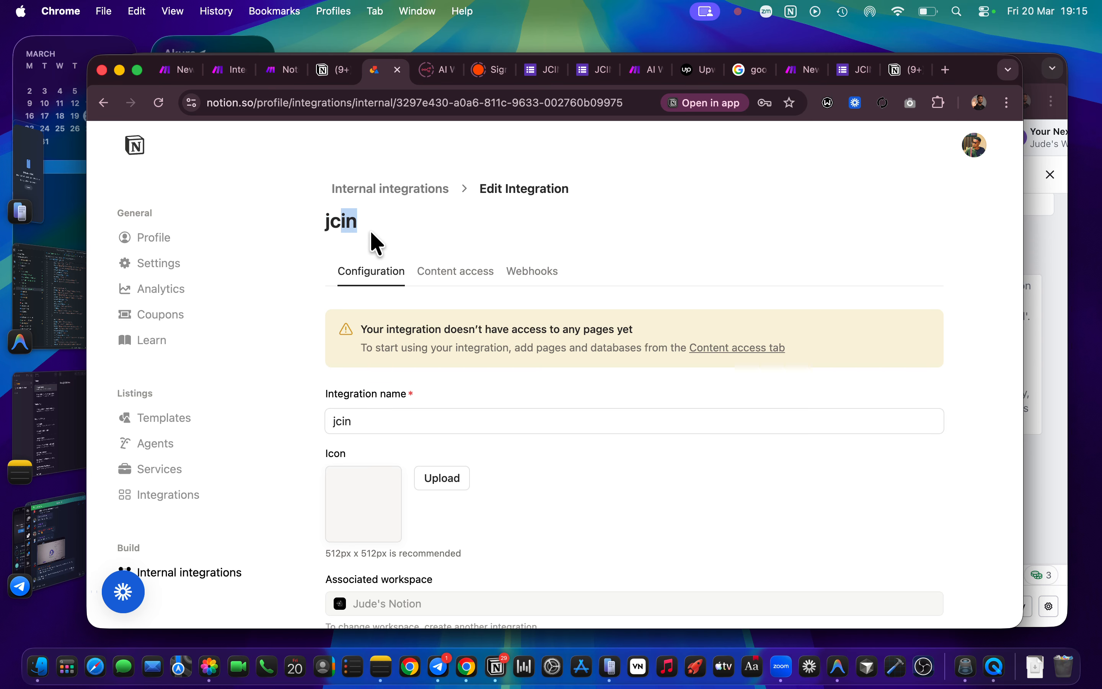
Step: Connect the jcin integration to the JCIN FUOYE 2 page in Notion and confirm its access
left_click(898, 73)
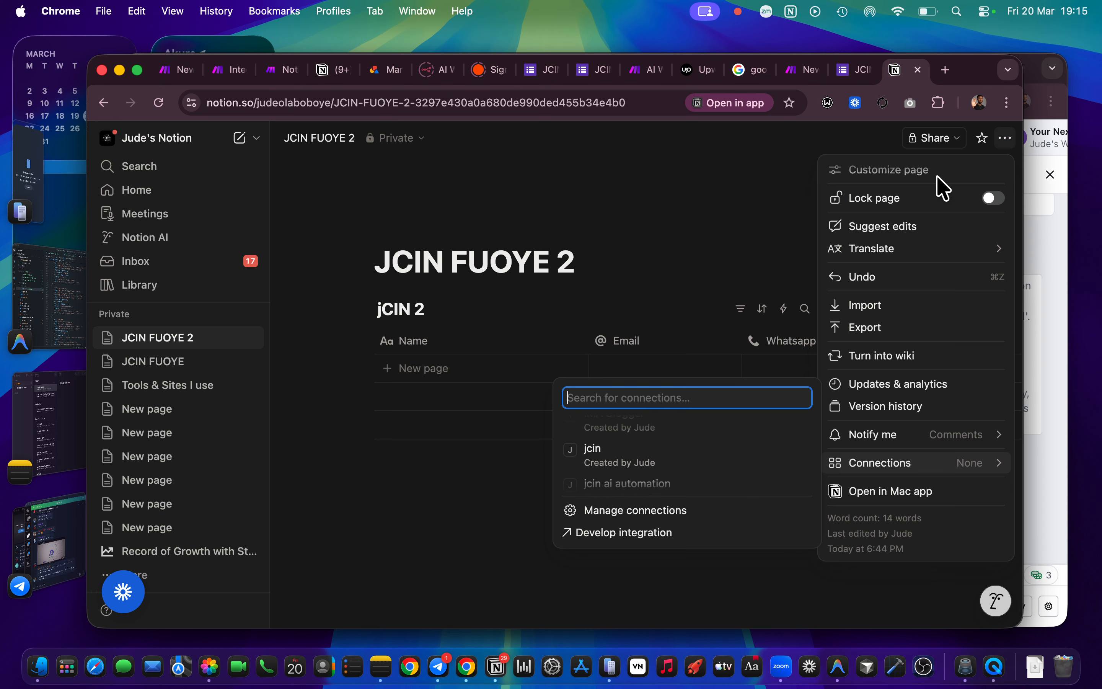
left_click(629, 458)
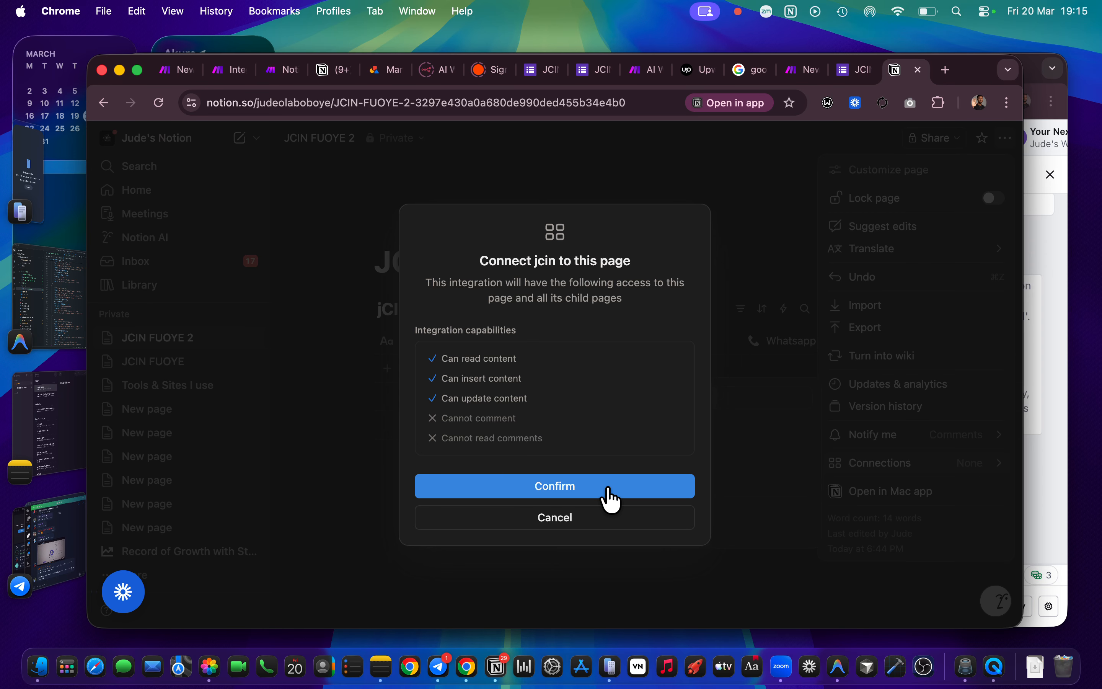
left_click(607, 487)
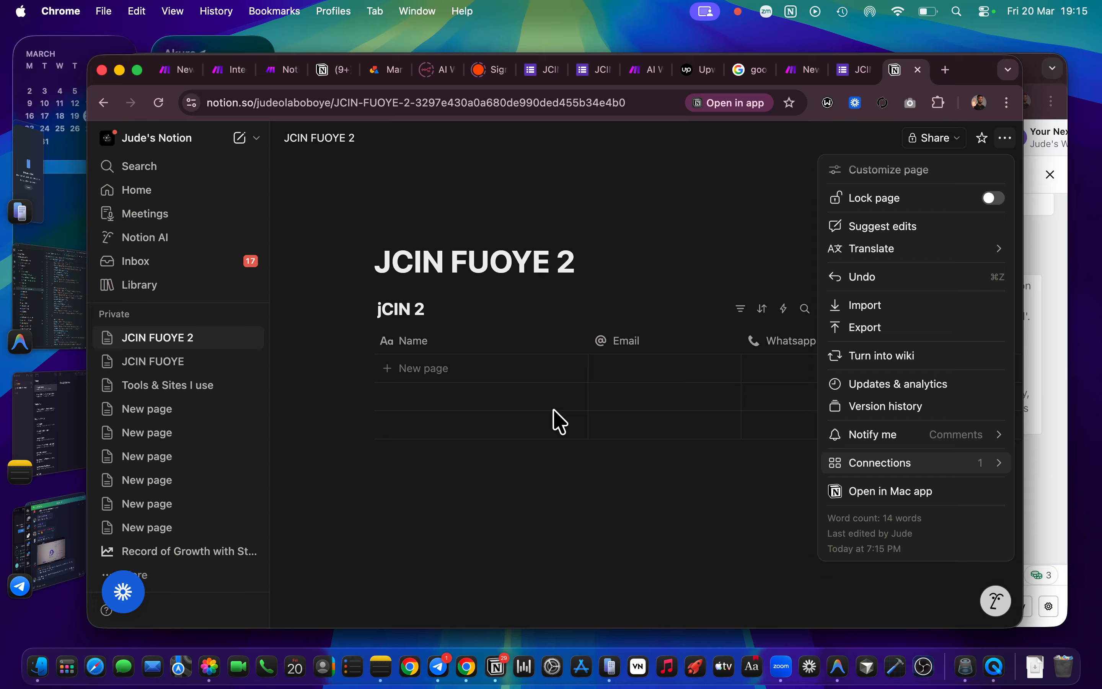
left_click(599, 531)
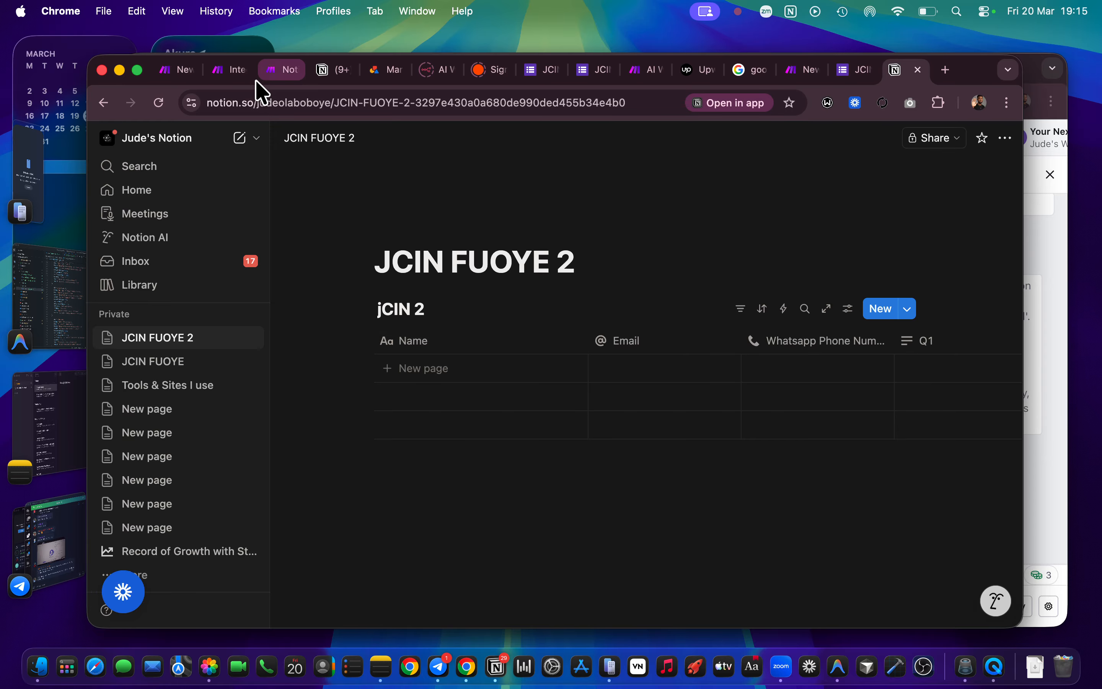
Step: Check the jcin integration's content access, expanding the private pages it can reach
left_click(223, 71)
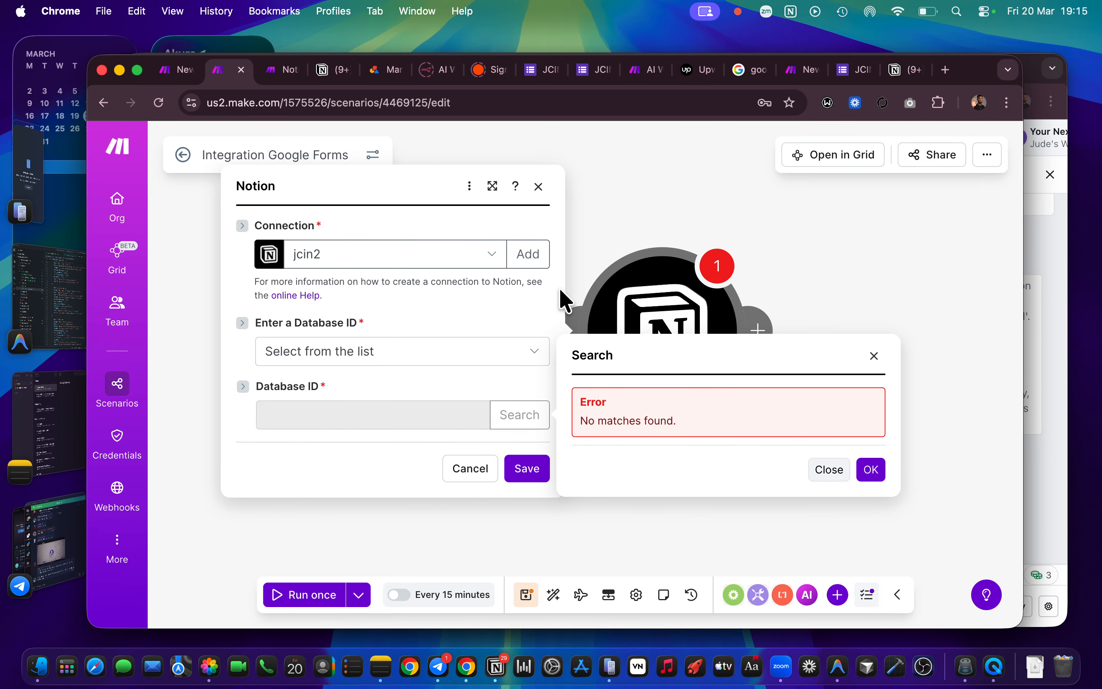
left_click(371, 69)
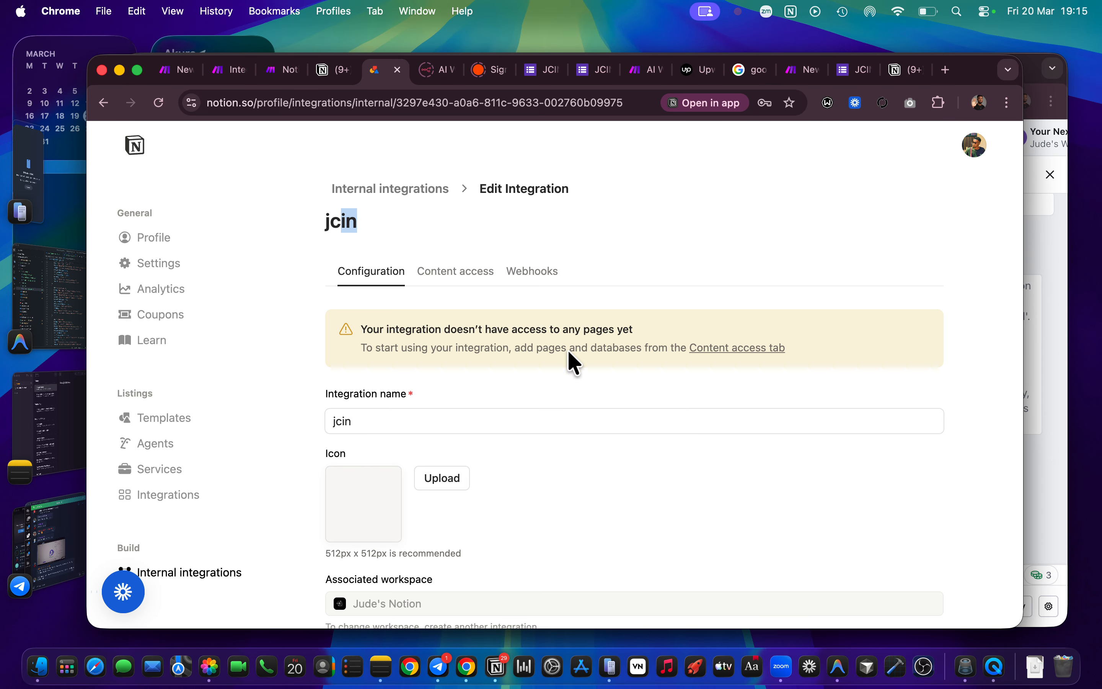
left_click(467, 275)
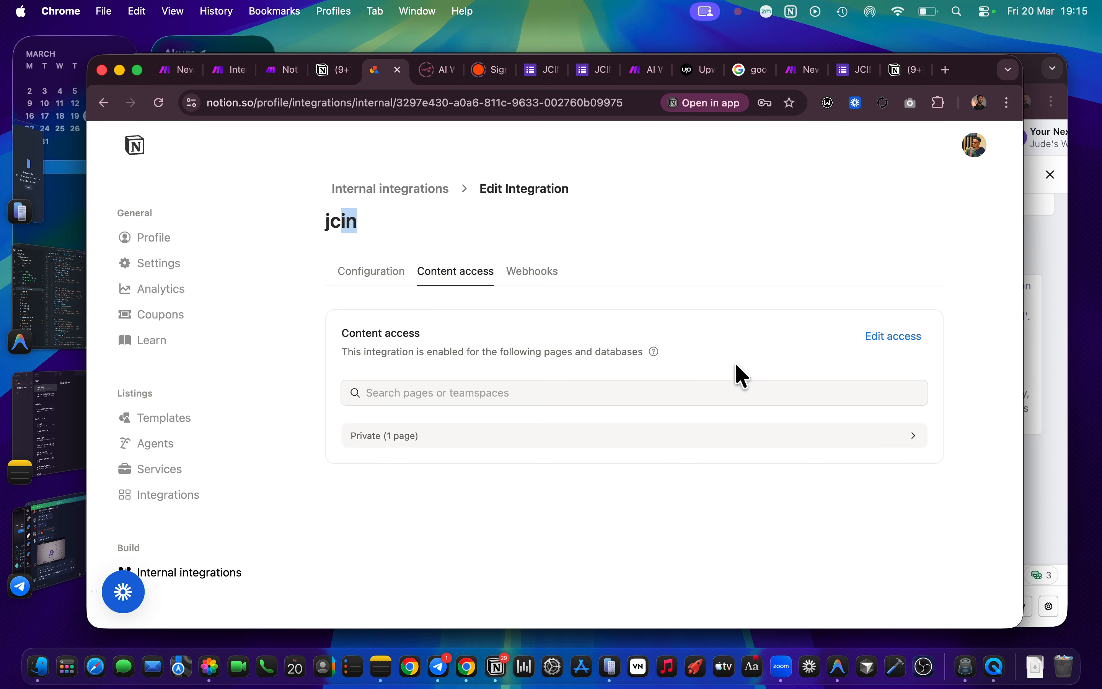
left_click(511, 449)
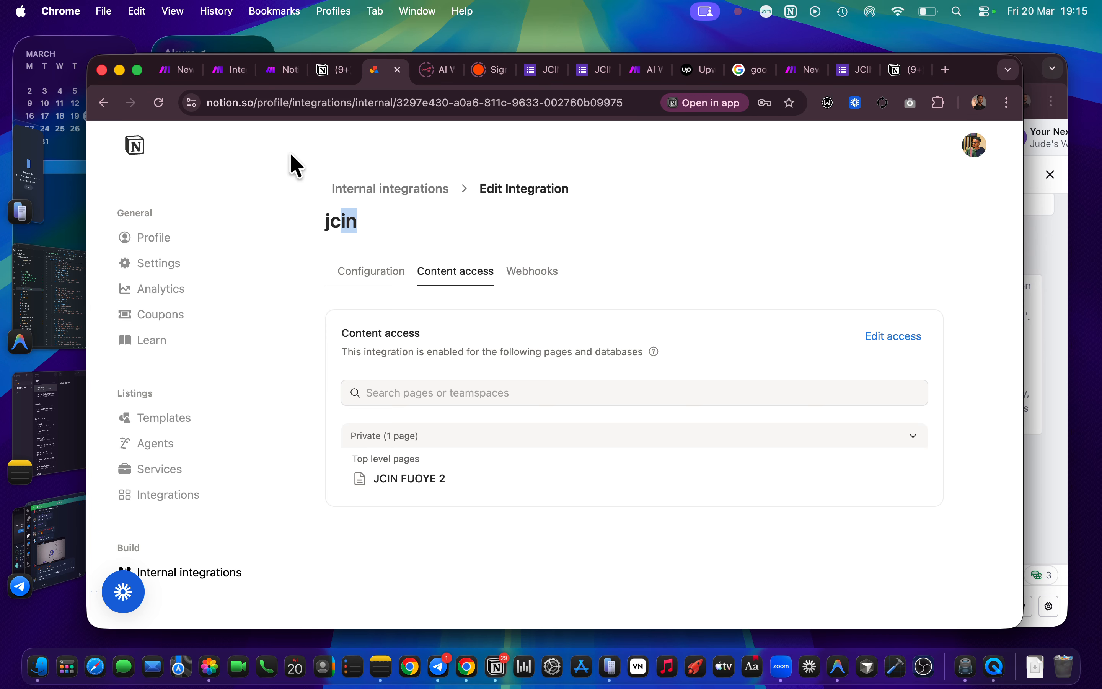
Step: In Make's Notion module, rerun the database search with the query "jcin" and use the matching database as the Database ID
left_click(222, 71)
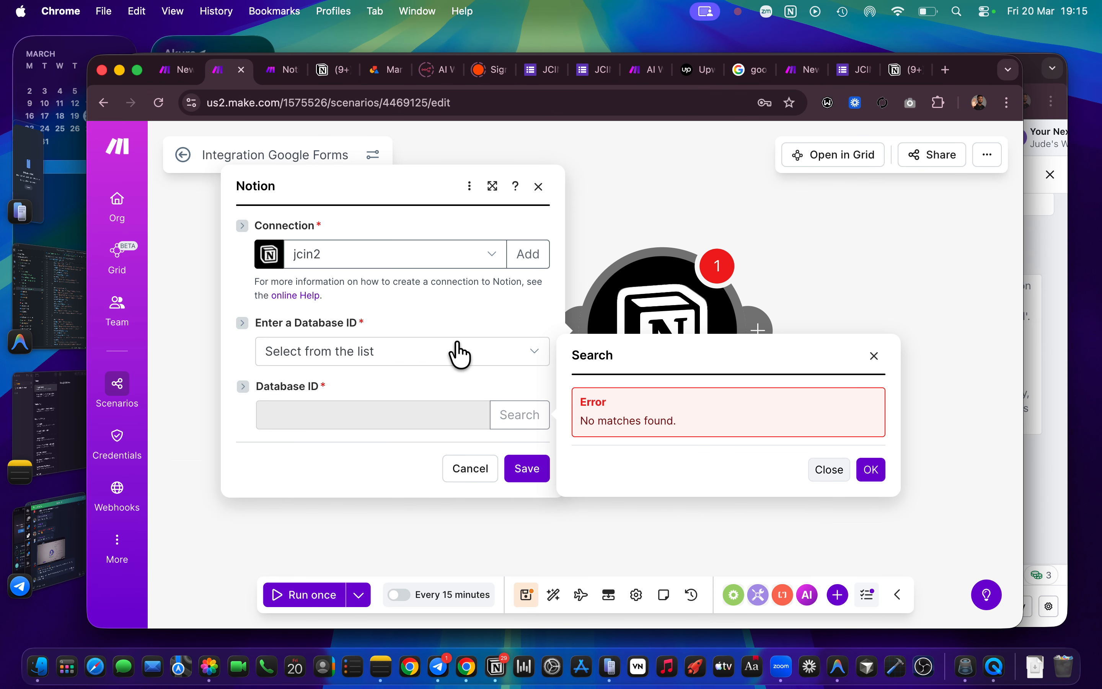
left_click(874, 356)
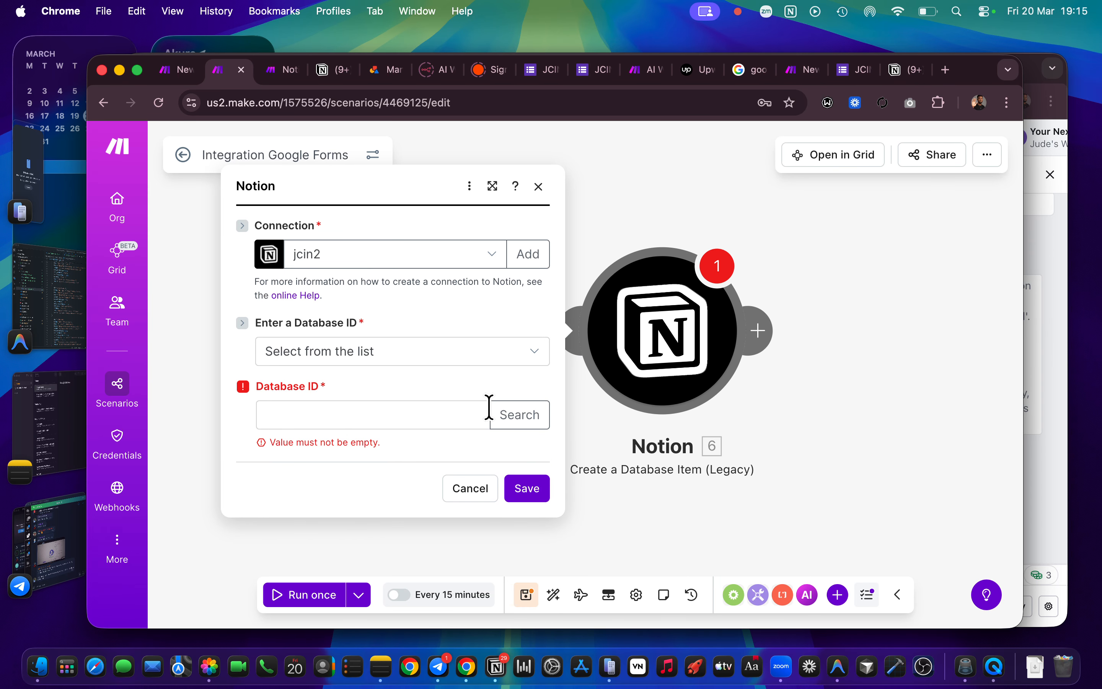
left_click(520, 413)
left_click(668, 423)
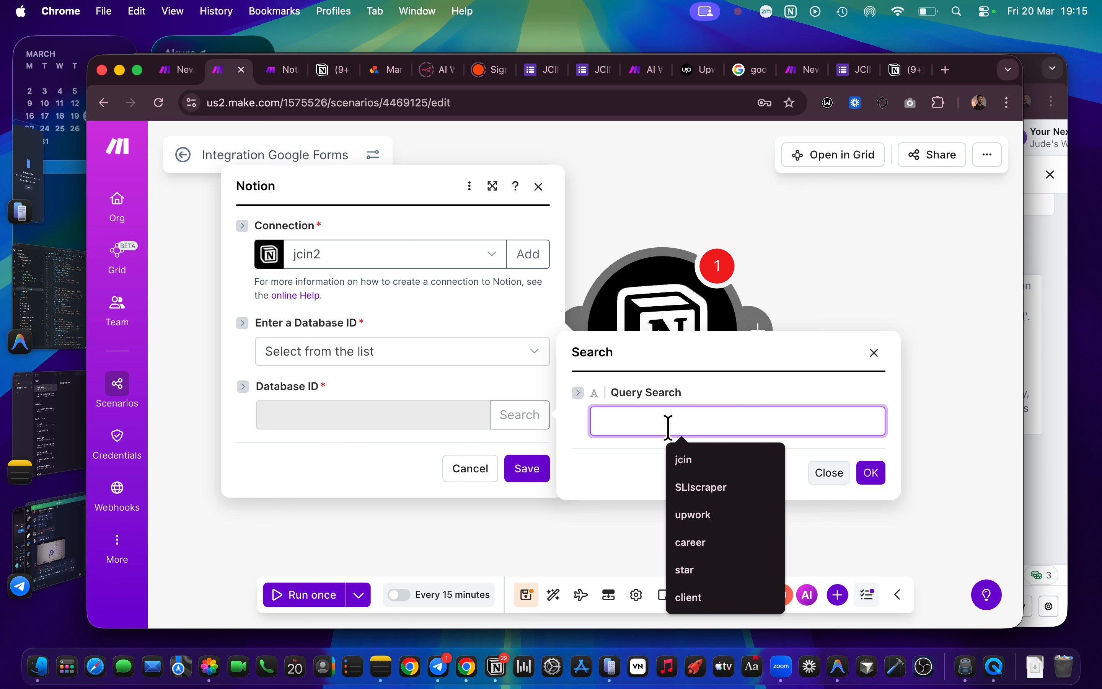
type("jcin")
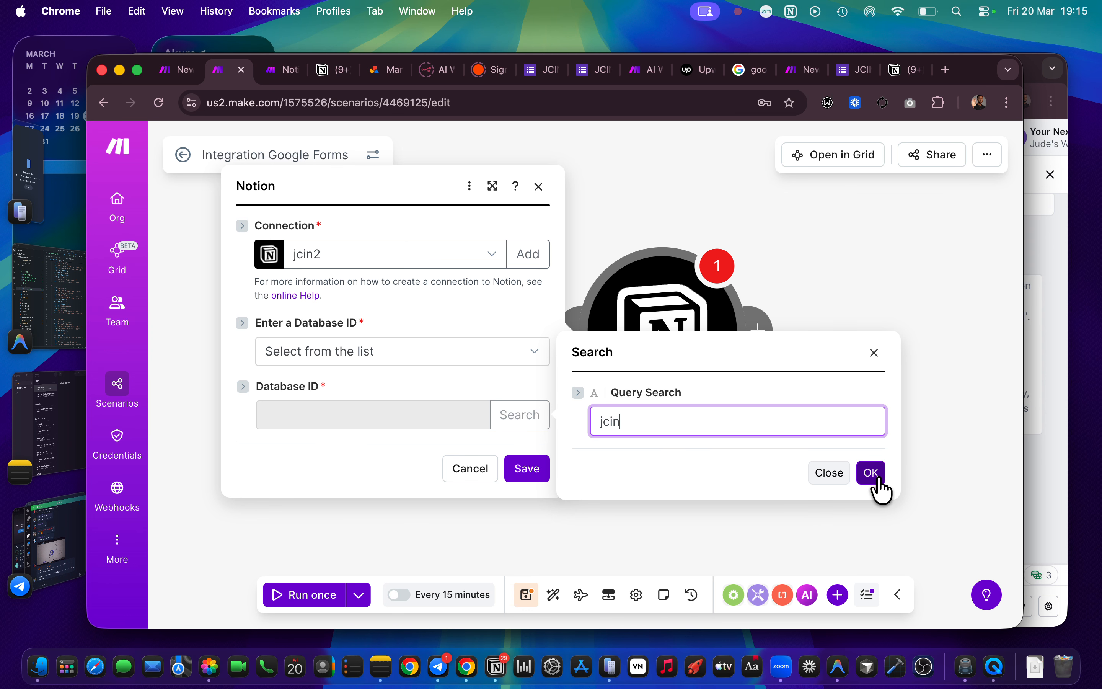
left_click(903, 72)
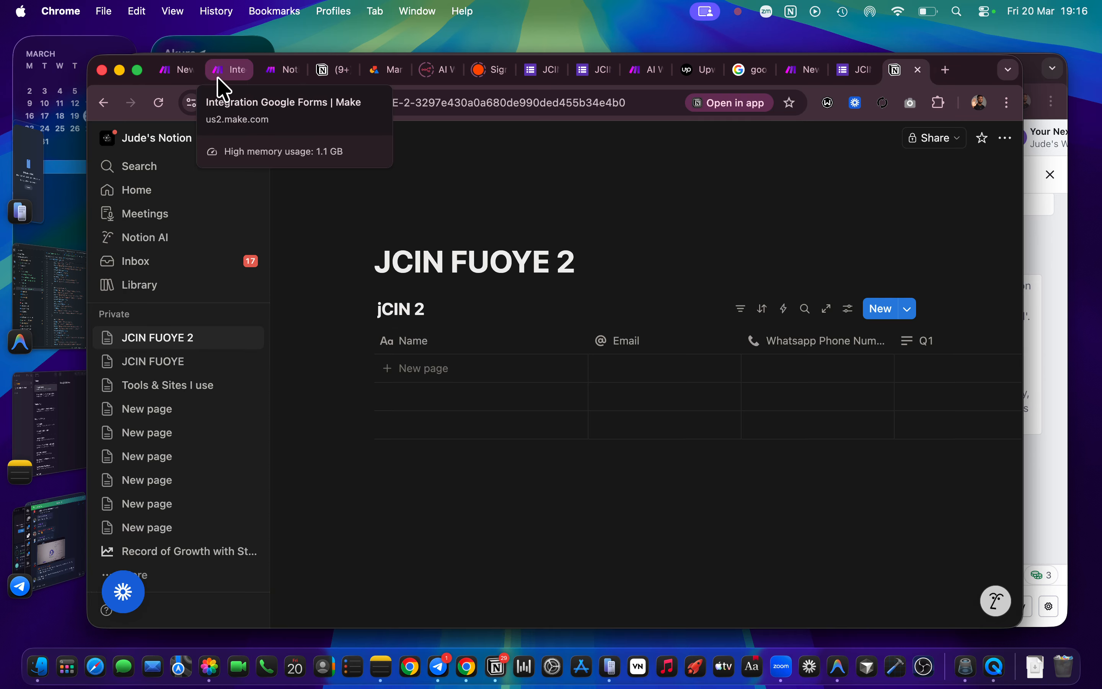
key("super+2")
left_click(870, 471)
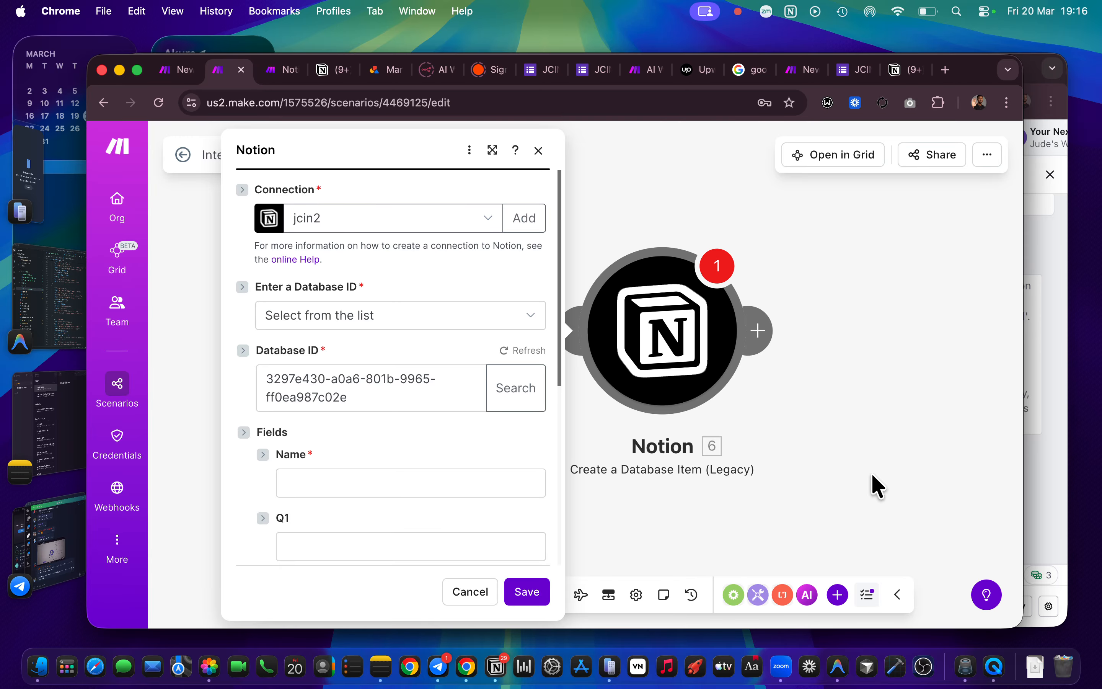
Step: Review the database fields in the Notion module and try to save it with the fields left empty
scroll(477, 434, "down", 8)
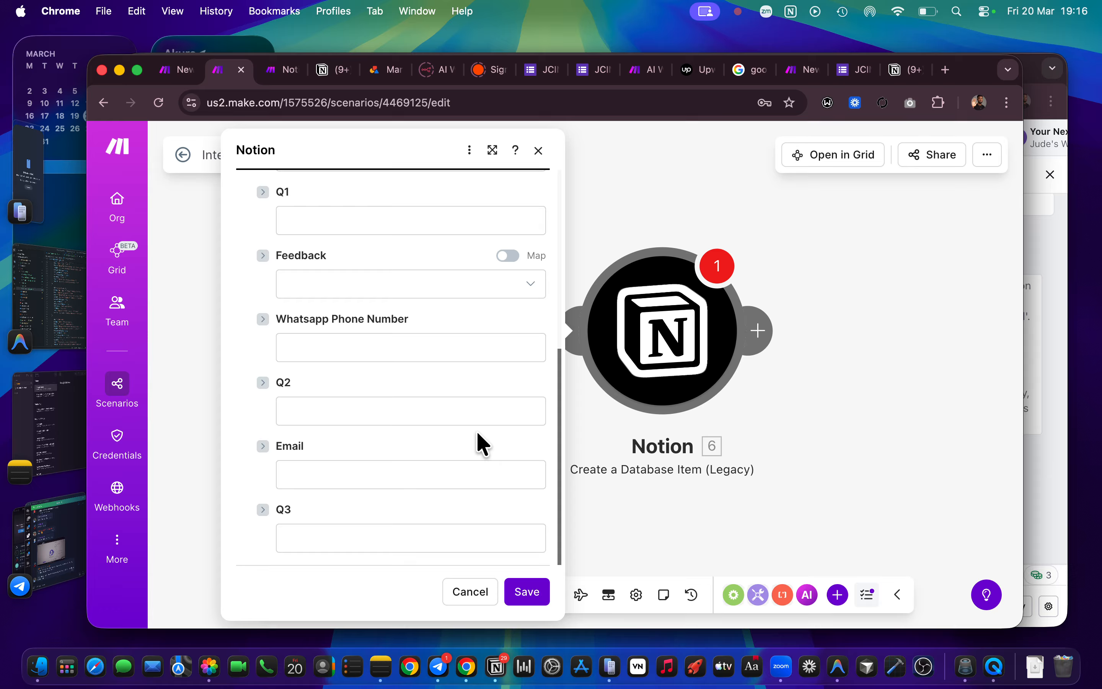
left_click(528, 593)
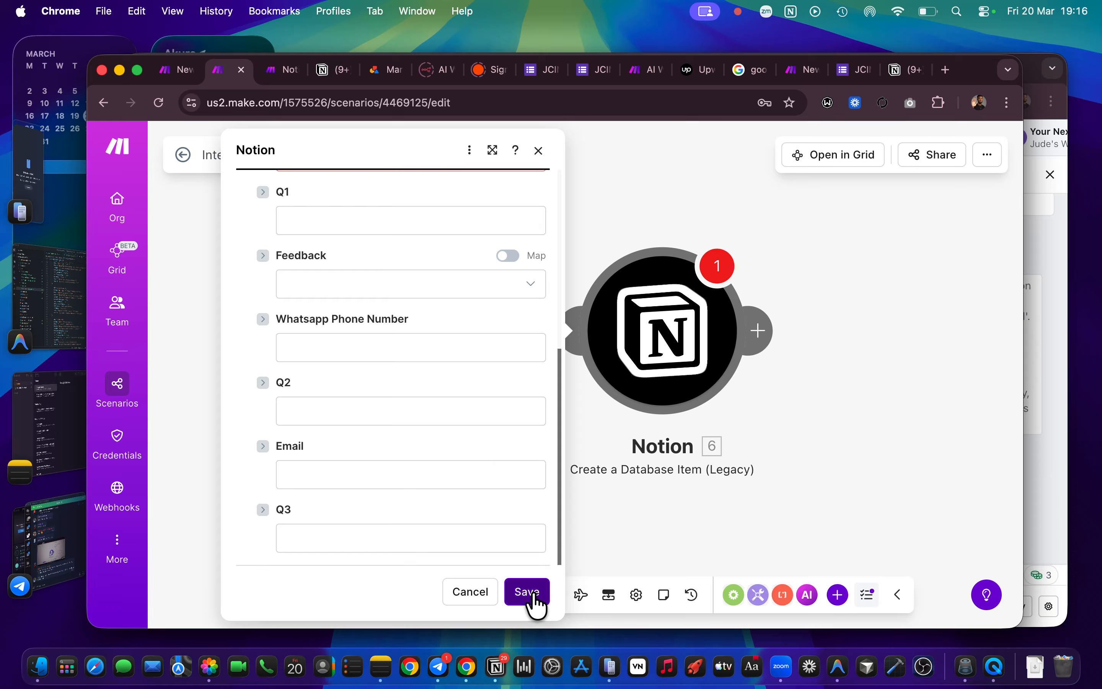
scroll(501, 303, "up", 6)
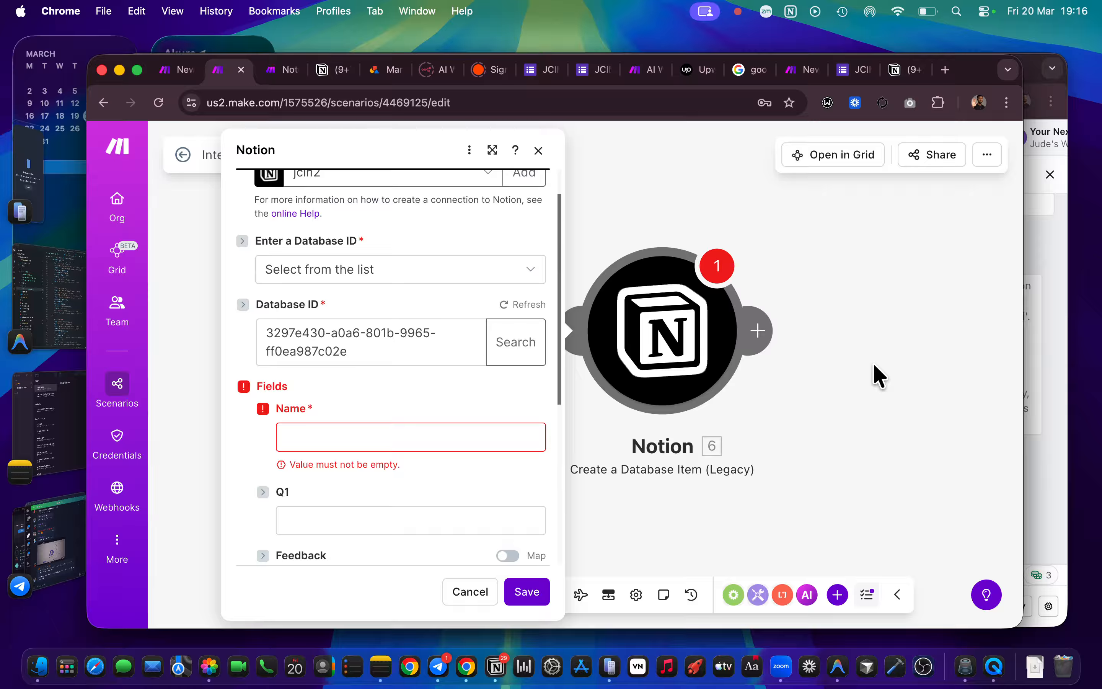
Step: Examine which Google Forms items can be mapped to the Name, Q1, Feedback and Whatsapp Phone Number fields
left_click(370, 433)
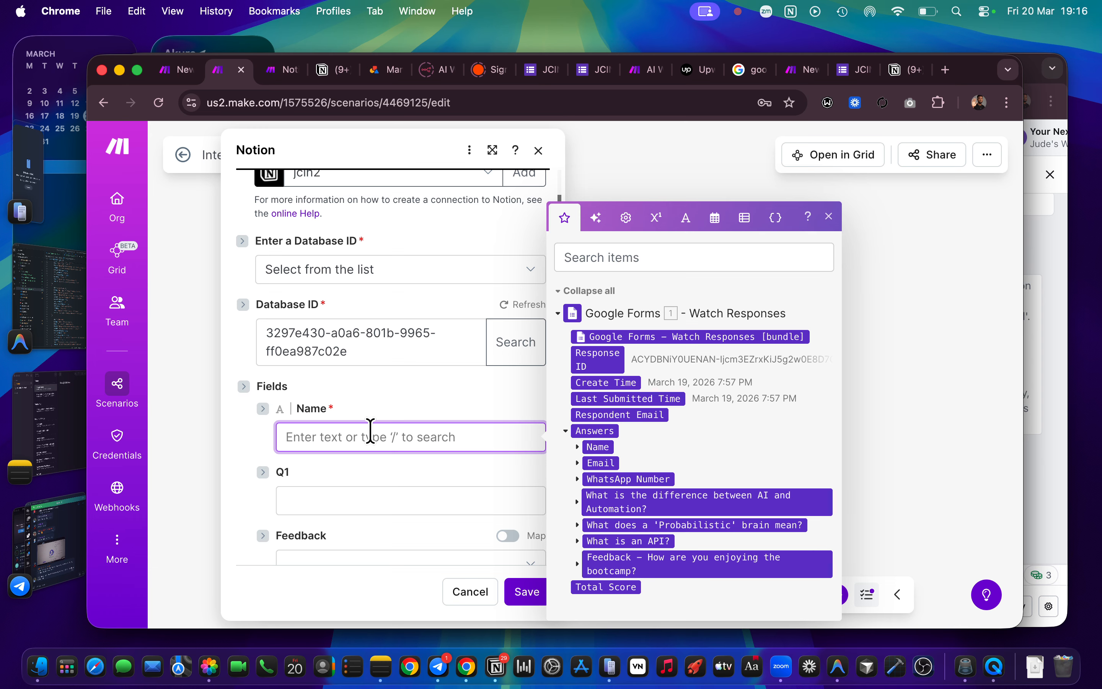
left_click(362, 500)
scroll(365, 516, "down", 3)
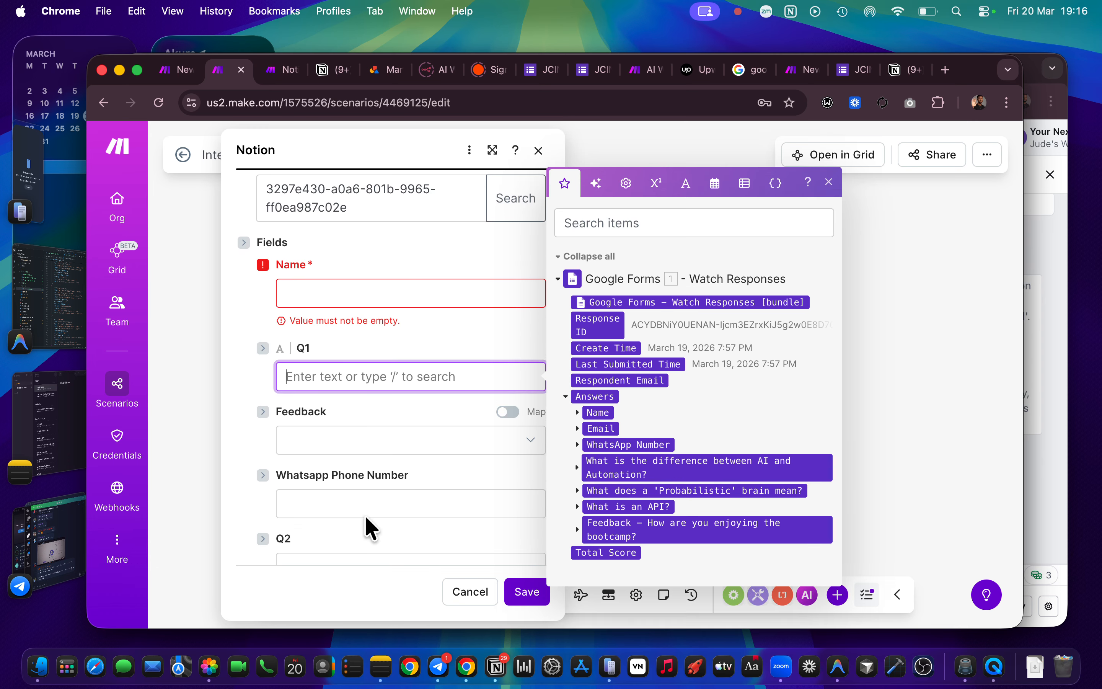
left_click(340, 440)
left_click(352, 503)
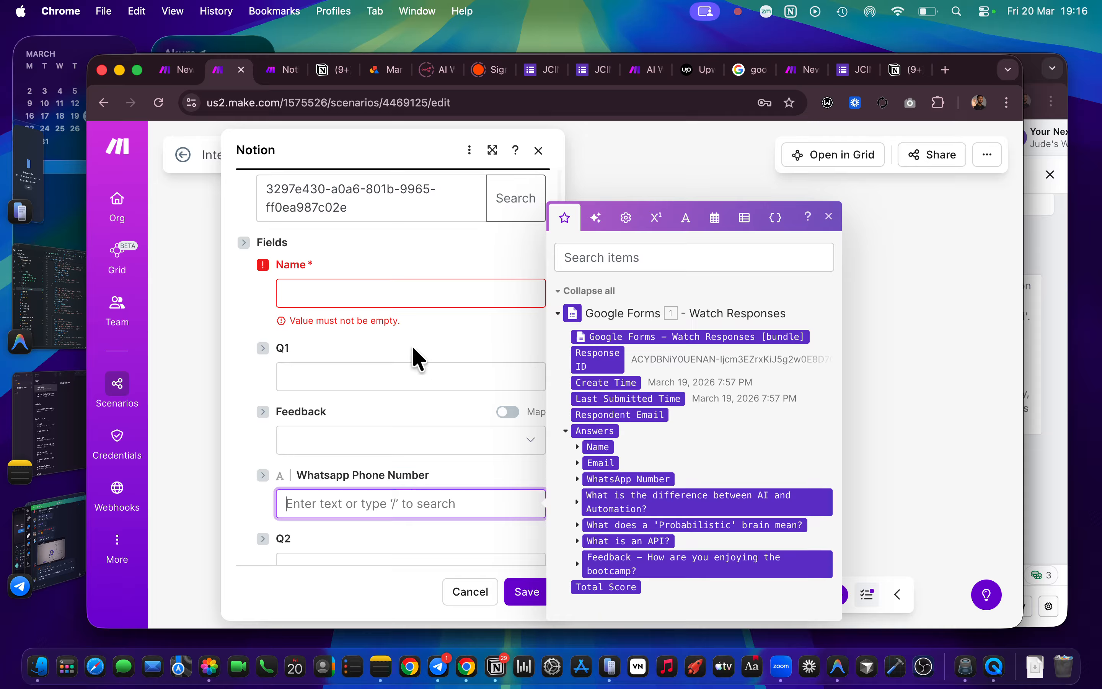
Step: Map the Name field to the Google Forms Name answer and expand that answer's Grade and textAnswers items down to the value
left_click(374, 294)
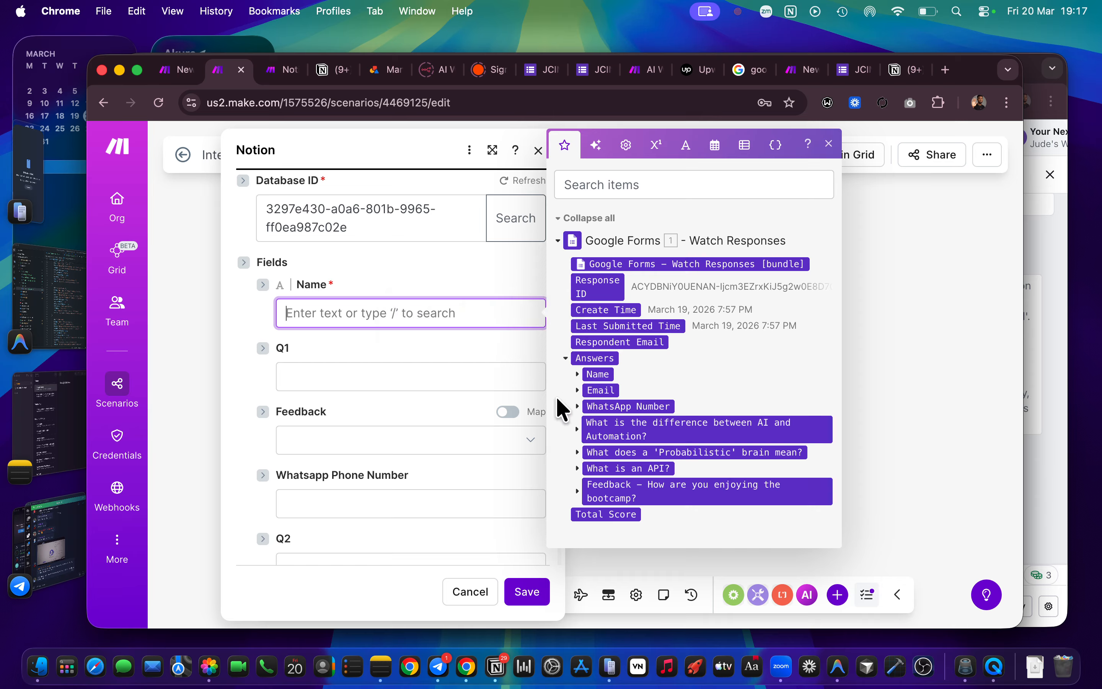
left_click(597, 374)
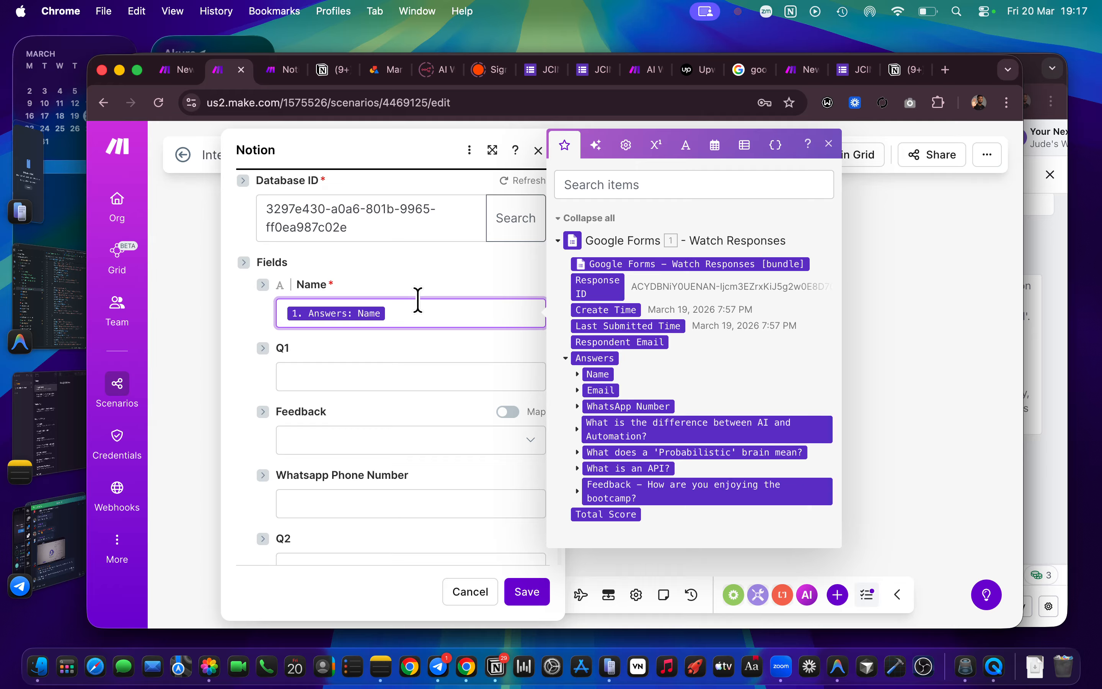
left_click(577, 375)
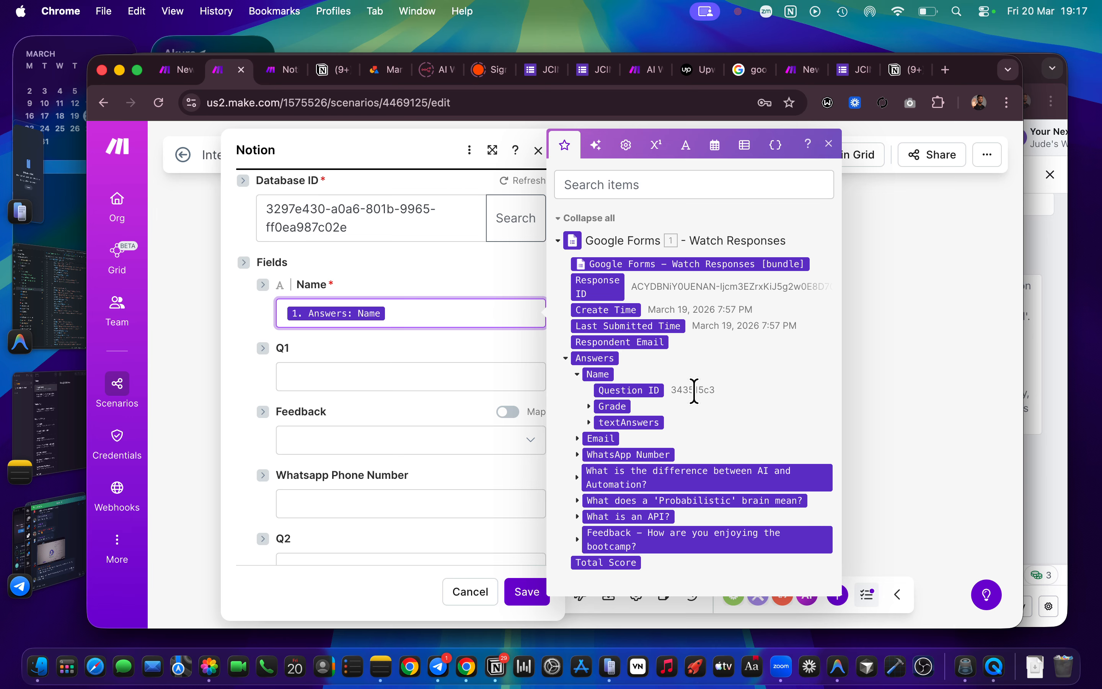
left_click(594, 406)
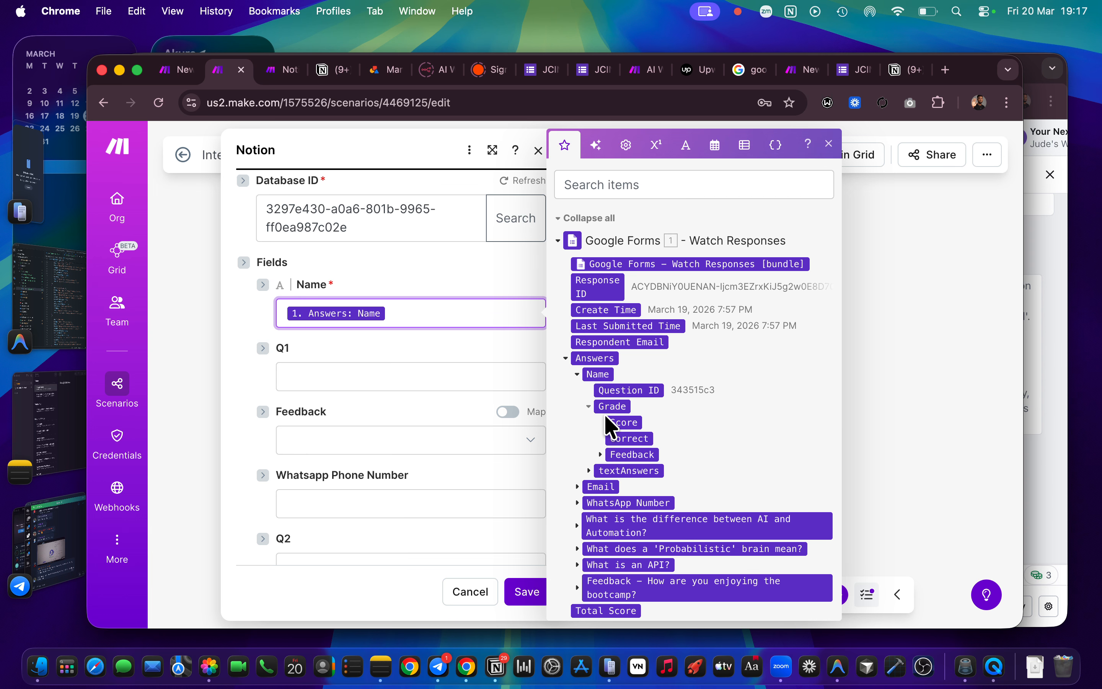
mouse_move(633, 500)
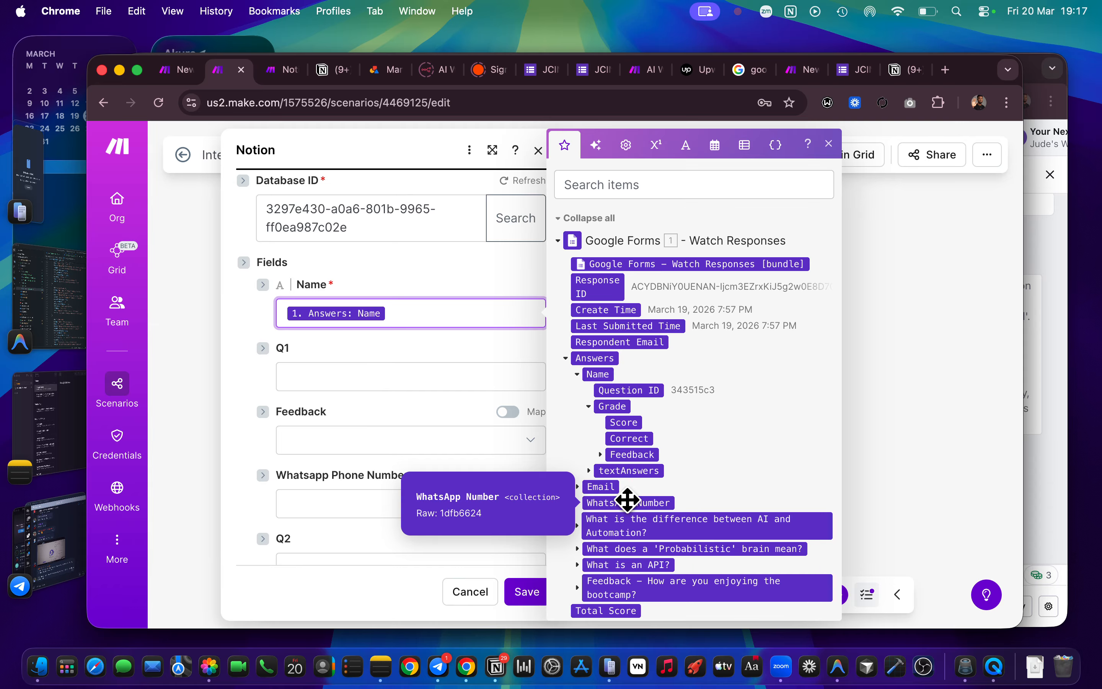
left_click(589, 471)
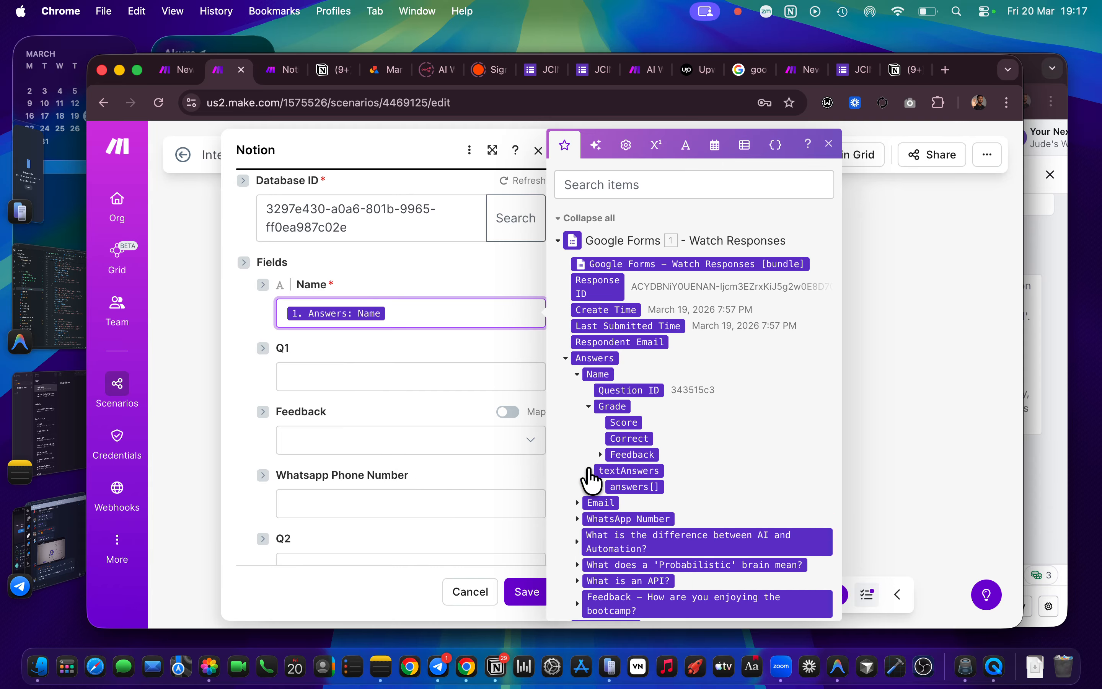
left_click(600, 487)
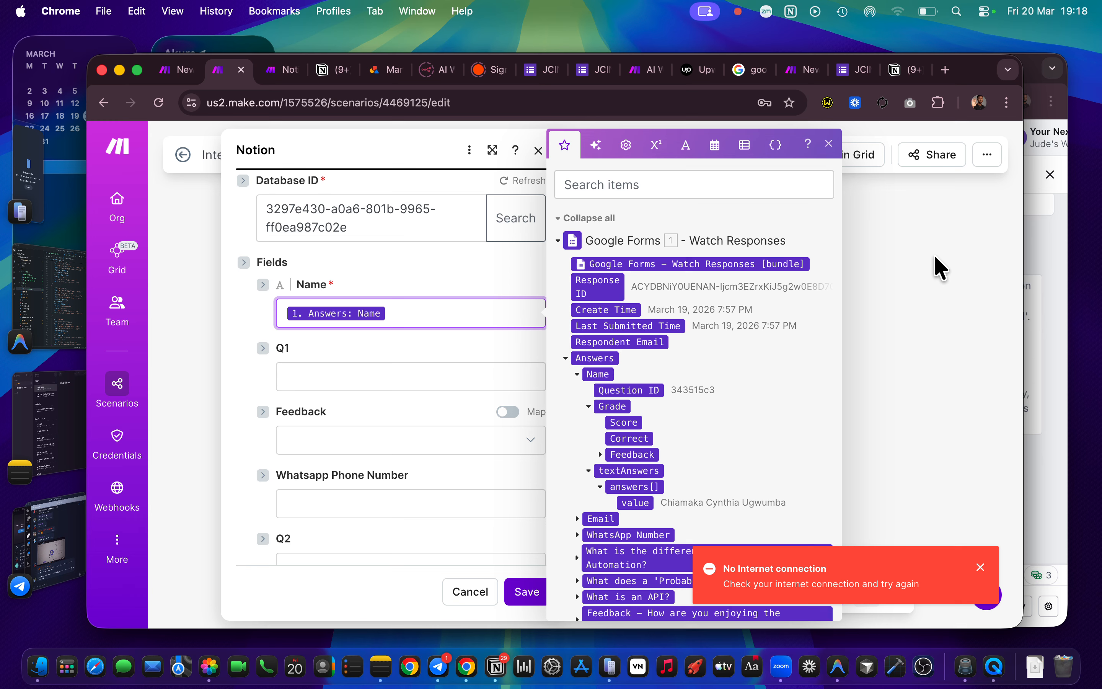
Step: Connect the computer to the known Wi-Fi network NOTE 12i and return to the scenario canvas
left_click(898, 11)
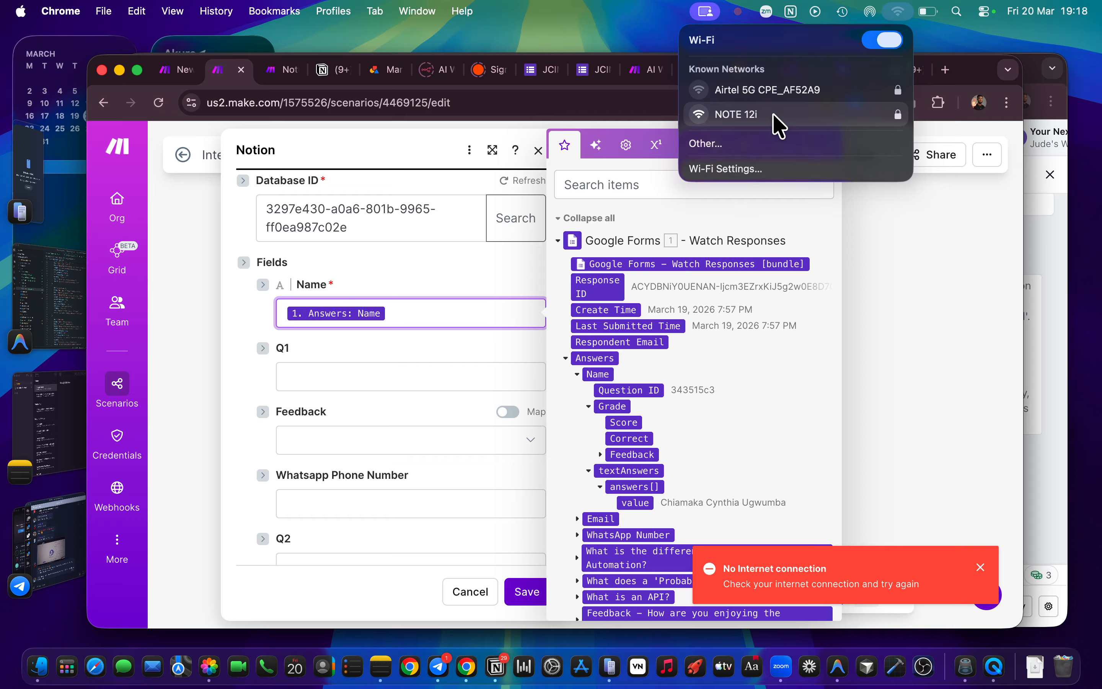
left_click(774, 115)
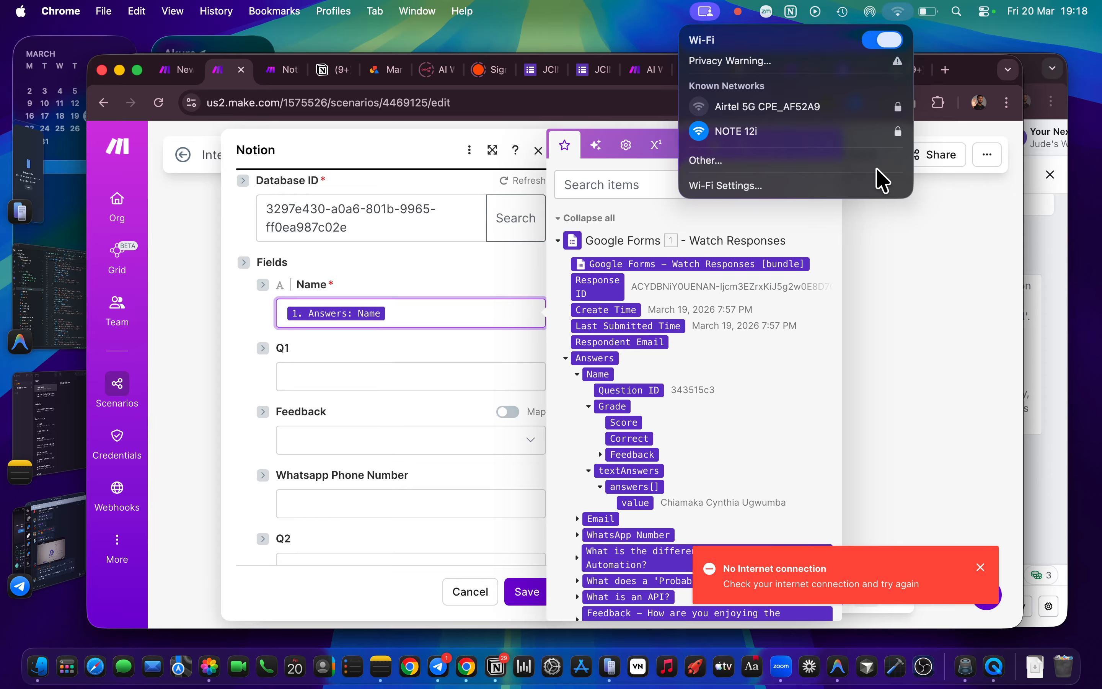
left_click(898, 216)
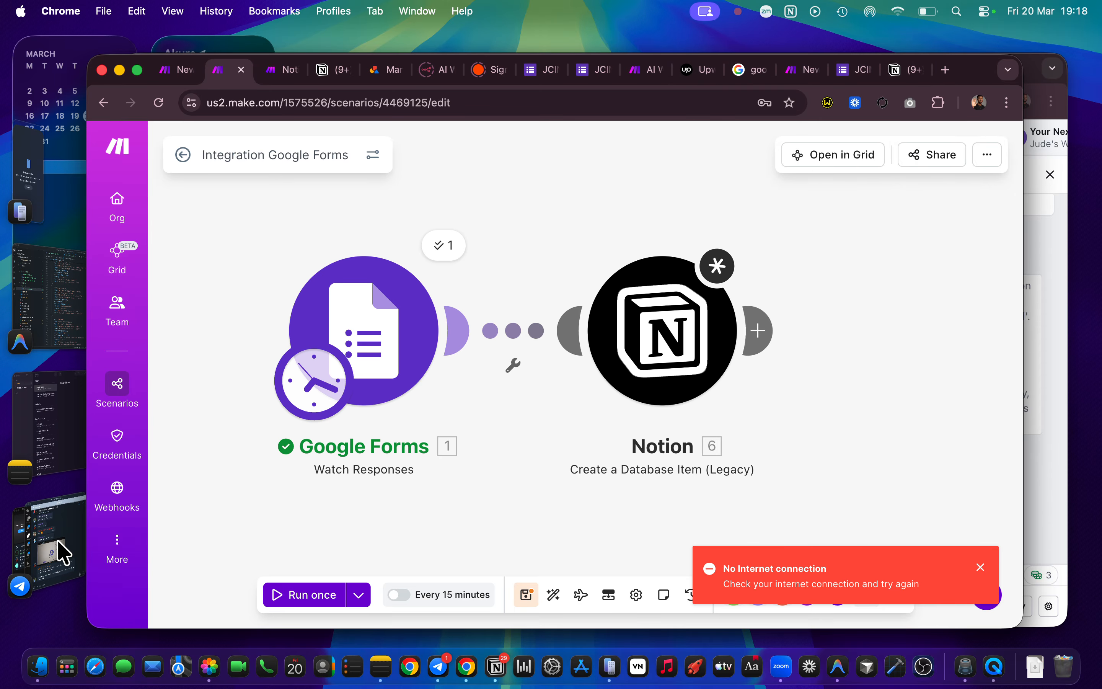
Step: Switch to Telegram and send "can you hear me now?" to the JCINFUOYE AI Automation Day 2 group
left_click(55, 540)
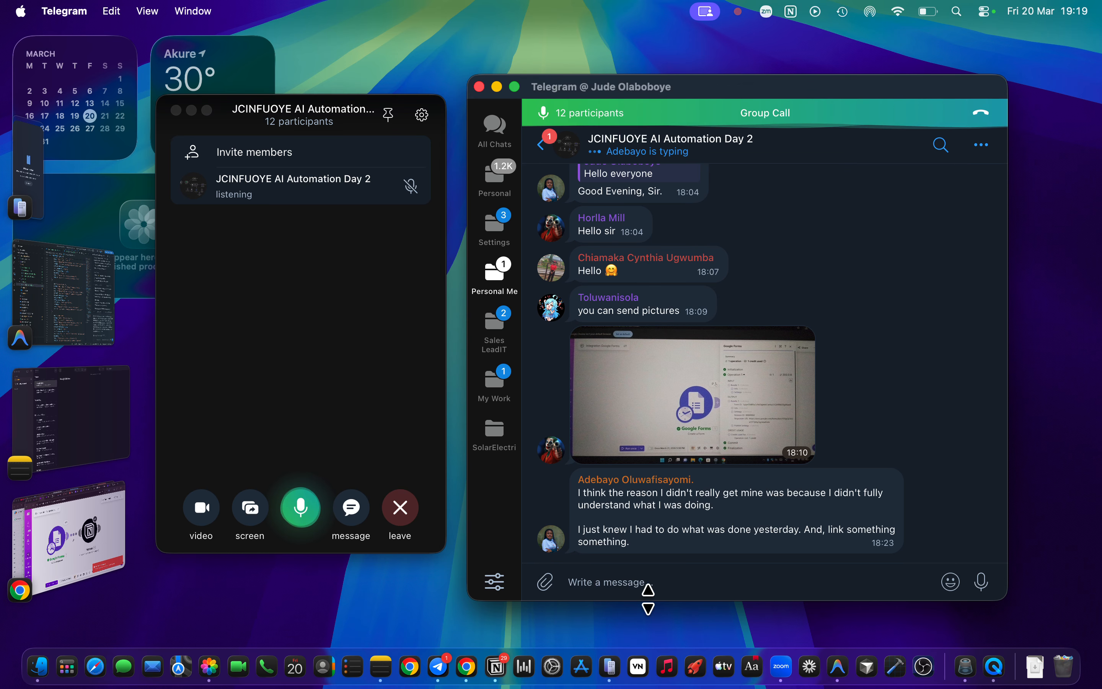
left_click(646, 583)
type("can you")
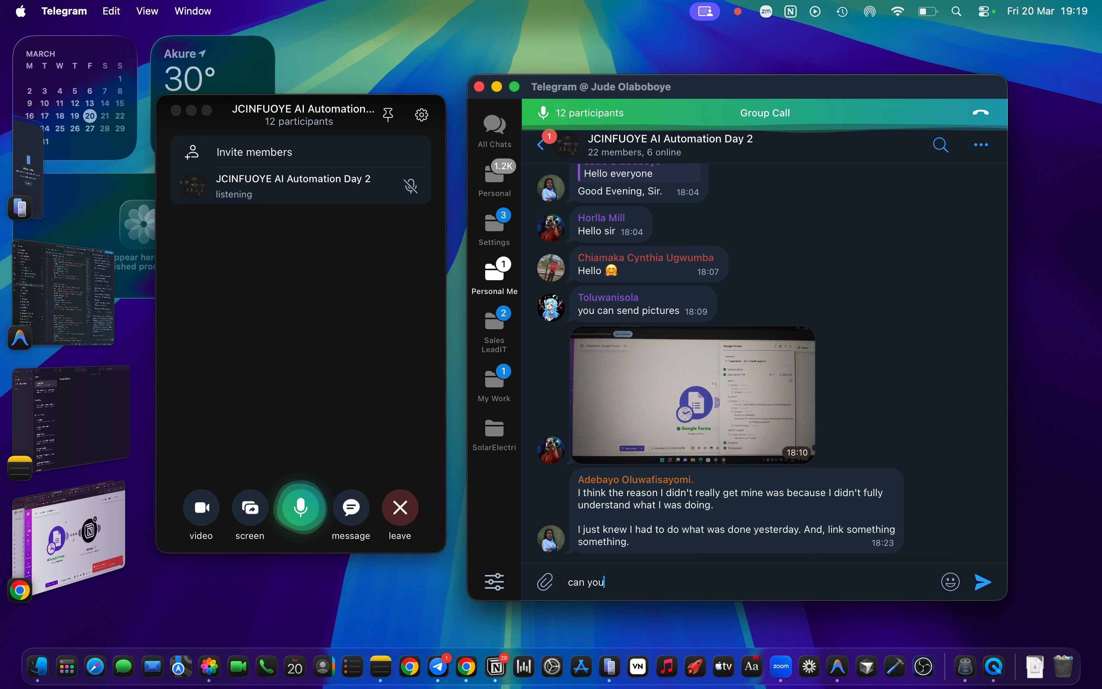
type(" hear me now?")
key("Return")
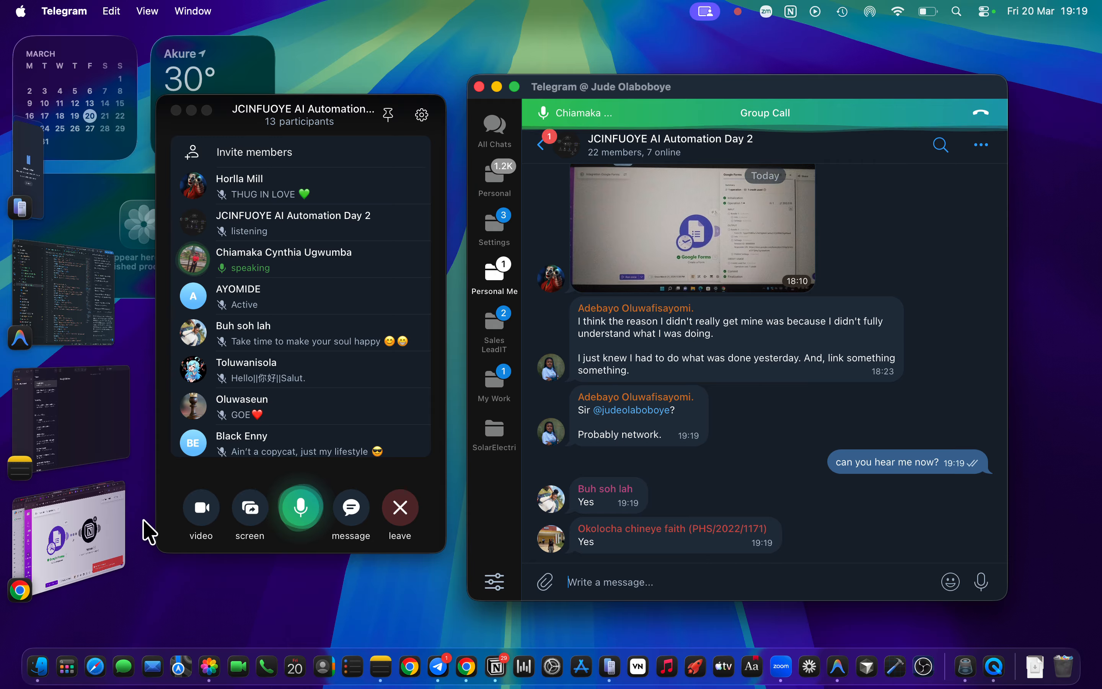
Step: Return to the Telegram group call of JCINFUOYE AI Automation Day 2 and stop broadcasting both the screen and the video
left_click(54, 530)
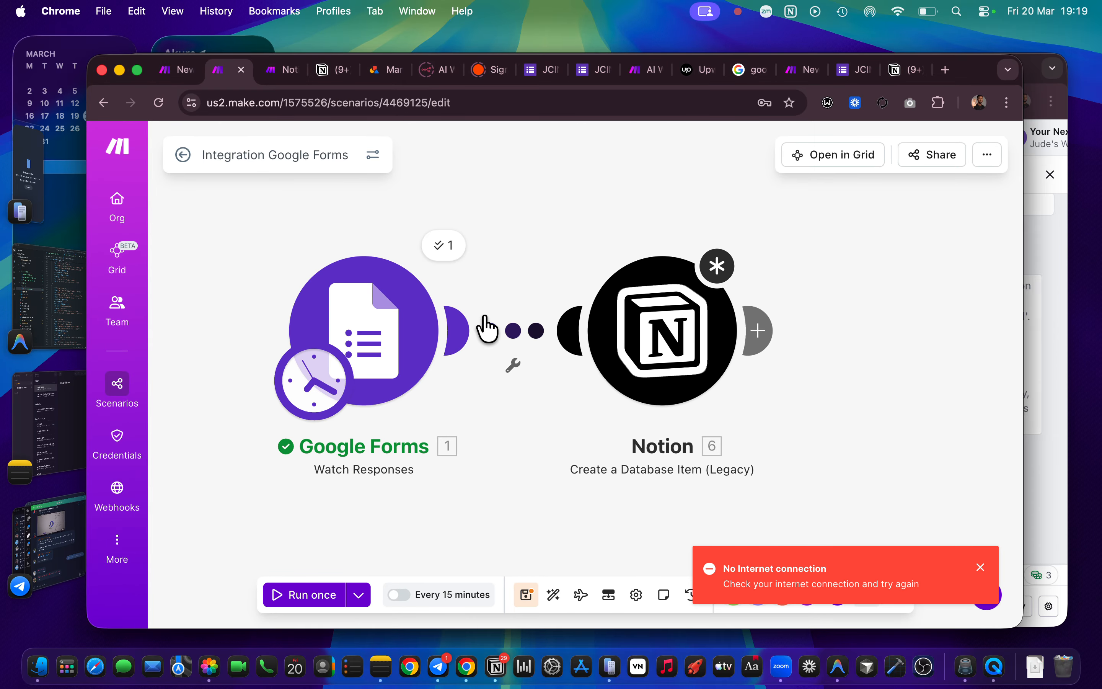
left_click(51, 530)
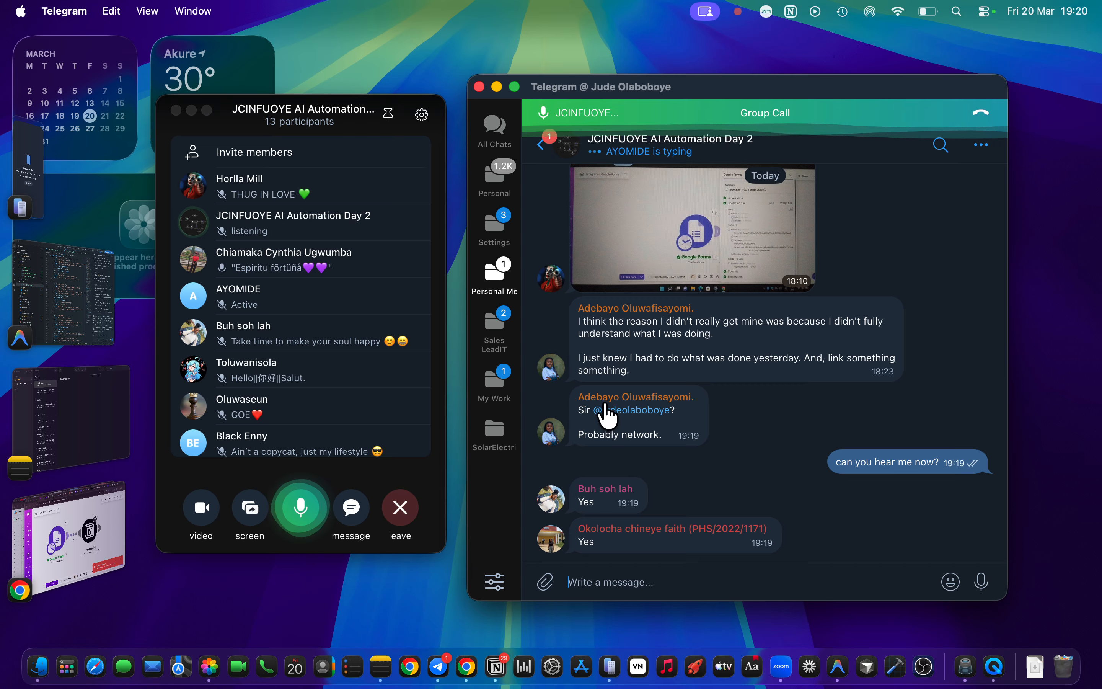
left_click(253, 510)
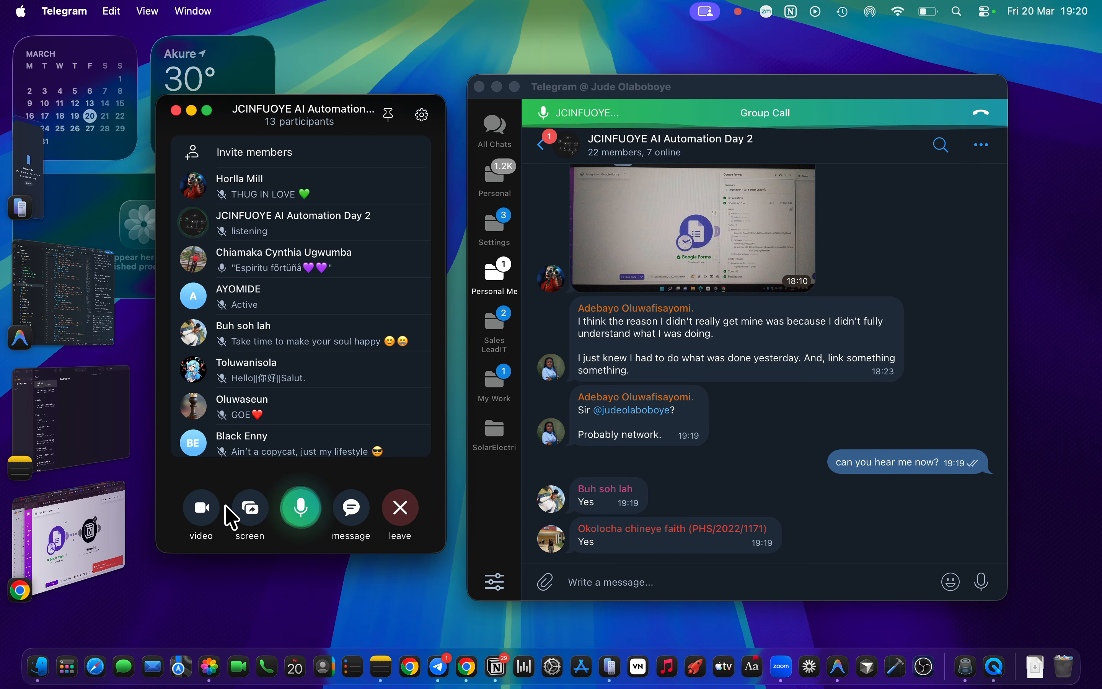
left_click(250, 510)
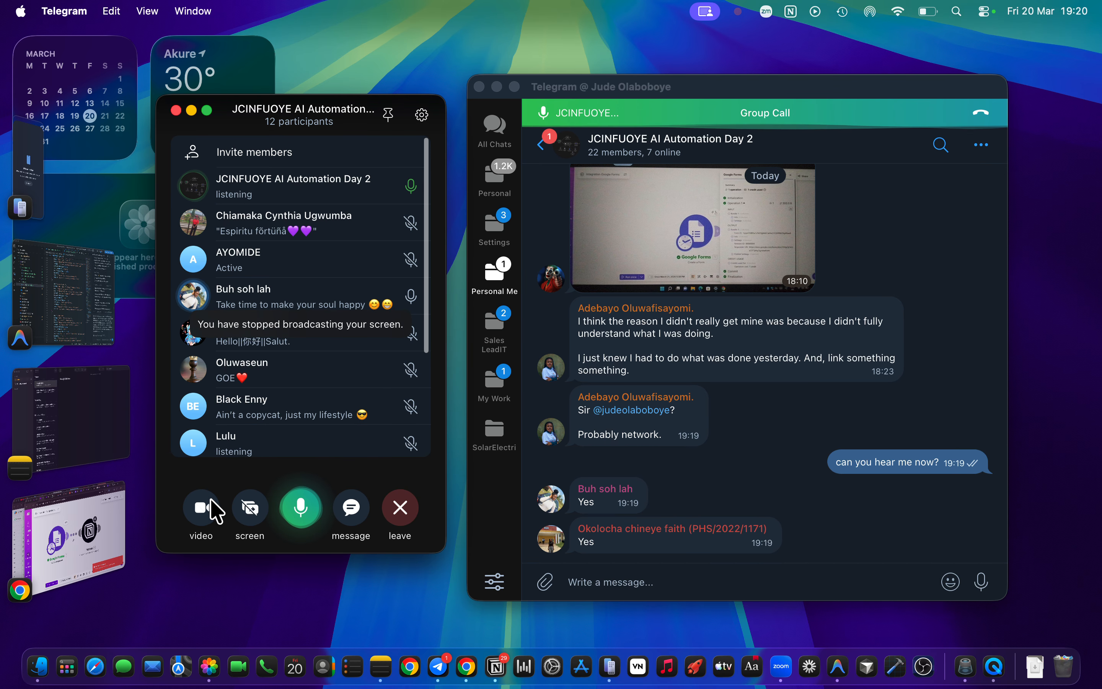
left_click(207, 510)
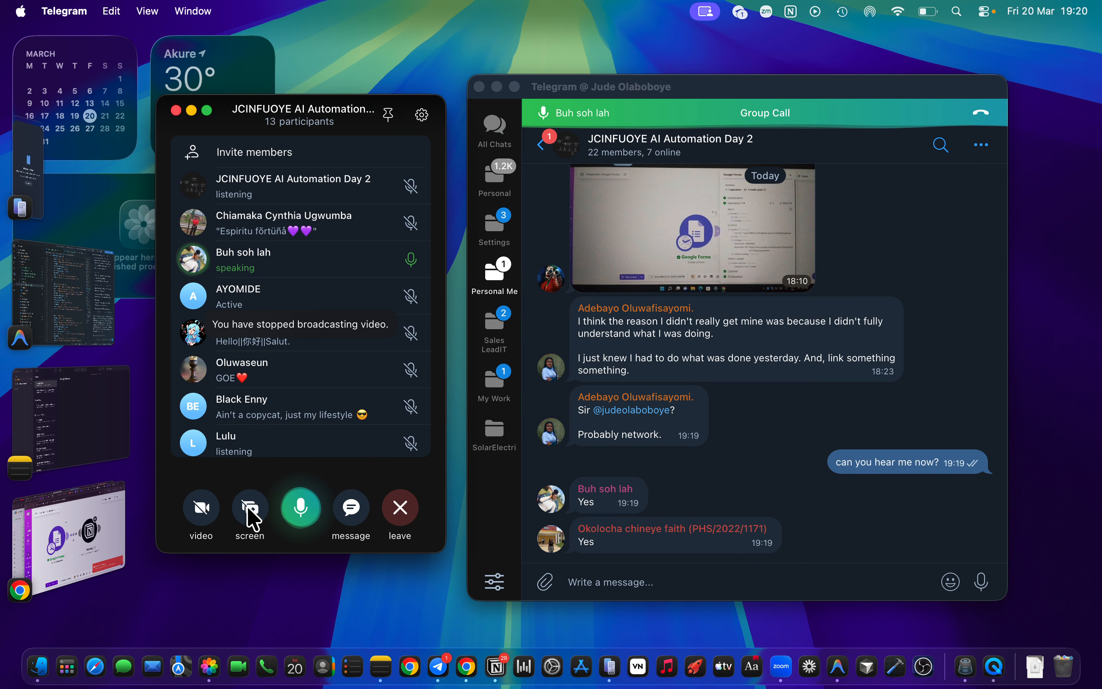
Step: Share the FaceTime camera video and the entire screen in the group call
left_click(201, 513)
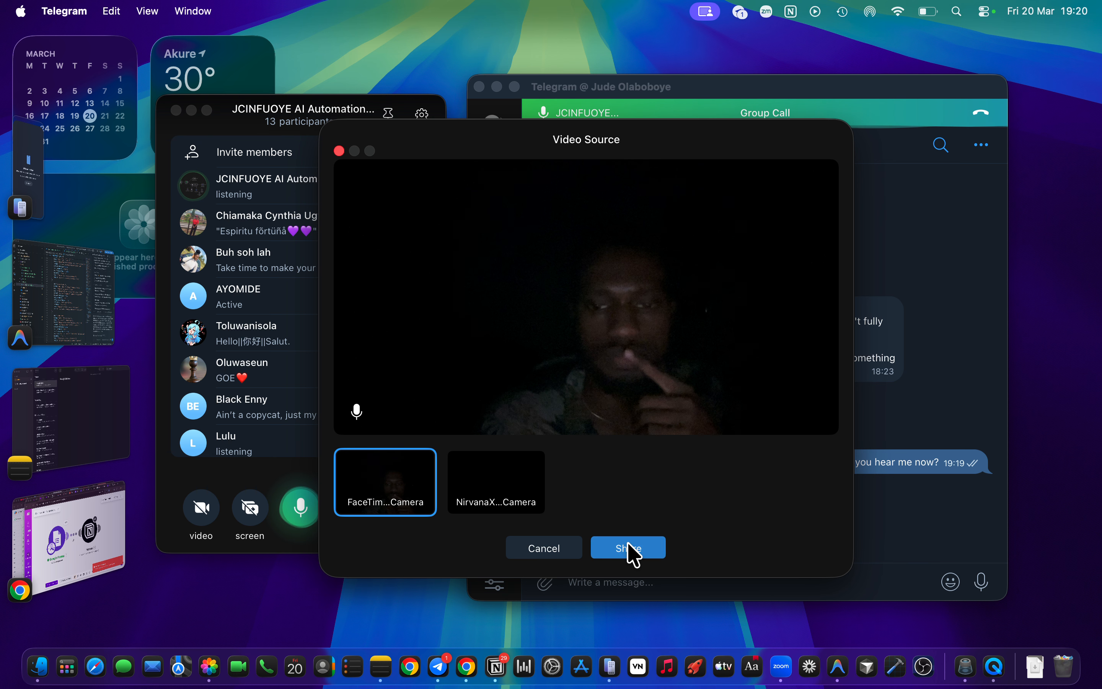
left_click(632, 550)
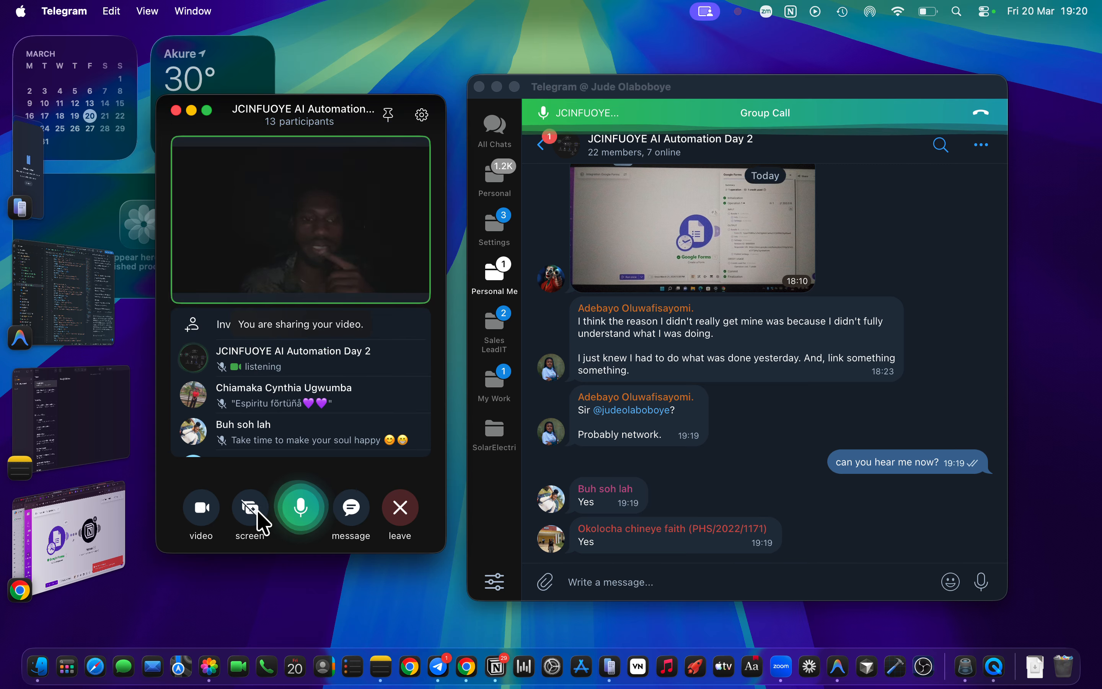
left_click(250, 509)
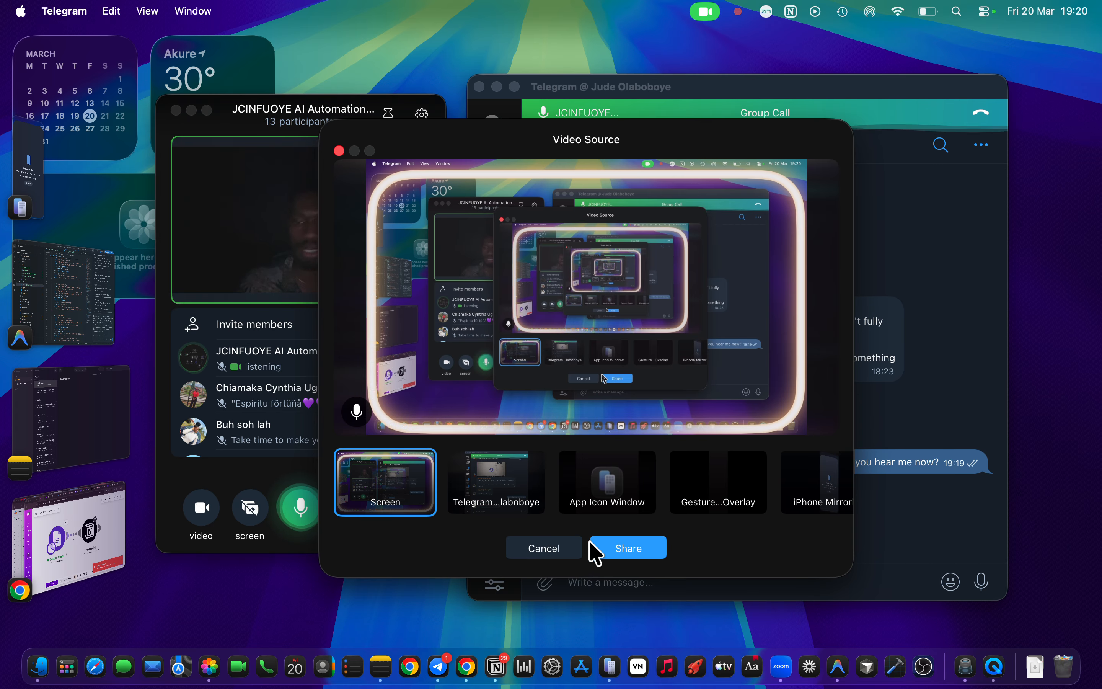
left_click(597, 549)
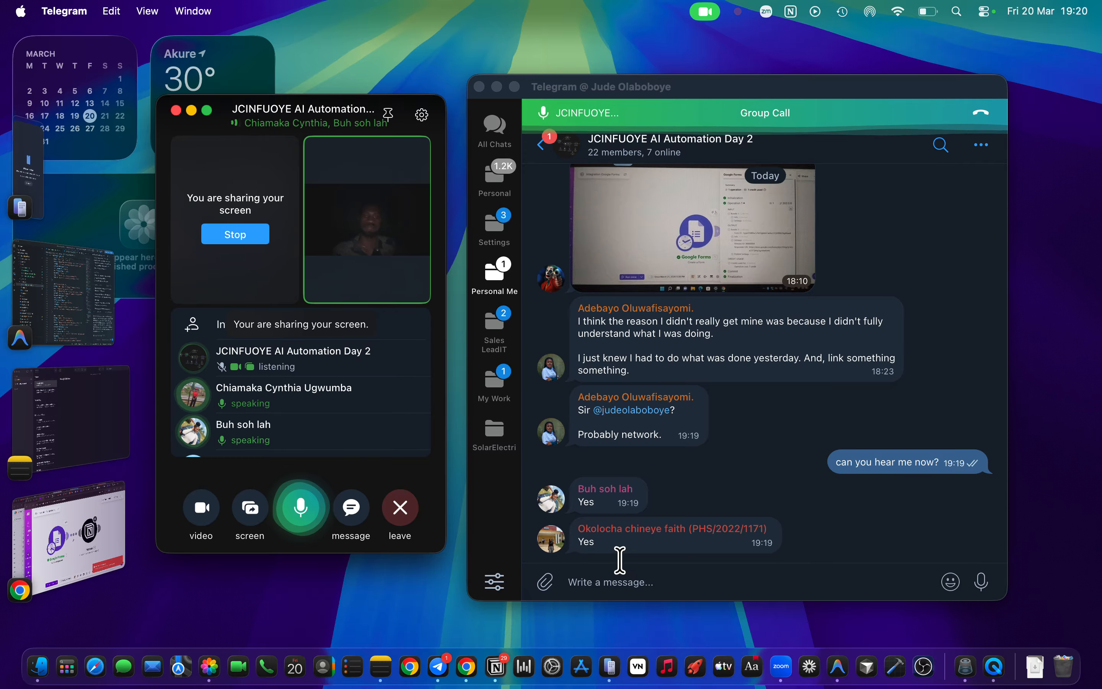
Step: Switch to the Make scenario in Chrome and clear the mapping from the Notion module's Name field
left_click(86, 531)
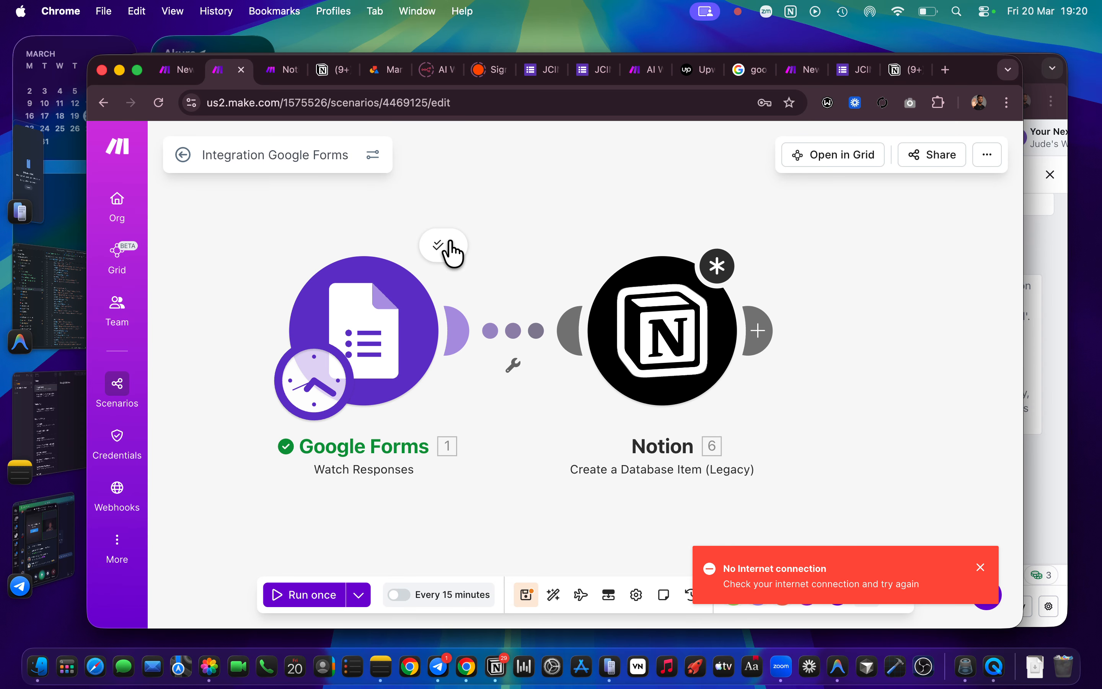
left_click(678, 324)
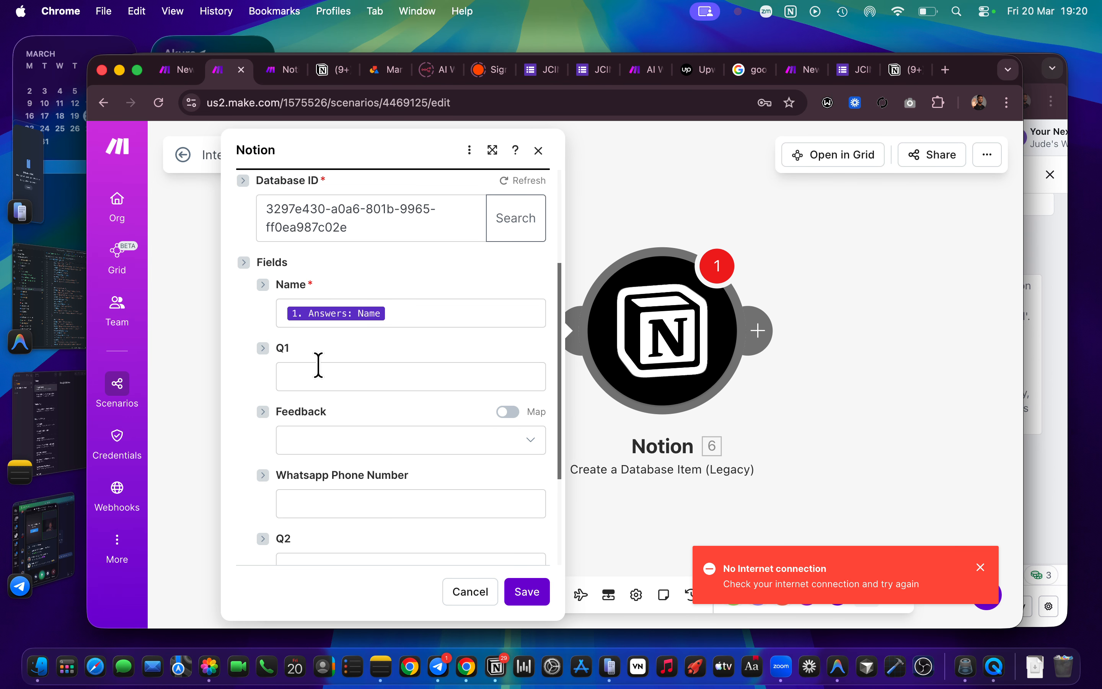
left_click(404, 314)
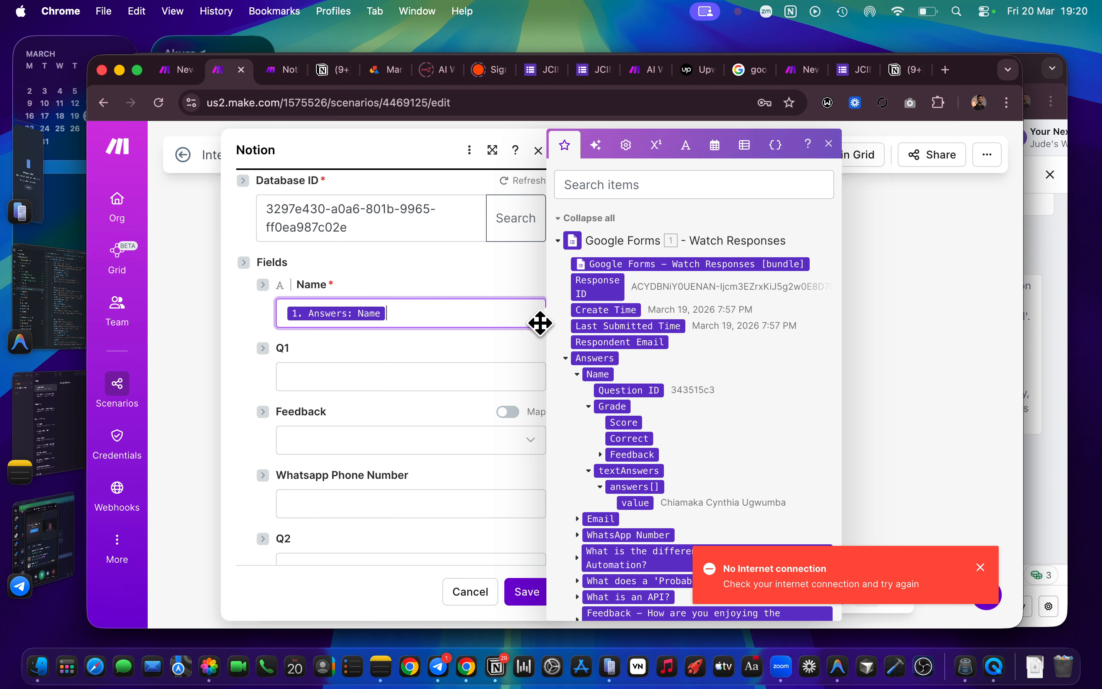
key("BackSpace")
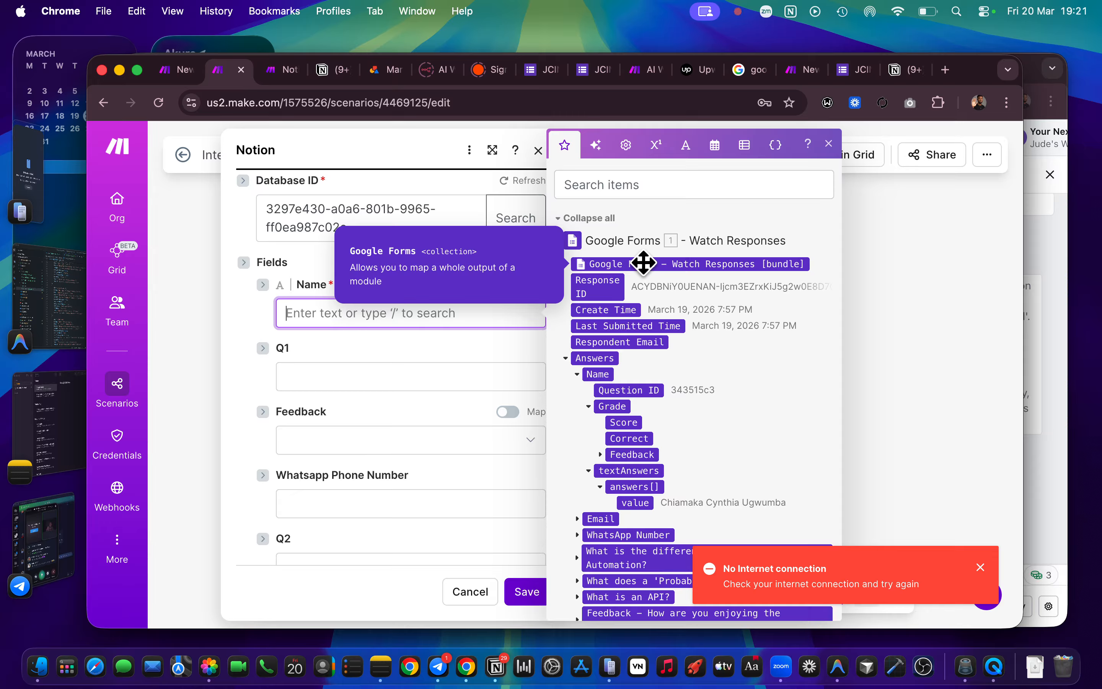
Step: Close the Notion module settings and save the scenario despite the module warnings
left_click(892, 508)
left_click(526, 595)
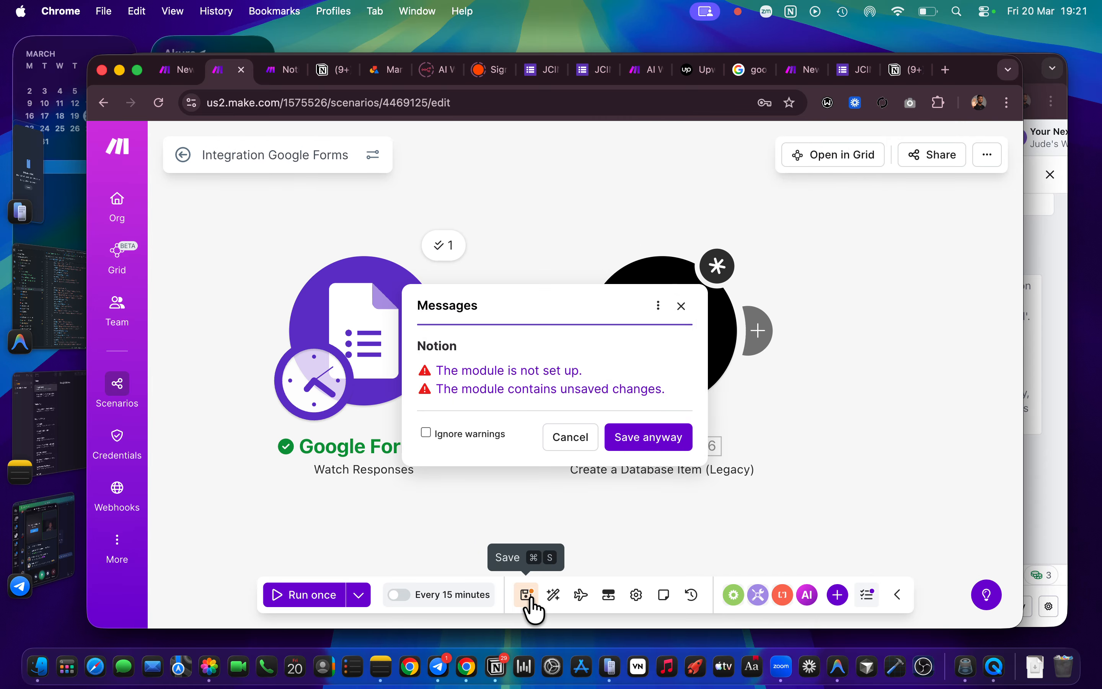
left_click(638, 439)
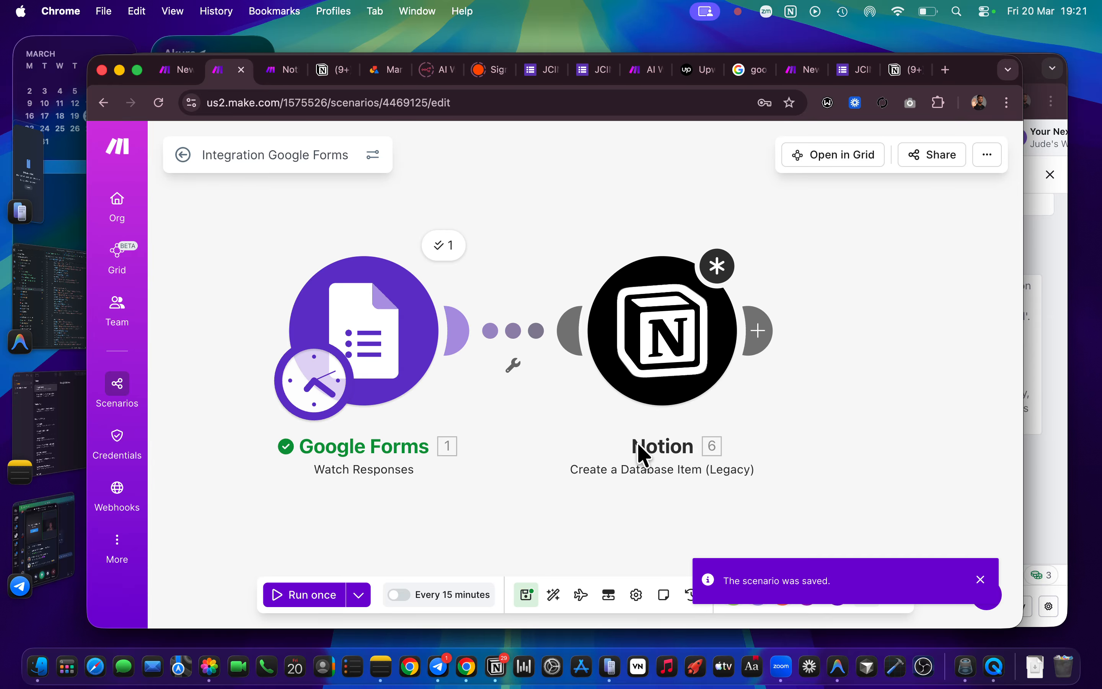
Step: Map the Notion module's Name field to the value inside the Google Forms Name answer's textAnswers
left_click(682, 356)
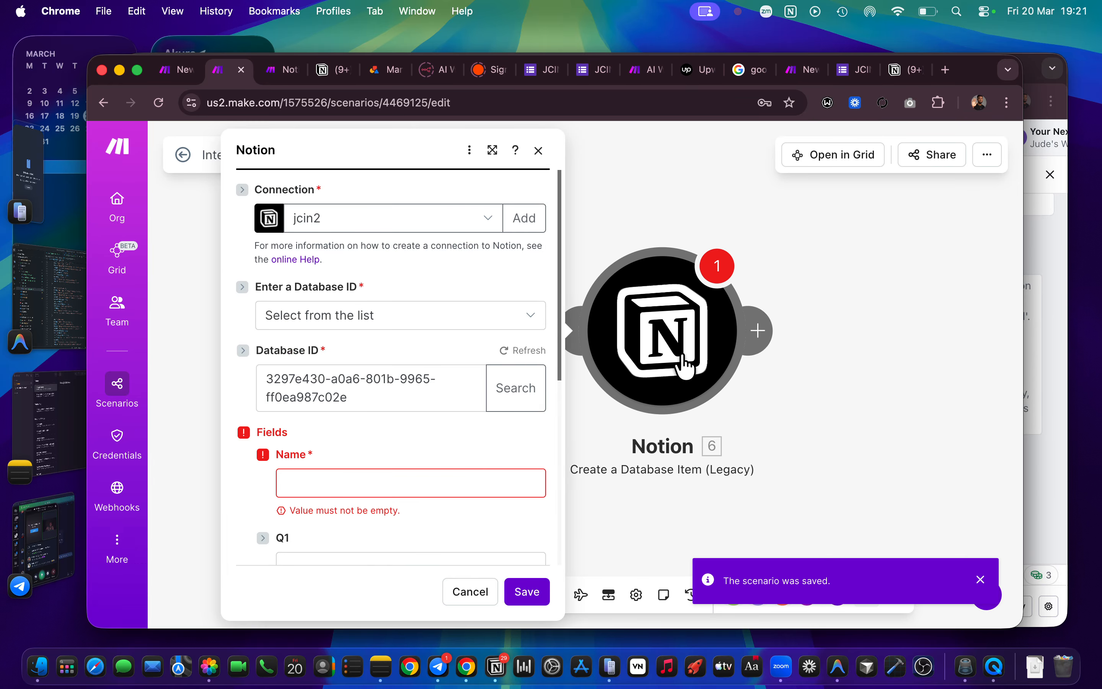
left_click(359, 482)
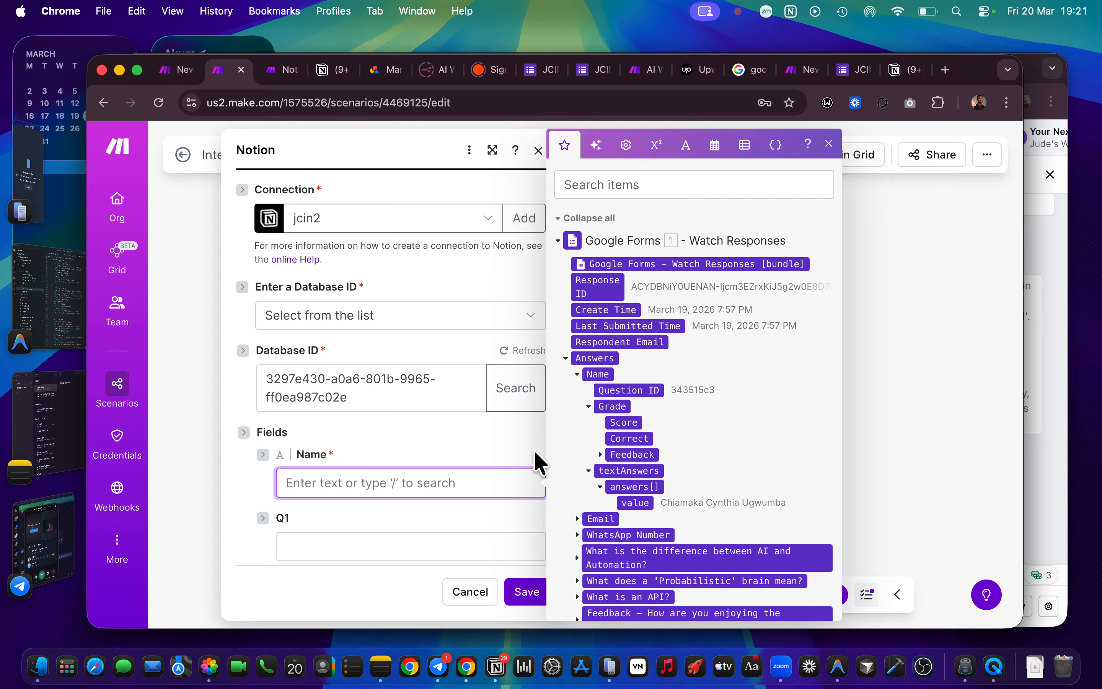
left_click(638, 505)
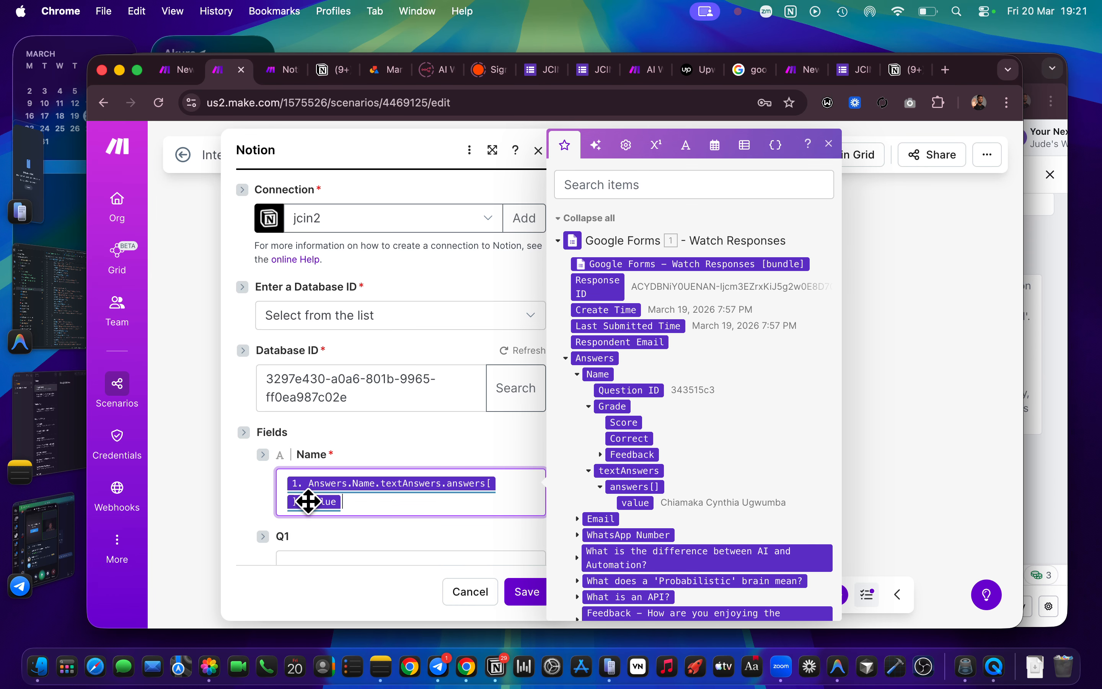
Step: Select the Q1 field and look through the remaining Notion fields and the available Google Forms answers
scroll(337, 524, "down", 4)
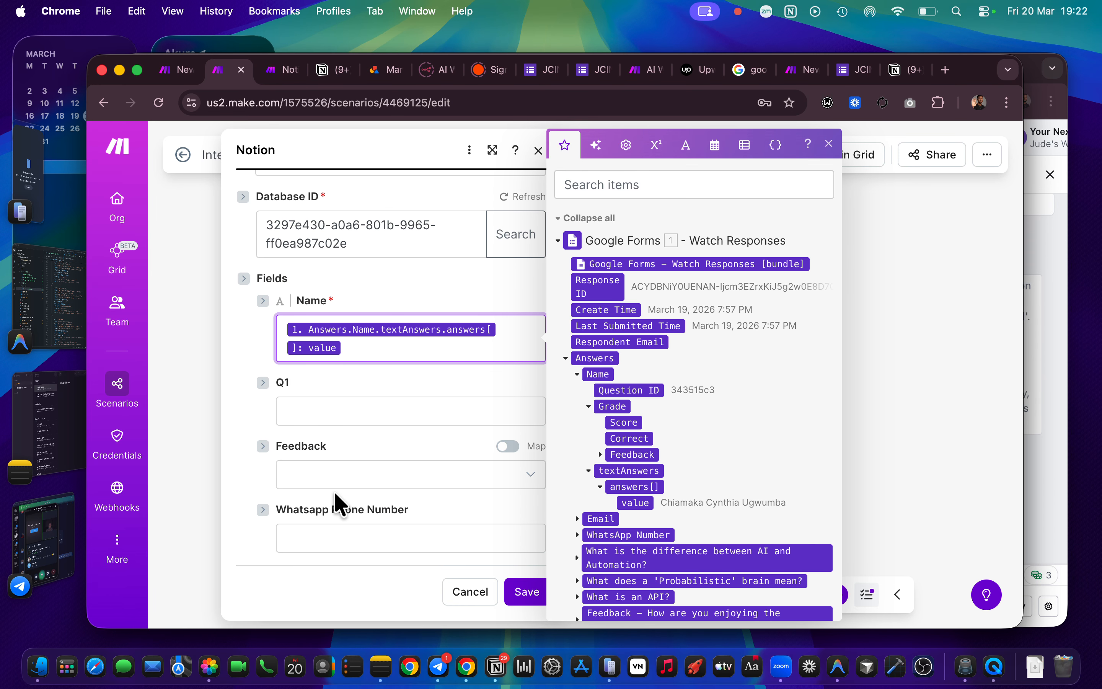
left_click(337, 419)
scroll(443, 404, "down", 5)
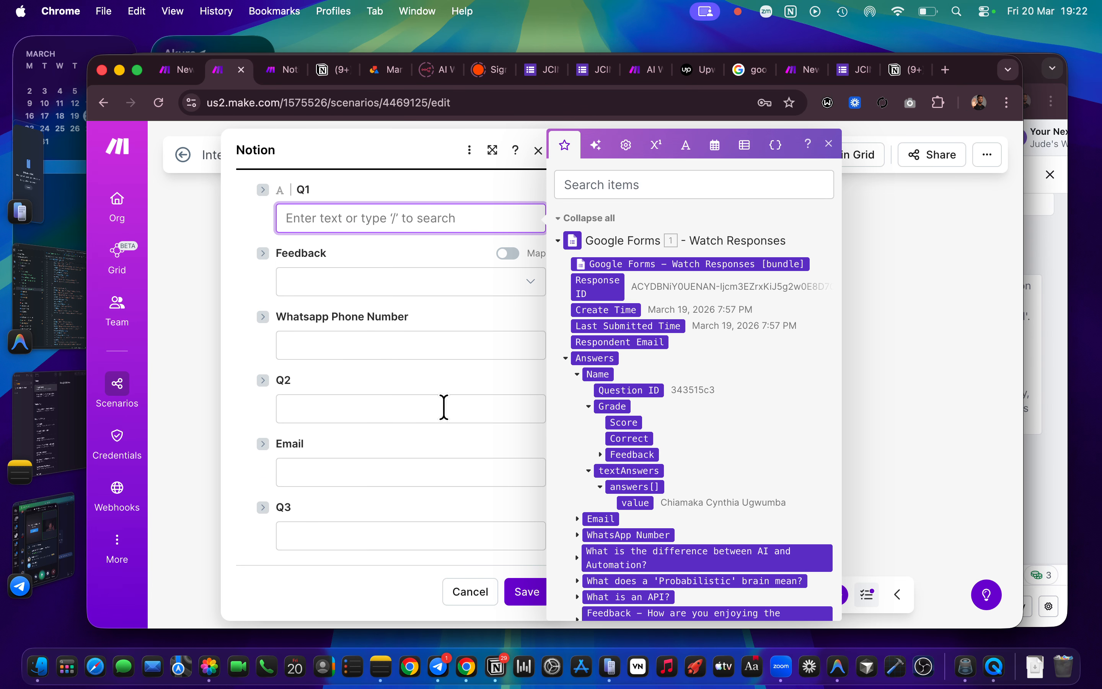
scroll(443, 404, "up", 4)
scroll(444, 405, "down", 3)
scroll(444, 405, "up", 3)
scroll(444, 404, "up", 1)
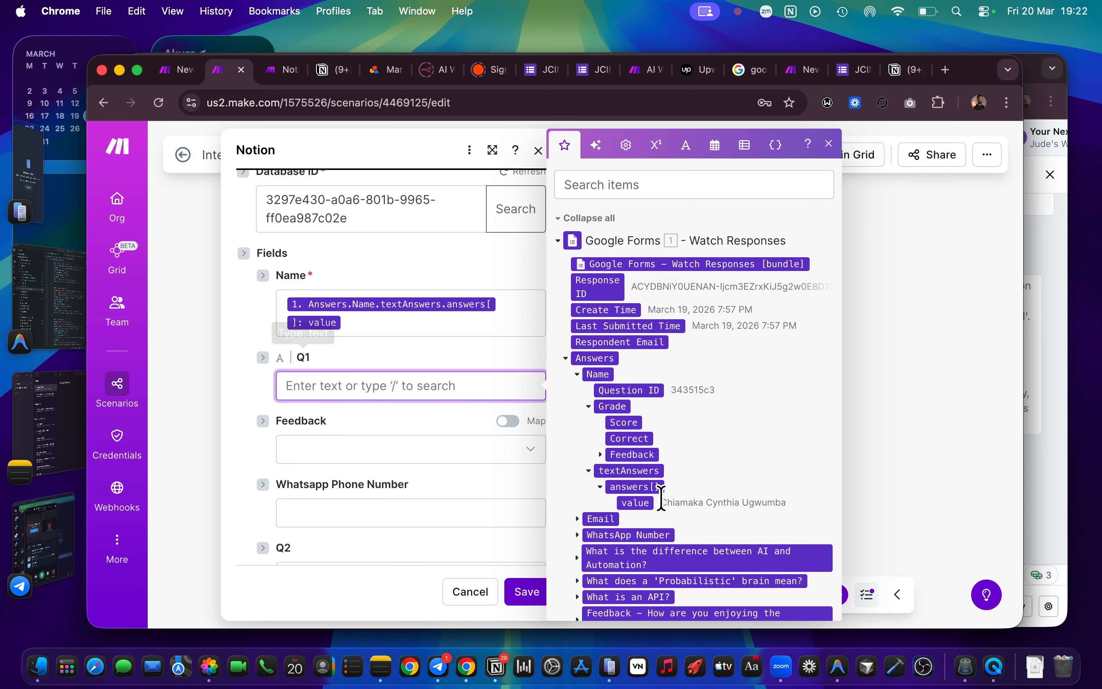
scroll(661, 451, "down", 2)
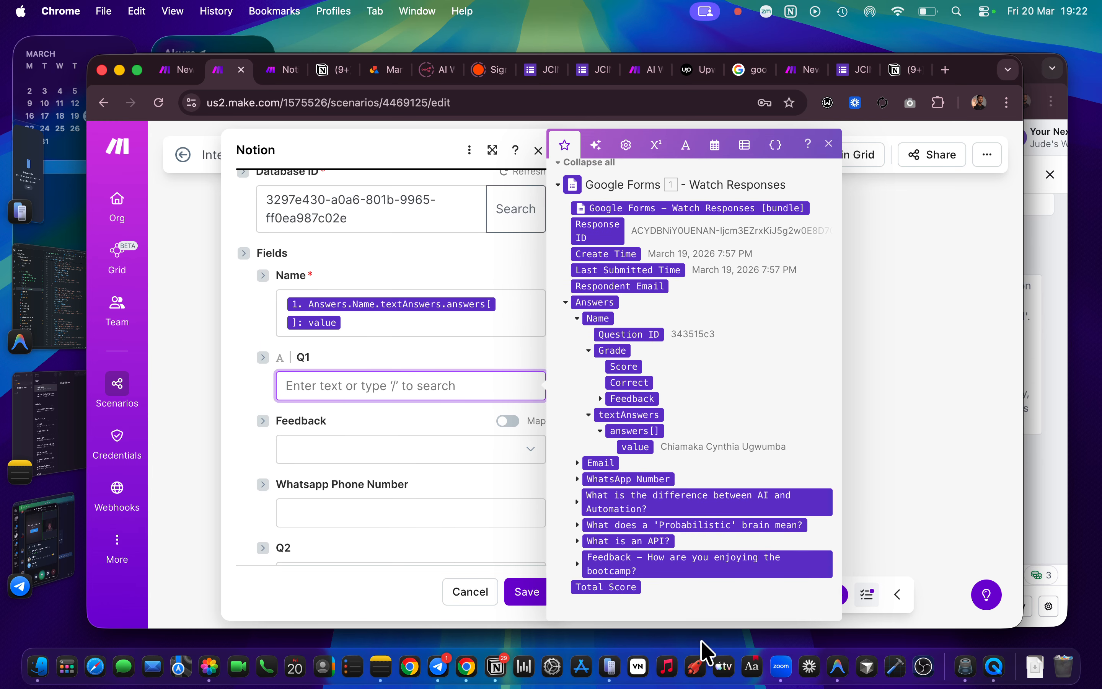
Step: Expand the "What is the difference between AI and Automation?" answer and examine its Grade and Feedback items
left_click(576, 503)
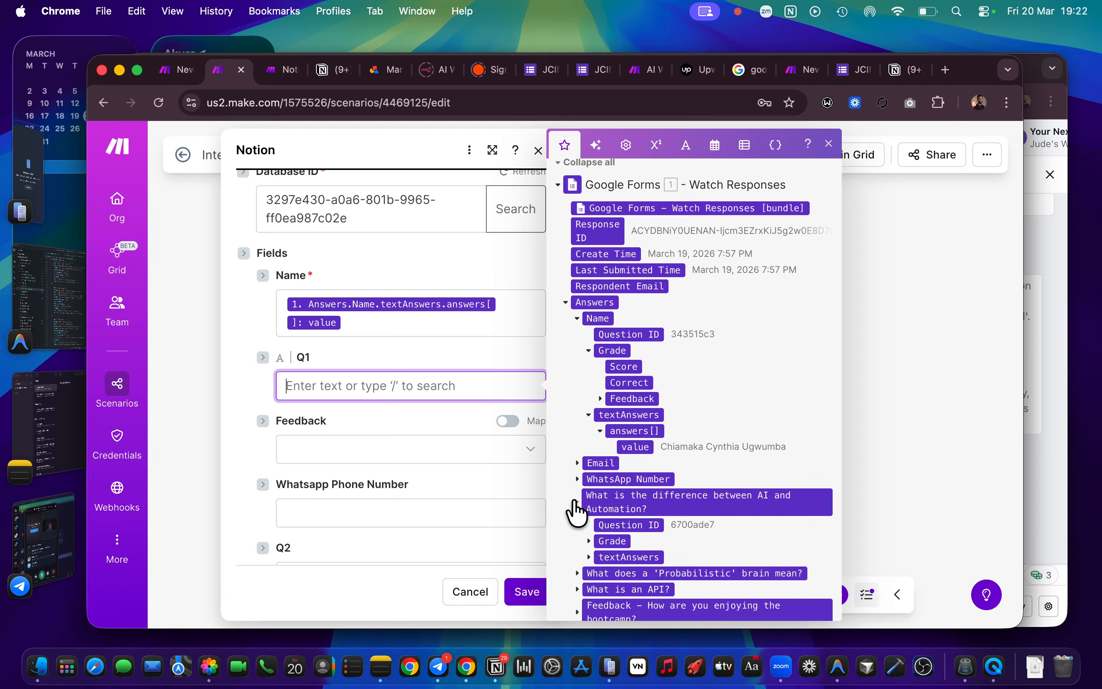
left_click(576, 502)
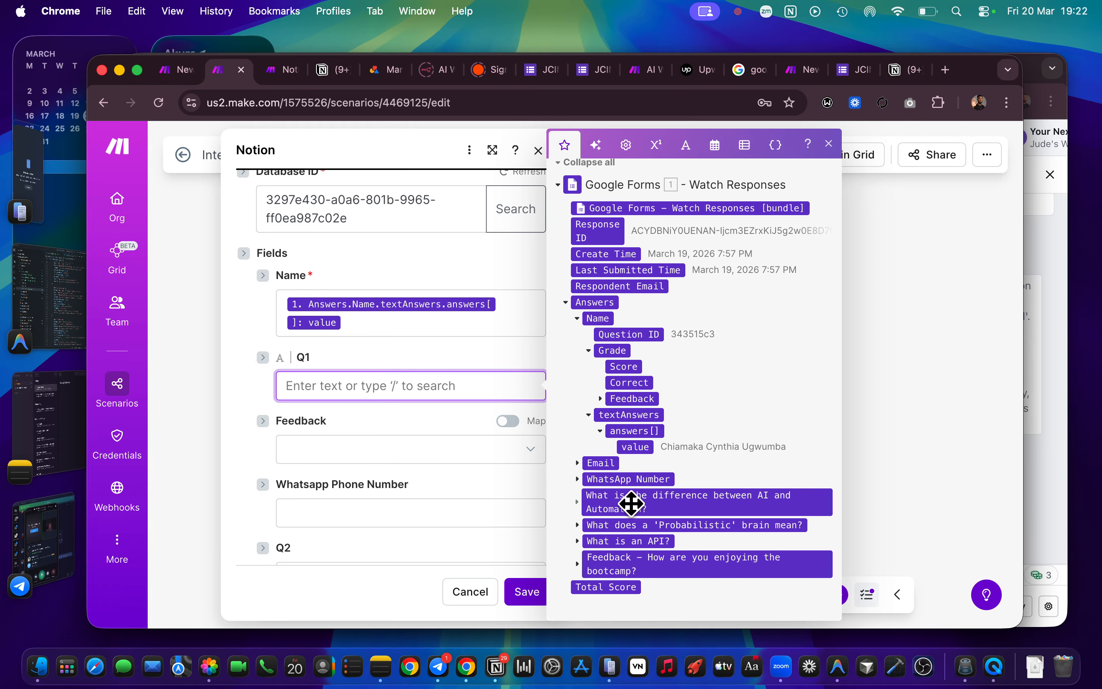
left_click(577, 502)
scroll(651, 525, "down", 1)
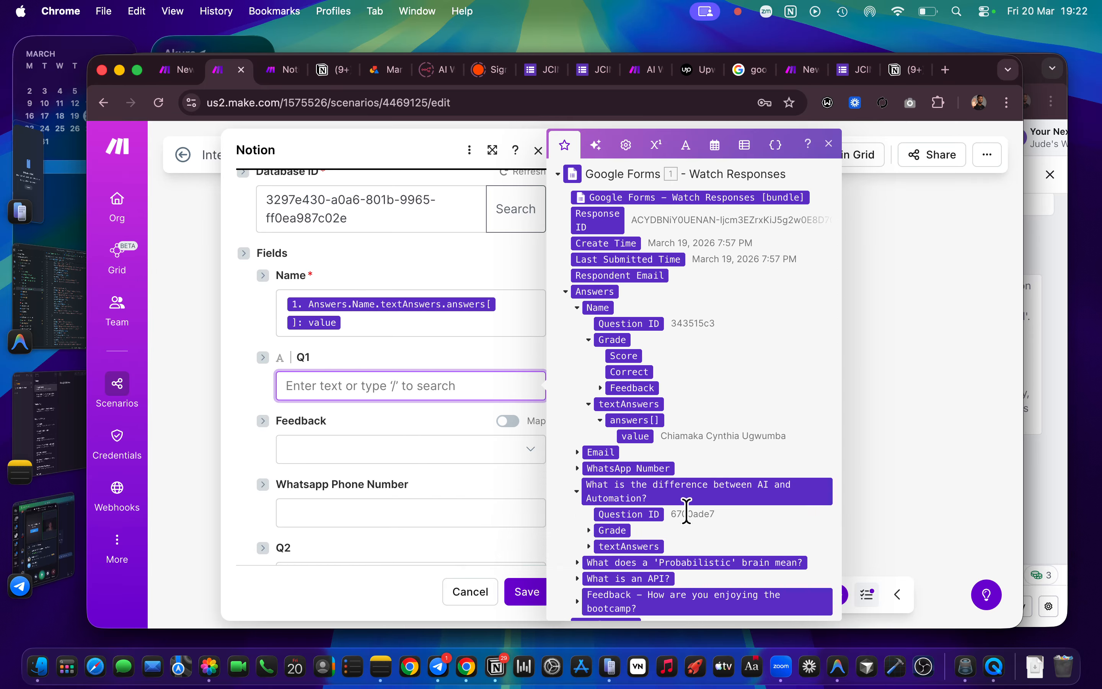
scroll(638, 505, "down", 3)
left_click(589, 493)
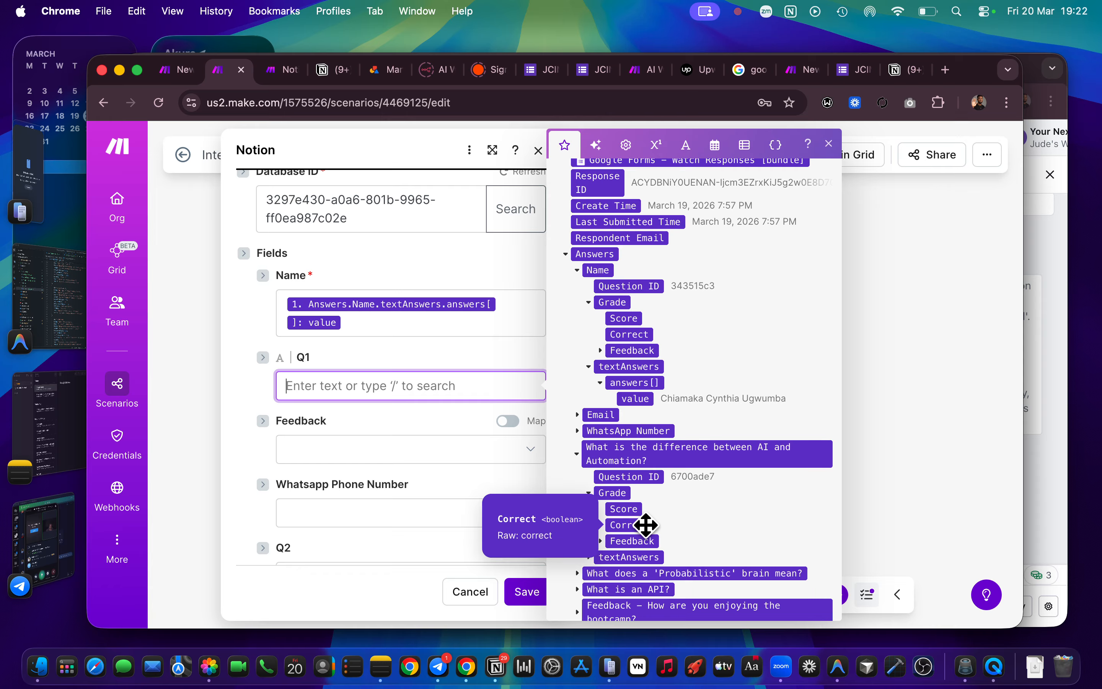
left_click(600, 541)
scroll(597, 547, "down", 3)
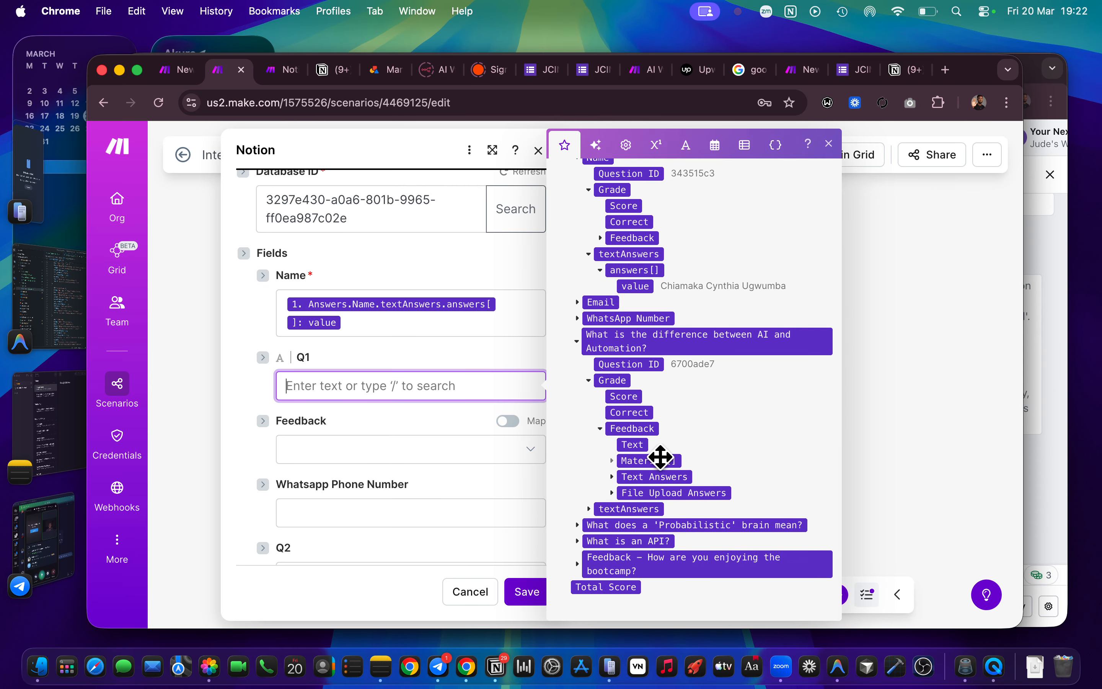
Step: Map the Q1 field to the textAnswers value of "What is the difference between AI and Automation?"
left_click(587, 509)
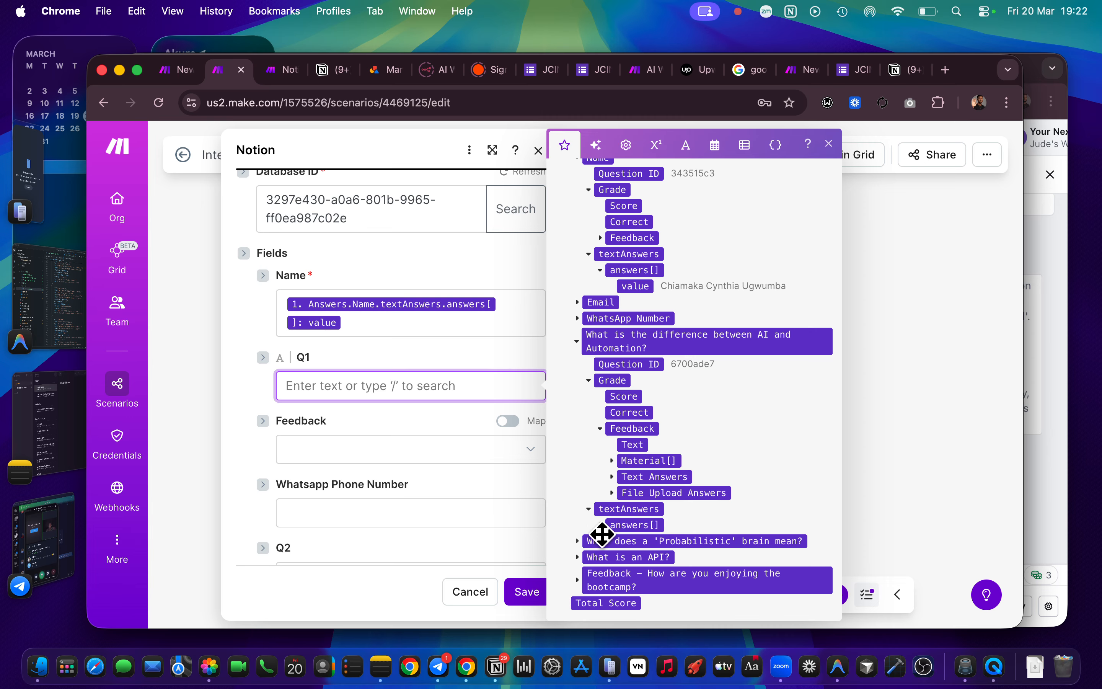
left_click(600, 526)
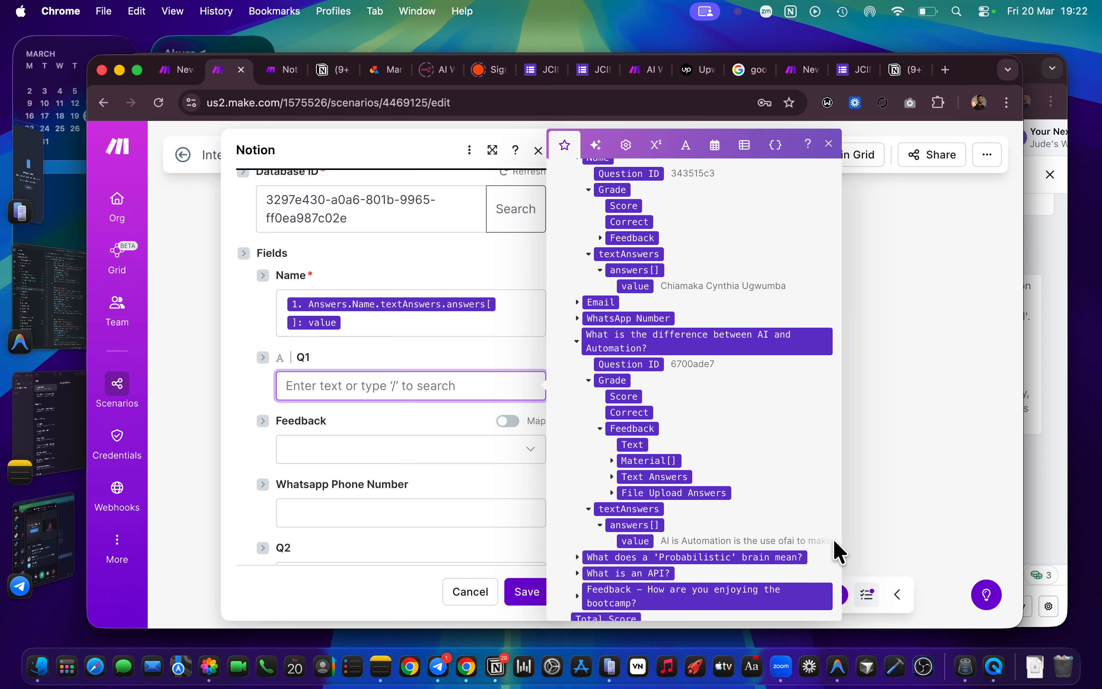
left_click(640, 543)
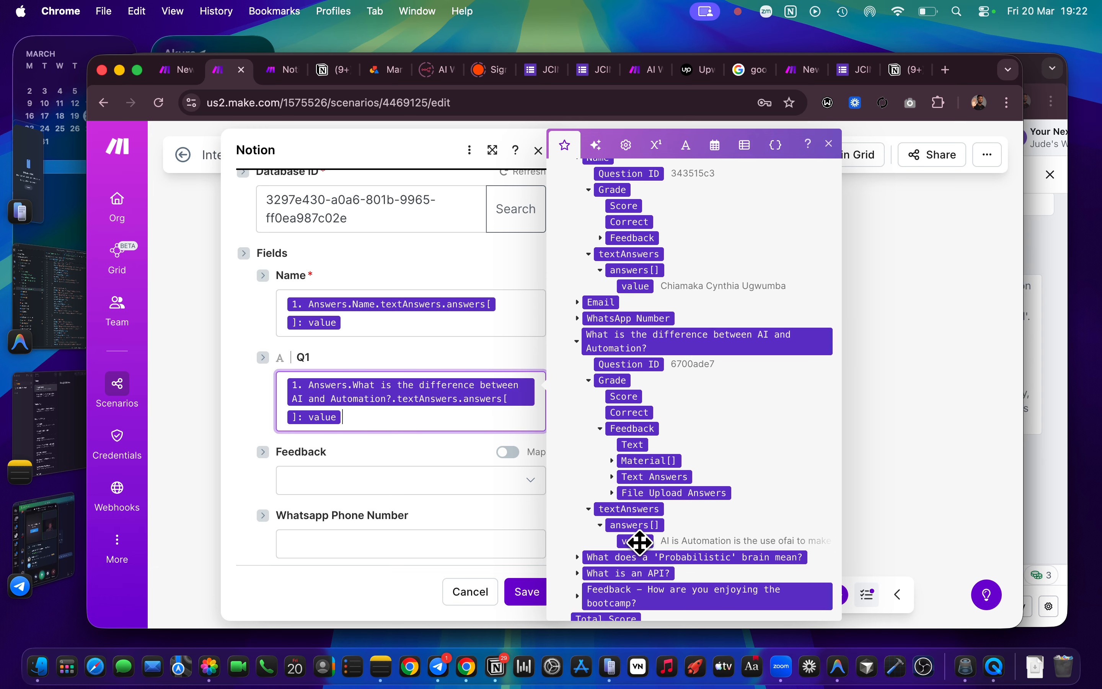
Step: Map the Whatsapp Phone Number field to the textAnswers value of the Google Forms WhatsApp Number answer
scroll(360, 401, "down", 4)
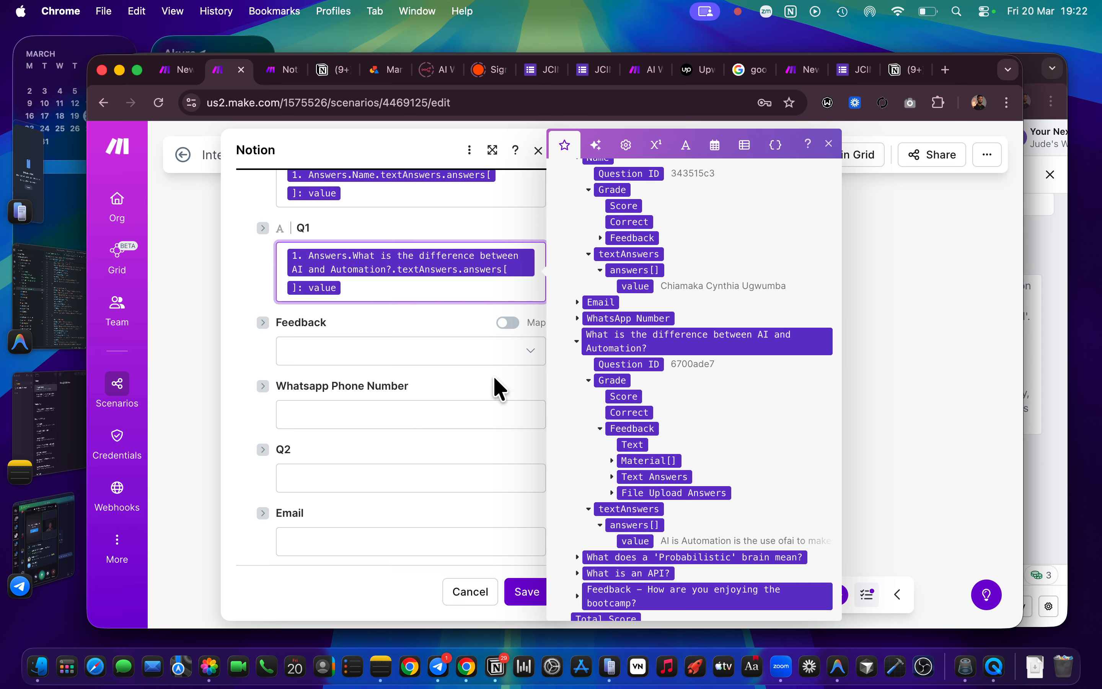
left_click(374, 413)
scroll(458, 417, "down", 2)
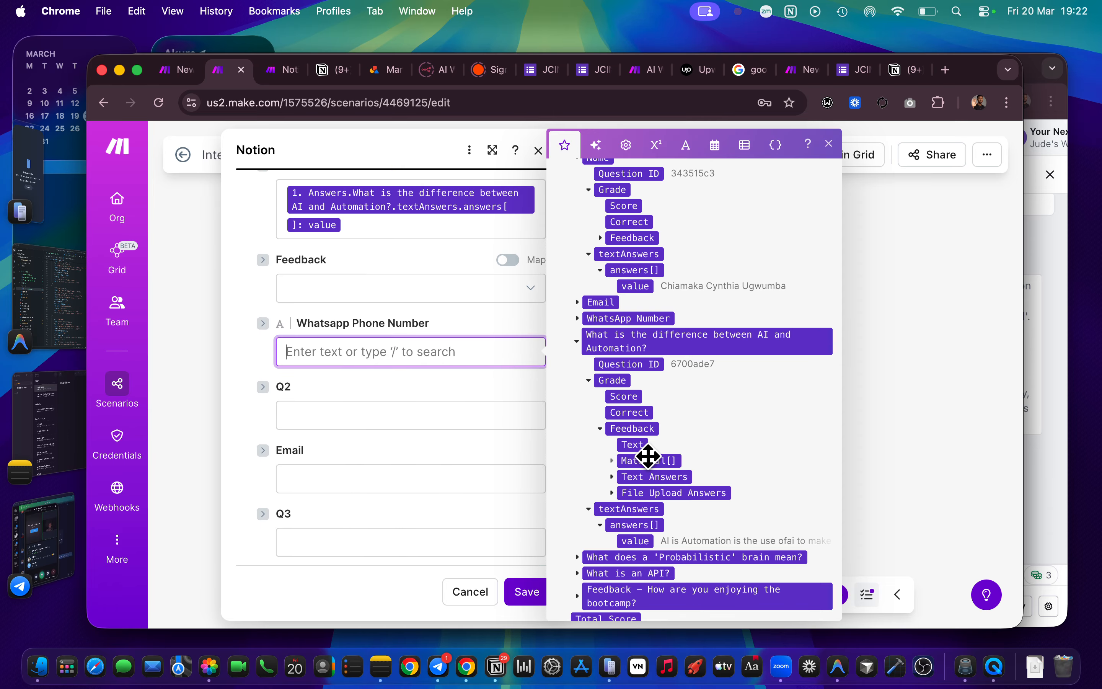
scroll(647, 457, "down", 1)
left_click(578, 287)
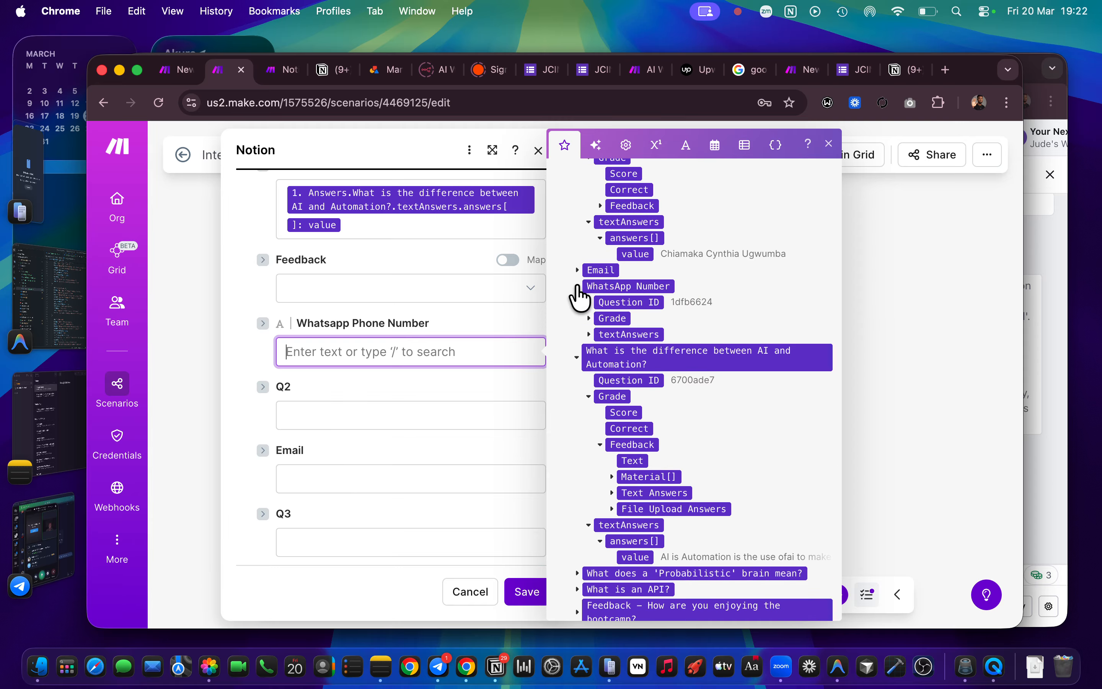
left_click(592, 335)
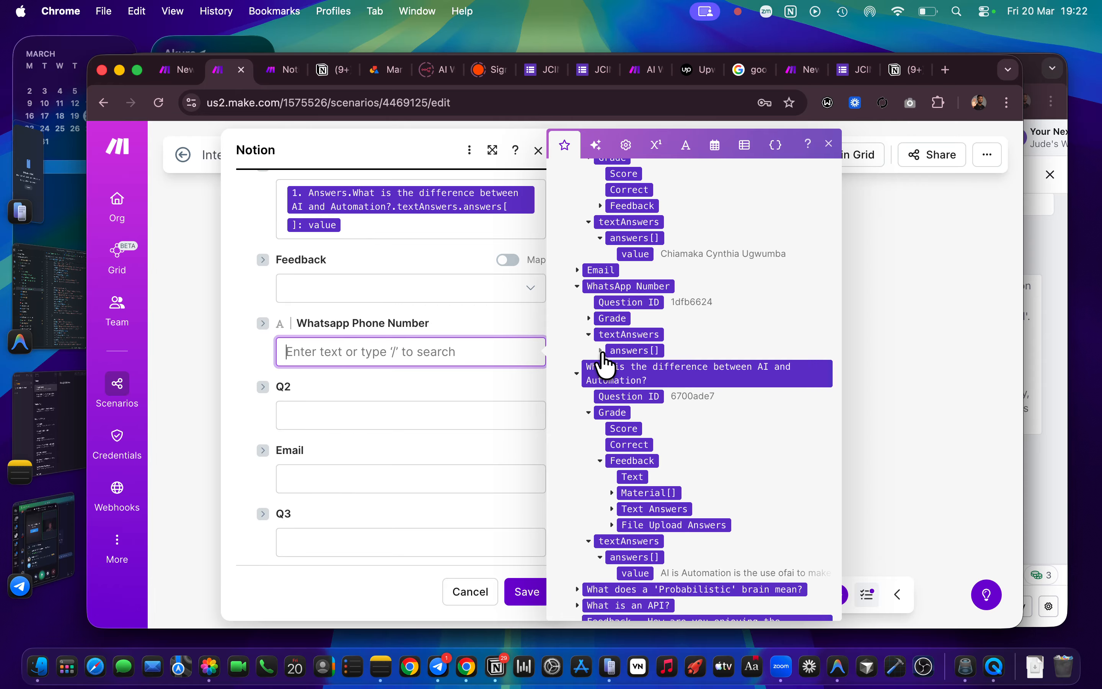
left_click(601, 352)
left_click(644, 365)
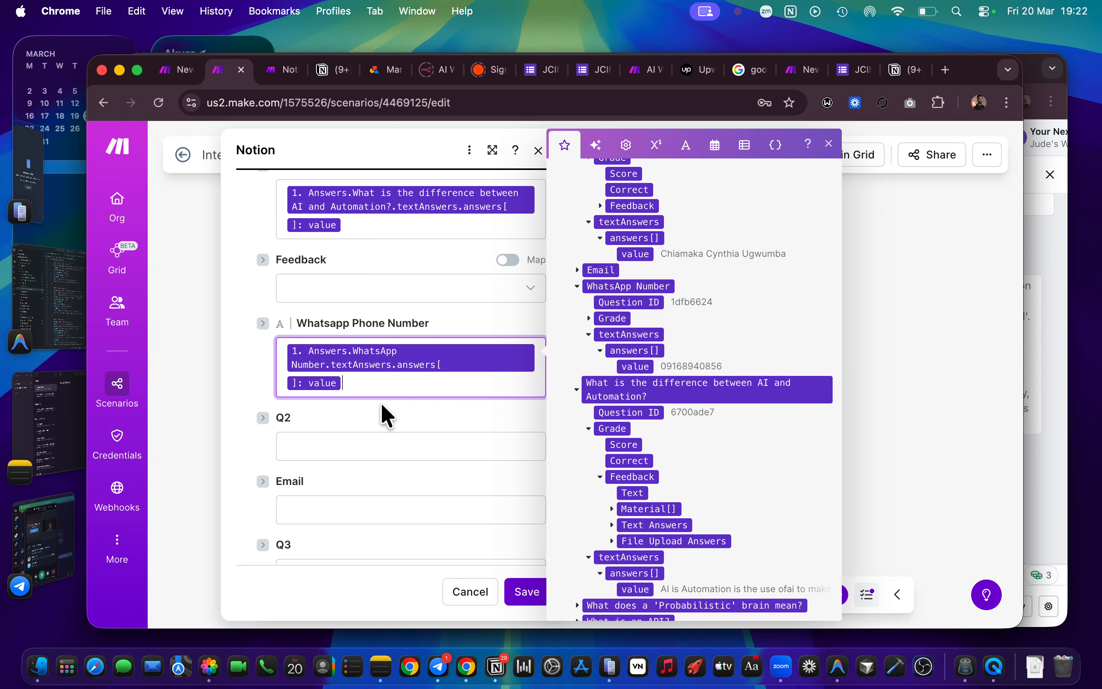
Step: Map the Q2 field to the textAnswers value of "What does a 'Probabilistic' brain mean?"
left_click(355, 441)
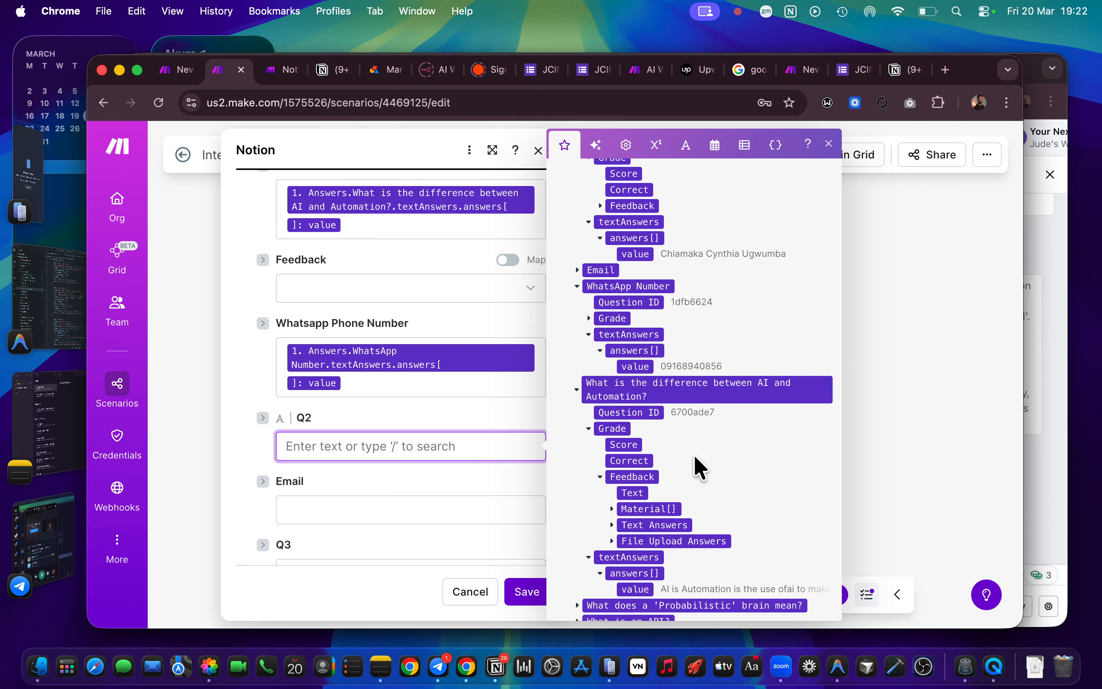
scroll(694, 454, "down", 3)
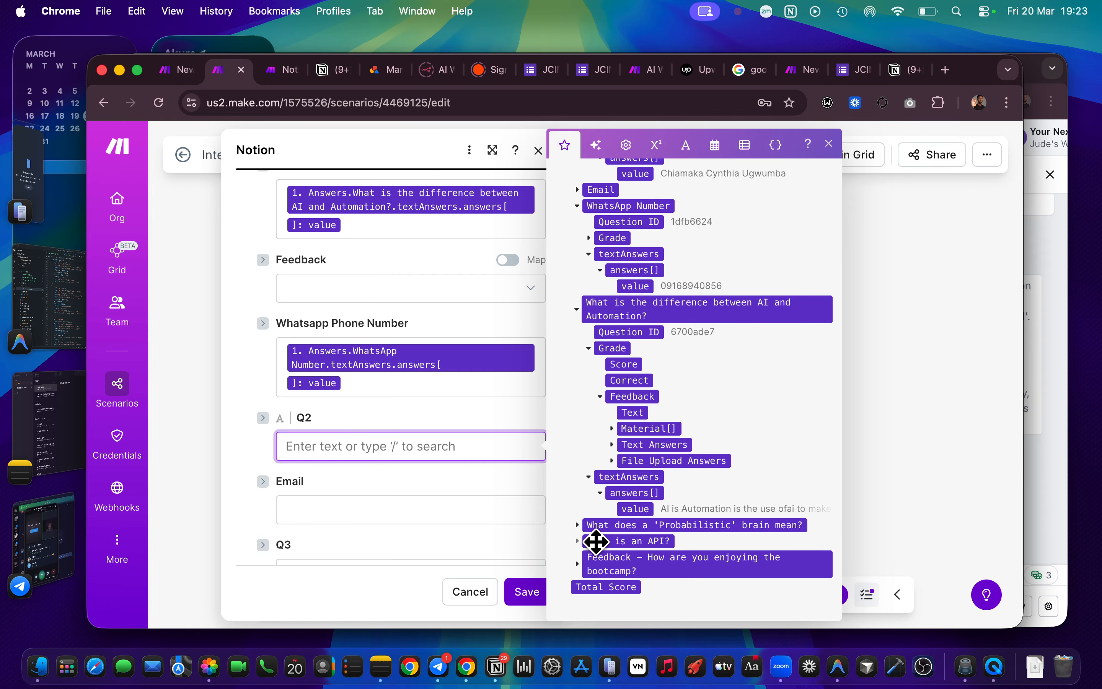
left_click(577, 525)
scroll(592, 528, "down", 2)
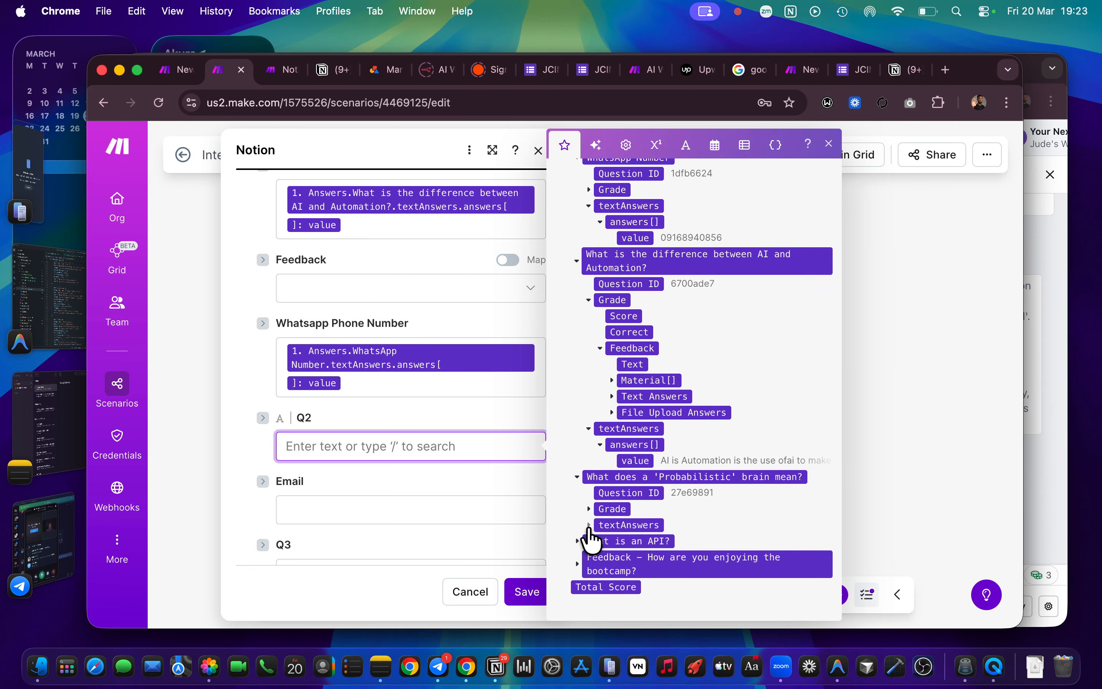
left_click(589, 526)
scroll(629, 531, "down", 1)
left_click(601, 526)
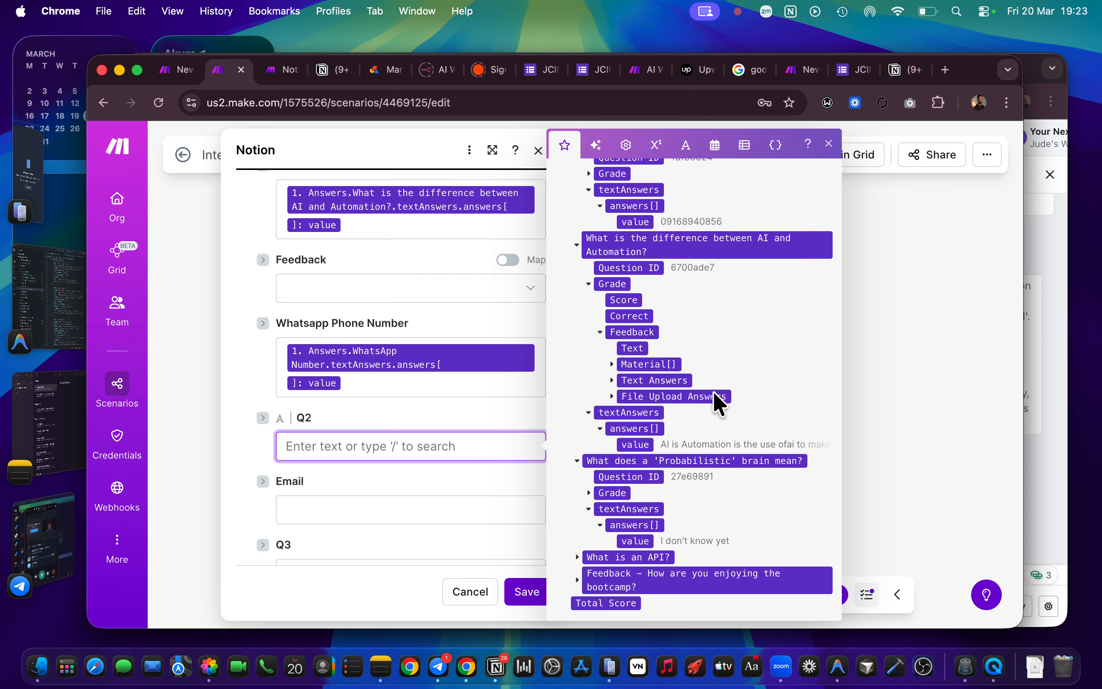
scroll(725, 323, "up", 5)
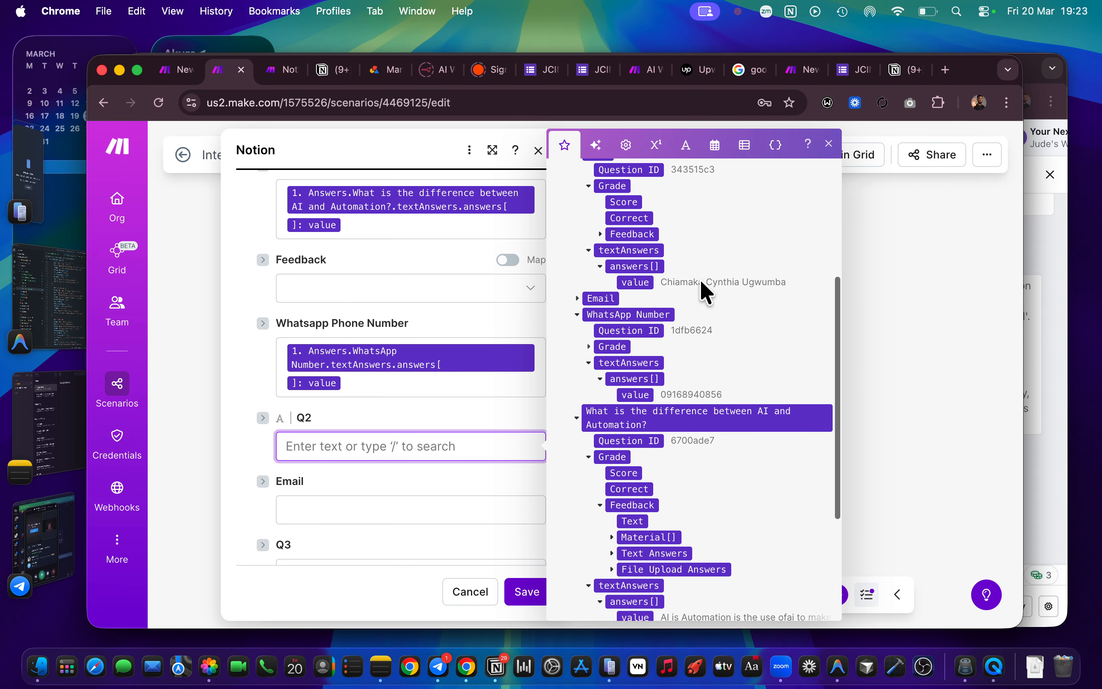
scroll(696, 278, "up", 3)
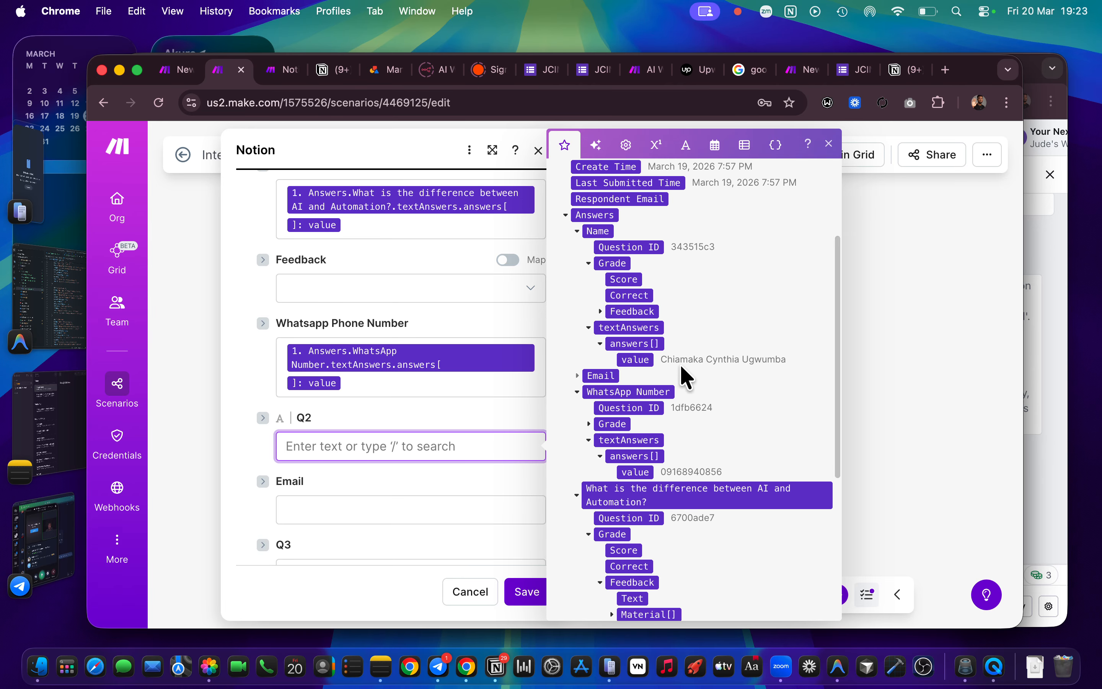
scroll(772, 366, "down", 4)
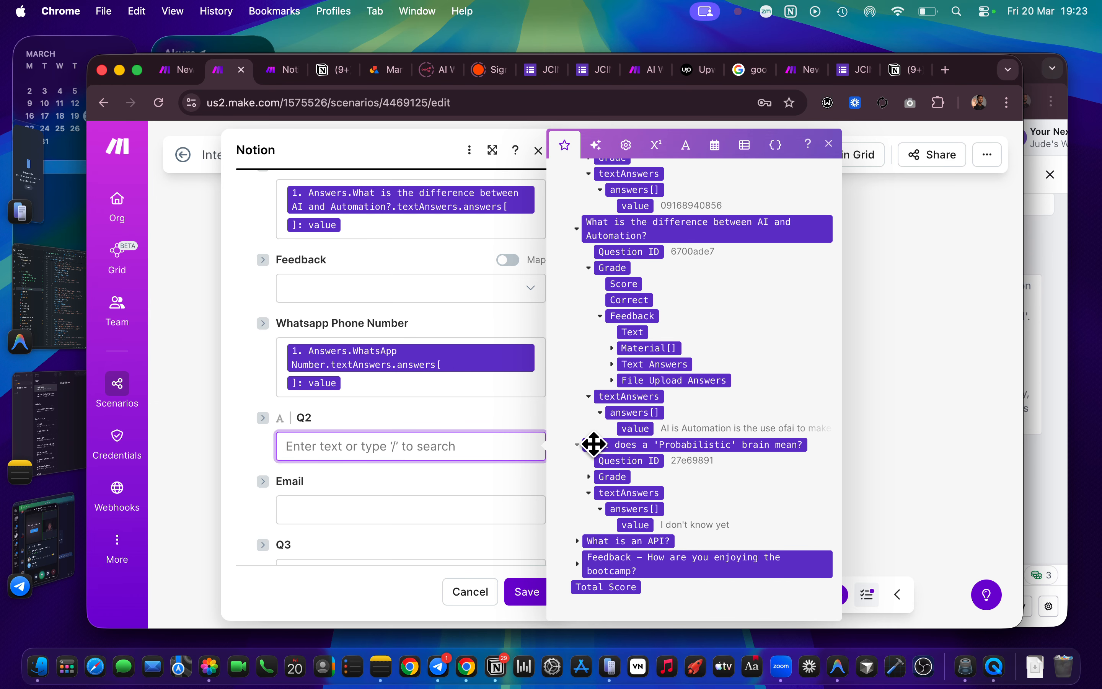
left_click(641, 524)
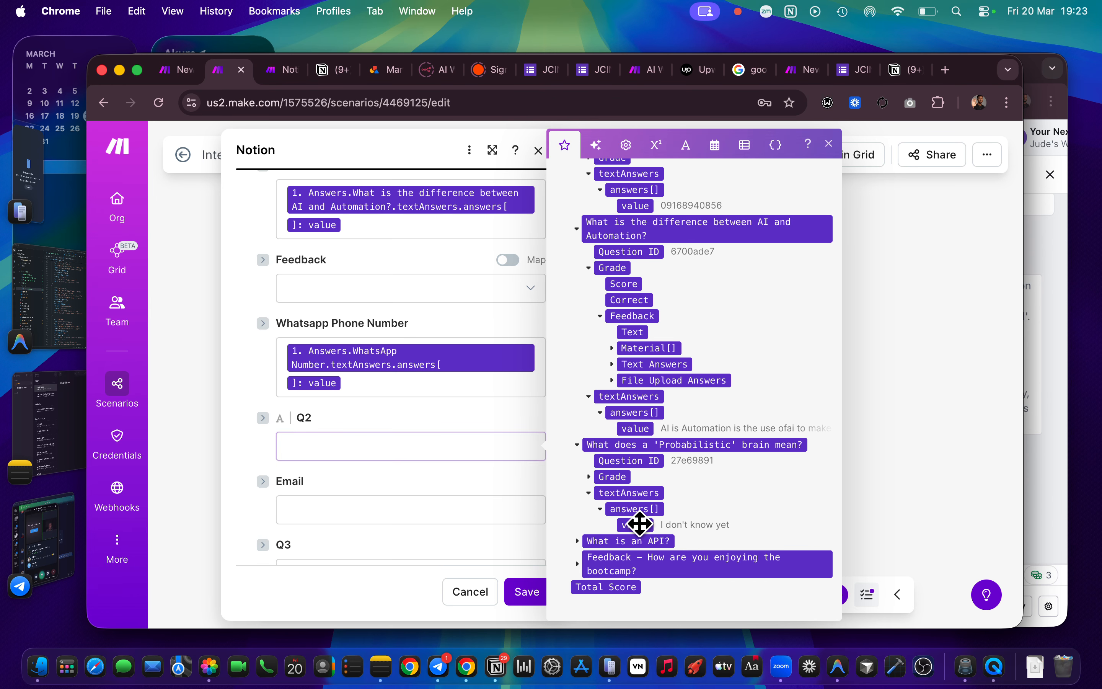
Step: Map the Email field to the textAnswers value of the Google Forms Email answer
scroll(365, 445, "down", 3)
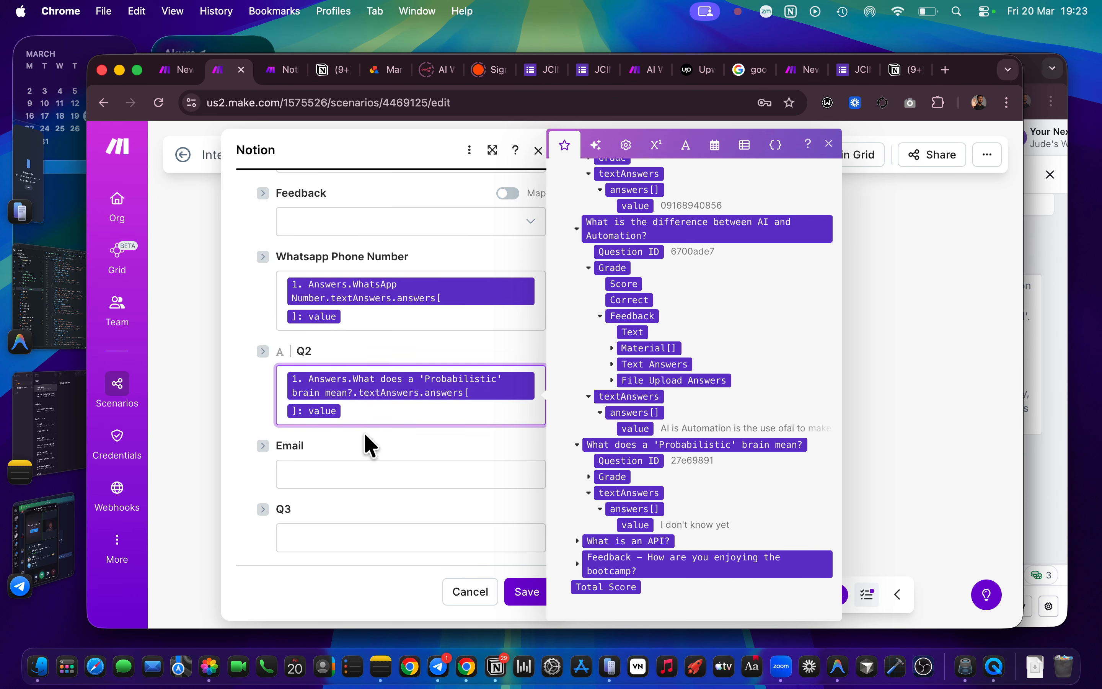
left_click(367, 475)
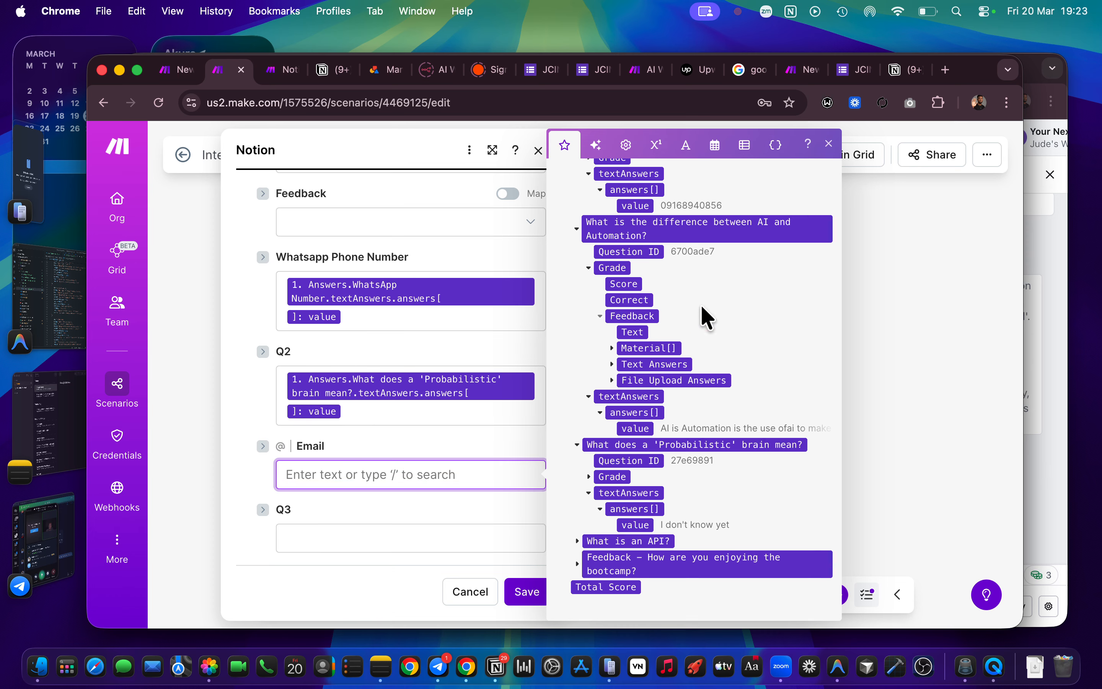
scroll(700, 304, "up", 10)
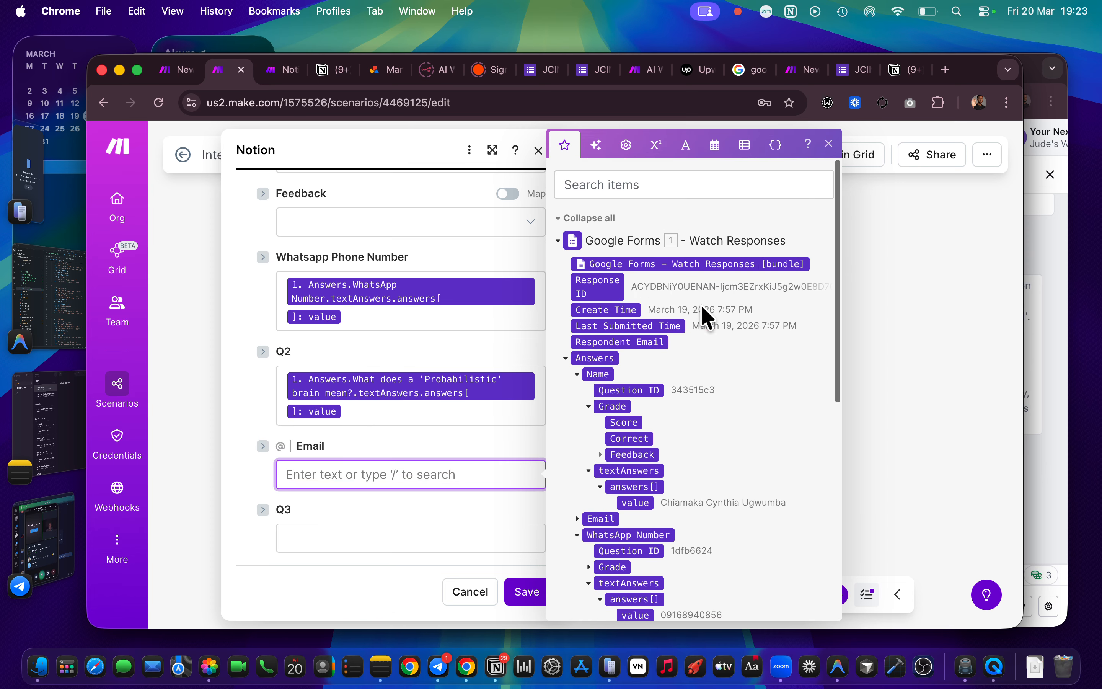
scroll(606, 401, "down", 2)
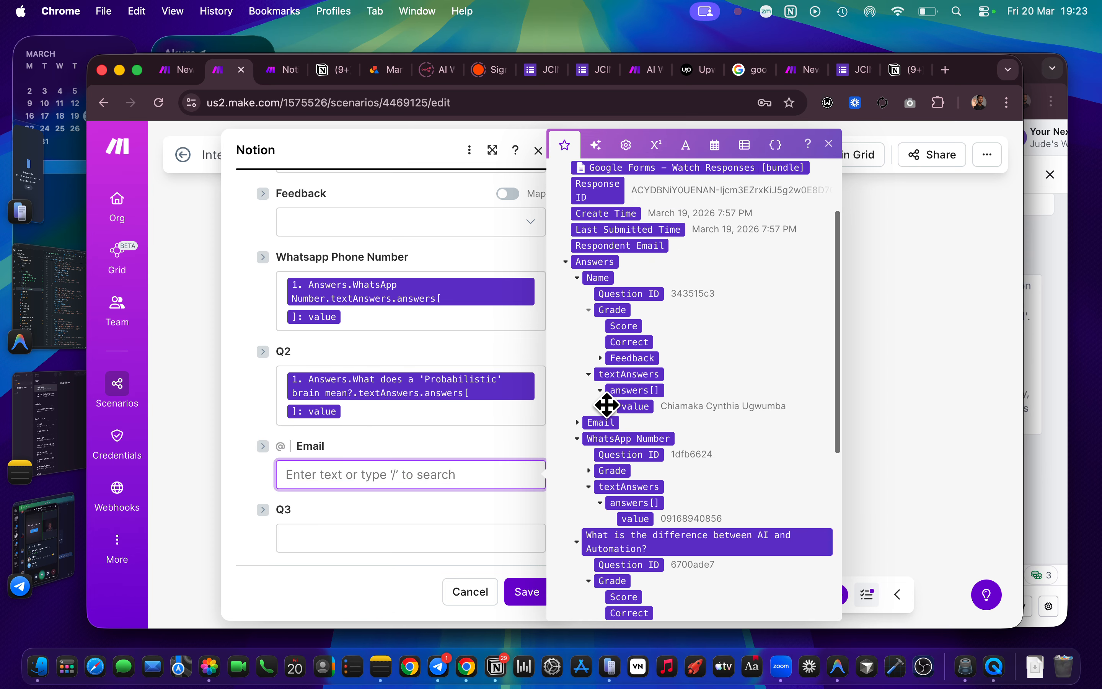
left_click(577, 424)
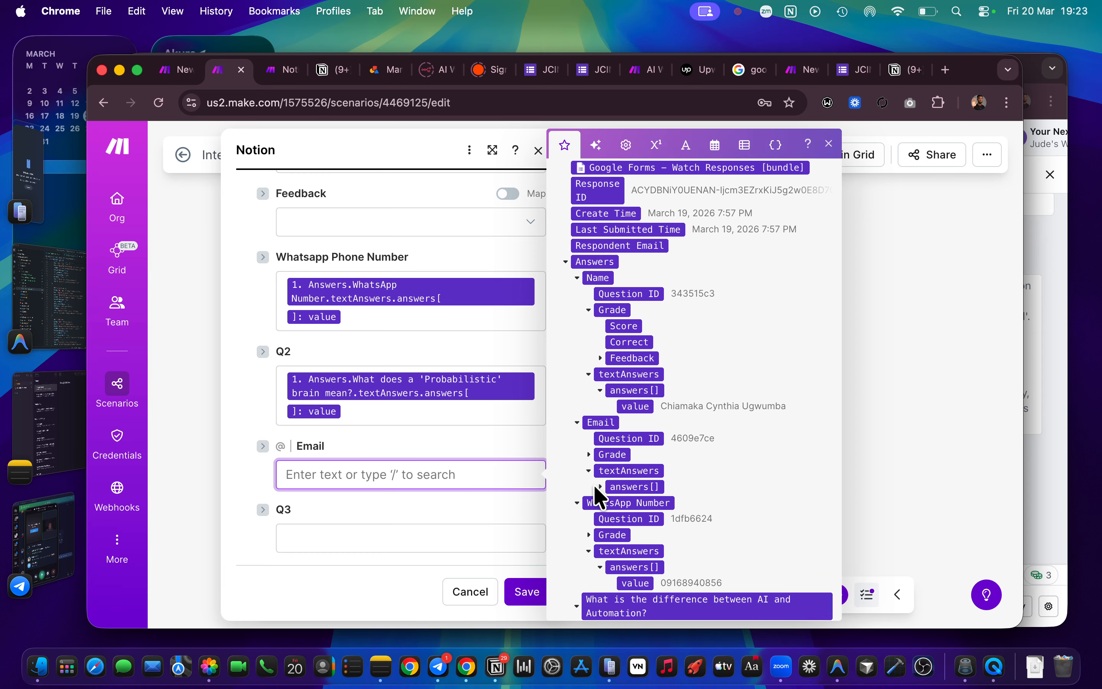
left_click(590, 471)
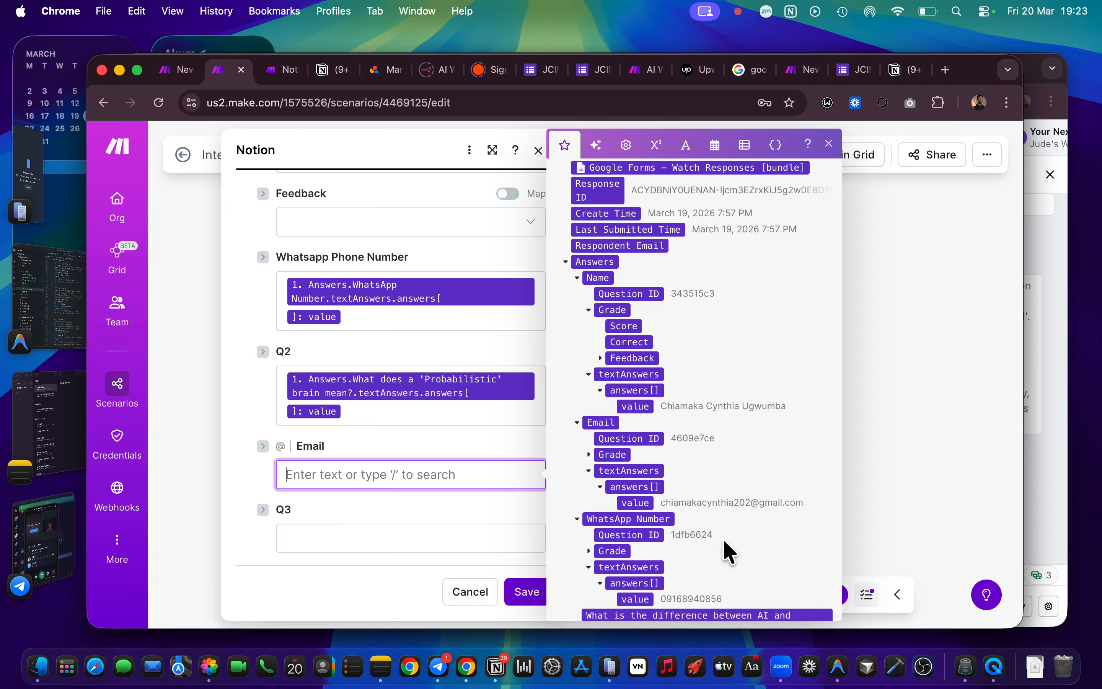
left_click(634, 503)
Step: Map the Q3 field to the textAnswers value of "What is an API?"
scroll(401, 493, "down", 2)
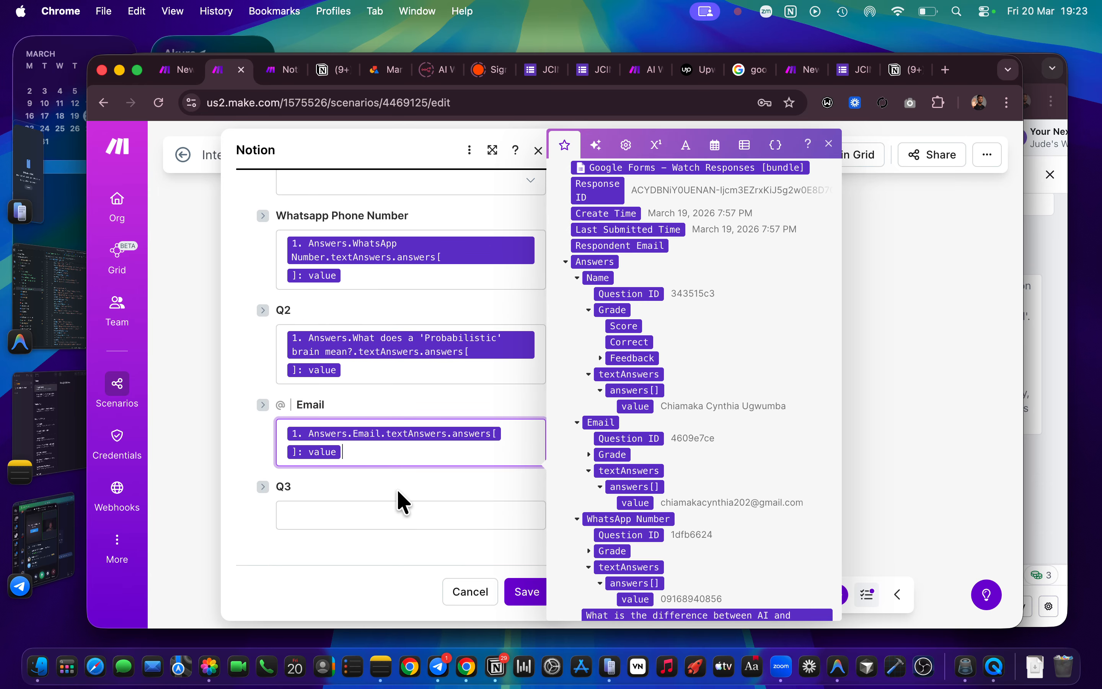
left_click(347, 538)
scroll(686, 493, "down", 10)
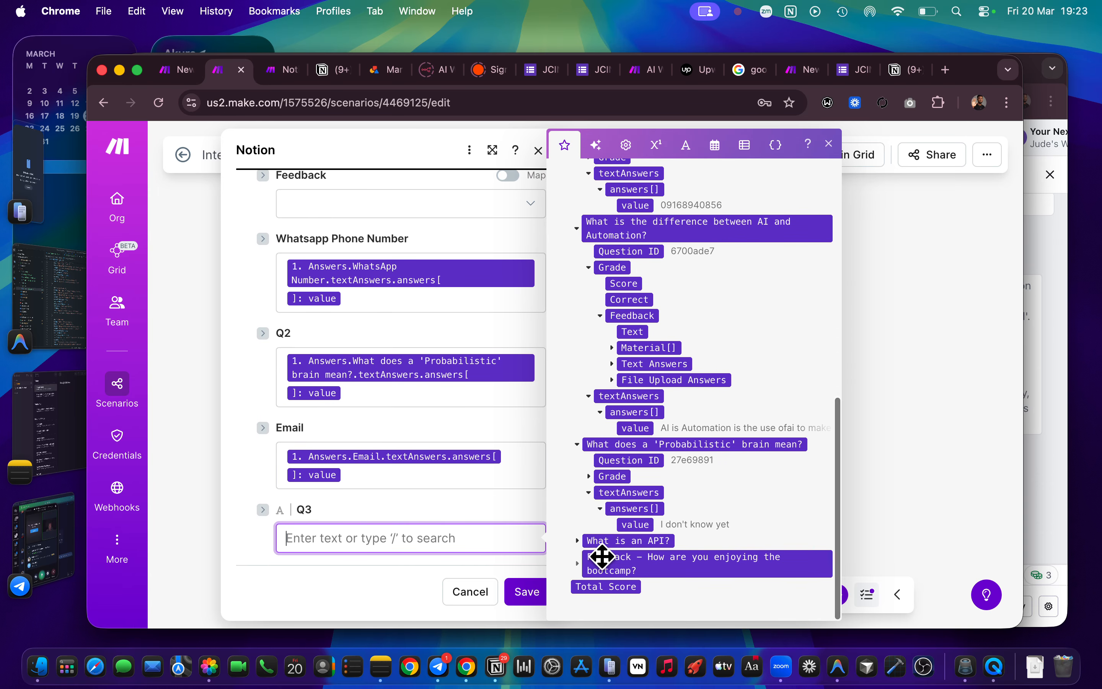
left_click(578, 540)
left_click(592, 590)
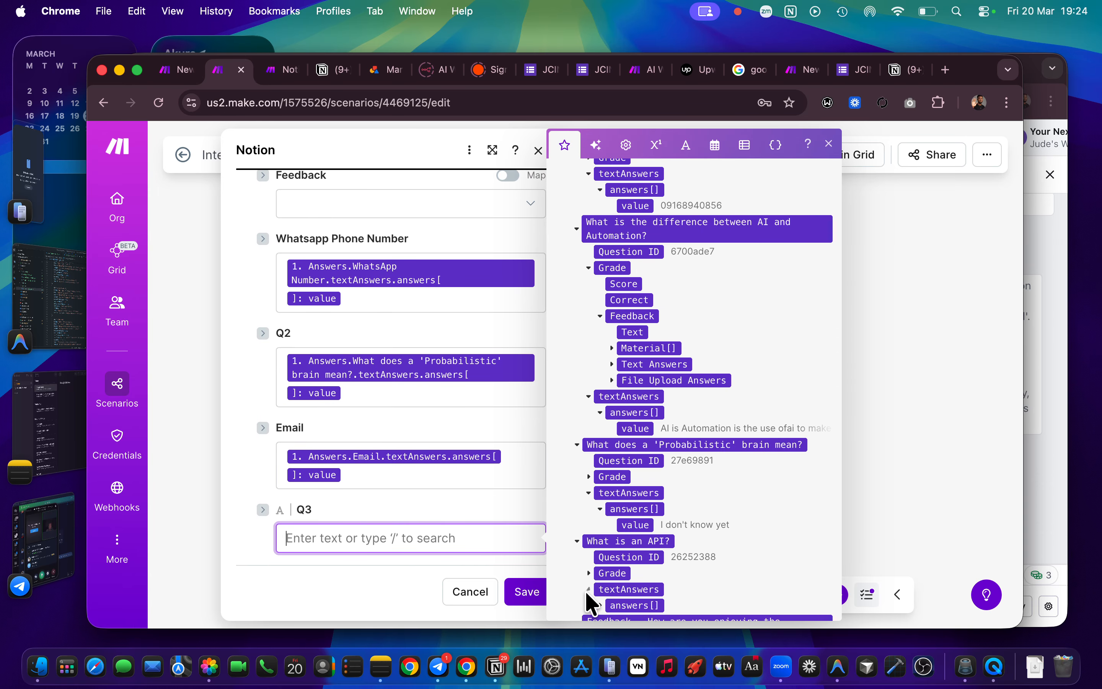
scroll(606, 569, "down", 2)
left_click(602, 541)
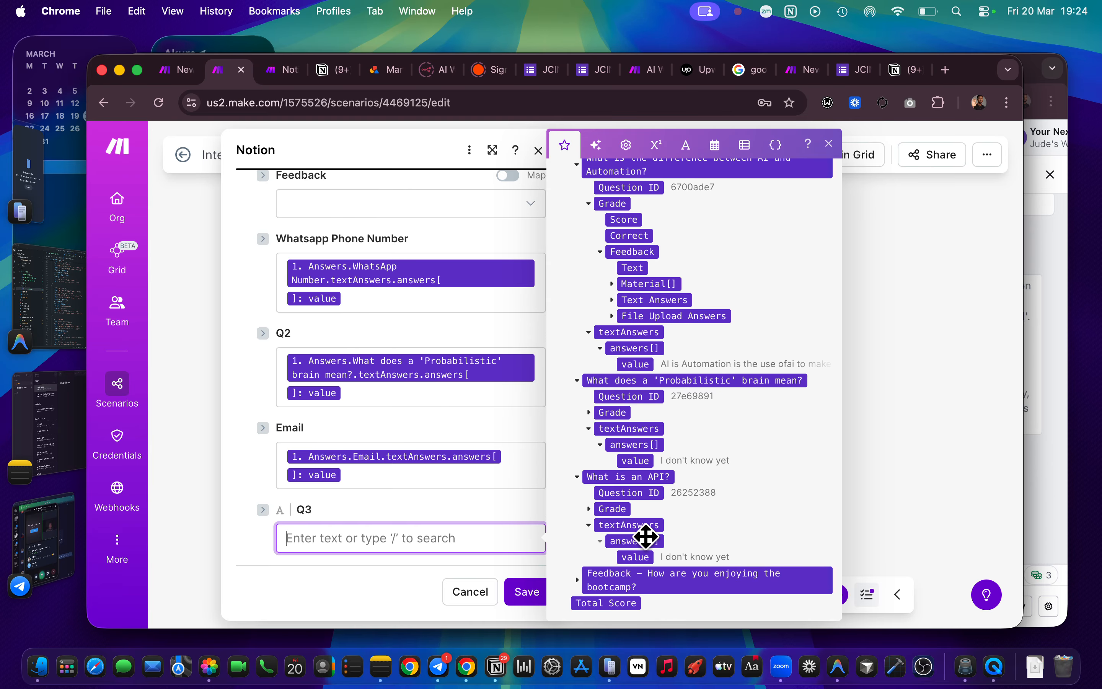
scroll(642, 538, "down", 1)
left_click(640, 543)
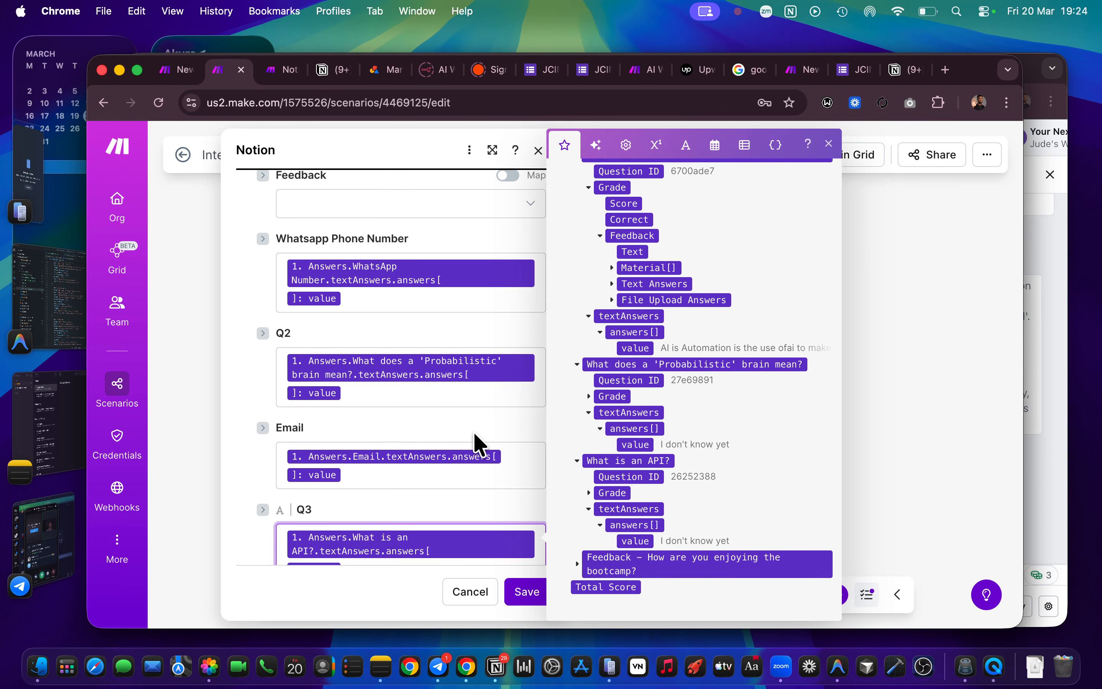
Step: Go back to the unmapped Feedback field and open its list of selectable options
scroll(474, 435, "up", 5)
scroll(474, 435, "up", 3)
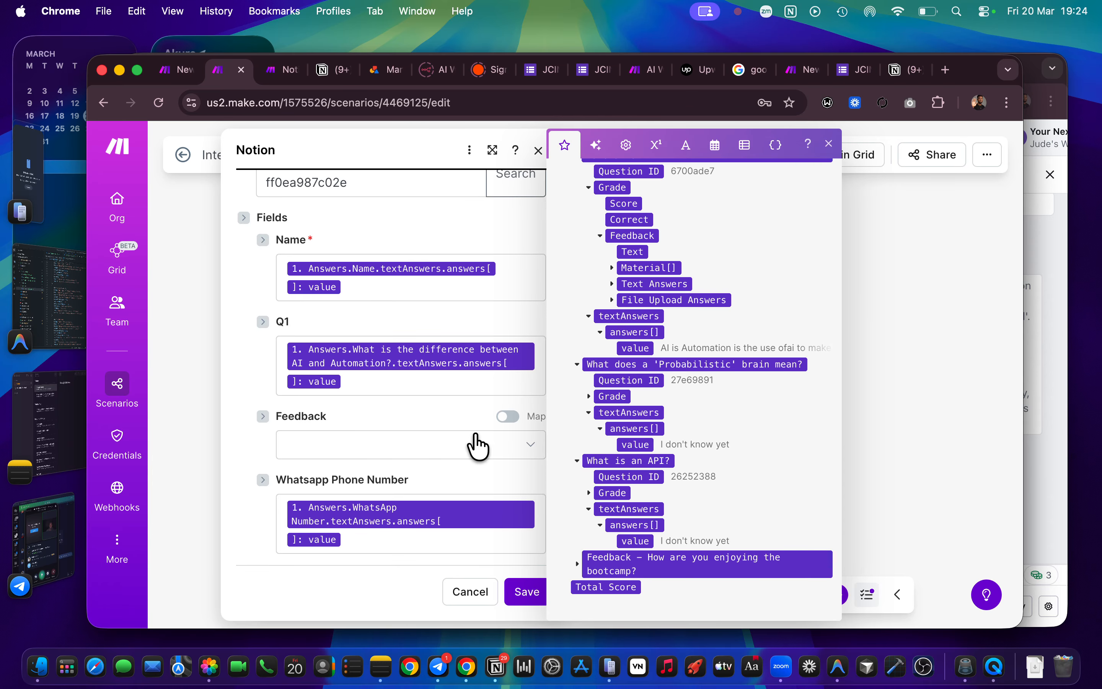
left_click(442, 458)
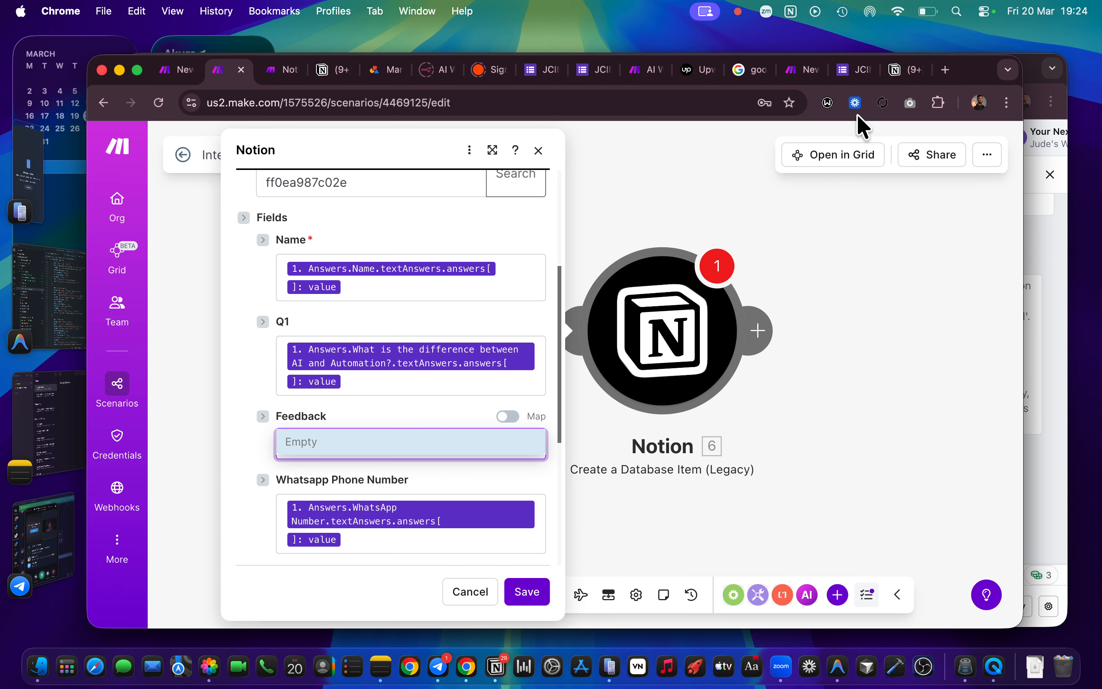
Step: Switch to the JCIN FUOYE 2 page in Notion and check the select options of the jCIN 2 Feedback column
left_click(904, 70)
scroll(825, 350, "right", 10)
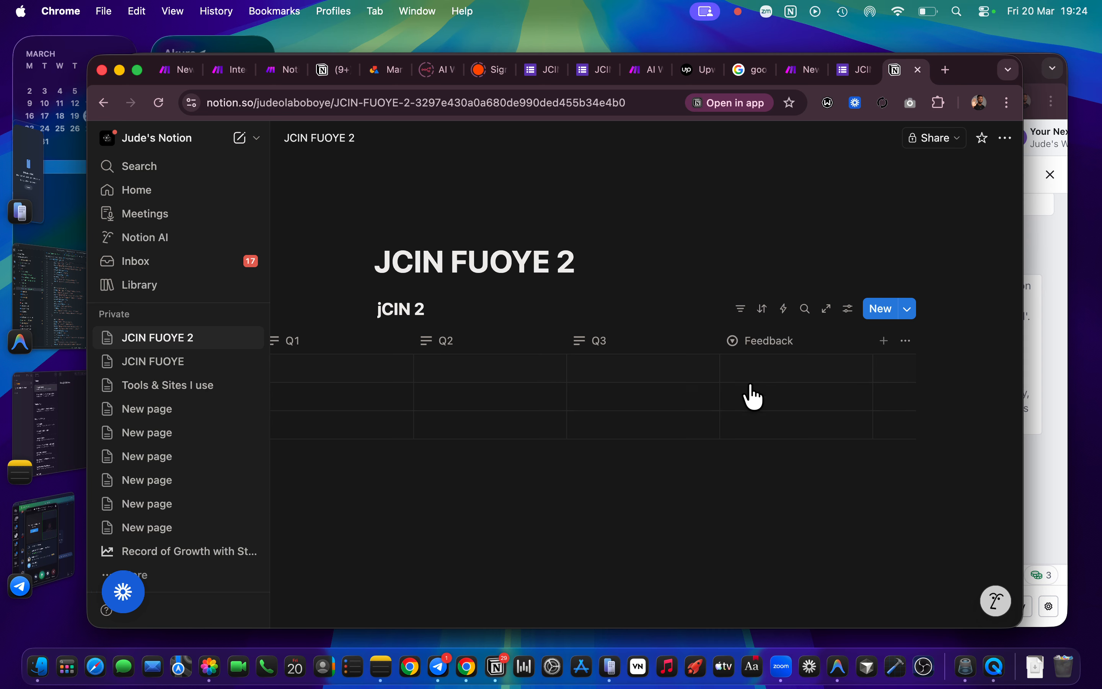
scroll(793, 383, "left", 10)
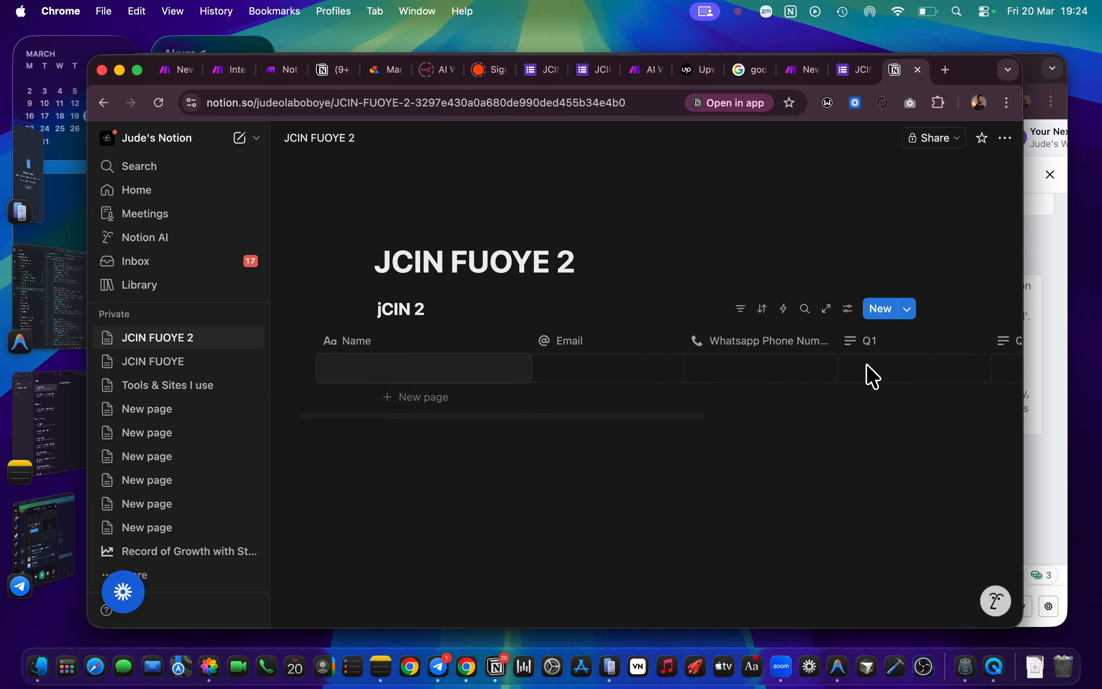
scroll(863, 376, "right", 10)
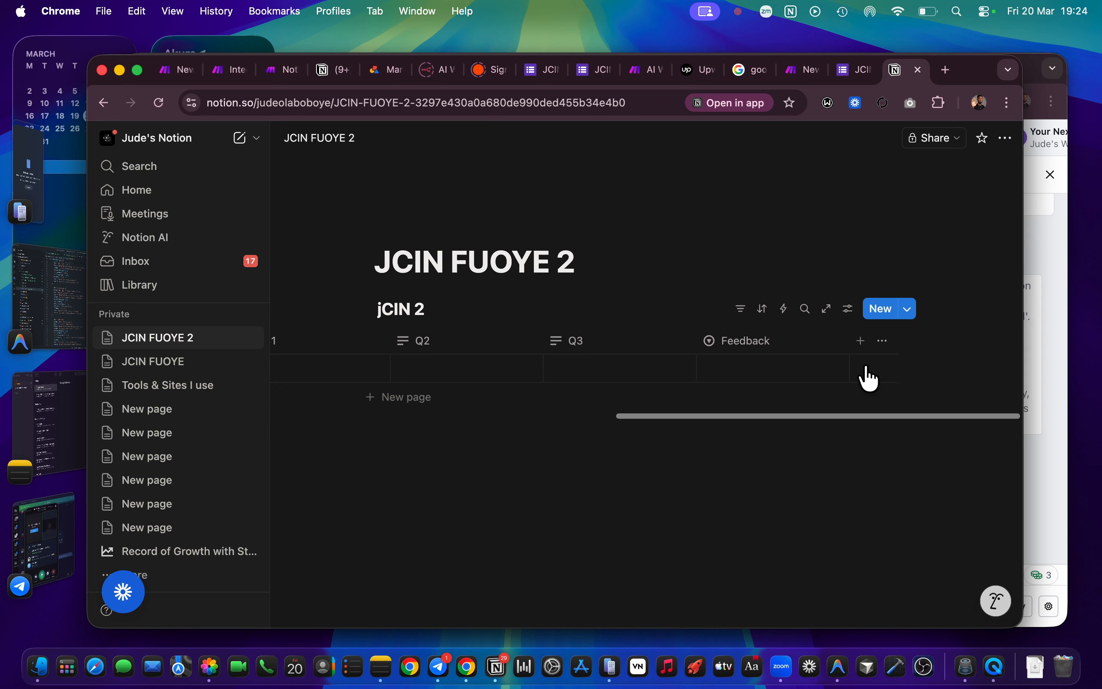
left_click(788, 369)
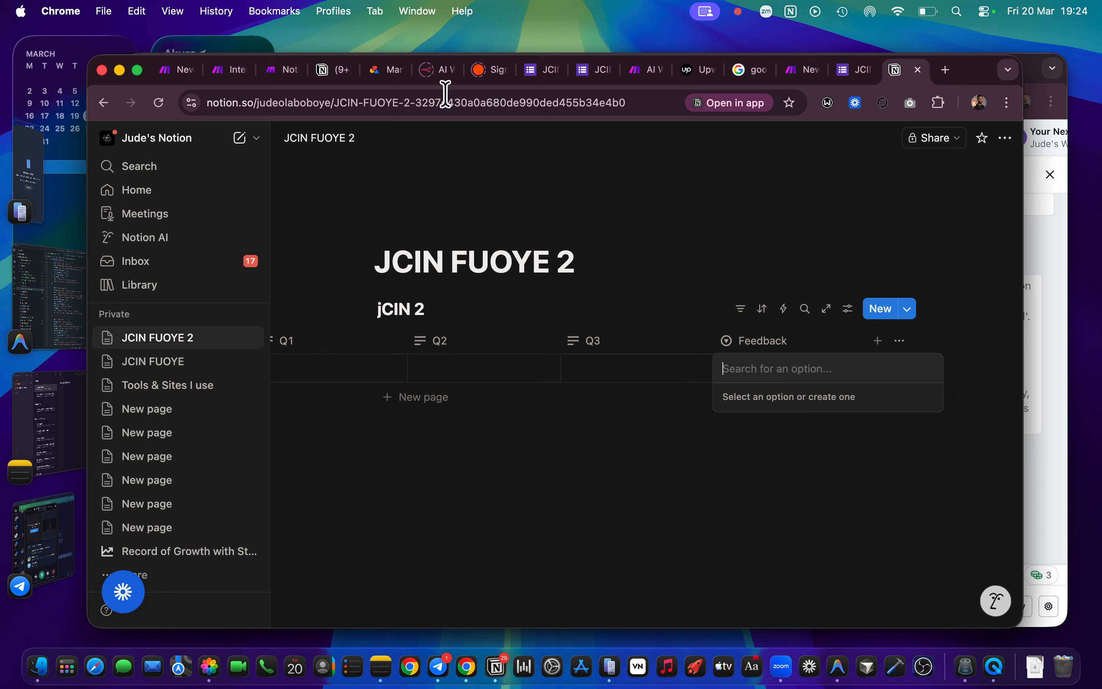
Step: Switch to the JCIN FUOYE AI AUTOMATION form in Google Forms and review the choices of its Feedback question
left_click(851, 77)
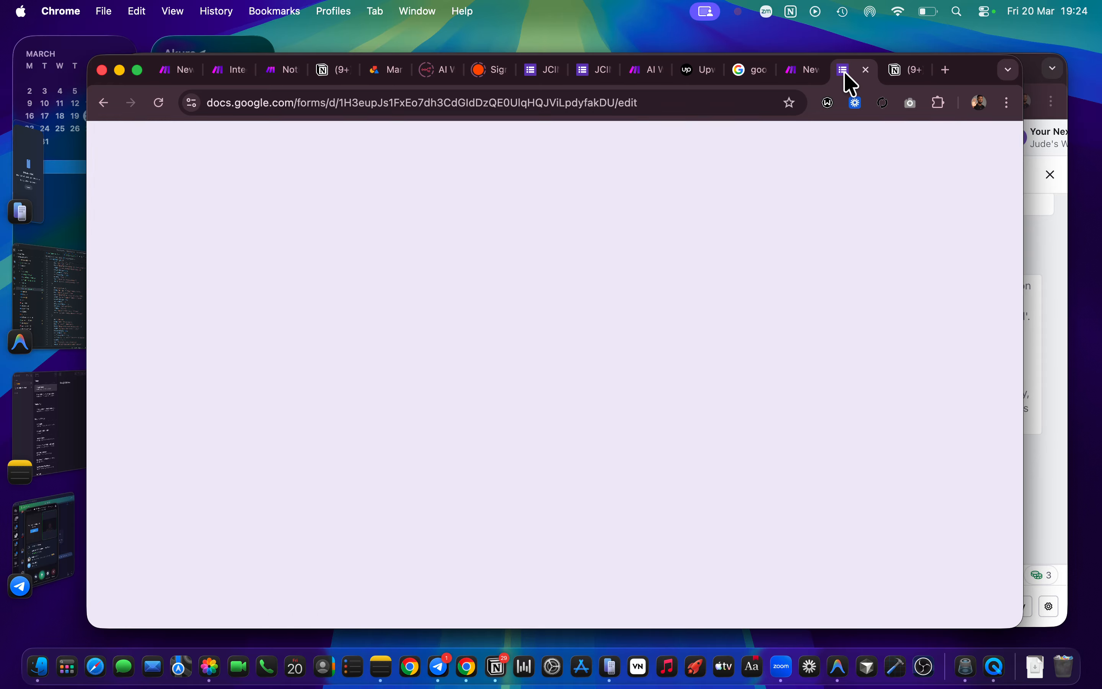
left_click(532, 70)
scroll(558, 322, "down", 4)
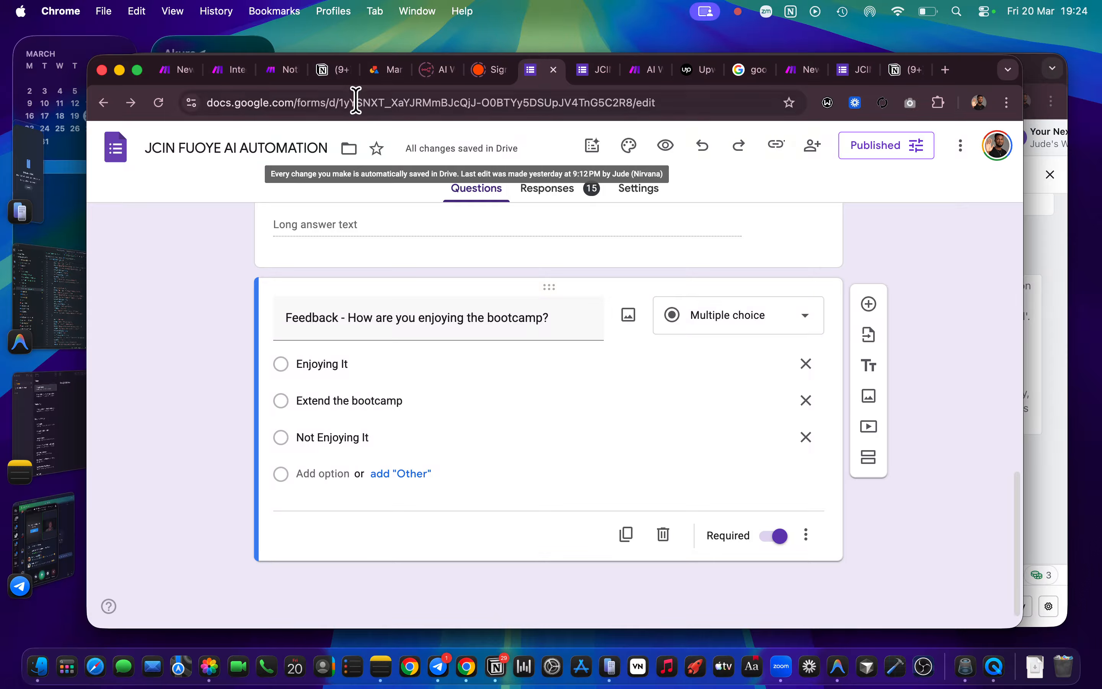
Step: Back in Make, enable mapping for the Feedback field and map it to the textAnswers value of "Feedback - How are you enjoying the bootcamp?"
left_click(219, 73)
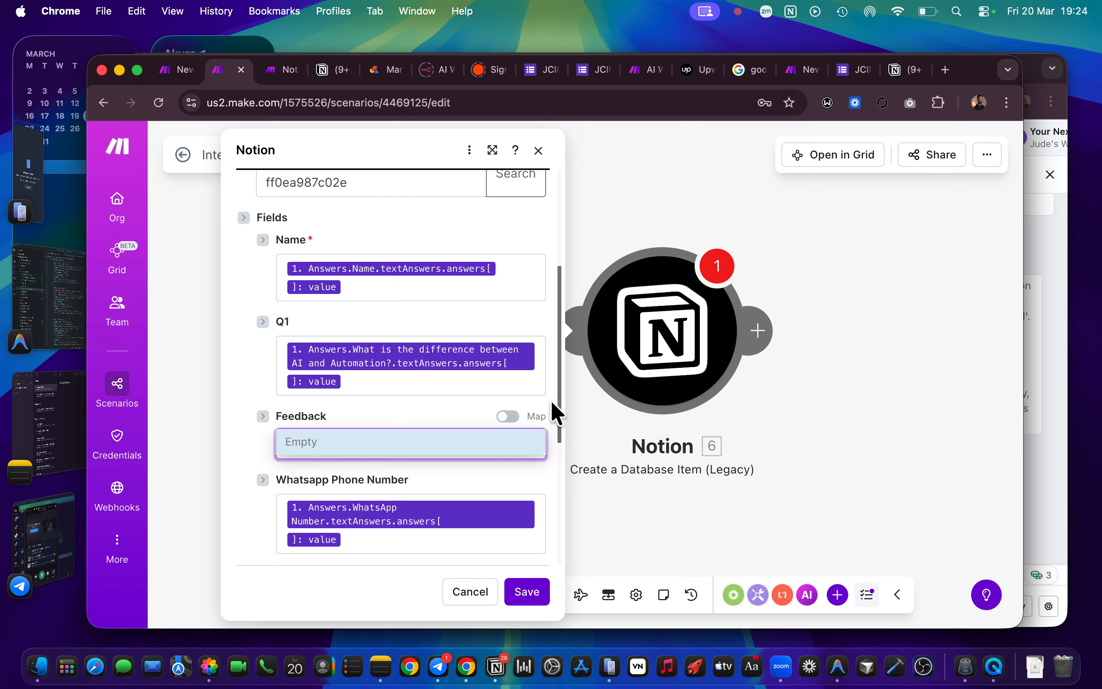
left_click(509, 415)
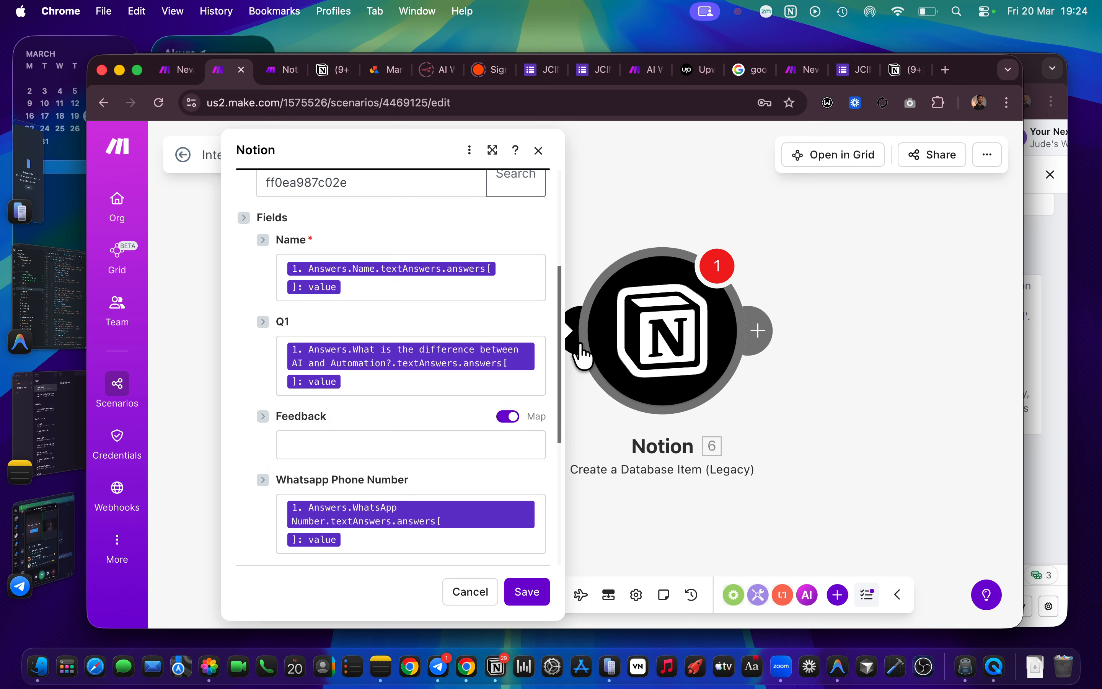
left_click(465, 440)
scroll(656, 453, "down", 10)
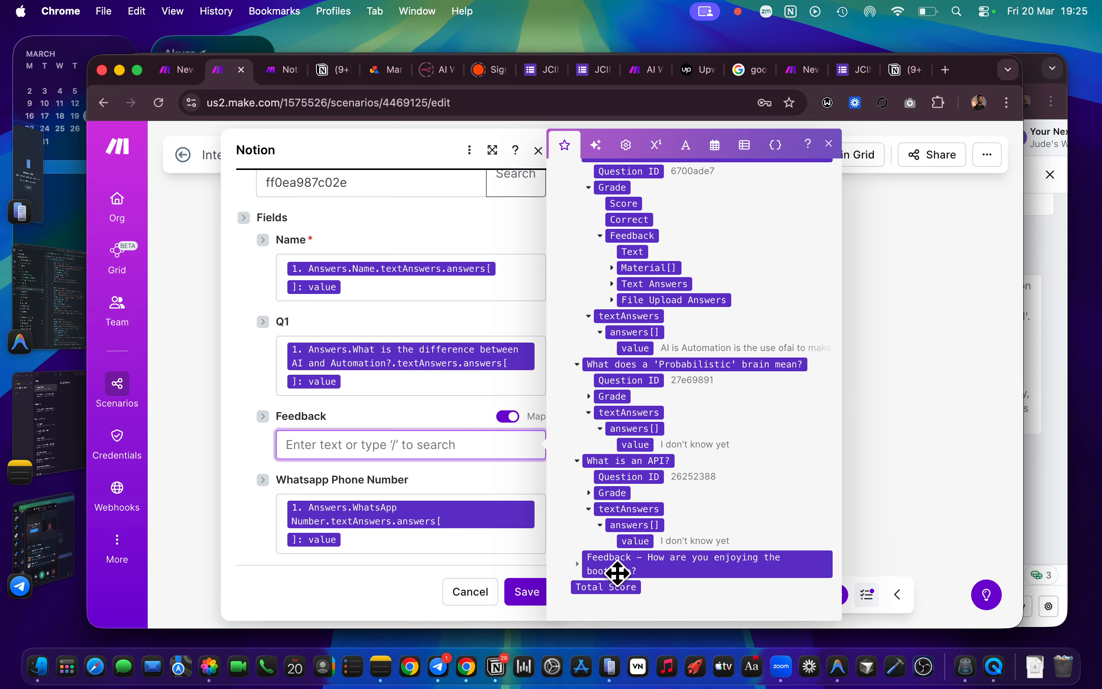
left_click(577, 567)
scroll(606, 563, "down", 2)
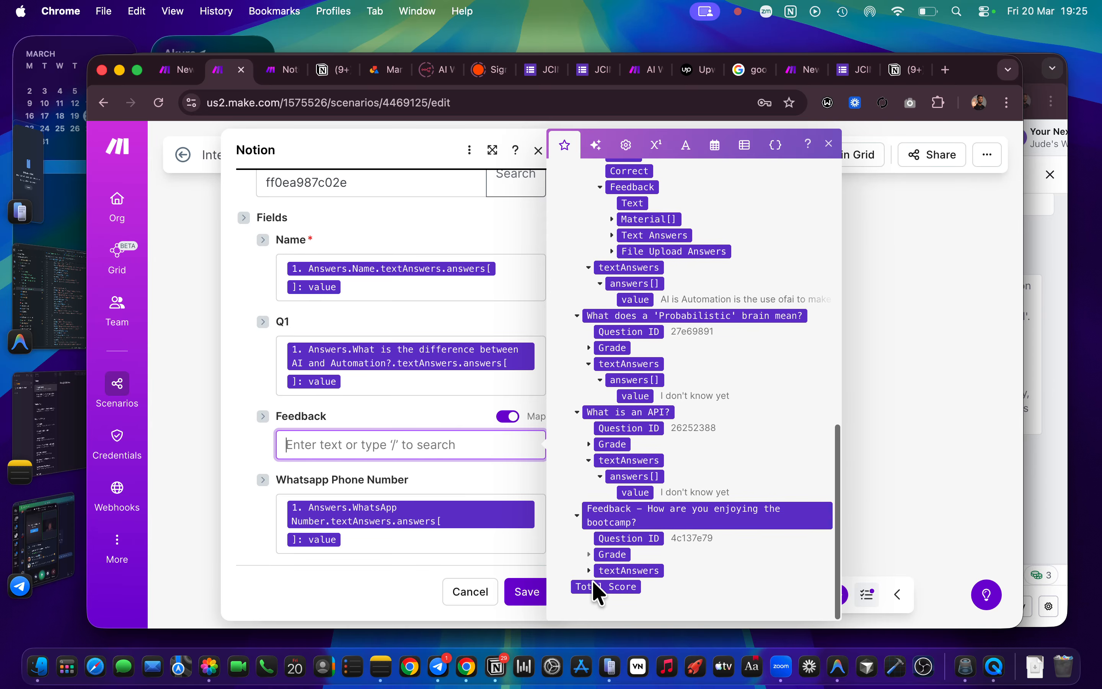
left_click(590, 571)
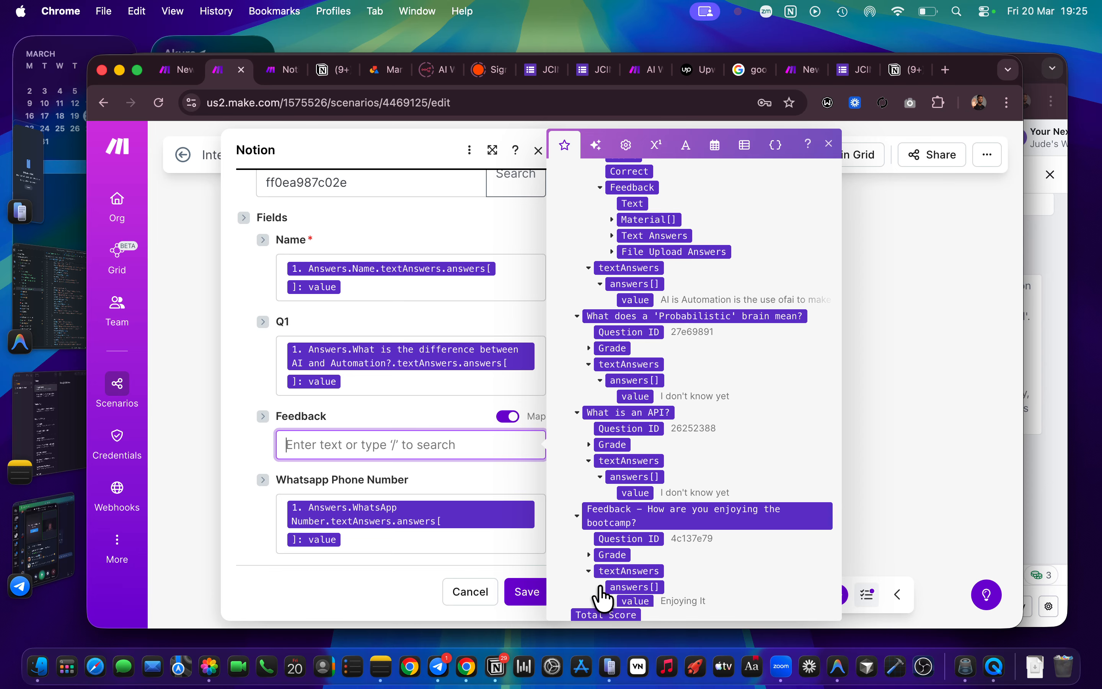
left_click(601, 588)
scroll(603, 597, "down", 1)
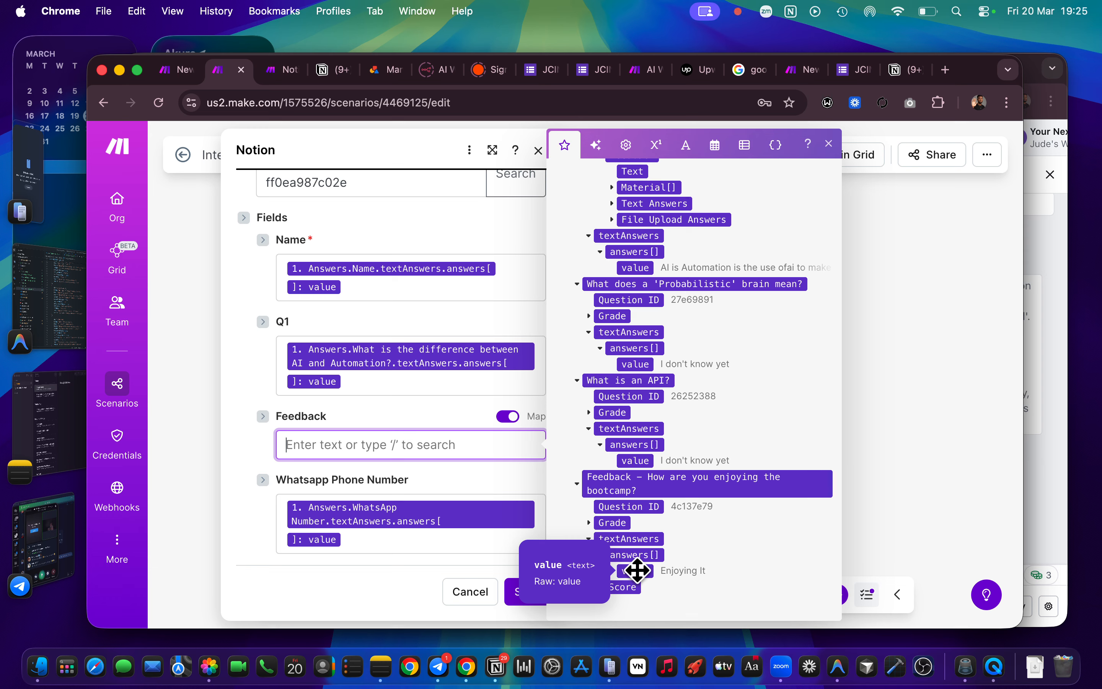
left_click(637, 570)
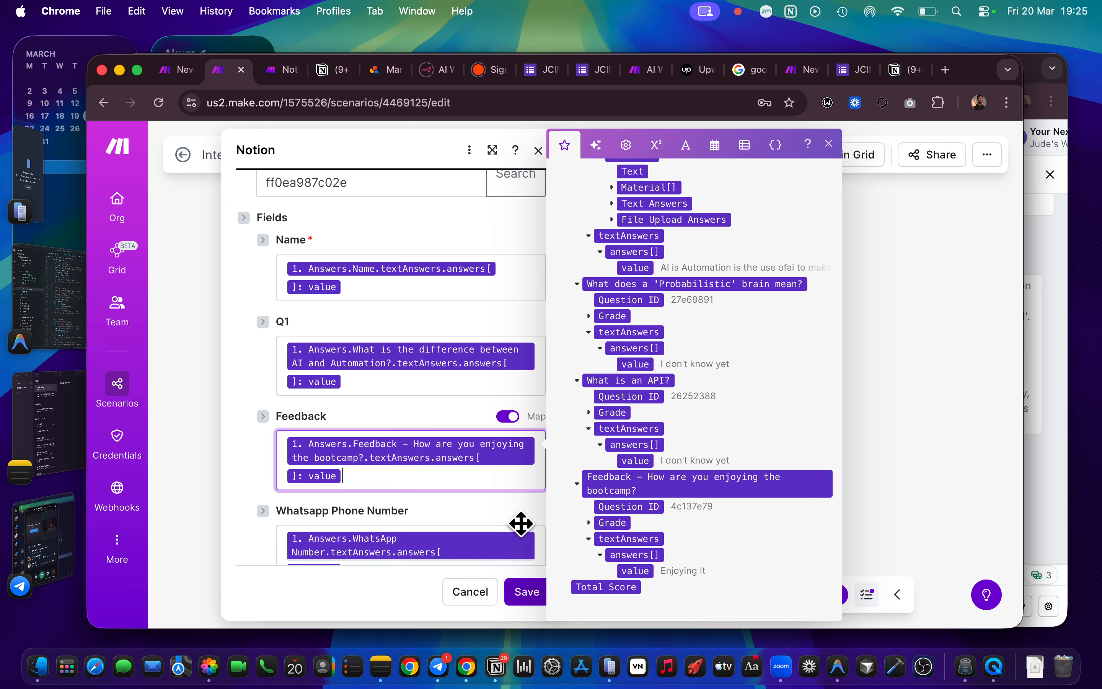
left_click(520, 508)
scroll(524, 547, "down", 5)
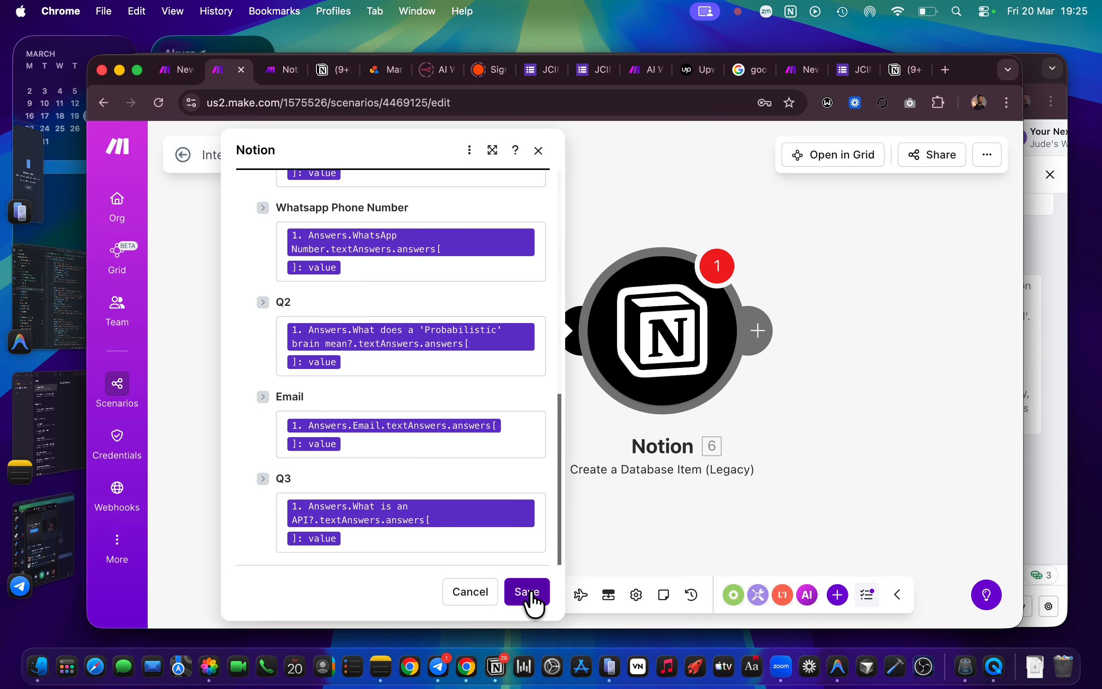
Step: Save the Notion module's field mappings and save the scenario despite the warning
left_click(528, 592)
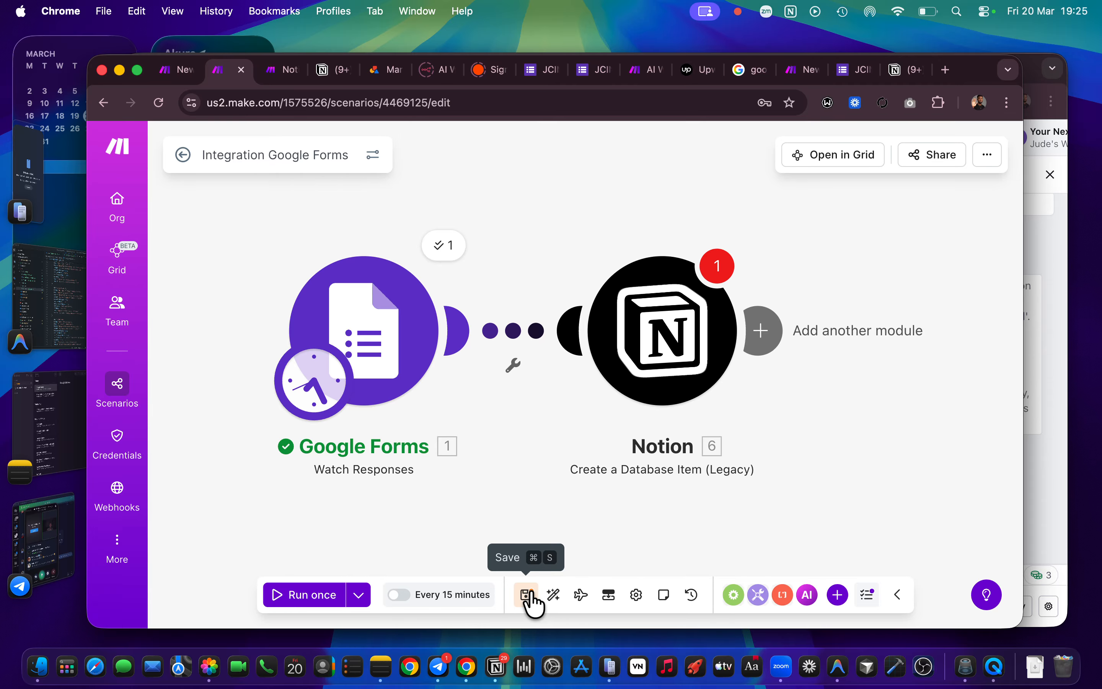
left_click(528, 595)
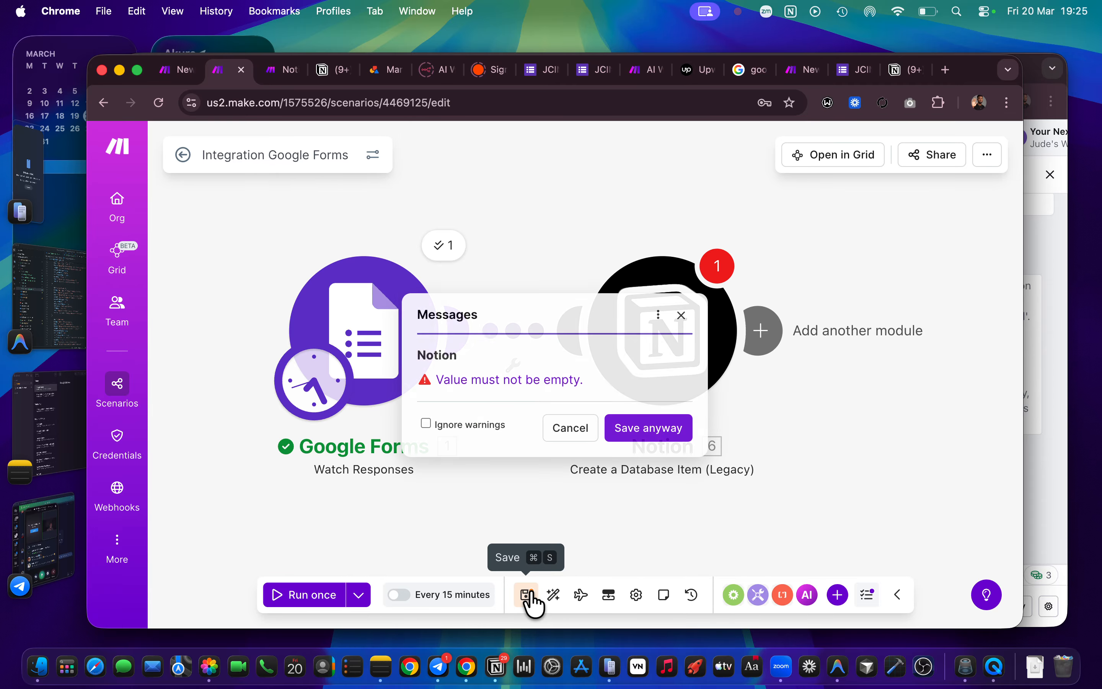
left_click(647, 430)
Step: Reopen the Notion module, review its database selection and field mappings, and save the module again
left_click(683, 359)
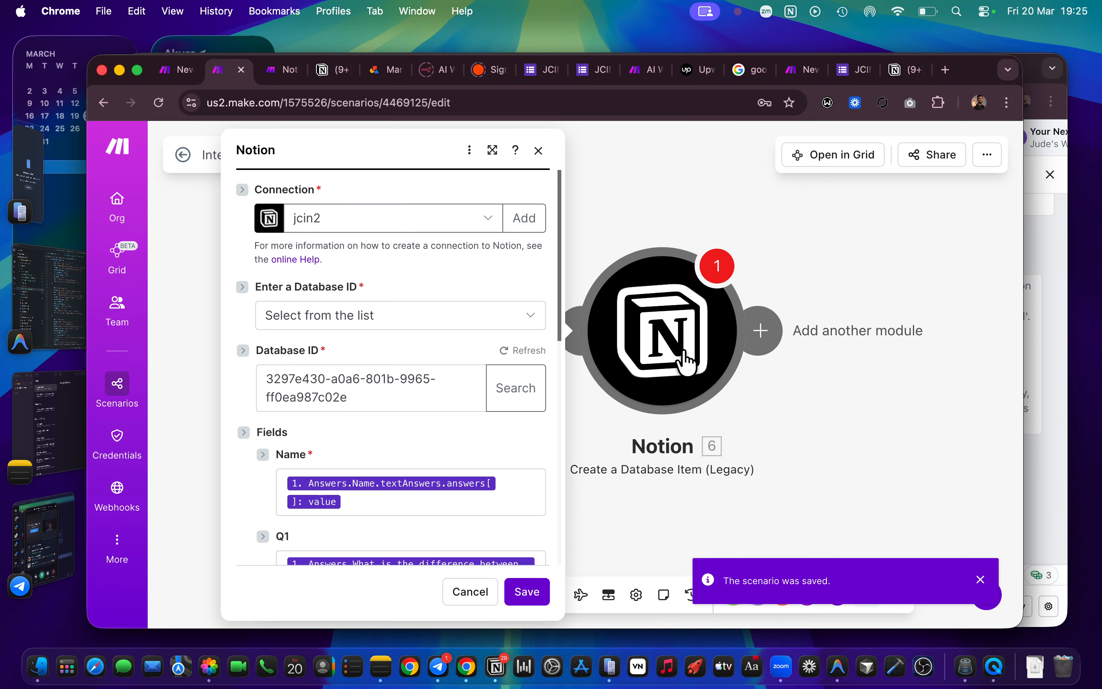
scroll(445, 344, "down", 10)
scroll(445, 338, "up", 10)
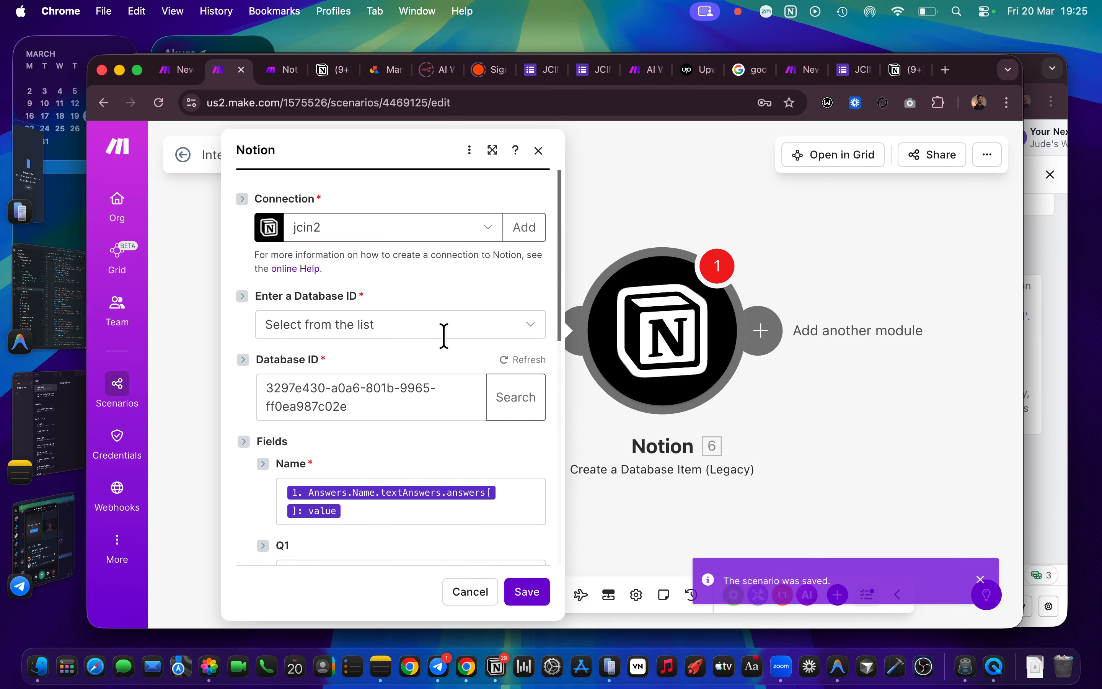
left_click(522, 321)
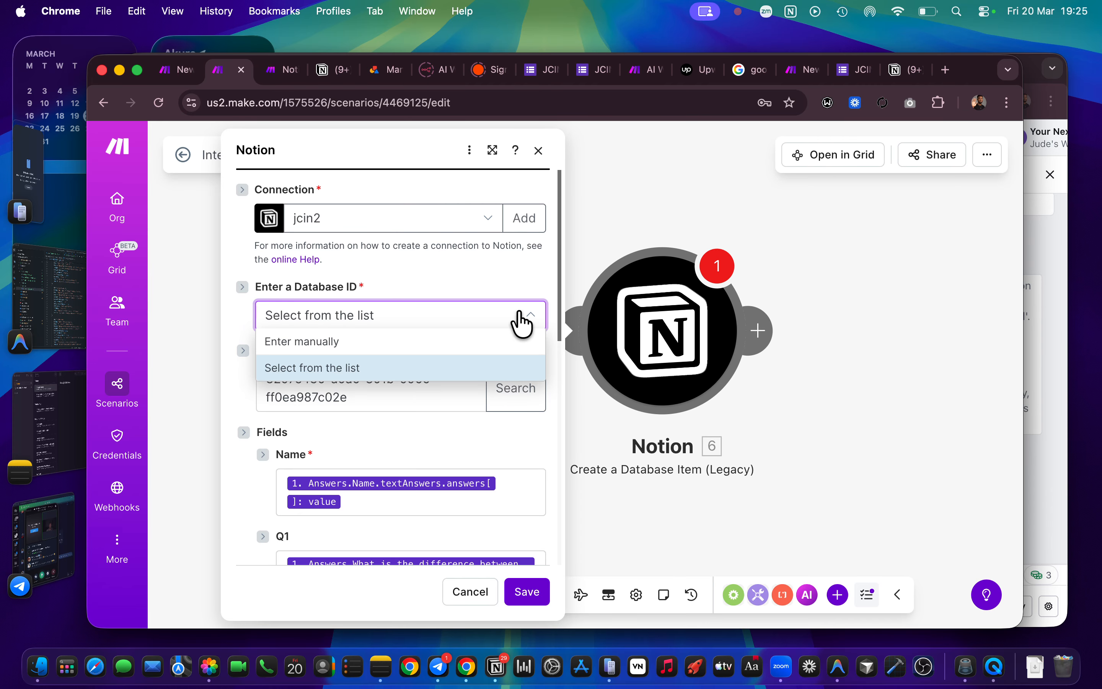
left_click(464, 281)
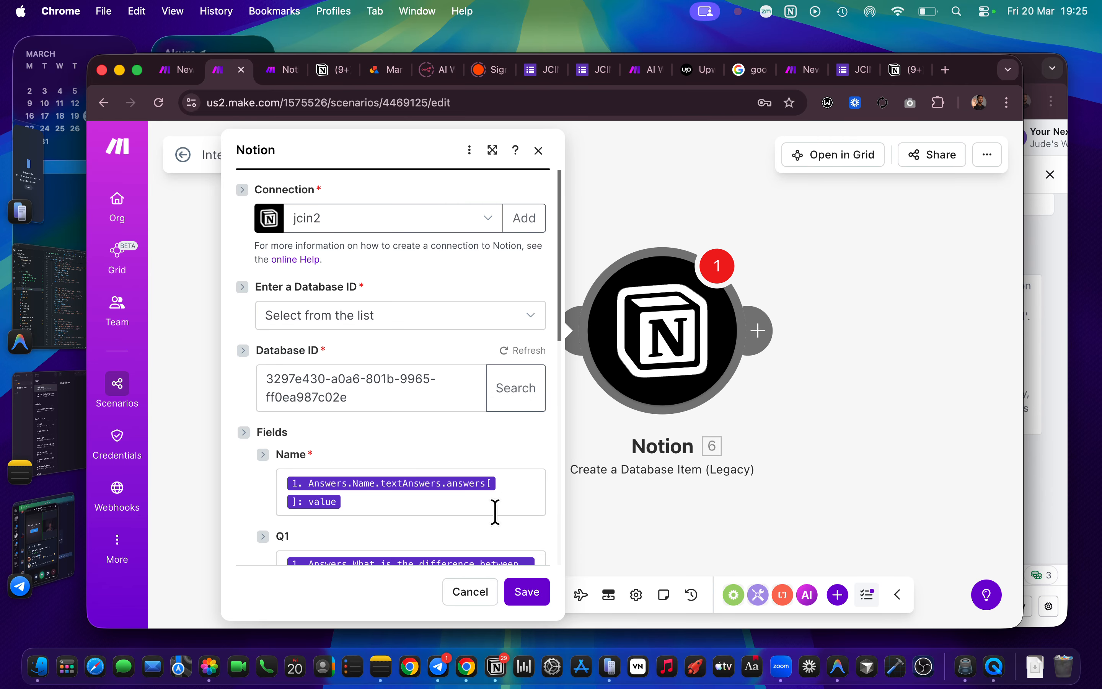
left_click(515, 593)
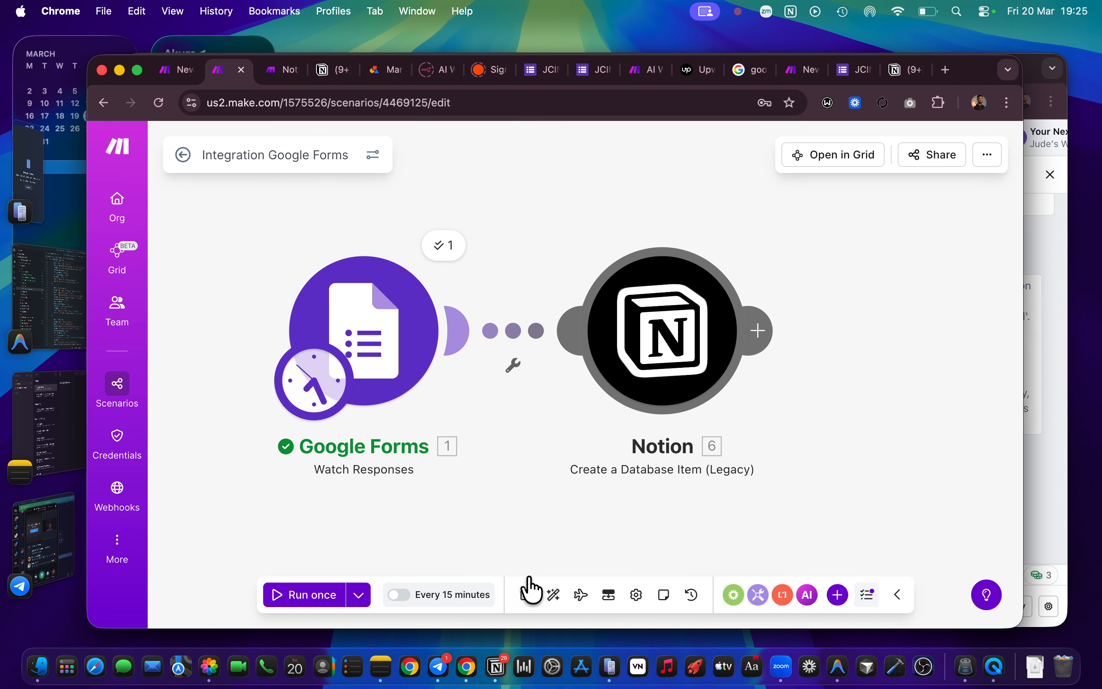
Step: Save the Integration Google Forms scenario with the updated Notion module
left_click(525, 595)
left_click(709, 427)
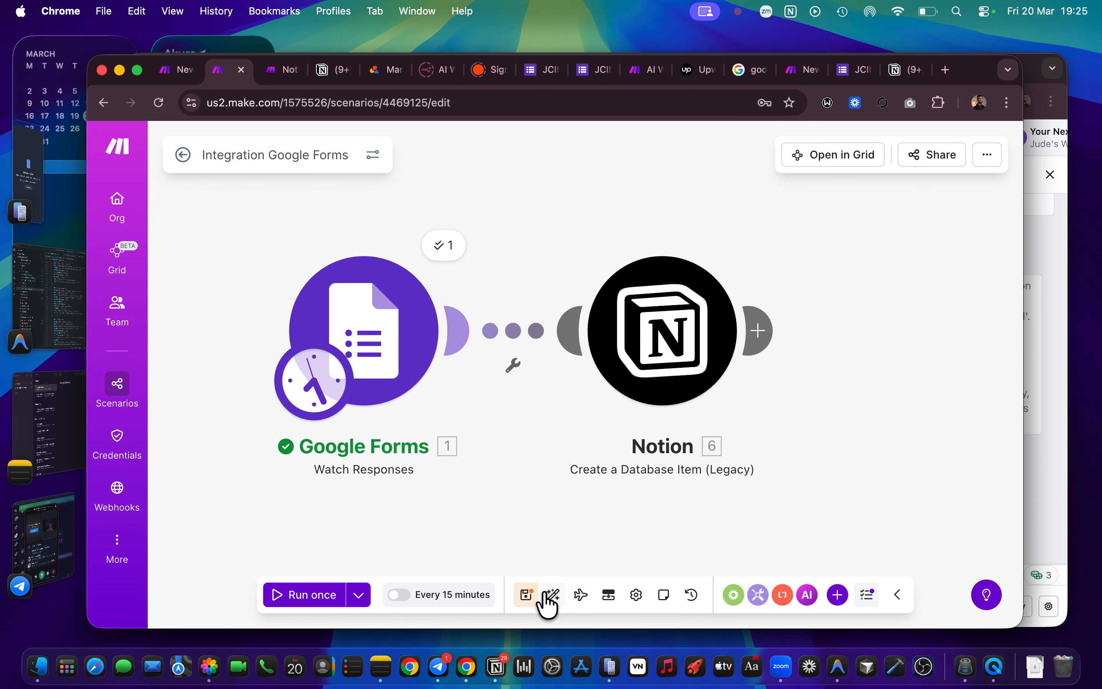
left_click(527, 595)
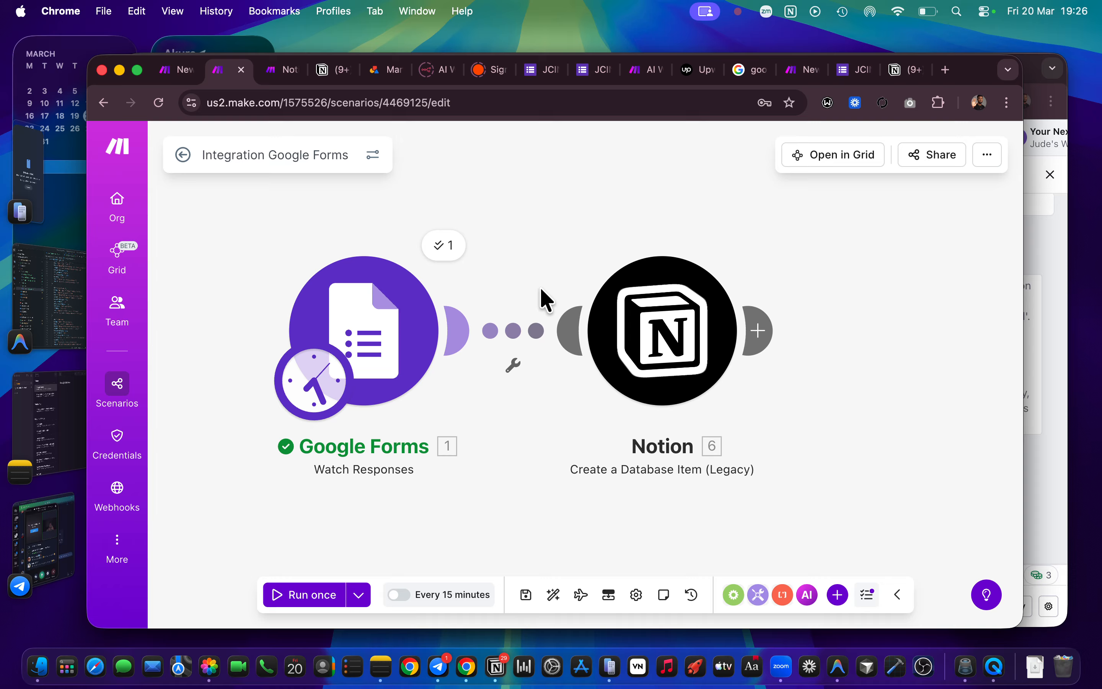
Step: Review the output bundles of the Google Forms module's last run and check which actions the module offers
left_click(444, 246)
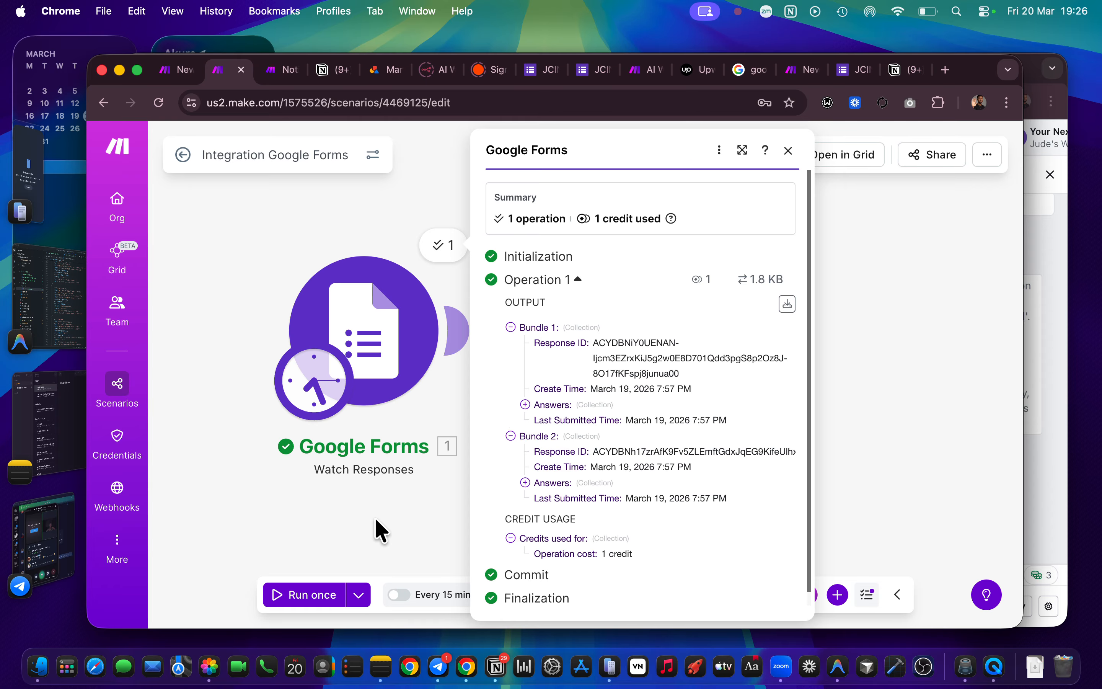
left_click(383, 532)
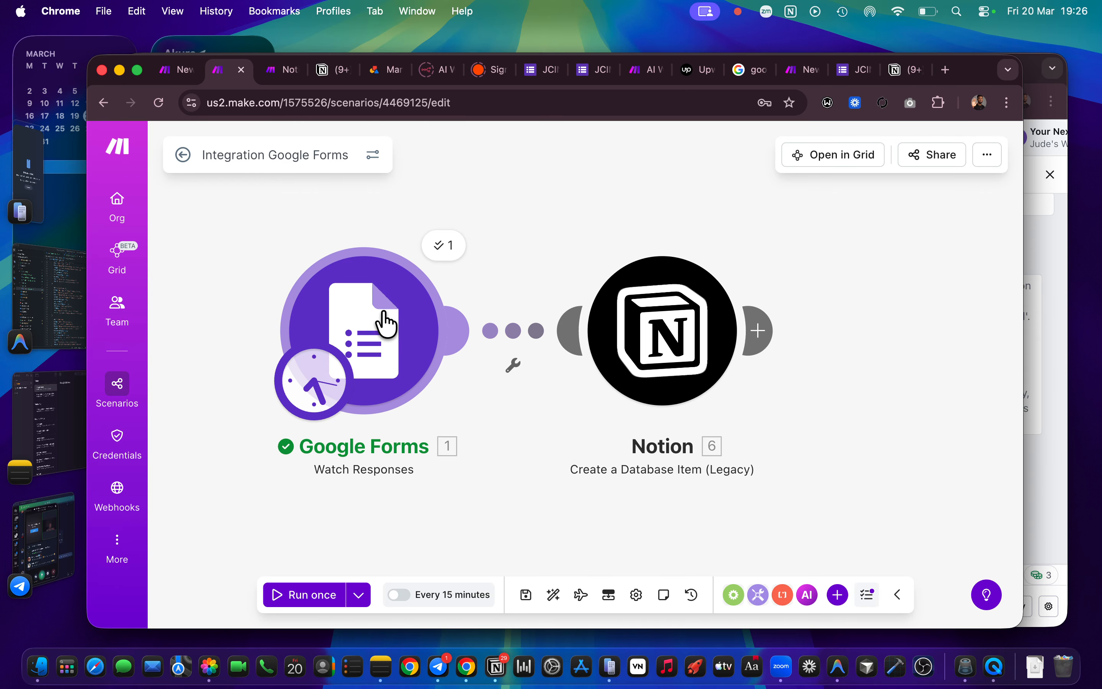
right_click(386, 325)
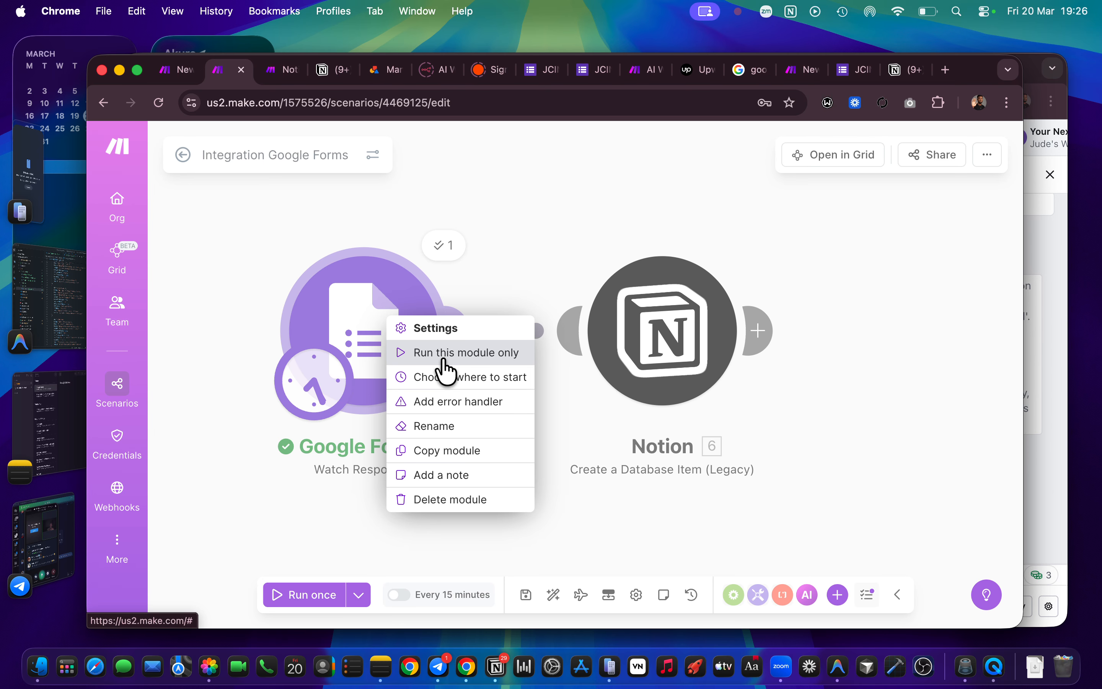
left_click(512, 254)
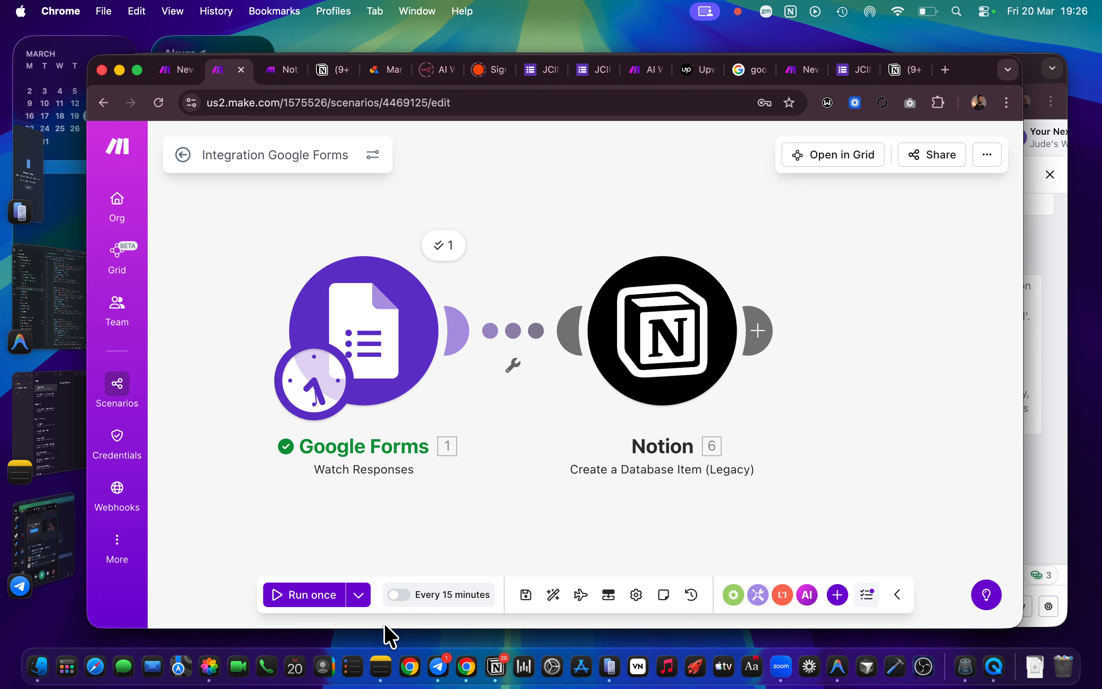
Step: Try to run the whole scenario once and close the error message
left_click(312, 594)
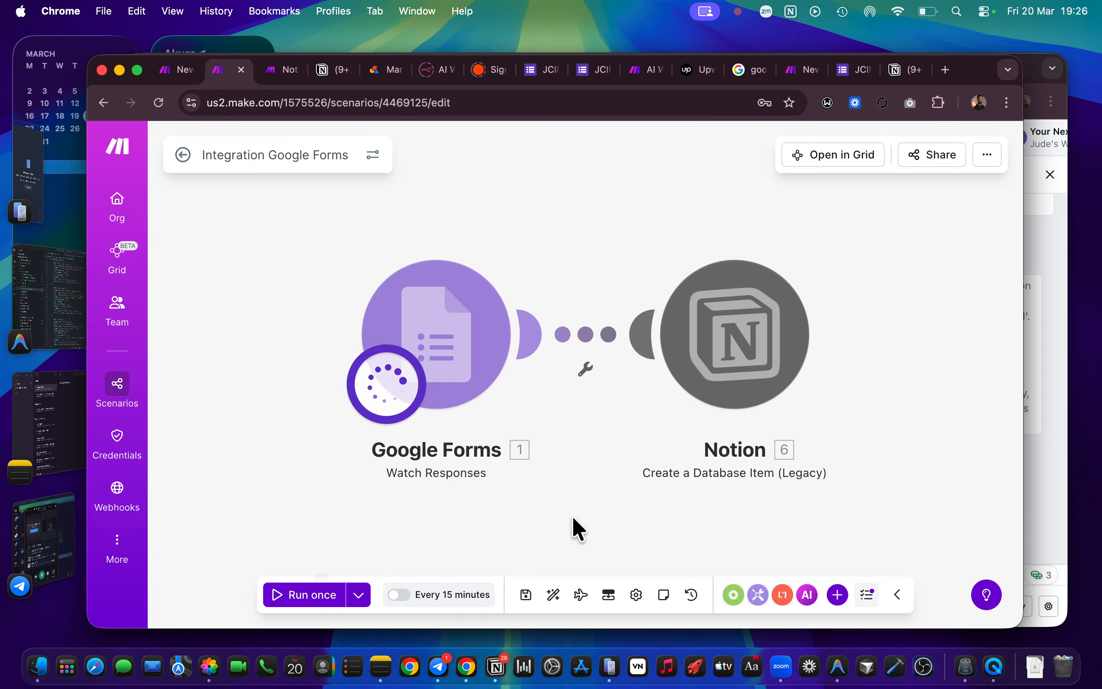
left_click(326, 595)
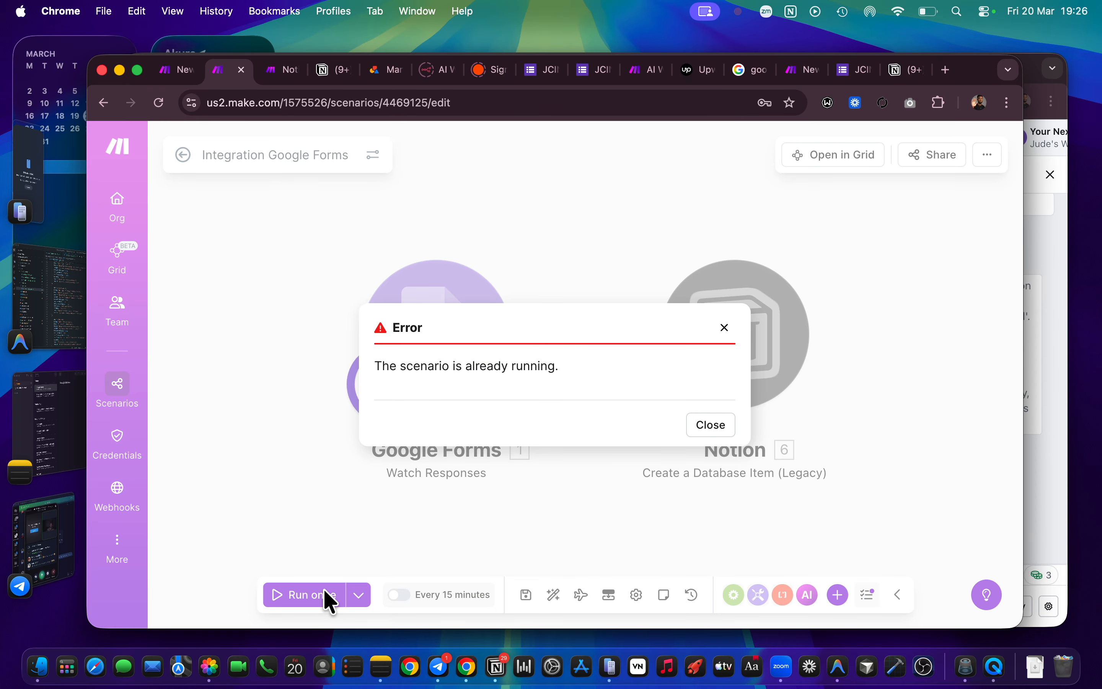
left_click(715, 424)
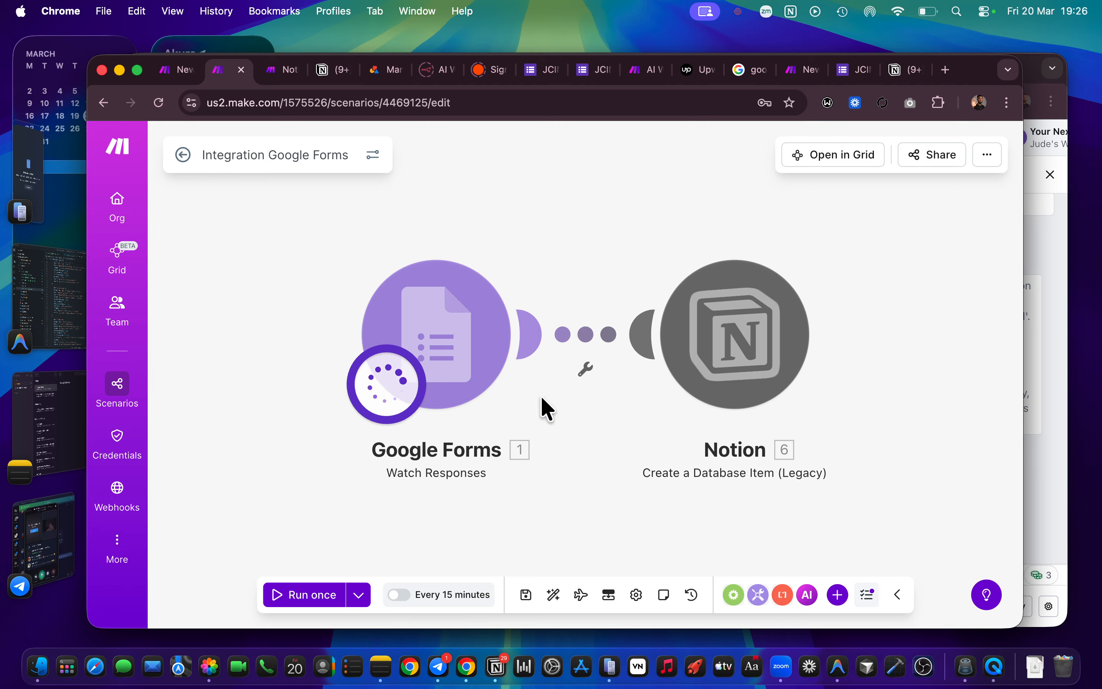
Step: Reload the scenario page, return to the scenario editor and run the scenario once
left_click(157, 103)
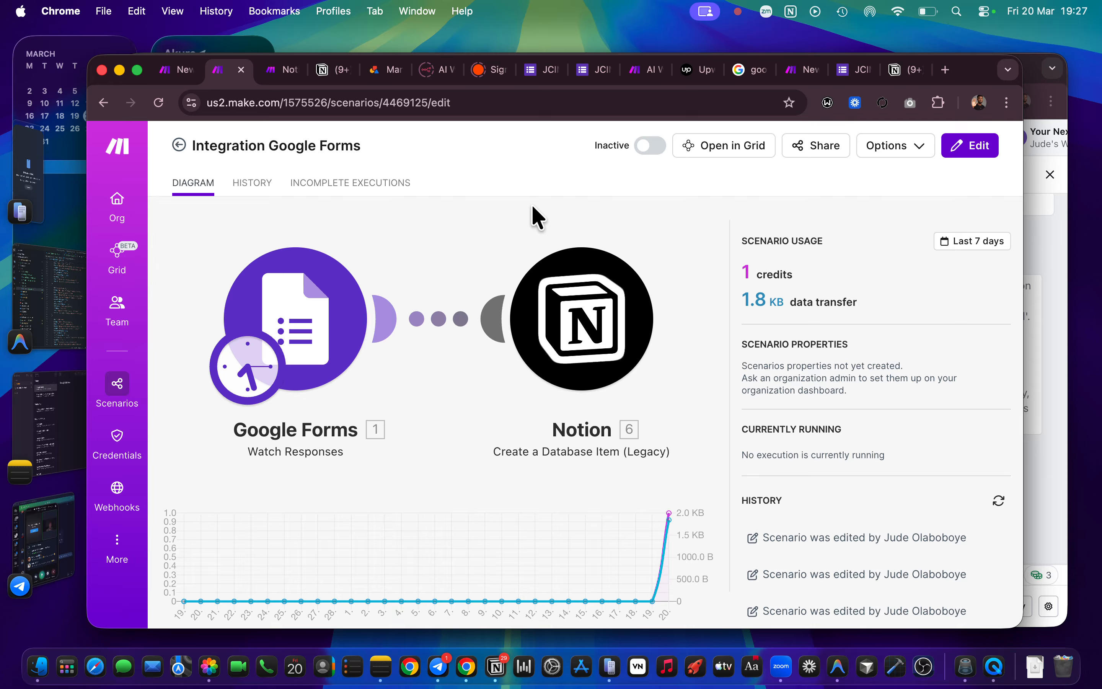
left_click(175, 157)
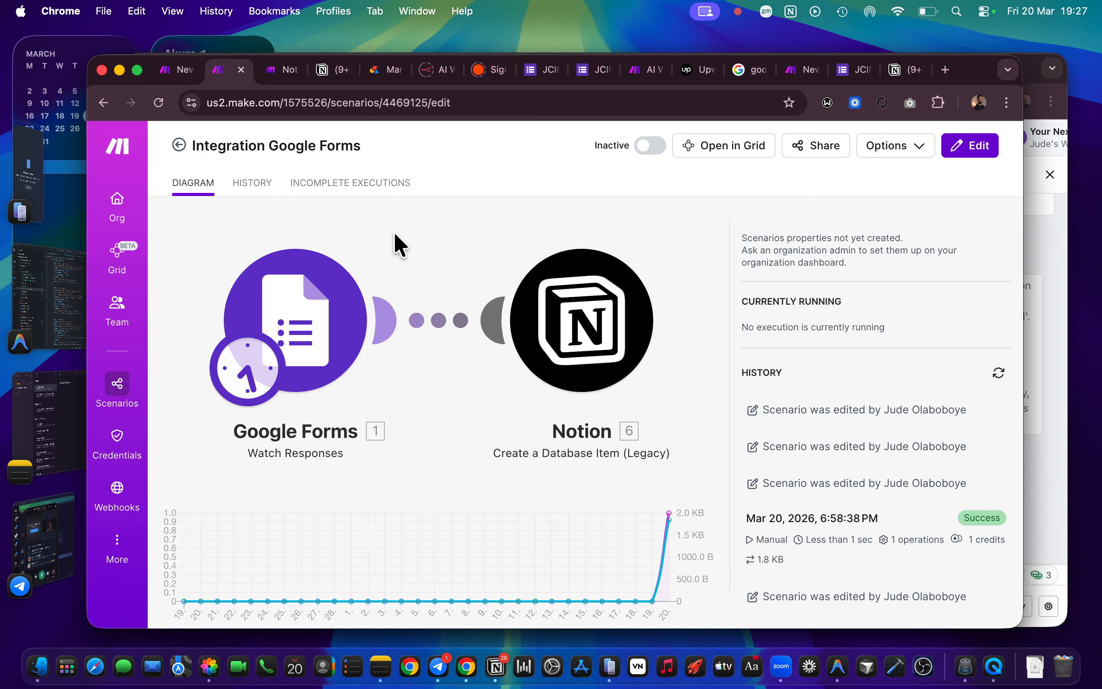
left_click(398, 241)
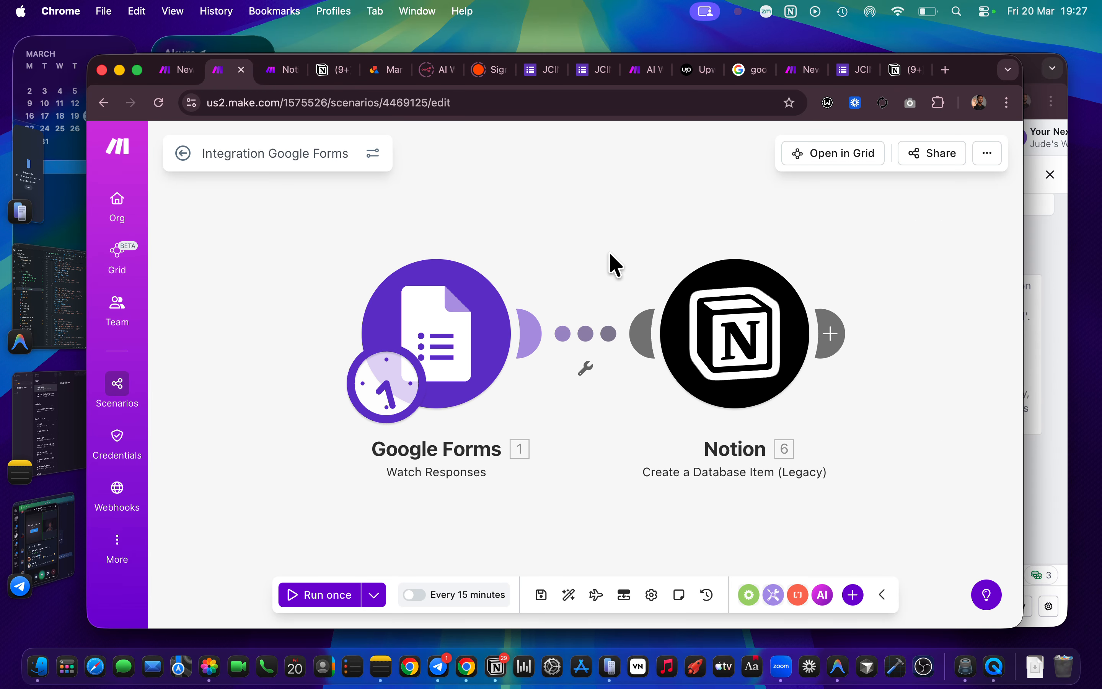
left_click(319, 595)
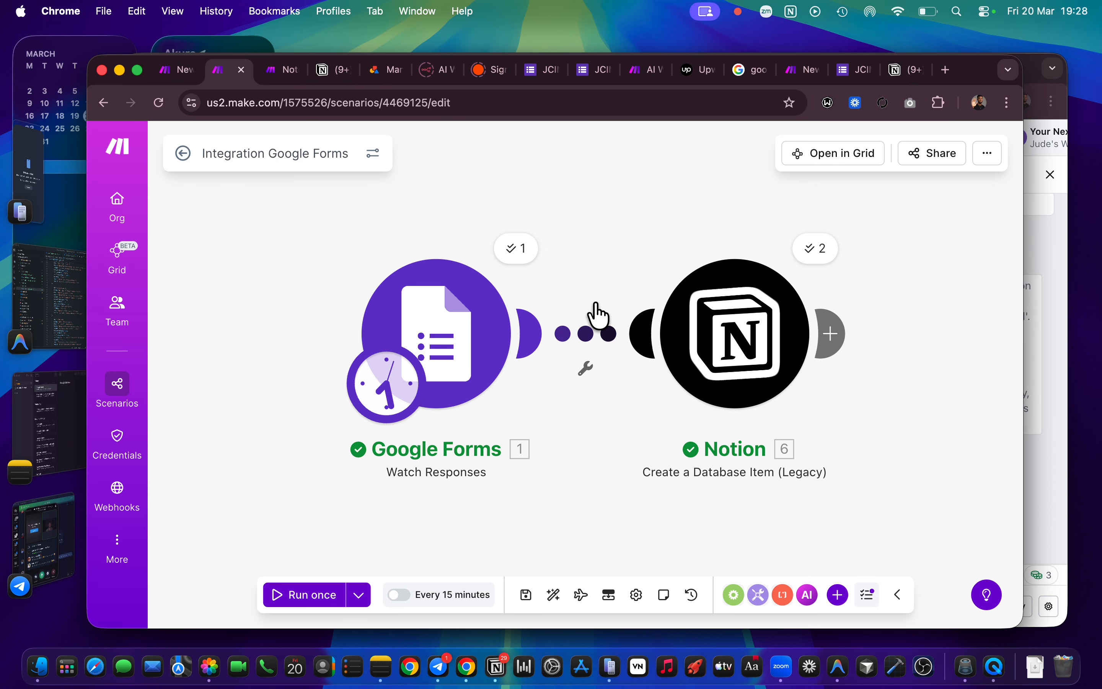
Step: Inspect the Google Forms module's run output, comparing the create times of its response bundles
left_click(520, 253)
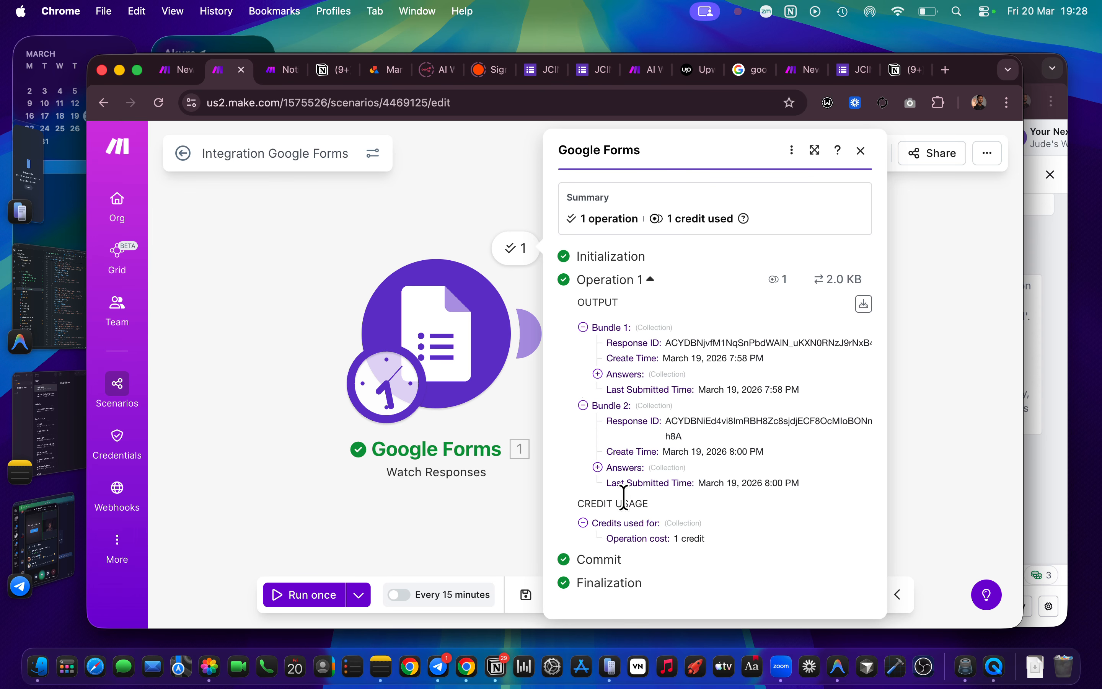
left_click(930, 424)
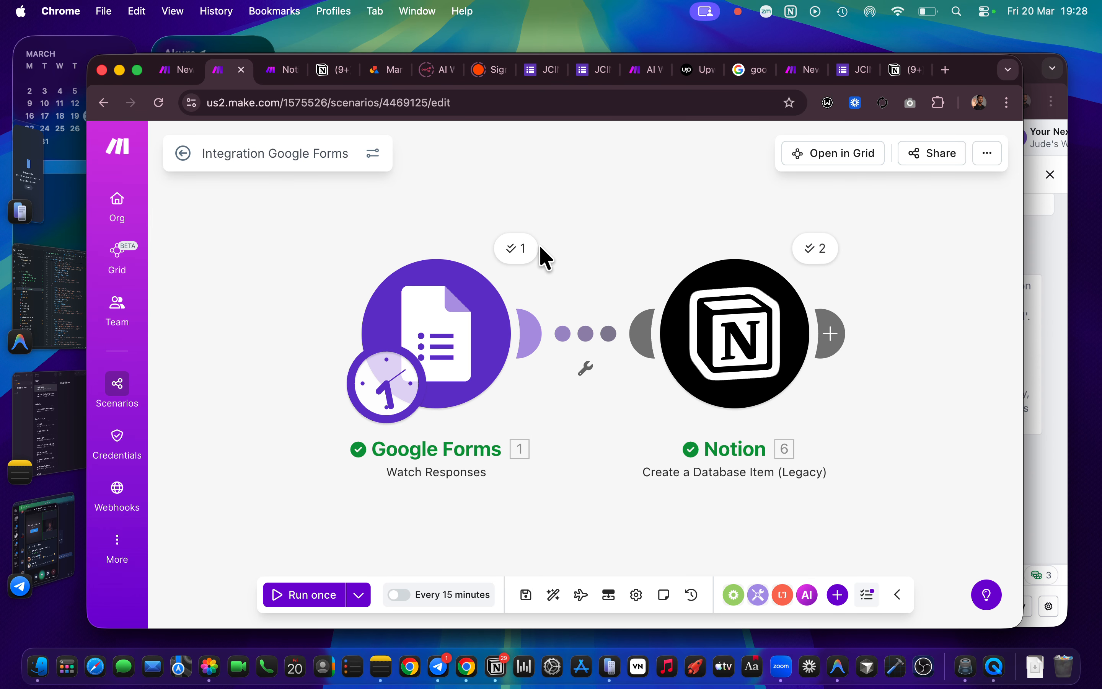
left_click(523, 252)
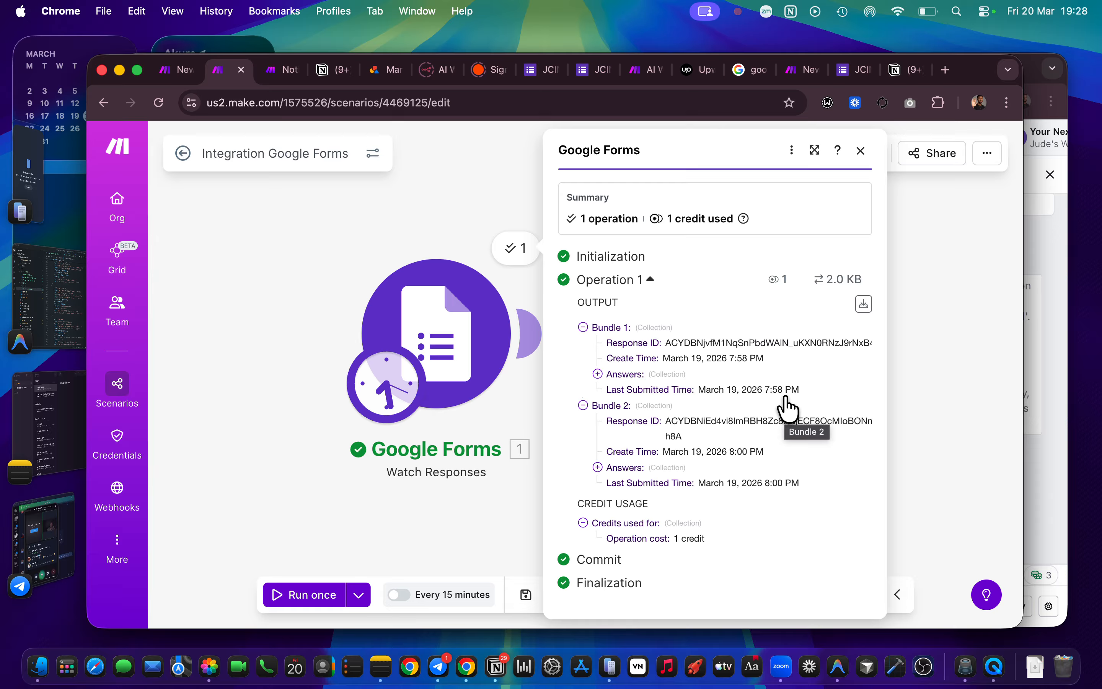
left_click(917, 353)
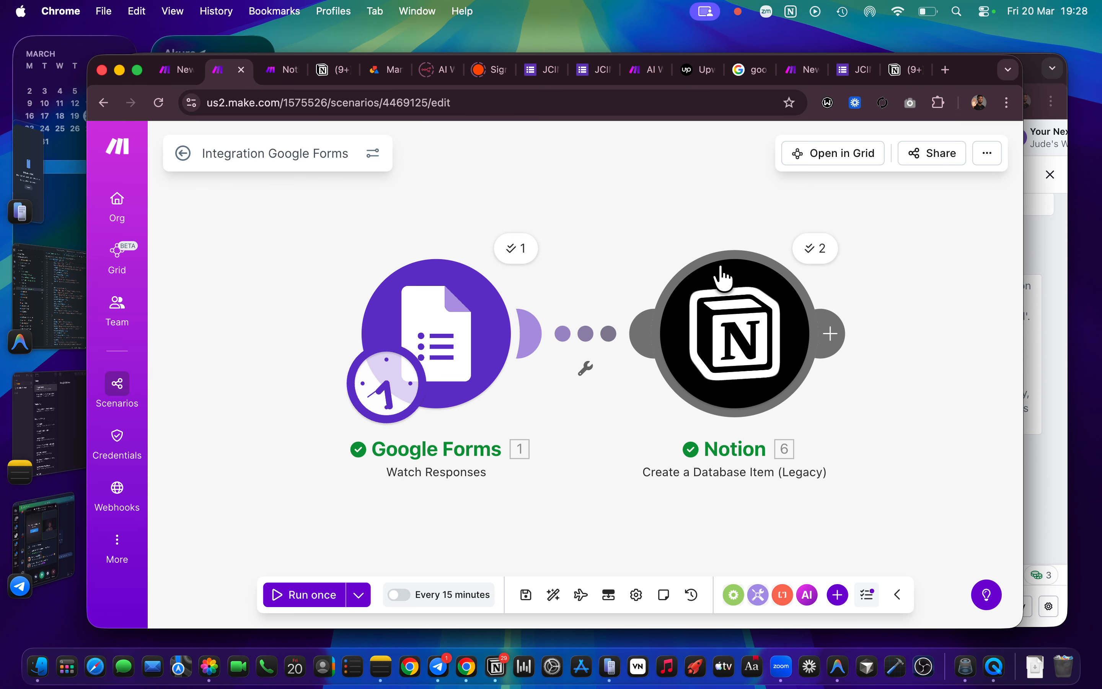
Step: Open the Notion module's run results and examine the input and output of Operation 2
left_click(807, 258)
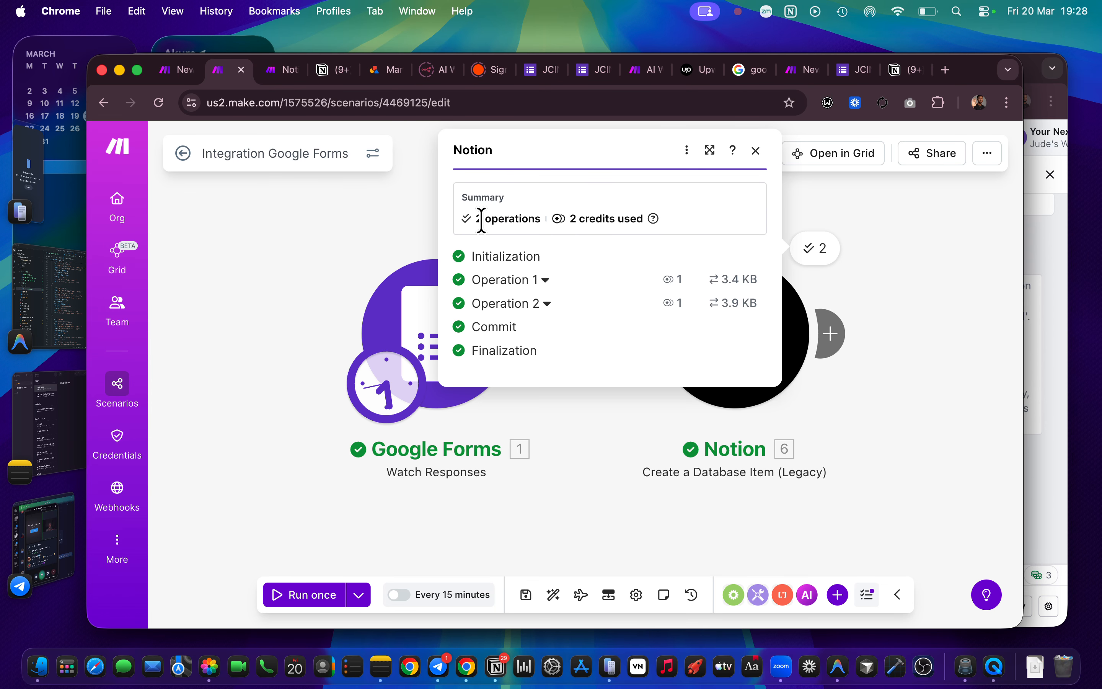
left_click(914, 213)
left_click(814, 256)
left_click(546, 304)
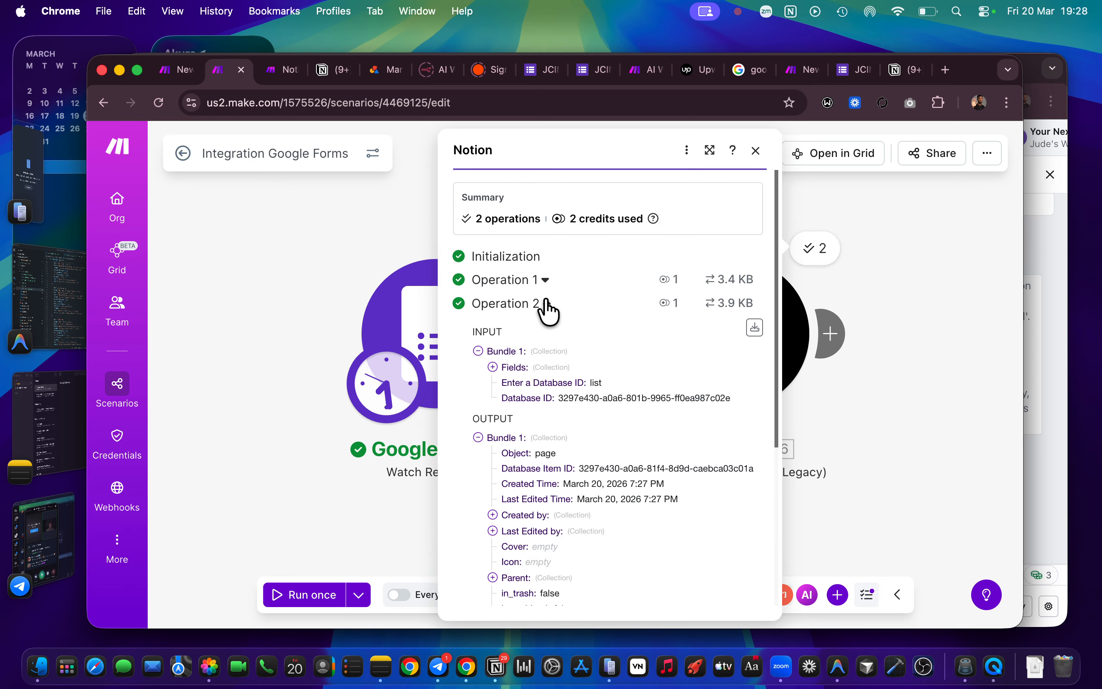
scroll(560, 364, "down", 2)
scroll(561, 375, "down", 6)
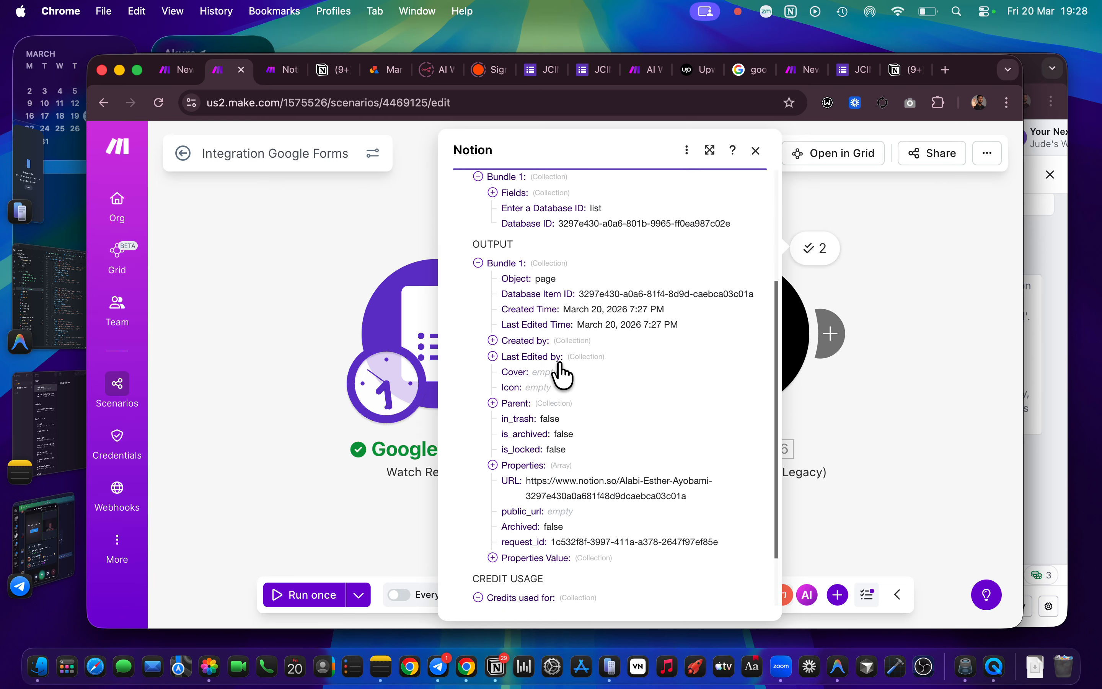
scroll(557, 364, "up", 7)
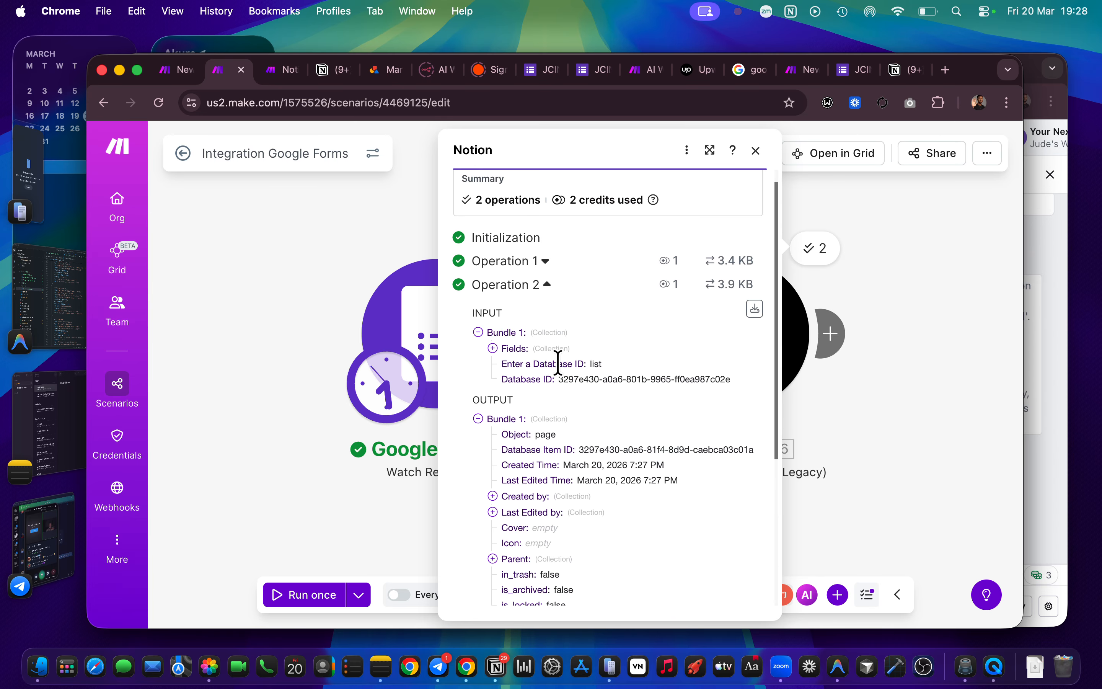
scroll(558, 363, "down", 5)
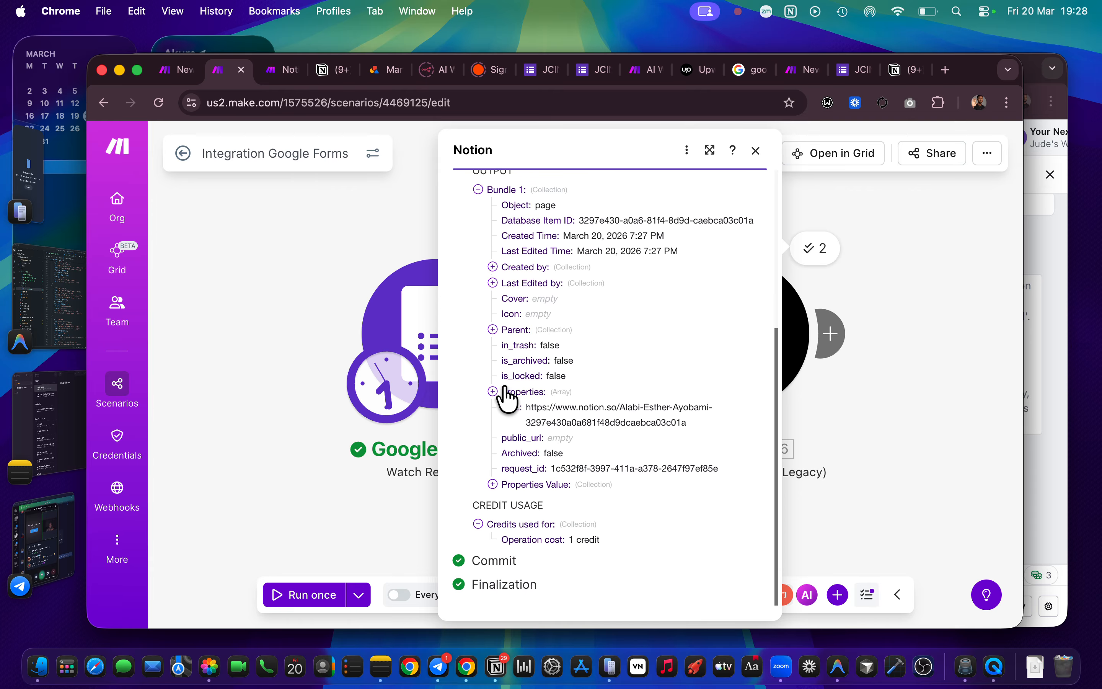
Step: Expand the first item under Properties in the Operation 2 output to read its Q1 rich text, and close the results
left_click(493, 392)
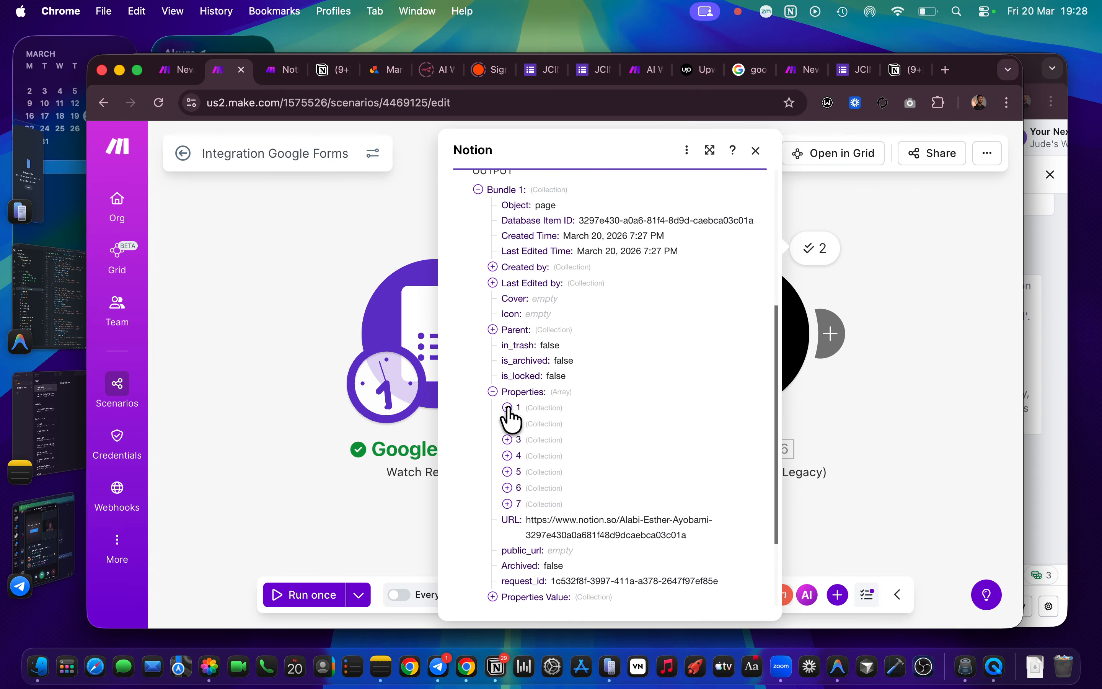
left_click(507, 407)
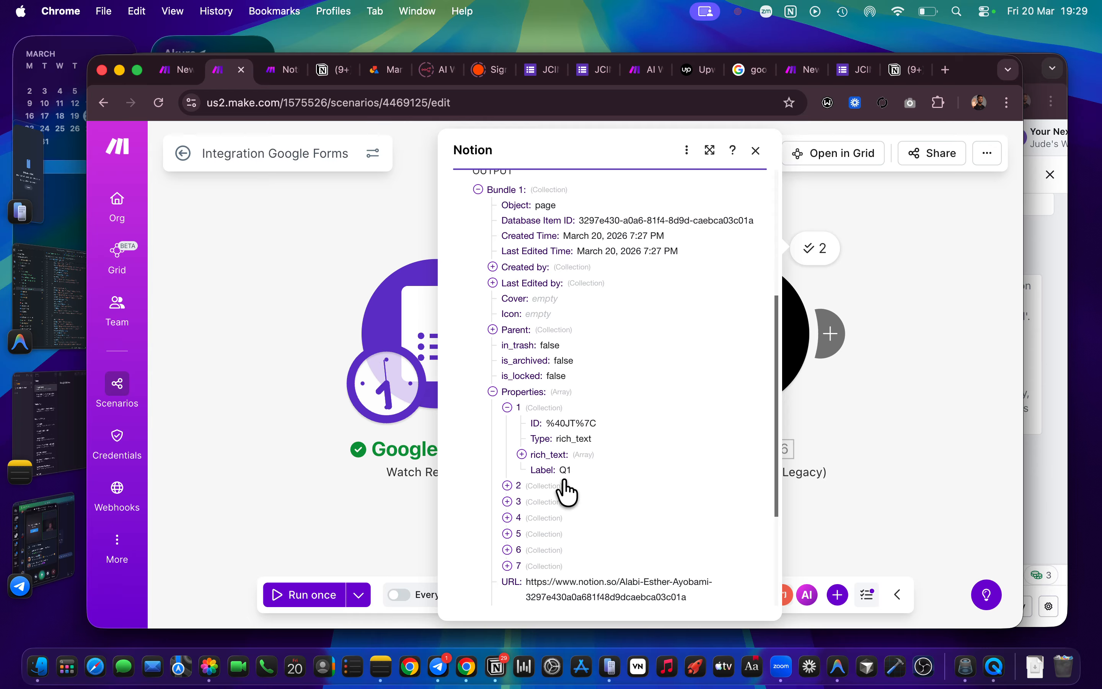
left_click(522, 455)
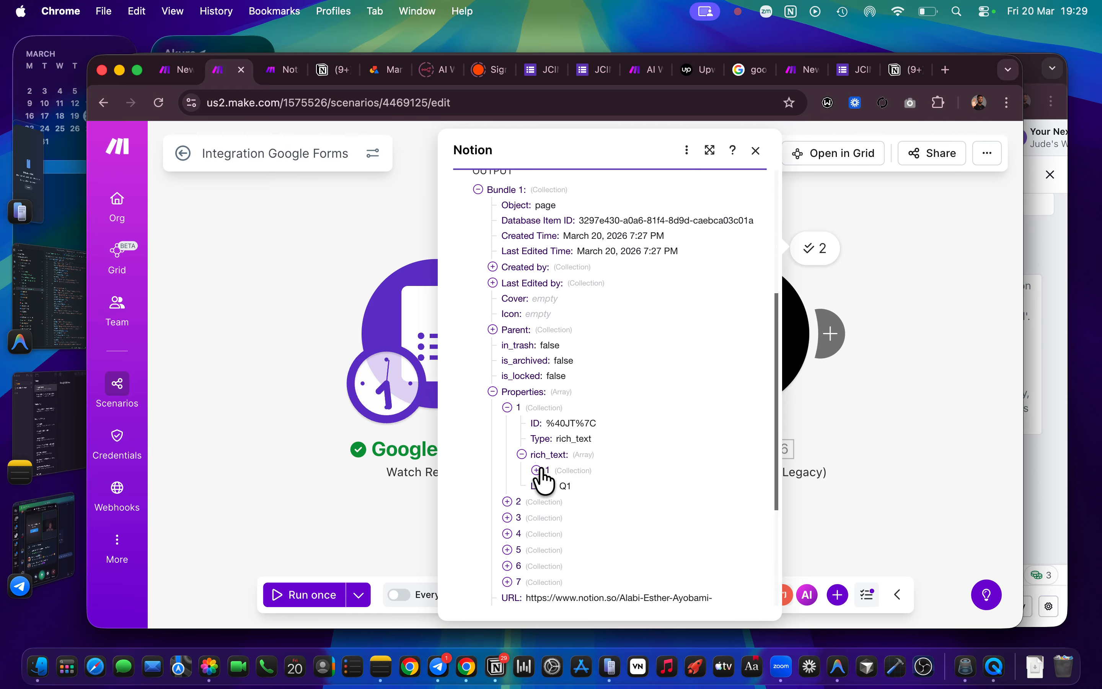
left_click(537, 471)
scroll(668, 475, "down", 3)
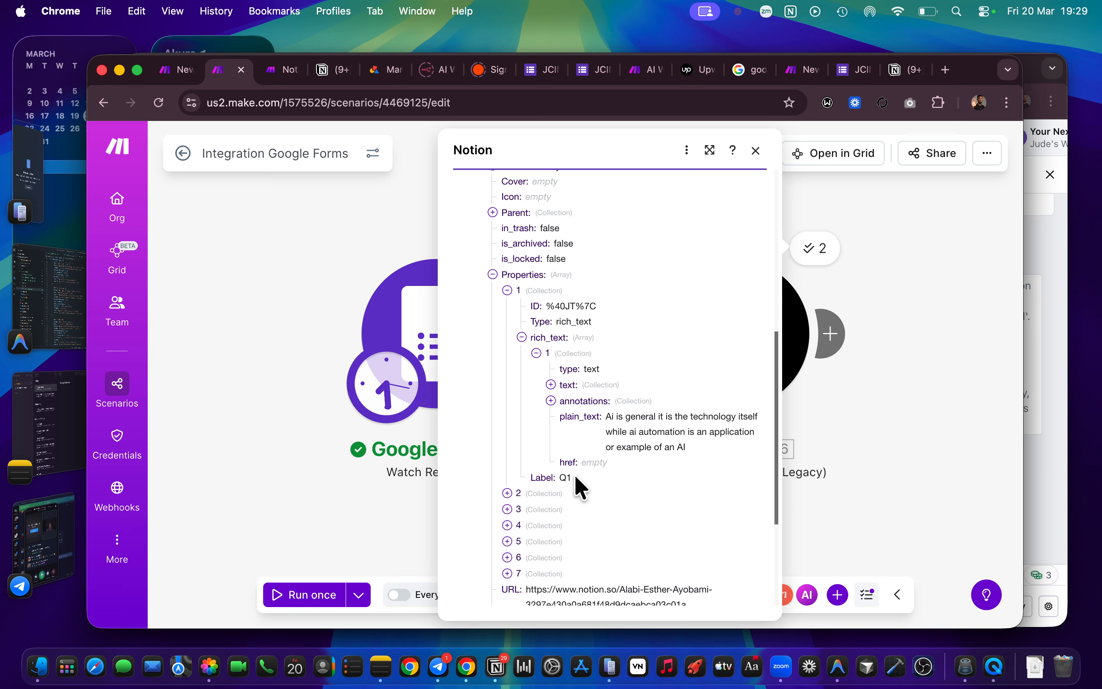
scroll(475, 466, "down", 5)
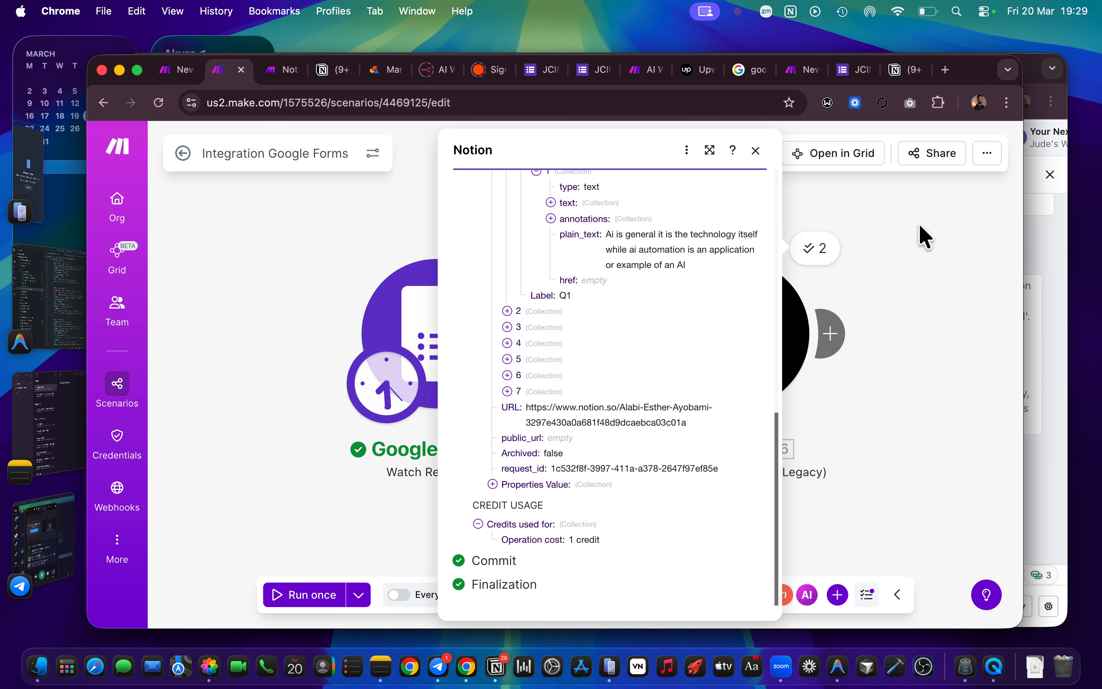
left_click(918, 353)
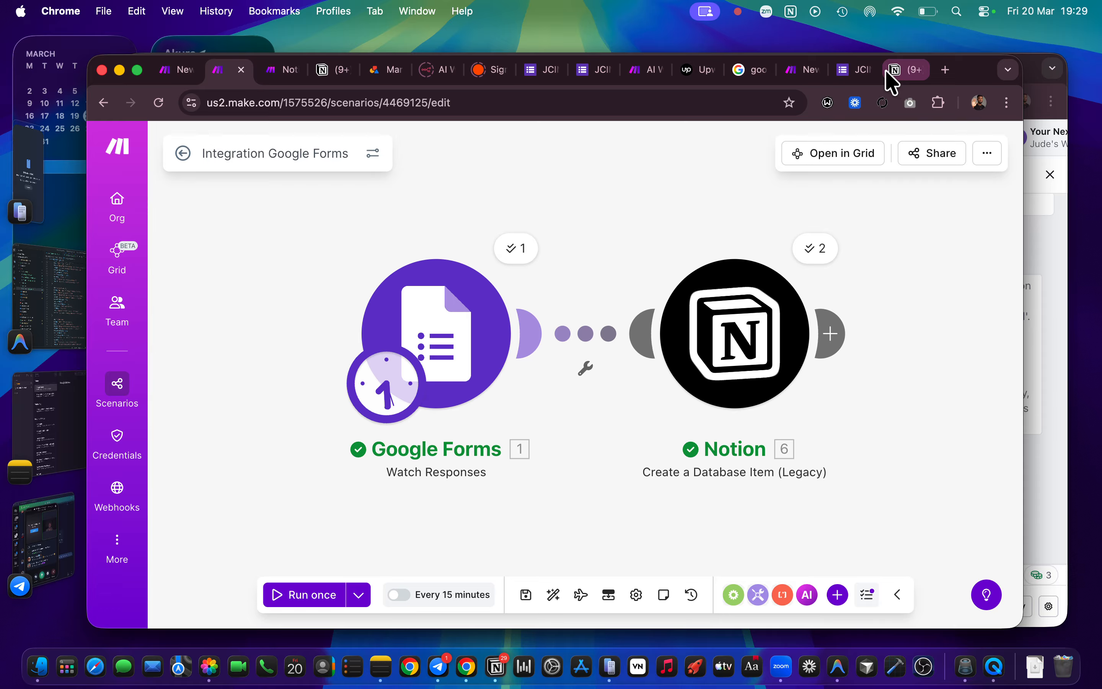
Step: Switch to the JCIN FUOYE 2 Notion page and review the jCIN 2 rows across all columns through Feedback
left_click(913, 72)
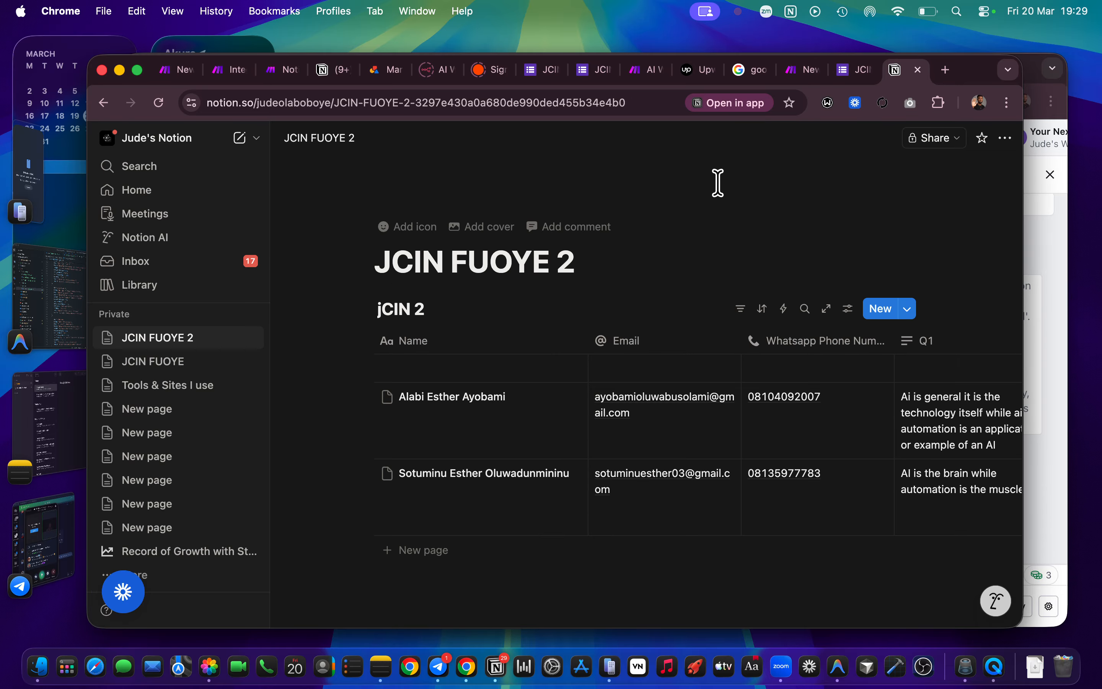
scroll(807, 302, "down", 3)
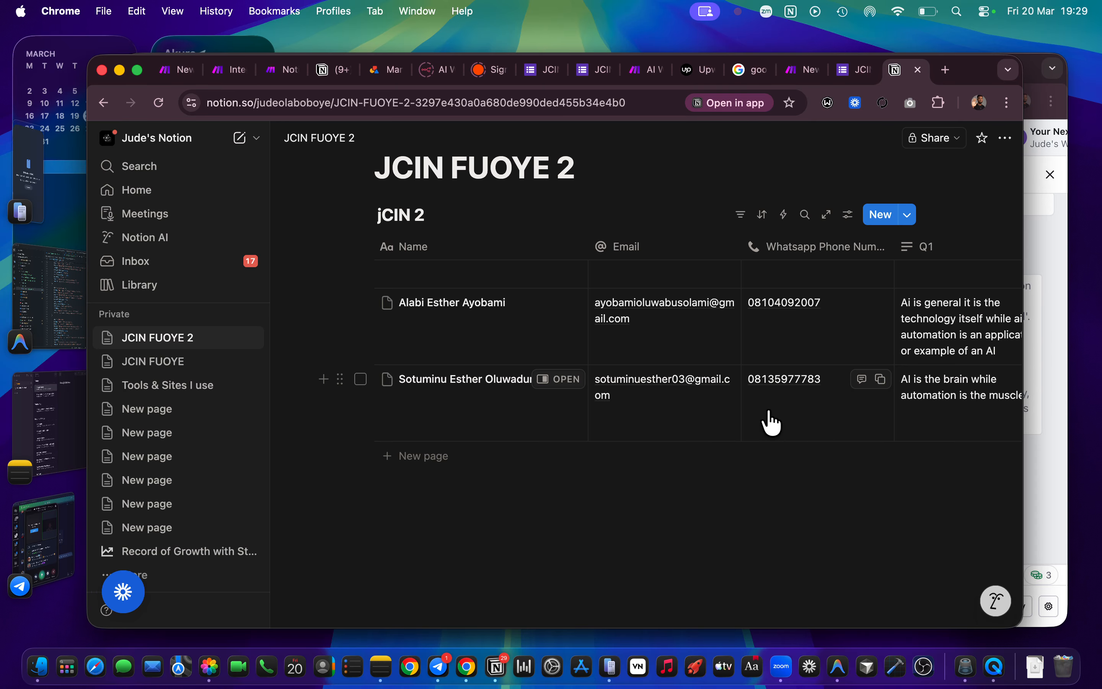
scroll(773, 424, "right", 6)
scroll(774, 424, "right", 6)
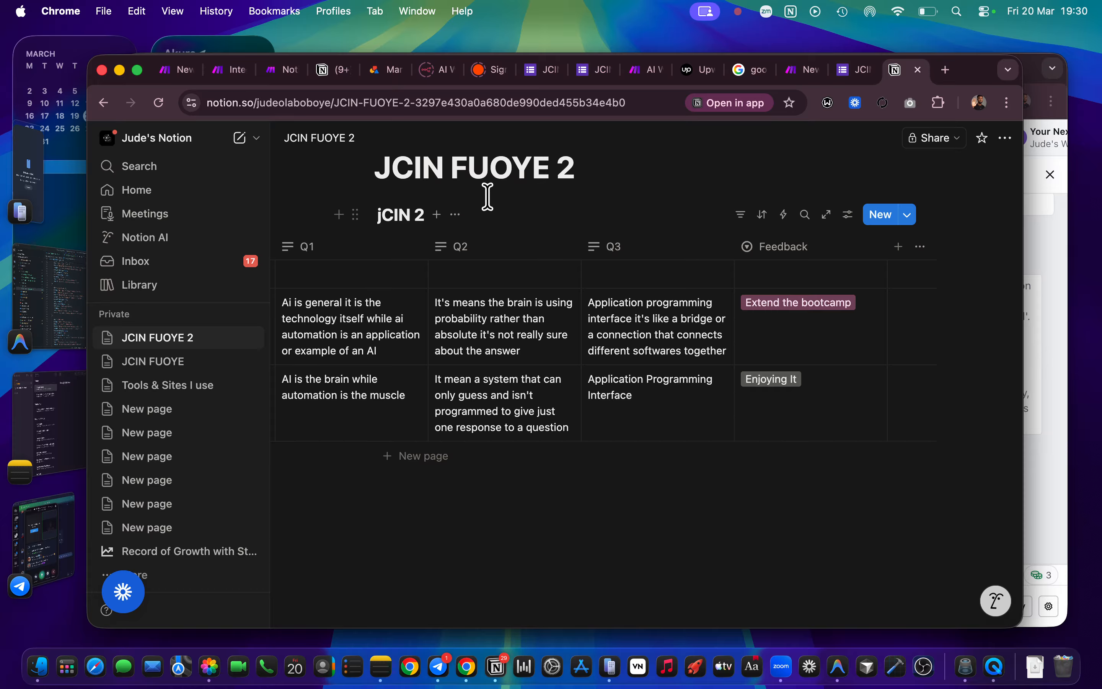
Step: Return to the Make scenario, view the past runs offered for running with existing data, and dismiss the dialog
left_click(221, 69)
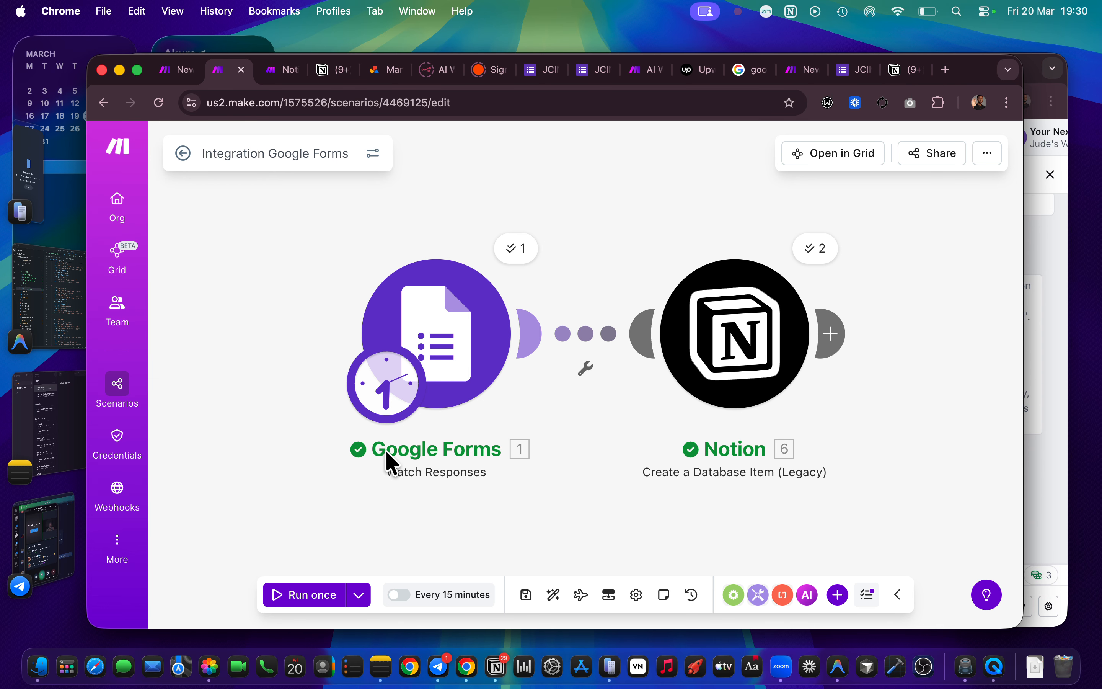
left_click(359, 596)
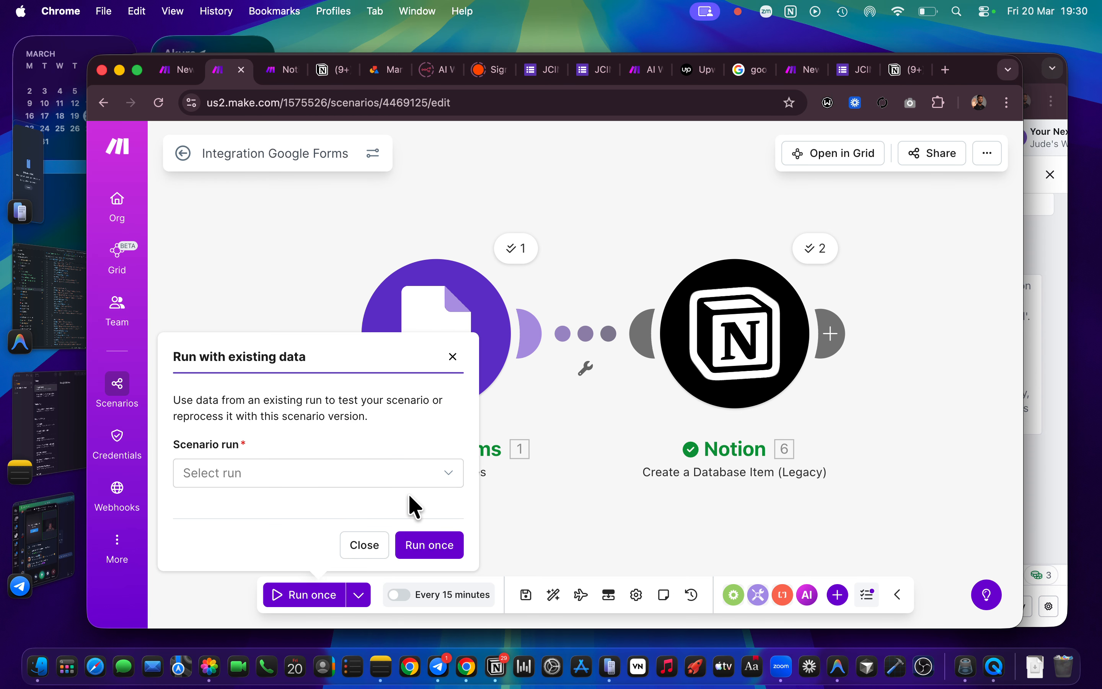
left_click(441, 476)
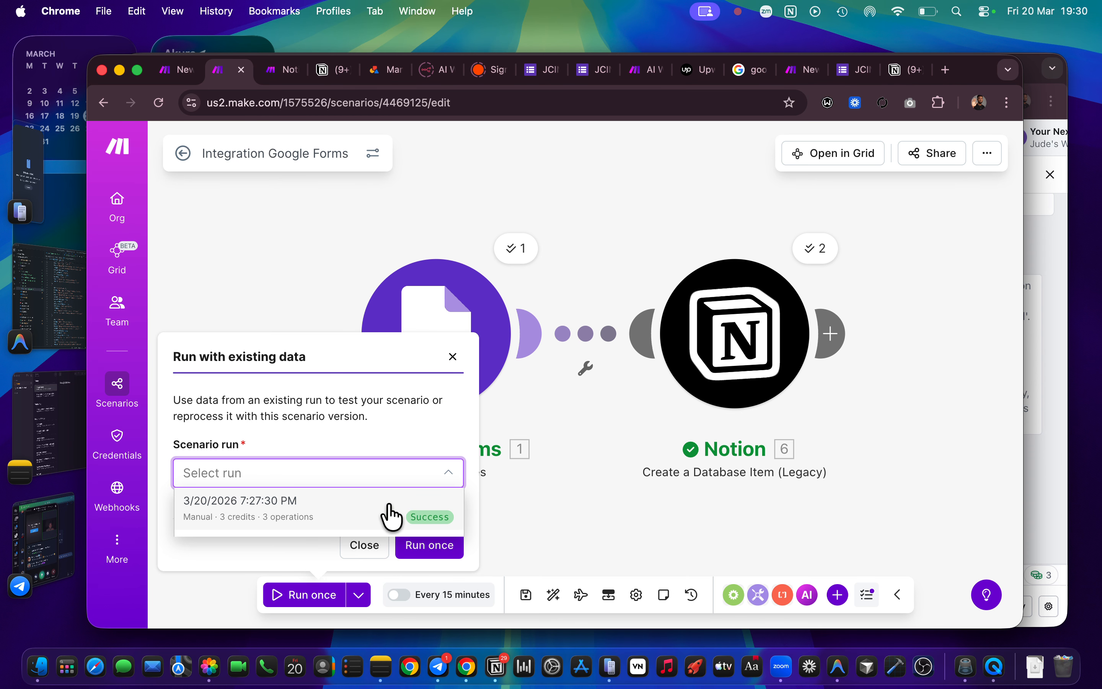
left_click(536, 509)
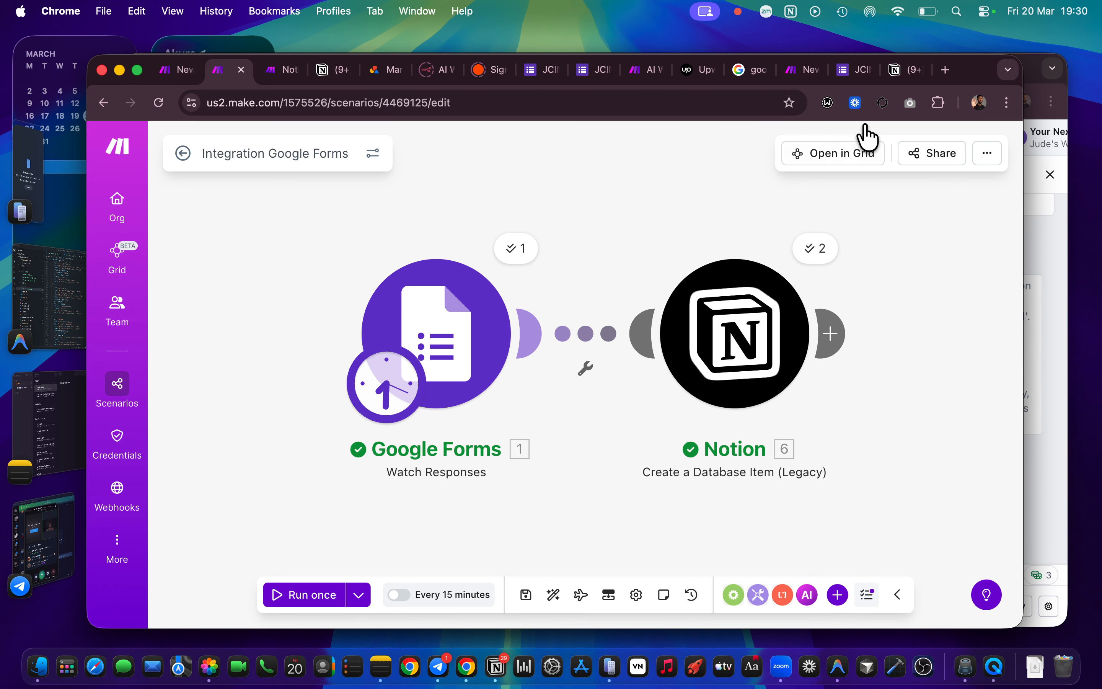
Step: Recheck the jCIN 2 records in Notion, comparing the contact details, Q1 to Q3 answers and Feedback values
left_click(900, 75)
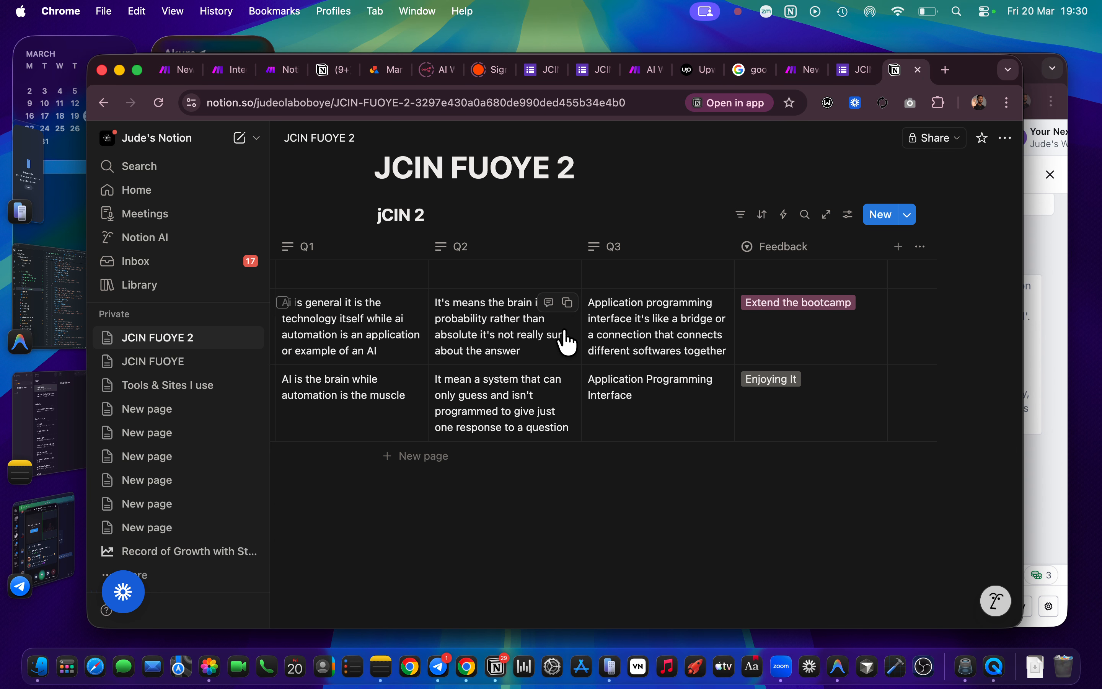
scroll(568, 342, "left", 10)
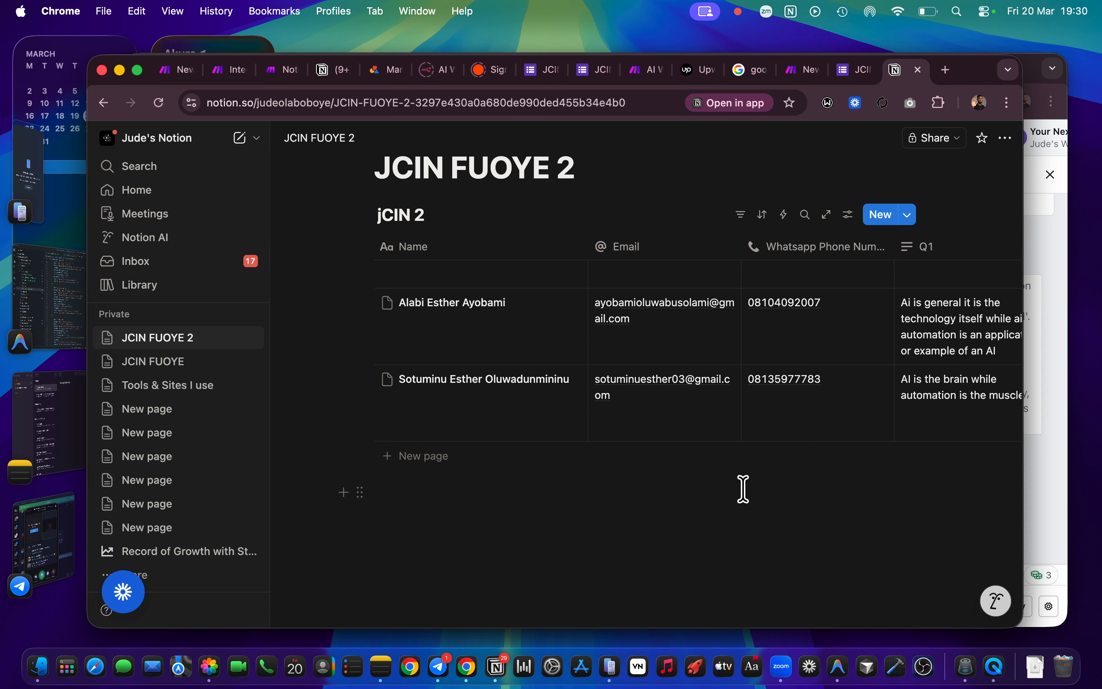
scroll(844, 389, "right", 12)
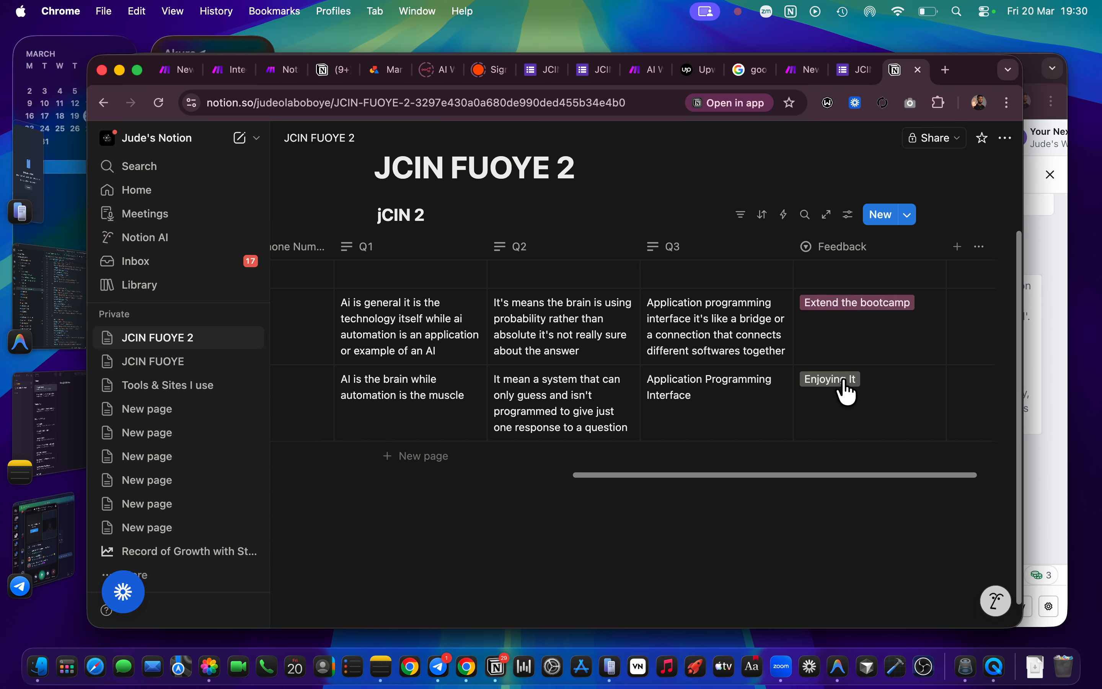
scroll(848, 392, "right", 4)
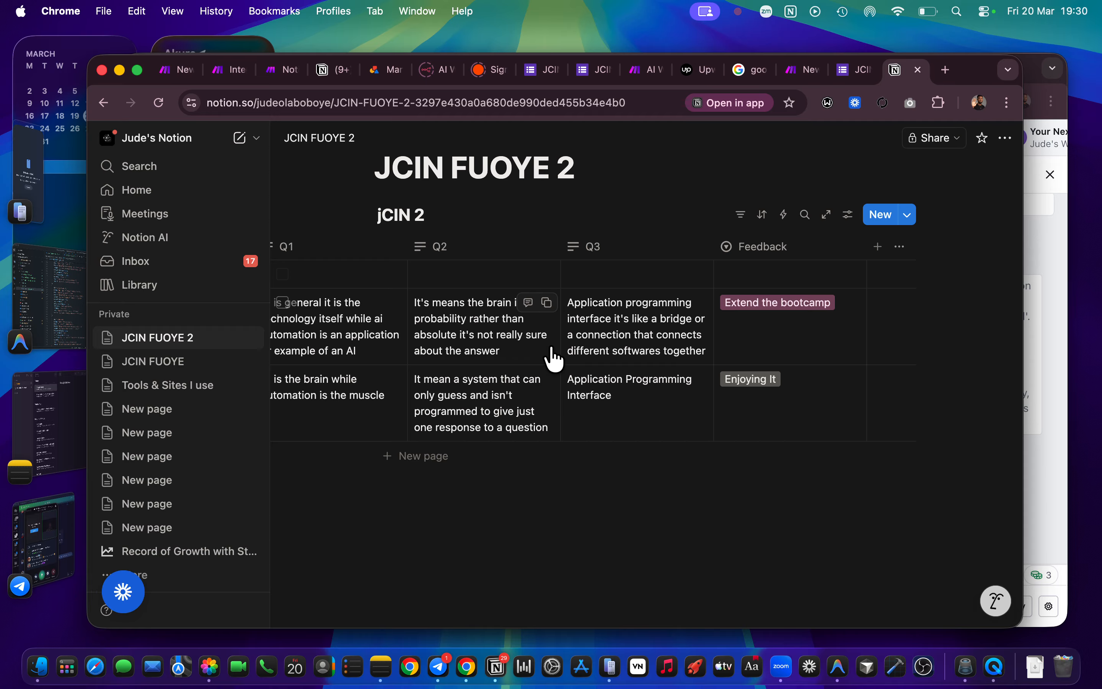
scroll(555, 360, "left", 20)
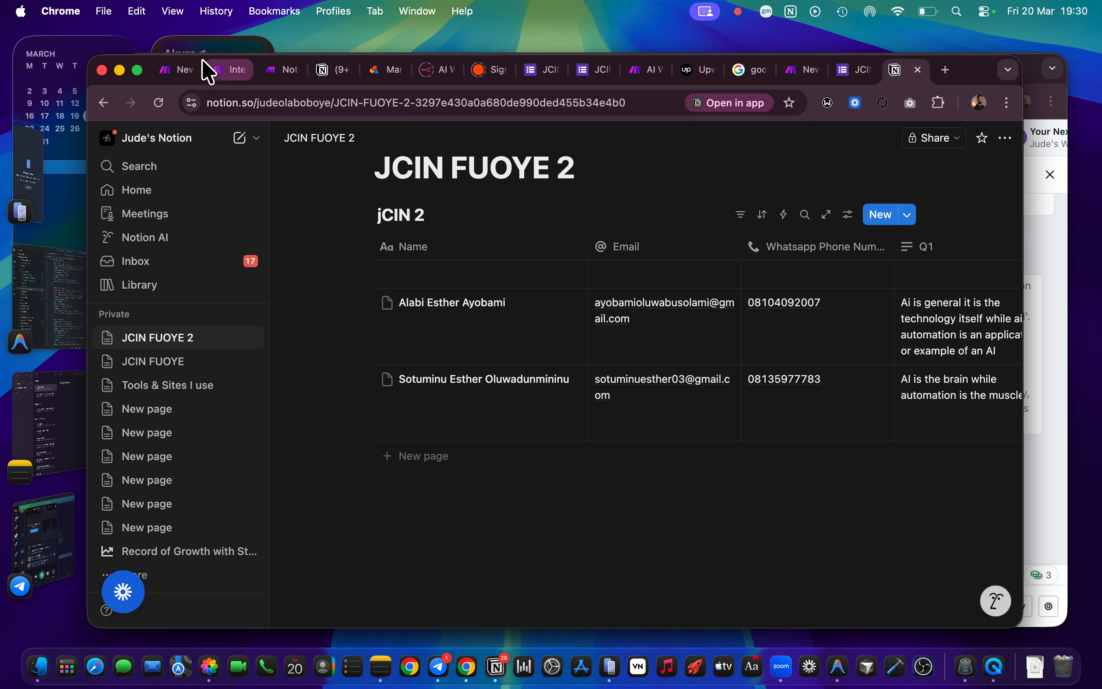
Step: Return to the Make scenario and set its schedule to run Once instead of at regular intervals
left_click(219, 70)
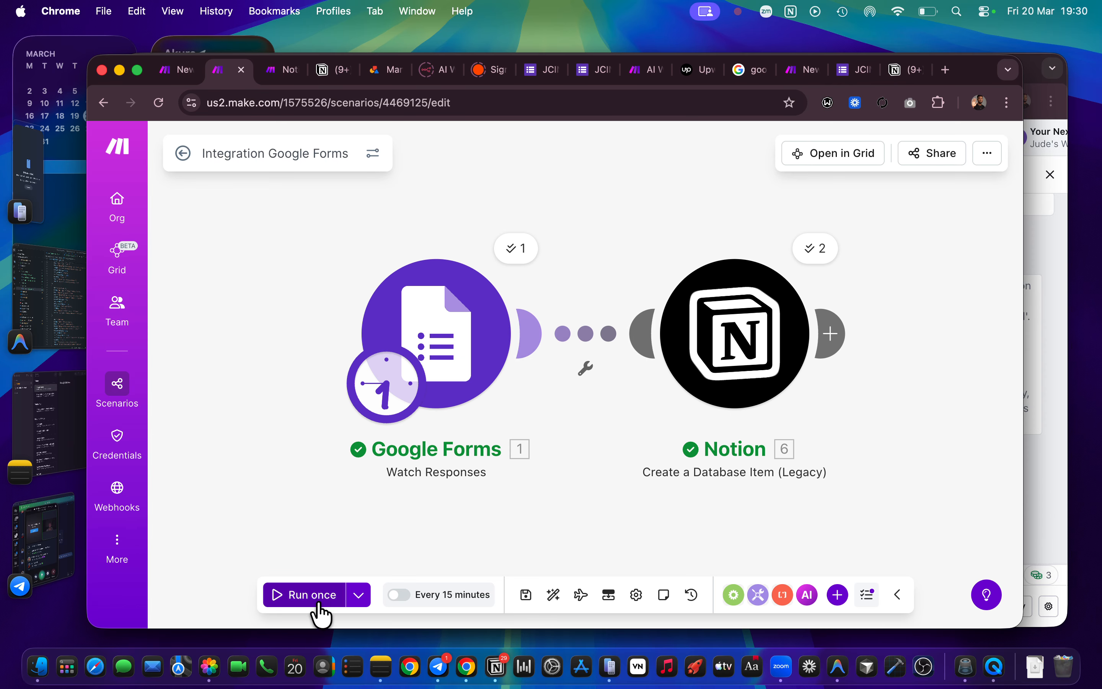
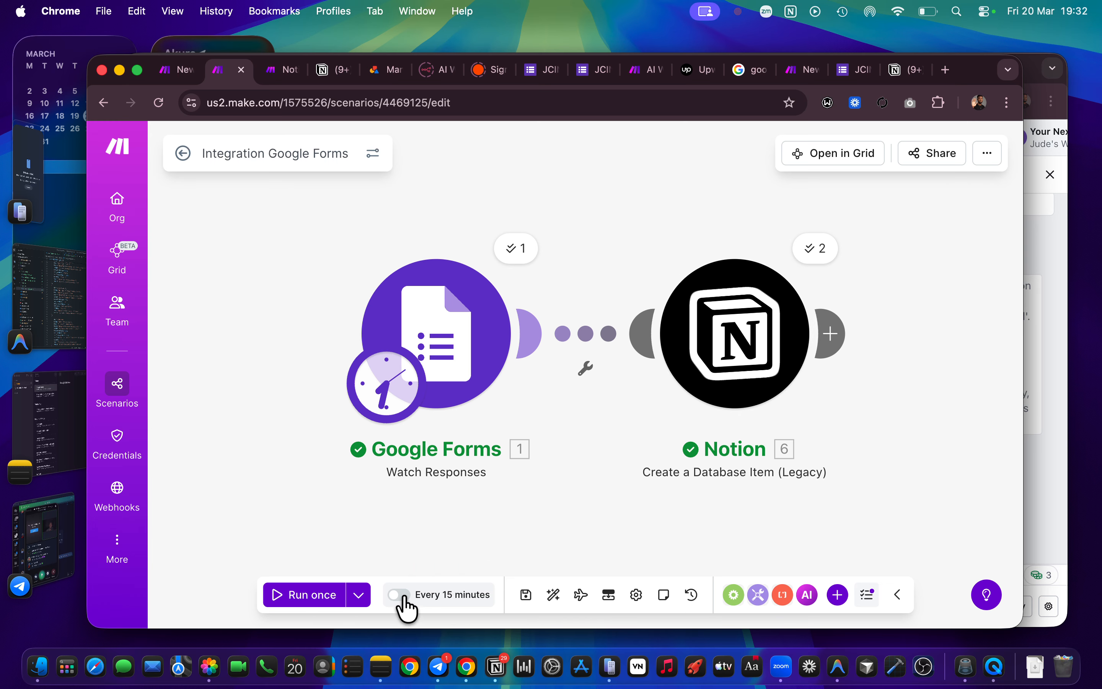
left_click(437, 594)
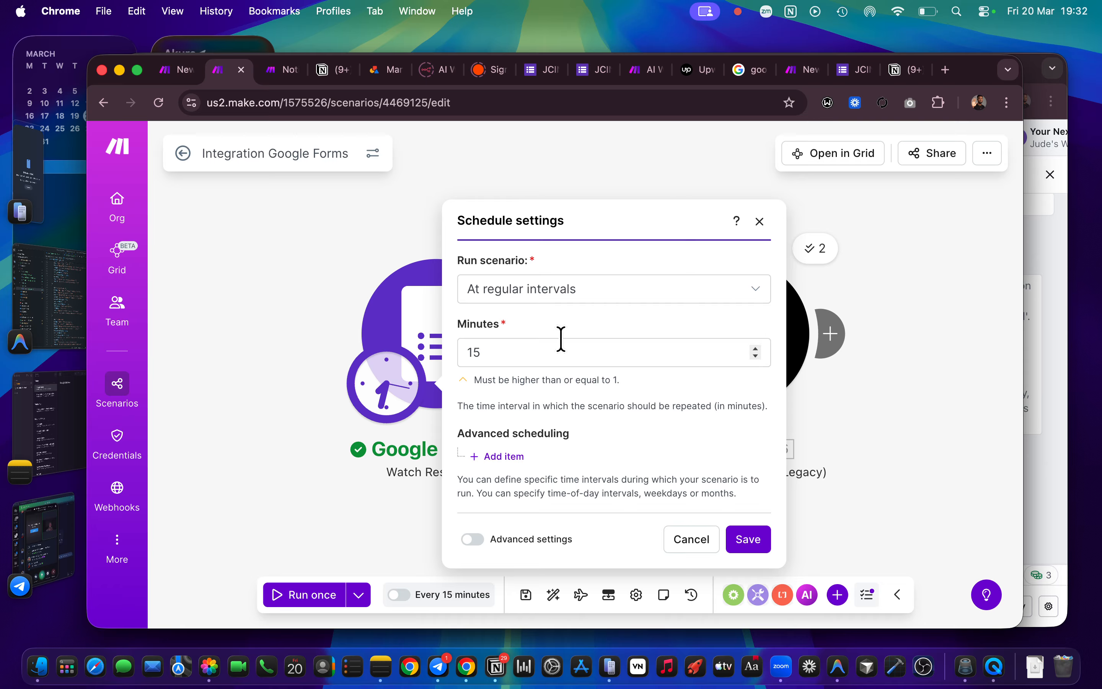
left_click(634, 299)
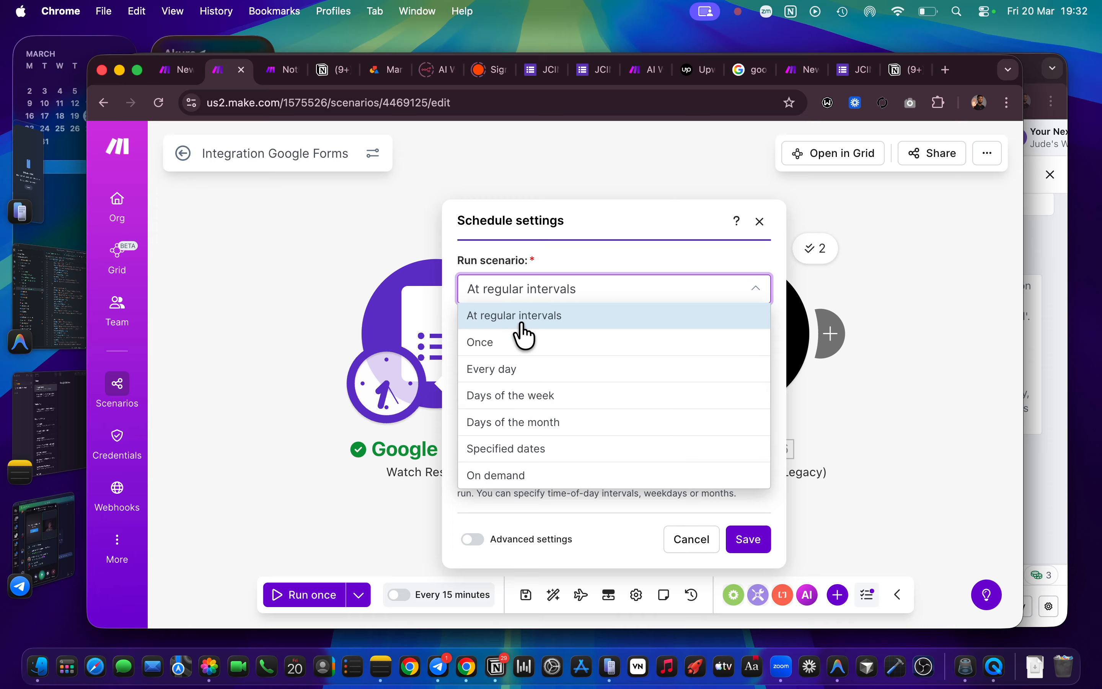
left_click(580, 259)
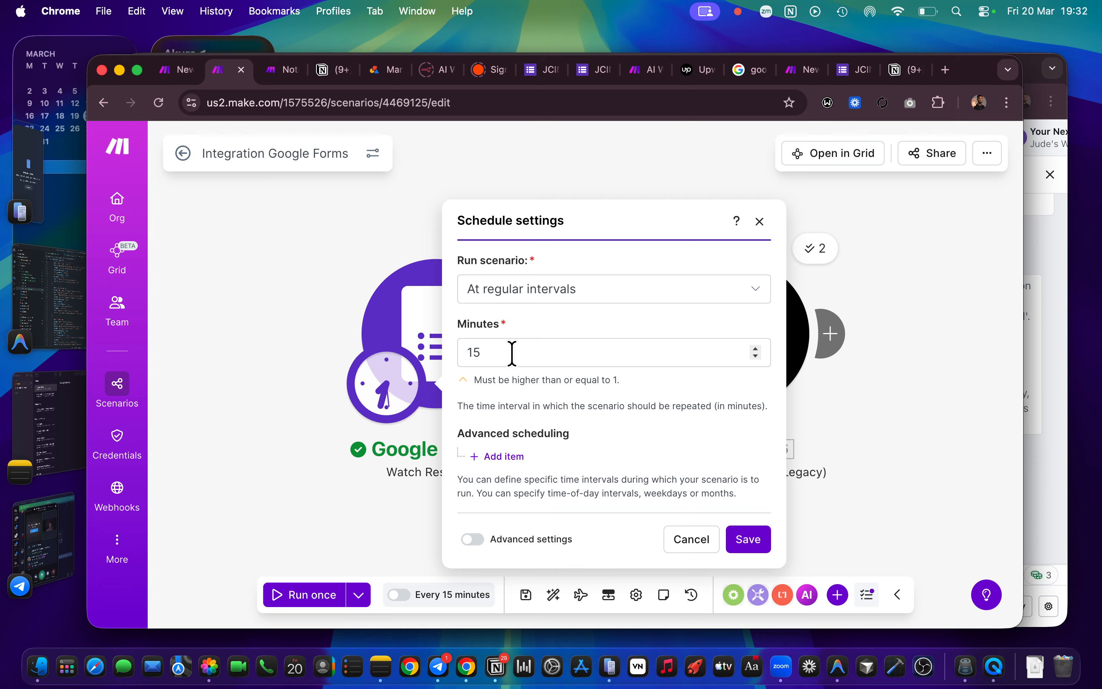
left_click(547, 294)
left_click(522, 346)
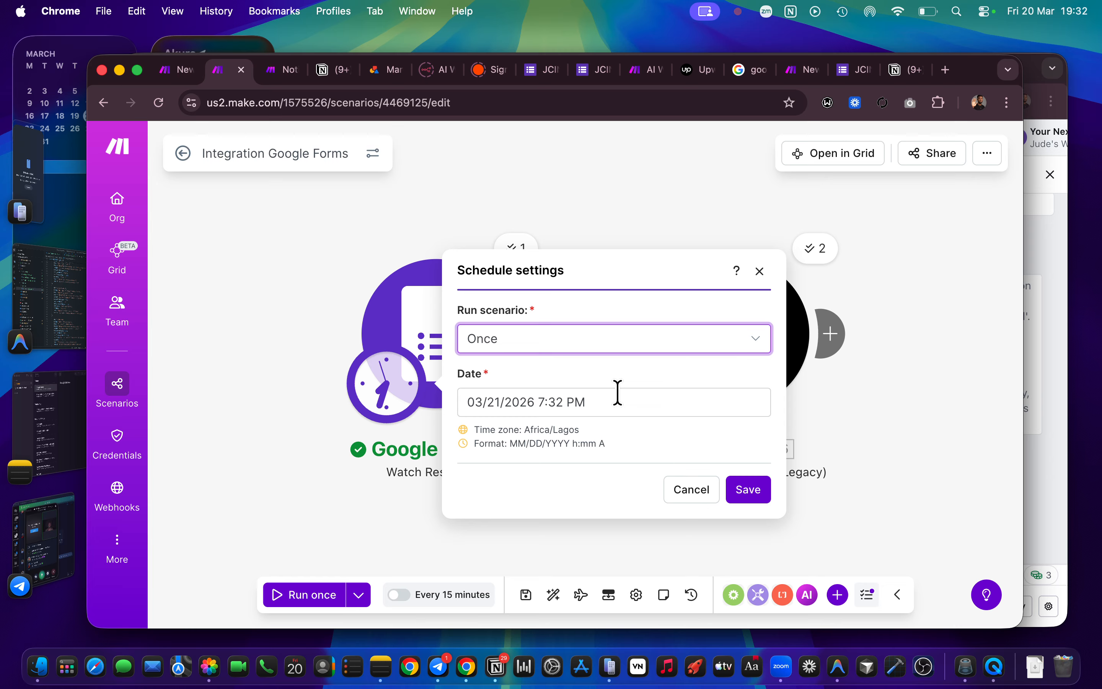
Step: Set the one-time run's date to 03/21/2026 8:00 PM and save the schedule
left_click(622, 401)
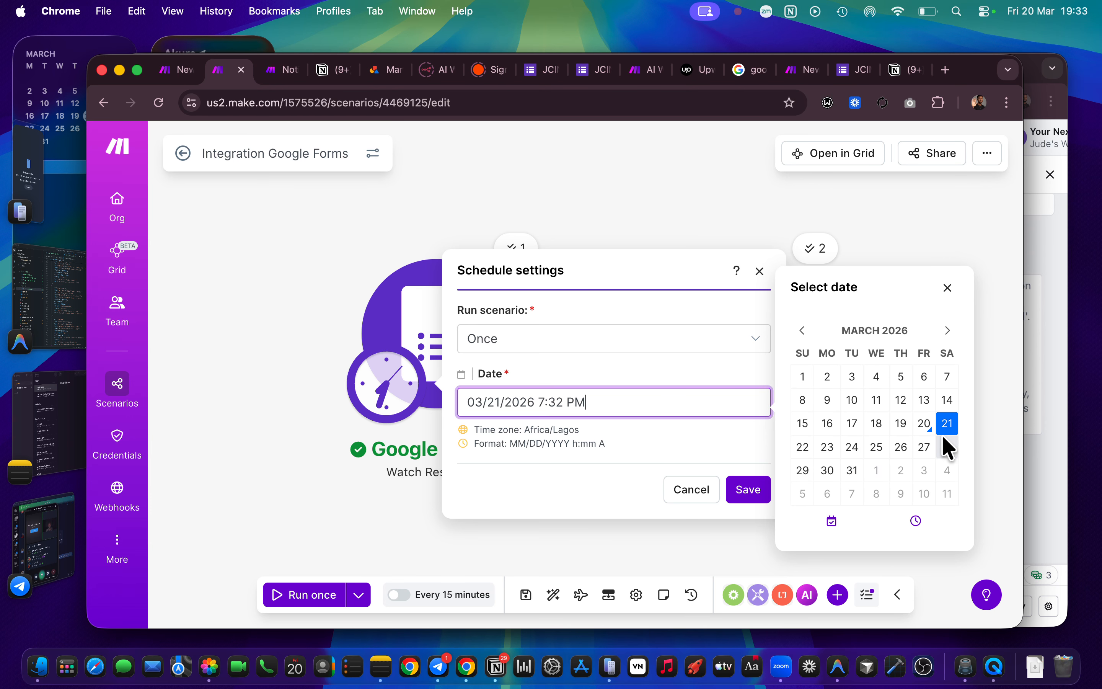
left_click(915, 524)
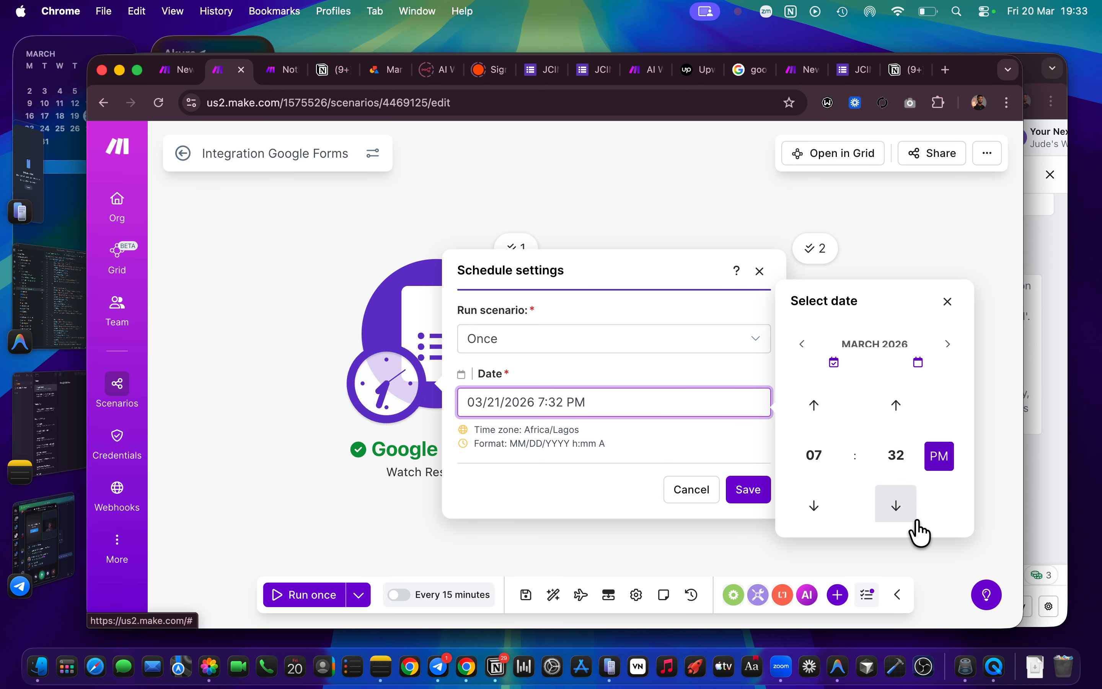
left_click(816, 393)
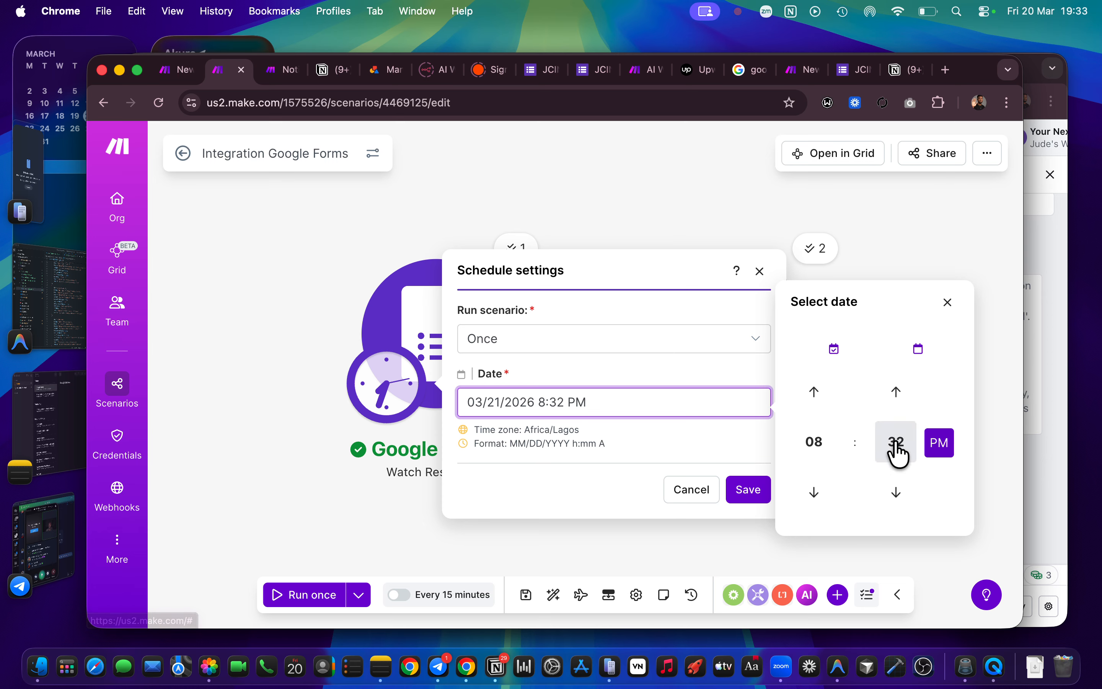
left_click(896, 447)
left_click(813, 401)
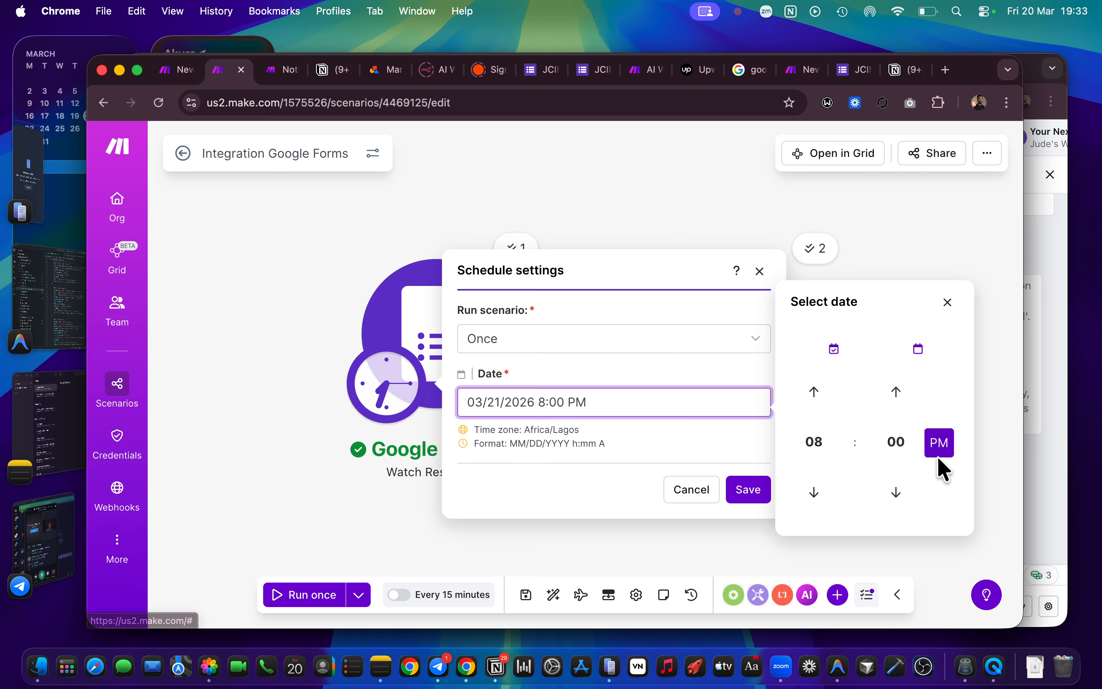
left_click(757, 495)
left_click(627, 443)
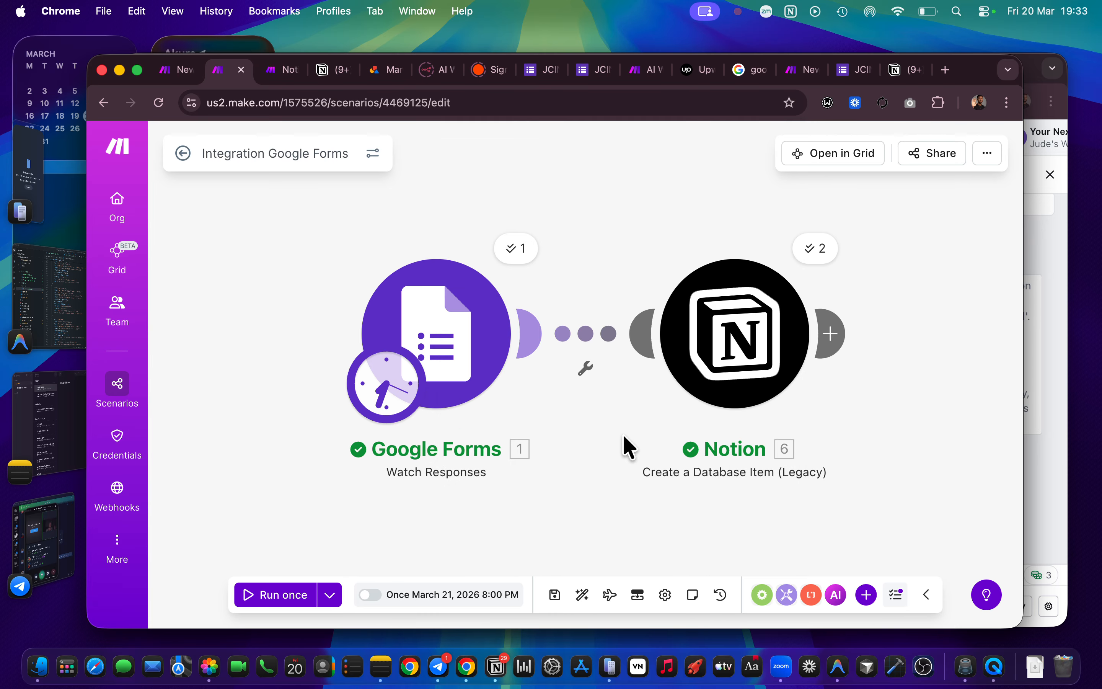
Step: Reopen the schedule settings, change the run frequency to Every day and open its time for editing
left_click(470, 596)
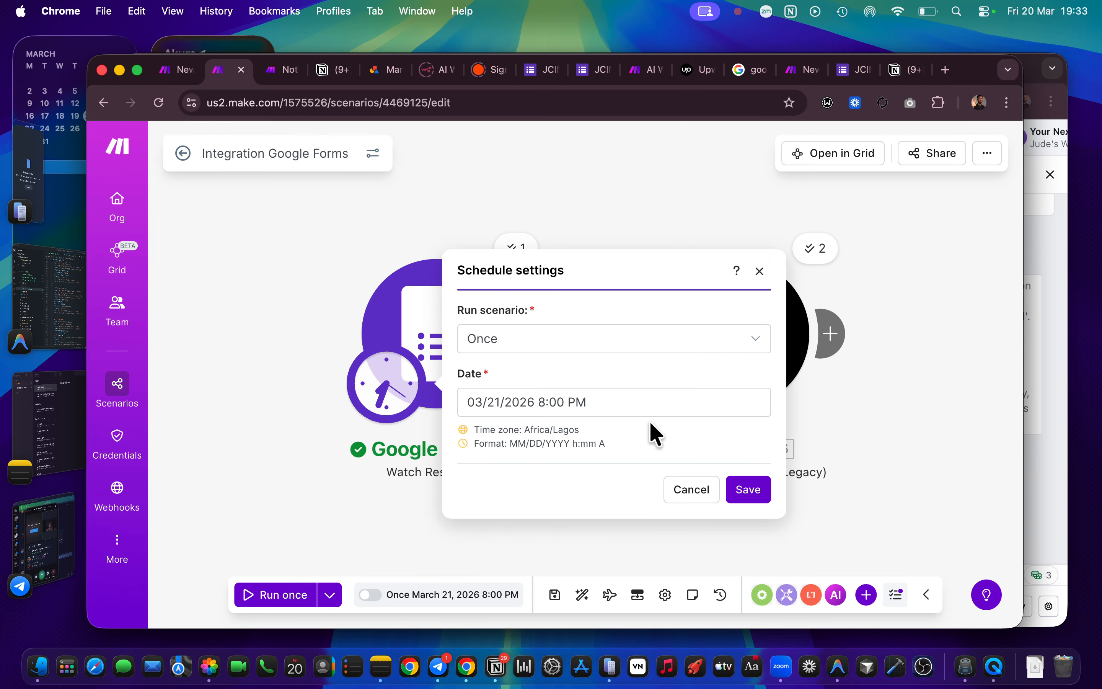
left_click(629, 357)
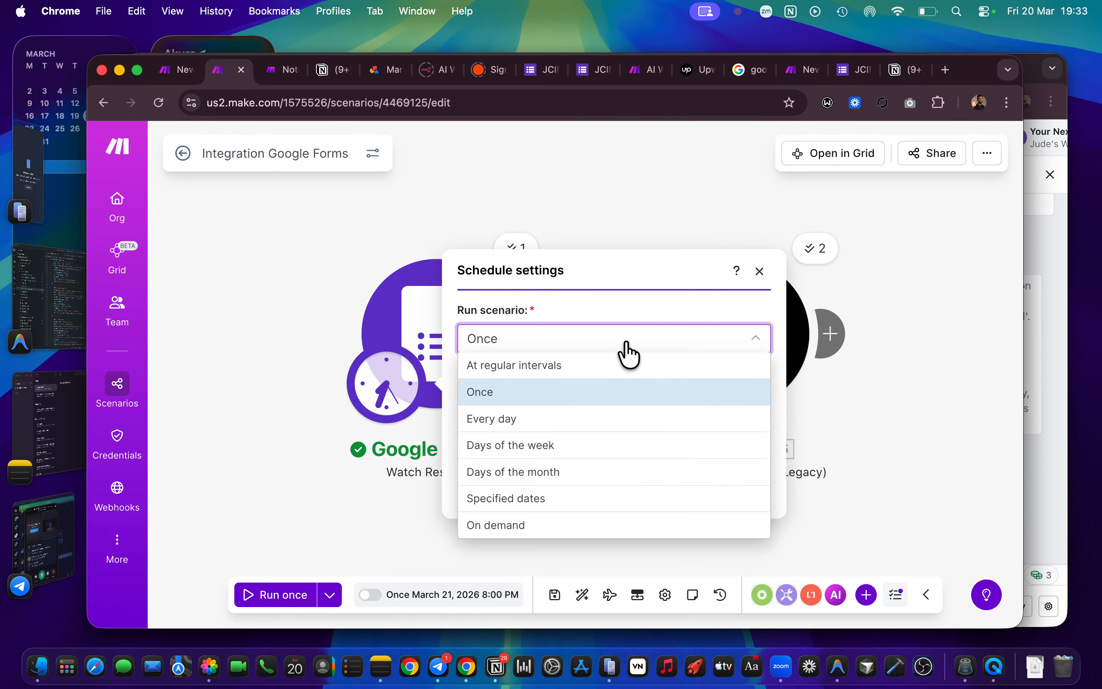
left_click(634, 296)
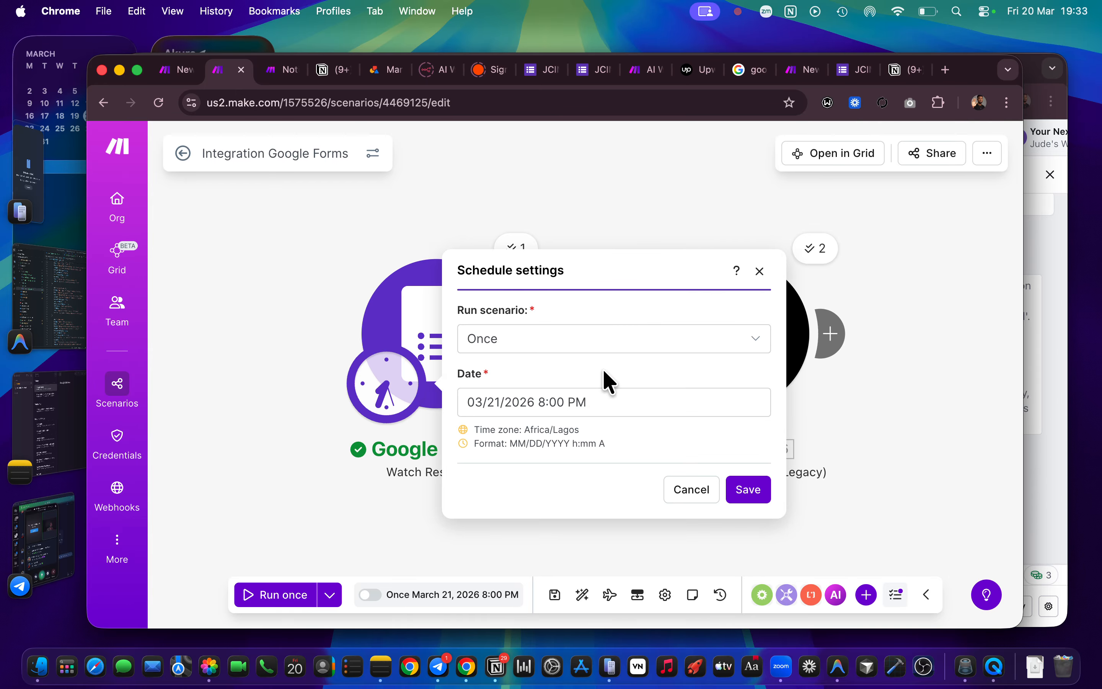
left_click(598, 337)
left_click(501, 418)
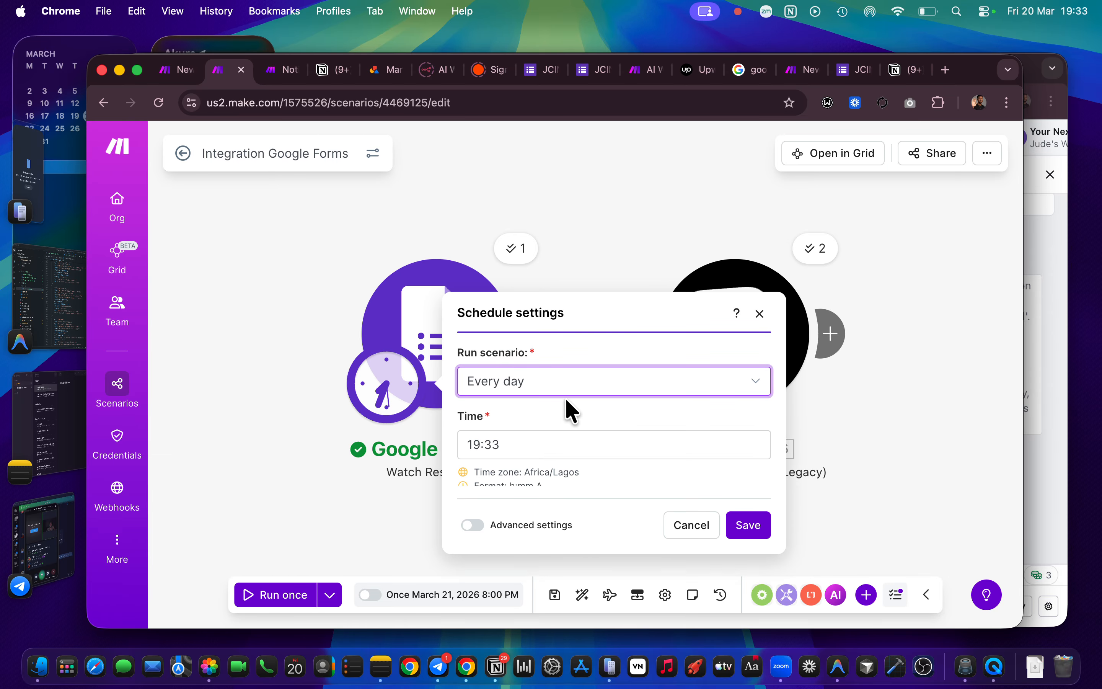
left_click(579, 402)
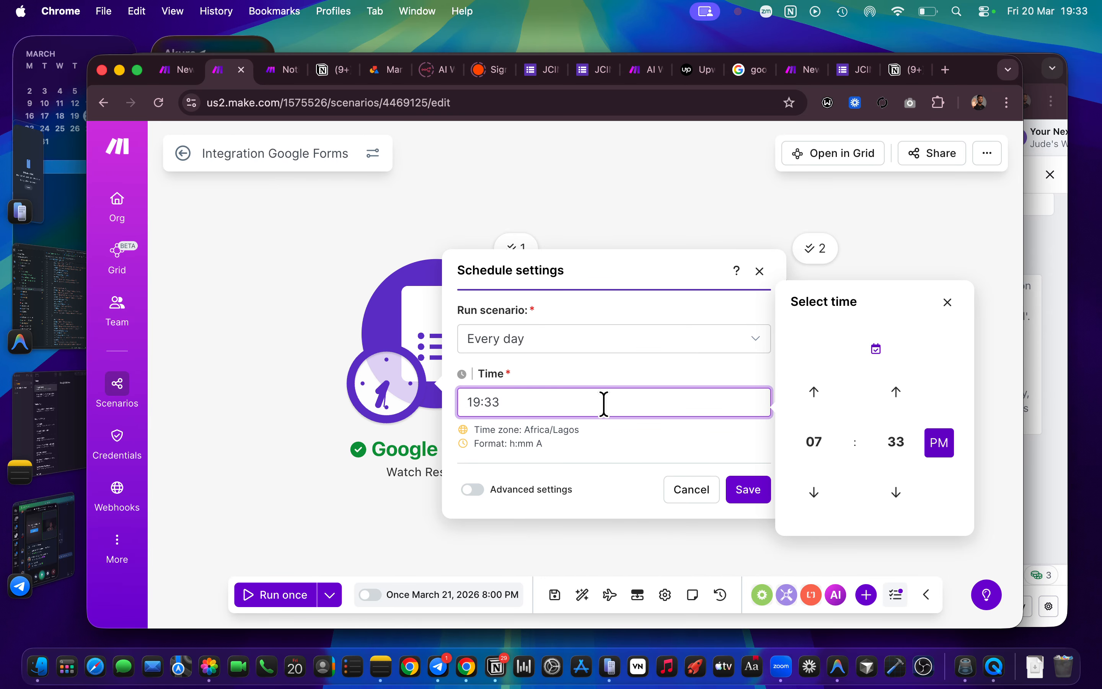
Step: Change the schedule to Days of the week and select Monday, Wednesday, Thursday, Friday and Saturday
left_click(735, 349)
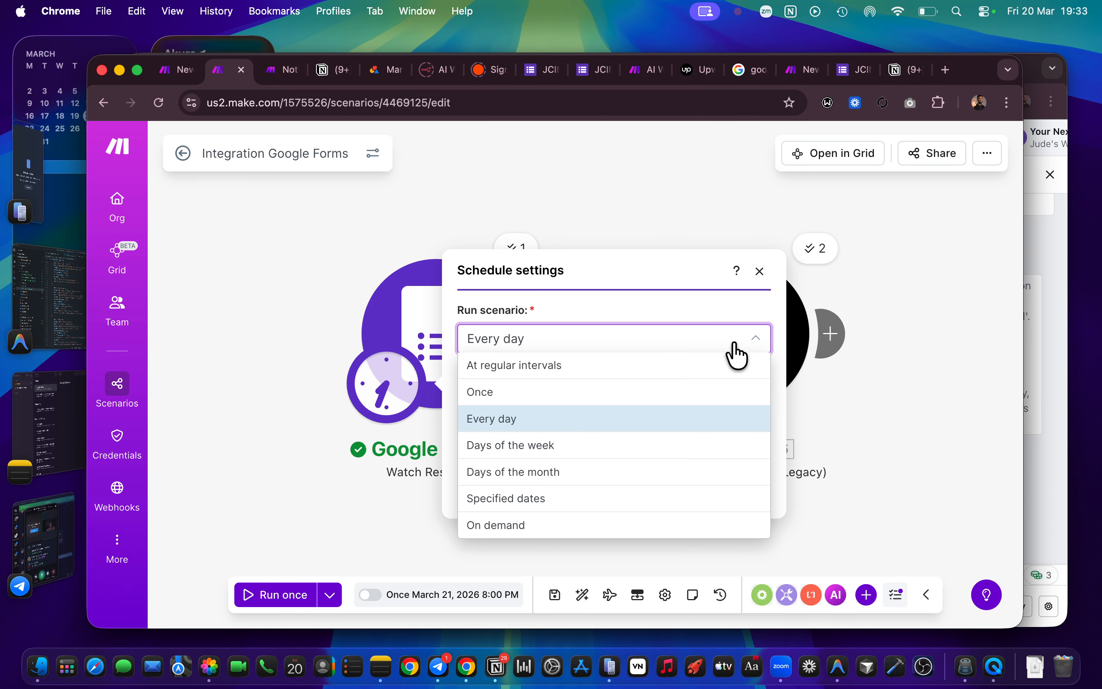
left_click(592, 453)
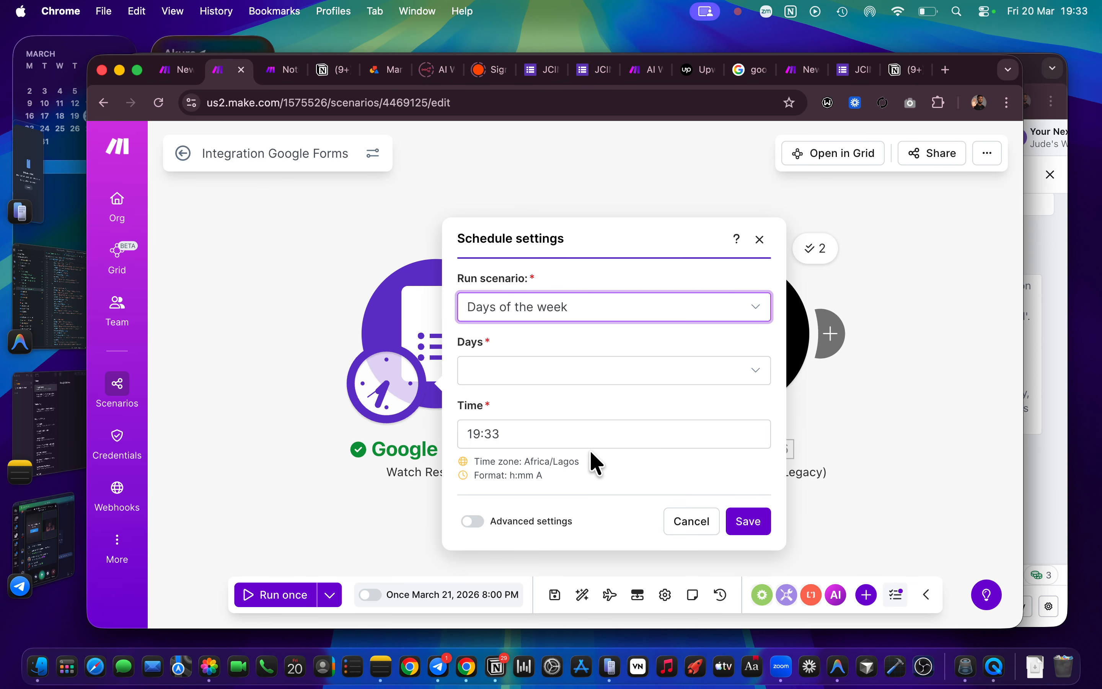
left_click(597, 373)
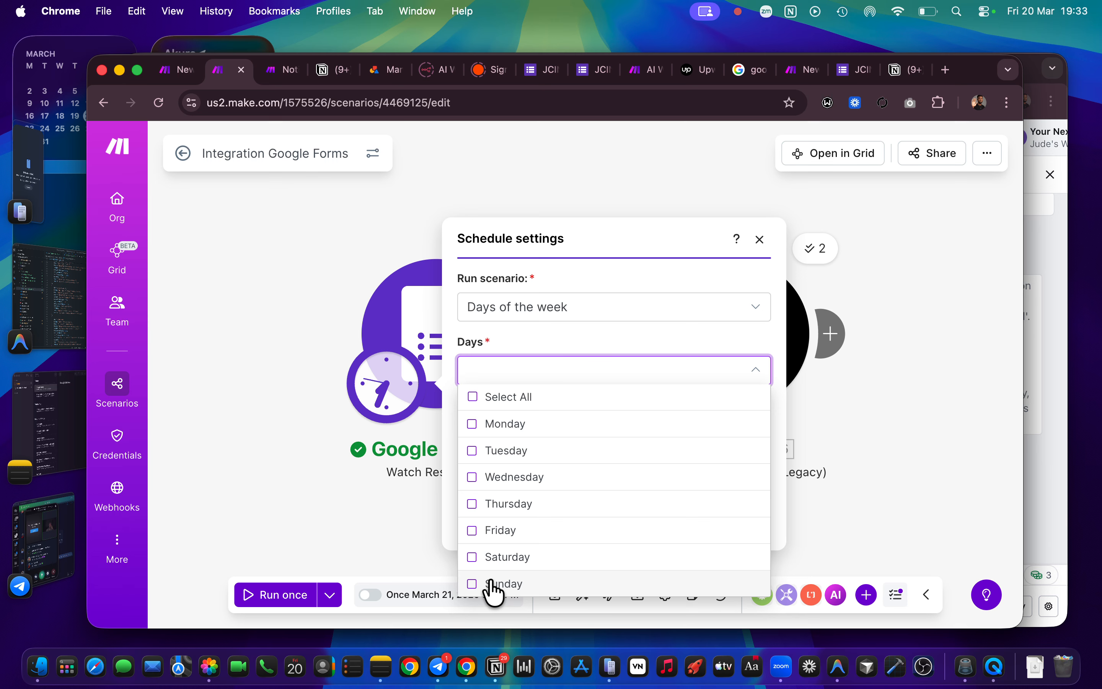
left_click(473, 557)
left_click(474, 530)
left_click(474, 504)
left_click(474, 479)
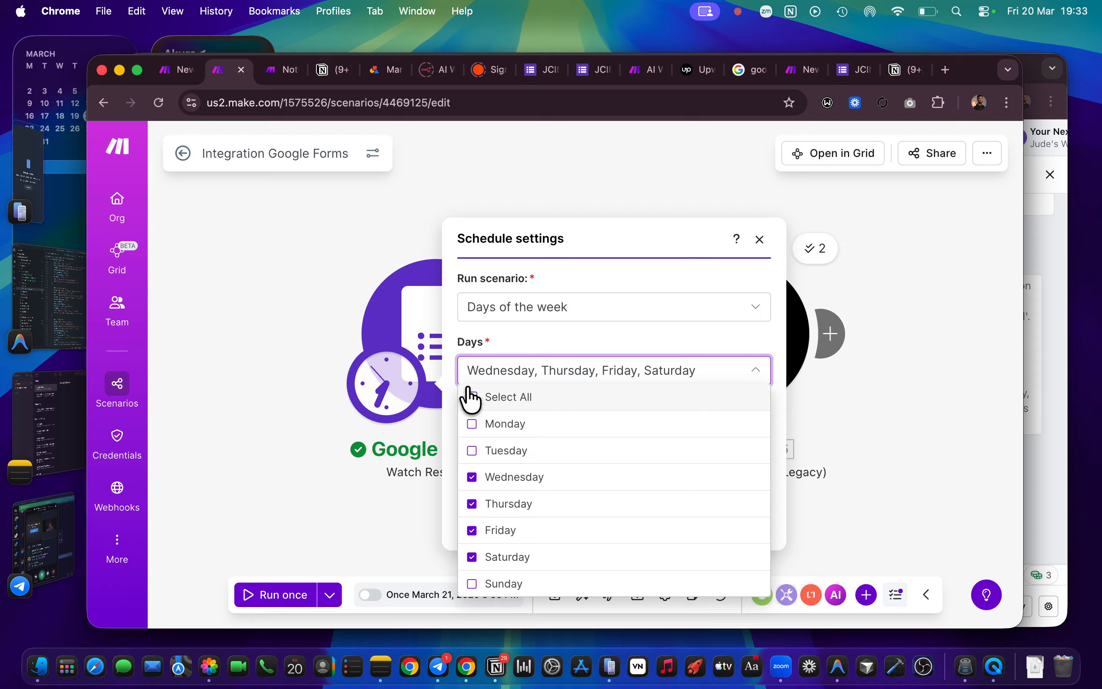
left_click(472, 424)
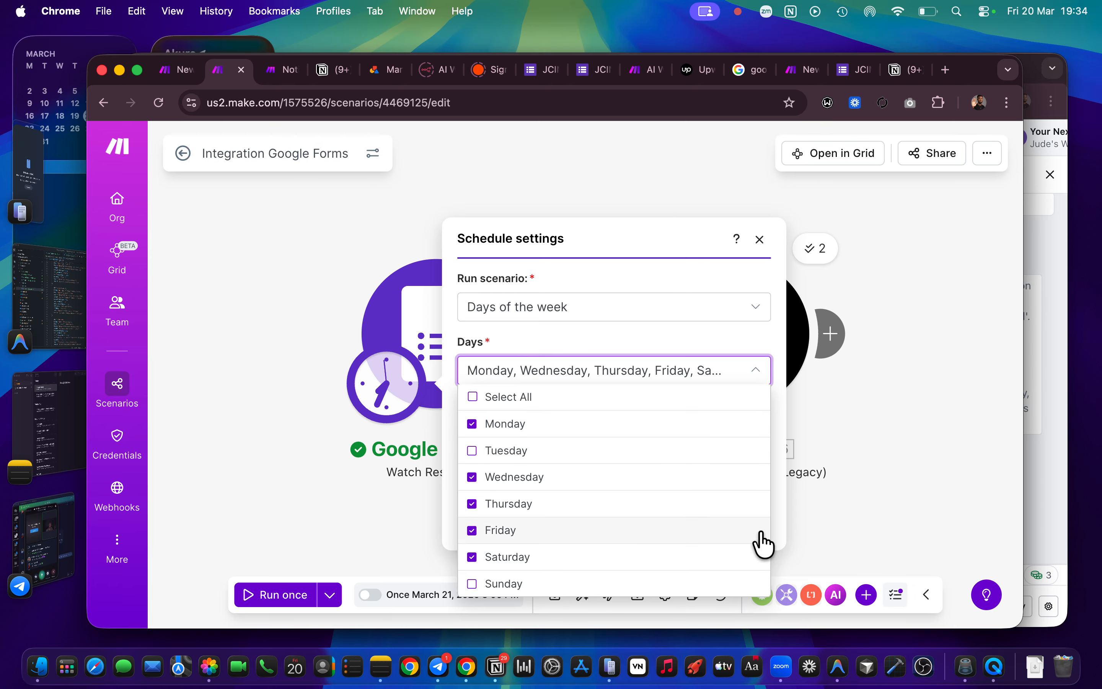
left_click(673, 264)
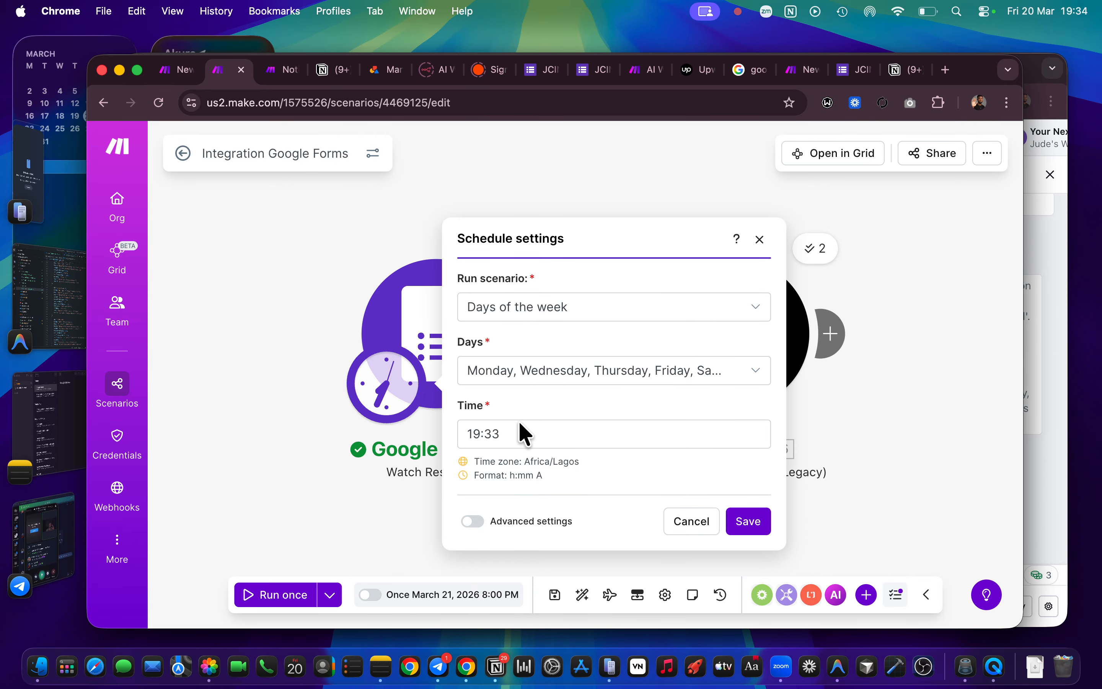
Step: Change the scenario's run schedule to On demand and save it without activating the scenario
left_click(517, 435)
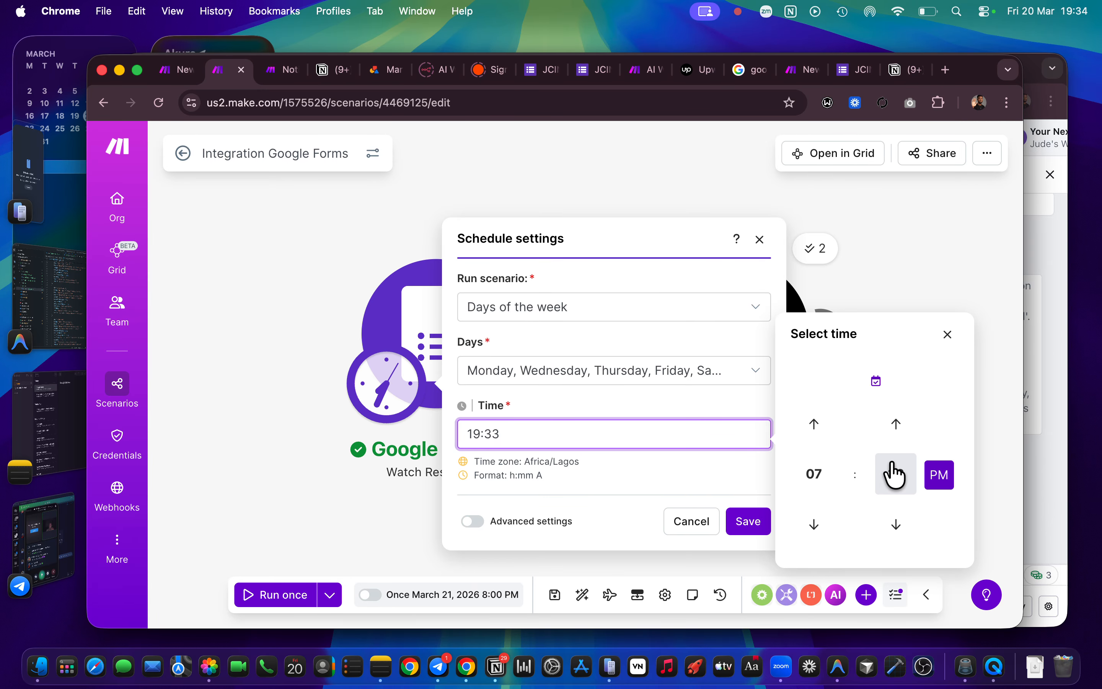
left_click(620, 312)
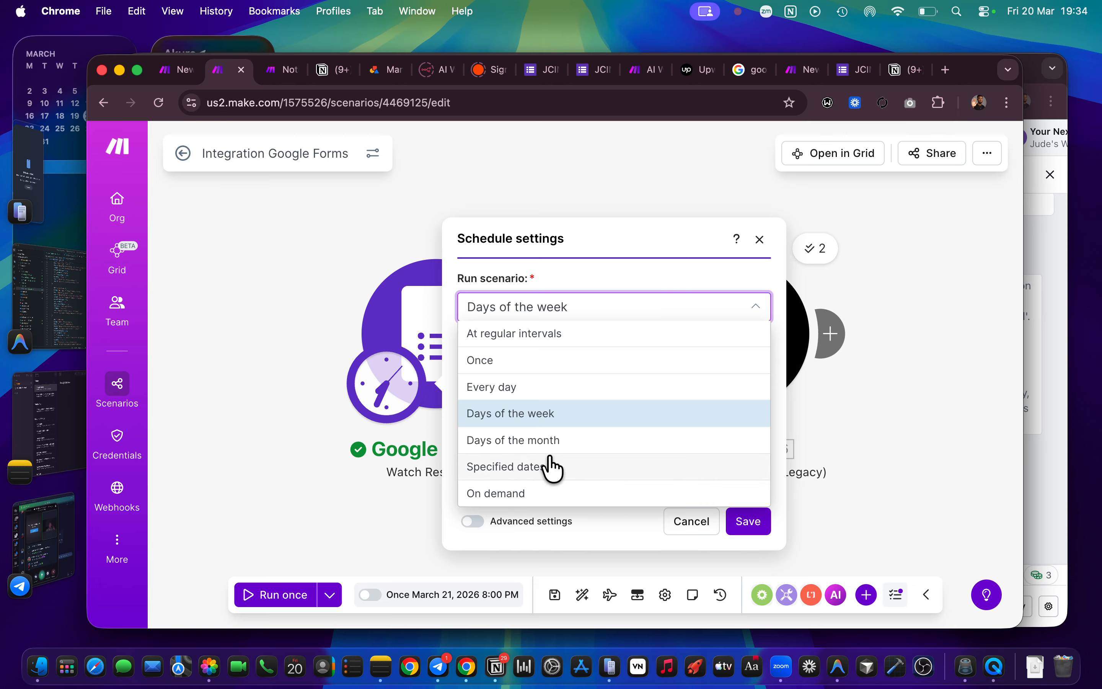
left_click(511, 493)
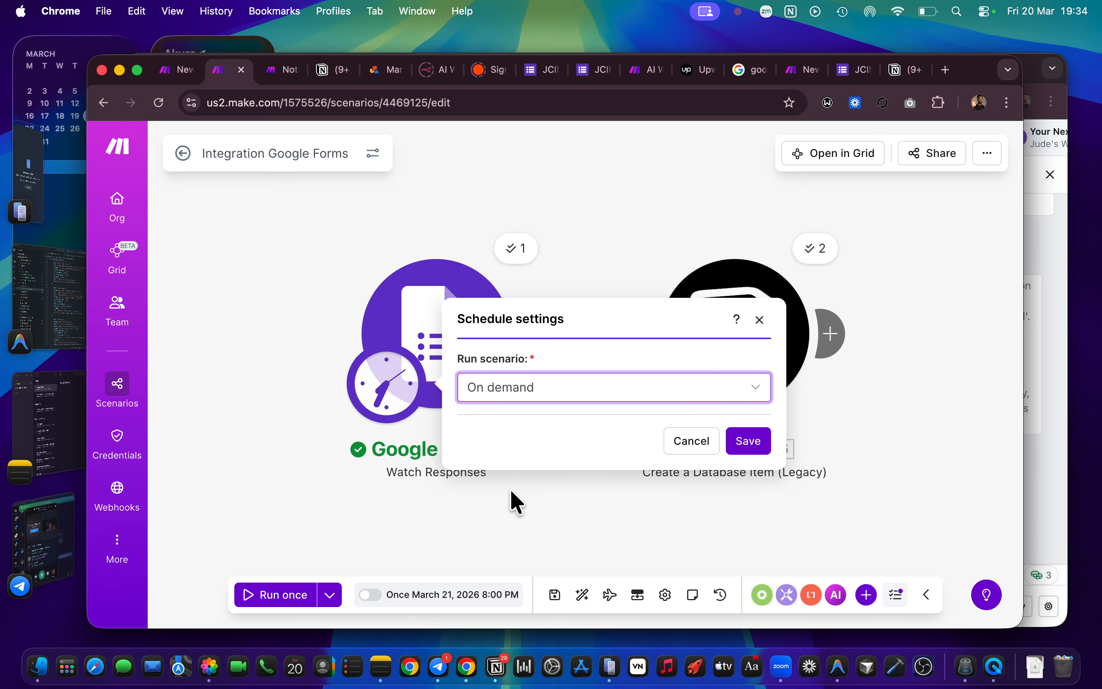
left_click(751, 441)
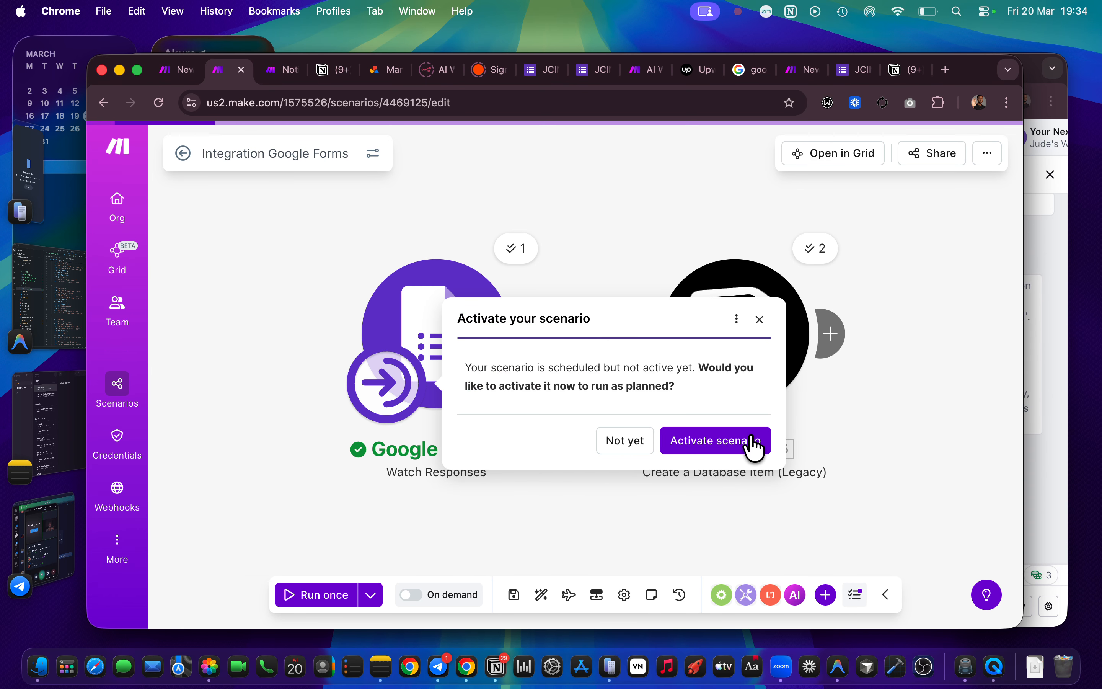
left_click(602, 445)
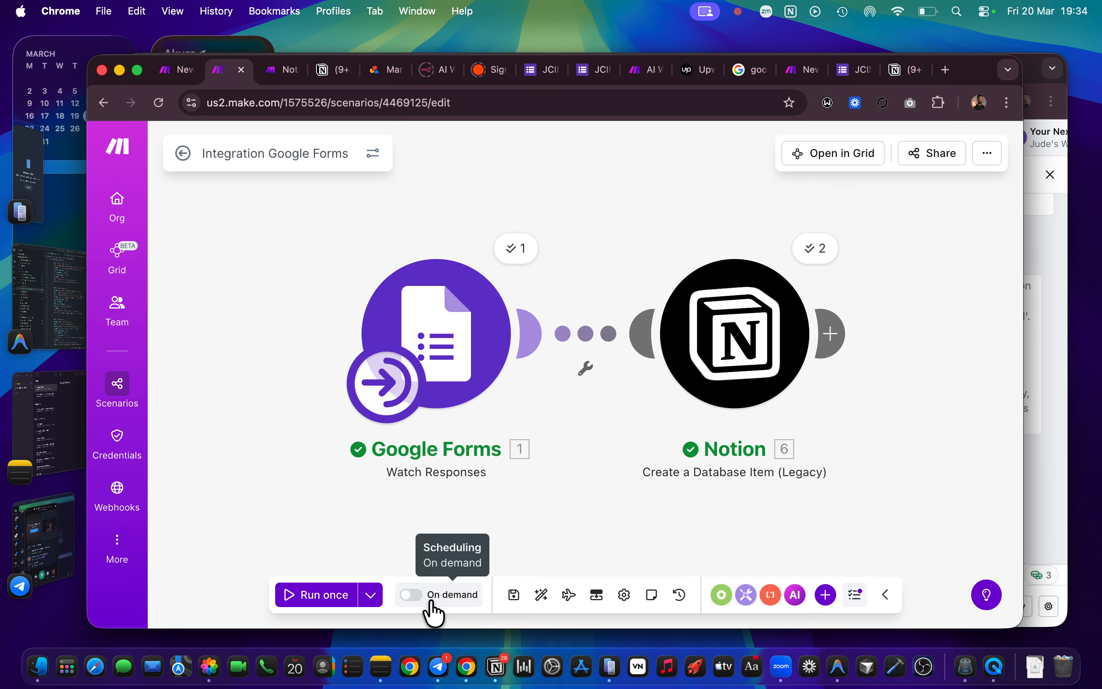
left_click(453, 598)
left_click(657, 388)
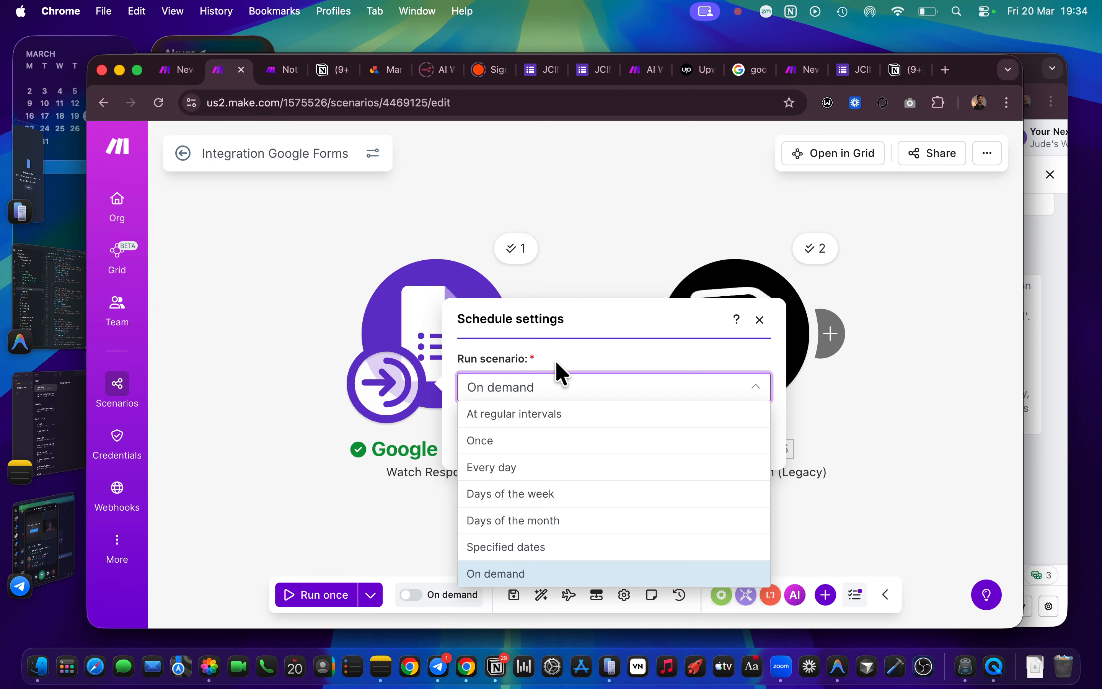
left_click(600, 283)
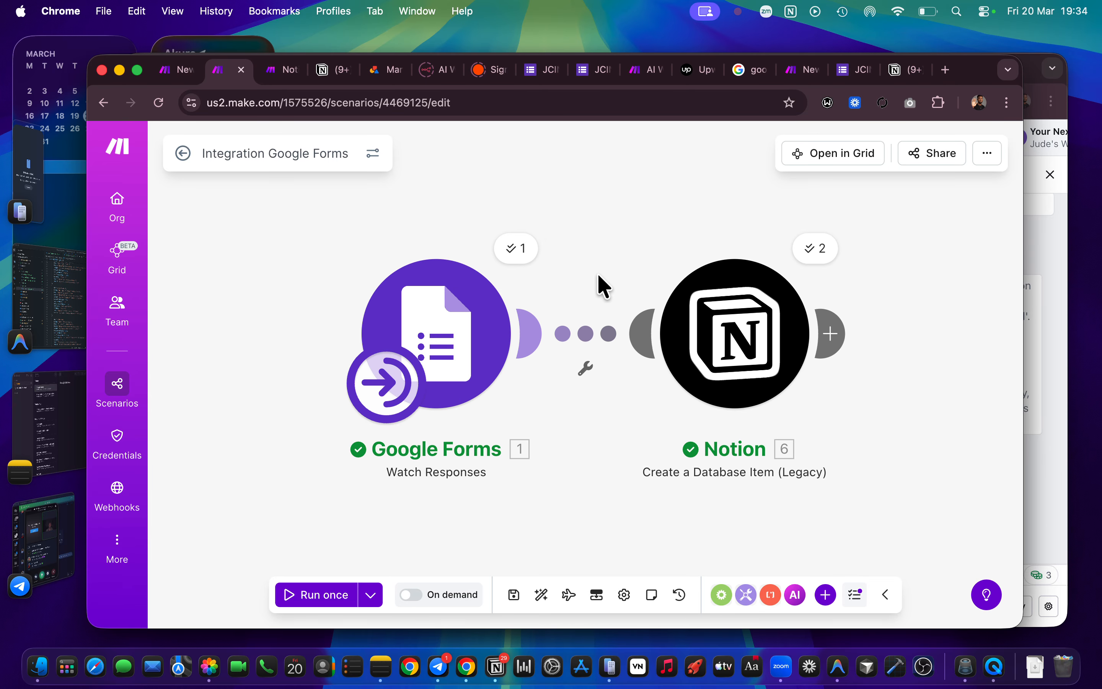
Step: Schedule the scenario to run at regular intervals of 15 minutes, save the schedule and activate the scenario
left_click(444, 595)
left_click(578, 388)
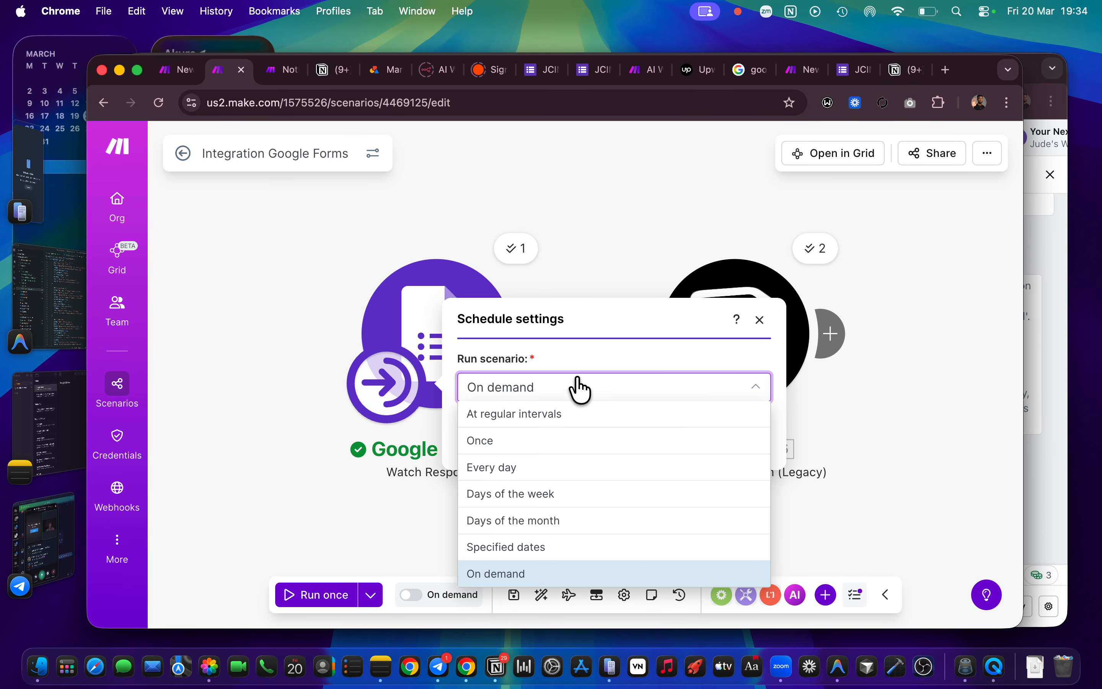
left_click(582, 415)
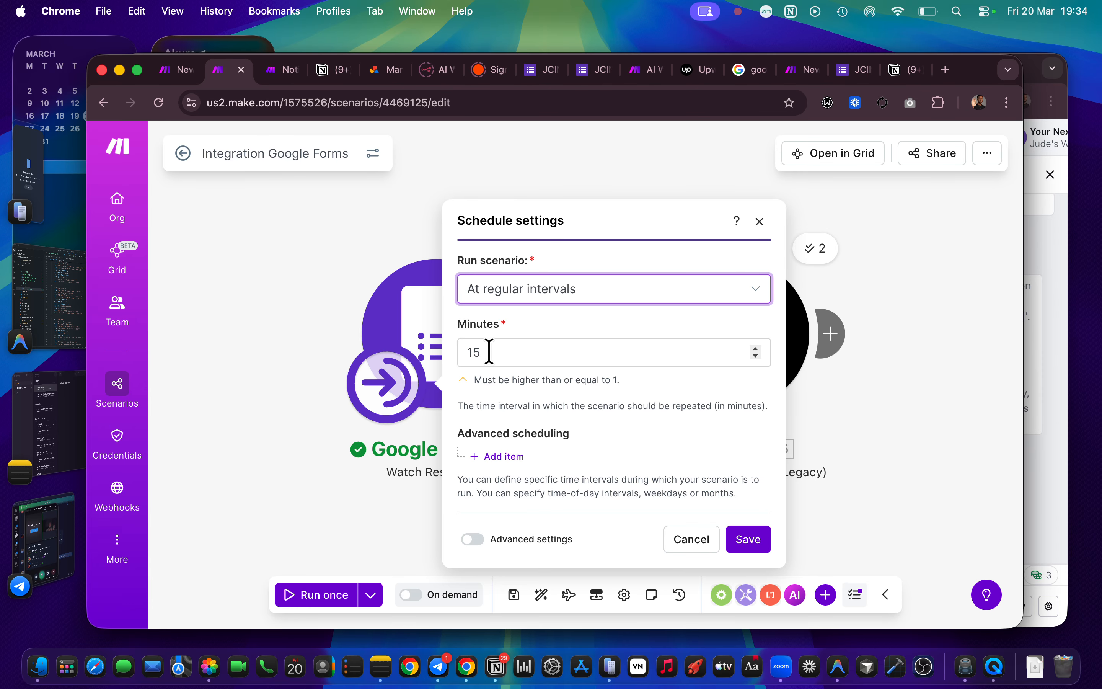
left_click(747, 544)
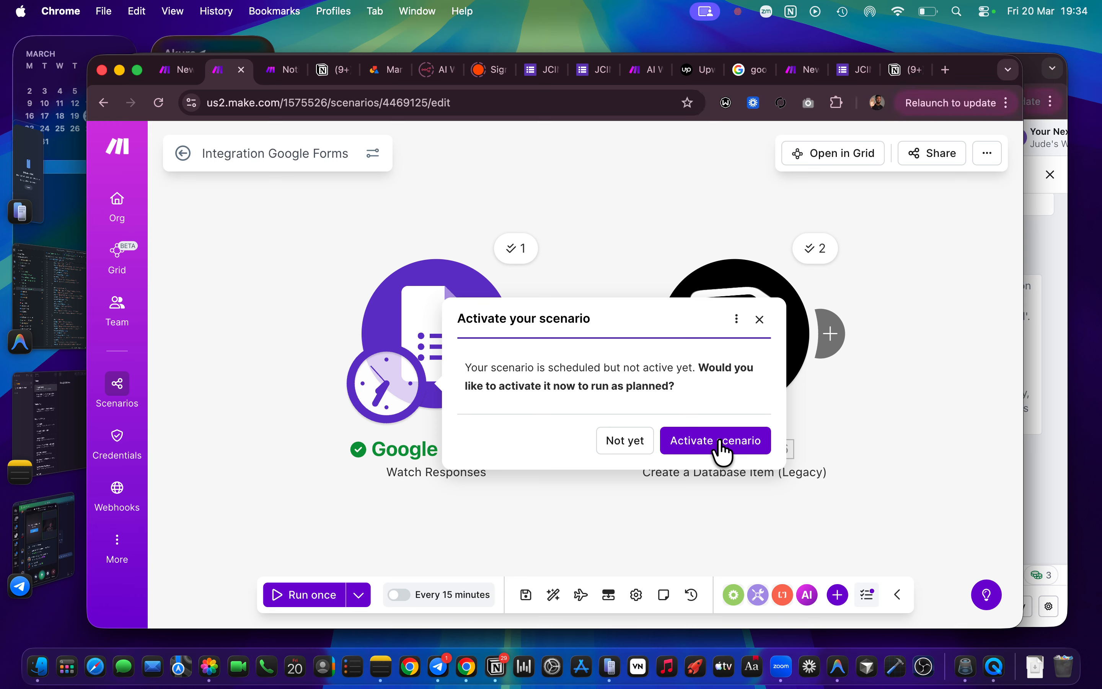
left_click(718, 441)
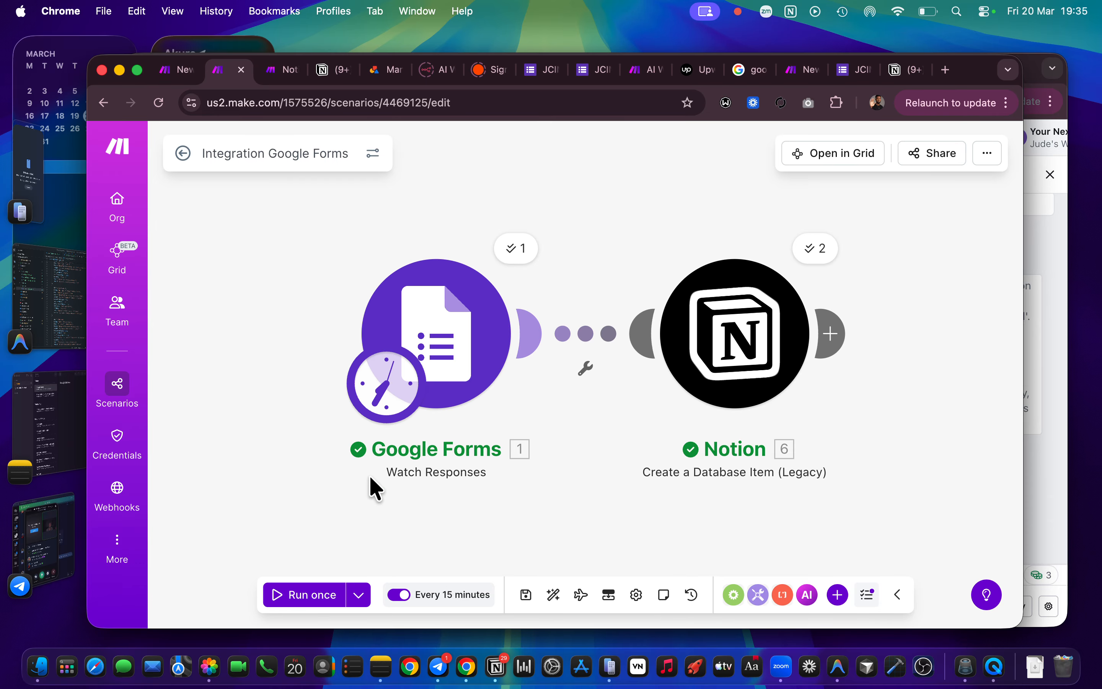
Step: Leave the scenario editor and review the scenario's overview and recent run history
left_click(182, 153)
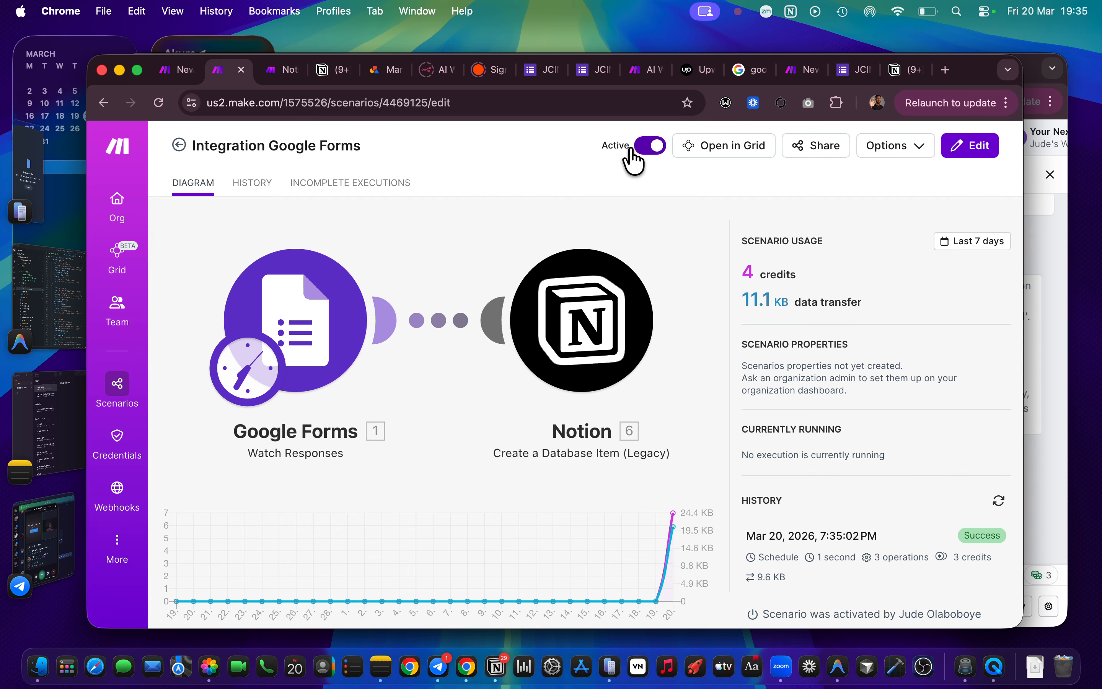
scroll(1010, 485, "down", 1)
scroll(1002, 488, "down", 1)
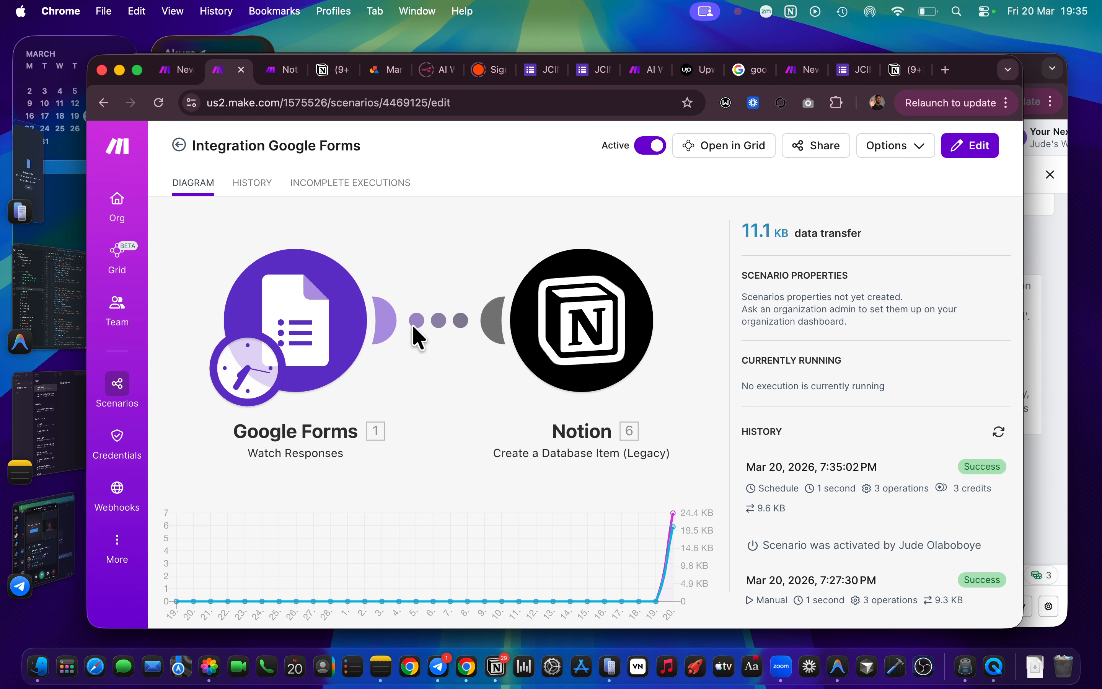
Step: Check the newly added rows of the jCIN 2 Notion database across to the Feedback column, and return to the Make scenario
left_click(897, 70)
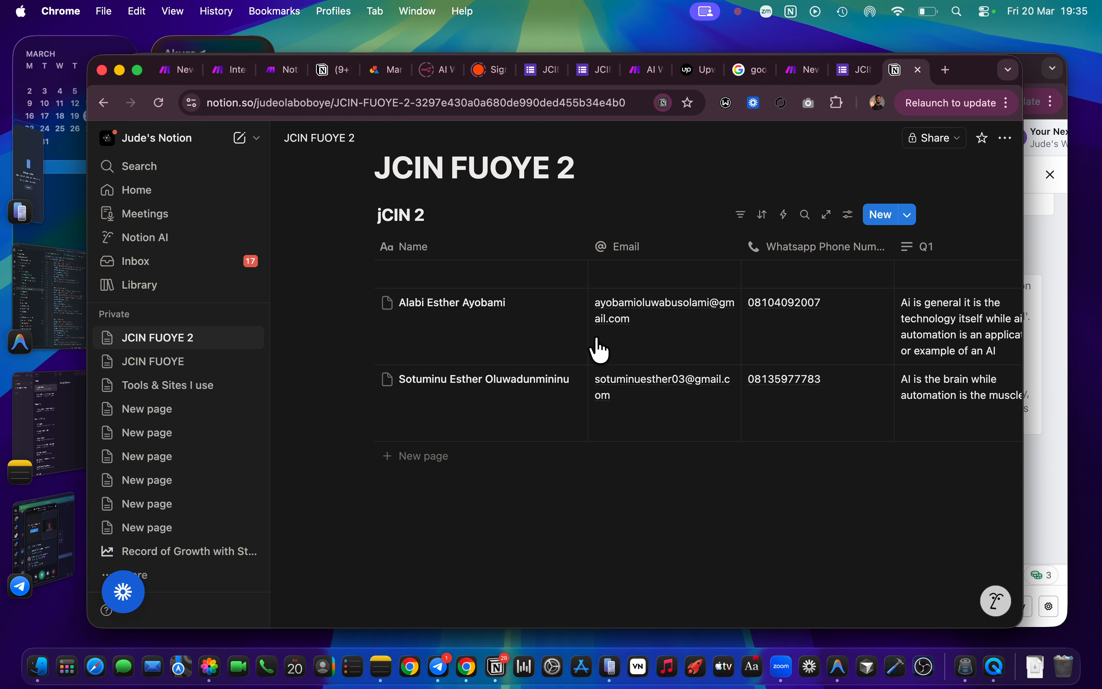
scroll(497, 408, "down", 2)
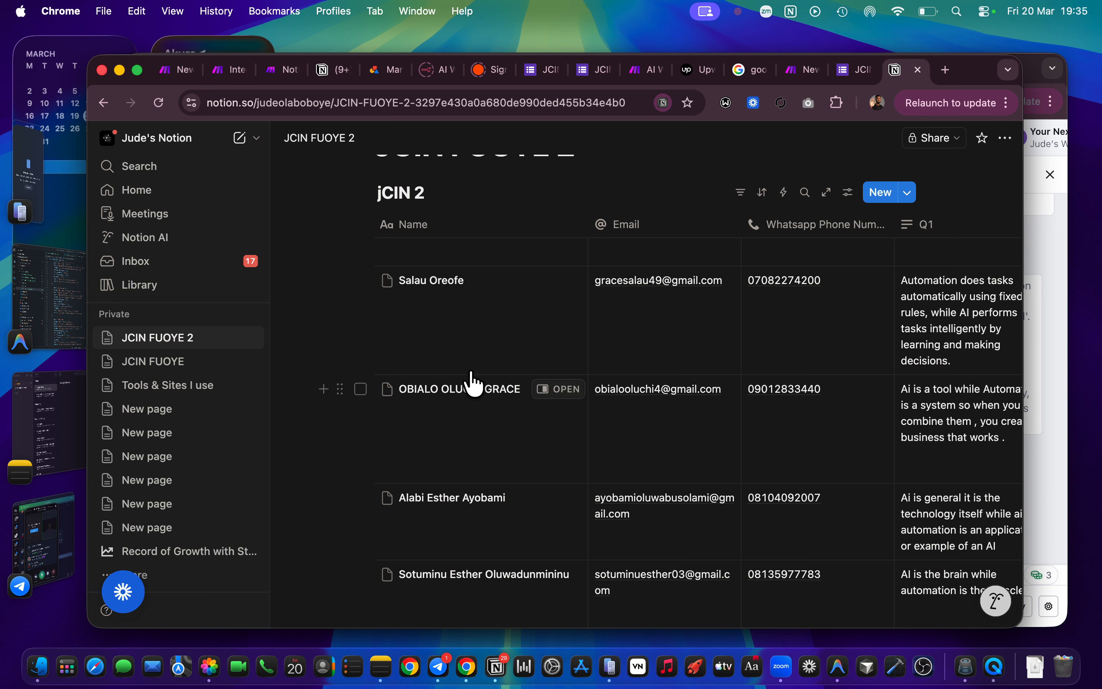
scroll(565, 439, "right", 10)
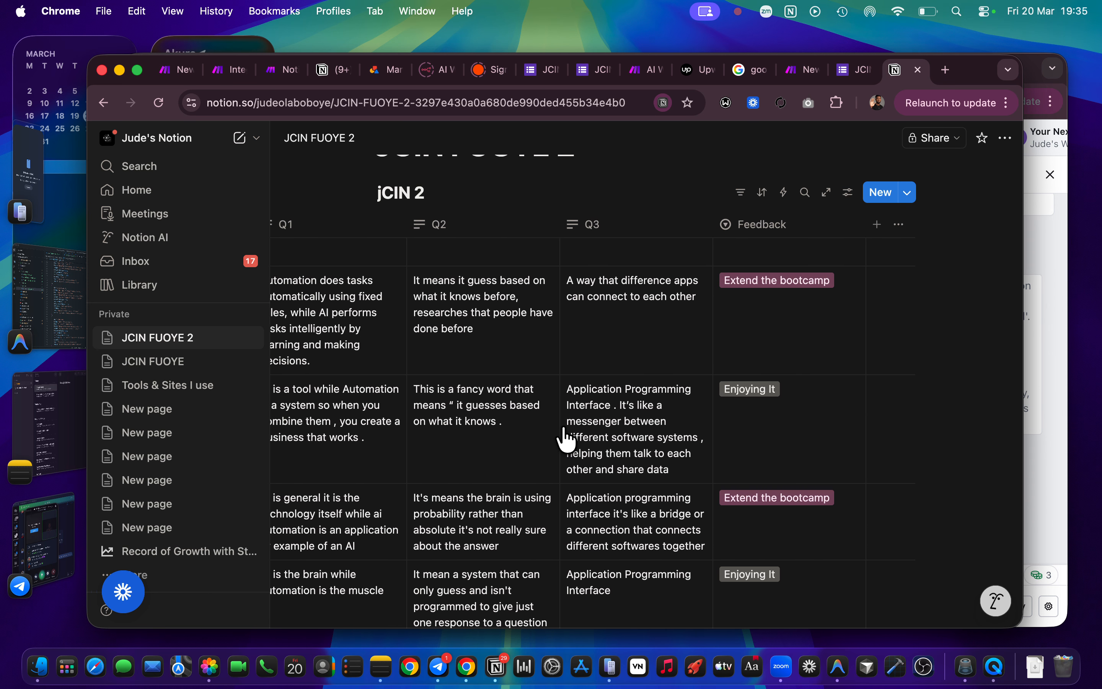
left_click(230, 77)
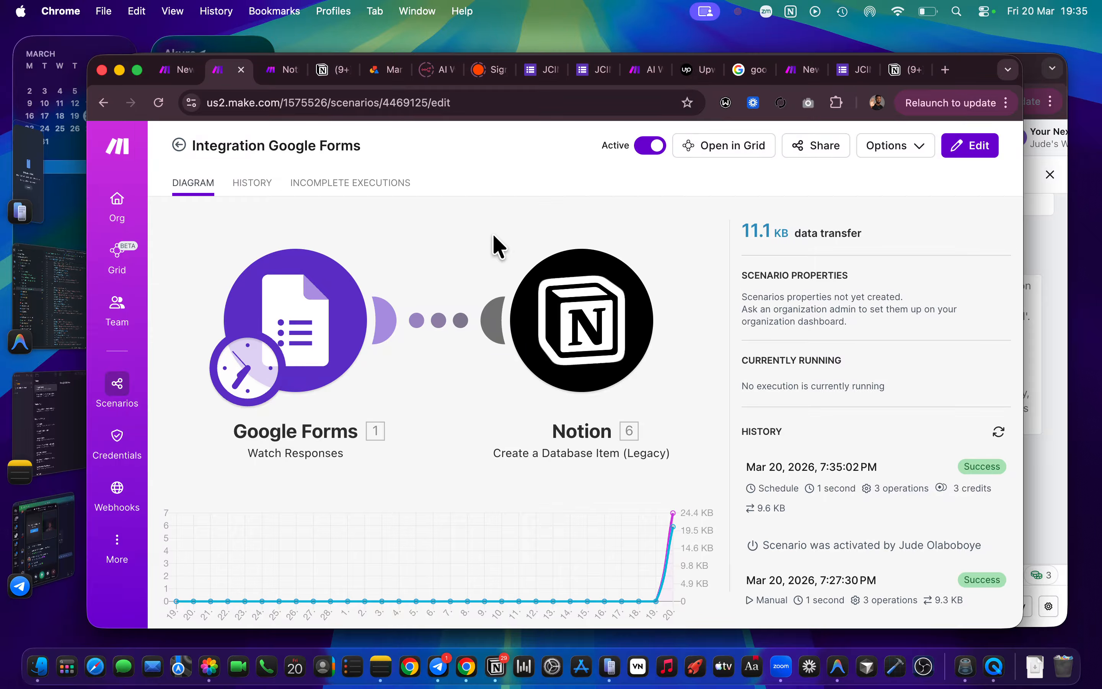
Step: Switch to the AI Automation Day 2 notes in Notion, read the Make connection and Error Handling sections, and return to Make
key("ctrl+Right")
scroll(493, 236, "down", 3)
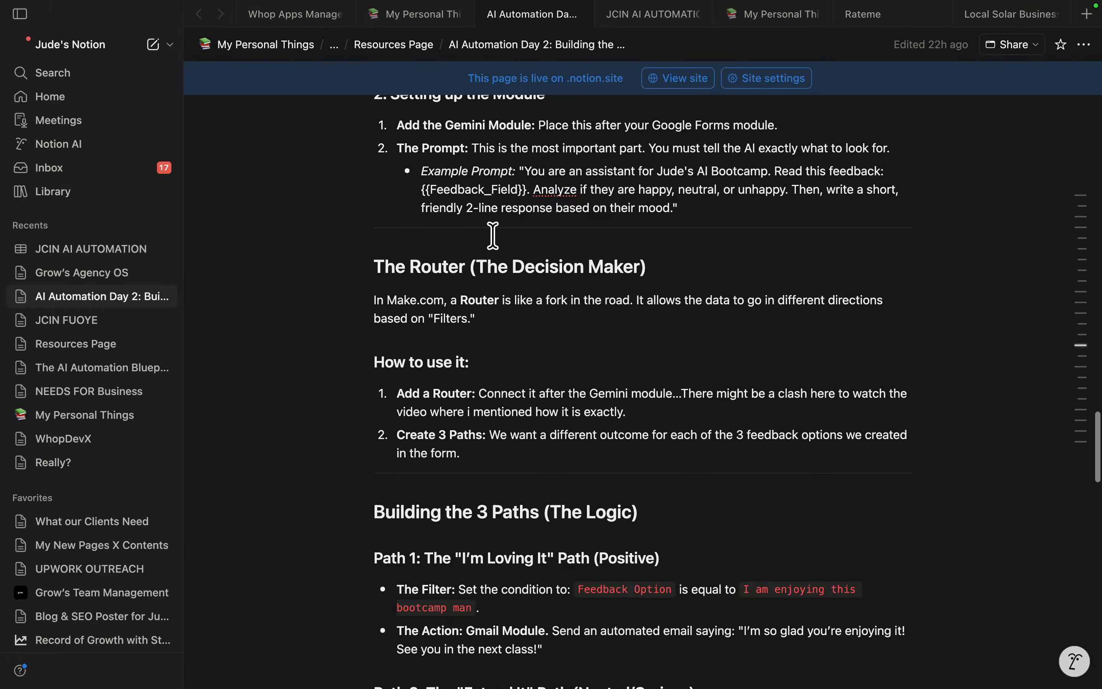
scroll(493, 235, "up", 10)
scroll(493, 235, "up", 10)
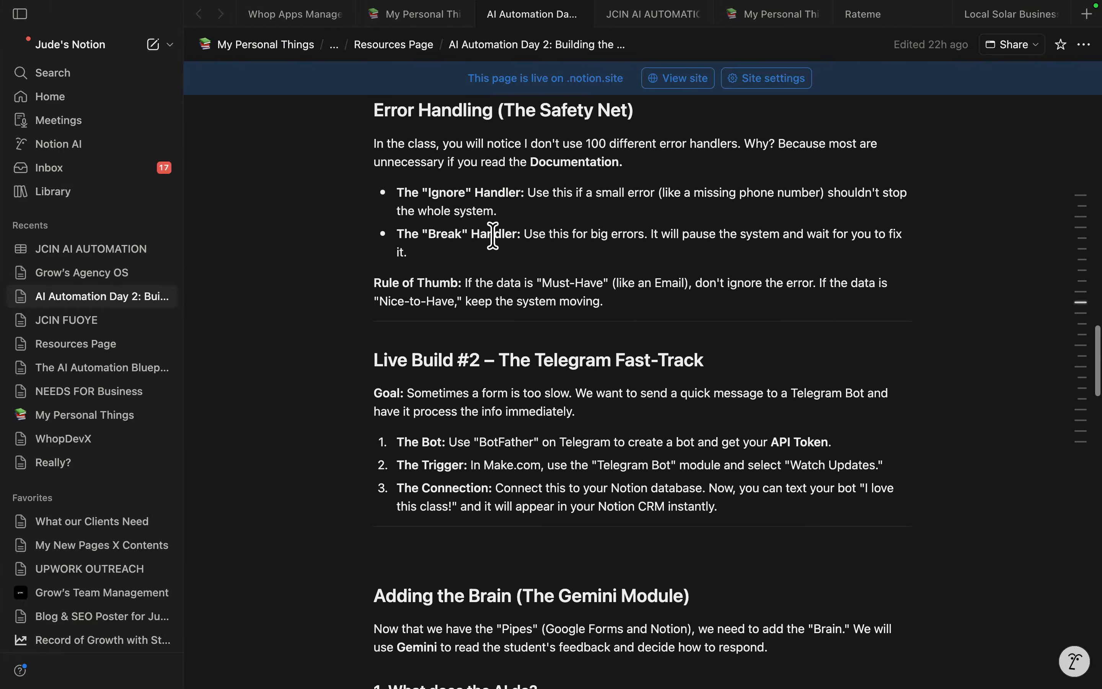
scroll(493, 235, "up", 3)
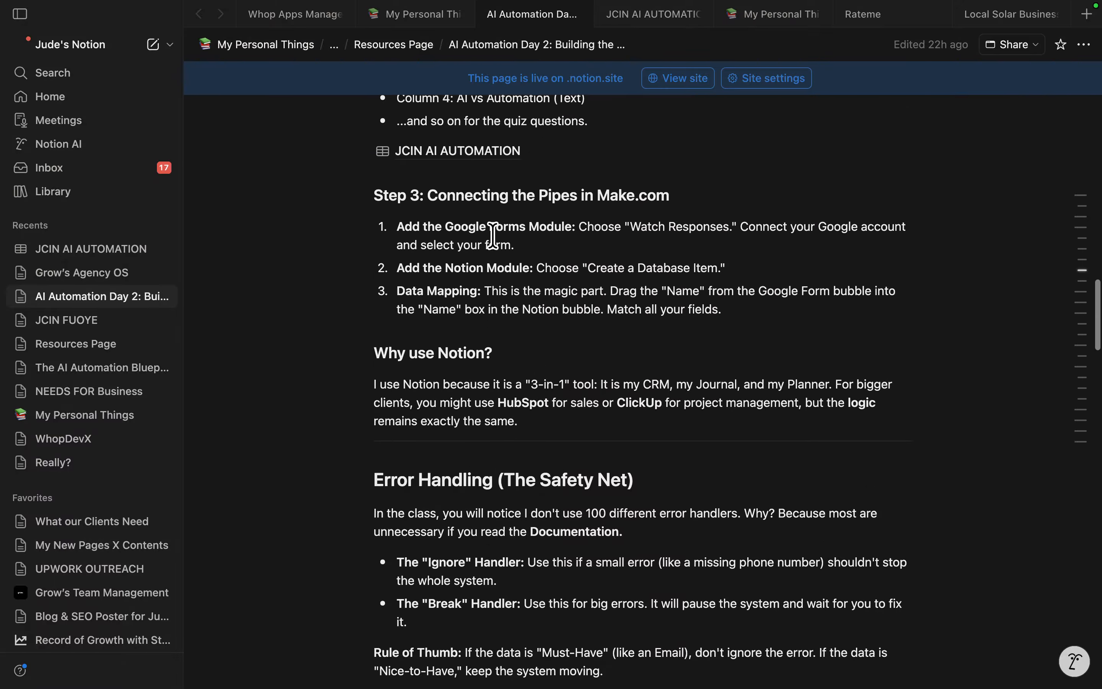
key("ctrl+Left")
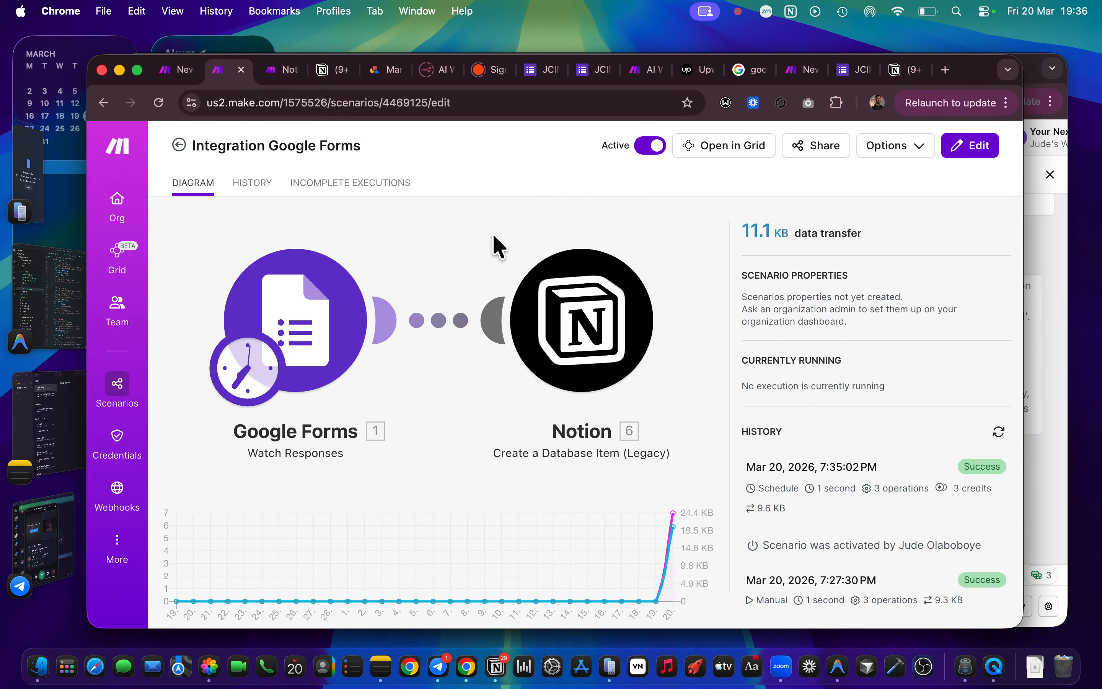
key("ctrl+Right")
scroll(476, 404, "down", 2)
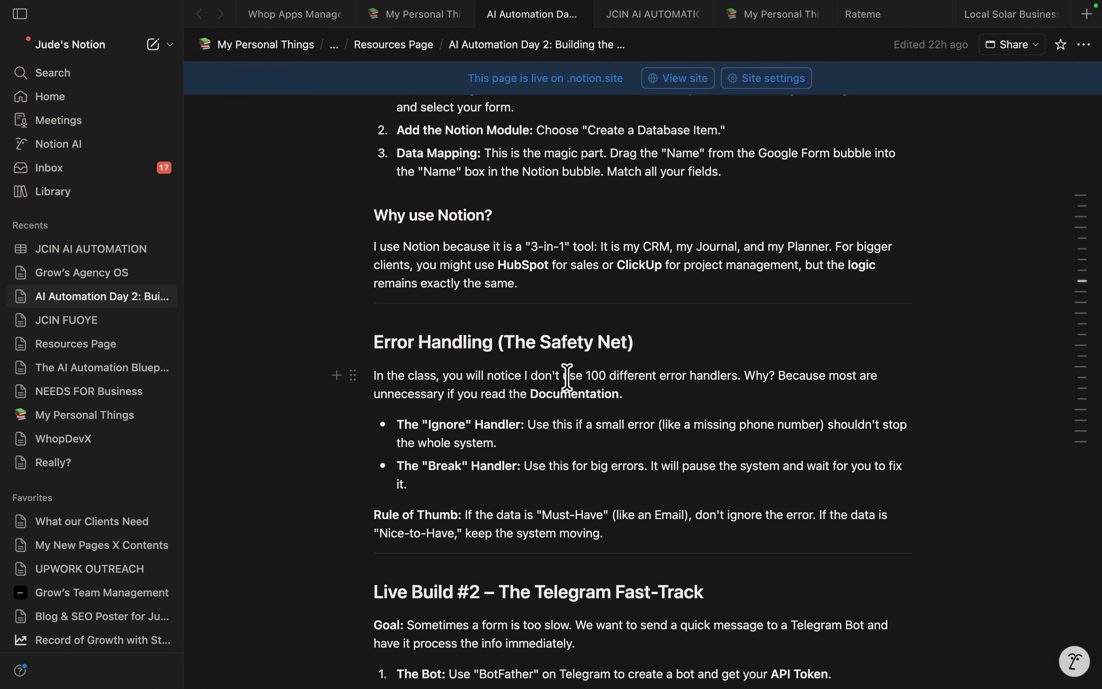
key("ctrl+Left")
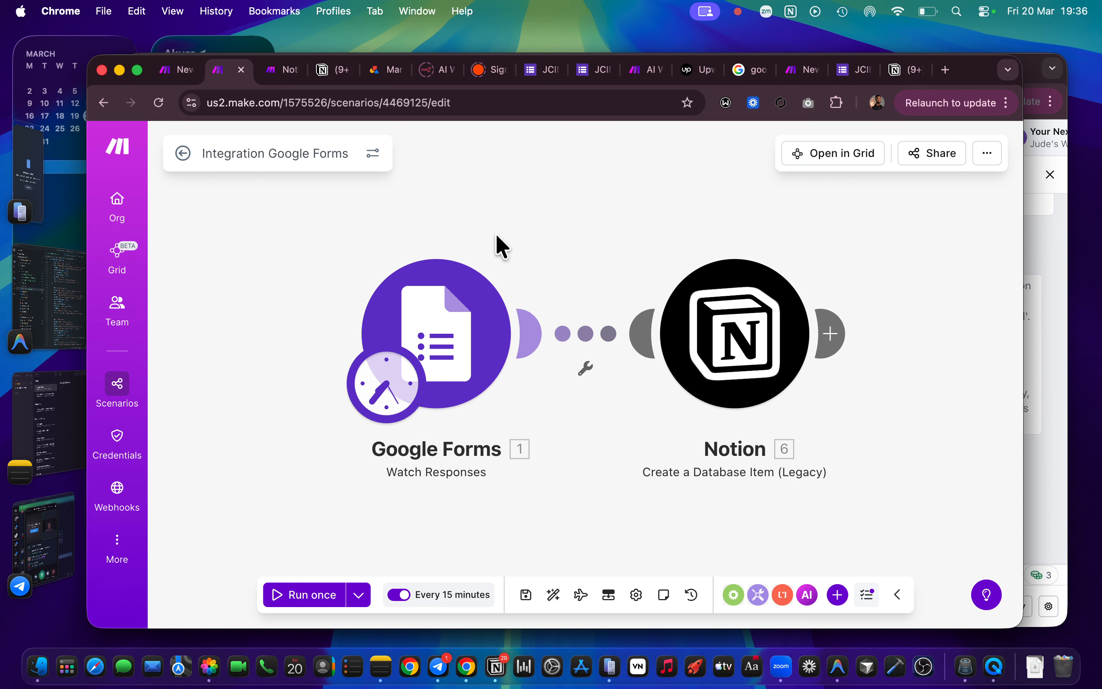
Step: Change the Notion module's connection to My Notion Public connection (Your Next Role's Space) and save the module
left_click(754, 364)
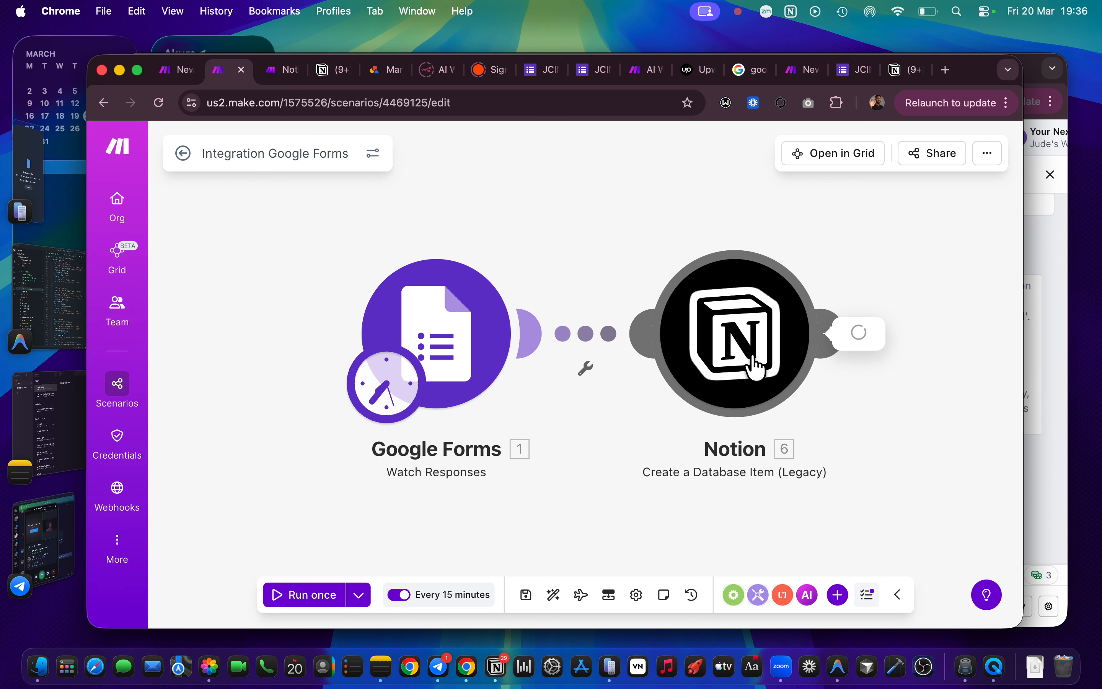
left_click(556, 224)
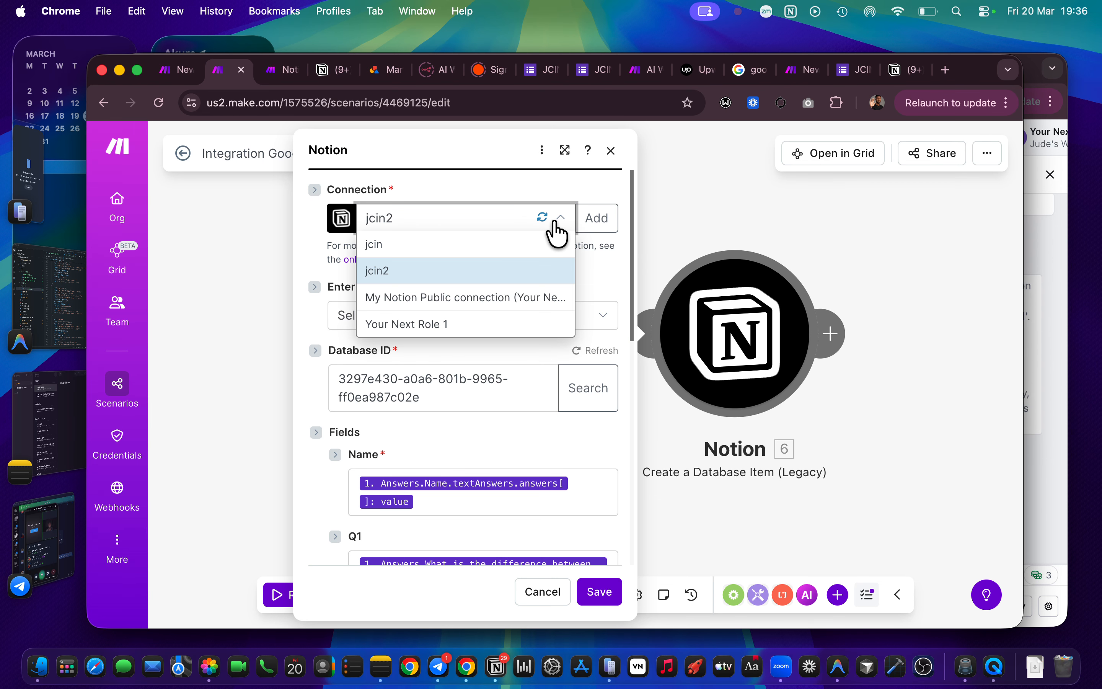
left_click(518, 299)
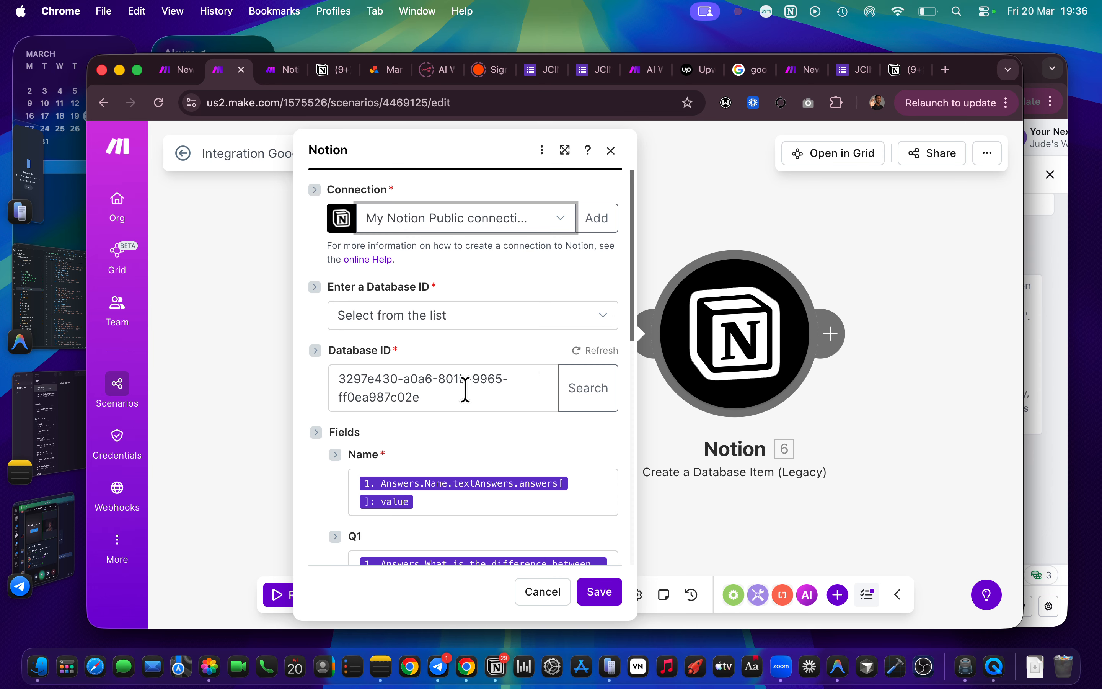
left_click(599, 593)
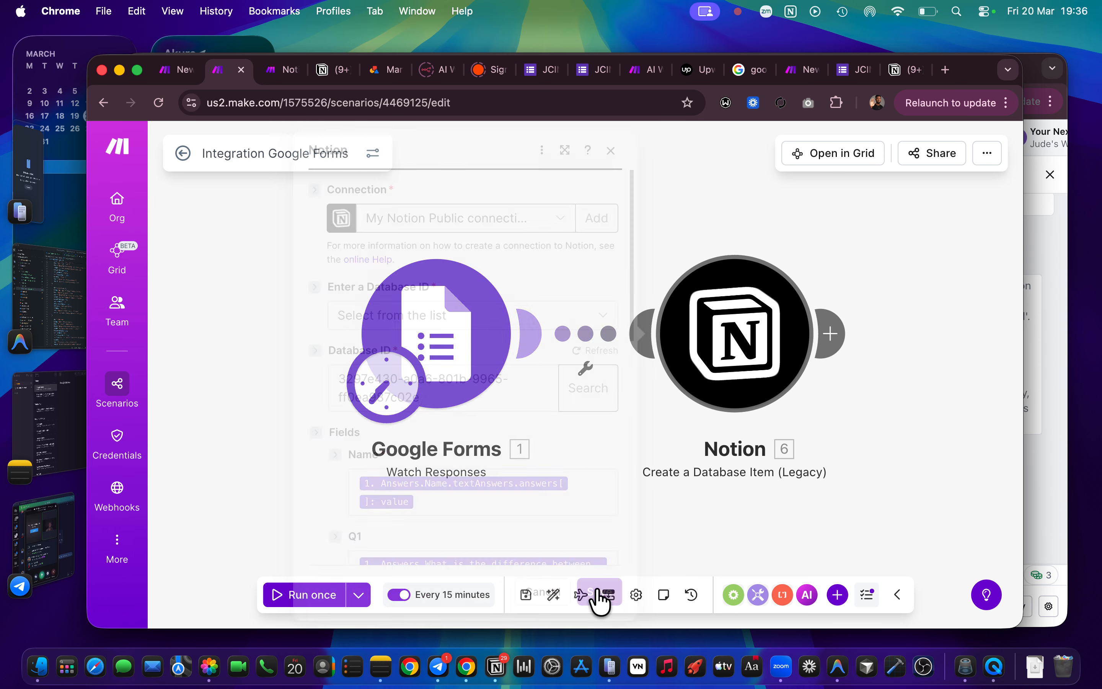
Step: Turn off the scenario's scheduled runs, save the scenario and test it with a single run
left_click(399, 594)
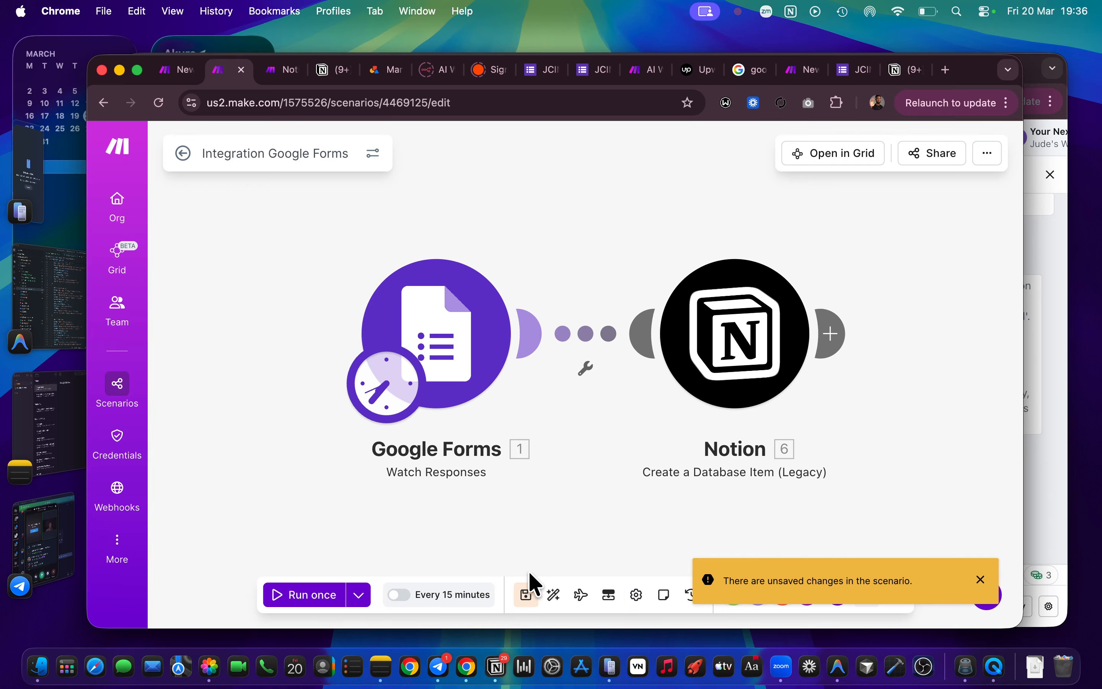
left_click(526, 595)
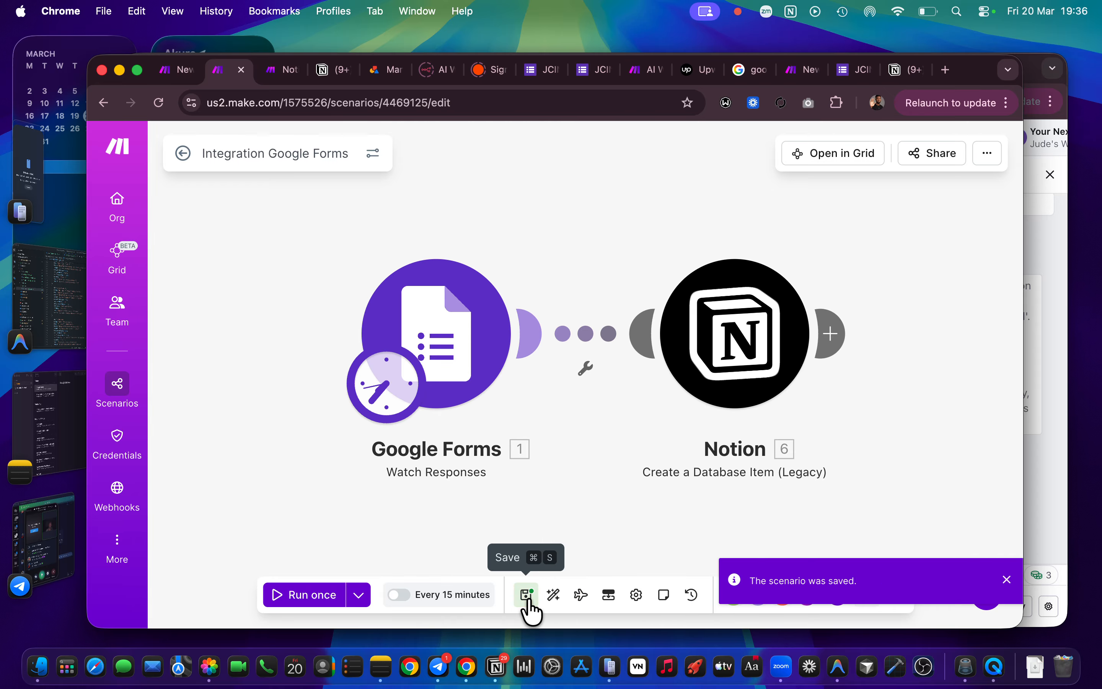
left_click(295, 597)
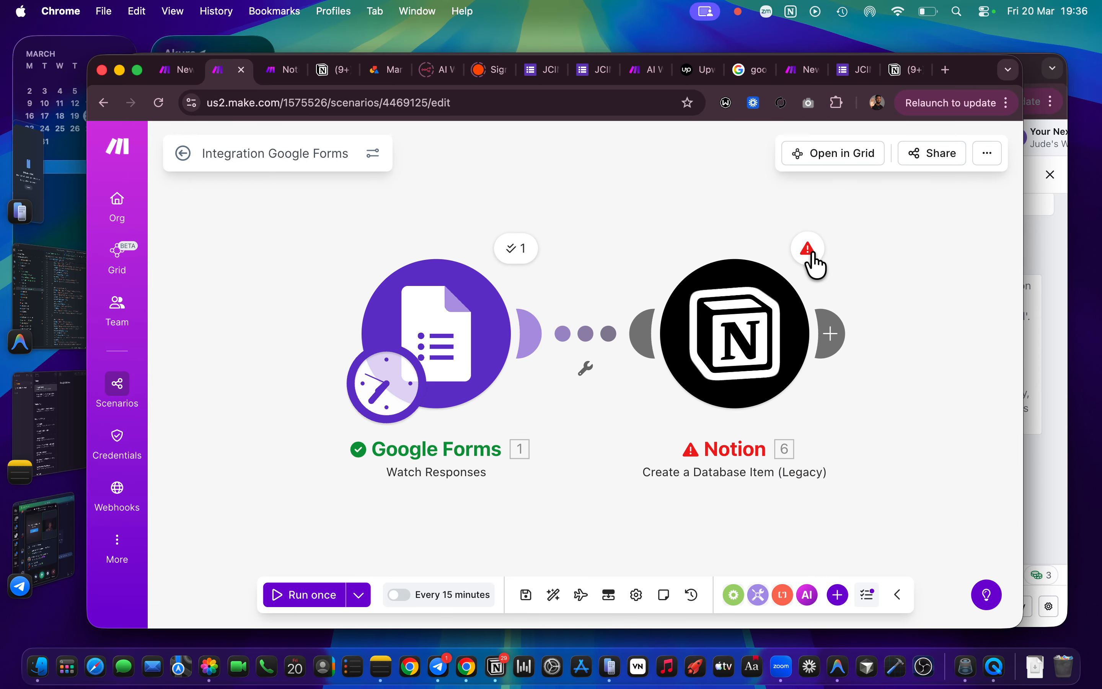
Step: Set the Notion module's connection back to jcin2 and save the module
left_click(752, 319)
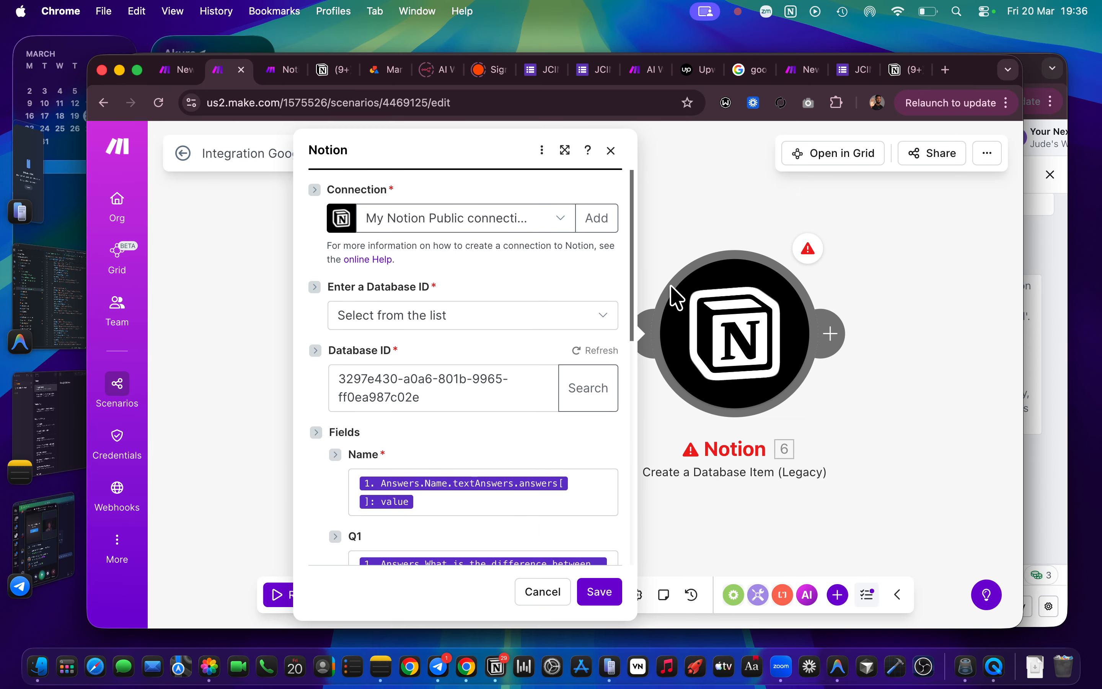
left_click(455, 217)
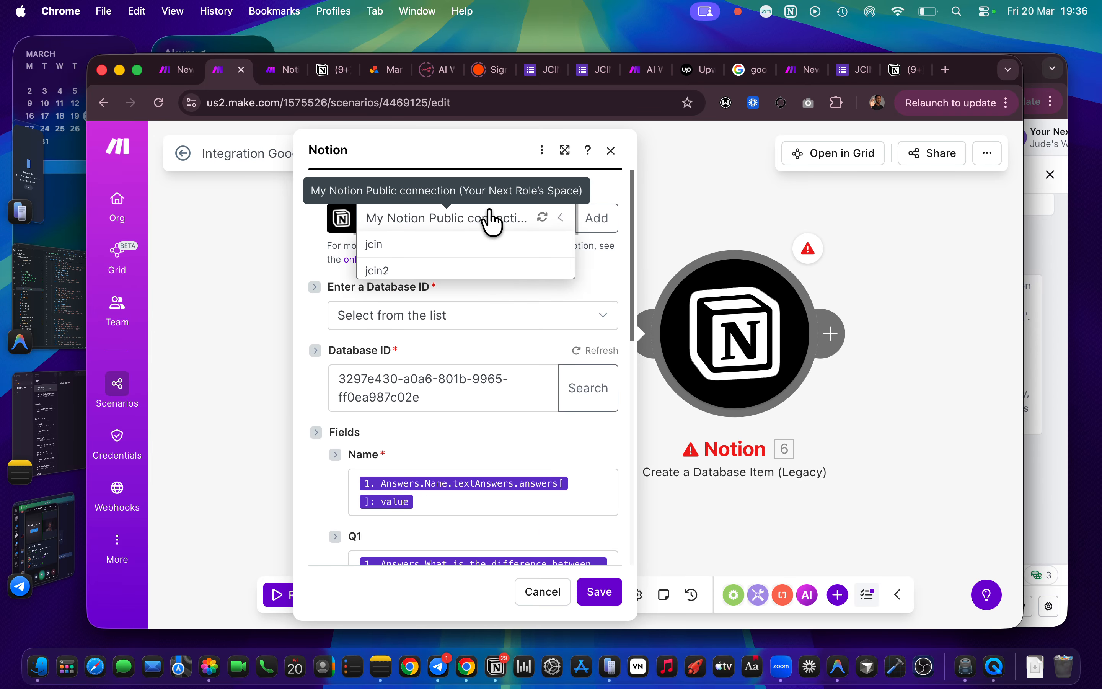
left_click(418, 269)
left_click(605, 590)
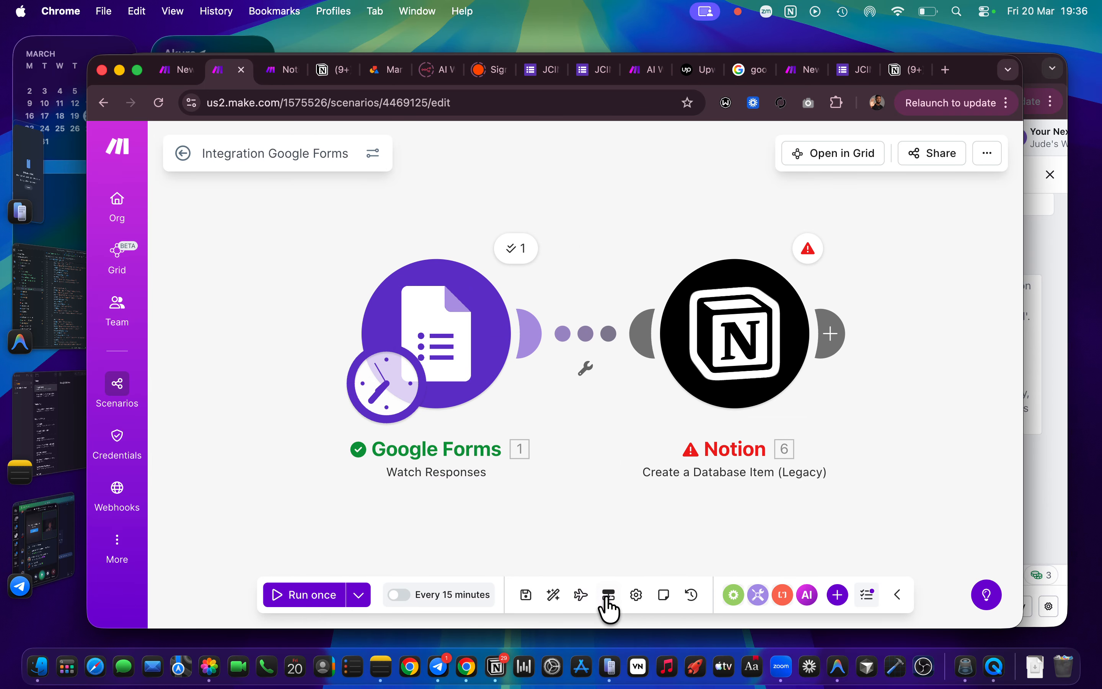
Step: Invalidate the Google Forms module's Form ID by deleting its first character, 1, and save the module
left_click(470, 349)
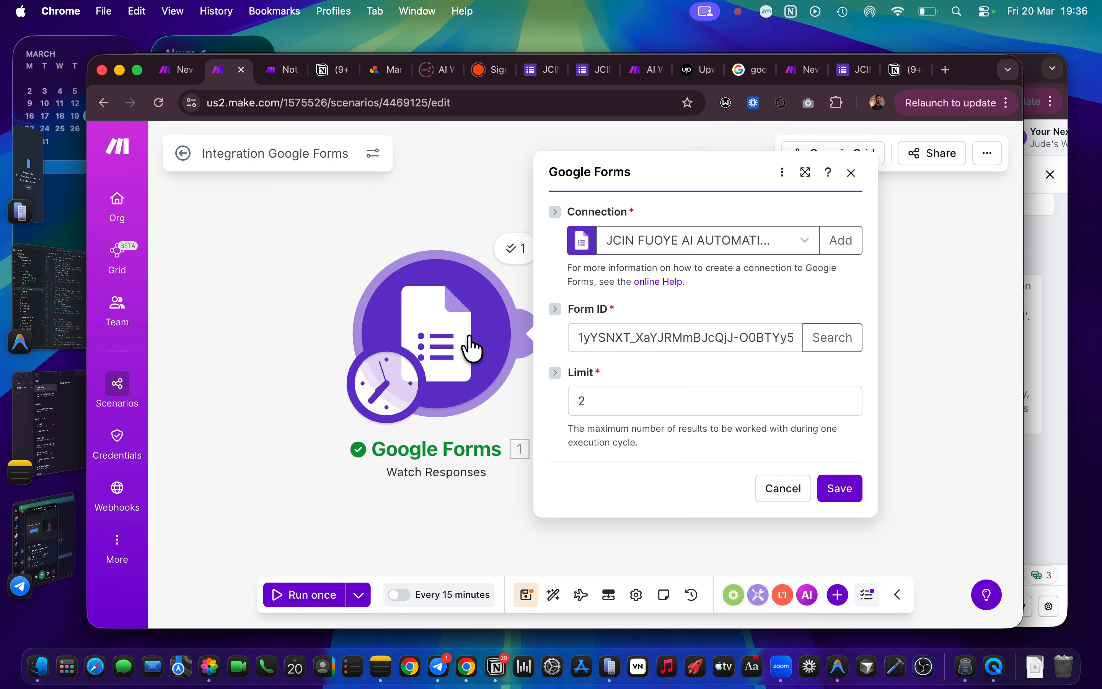
left_click(805, 240)
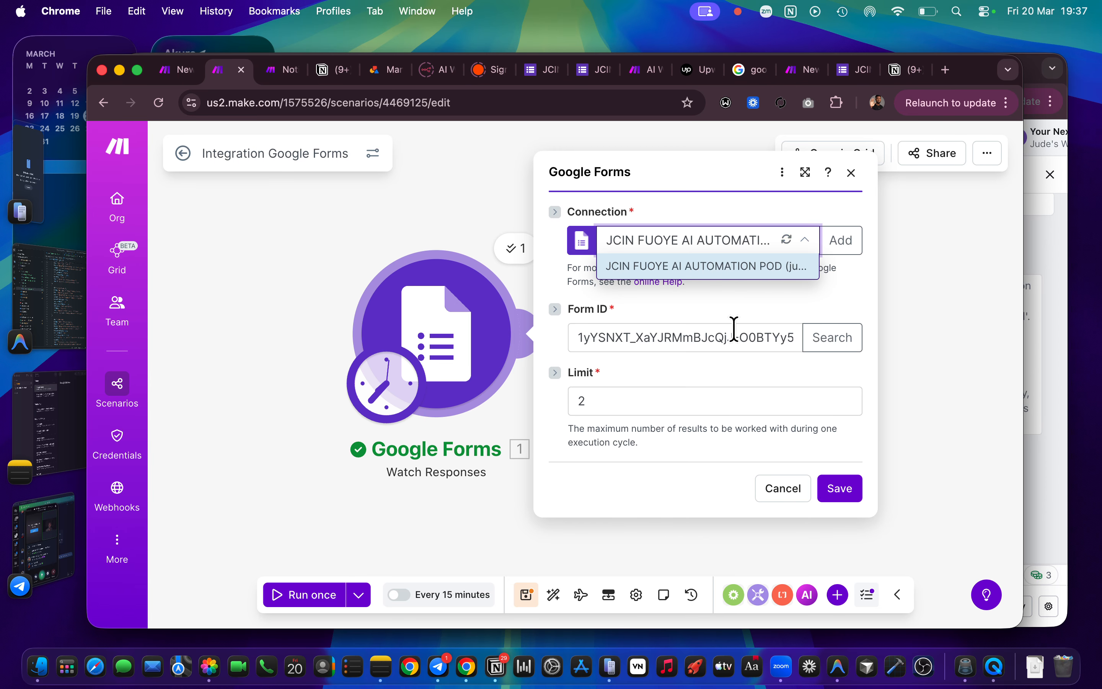
left_click(735, 338)
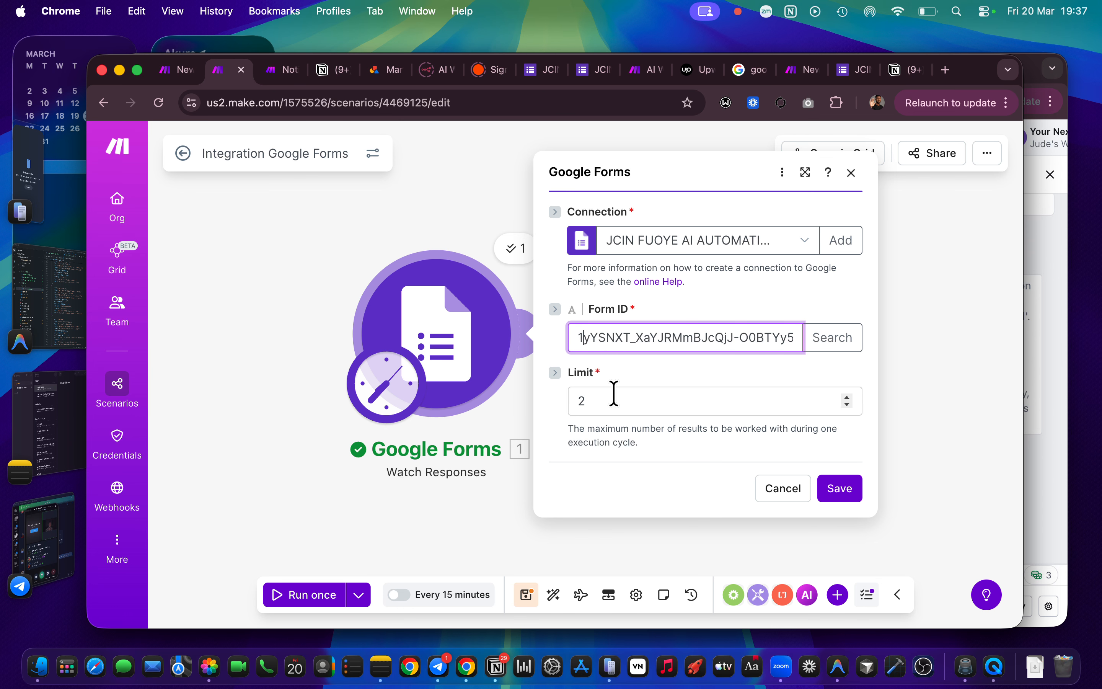
key("BackSpace")
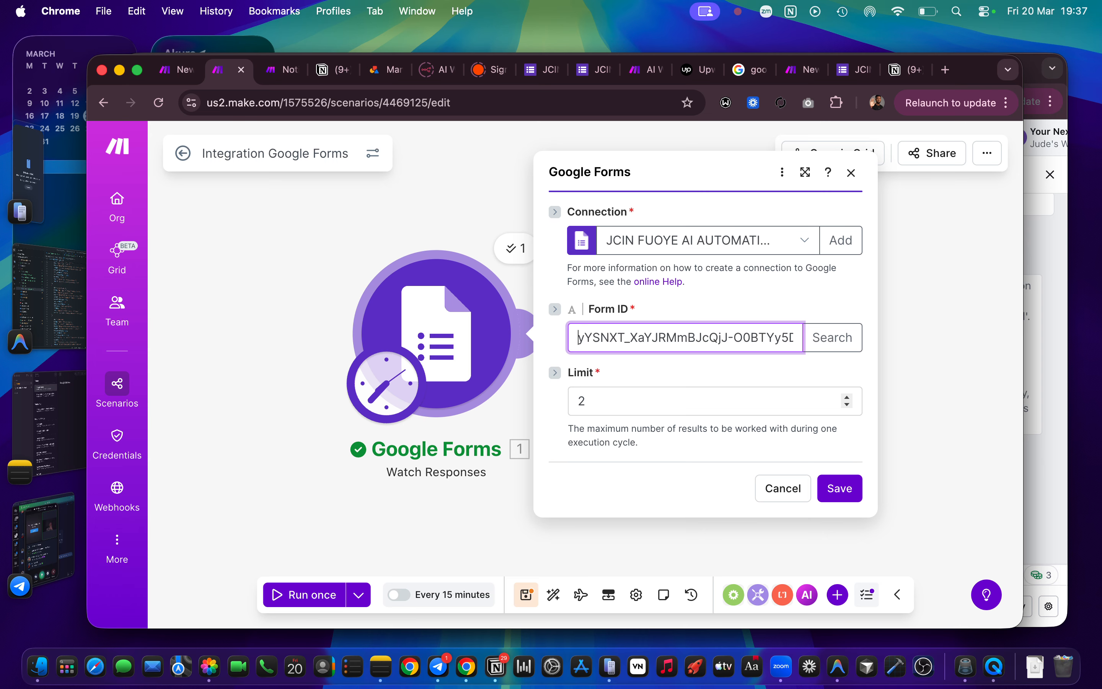
left_click(839, 489)
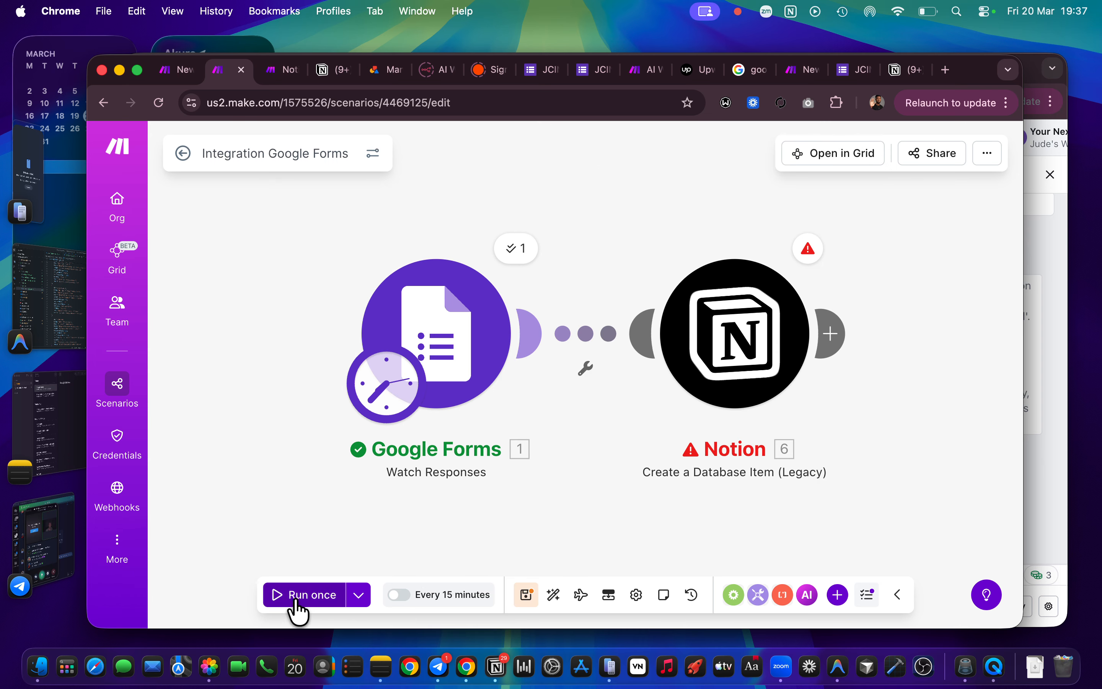
Step: Save the scenario, run it once and review the error details of the Google Forms module
left_click(524, 602)
left_click(311, 602)
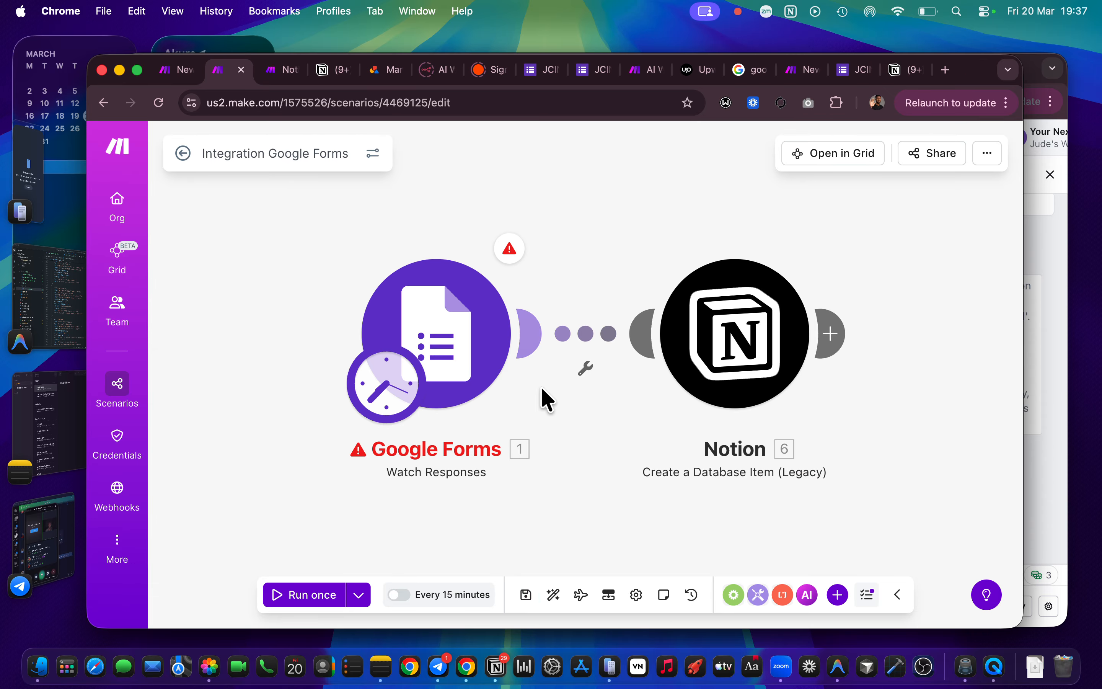
left_click(511, 251)
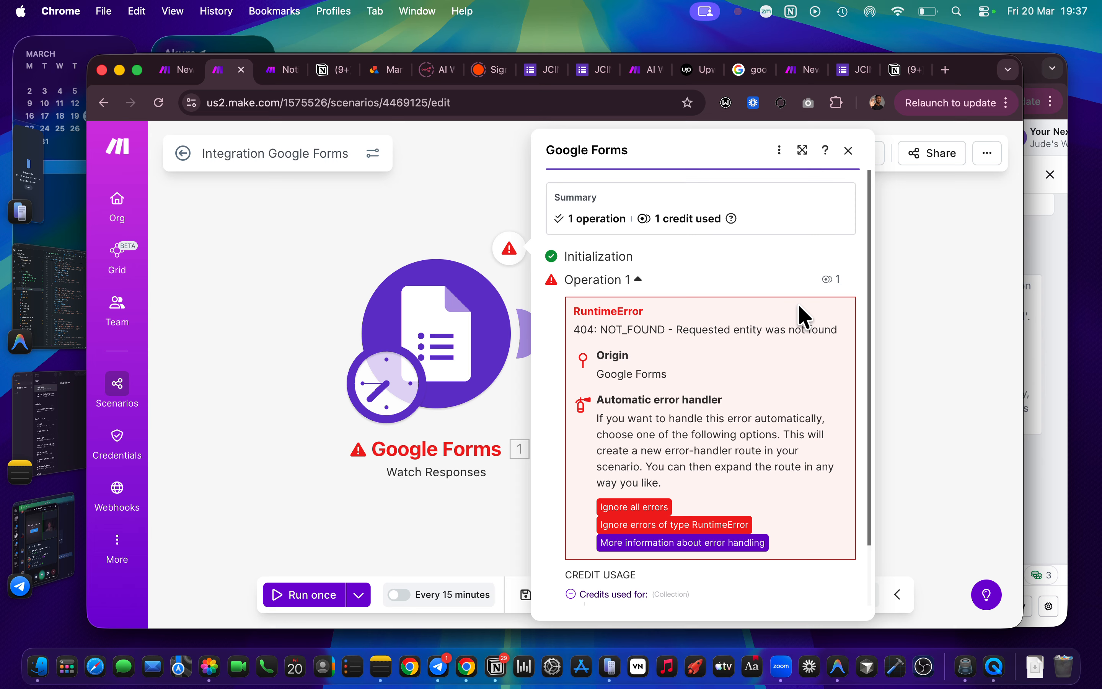
scroll(709, 359, "down", 2)
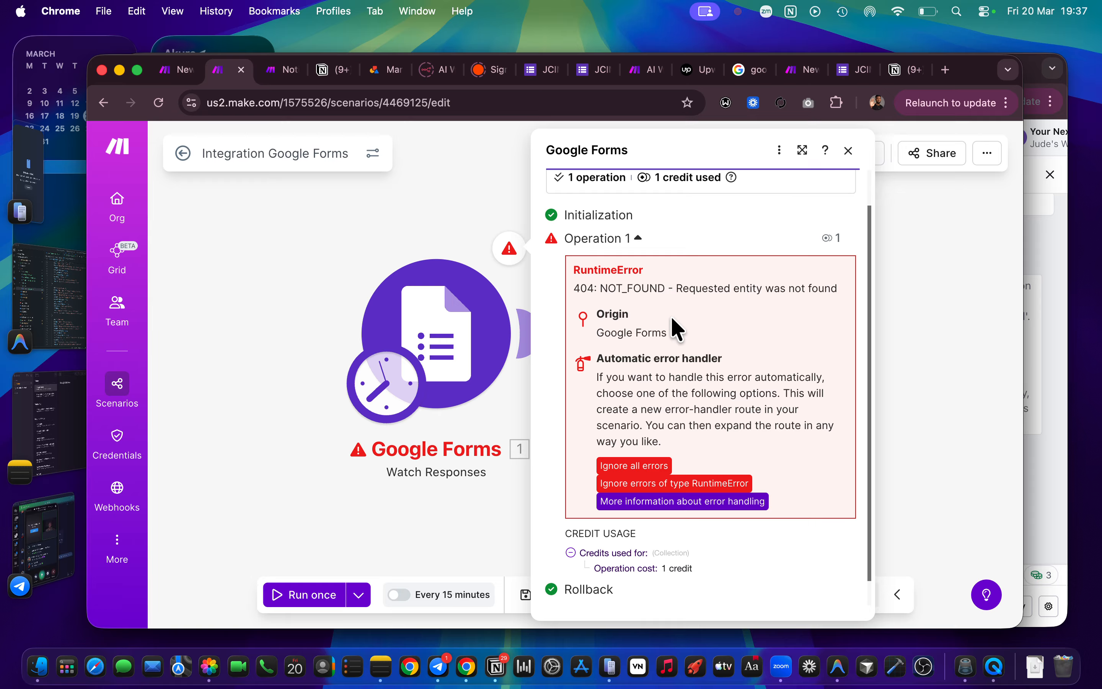
Step: Search for jcin in the Google Forms module, choose JCIN FUOYE AI AUTOMATION as its form, and save the module and scenario
left_click(474, 342)
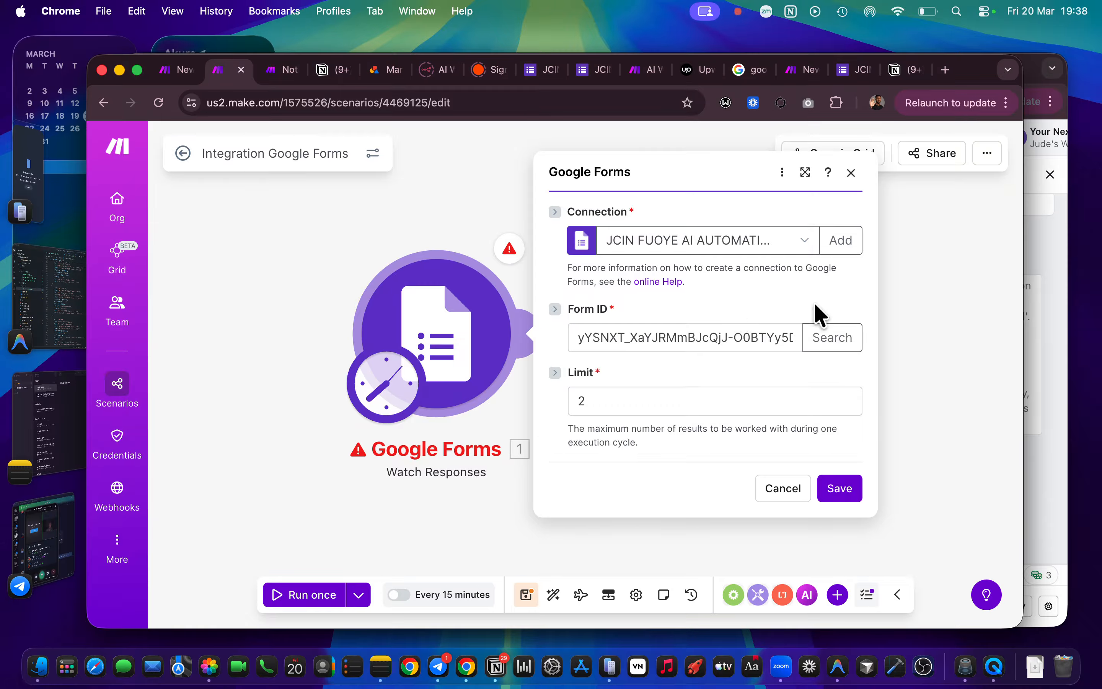
left_click(824, 343)
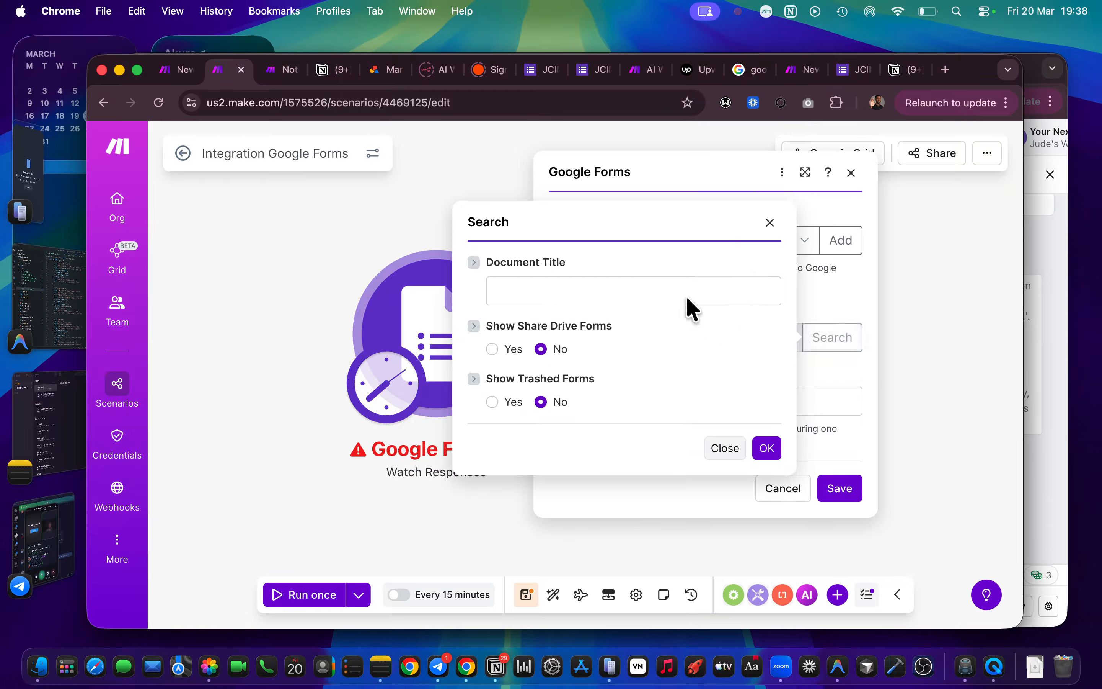
left_click(658, 288)
type("jcin")
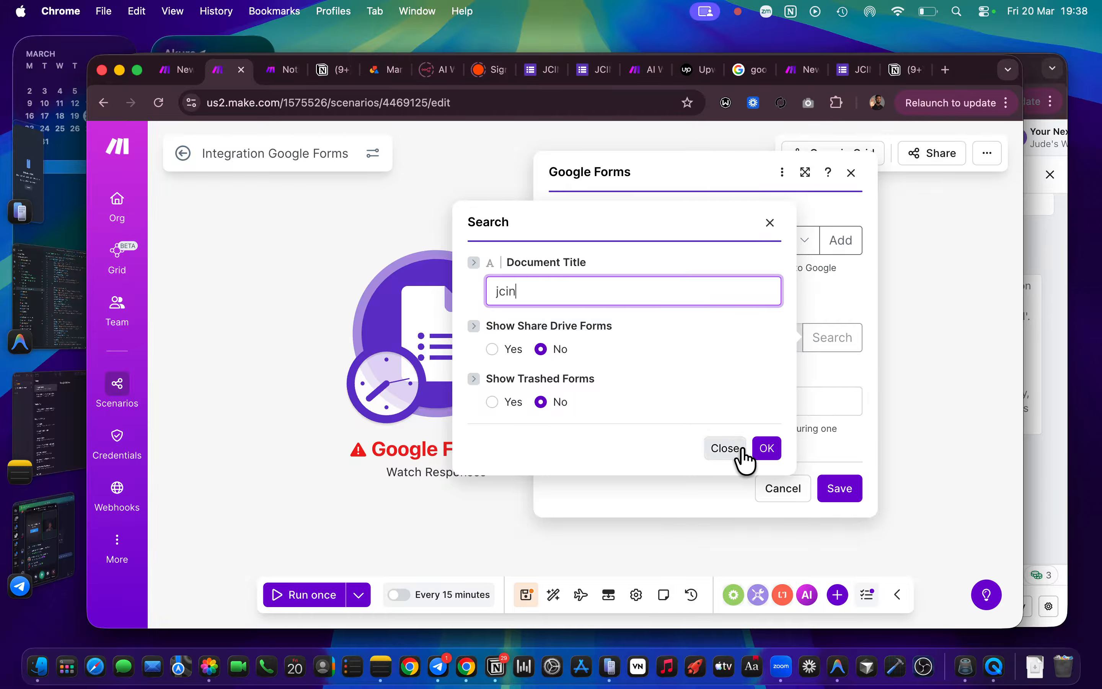
left_click(767, 448)
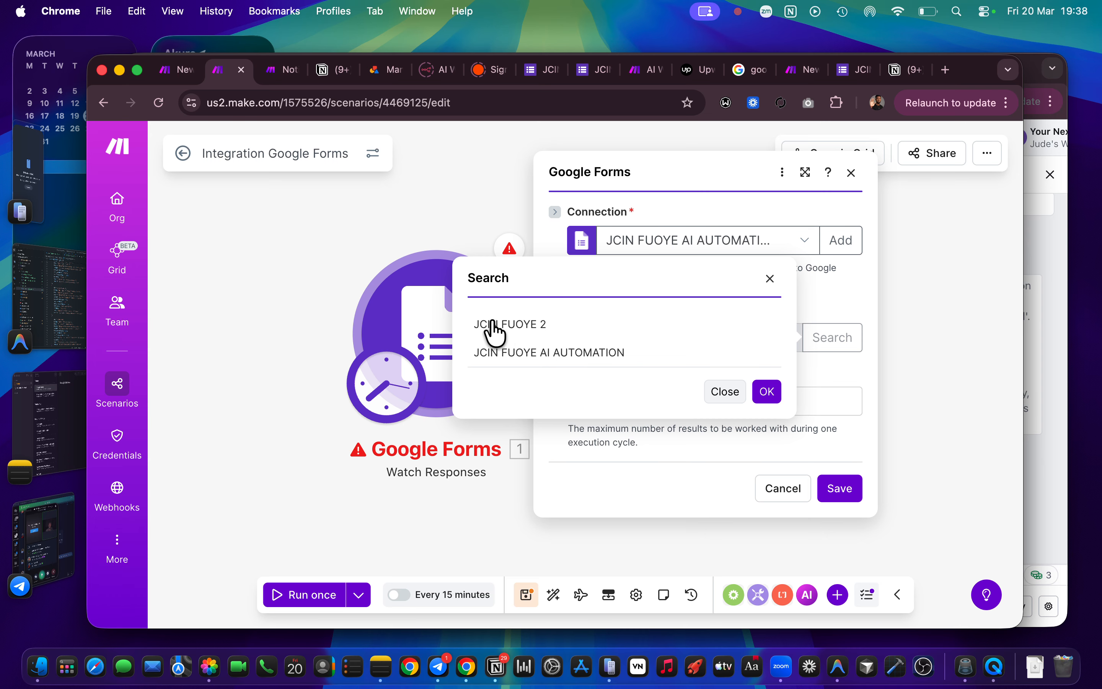
left_click(566, 355)
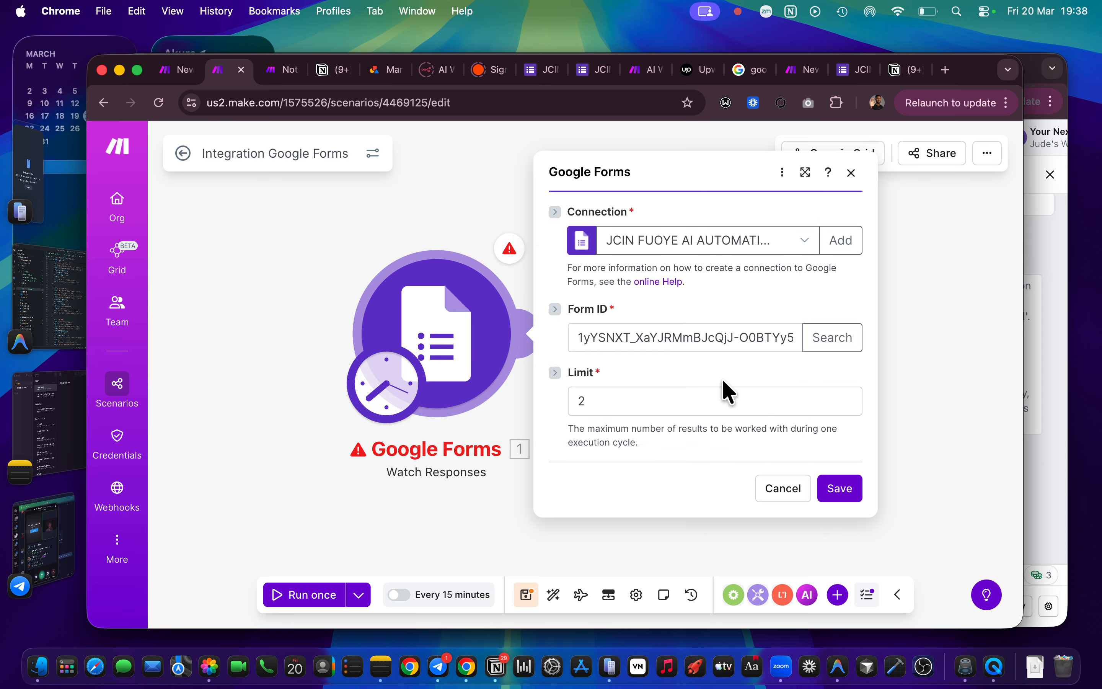
left_click(845, 495)
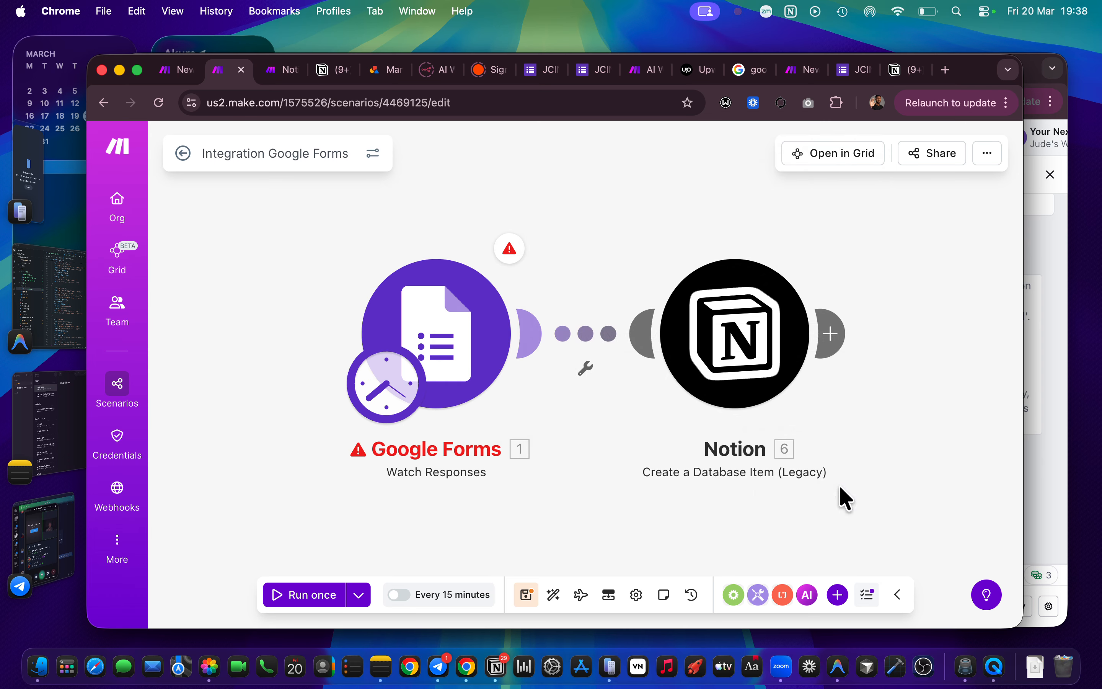
left_click(527, 595)
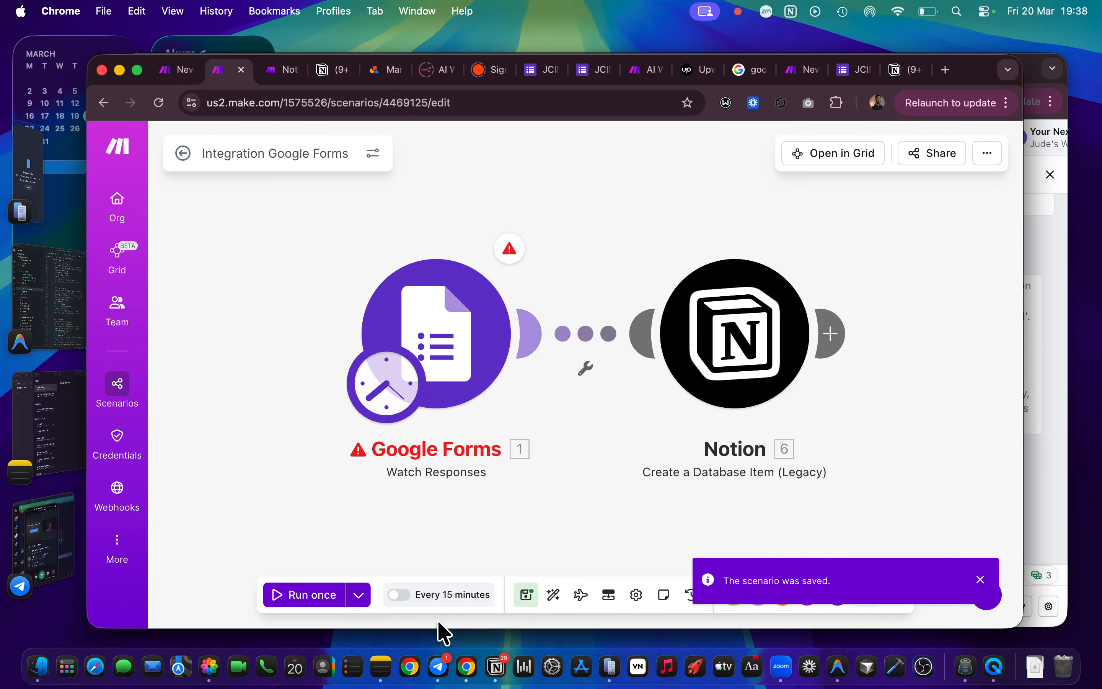
Step: Run the Google Forms to Notion scenario once and inspect the Notion module's execution results
left_click(292, 597)
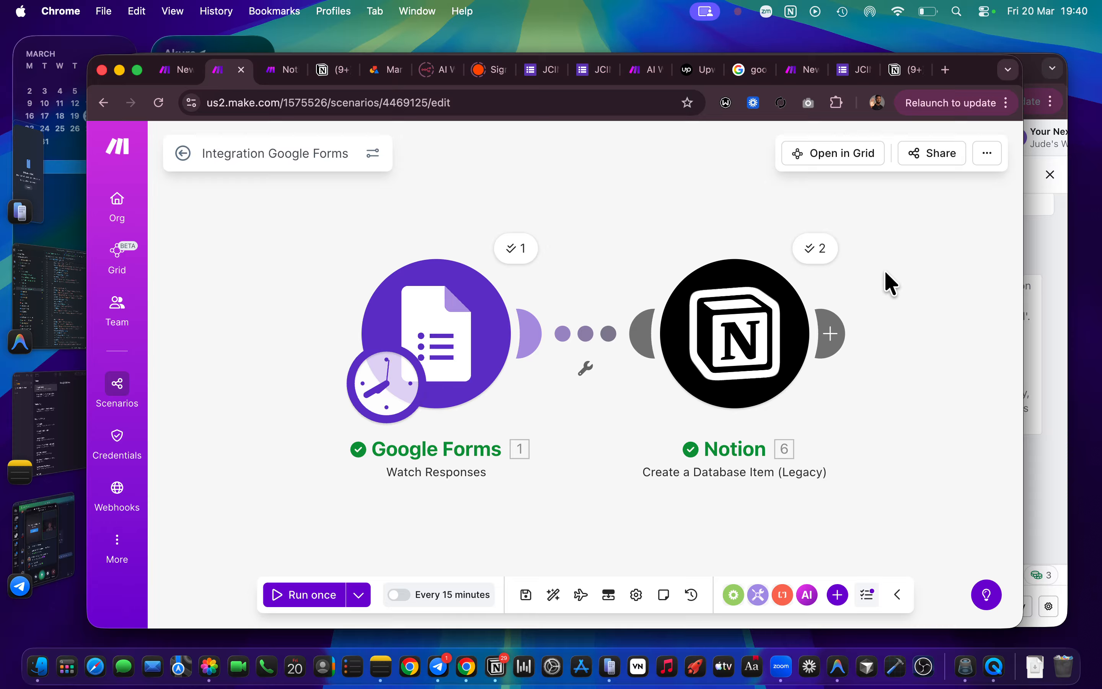
left_click(816, 248)
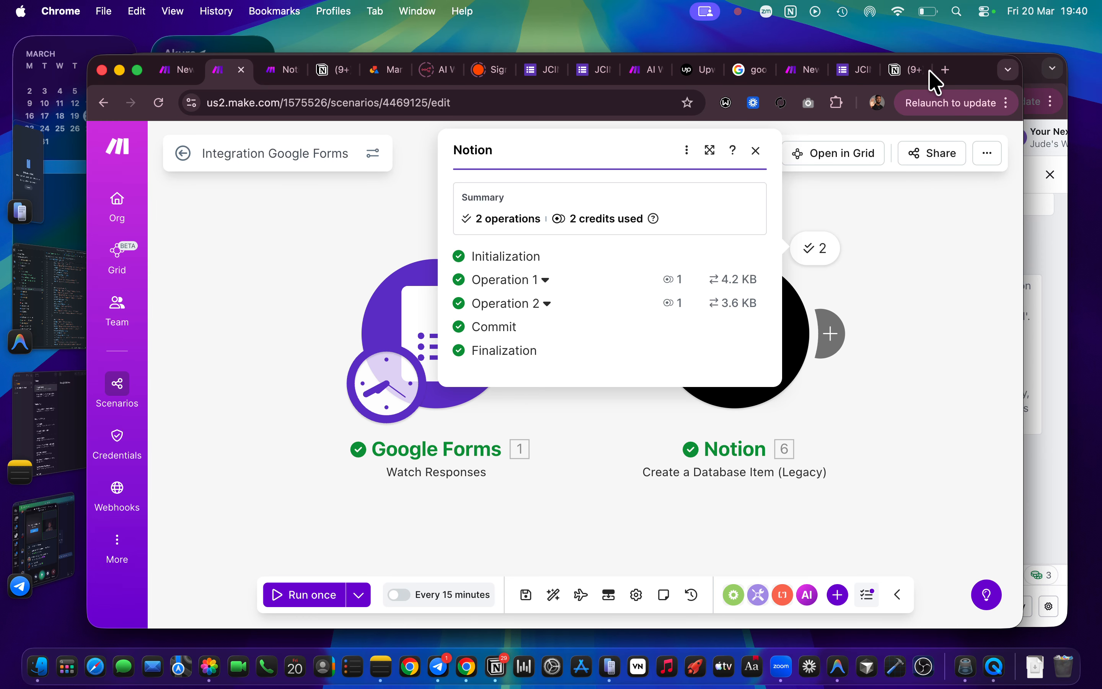
left_click(927, 17)
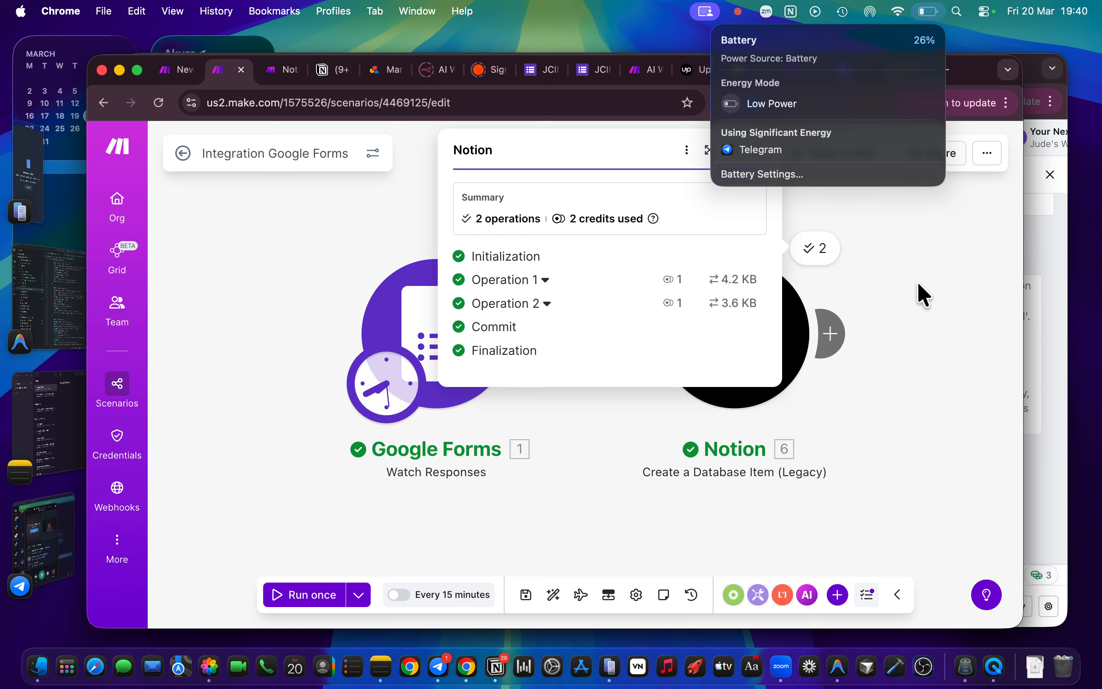
left_click(923, 295)
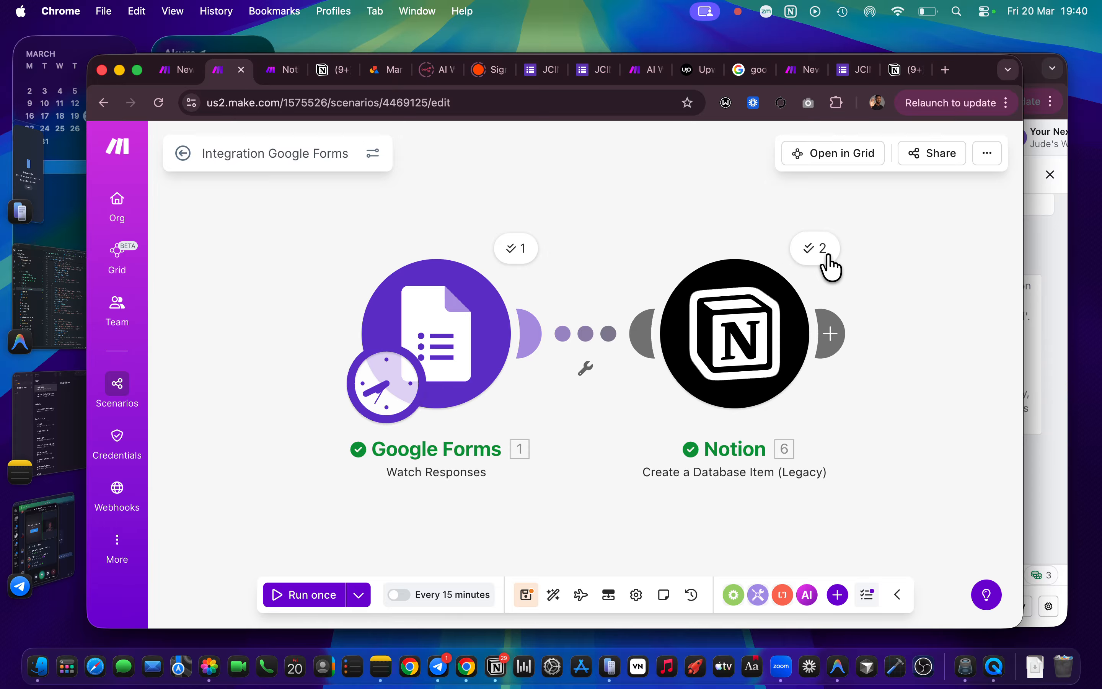
left_click_drag(651, 233, 618, 177)
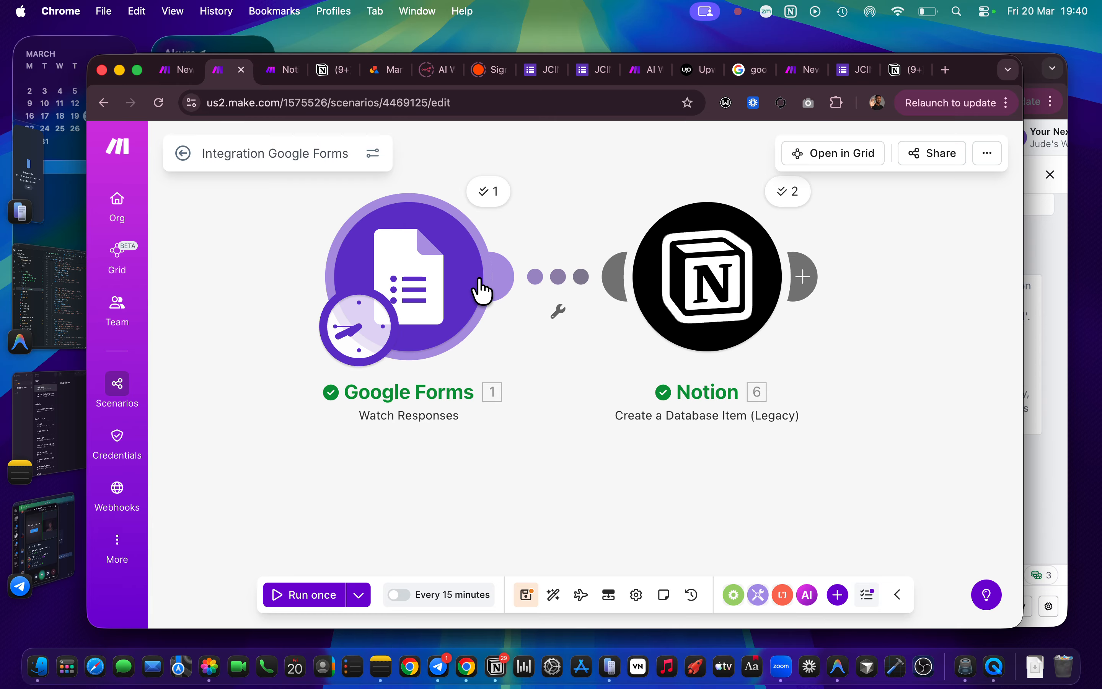
left_click(796, 200)
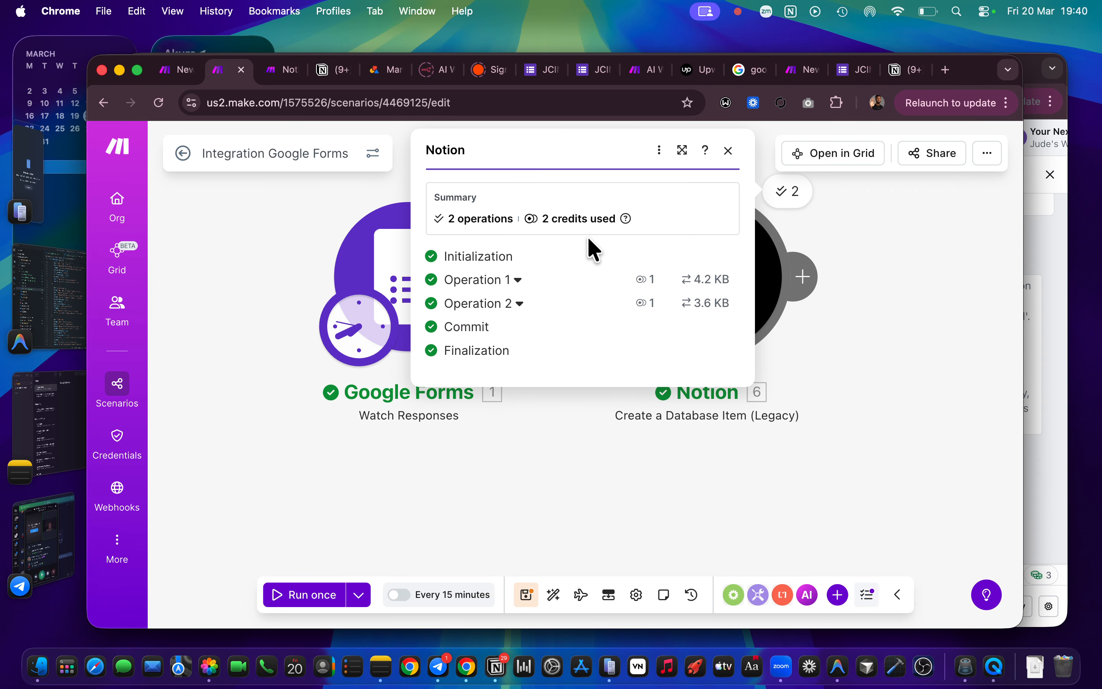
left_click(849, 241)
Step: Switch the Notion module's connection to My Notion Public connection and save the module
left_click(743, 269)
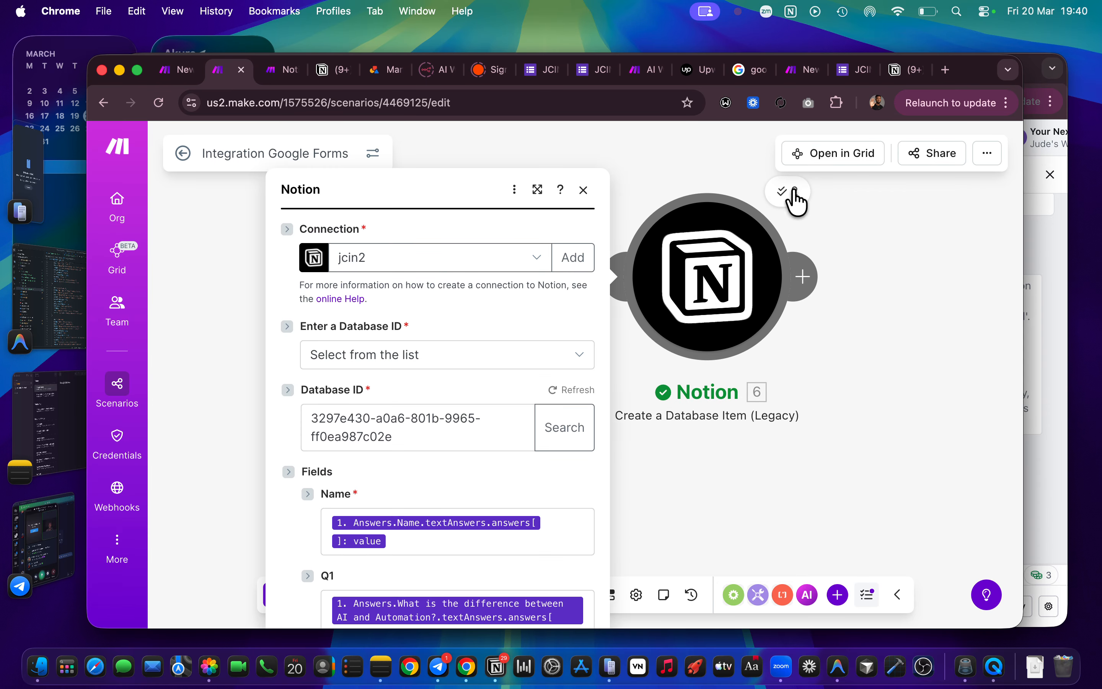
left_click(528, 221)
left_click(426, 299)
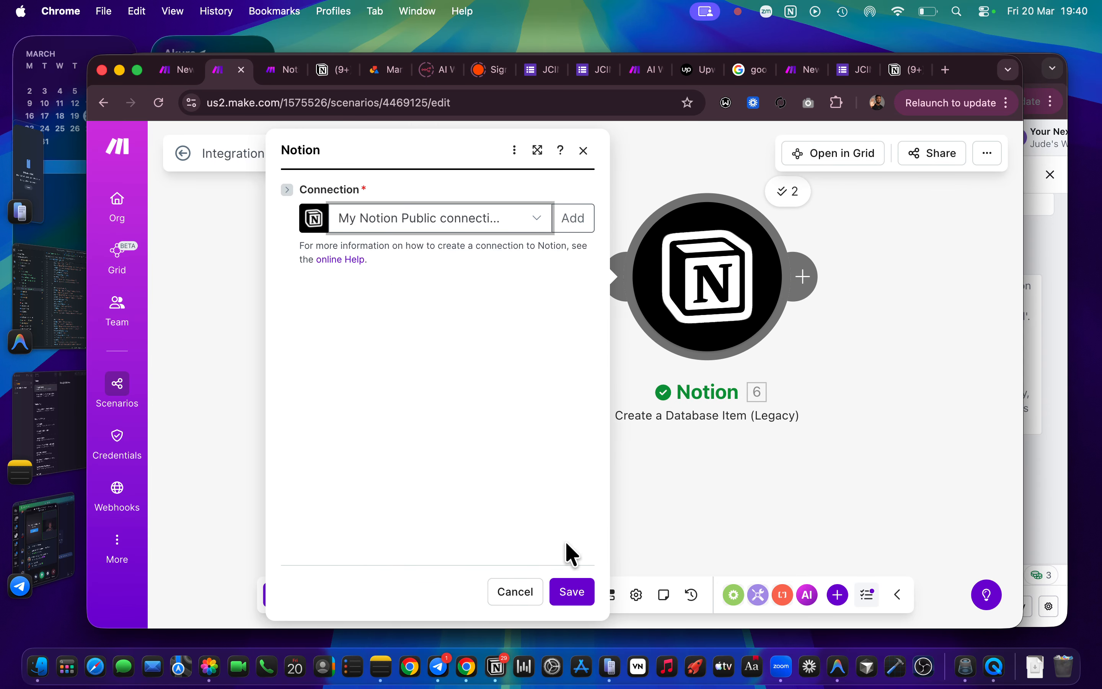
left_click(567, 592)
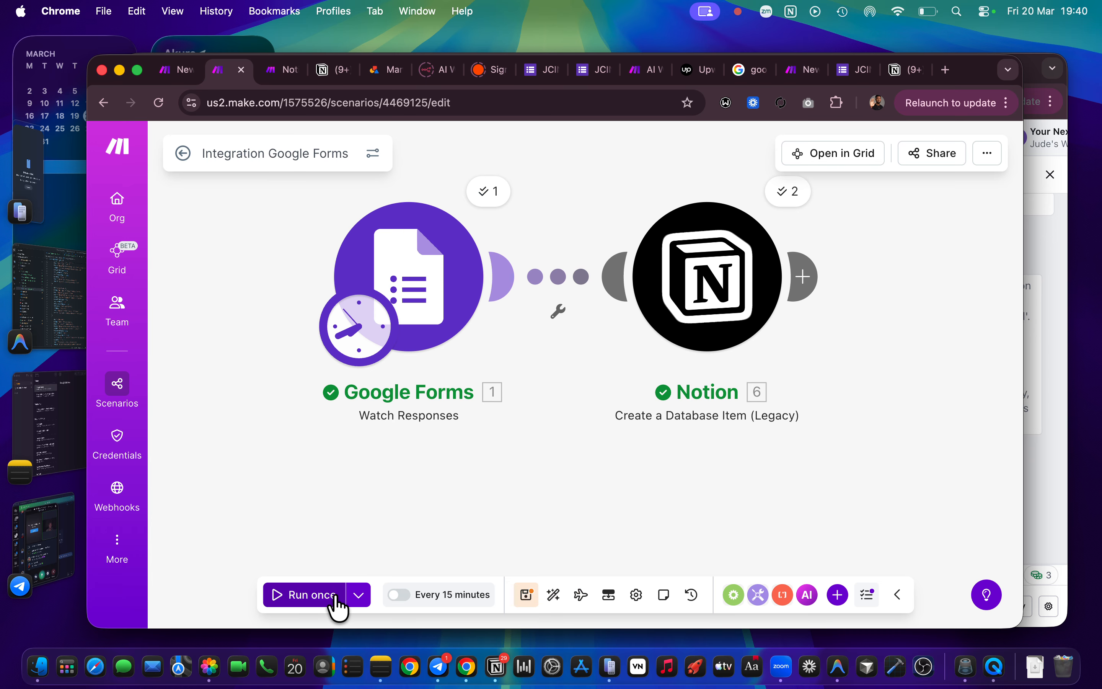
Step: Run the scenario once with the changed connection and examine the Notion module's error details
left_click(322, 599)
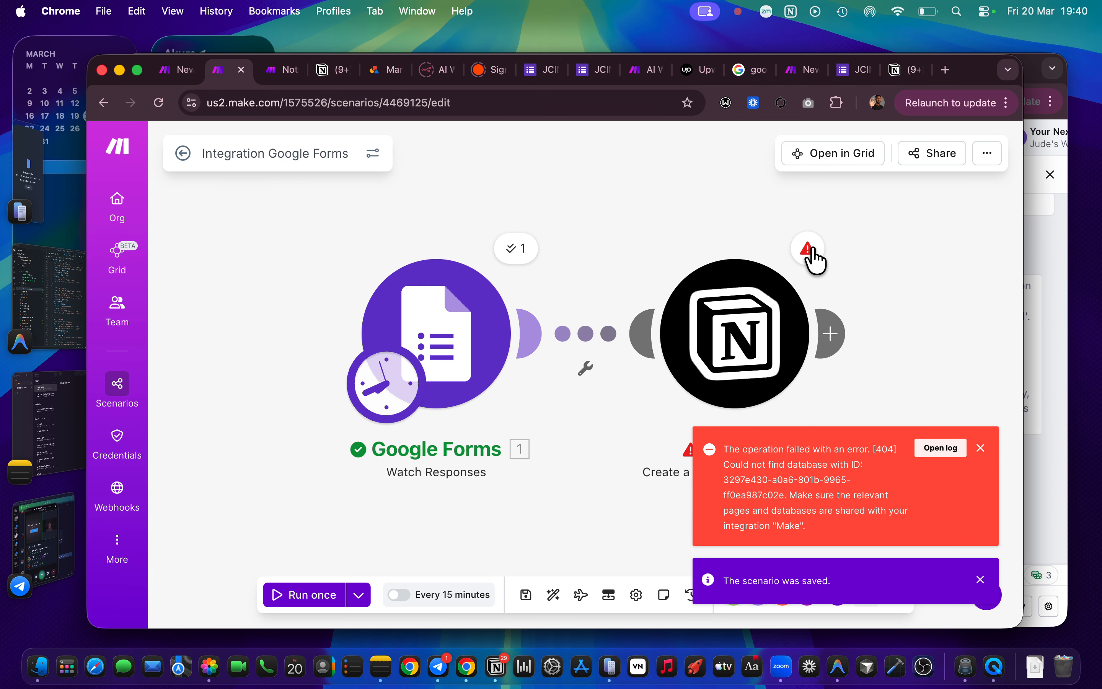
left_click(810, 251)
scroll(587, 378, "down", 3)
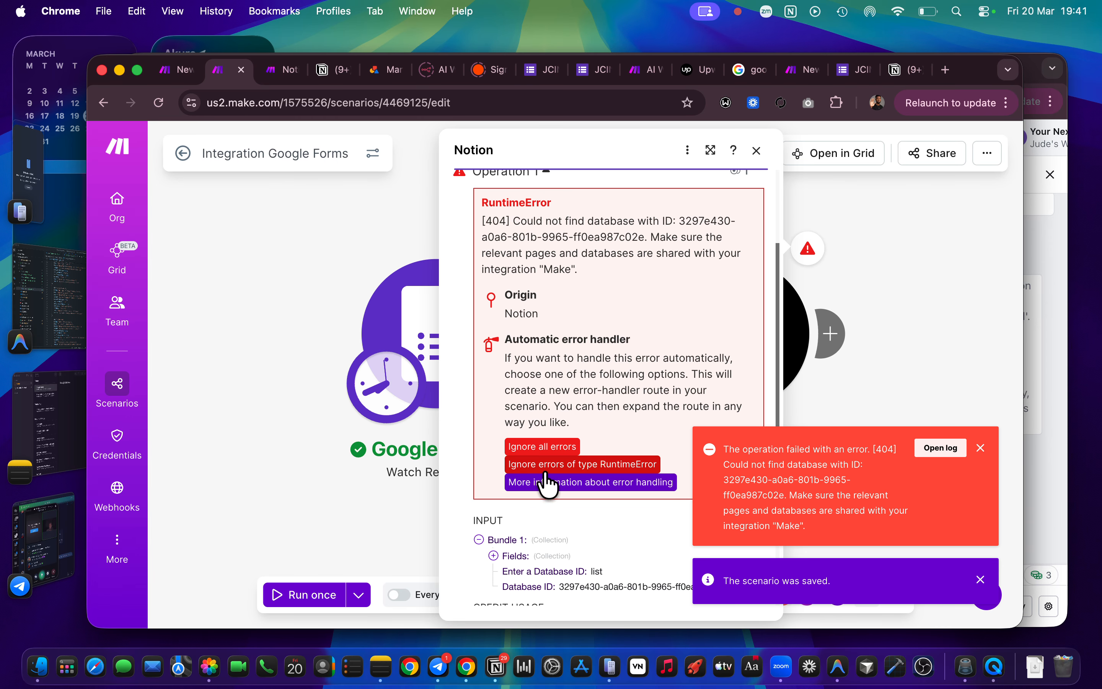
left_click(980, 448)
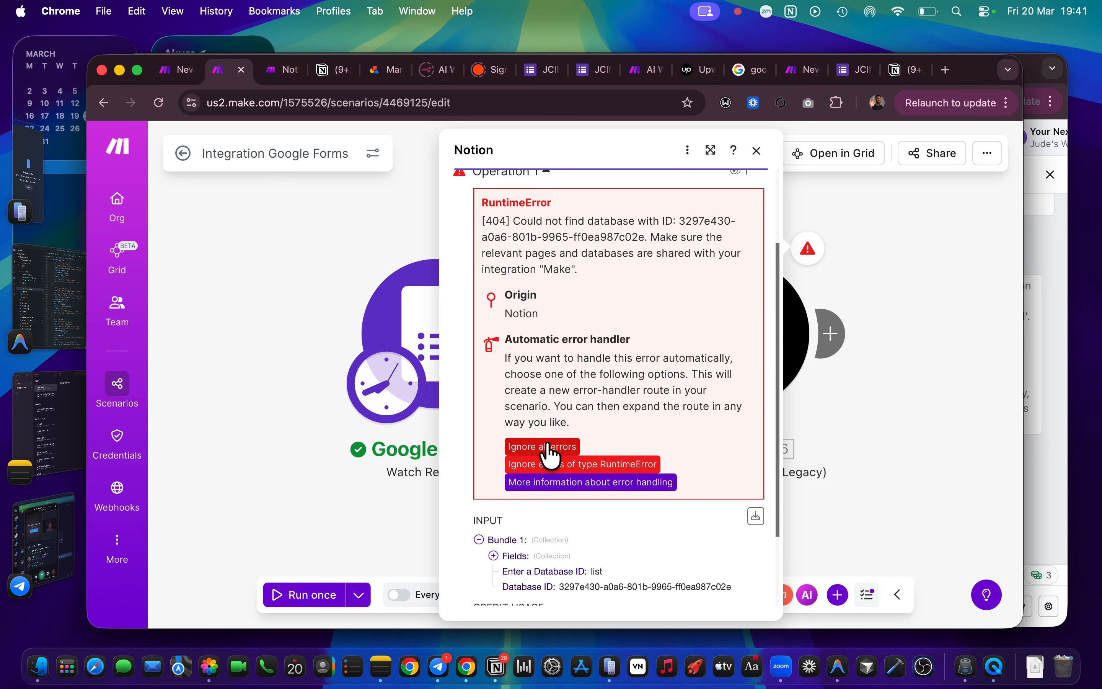
Step: Try a handler that ignores all errors on the Notion module, remove it, and review the error's handling options
left_click(547, 447)
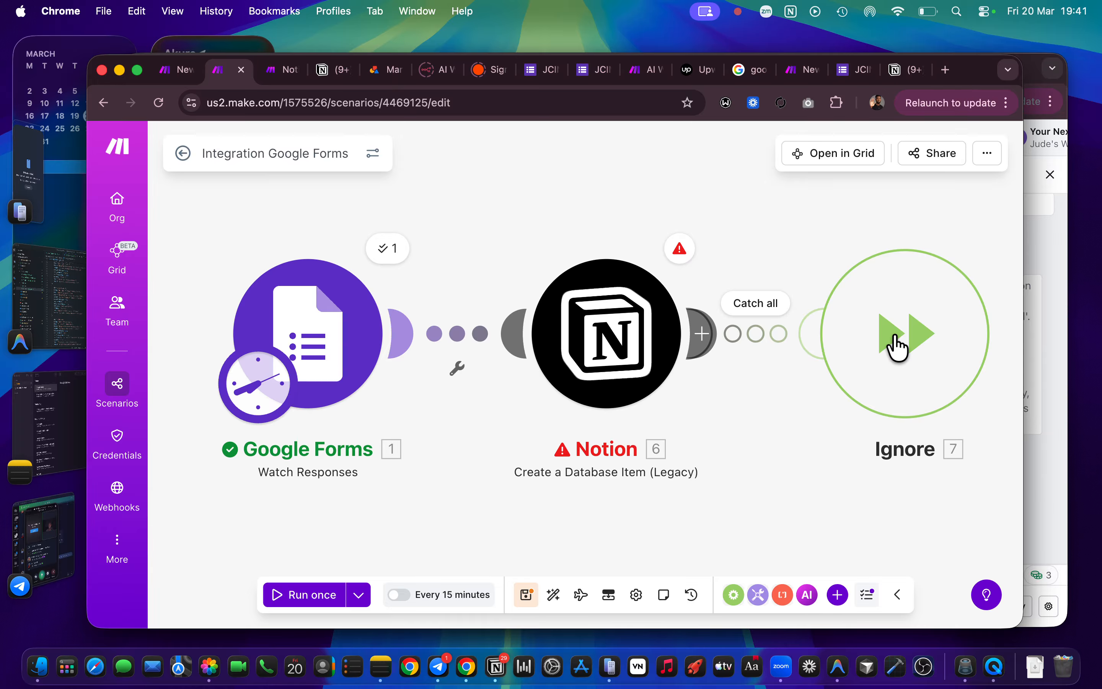
right_click(894, 335)
left_click(932, 454)
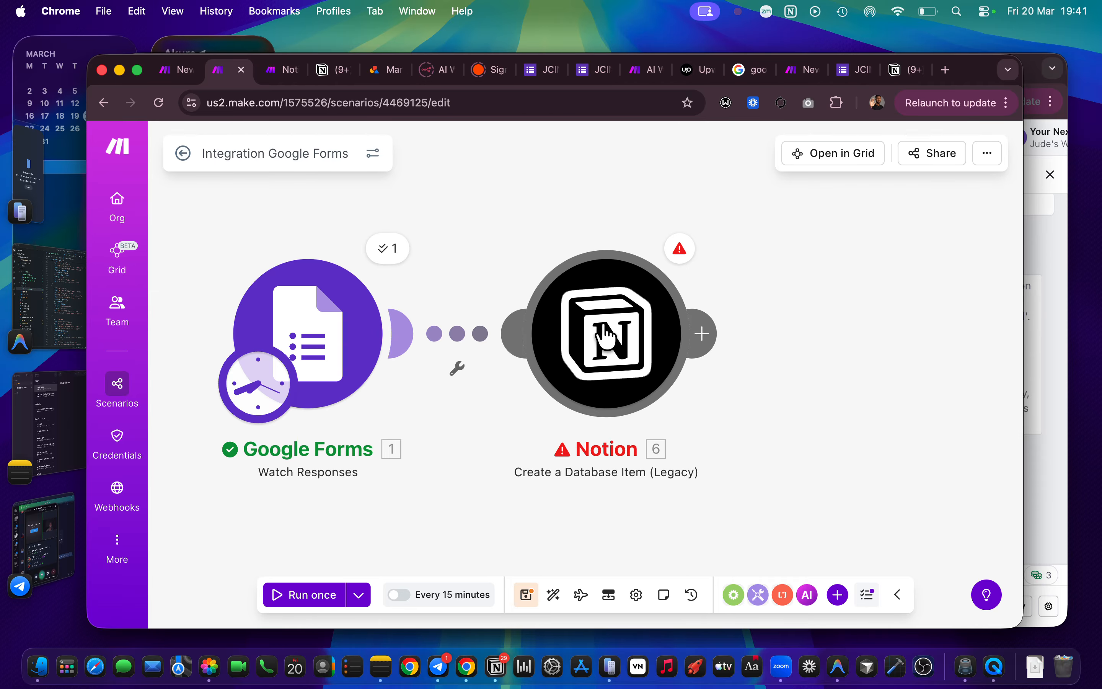
left_click(678, 251)
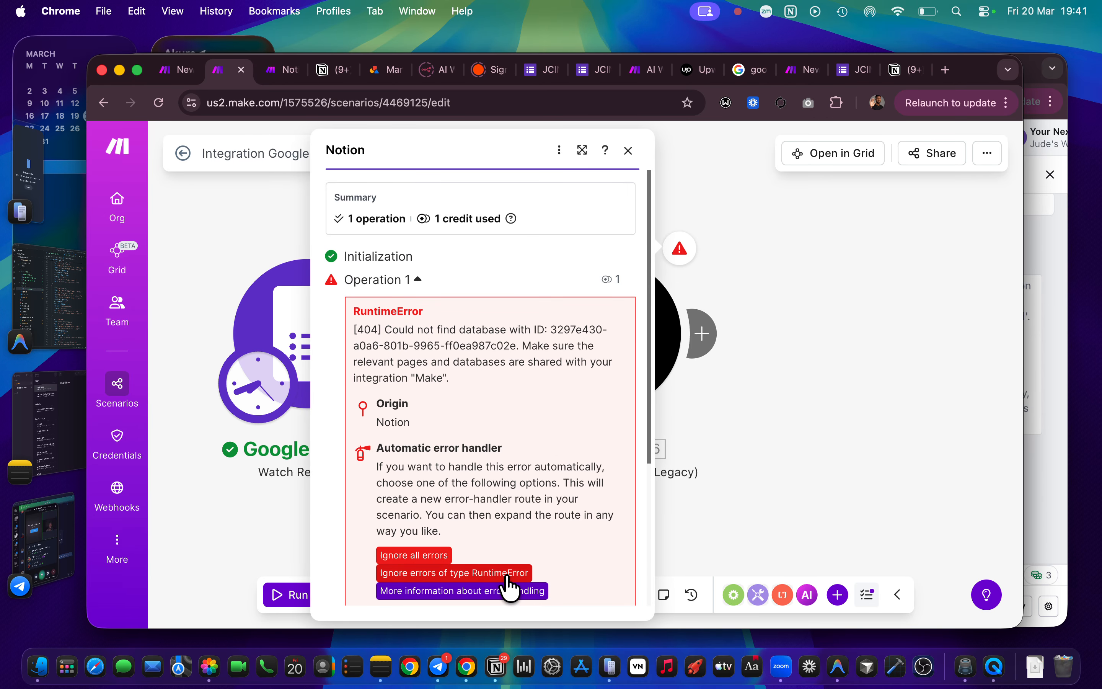
left_click(720, 480)
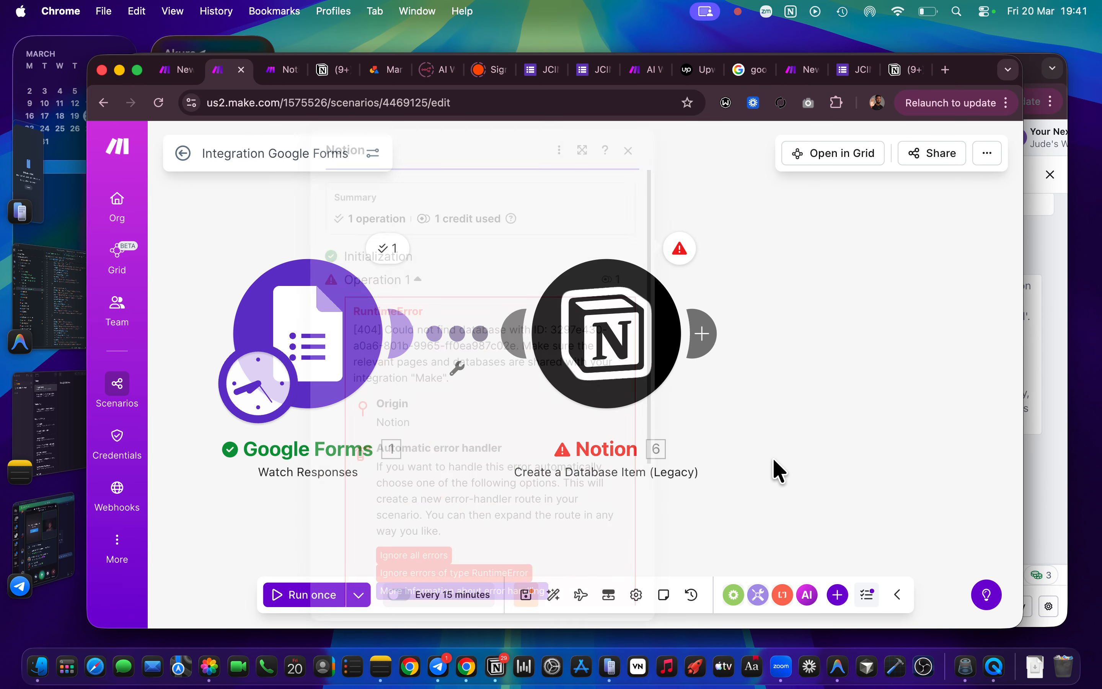
Step: Add a Break error handler to the Notion module and place it directly below that module
right_click(611, 370)
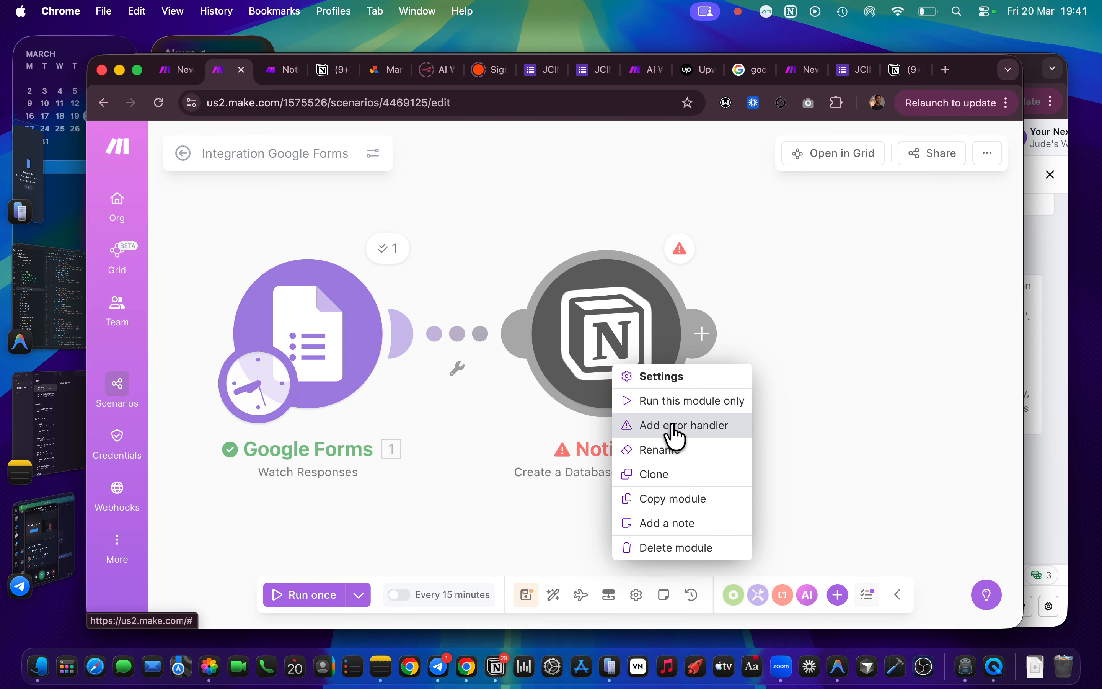
left_click(698, 430)
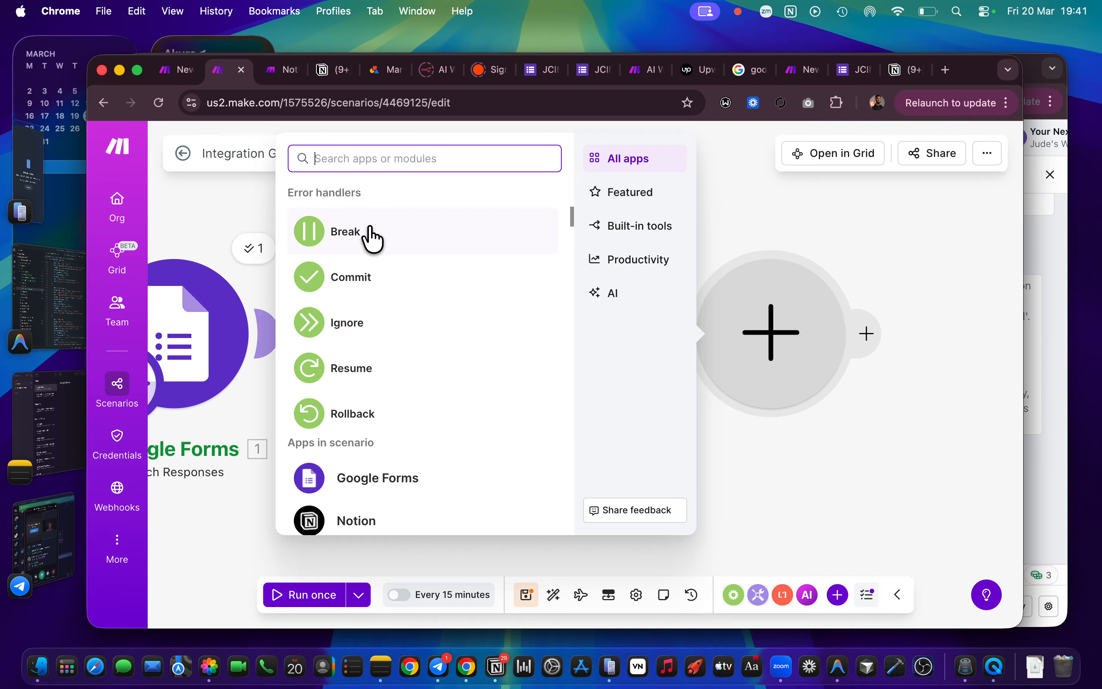
left_click(371, 238)
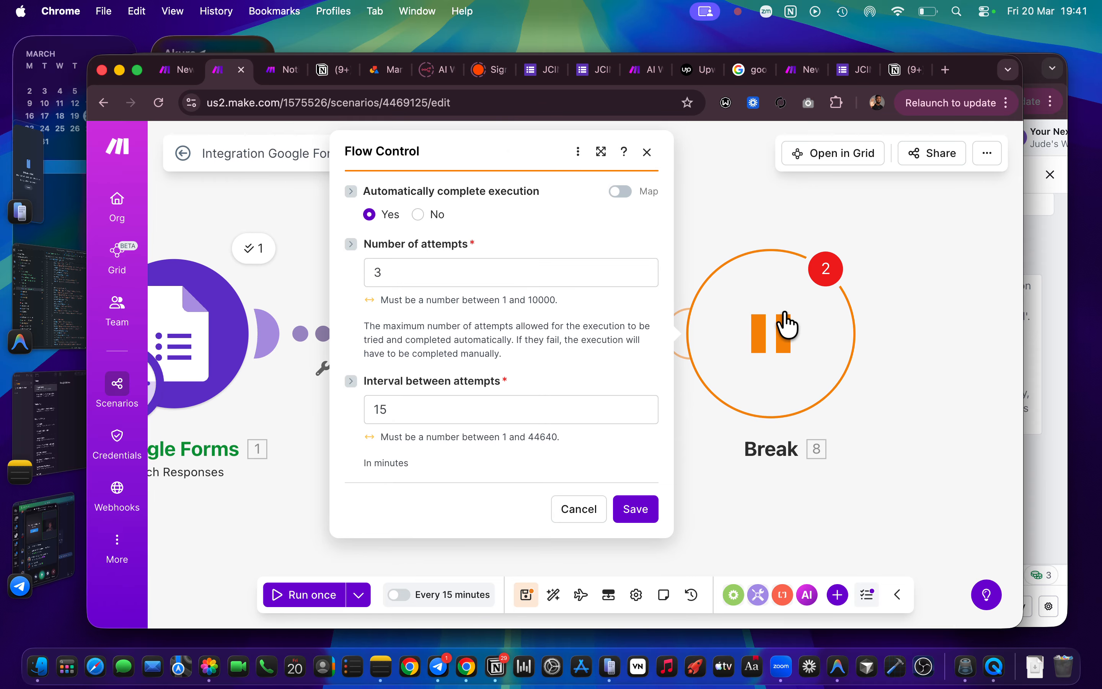
left_click_drag(770, 358, 482, 554)
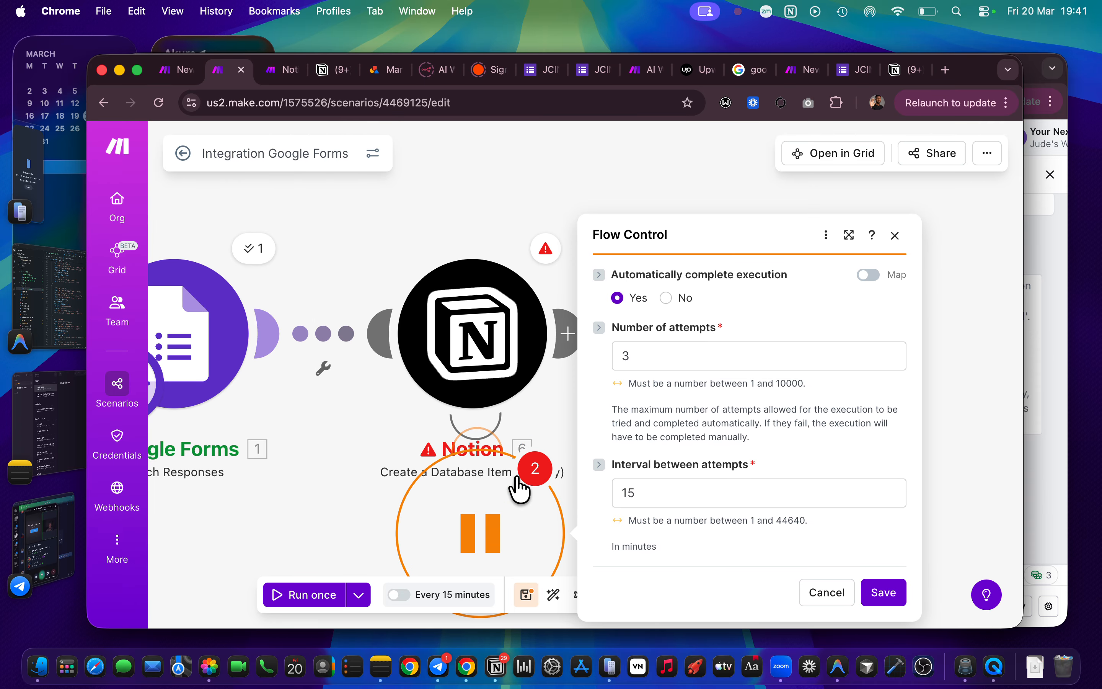
scroll(546, 402, "down", 3)
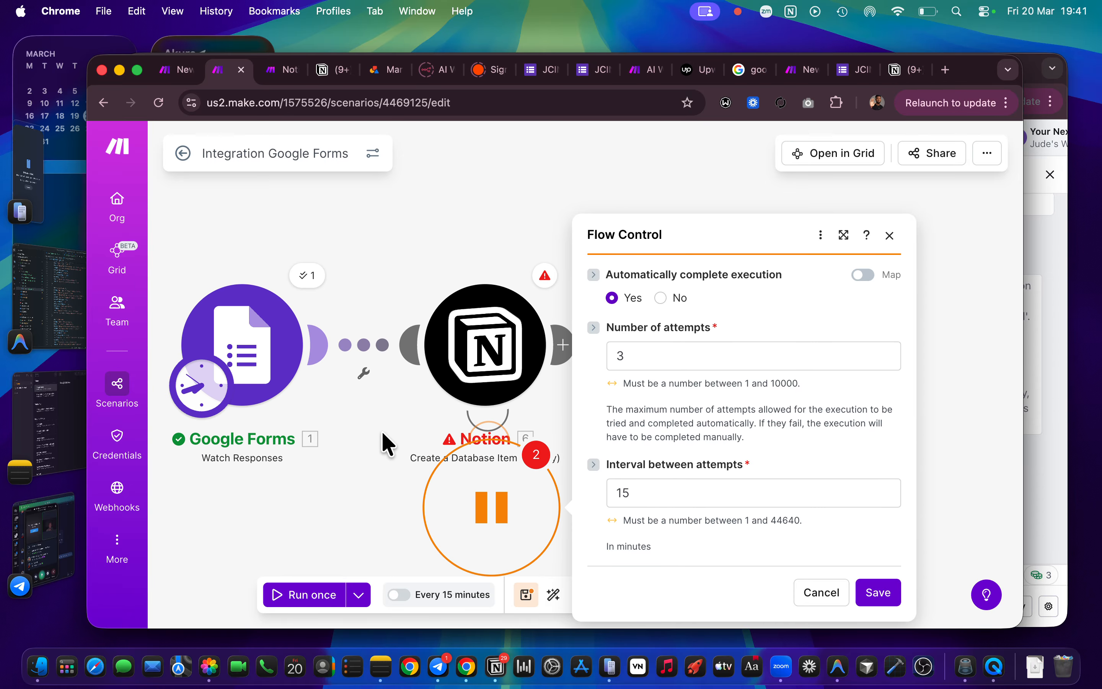
left_click_drag(382, 432, 362, 364)
mouse_move(442, 479)
left_mouse_down()
mouse_move(449, 507)
mouse_move(458, 470)
left_mouse_up()
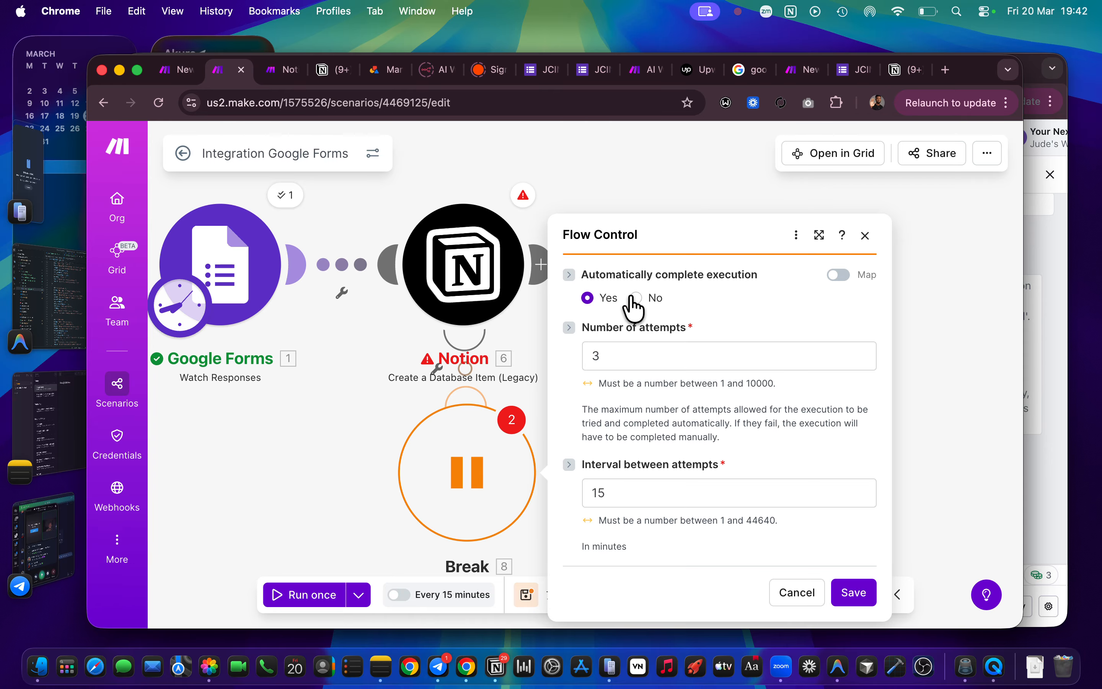
Step: Compare the Yes and No options for automatic completion and examine the Break handler's attempt and interval settings
left_click(637, 299)
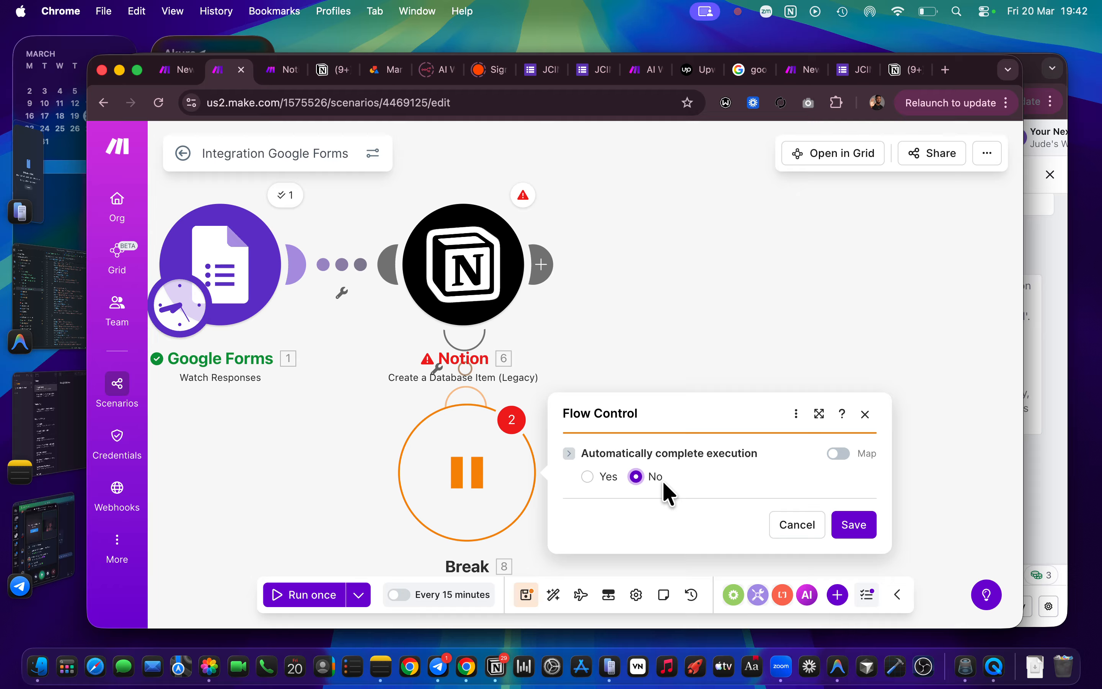
left_click(588, 476)
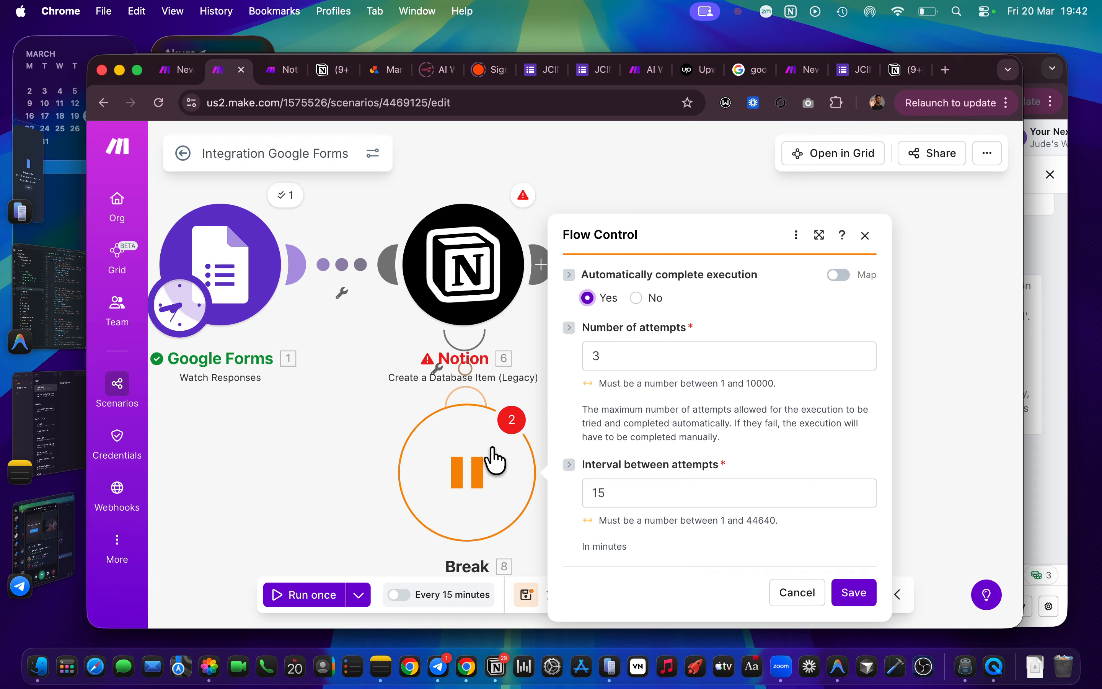
left_click_drag(472, 475, 463, 512)
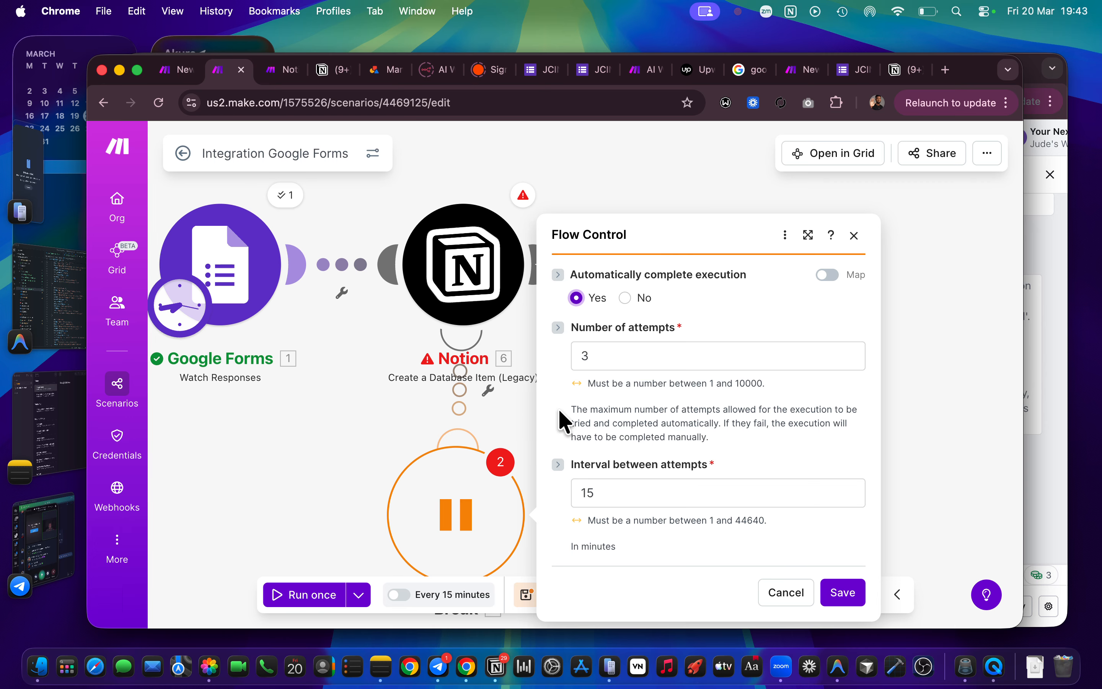
left_click_drag(570, 410, 724, 451)
left_click_drag(567, 513, 642, 562)
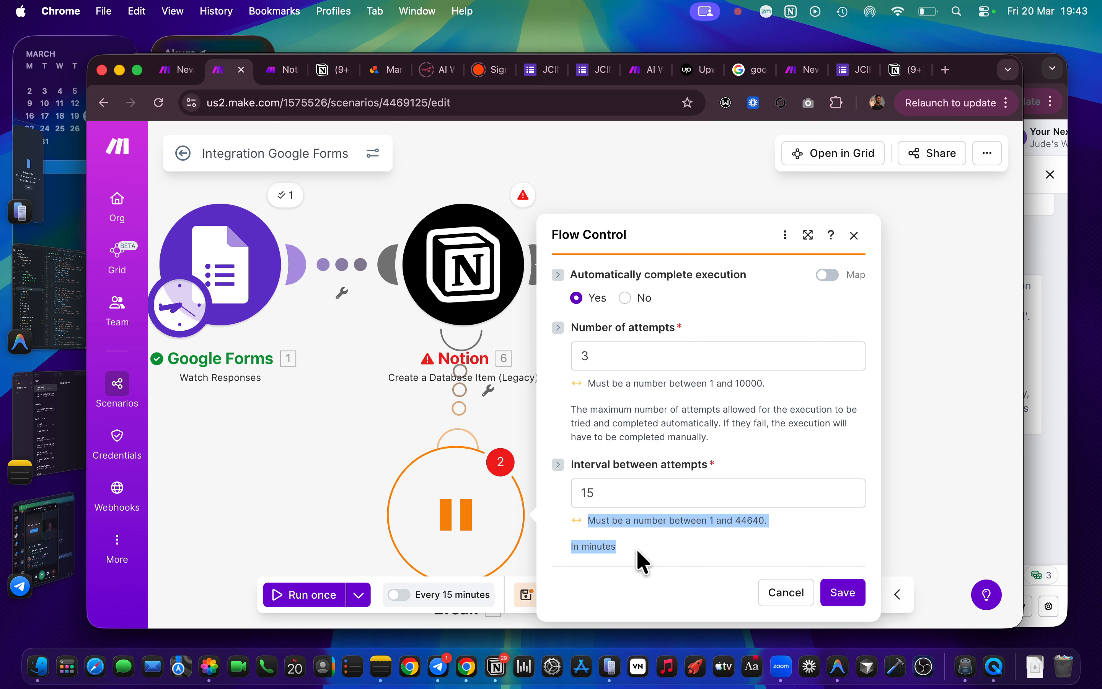
left_click(781, 543)
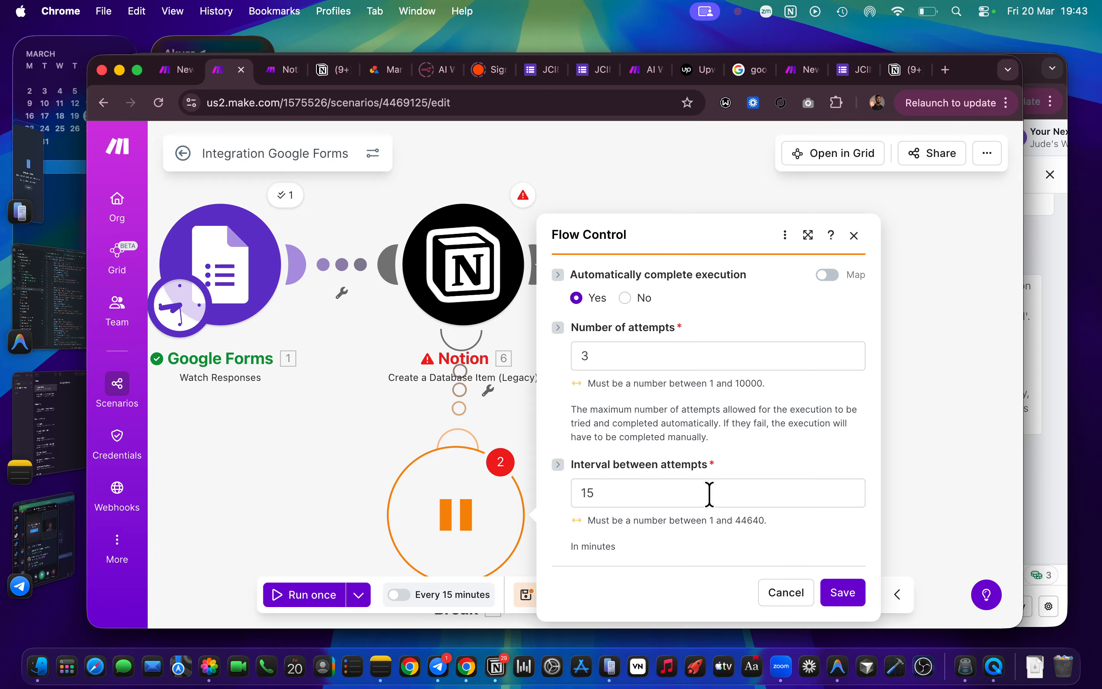
Step: Set the Break handler's interval between attempts to 1 minute and save its settings
left_click(610, 494)
key("BackSpace")
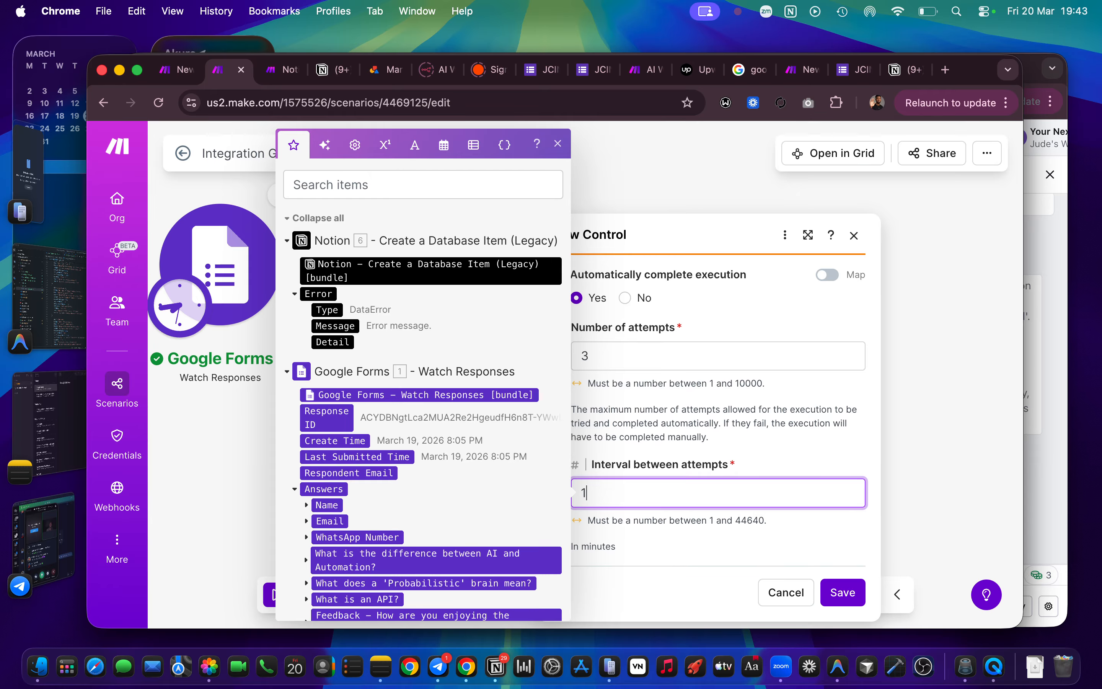
left_click(681, 442)
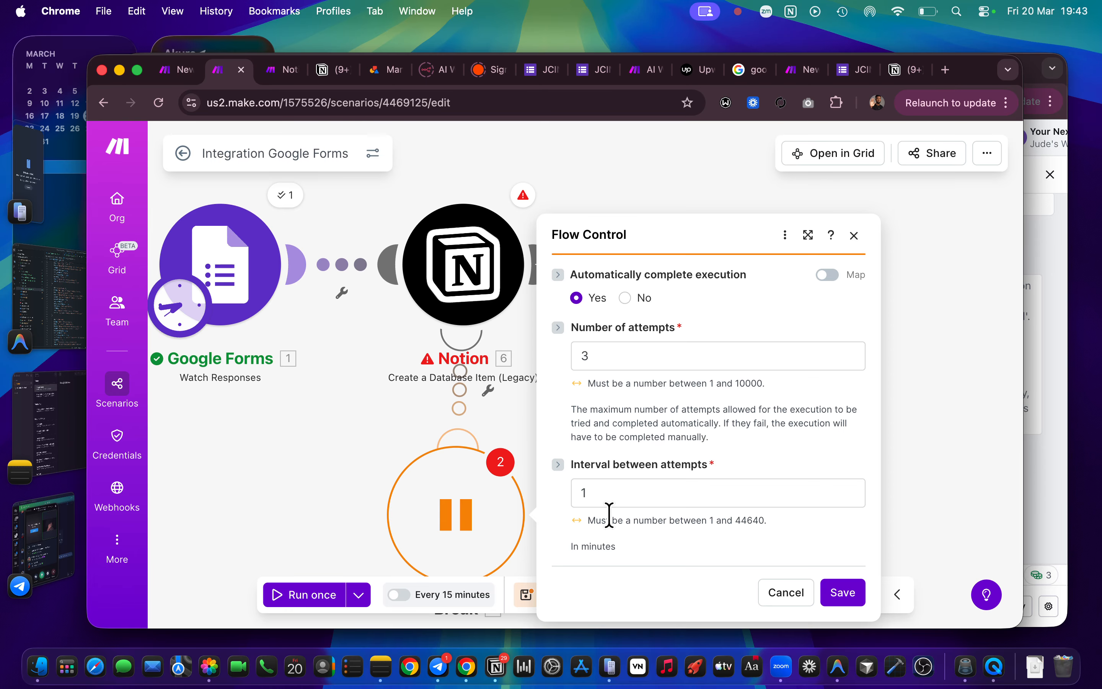
left_click(689, 493)
left_click(839, 589)
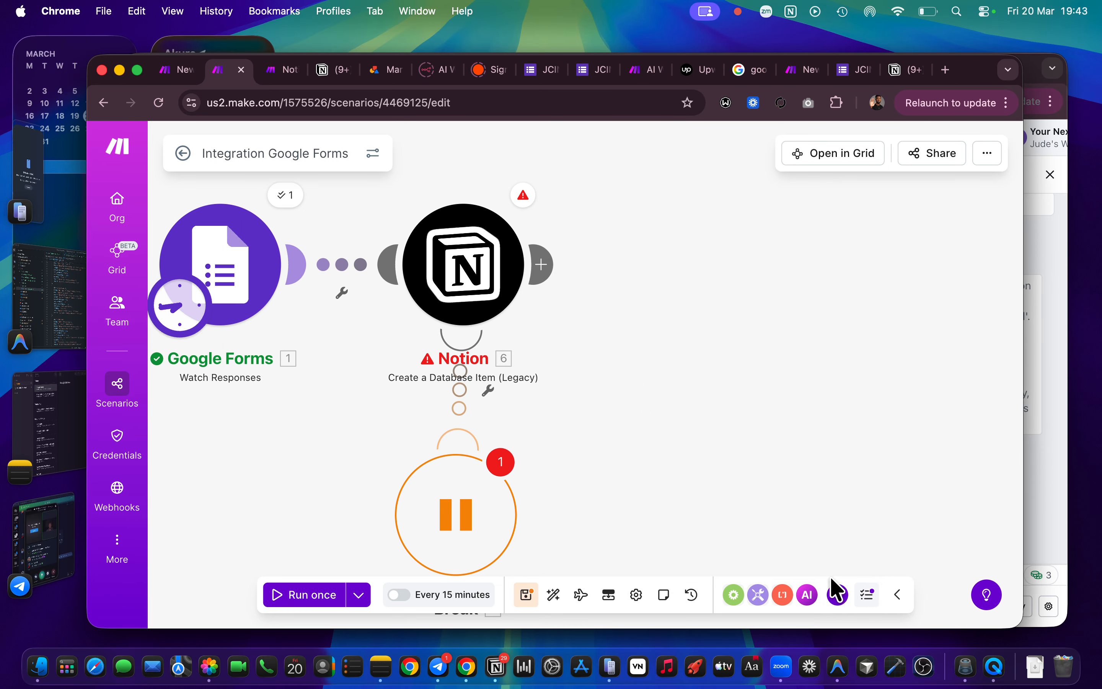
Step: Open the scenario settings from the Break handler's warning, review the options, and set Sequential processing to Yes
left_click(505, 471)
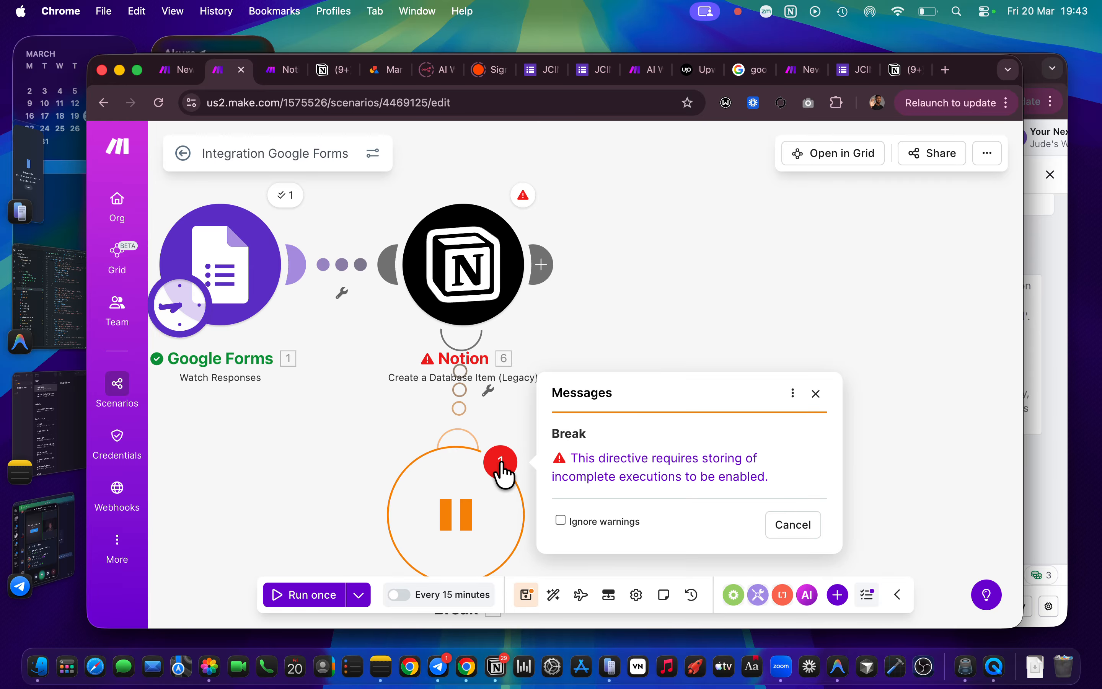
left_click(697, 470)
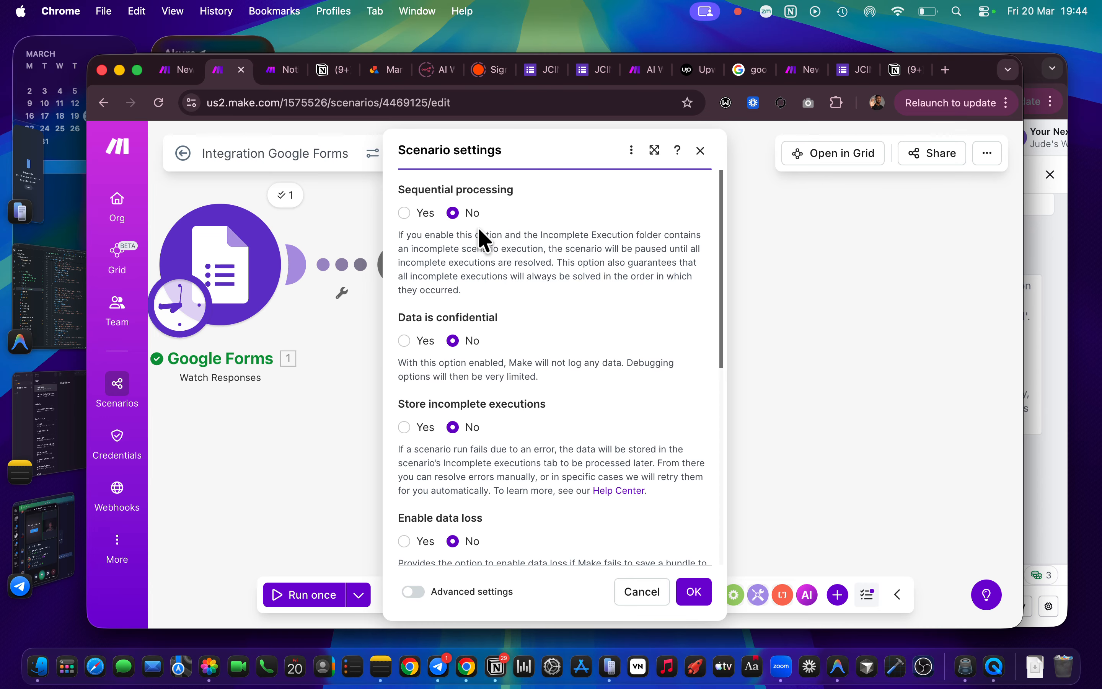
scroll(455, 353, "down", 7)
scroll(455, 358, "down", 2)
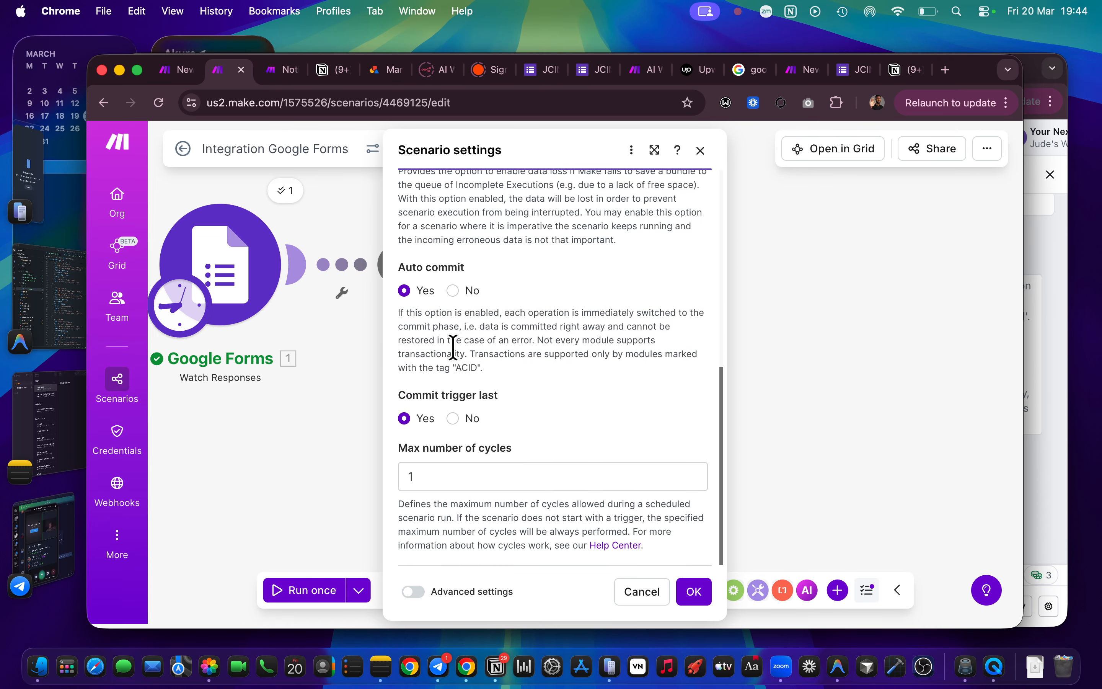
scroll(456, 358, "up", 8)
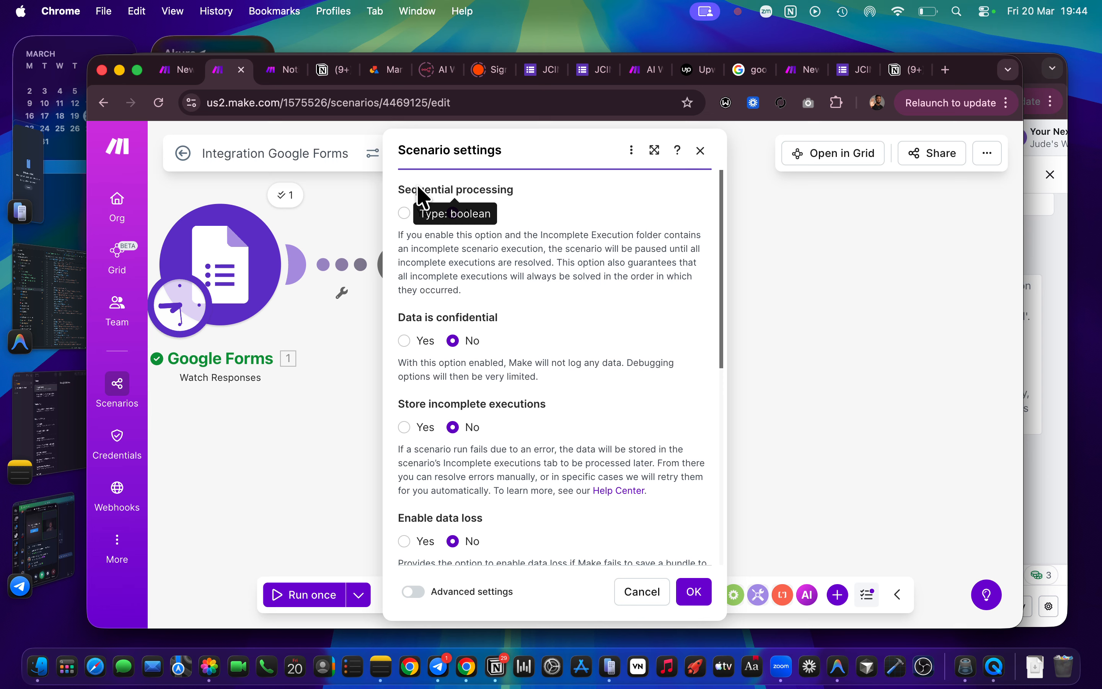
left_click(405, 213)
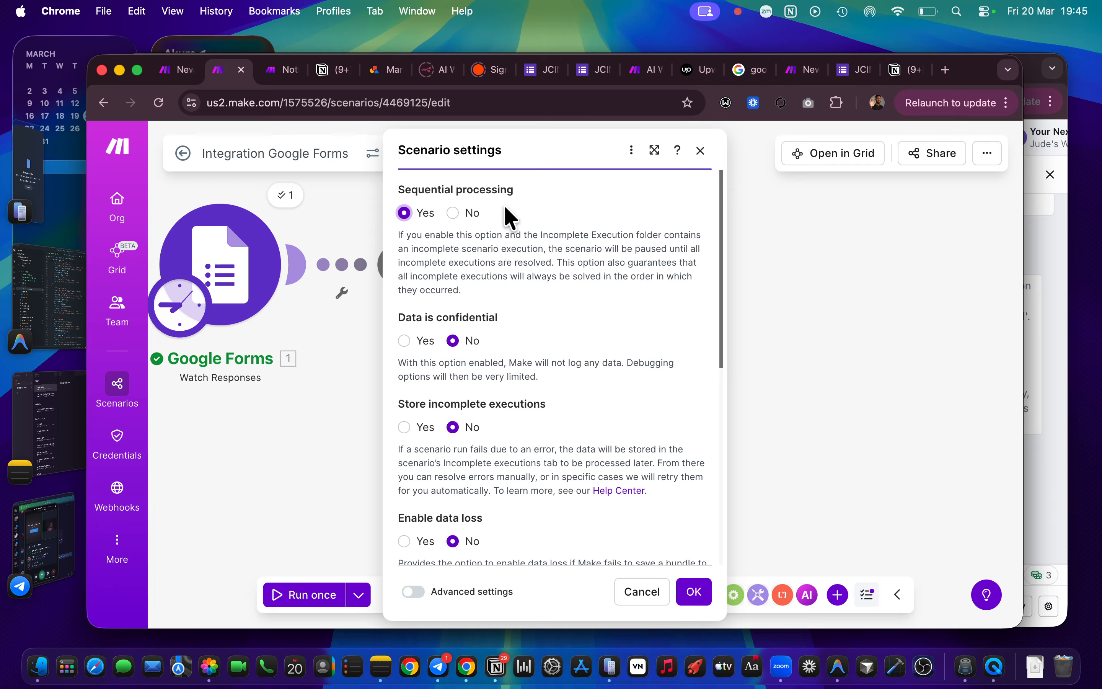
Step: Set Sequential processing to No, preview the options shown with Data is confidential enabled, and return that option to No
left_click(453, 213)
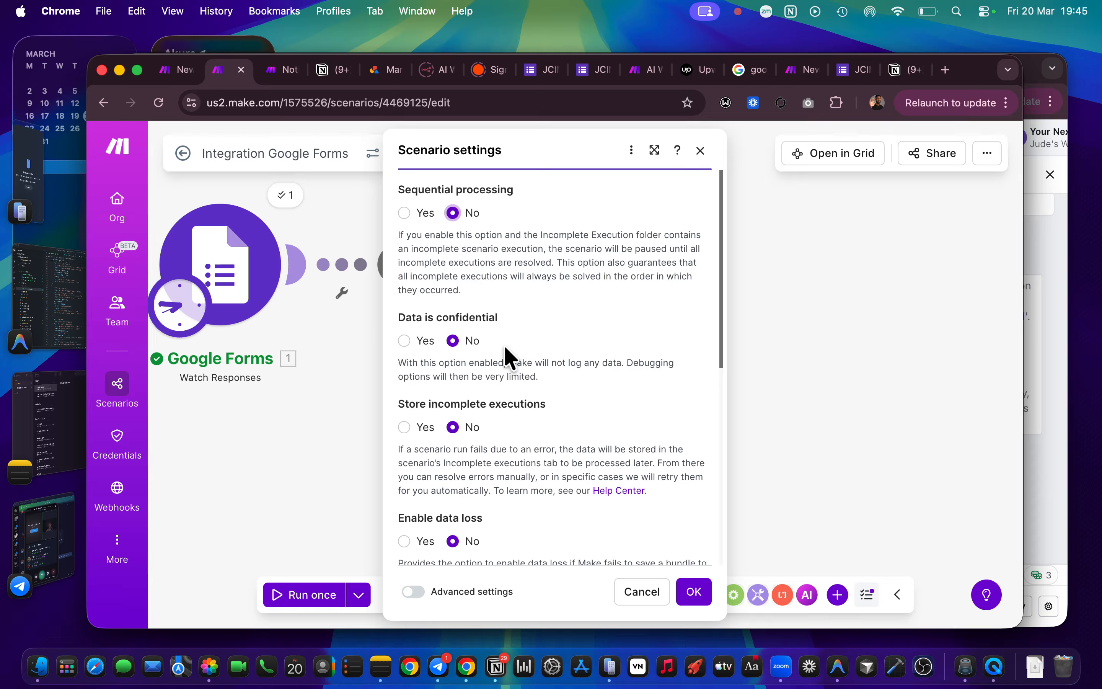
left_click(405, 340)
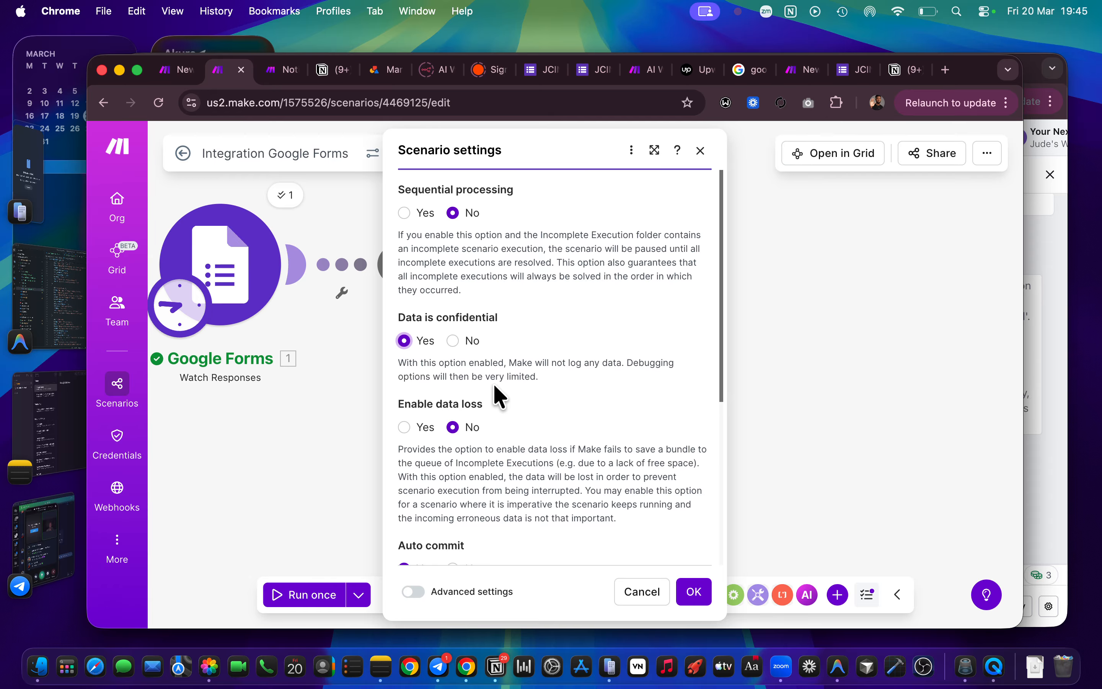
scroll(500, 394, "down", 3)
scroll(497, 393, "down", 2)
scroll(497, 393, "up", 2)
scroll(494, 385, "up", 4)
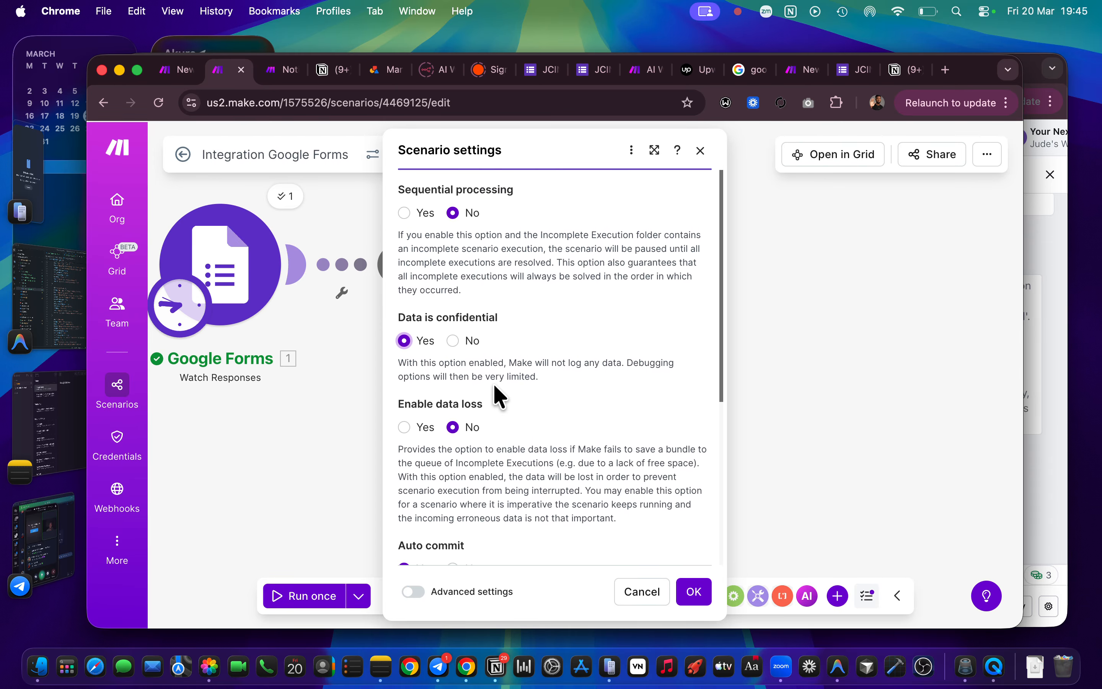
left_click(453, 341)
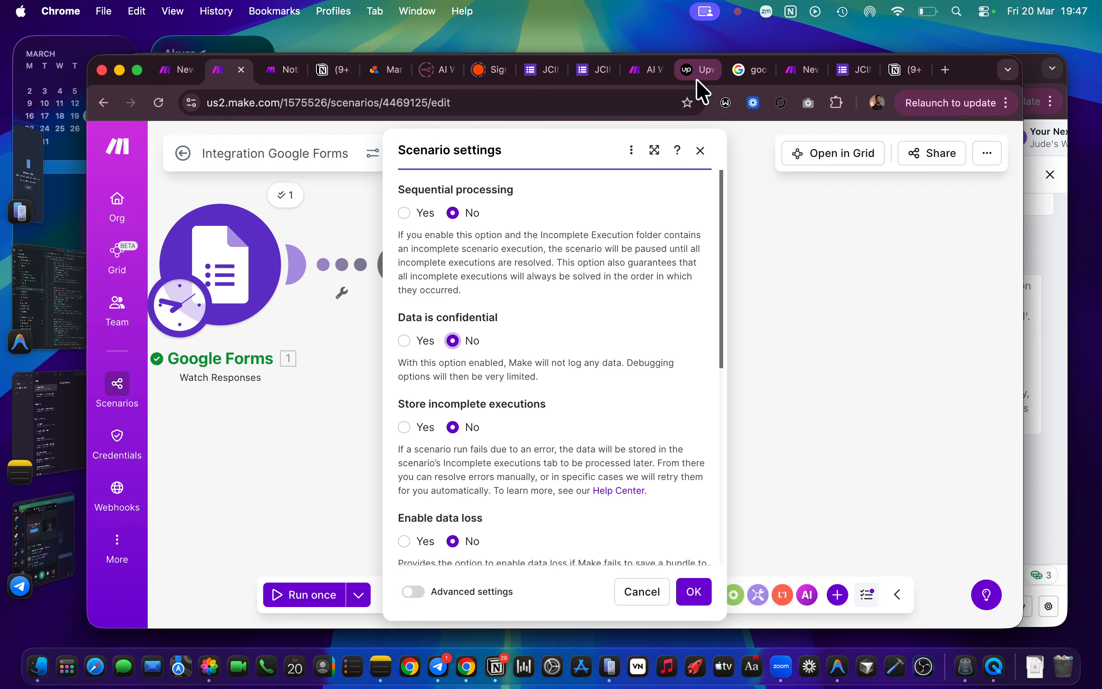
Step: Search the web for Keragon in a new browser tab and look through the home page of its healthcare automation platform
left_click(948, 73)
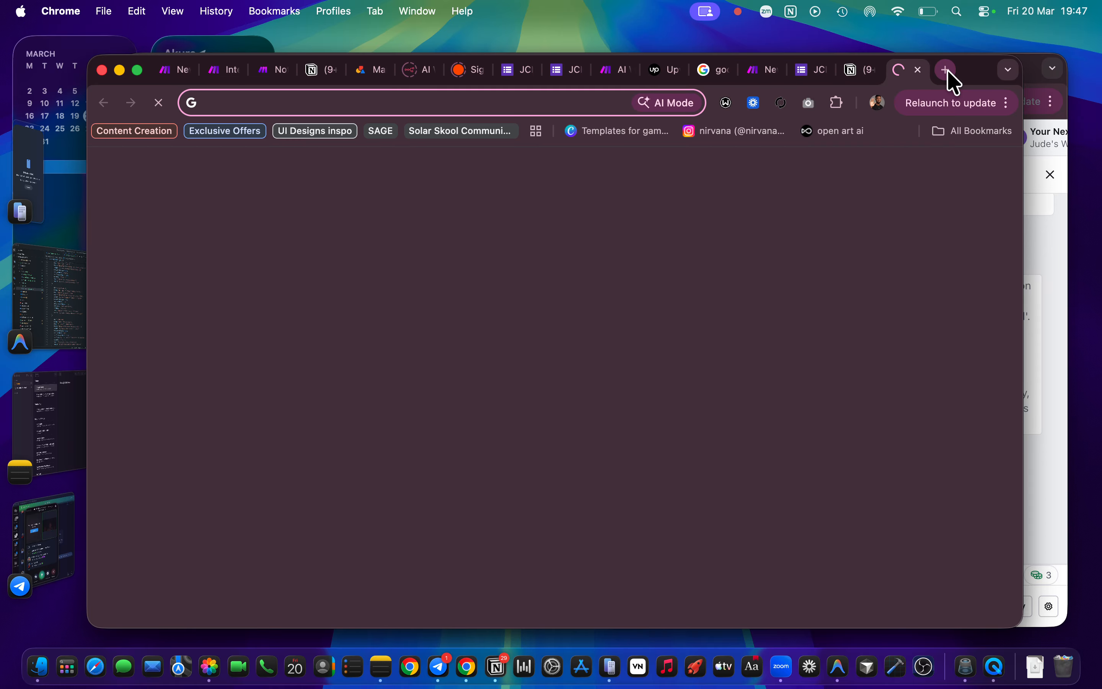
left_click(547, 103)
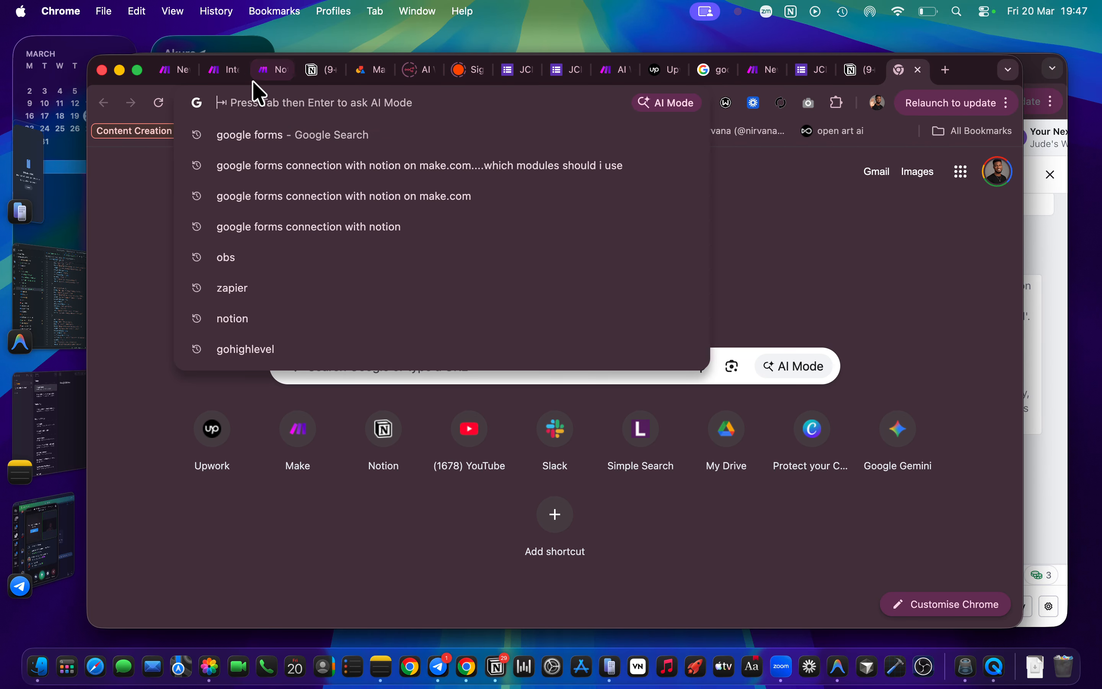
left_click(223, 72)
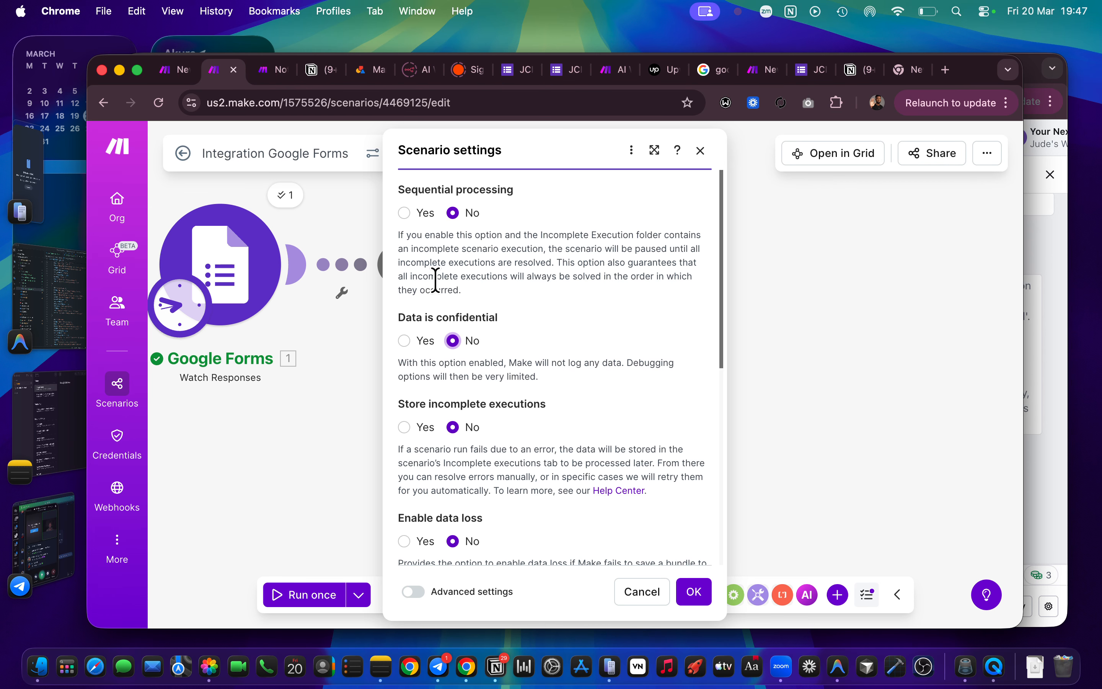
left_click(909, 73)
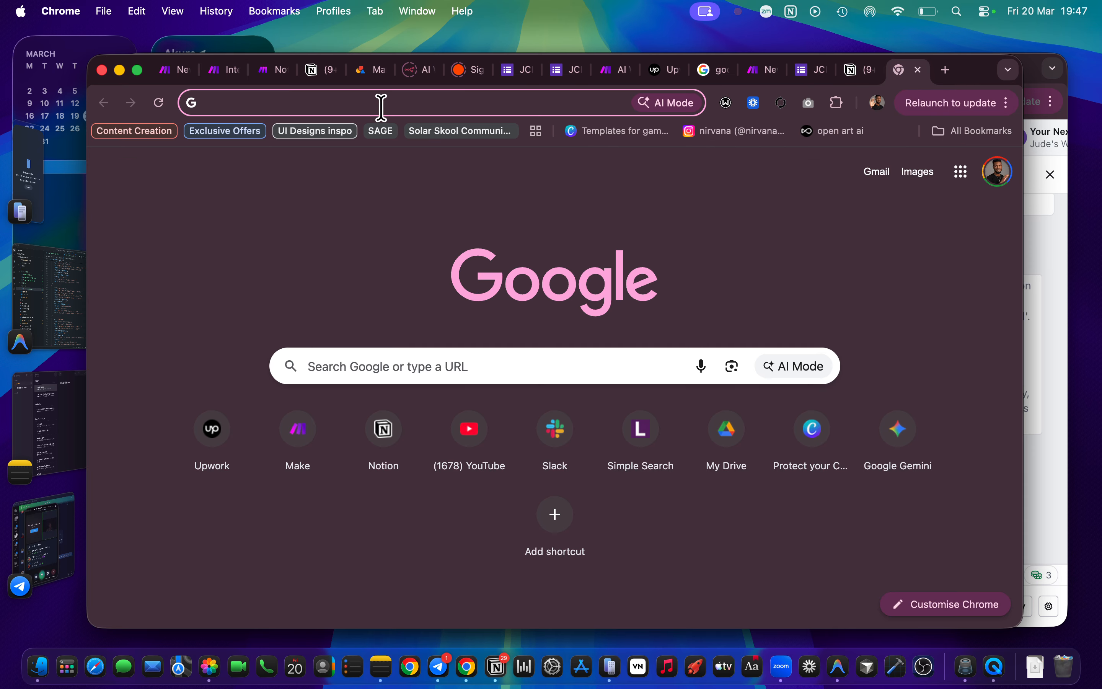
type("keragon")
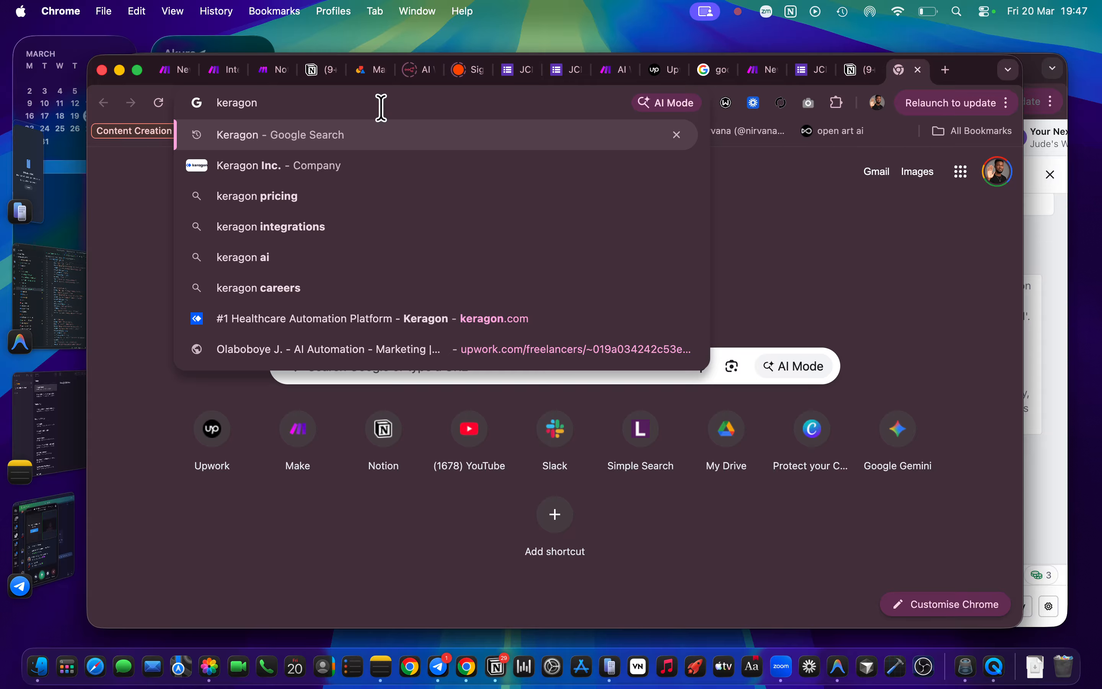
key("Return")
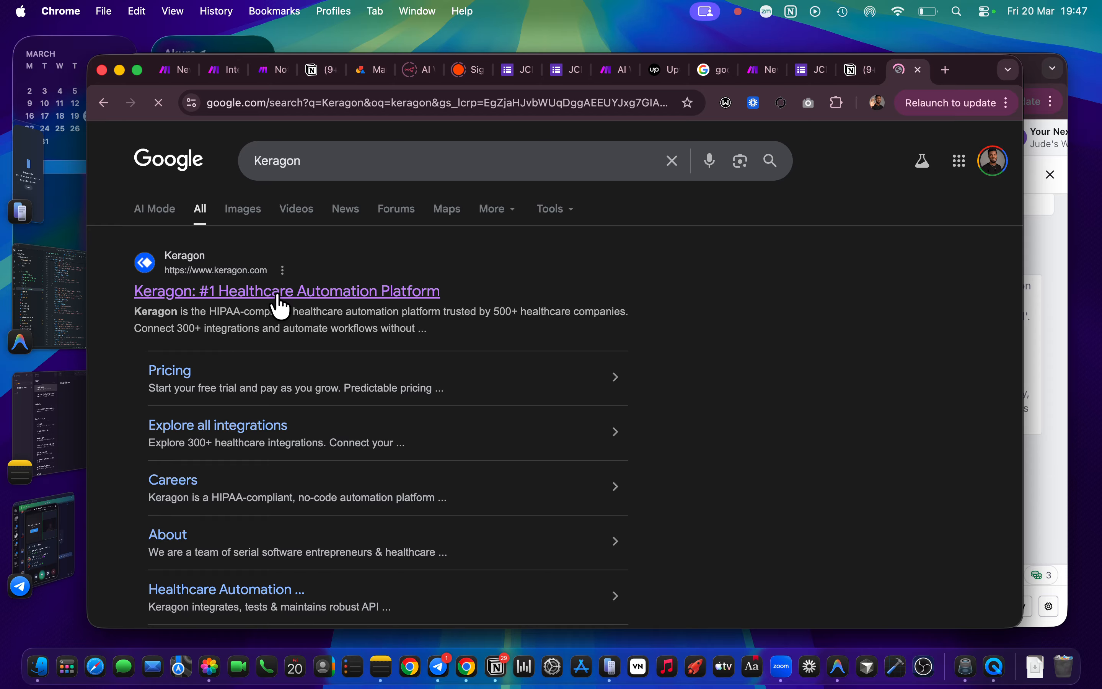
left_click(277, 292)
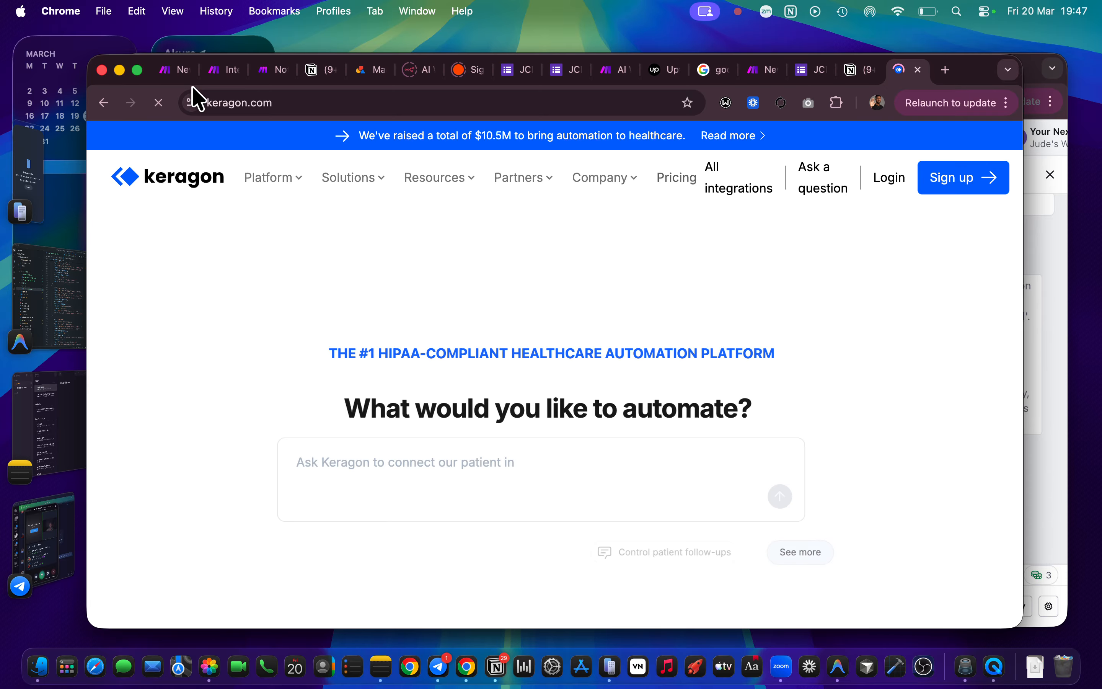
scroll(463, 194, "down", 7)
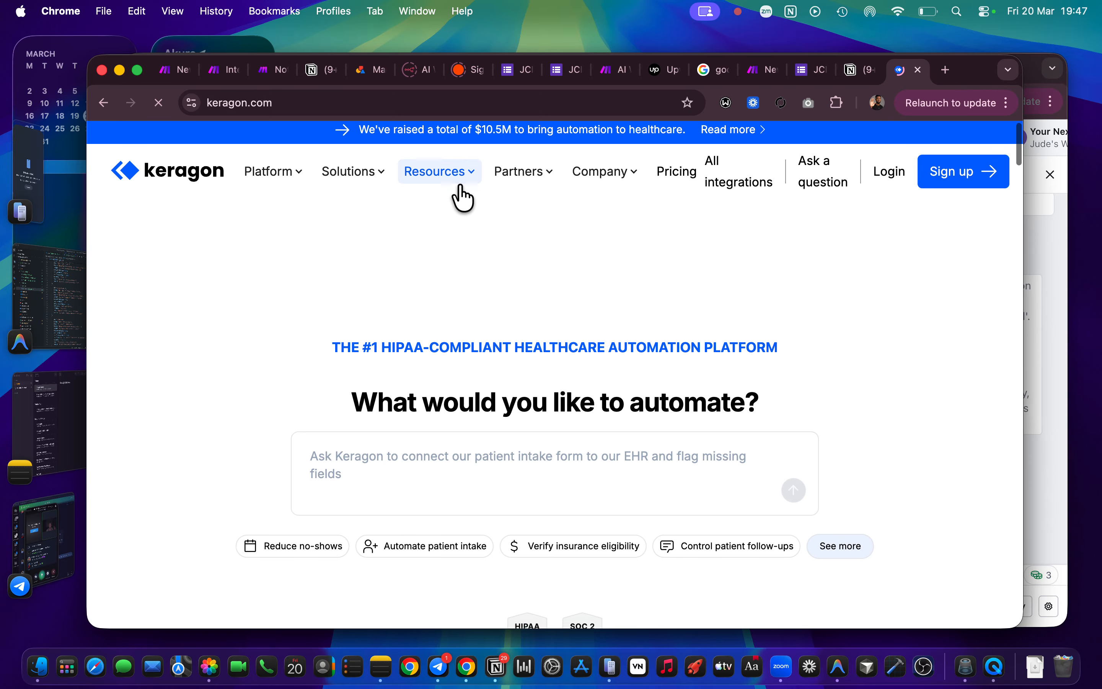
scroll(459, 331, "down", 17)
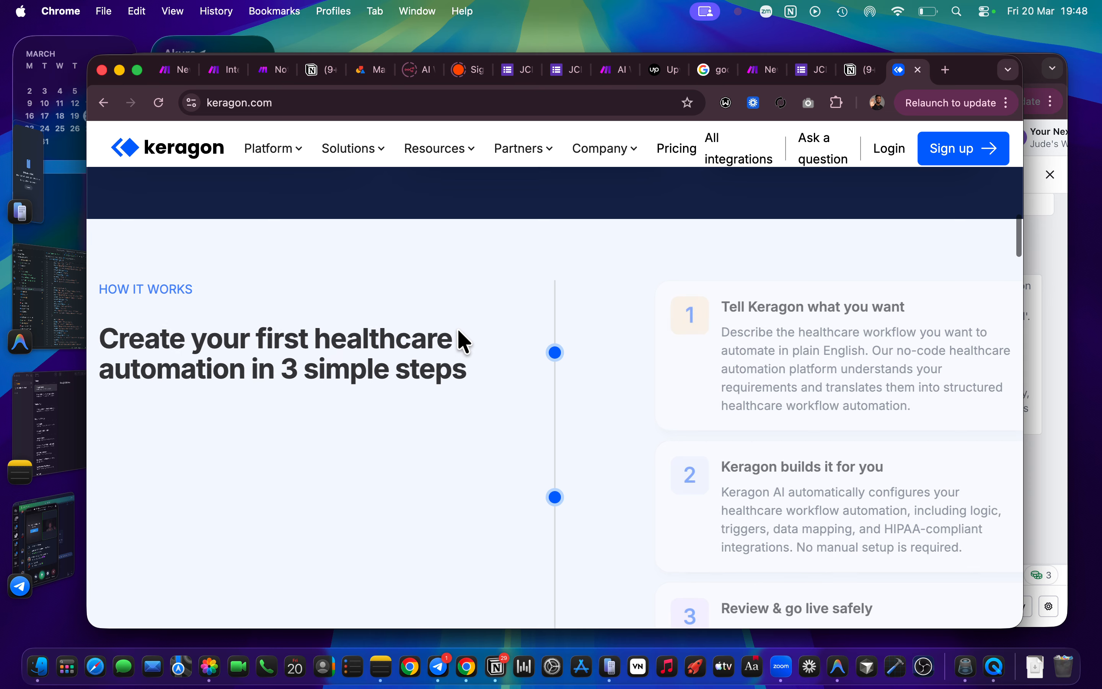
scroll(459, 331, "up", 20)
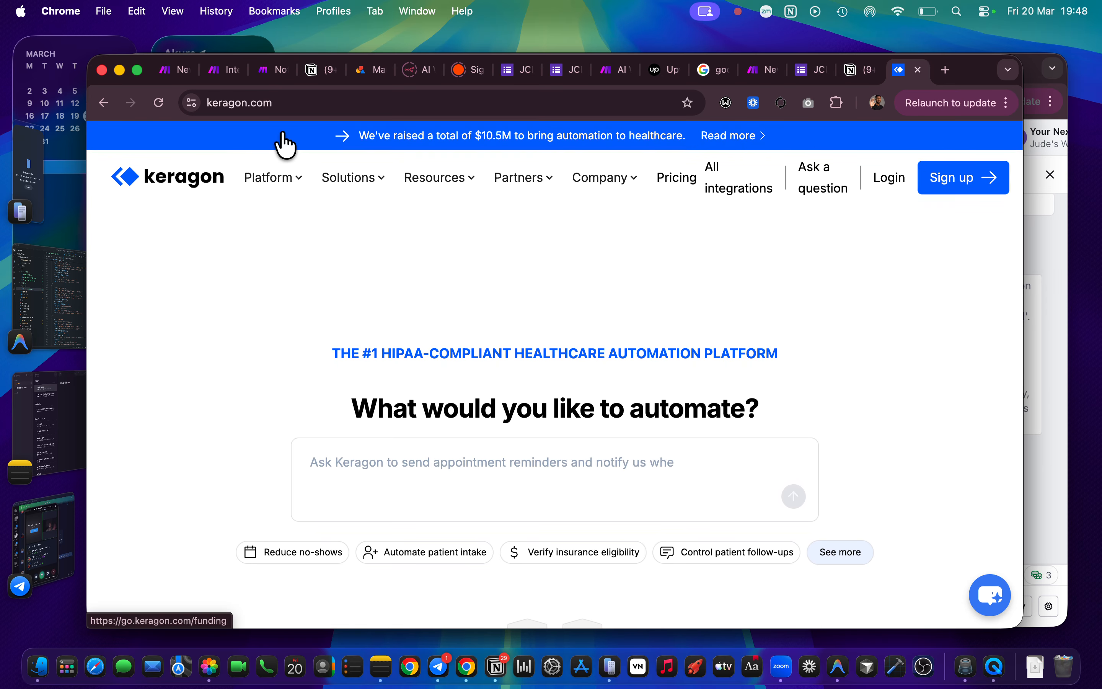
Step: Return to the Make scenario settings, set Store incomplete executions to Yes, confirm the settings, and save the scenario
left_click(223, 70)
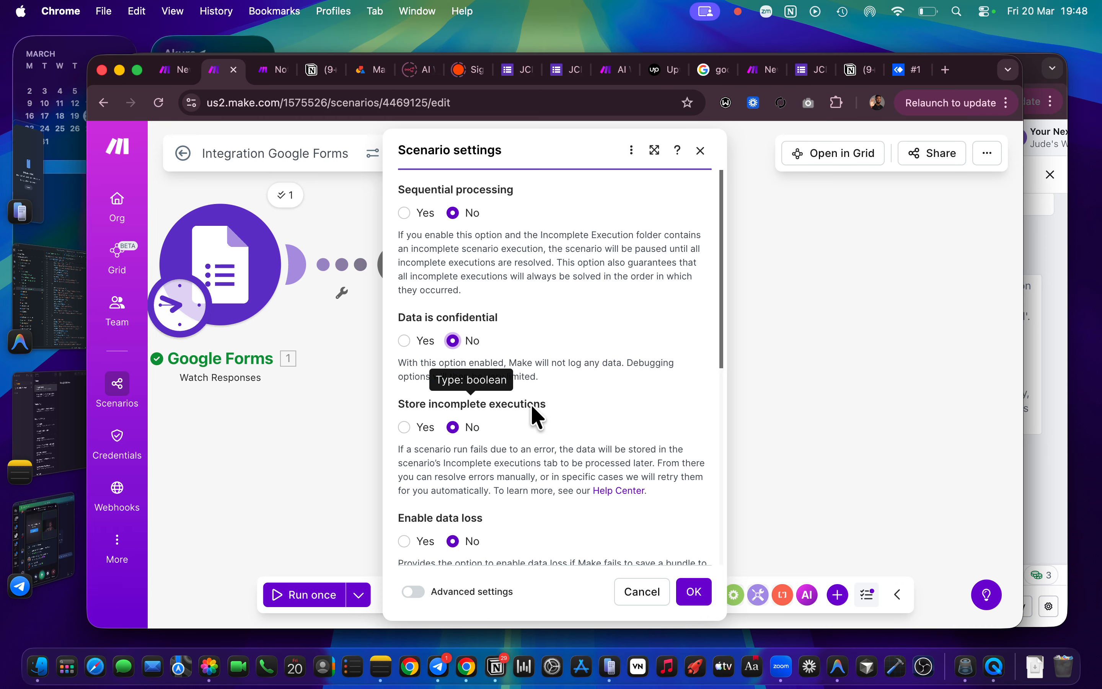
left_click(404, 427)
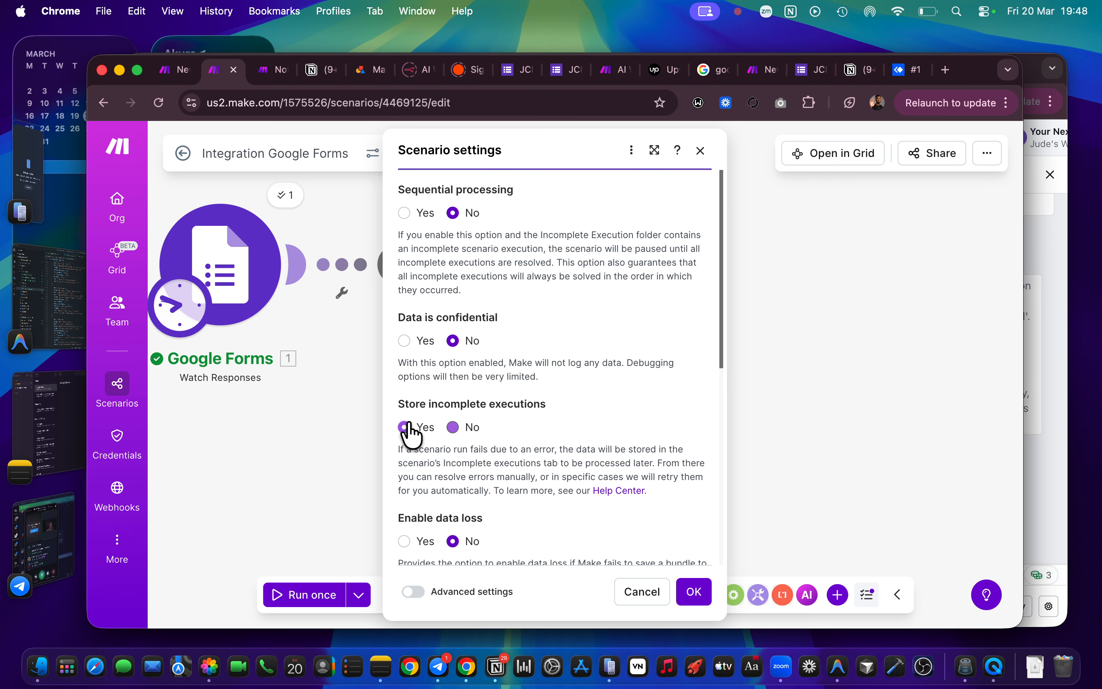
left_click(696, 594)
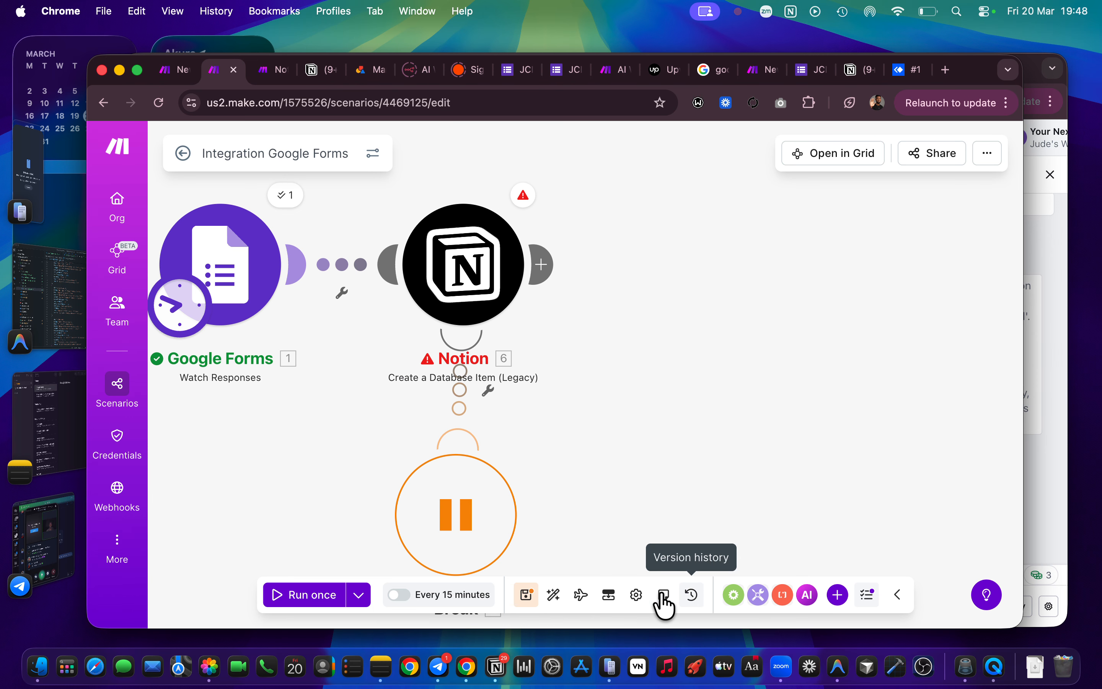
left_click(526, 595)
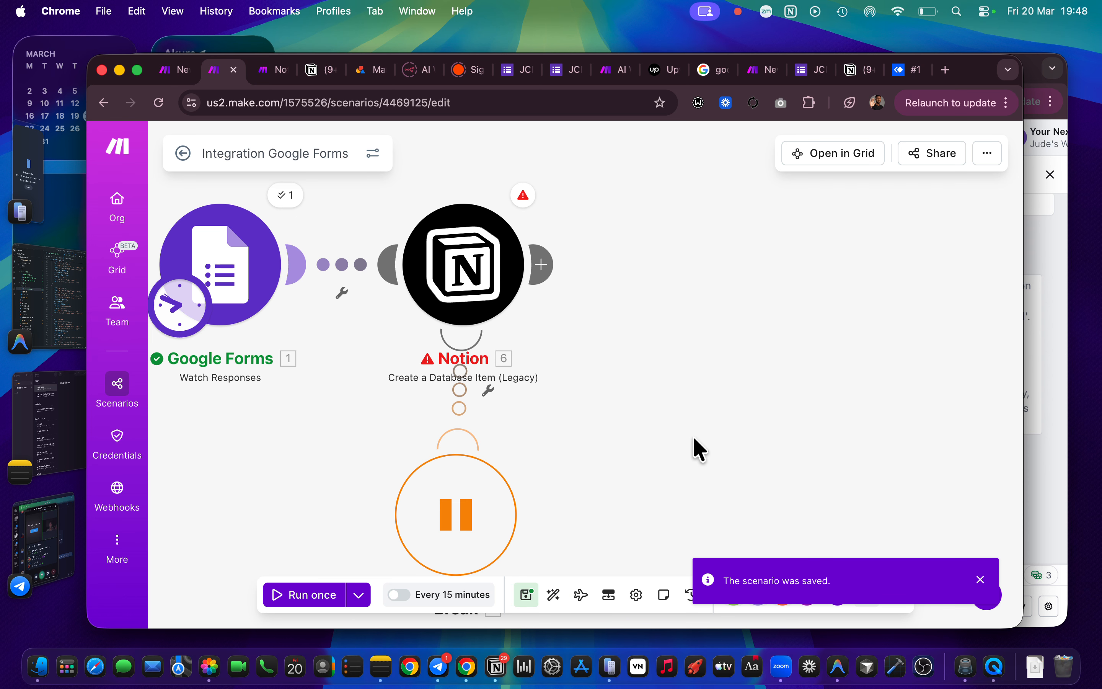
Step: Copy the Break handler and paste it on the canvas below the Google Forms module, allowing clipboard access for the site
scroll(695, 440, "left", 2)
scroll(692, 435, "left", 3)
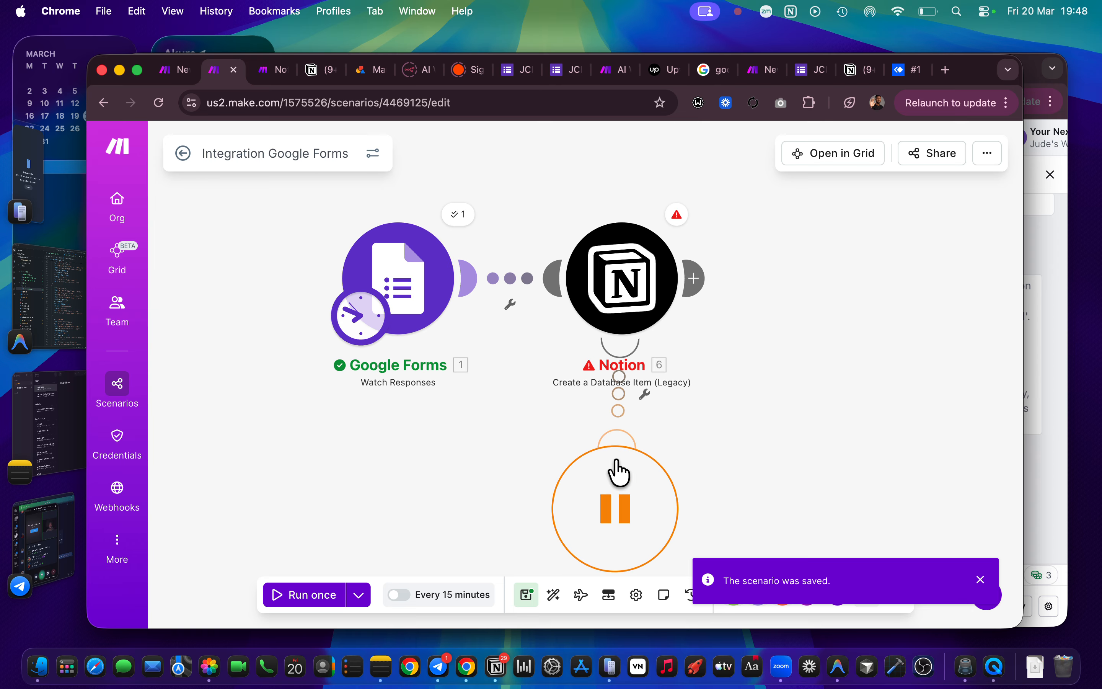
right_click(615, 459)
left_click(683, 527)
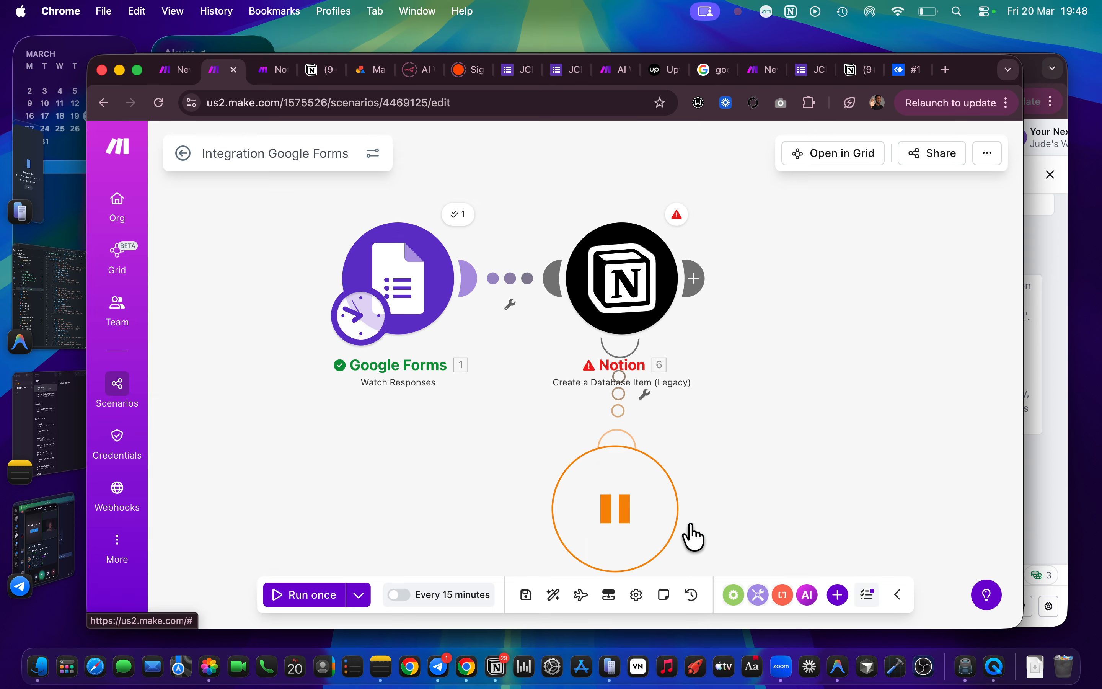
right_click(393, 450)
left_click(430, 484)
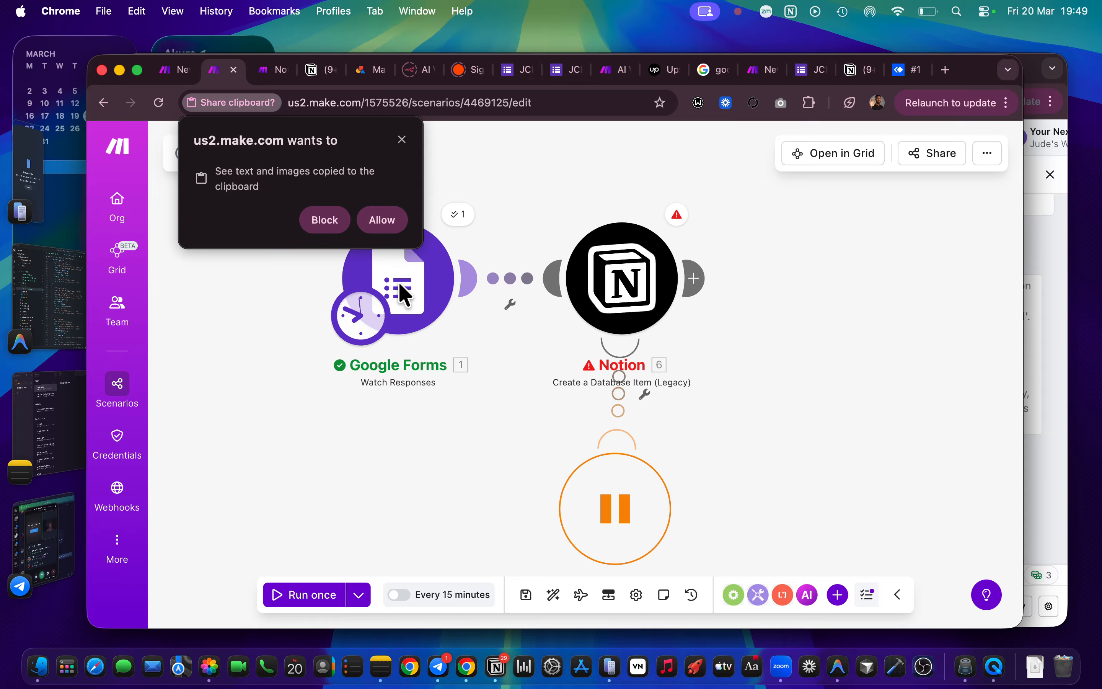
left_click(382, 220)
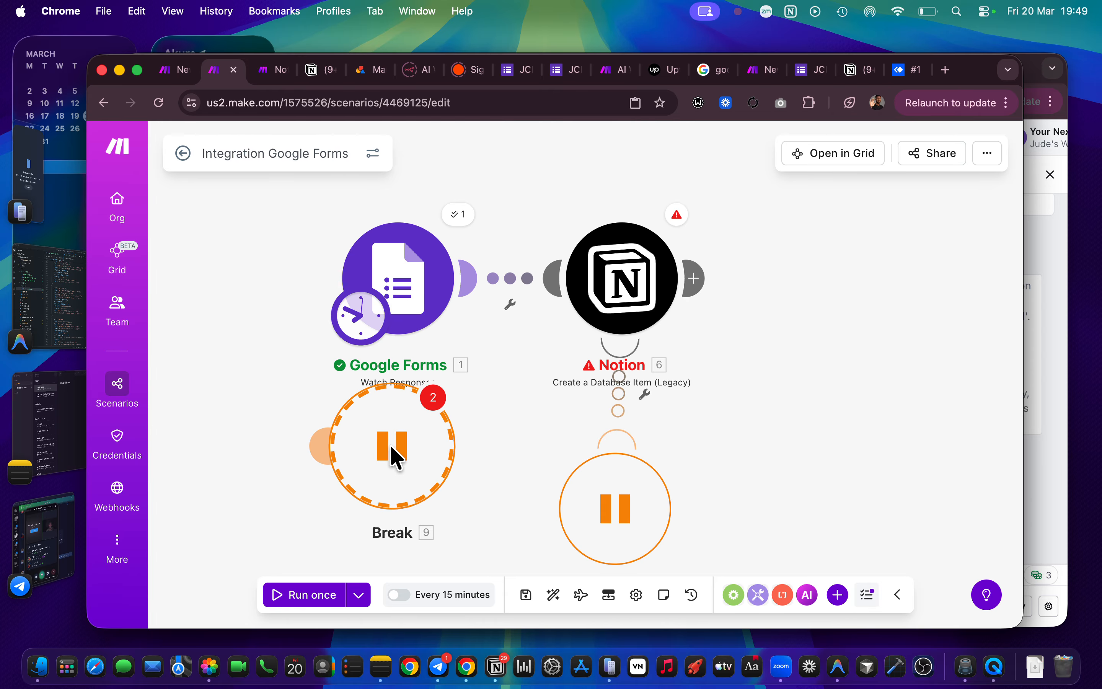
Step: Attach the pasted Break handler to the Google Forms module, place it directly beneath that module, and save the scenario
left_click(392, 484)
left_click_drag(314, 482, 413, 302)
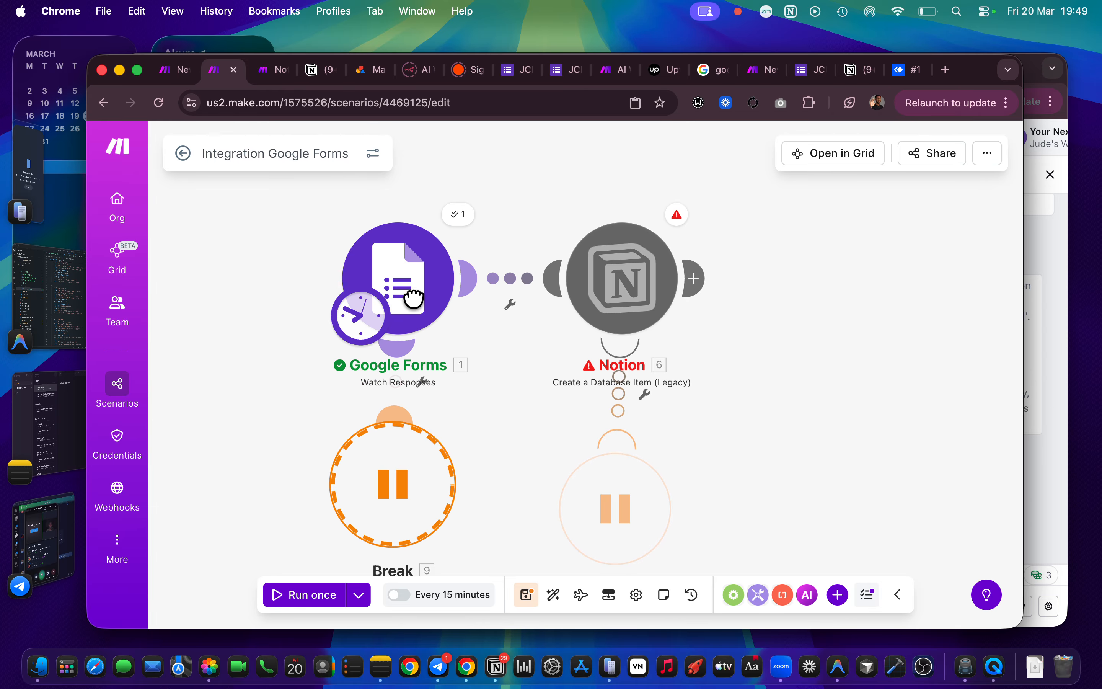
left_click_drag(401, 500, 409, 522)
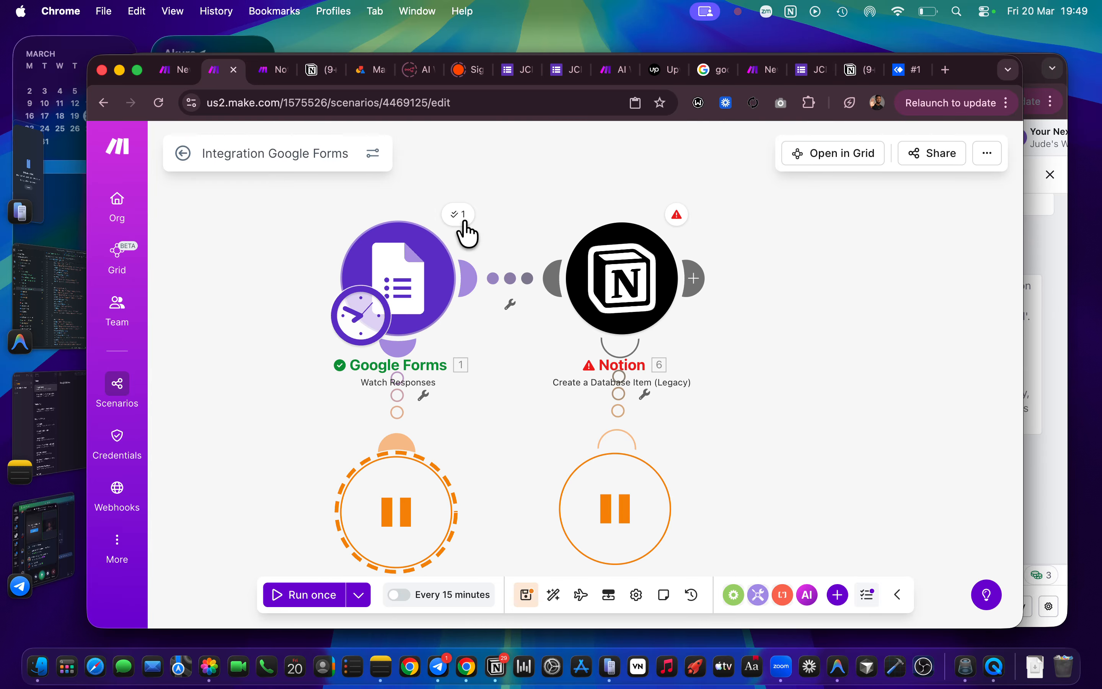
left_click_drag(738, 386, 719, 305)
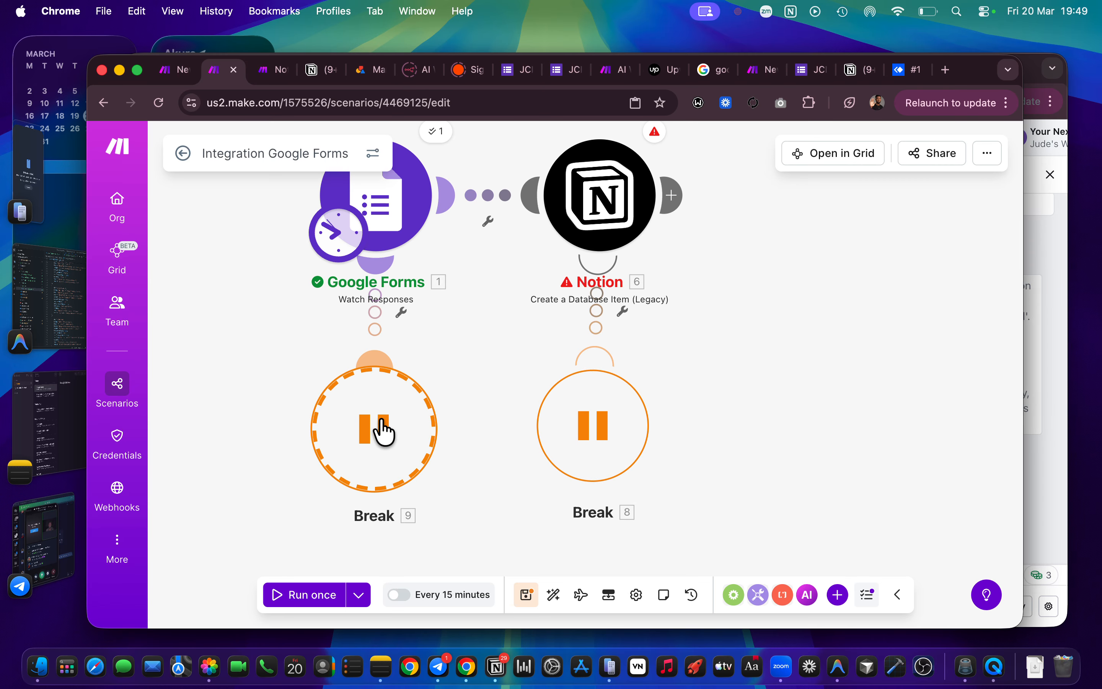
left_click(527, 594)
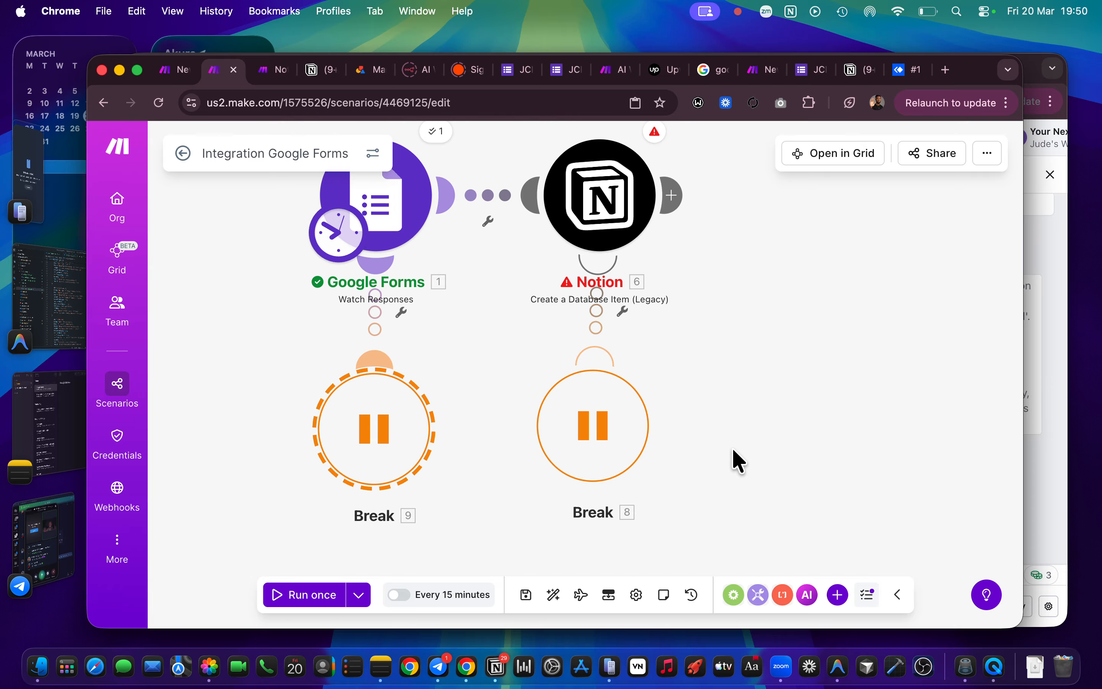
Step: Check the error handling section and the following build in the AI Automation Day 2 notes in Notion, and return to Make
key("ctrl+Right")
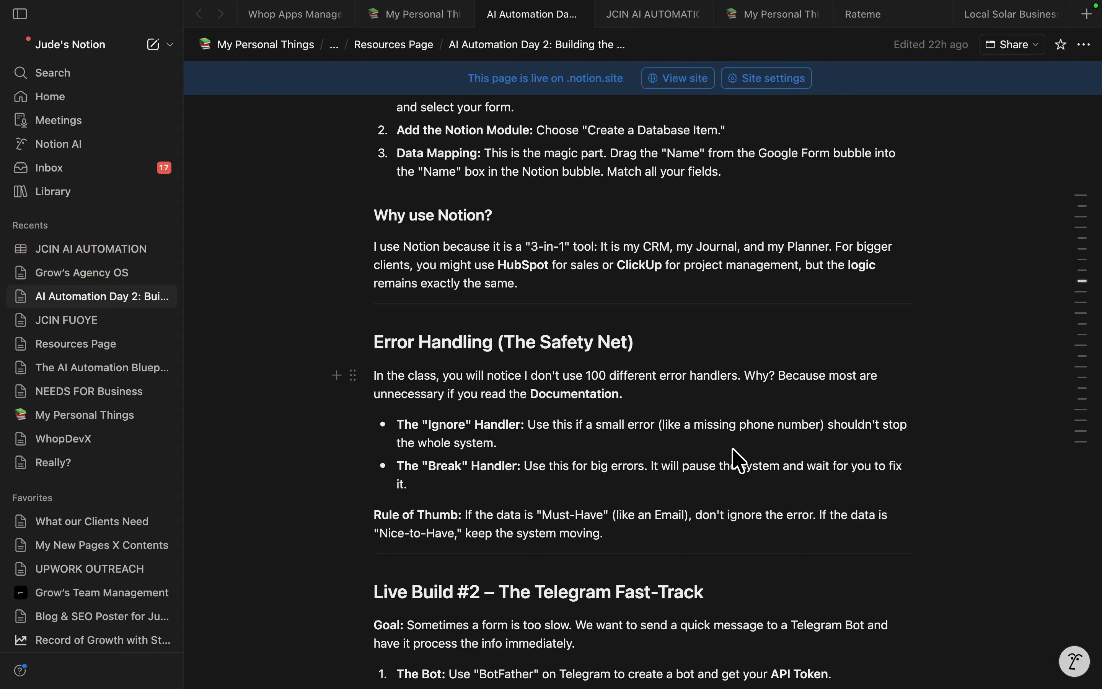
scroll(731, 451, "down", 3)
key("ctrl+Left")
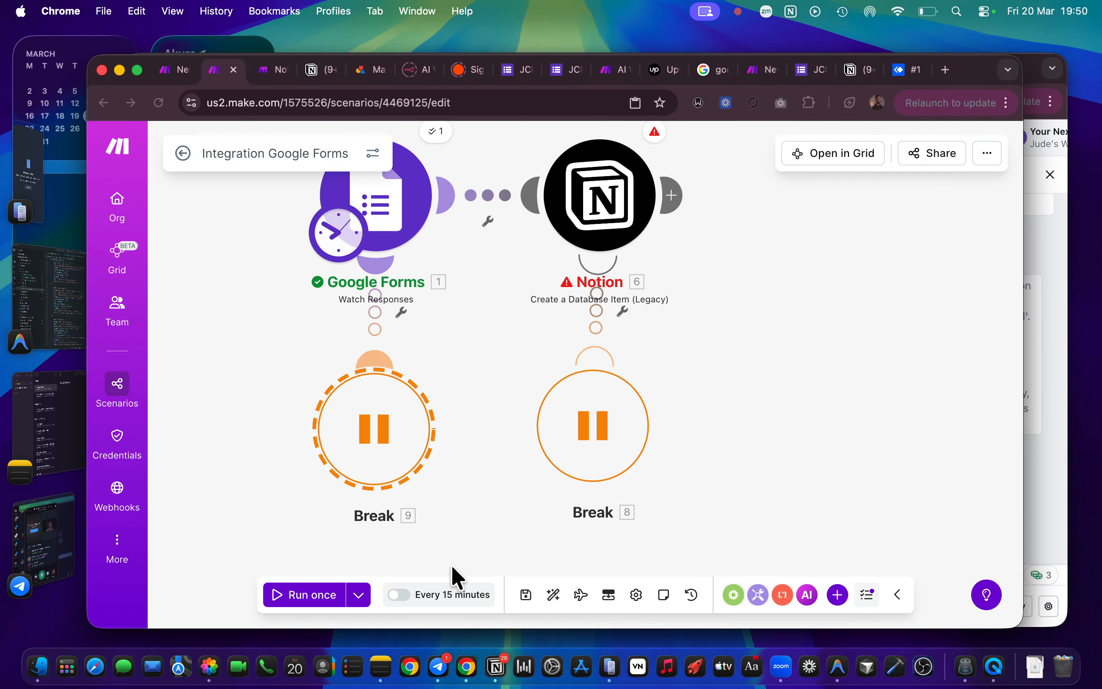
Step: Activate the scenario's schedule to run at regular intervals of 15 minutes
left_click(398, 593)
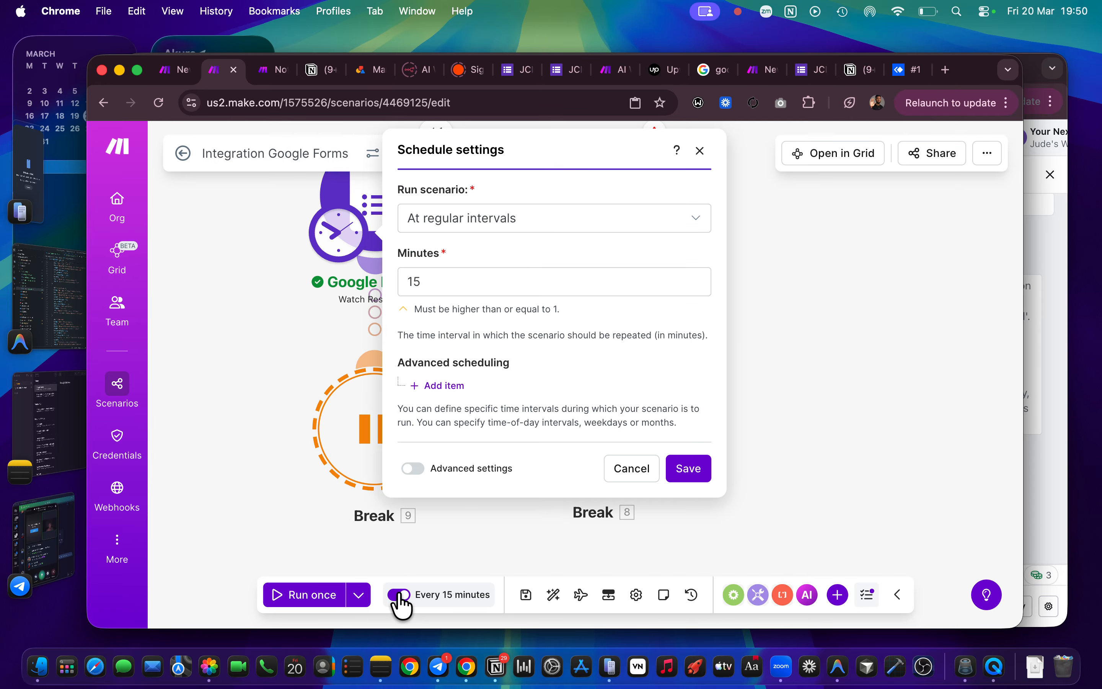
left_click(702, 473)
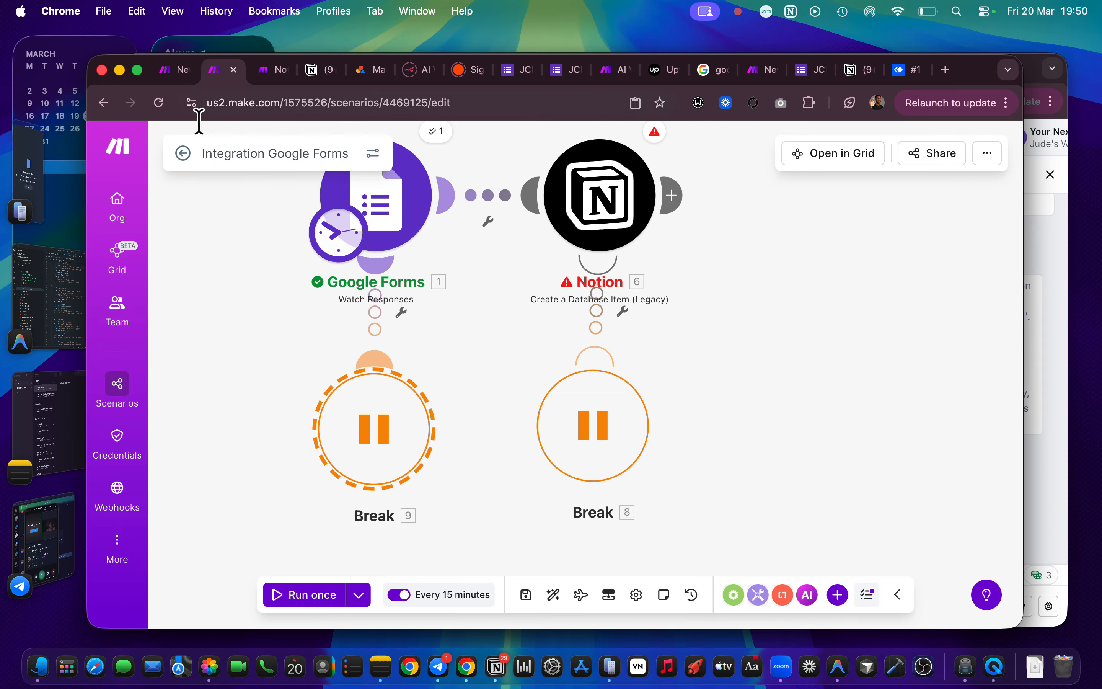
left_click(182, 154)
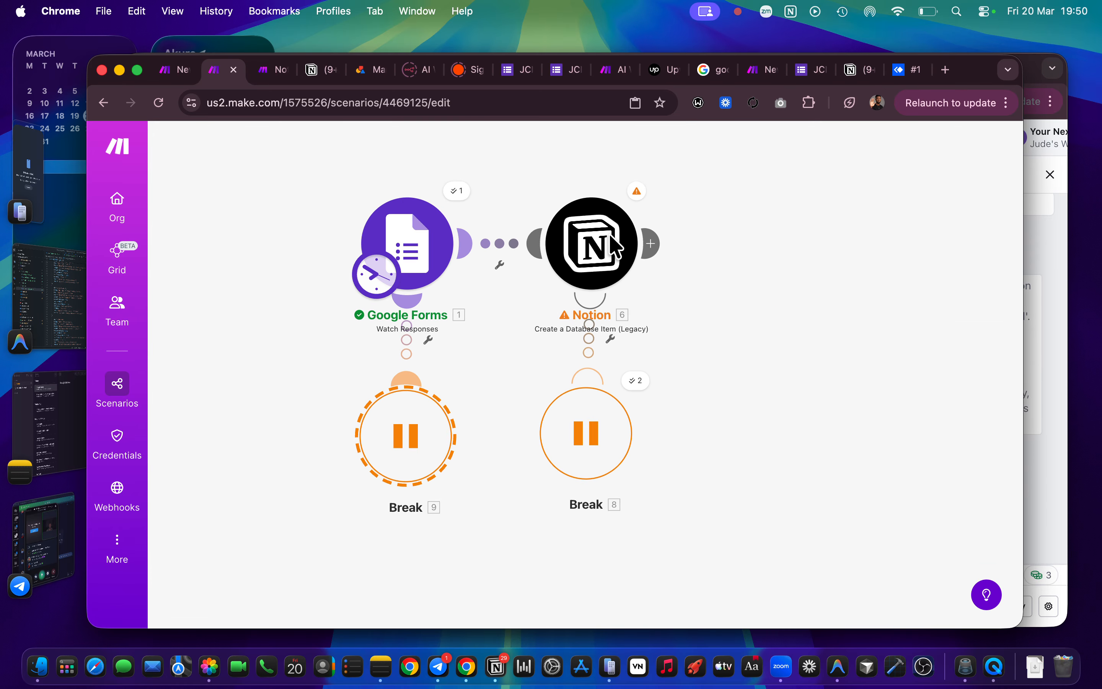
Step: Inspect the Notion module's run error, switch the module's connection to jcin2, and save the module
left_click(754, 164)
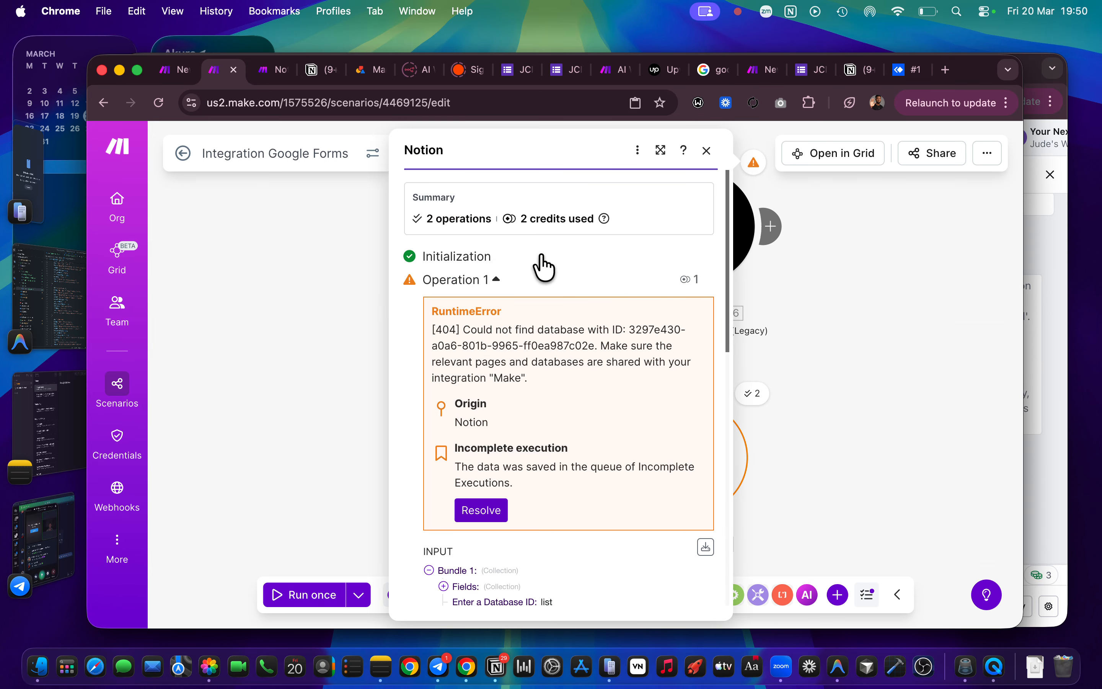
left_click(833, 248)
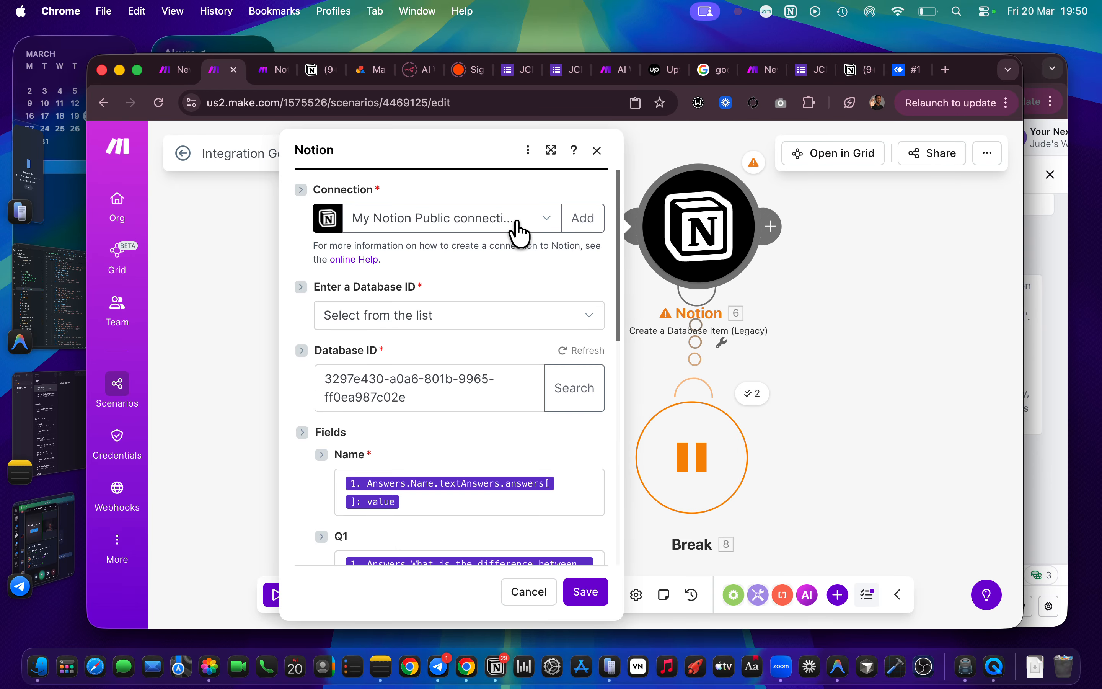
left_click(516, 233)
left_click(444, 270)
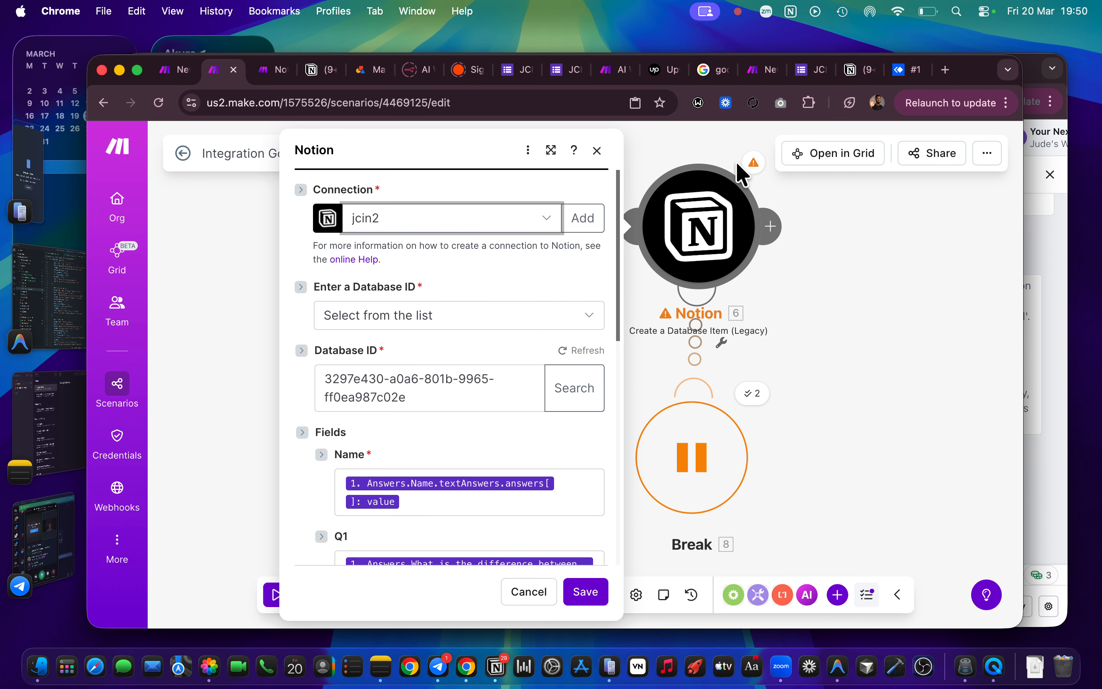
left_click(585, 592)
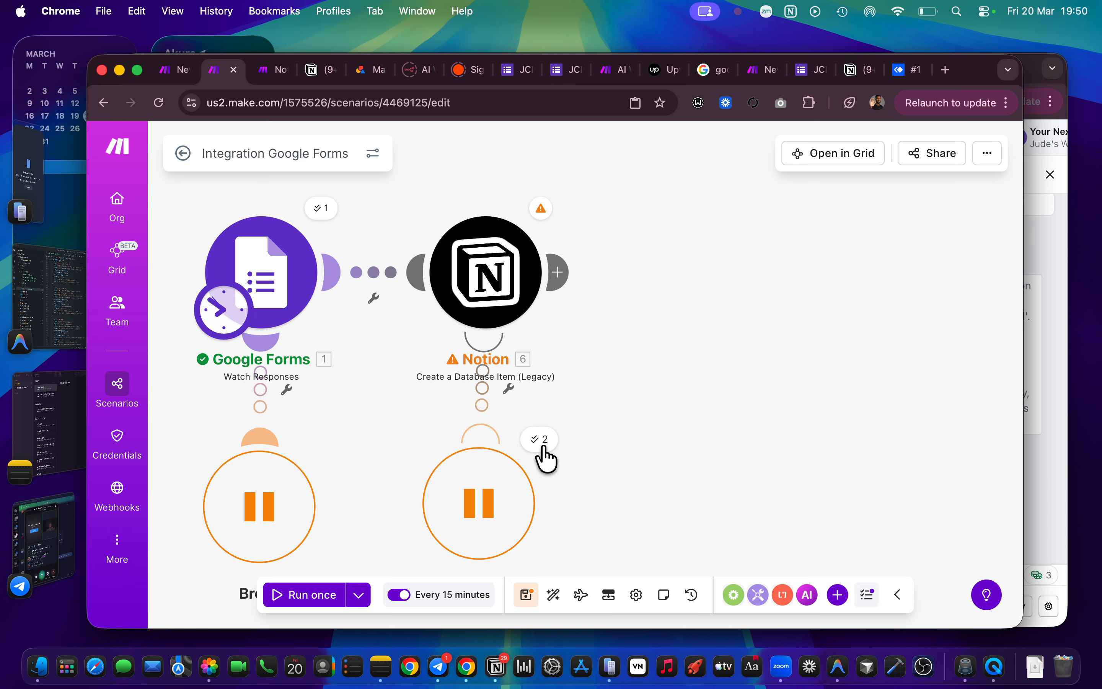
Step: Review the retry settings of the Break handler beneath the Notion module, leave them as they are, and save the scenario
left_click(478, 513)
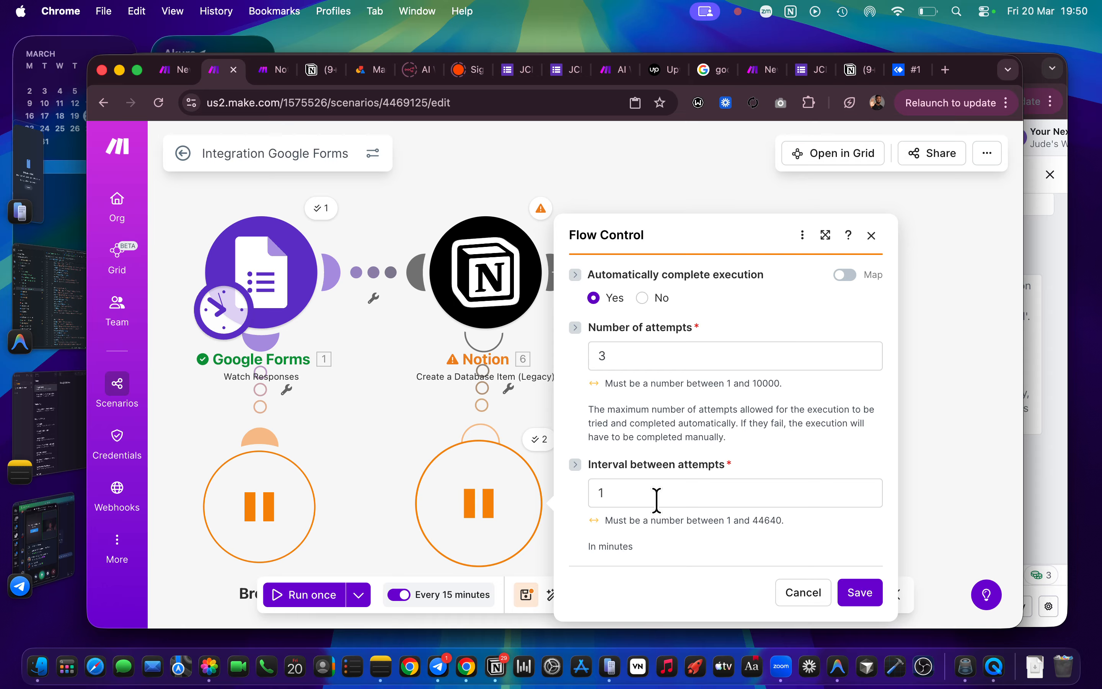
left_click(871, 235)
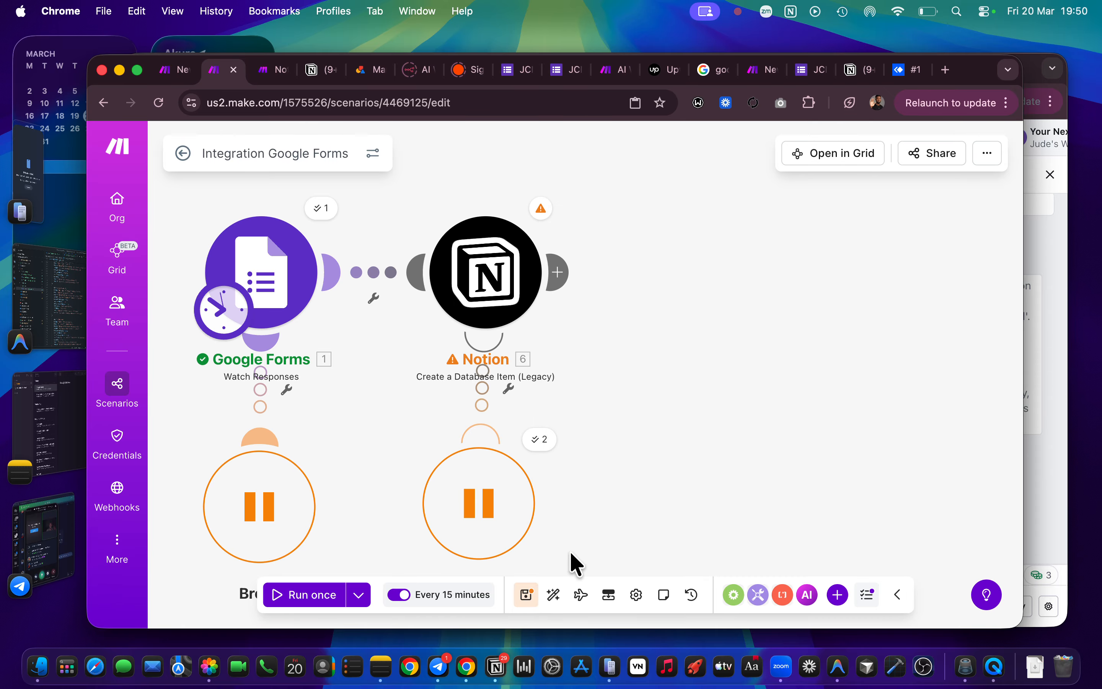
left_click(528, 595)
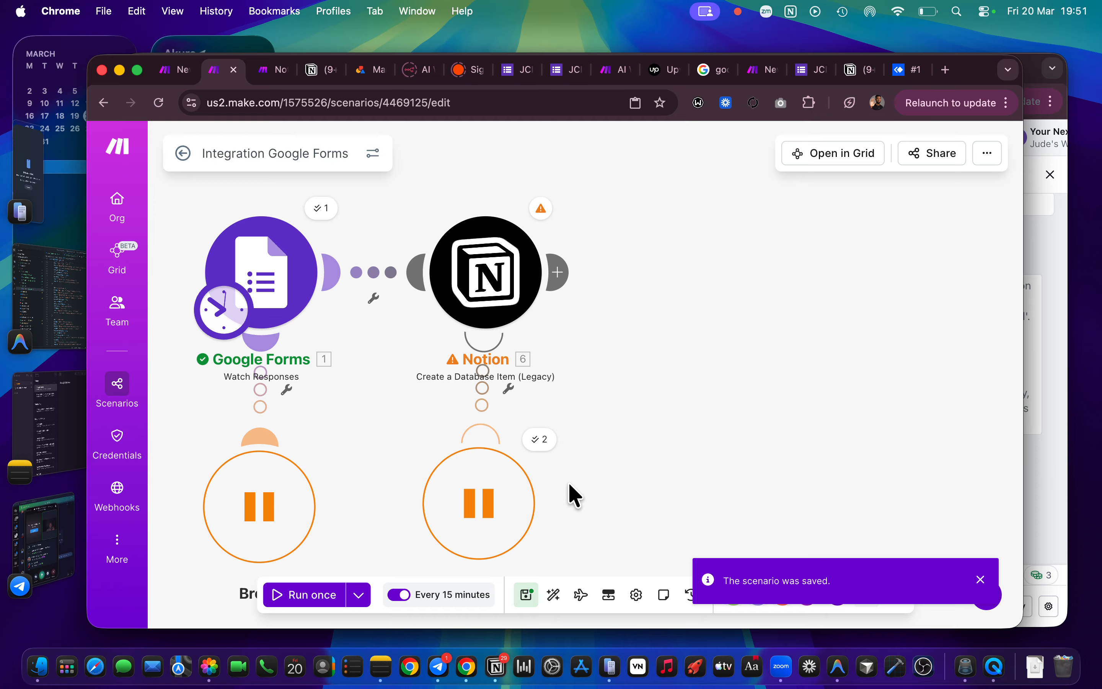
Step: Leave the scenario editor and check the incomplete executions listed on the scenario's overview page
left_click(183, 152)
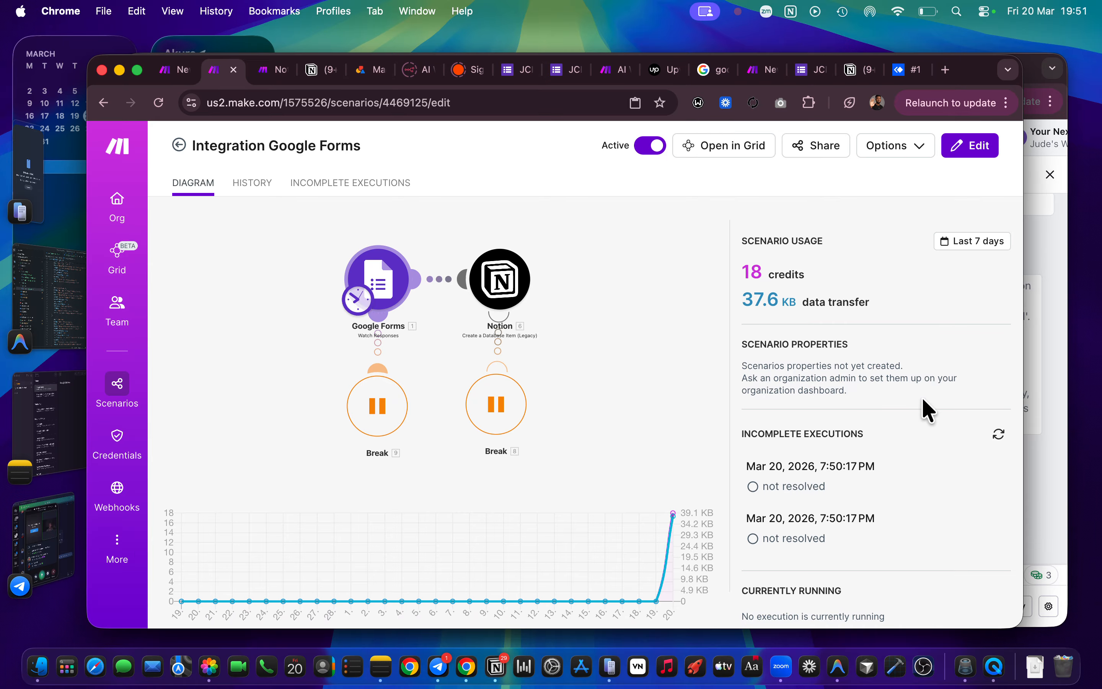
scroll(863, 451, "down", 2)
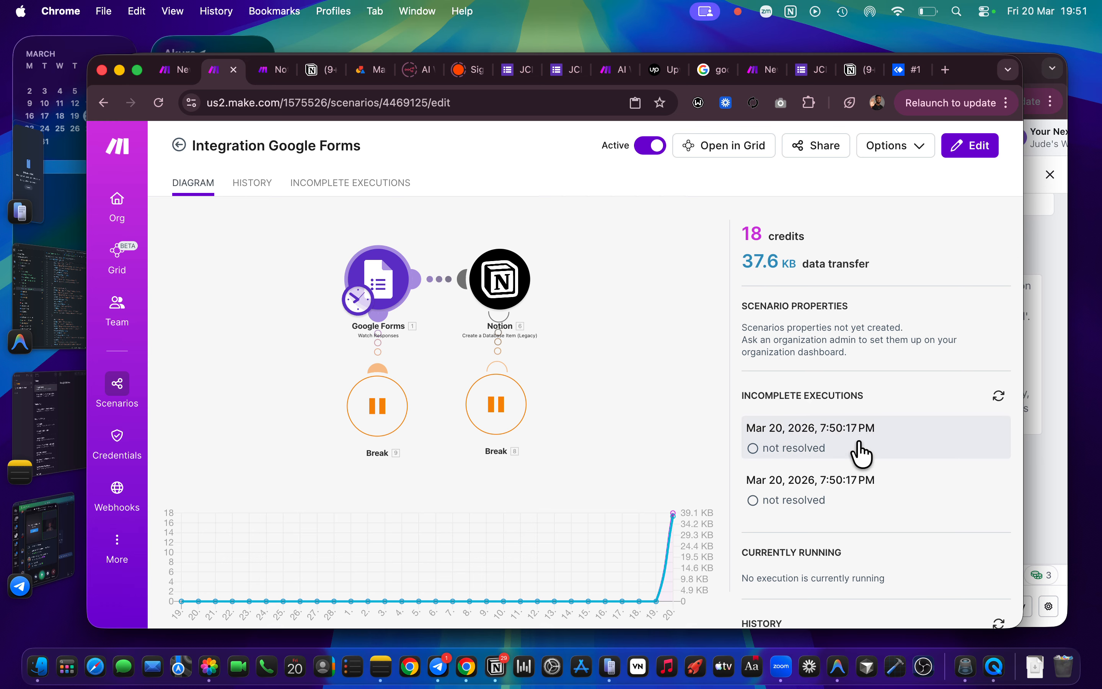
left_click(925, 16)
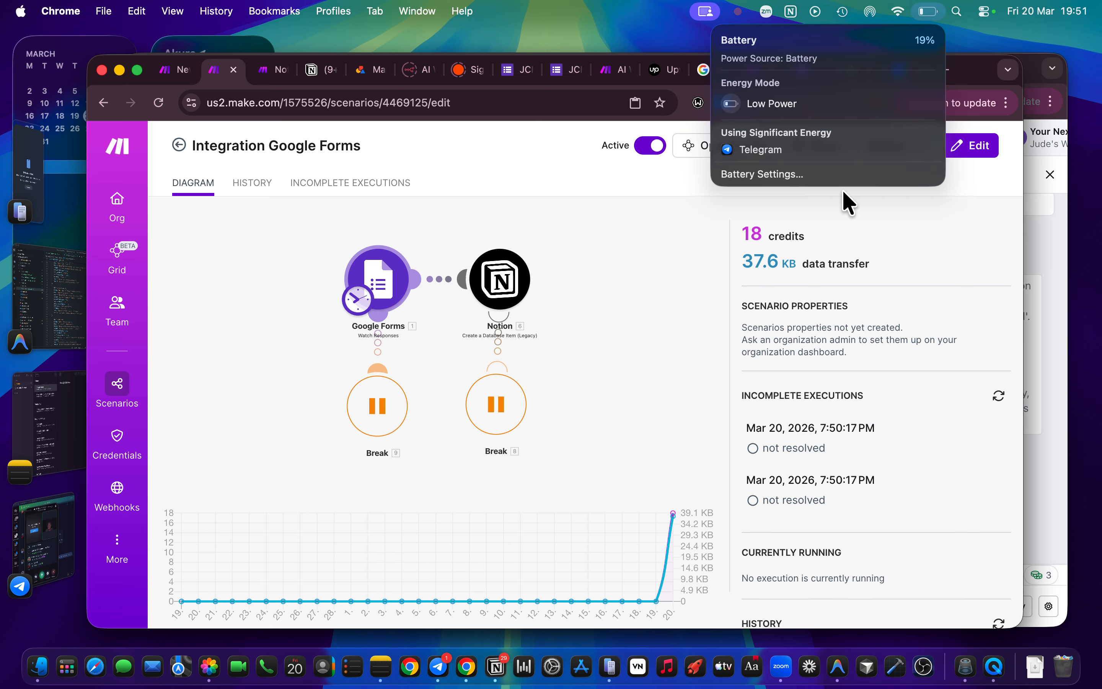
left_click(650, 252)
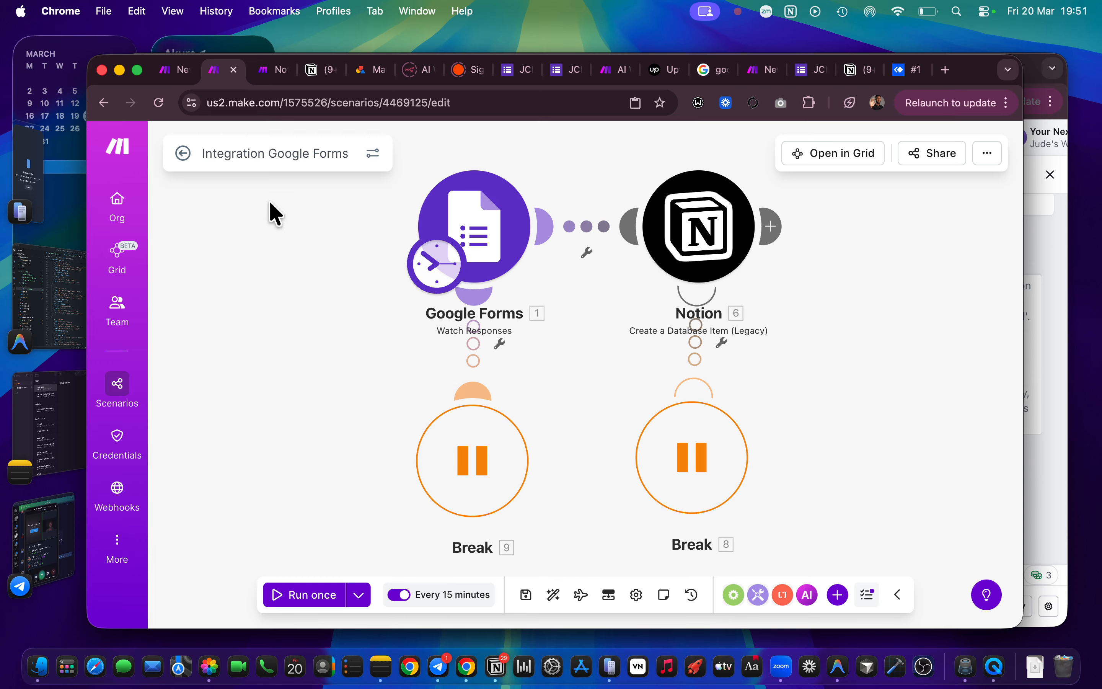
Step: Rename the scenario on its overview page as "Automated CRM (Google Forms & Notion)"
left_click(182, 153)
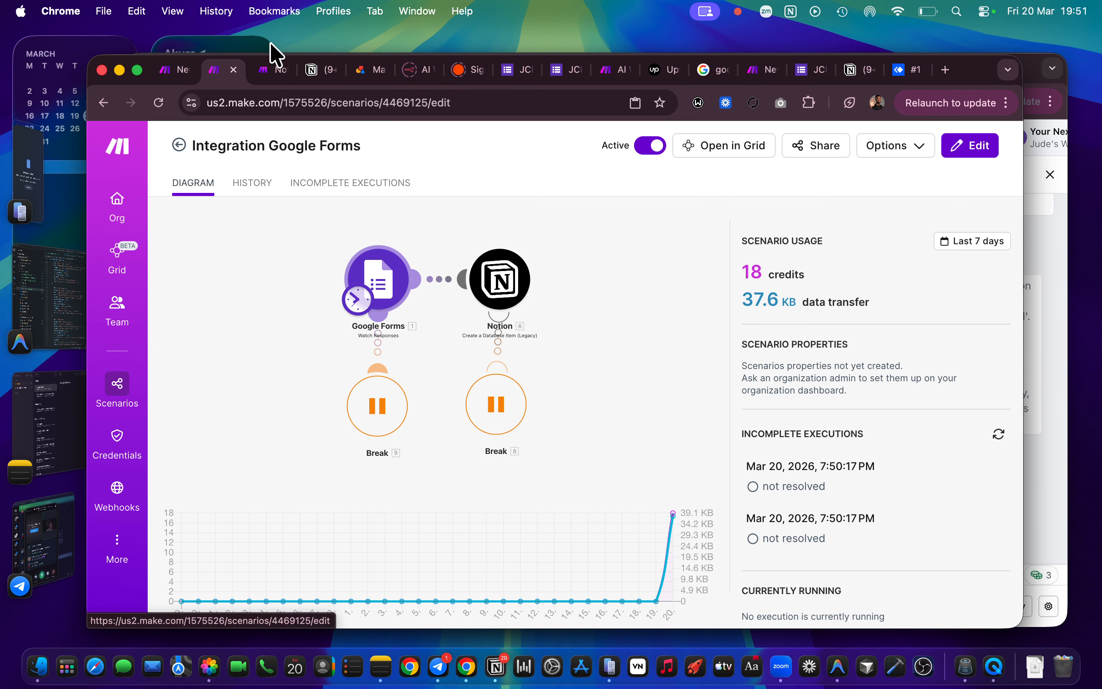
left_click(264, 149)
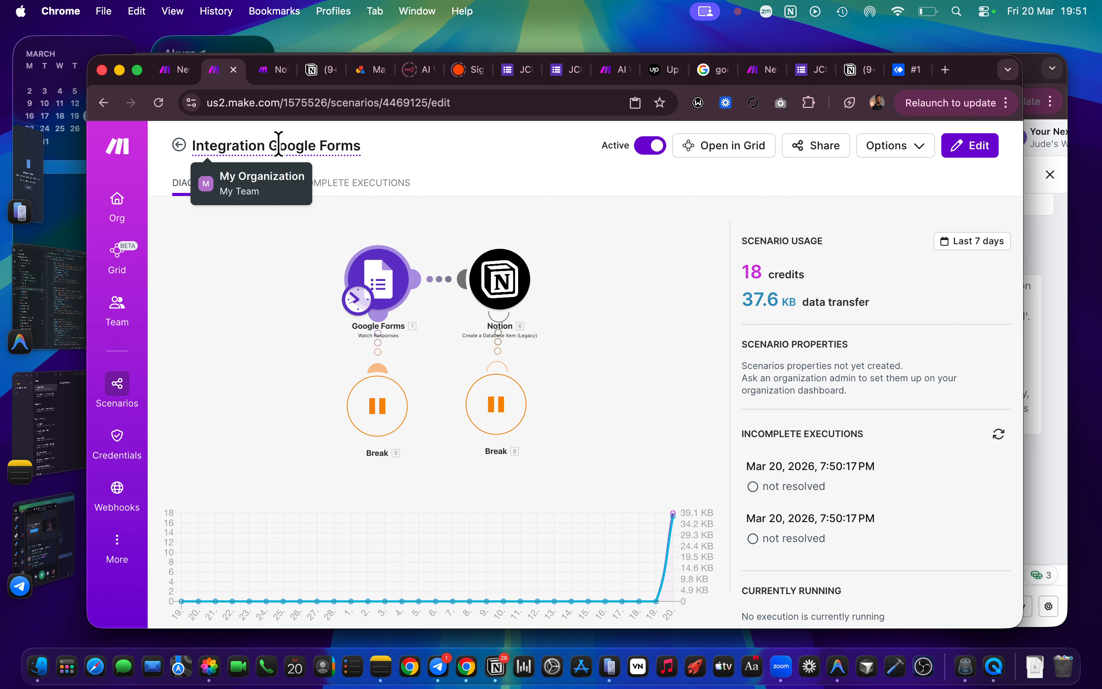
key("super+a")
type("A")
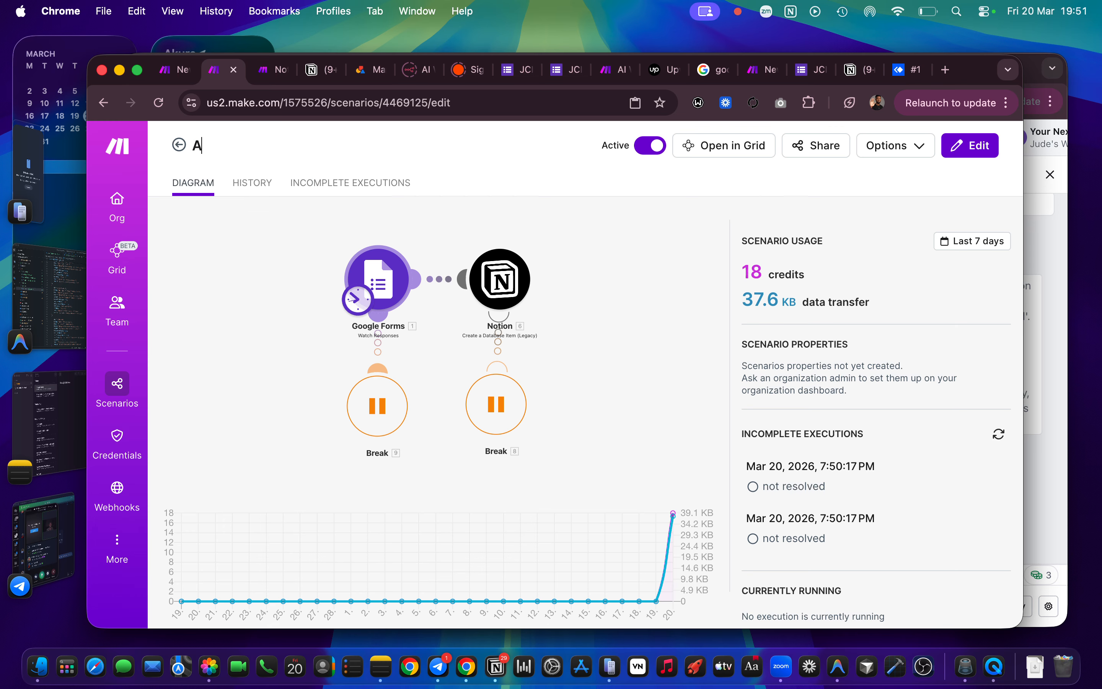
key("Caps_Lock")
type("Utomated C")
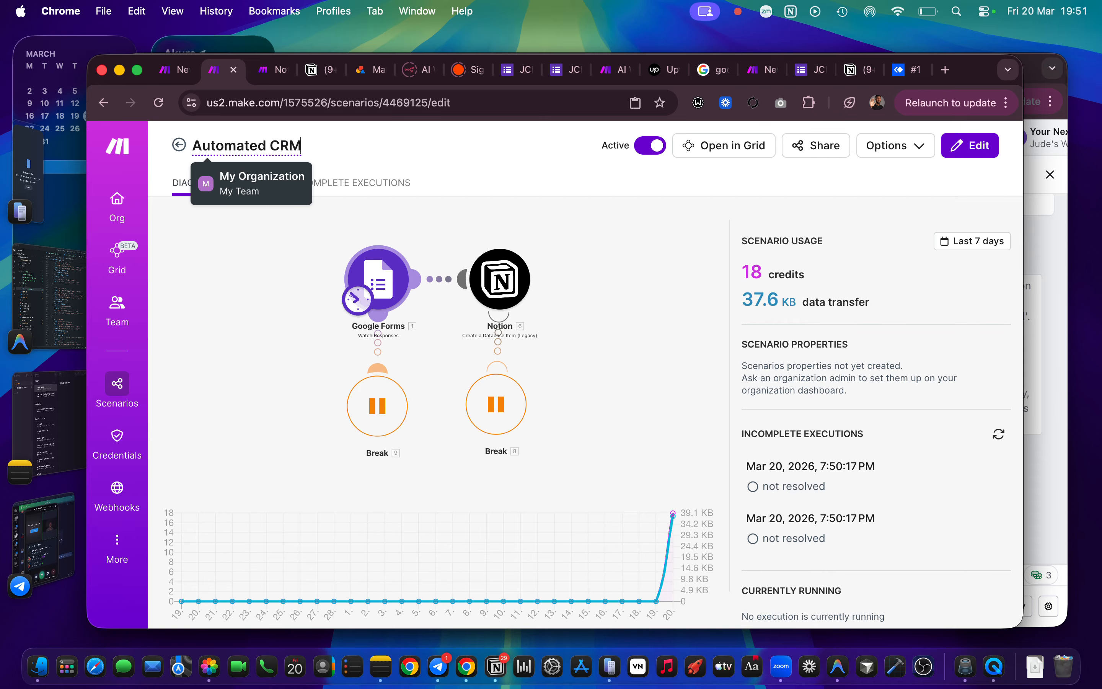
type("RM")
key("Caps_Lock")
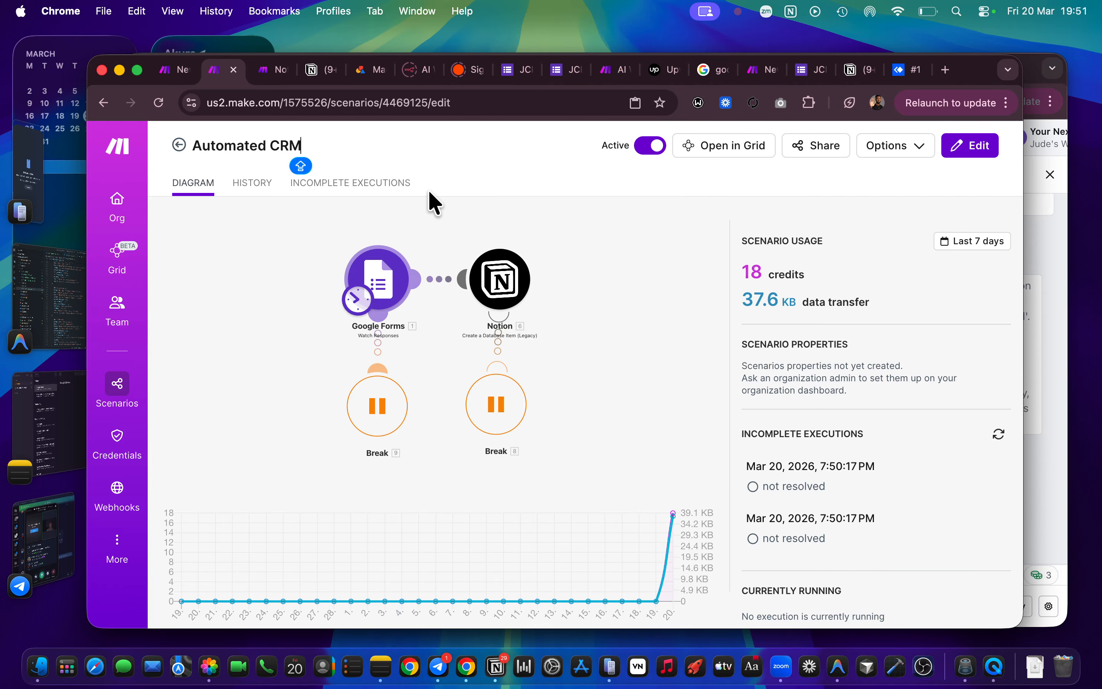
type("(")
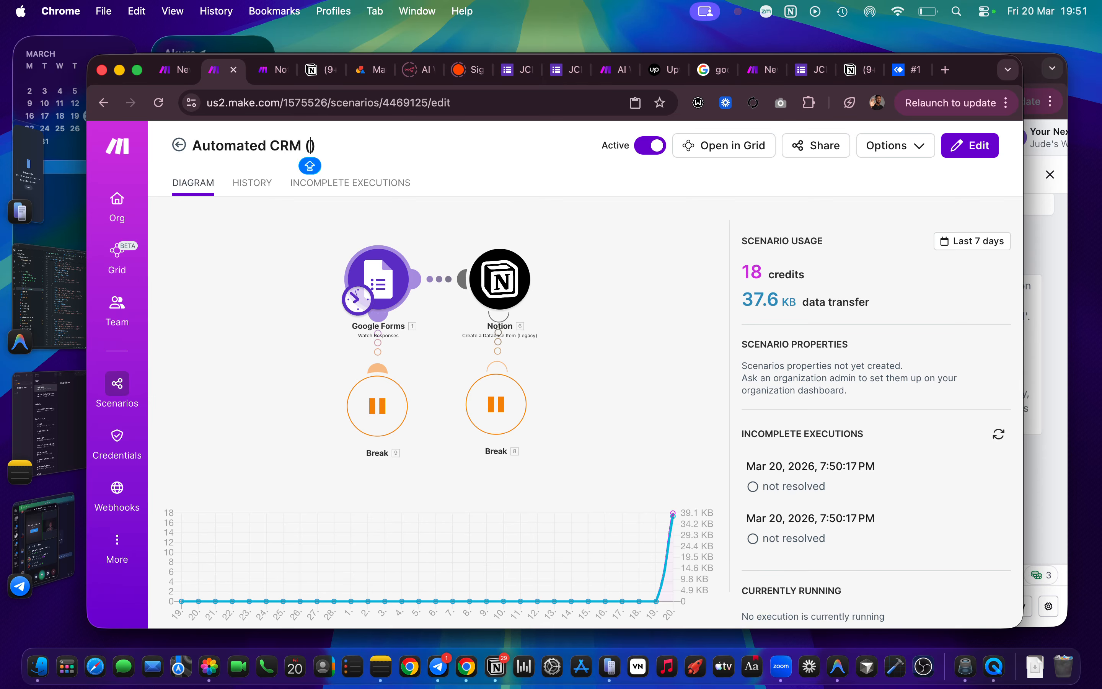
type("Google Forms")
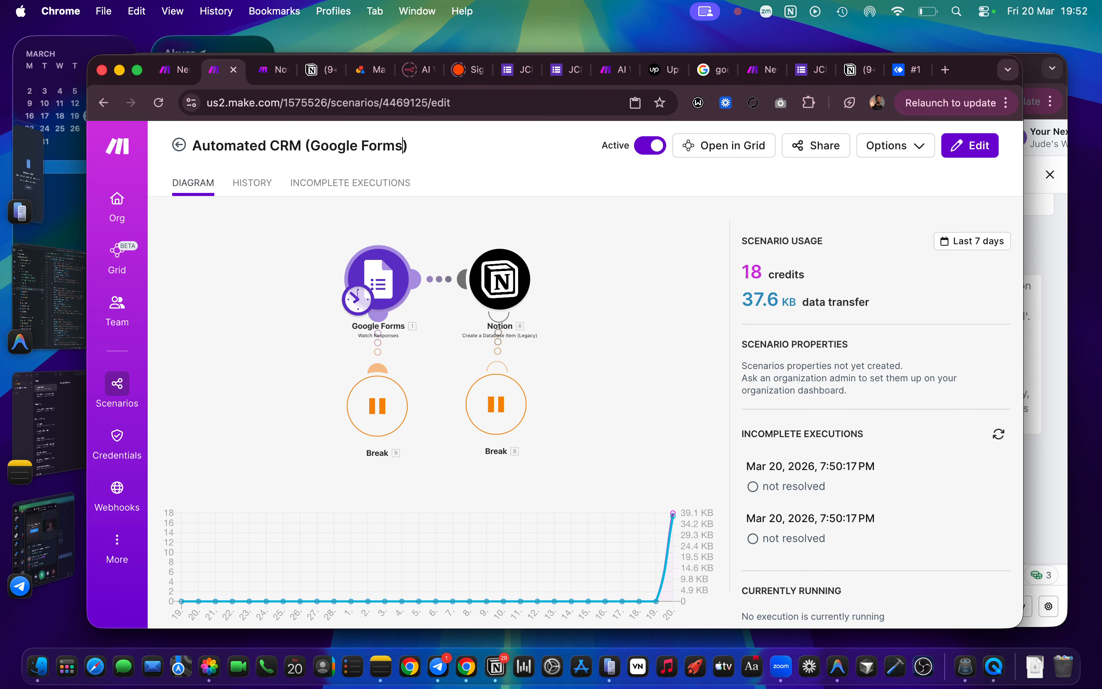
type(" & Notion")
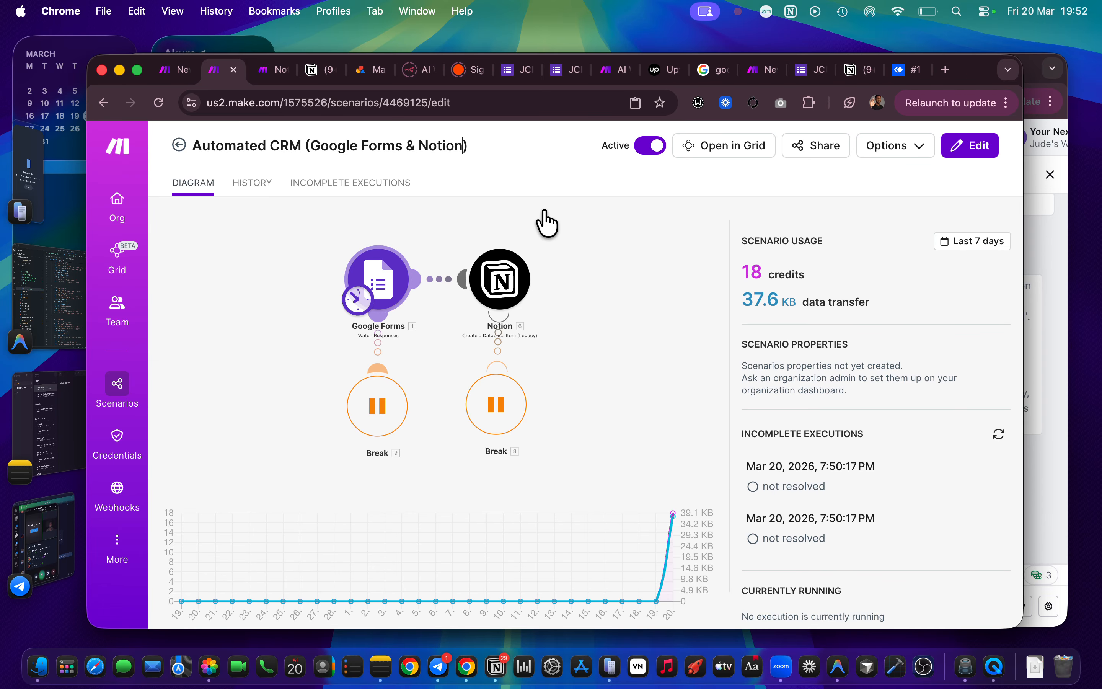
left_click(585, 239)
left_click(183, 153)
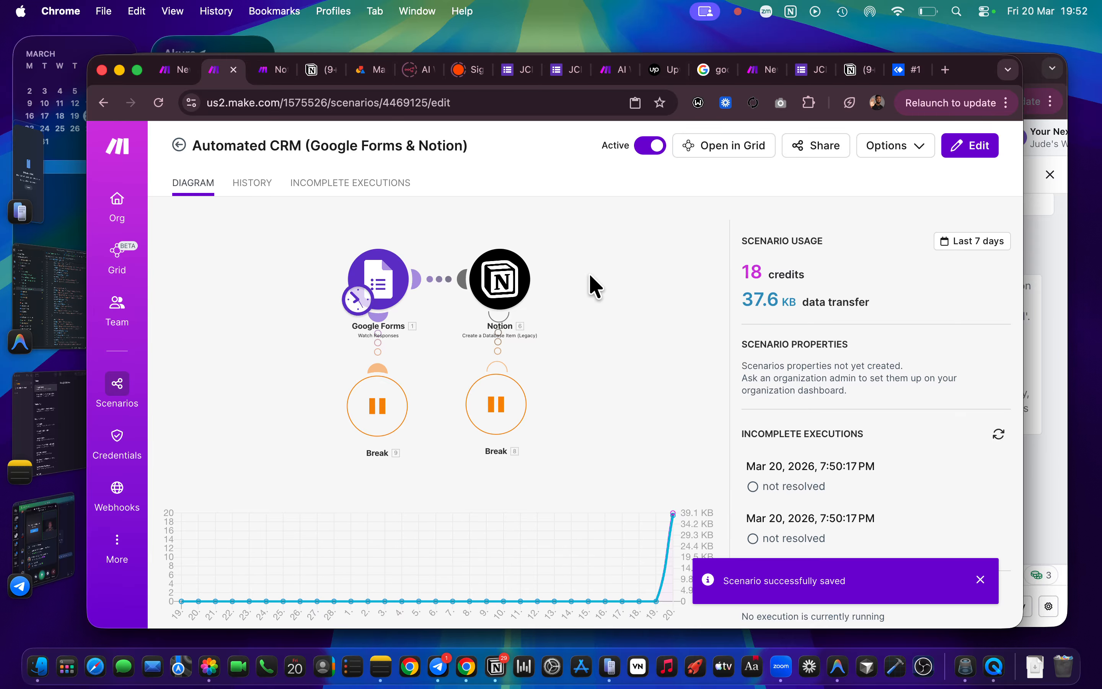
Step: Switch to Telegram and look through the participant list of the JCINFUOYE AI Automation Day 2 group call
key("ctrl+Right")
key("ctrl+Left")
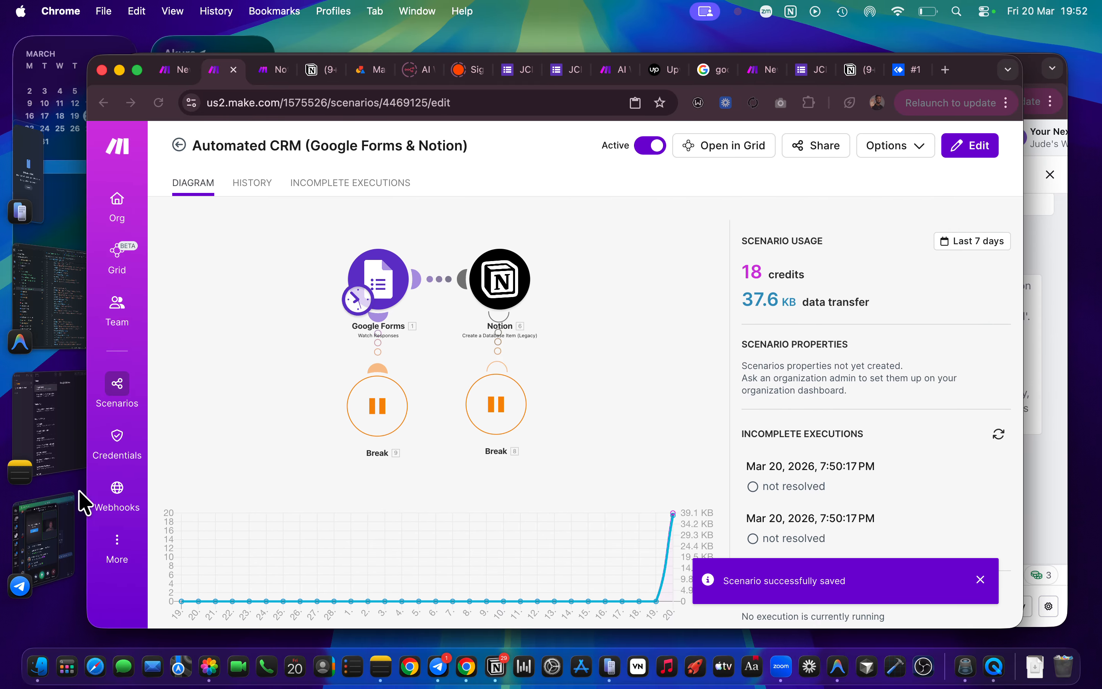
left_click(55, 526)
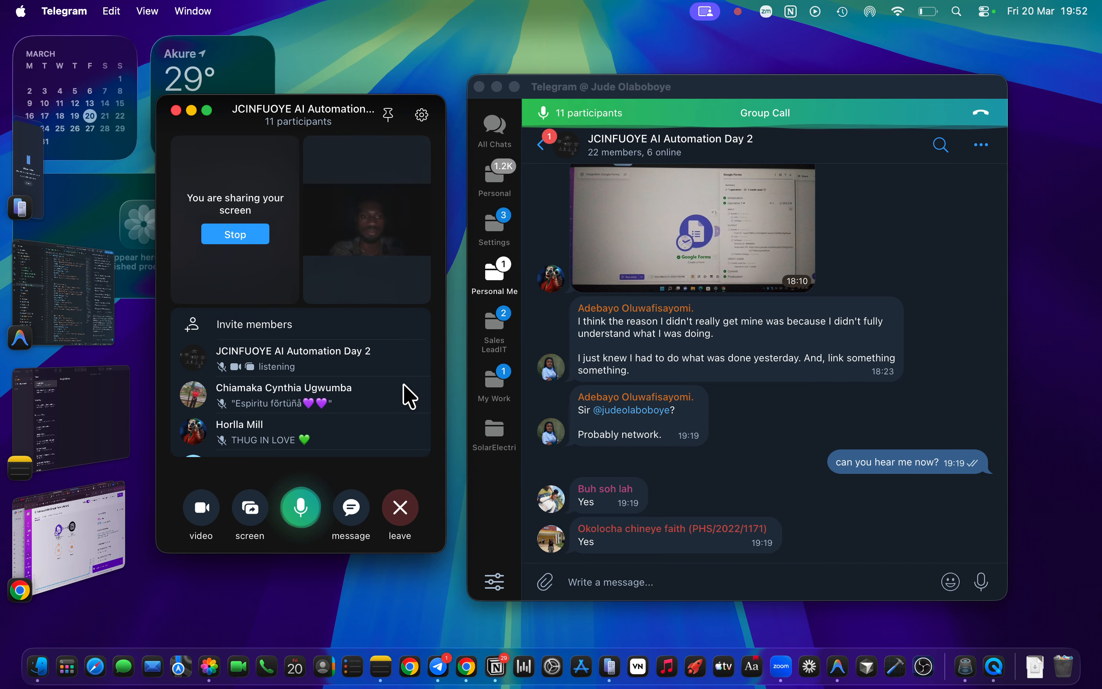
scroll(409, 397, "down", 10)
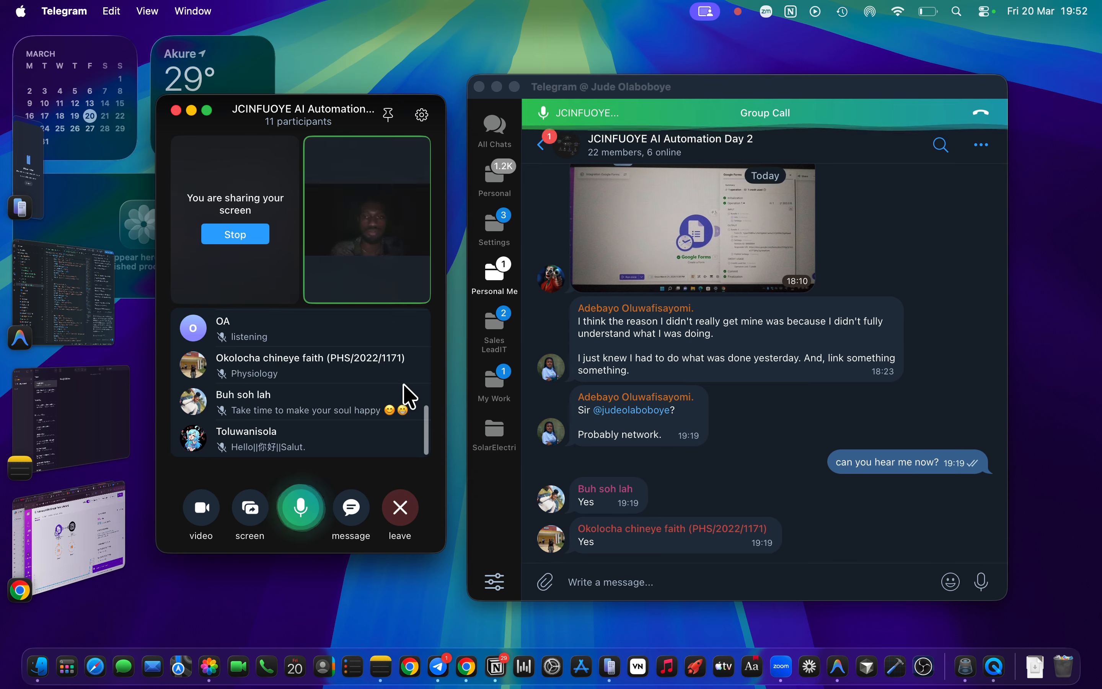
scroll(409, 396, "up", 10)
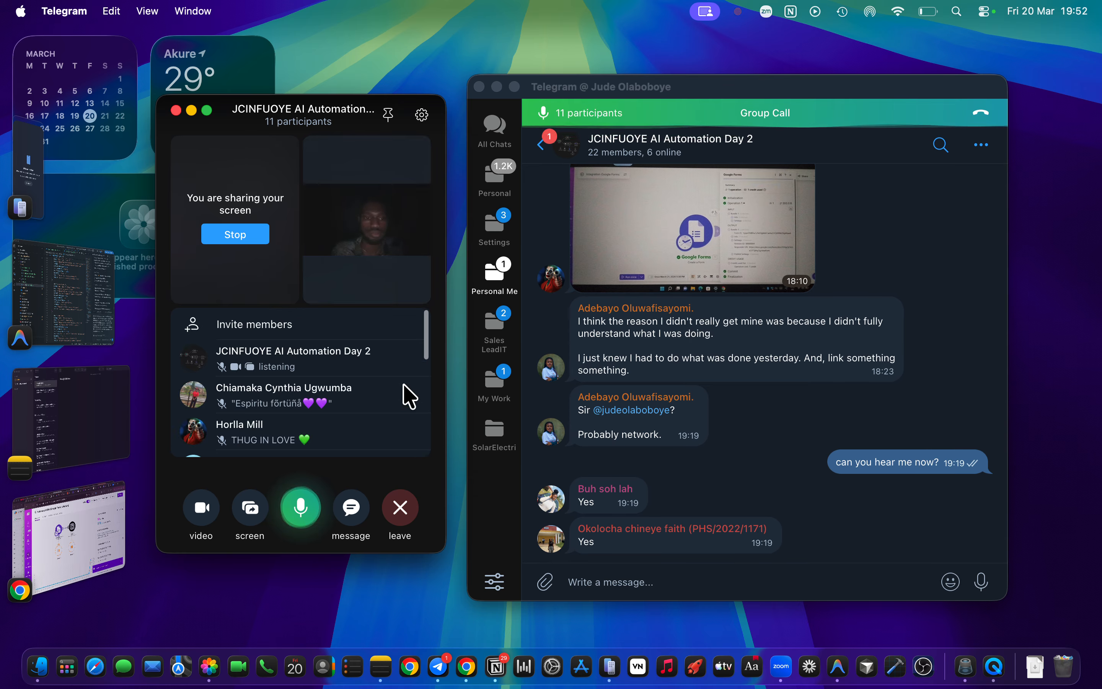
left_click(983, 13)
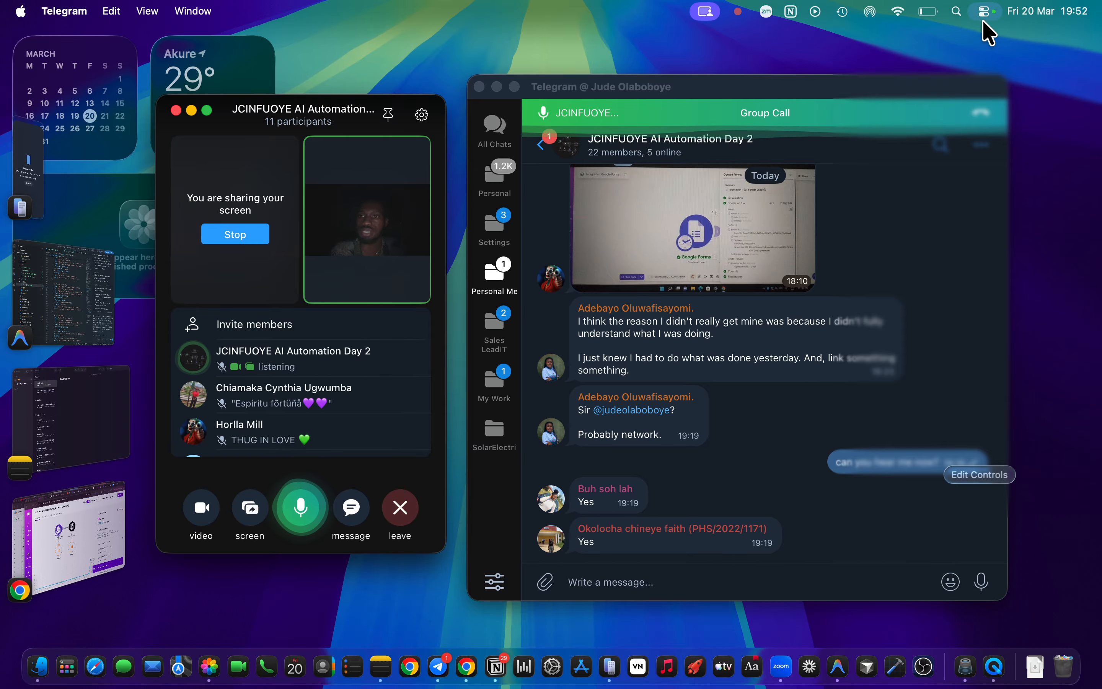
left_click(766, 388)
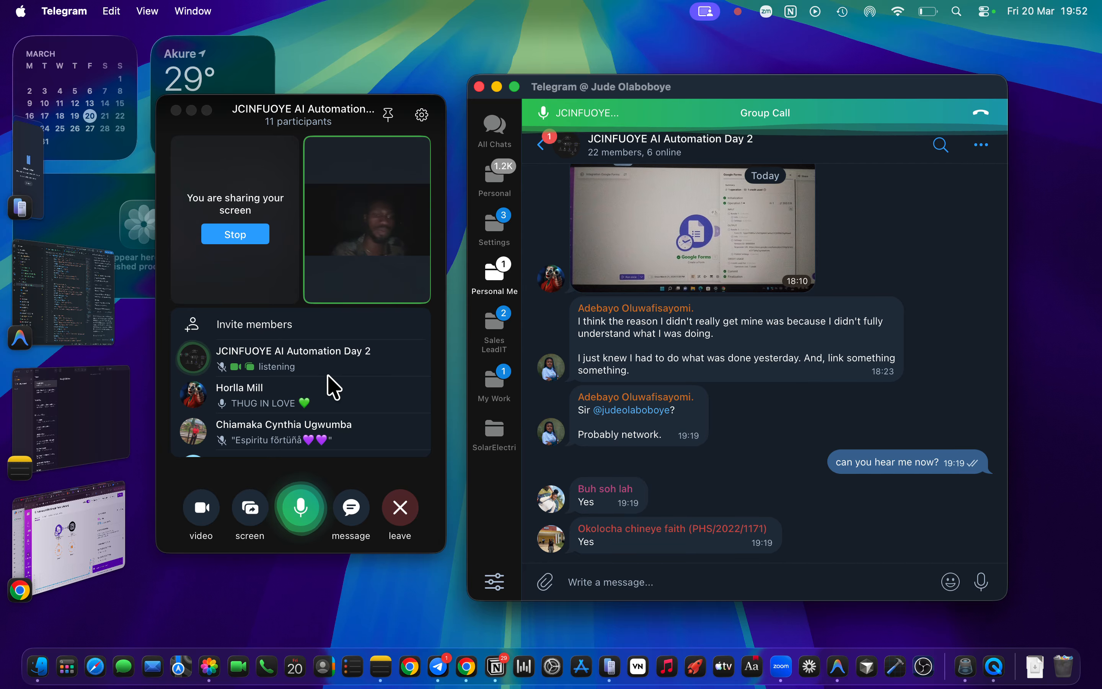
scroll(313, 391, "down", 10)
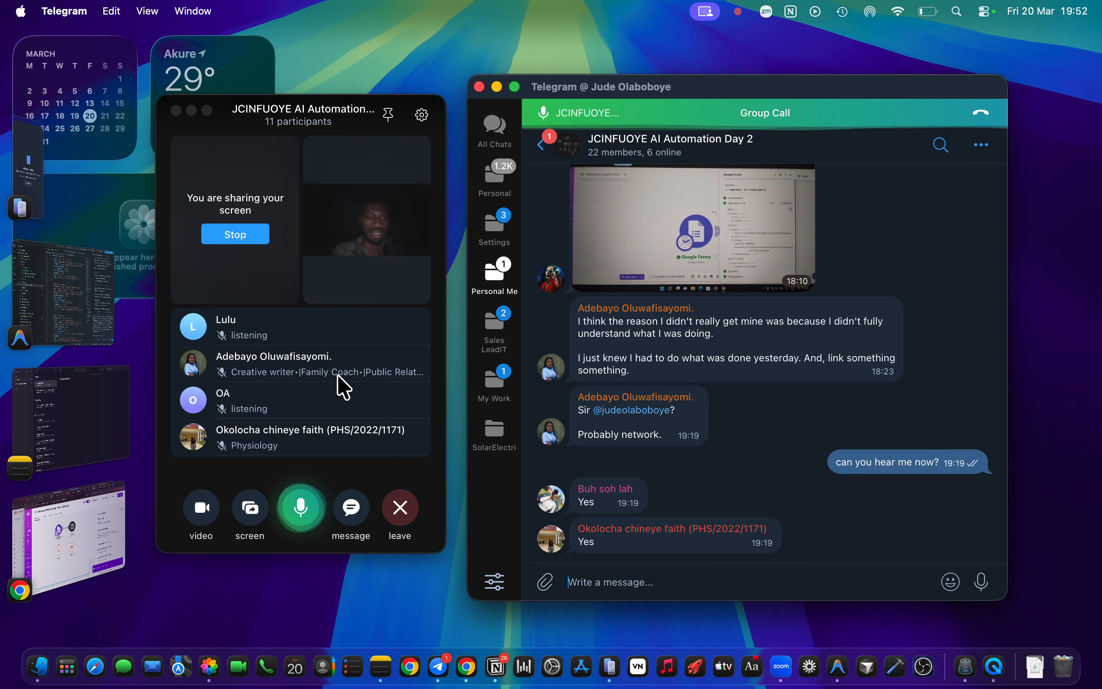
scroll(343, 387, "down", 3)
scroll(343, 387, "up", 4)
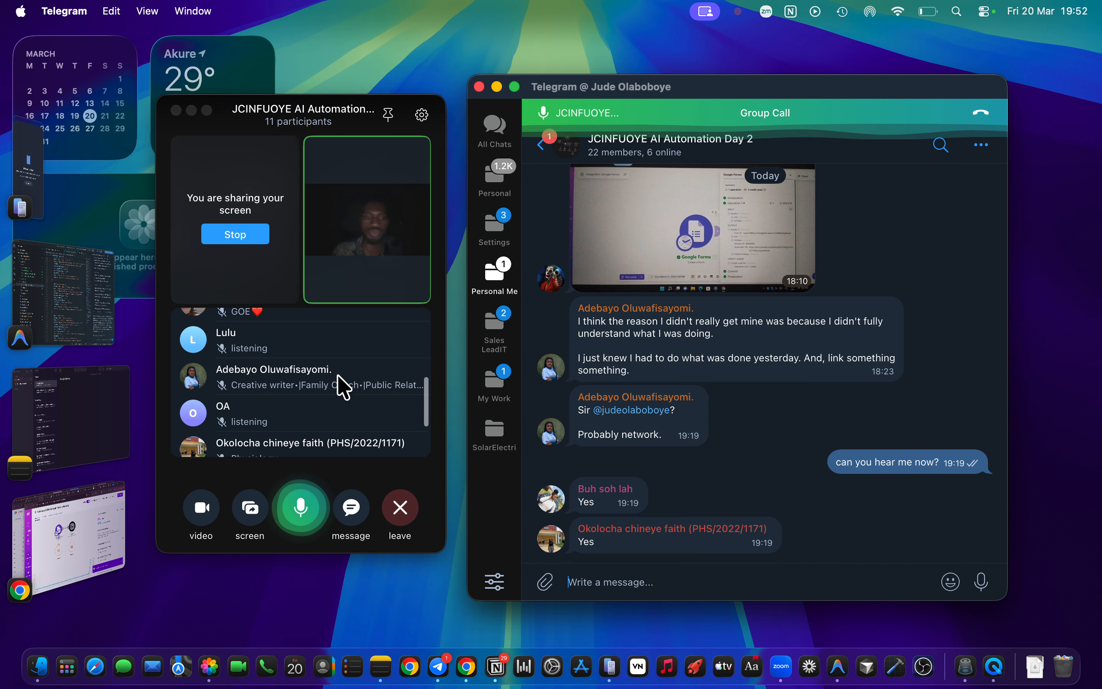
scroll(343, 387, "up", 5)
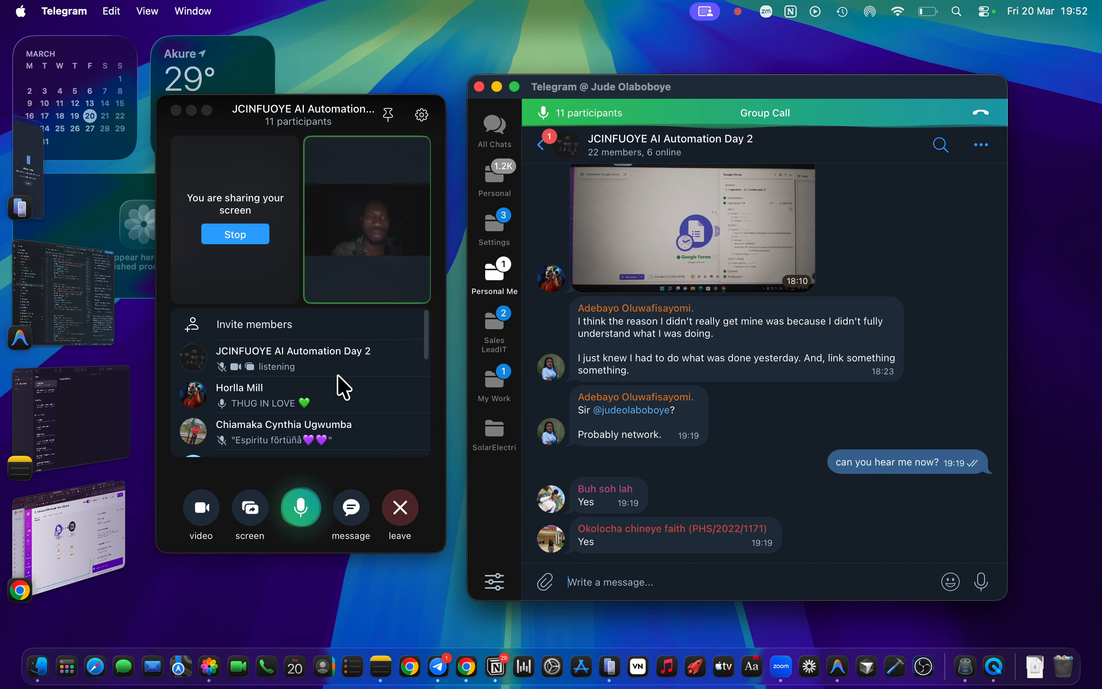
scroll(342, 388, "down", 5)
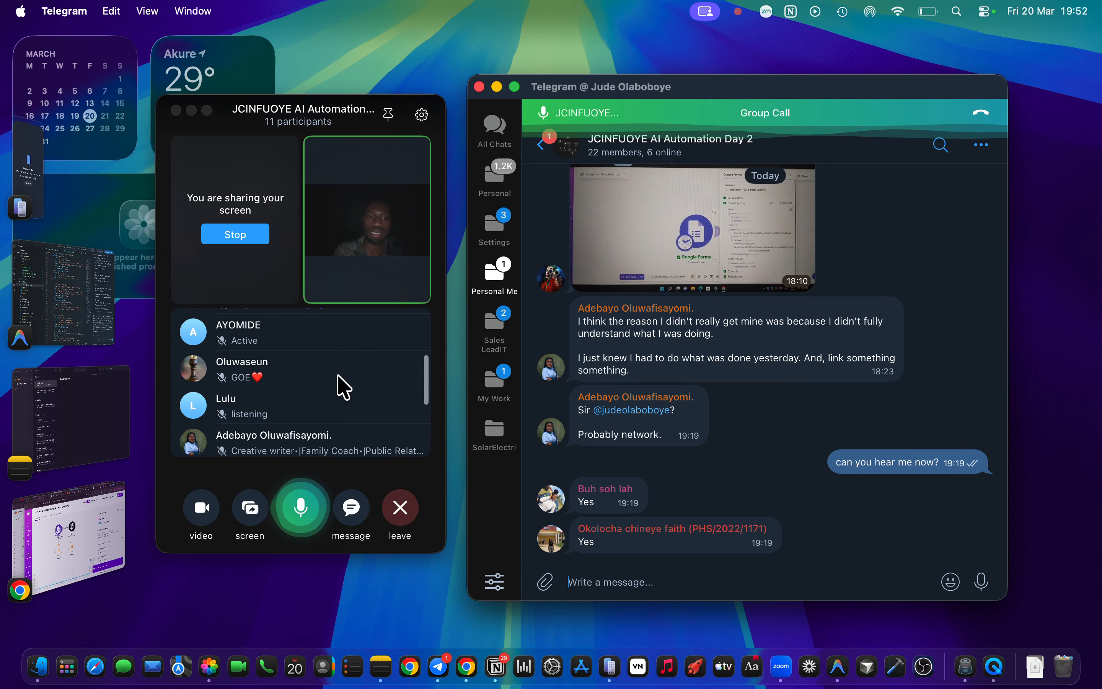
scroll(343, 388, "down", 3)
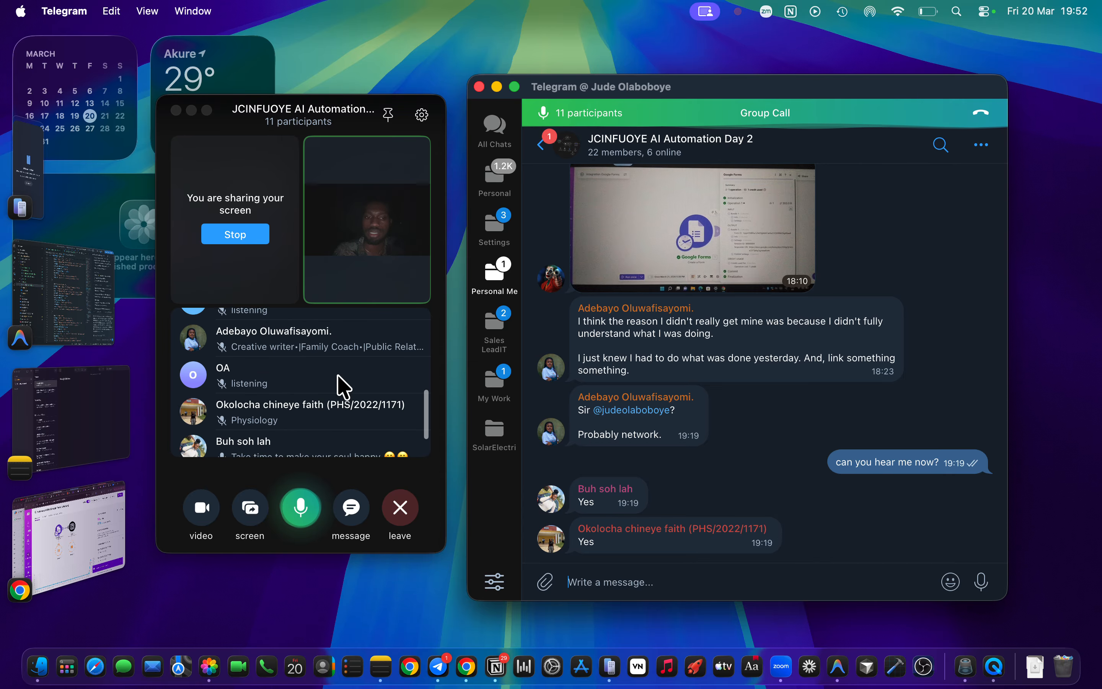
scroll(342, 388, "down", 2)
scroll(343, 387, "up", 4)
scroll(342, 388, "down", 4)
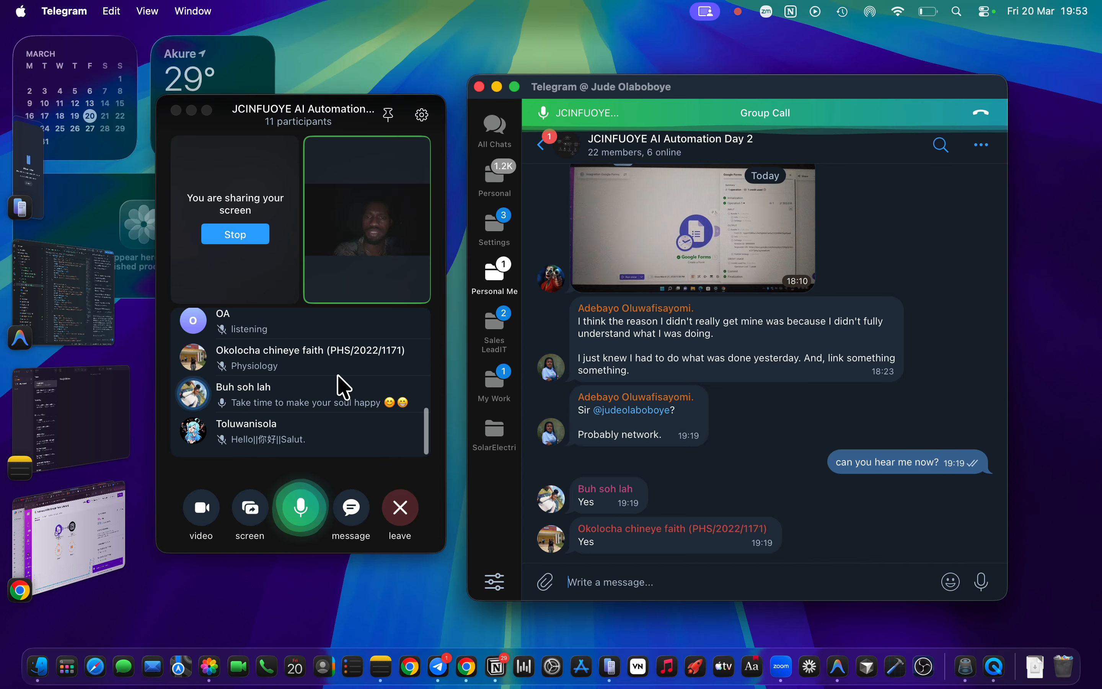
scroll(343, 388, "up", 10)
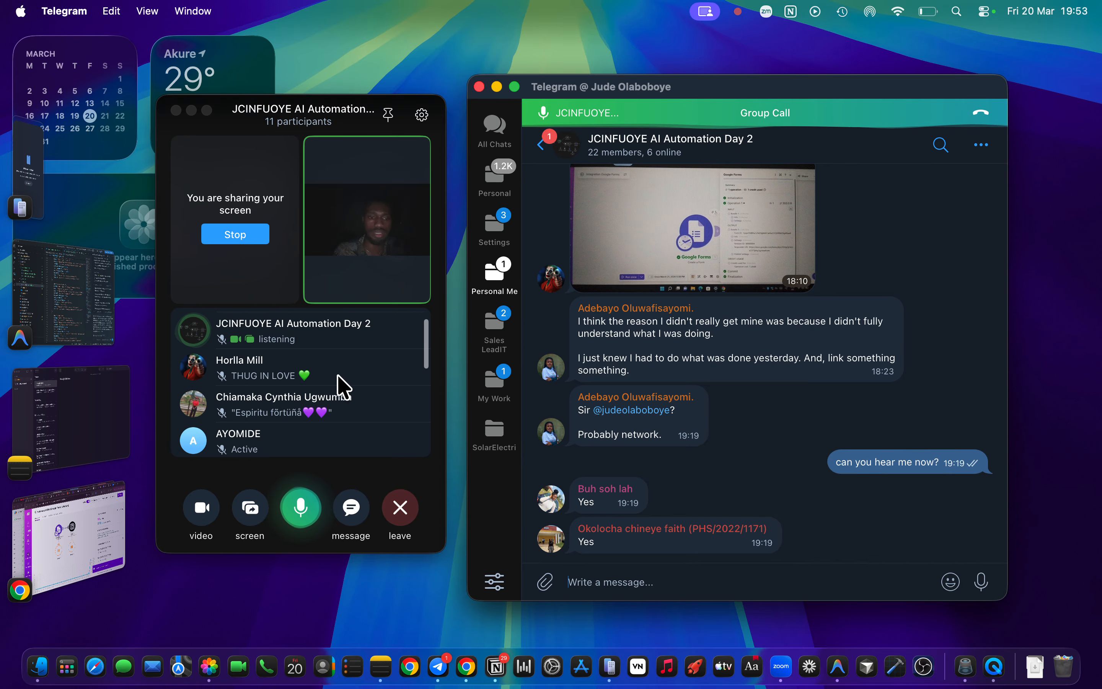
scroll(342, 387, "down", 6)
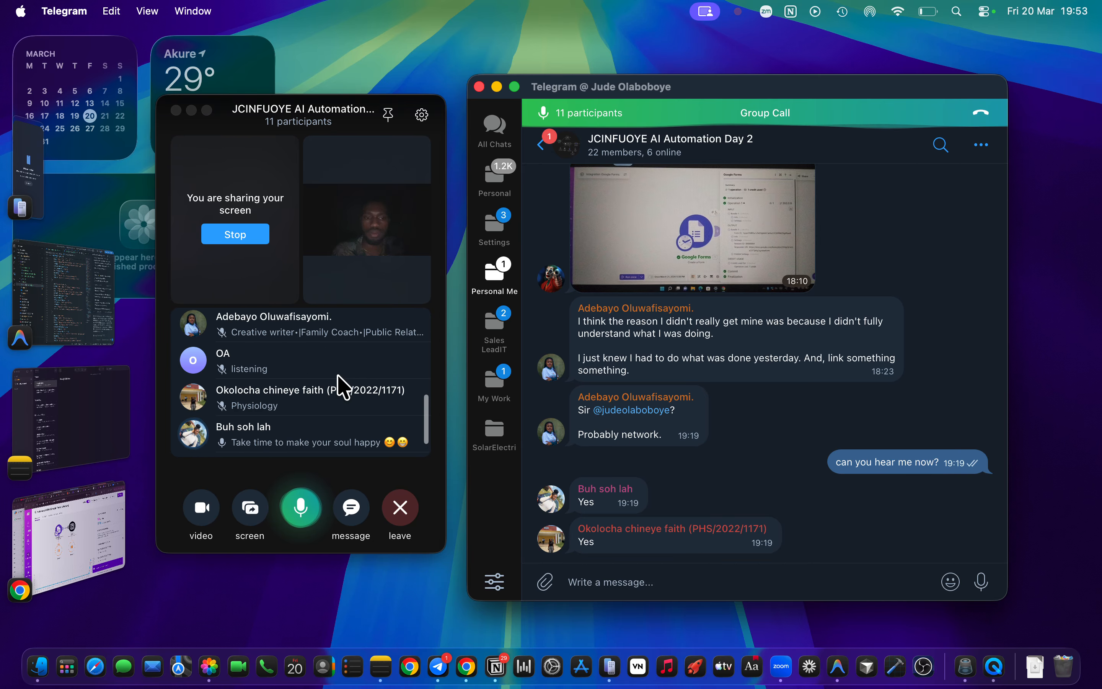
scroll(343, 387, "down", 1)
scroll(343, 387, "up", 8)
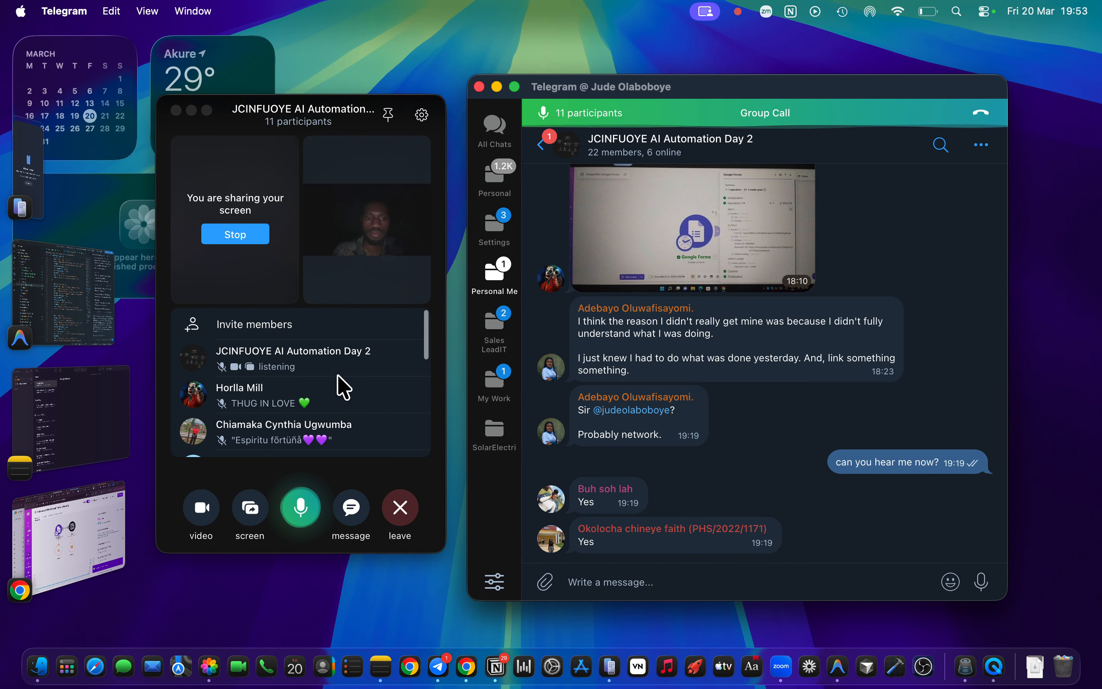
scroll(342, 388, "down", 10)
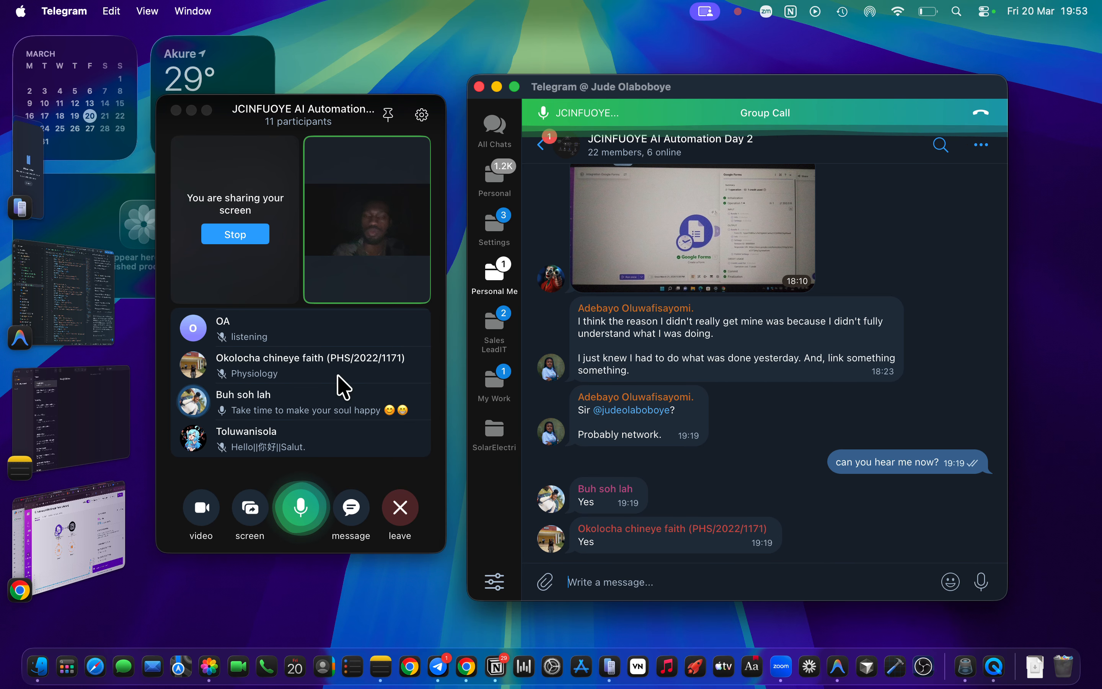
Step: Switch to the AI Automation Day 2 notes in Notion and read the Live Build #2 – The Telegram Fast-Track section
left_click(80, 549)
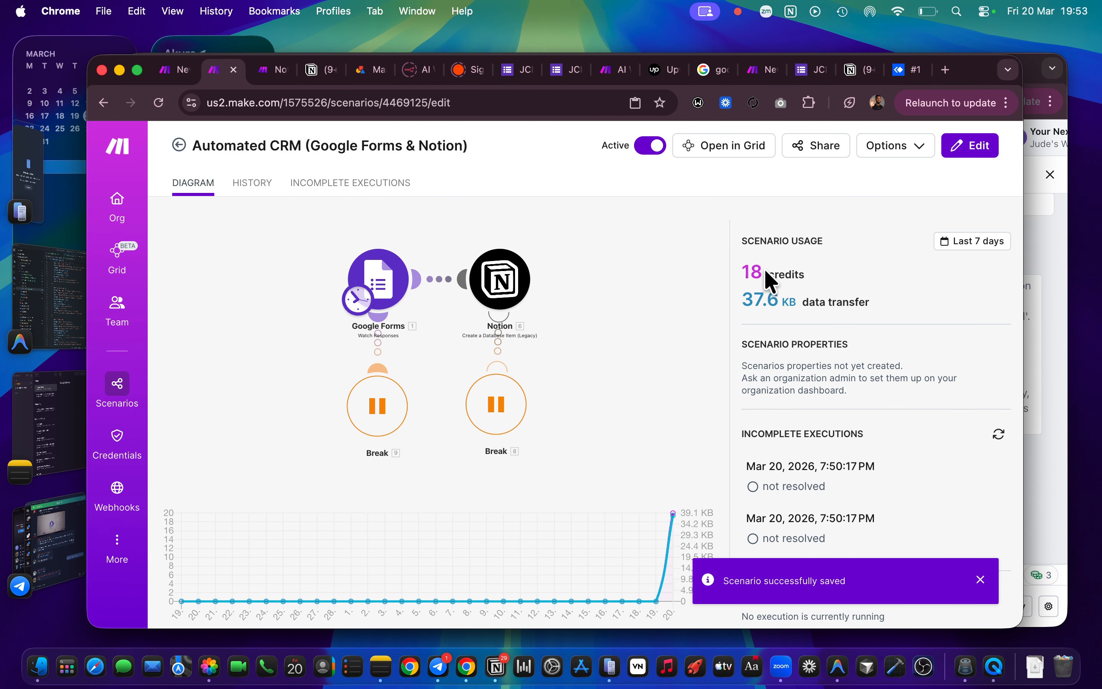
key("ctrl+Right")
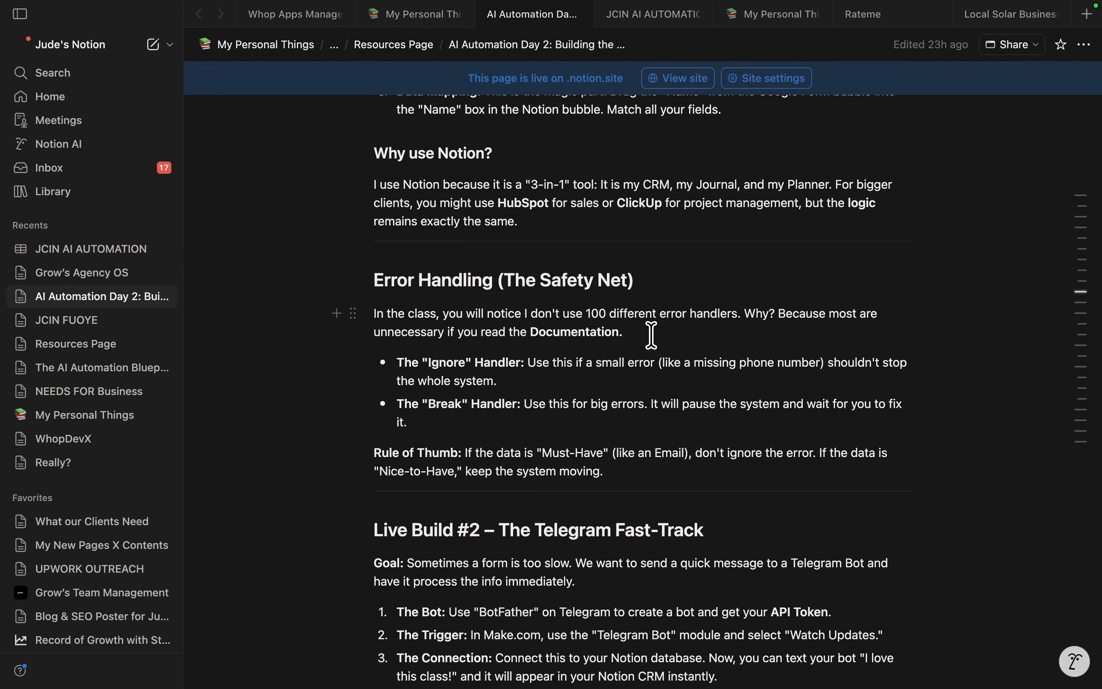
scroll(652, 335, "down", 6)
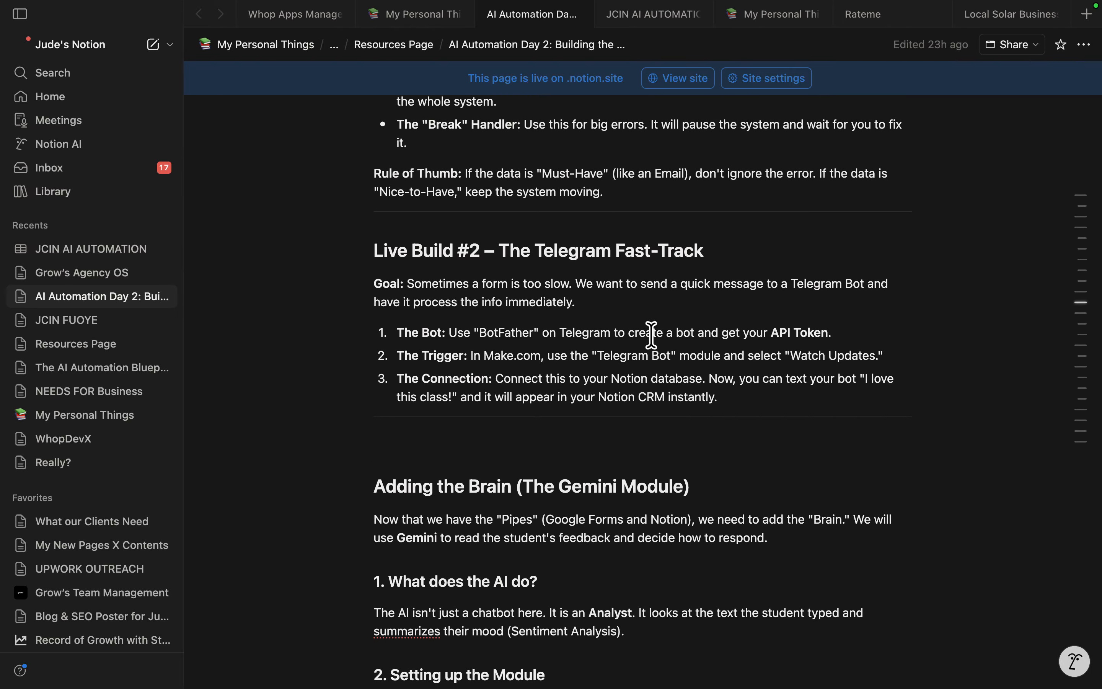
Step: Switch to Make, open the Integration Telegram Bot scenario from the scenario list, and dismiss the offer to recover unsaved changes
key("ctrl+Left")
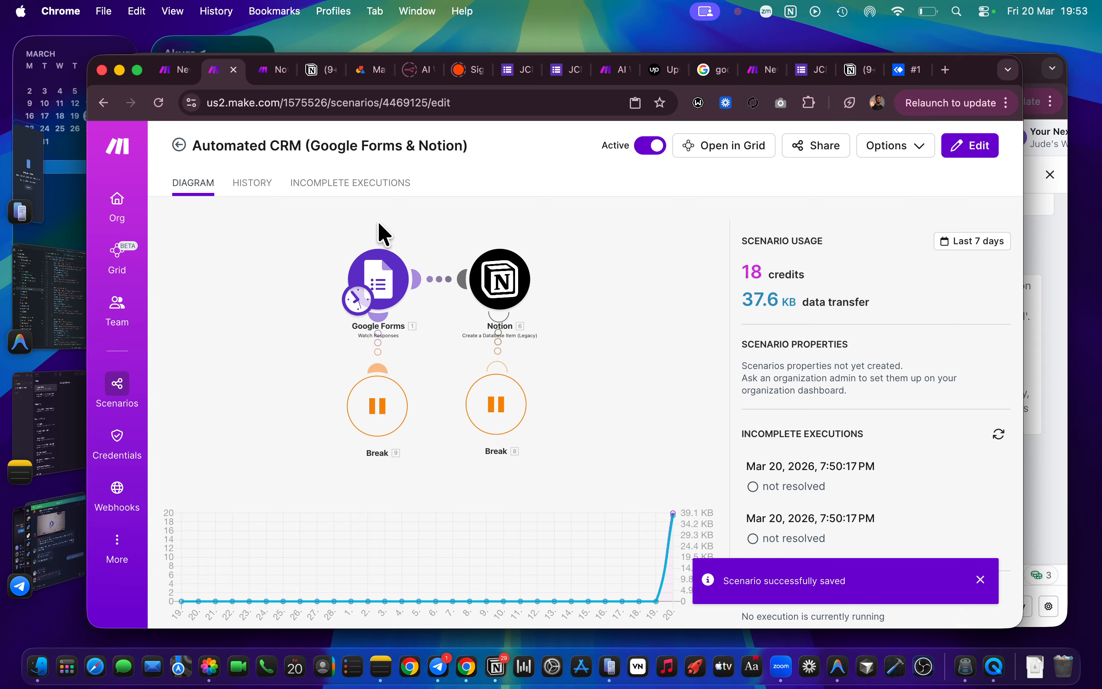
left_click(179, 144)
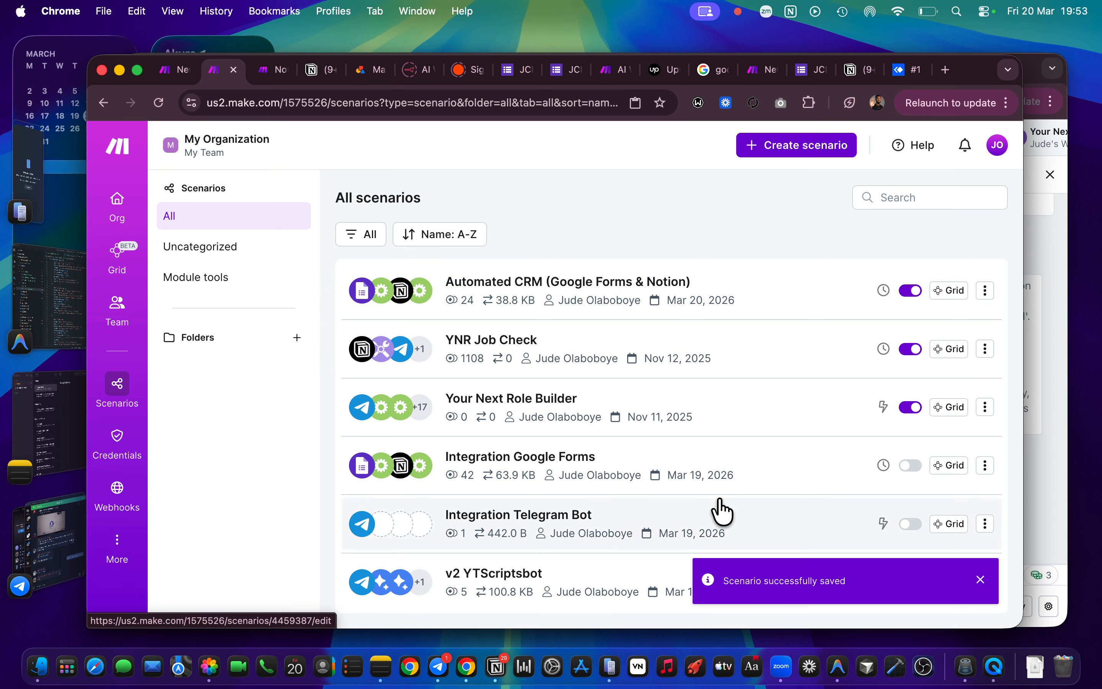
left_click(722, 512)
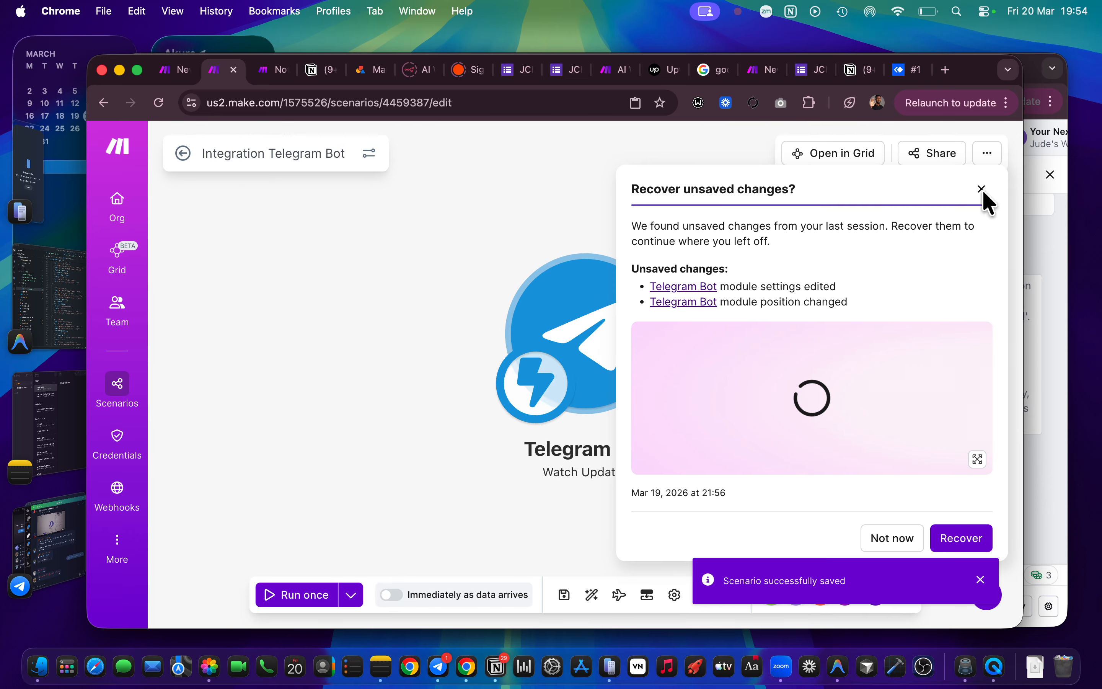
left_click(982, 189)
Step: Delete the existing Telegram Bot Watch Updates module from the scenario and dismiss the recovered-version notice
right_click(621, 323)
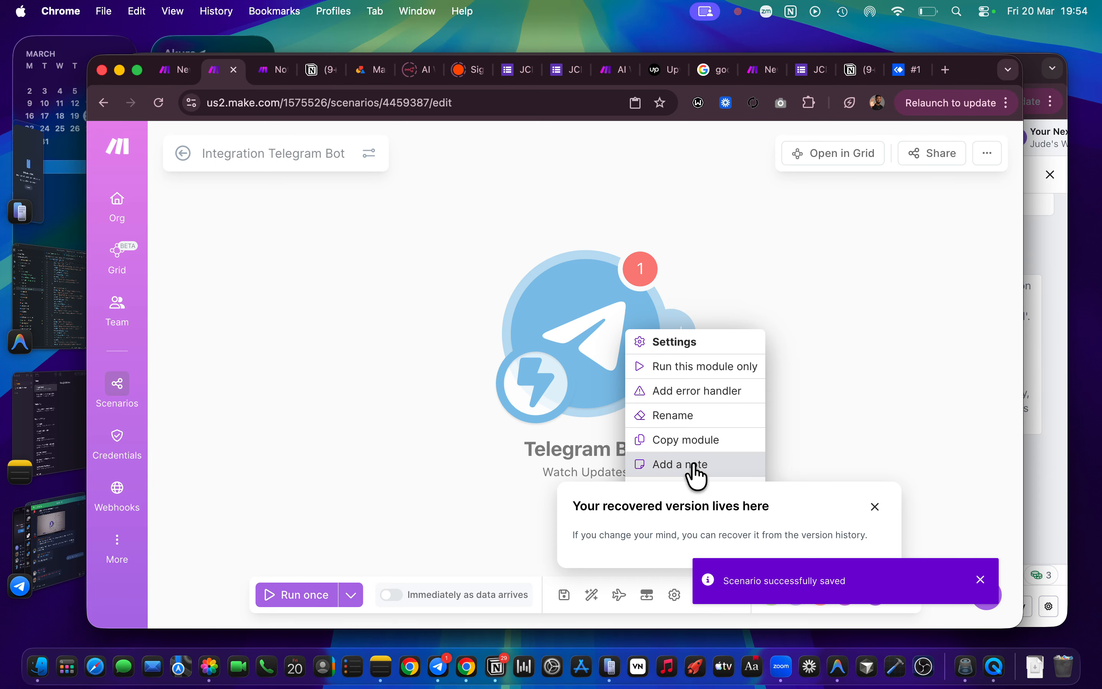
left_click(875, 507)
left_click(719, 491)
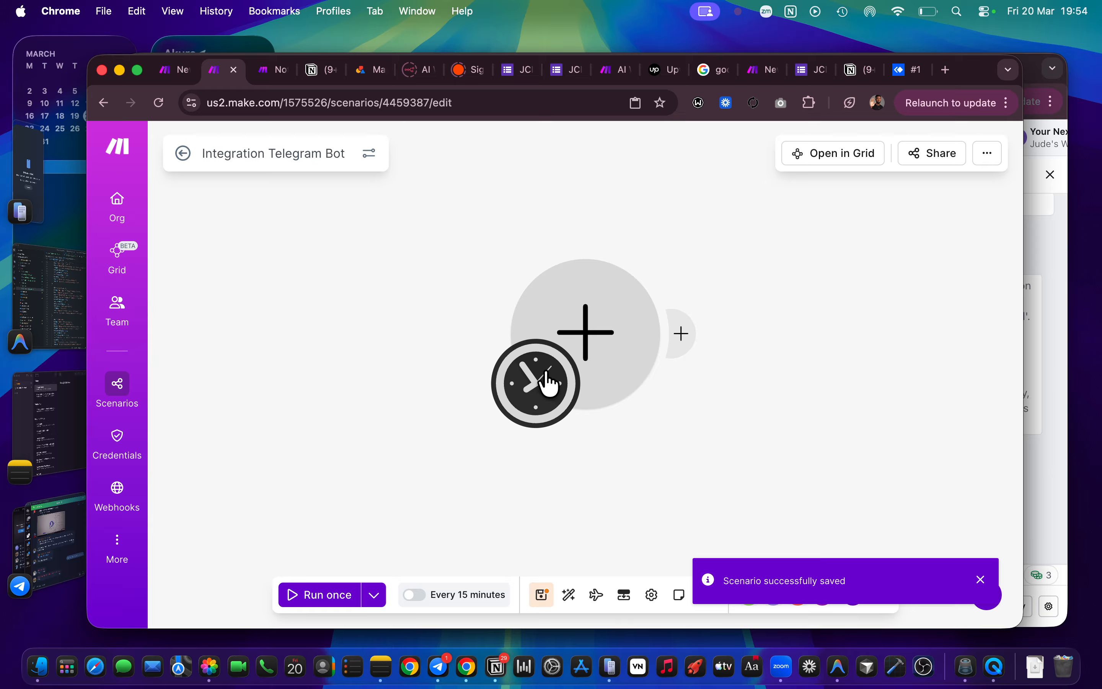
Step: Add the Telegram Bot module Send a Text Message or a Reply as the scenario's first module
left_click(600, 338)
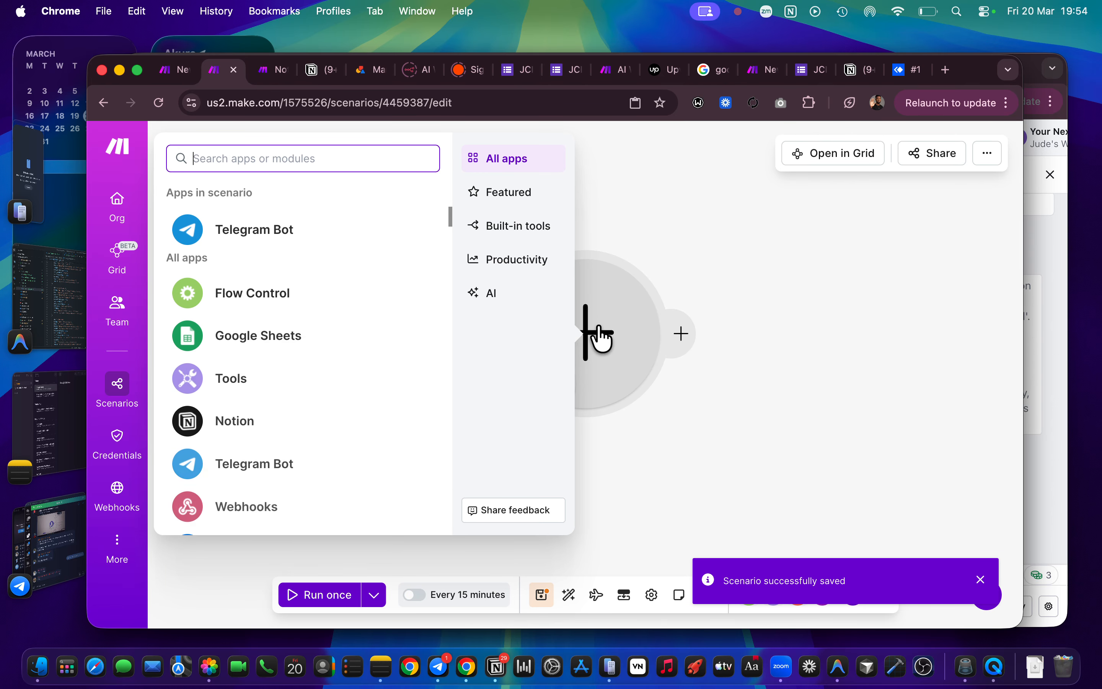
left_click(261, 240)
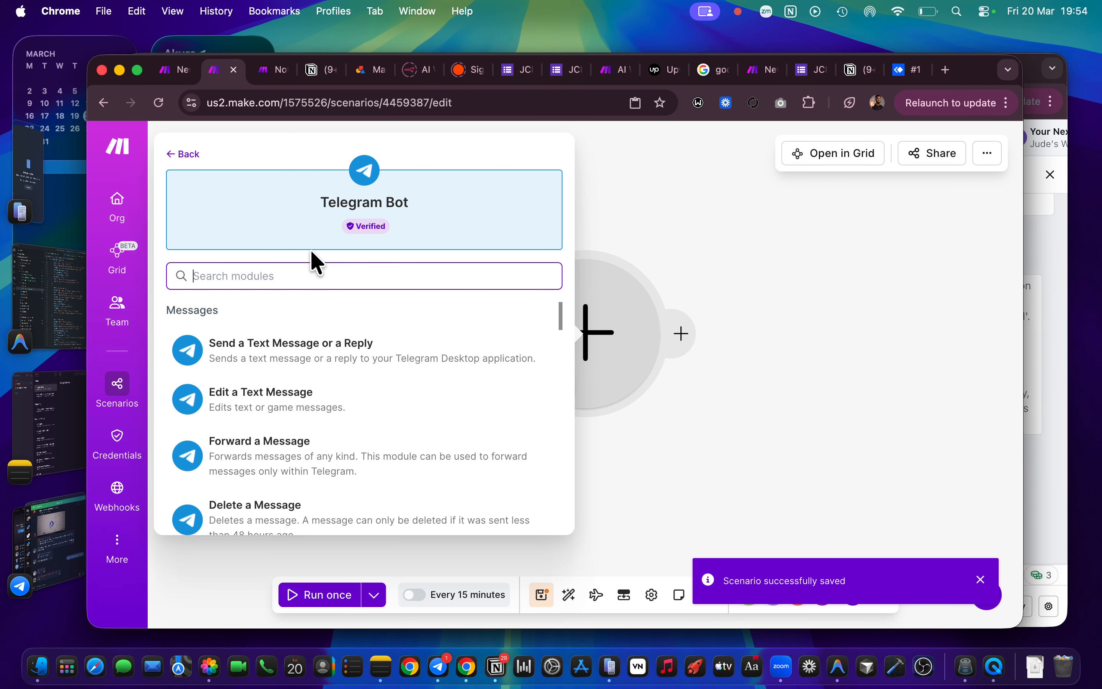
scroll(310, 255, "down", 3)
scroll(295, 332, "down", 12)
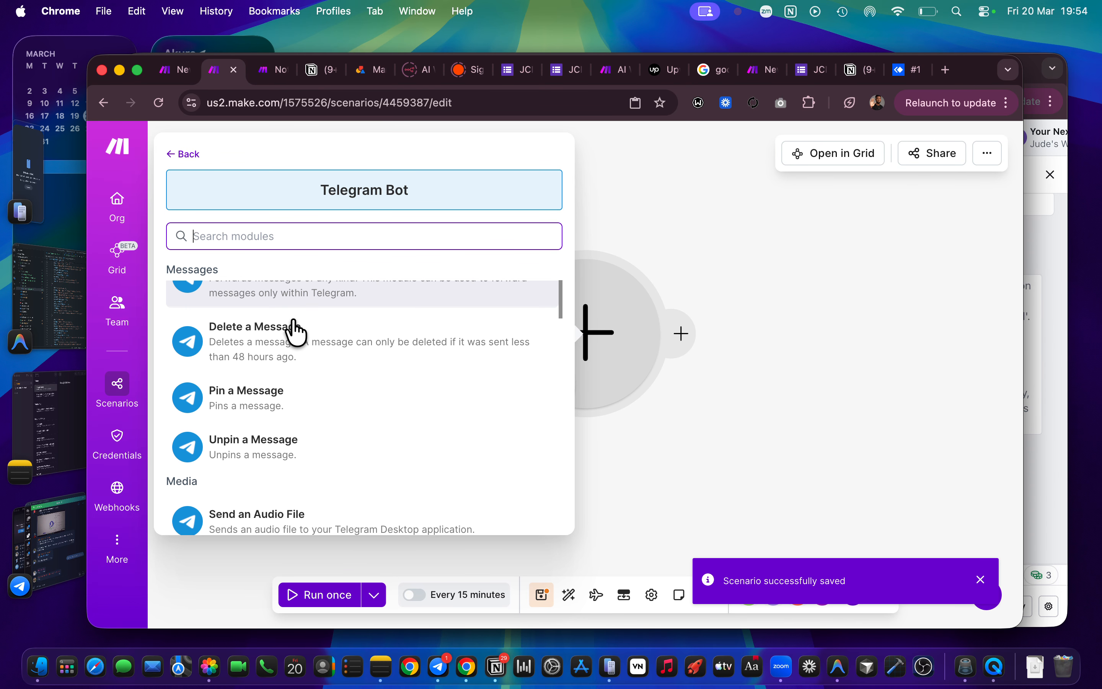
scroll(294, 330, "up", 15)
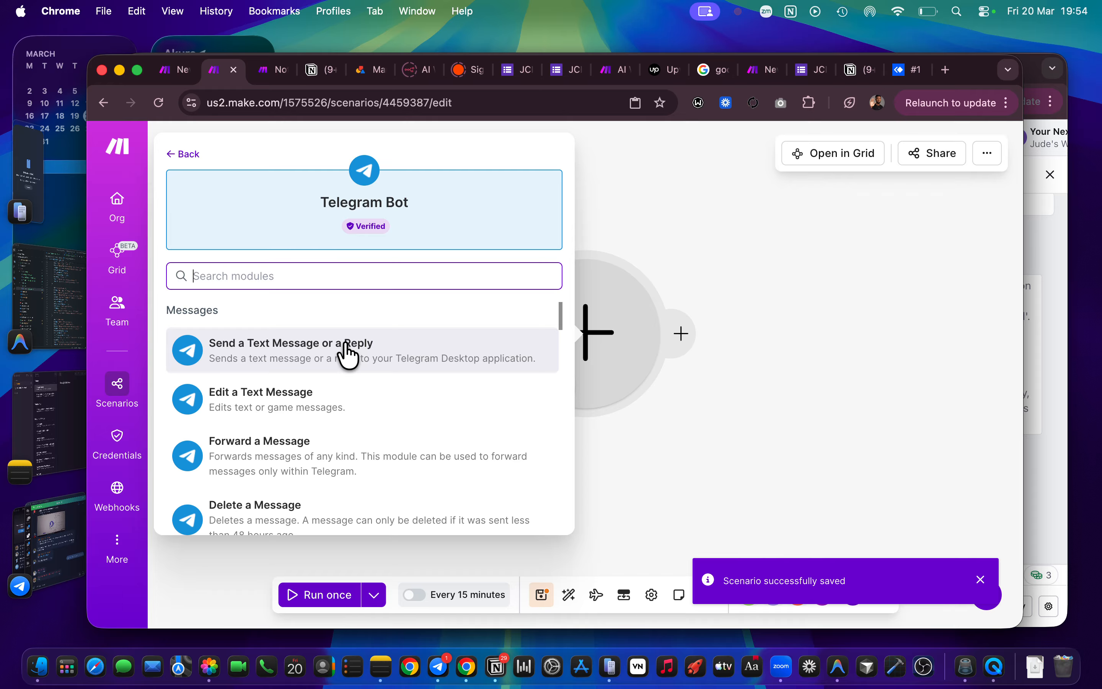
left_click(348, 353)
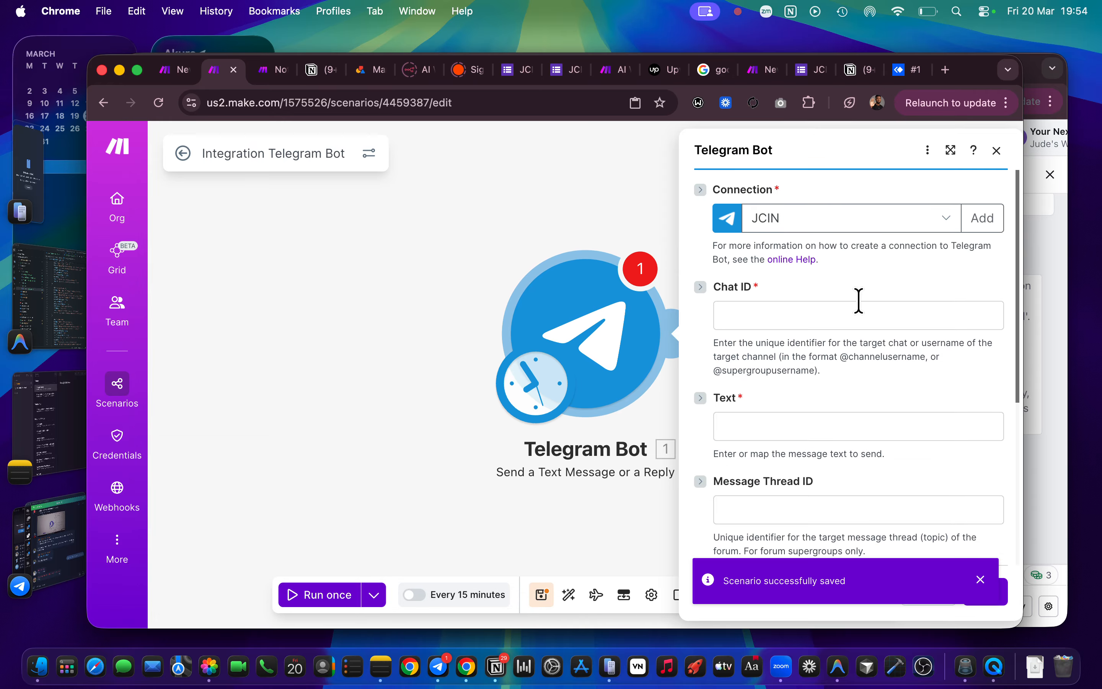
Step: Check the Live Build #2 steps in the Notion notes, and open a new connection form for the Telegram Bot module in Make
key("ctrl+Right")
scroll(508, 534, "down", 2)
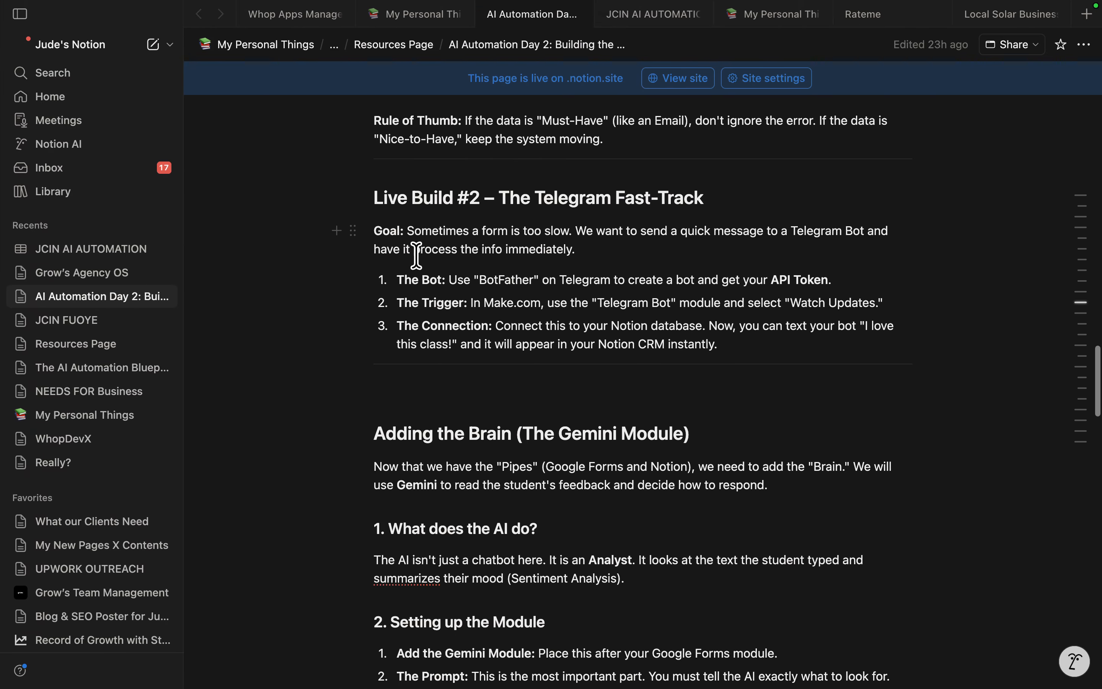
key("ctrl+Left")
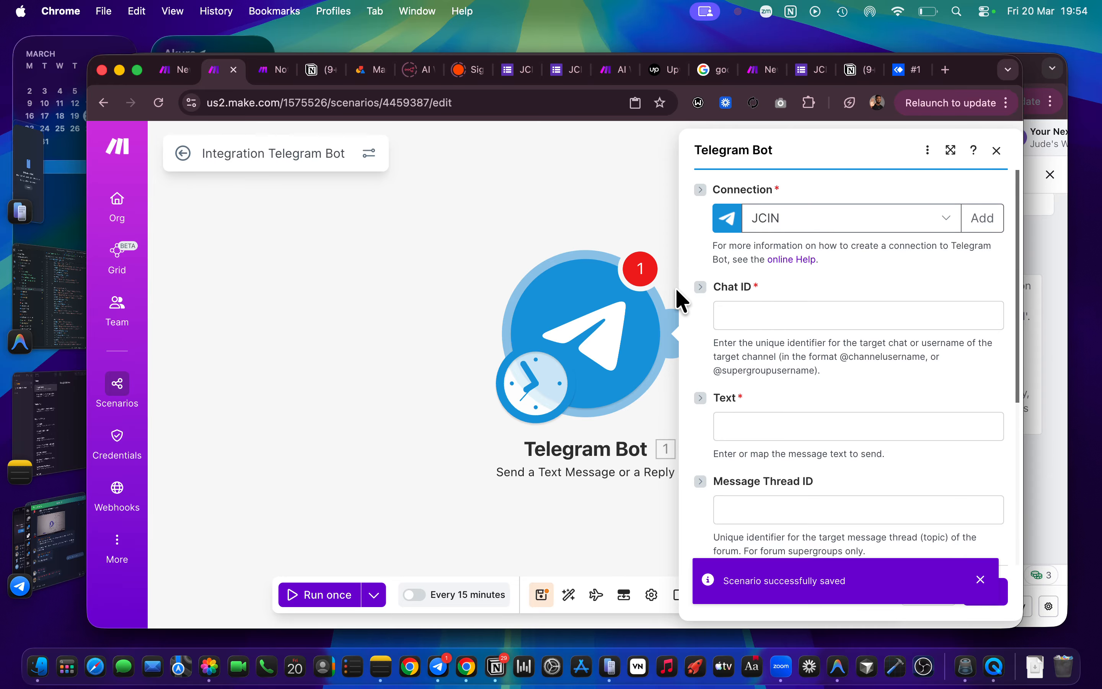
left_click(985, 218)
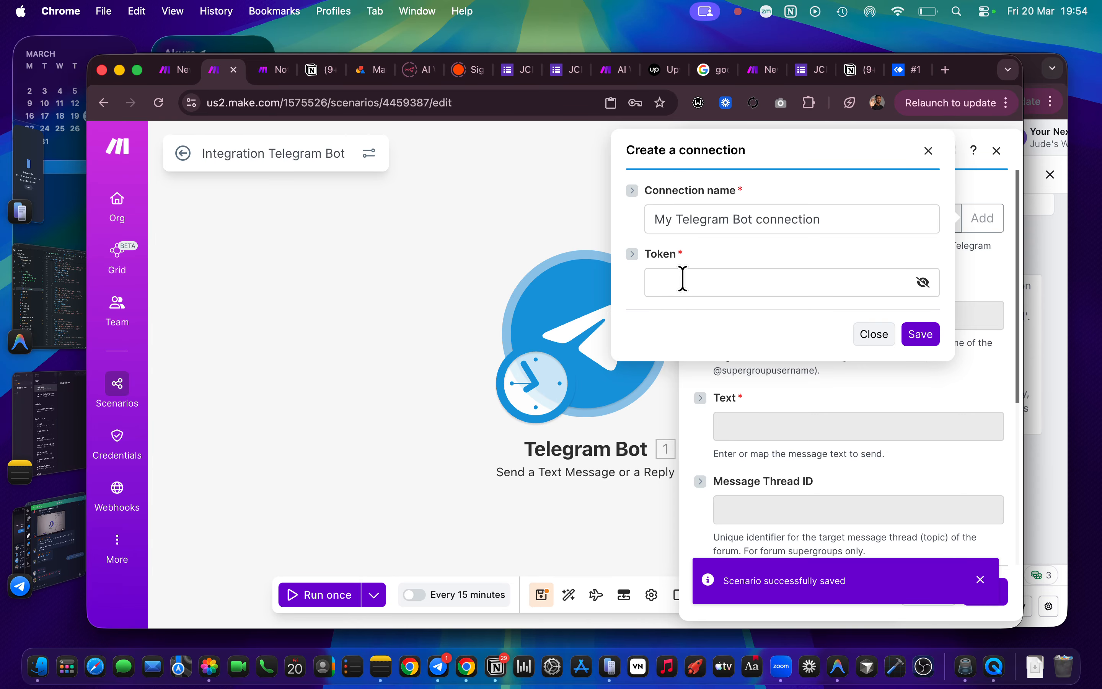
left_click(50, 553)
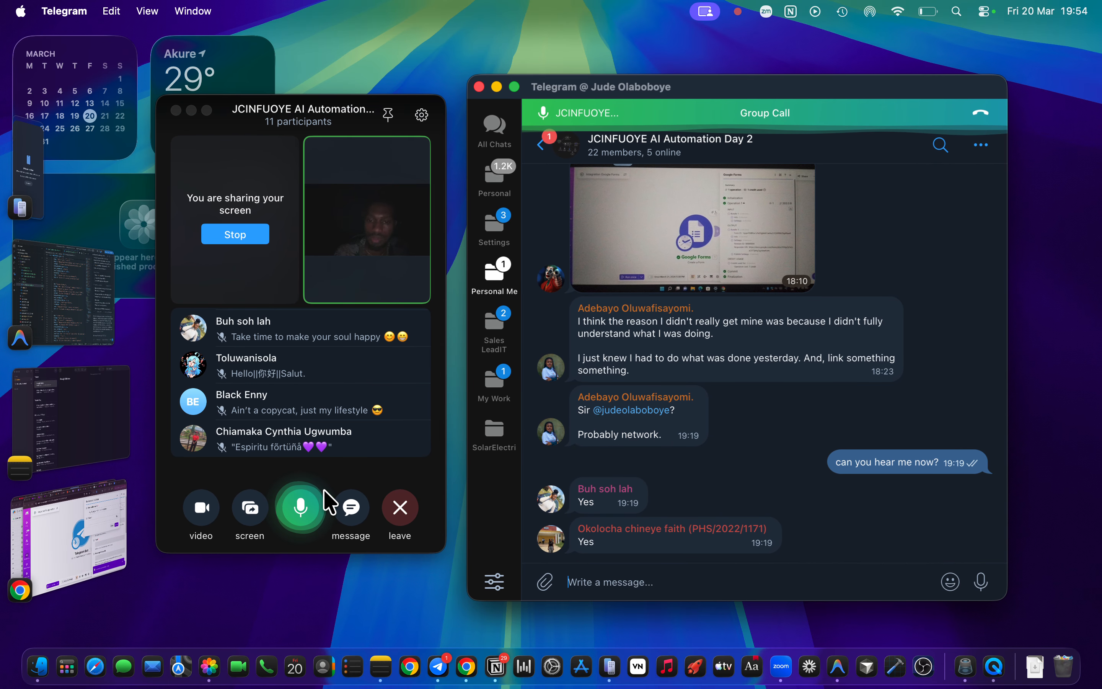
left_click(539, 146)
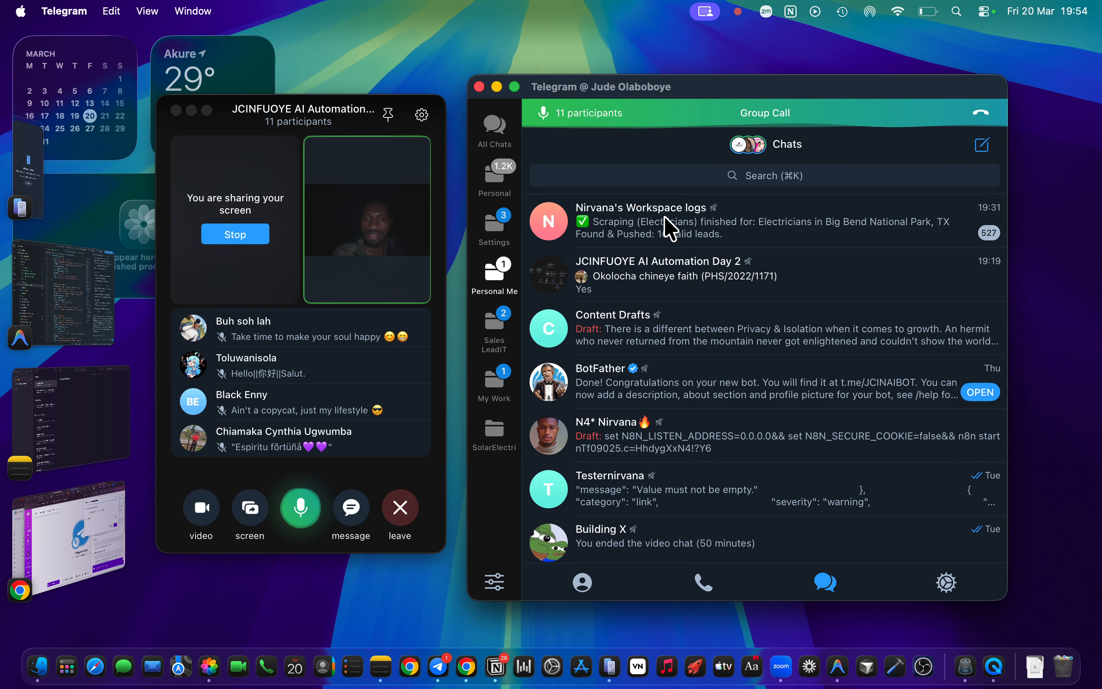
left_click(724, 270)
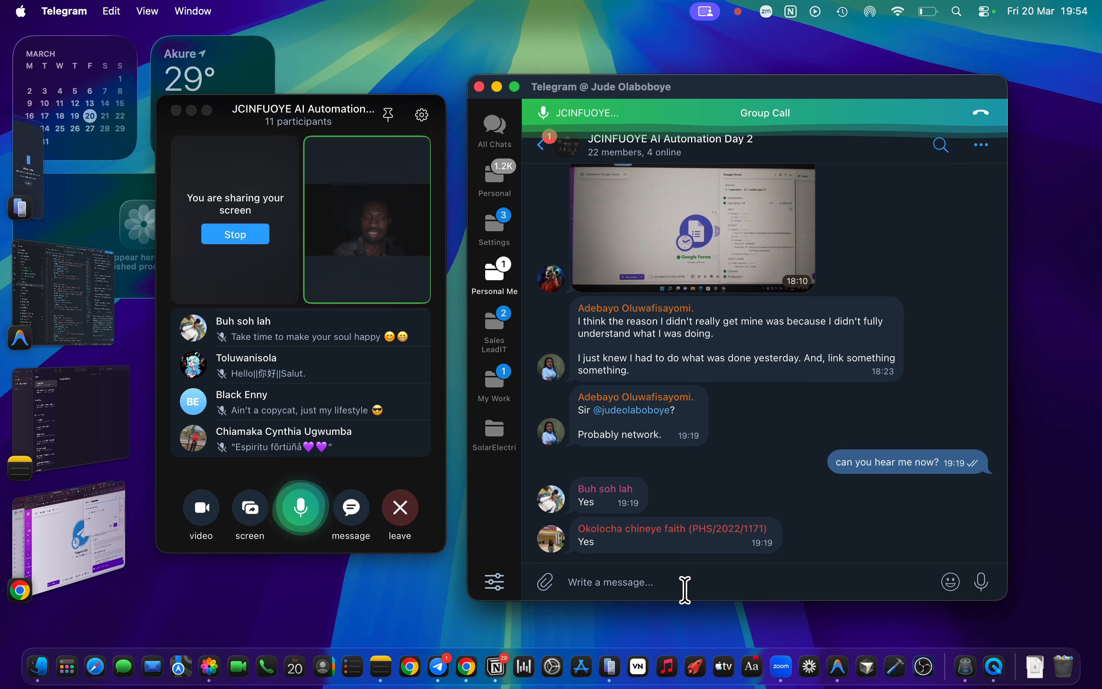
type("@botfather")
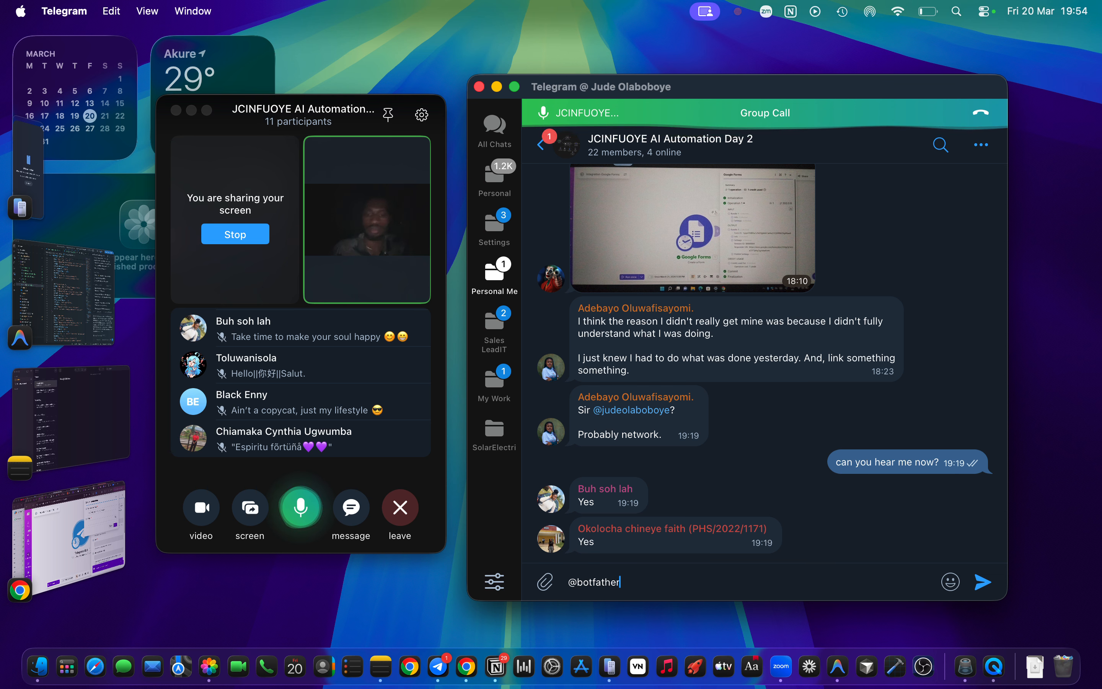
key("Return")
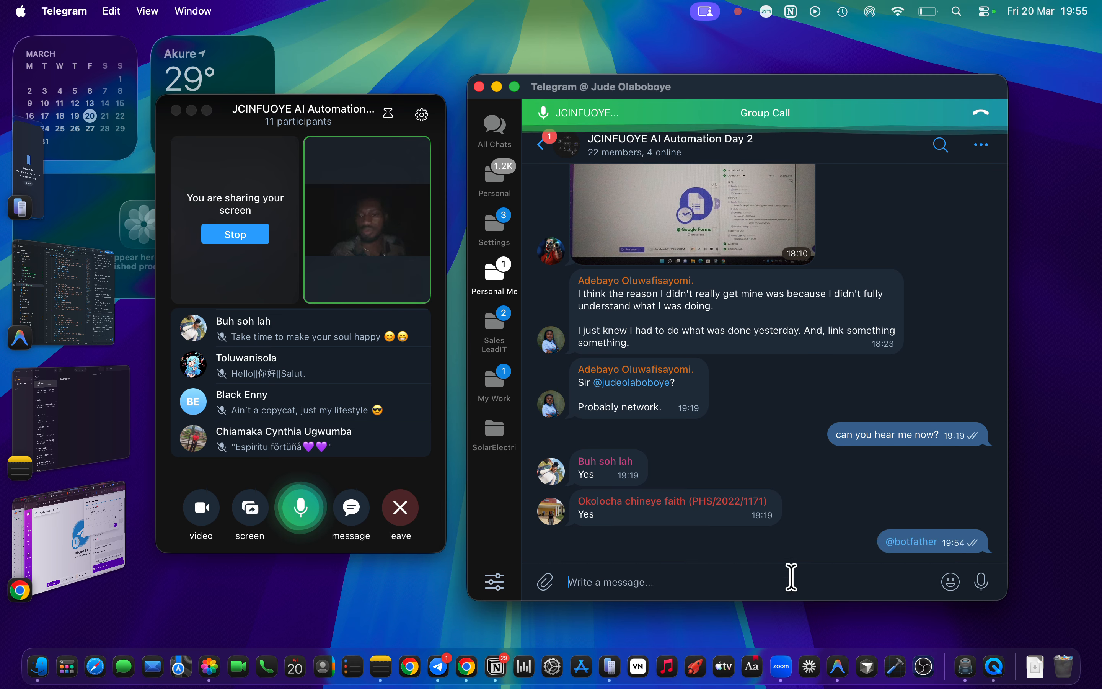
left_click(906, 543)
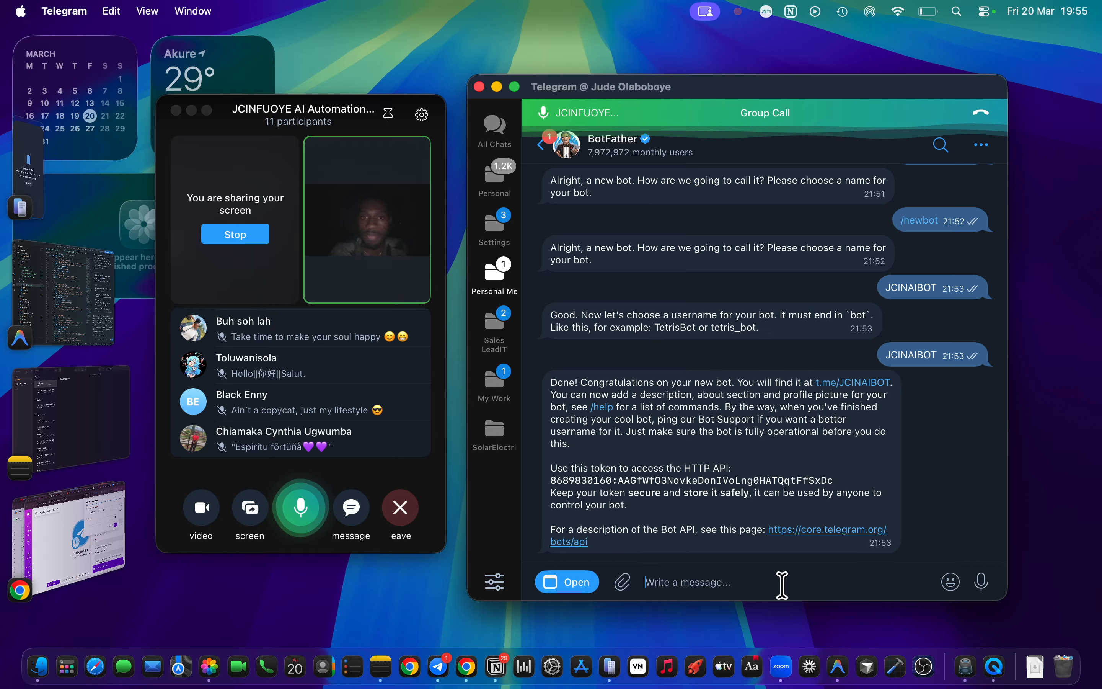
Step: Request the bot list from BotFather with /mybots and delete the JCINAIBOT bot
type("/")
key("BackSpace")
type("/")
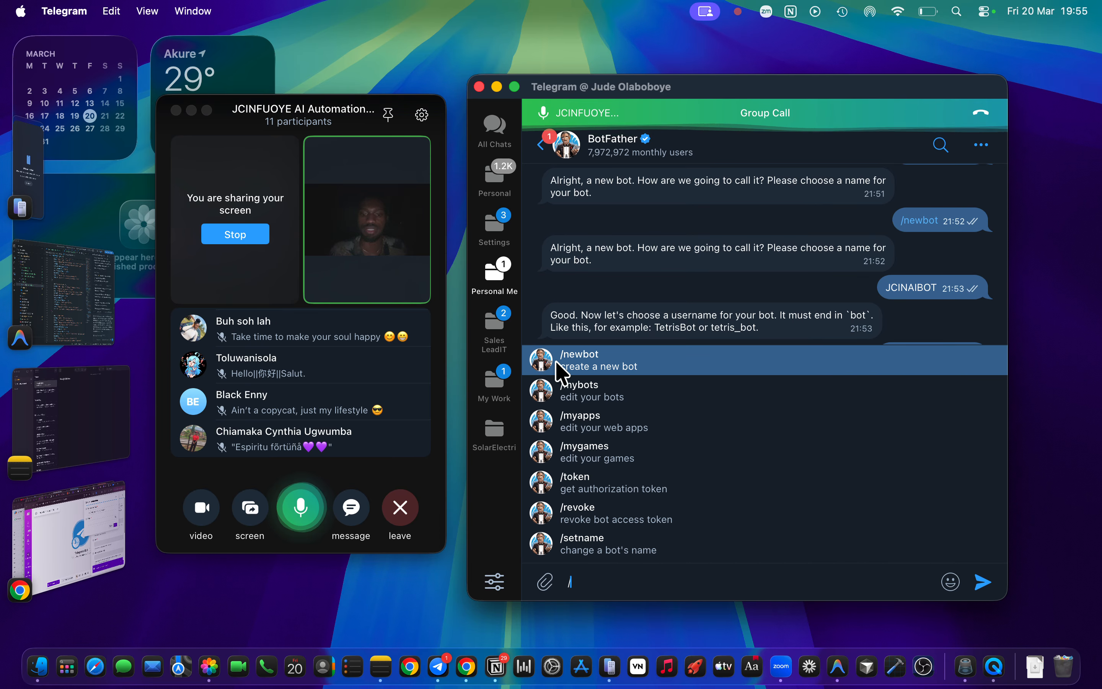
left_click(609, 395)
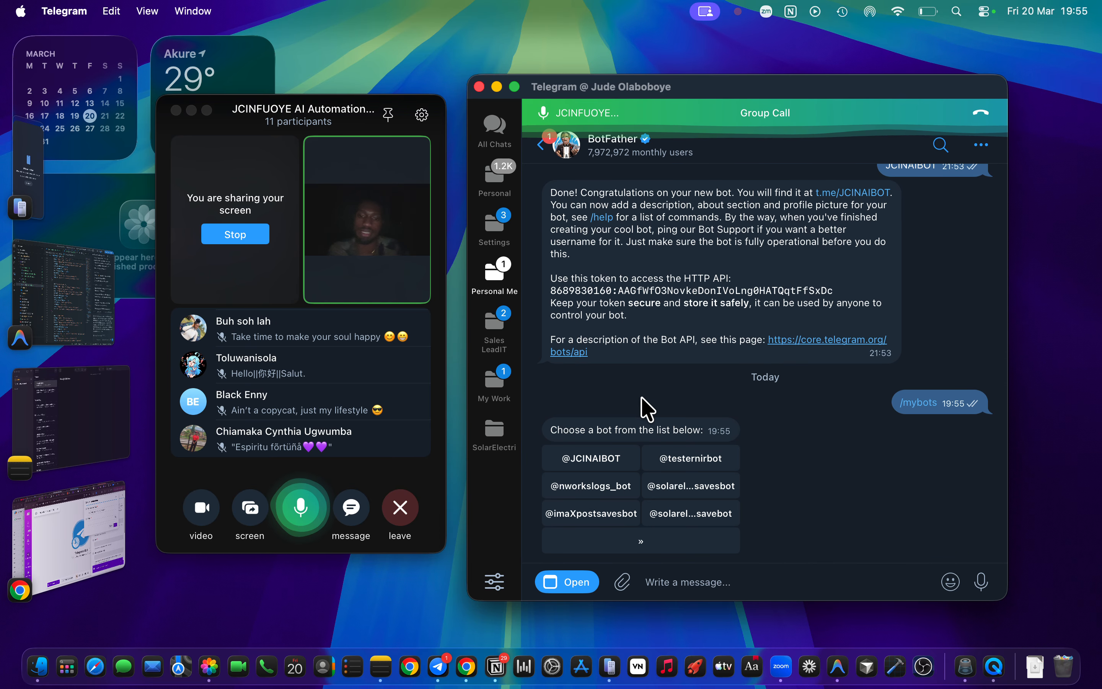
left_click(598, 461)
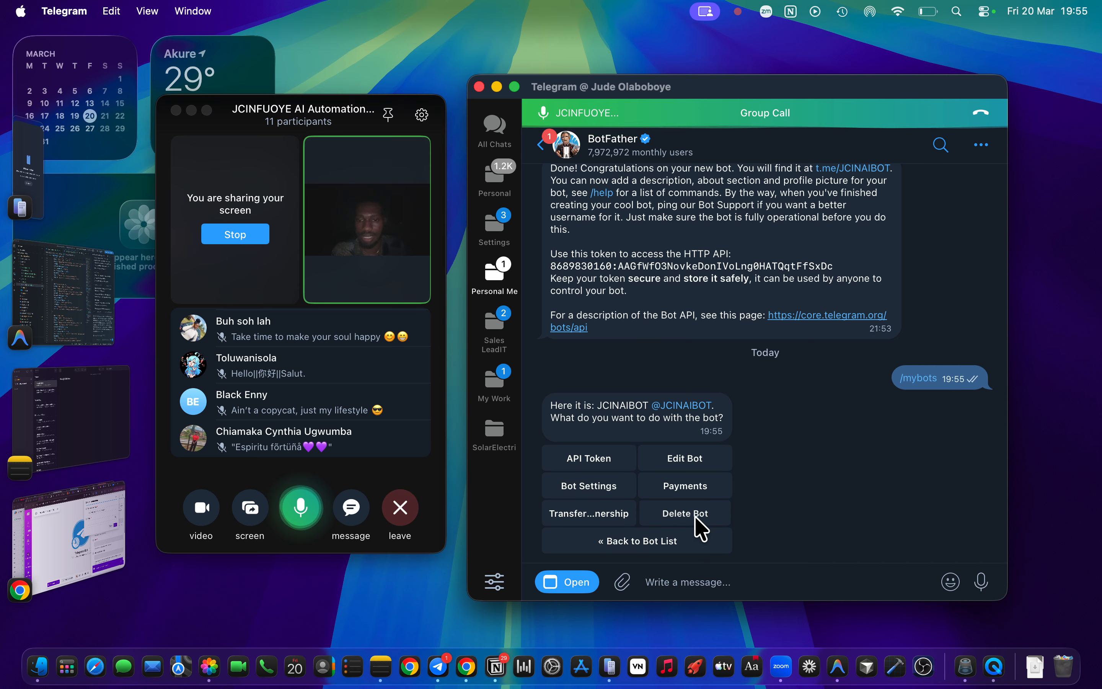
left_click(695, 517)
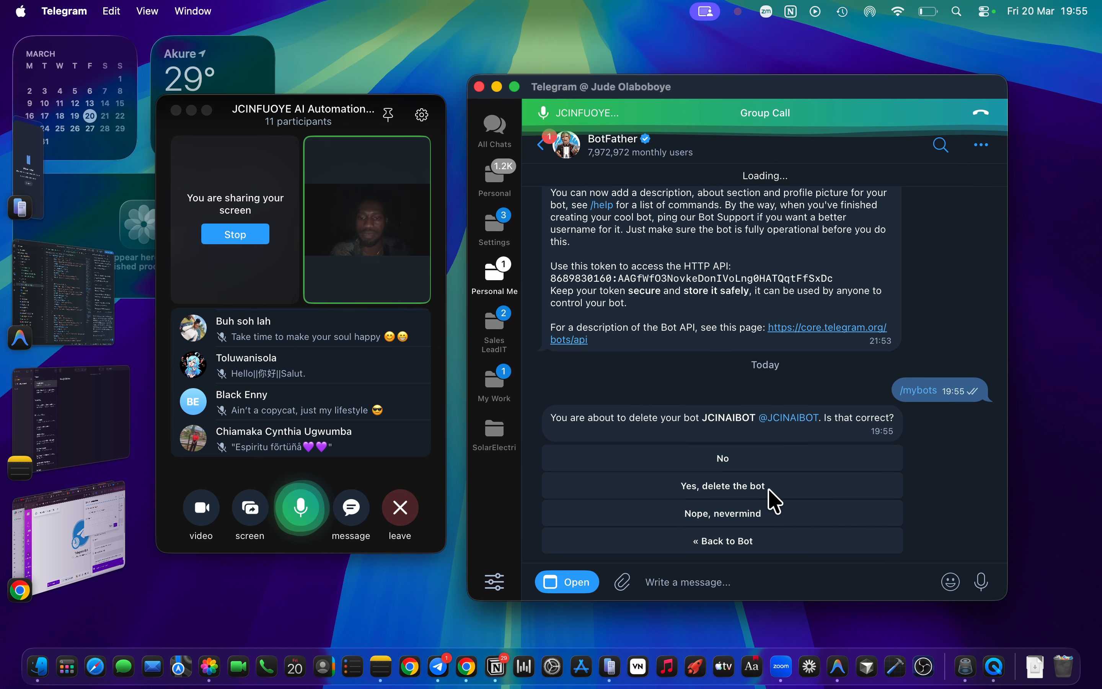
left_click(765, 520)
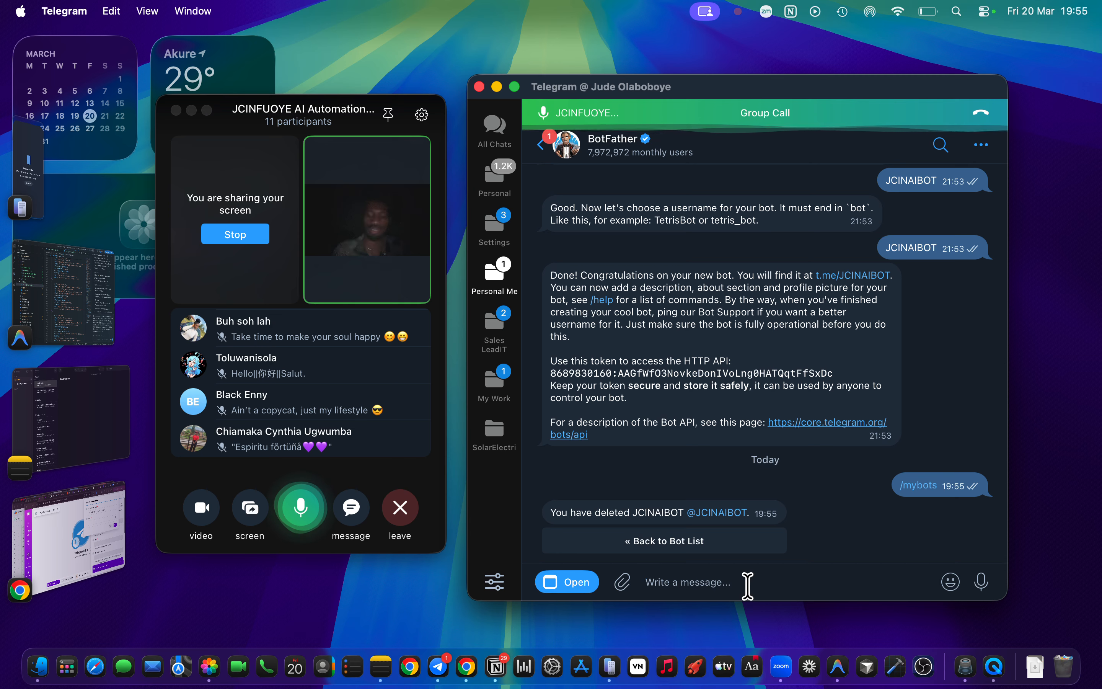
Step: Start a new bot in BotFather with /newbot and name it JcinAIbot
type("/")
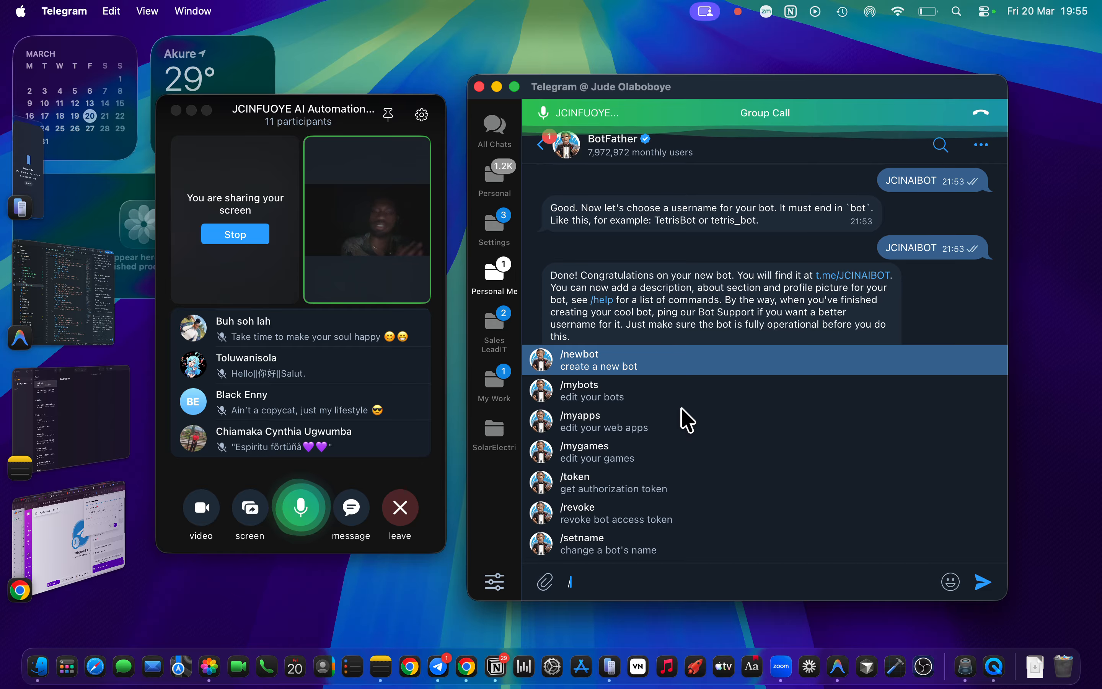
left_click(633, 364)
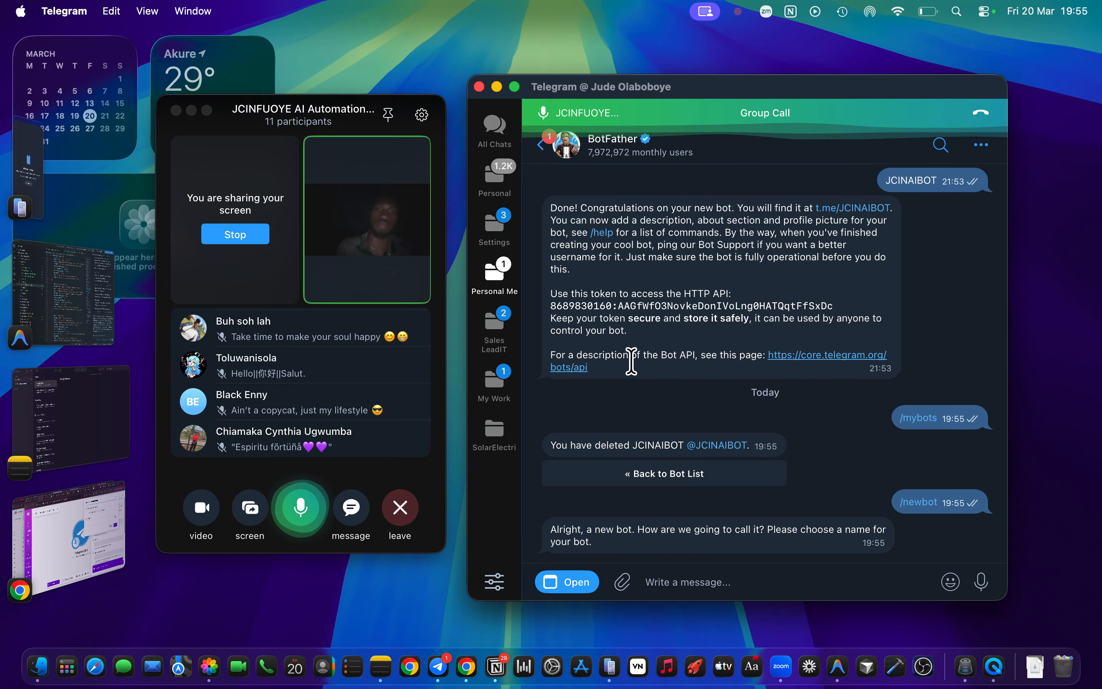
type("JcinAI")
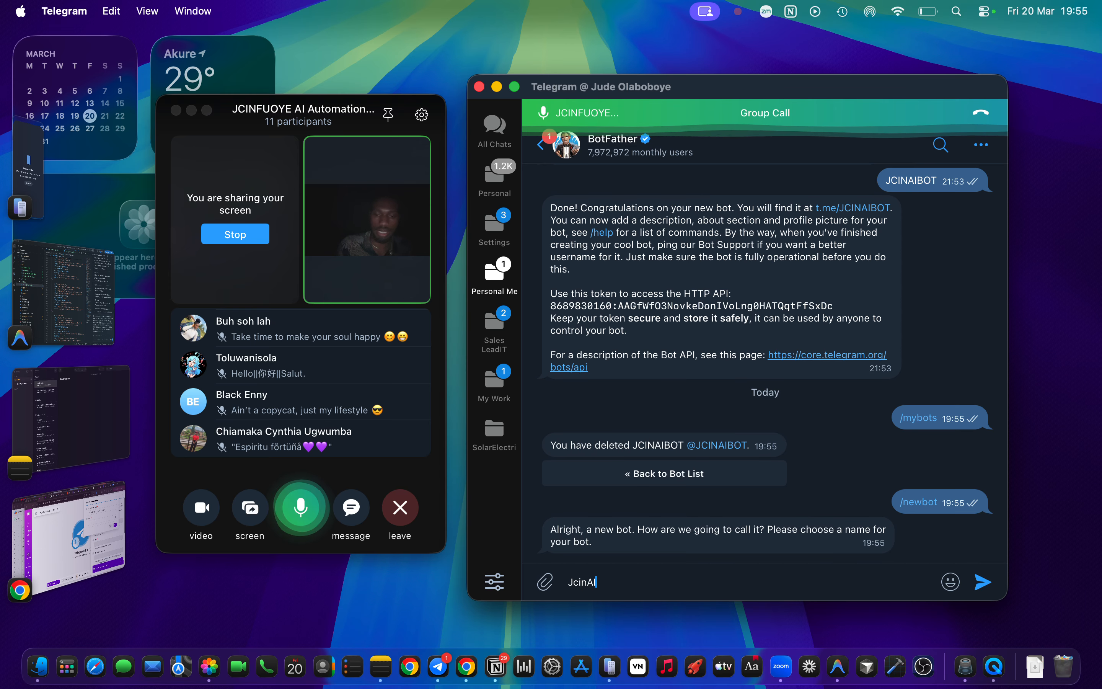
key("Caps_Lock")
key("Caps_Lock")
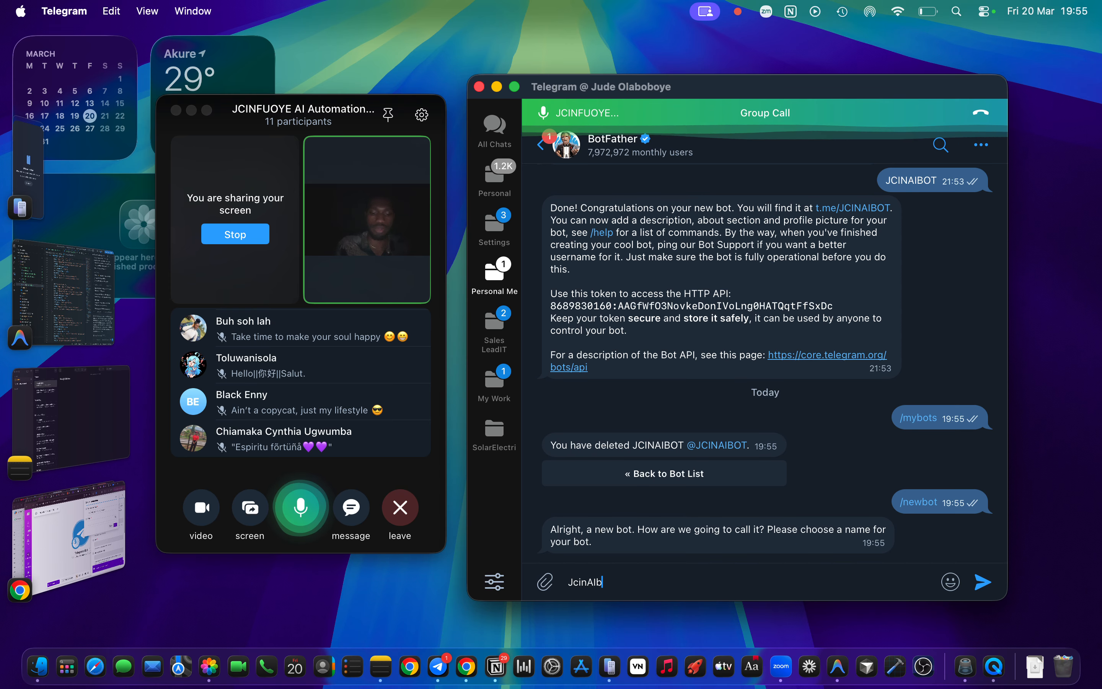
type("nAIbot")
key("Return")
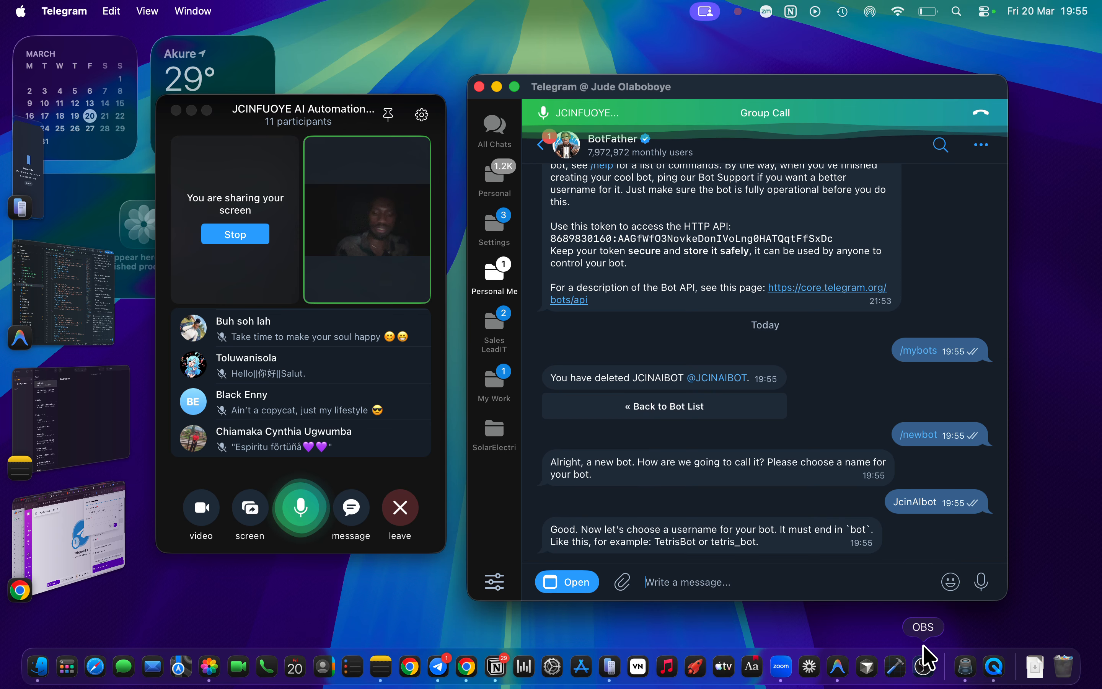
Step: Give the new bot the username jcicnaibot
type("jc")
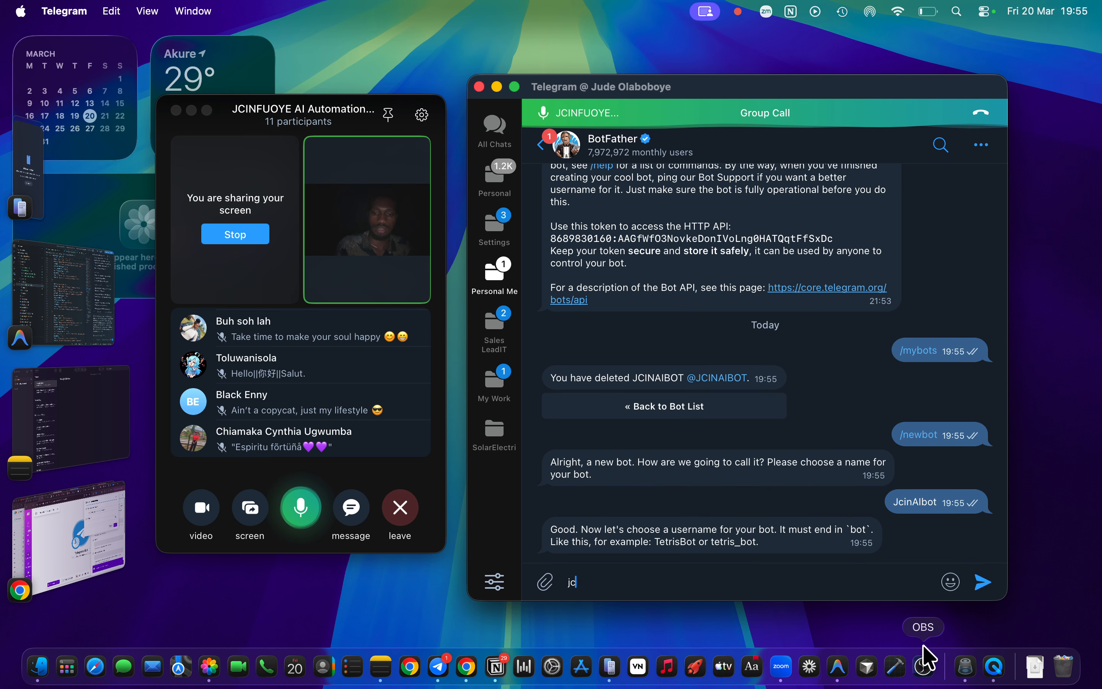
type("icnai")
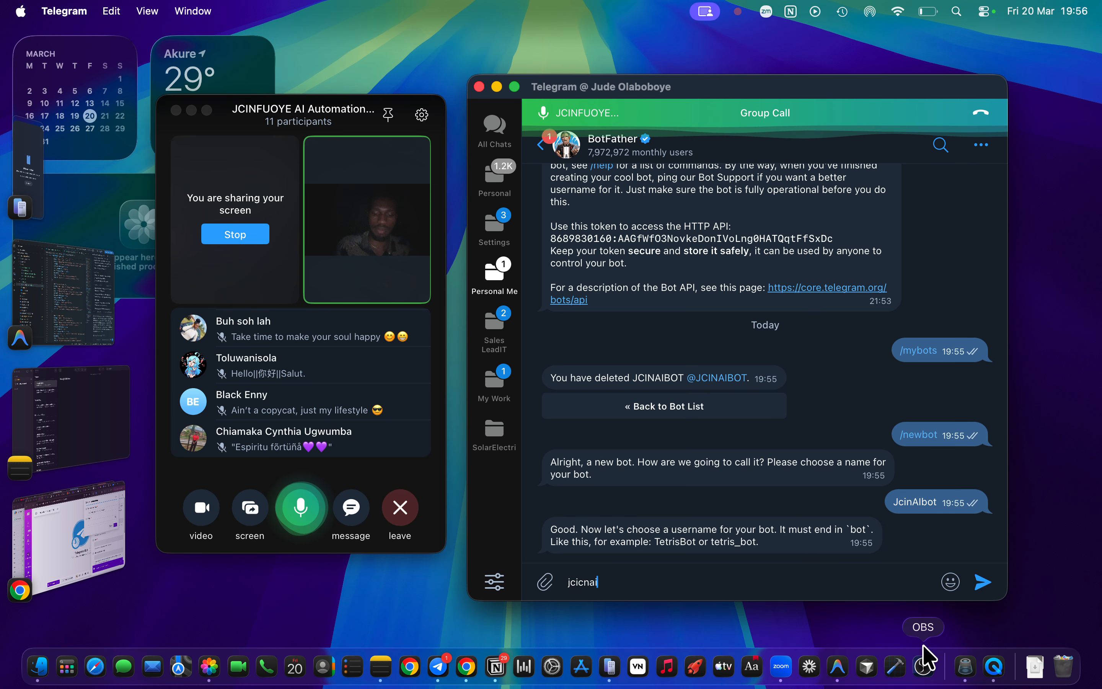
type("bot")
key("Return")
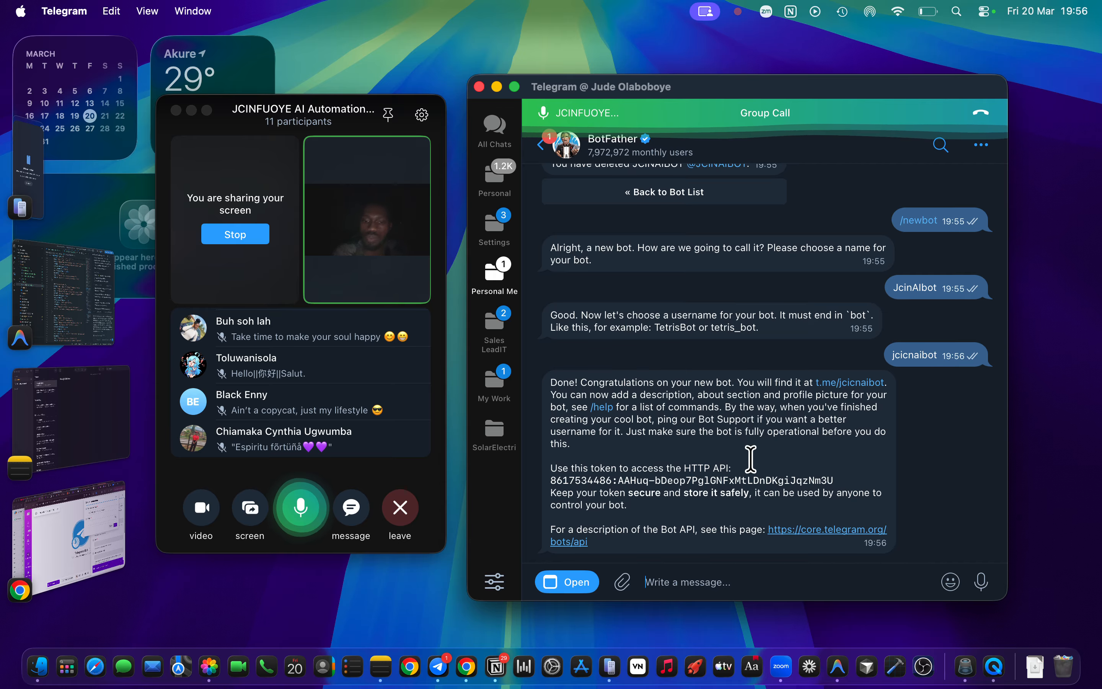
Step: Copy the new bot's HTTP API token from BotFather and paste it into the token field of the Telegram Bot connection in Make
left_click(108, 544)
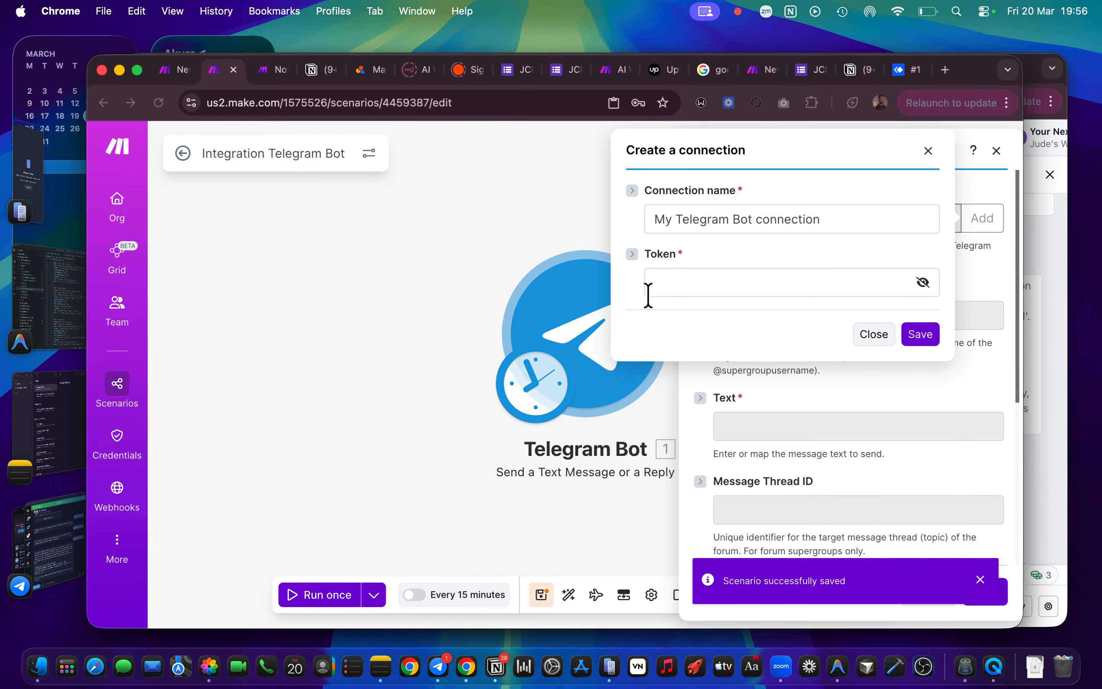
left_click(36, 567)
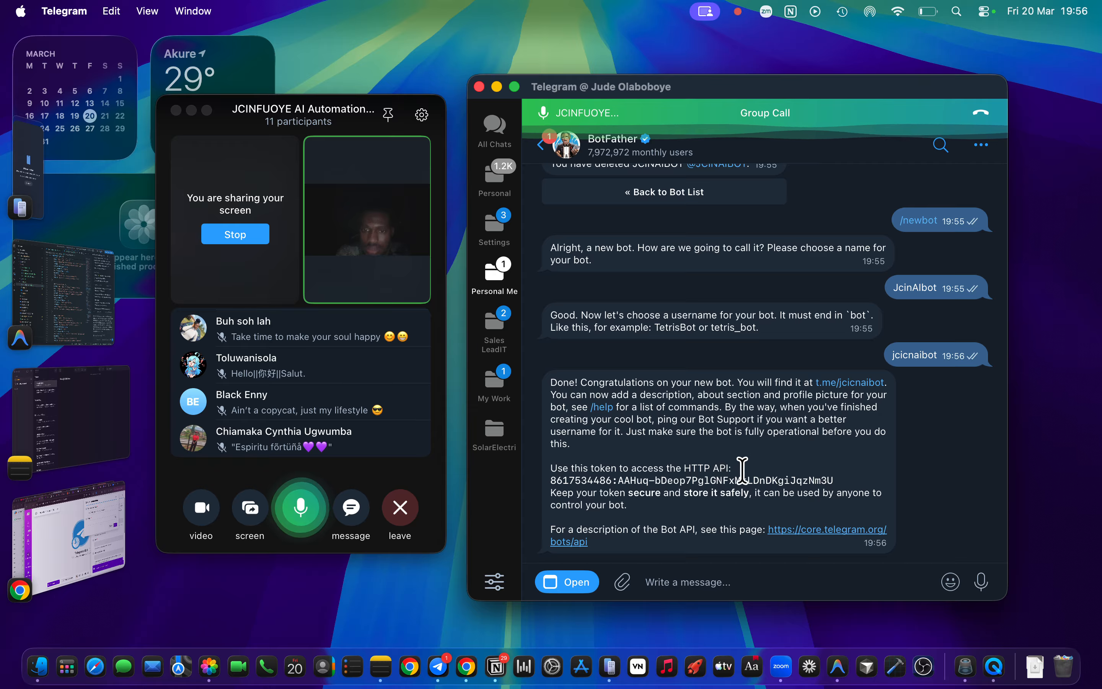
left_click_drag(839, 480, 546, 483)
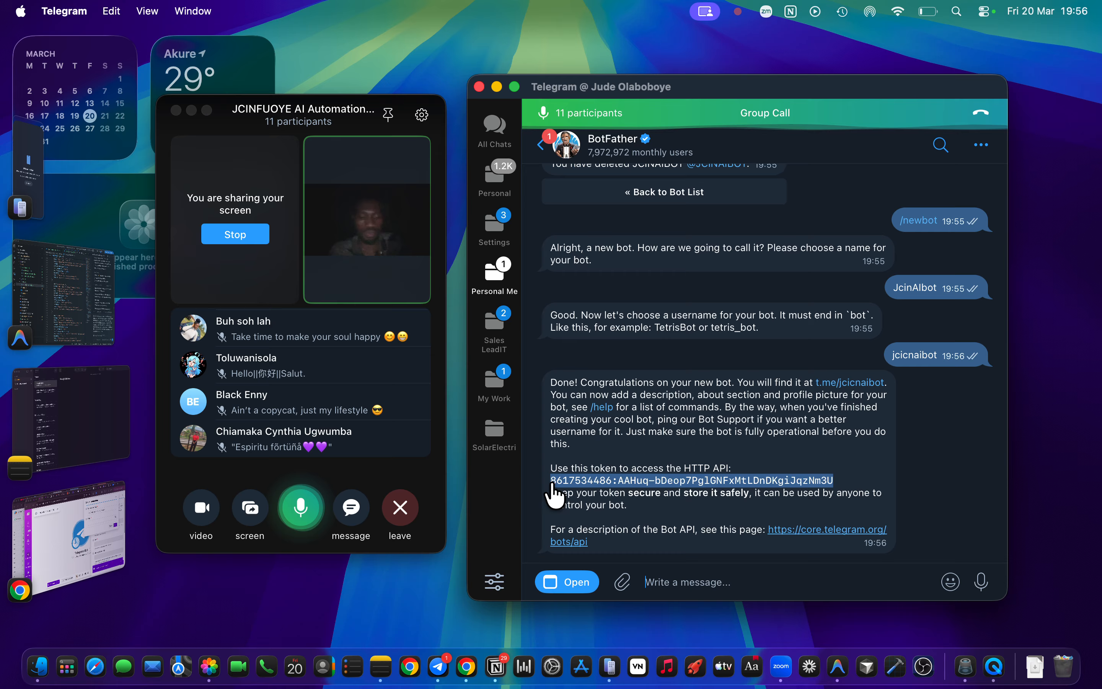
left_click(76, 572)
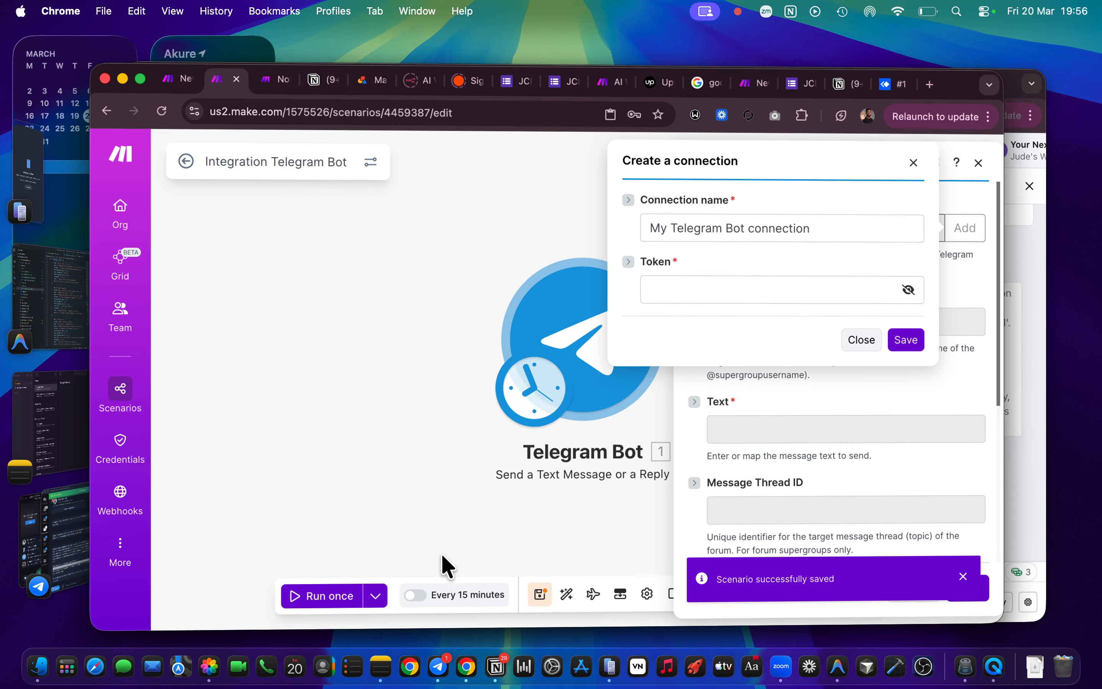
left_click(767, 285)
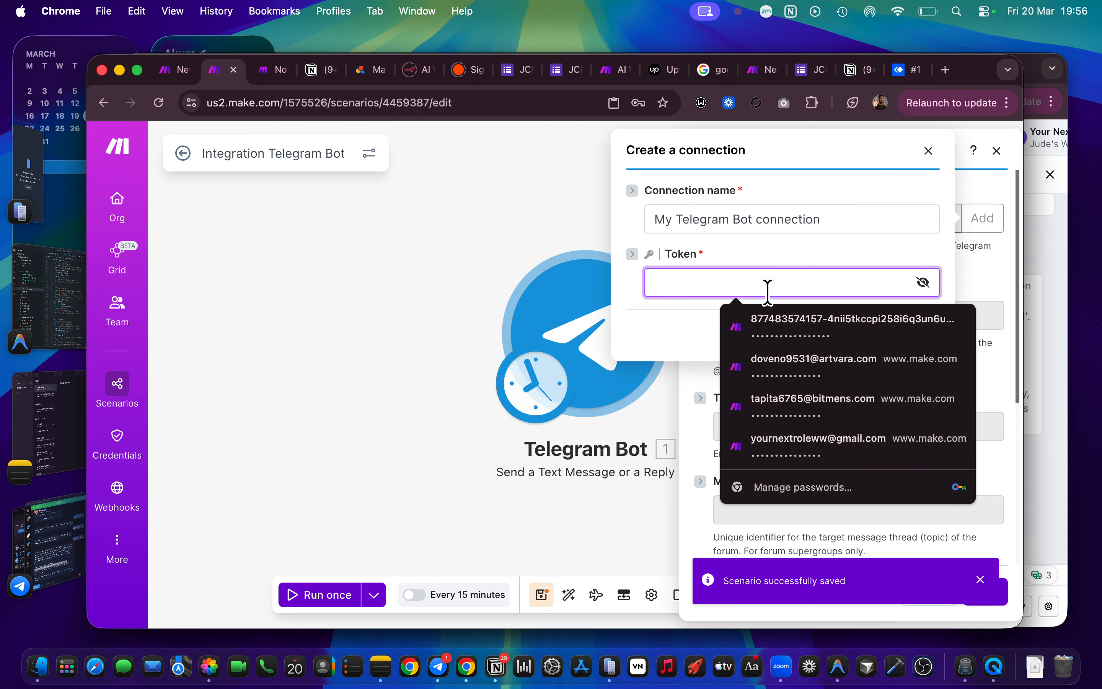
key("super+v")
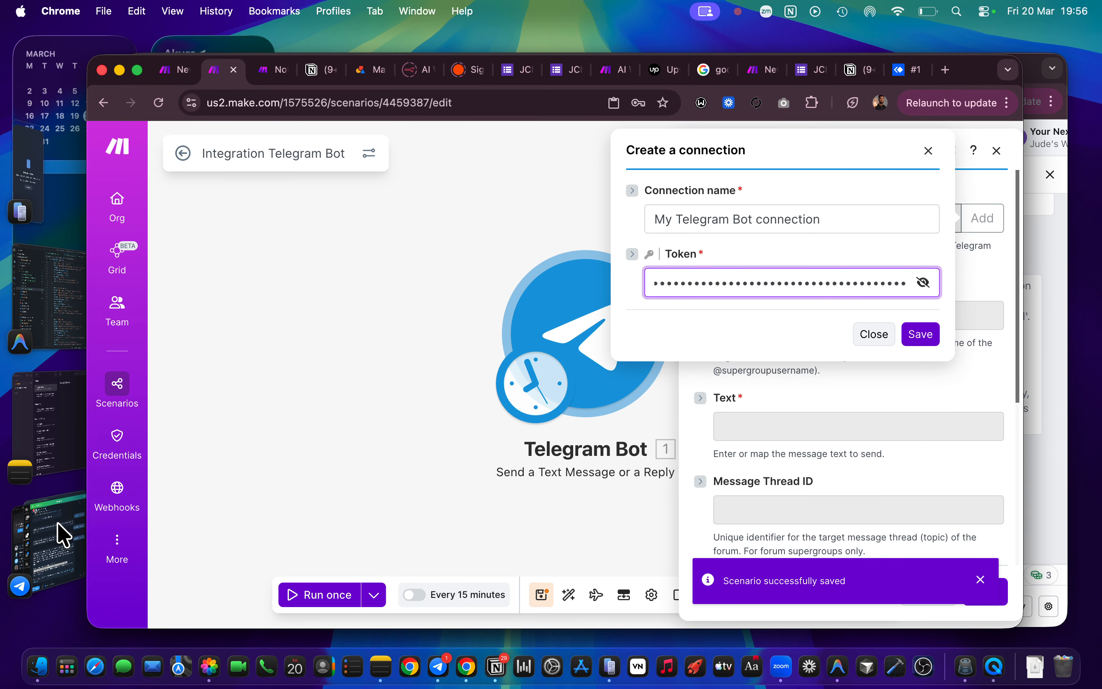
Step: Switch to Telegram, open the new JcinAIbot chat from BotFather's link, and send the test messages hiw, dhgd, sghs and fggs
left_click(50, 533)
left_click(864, 384)
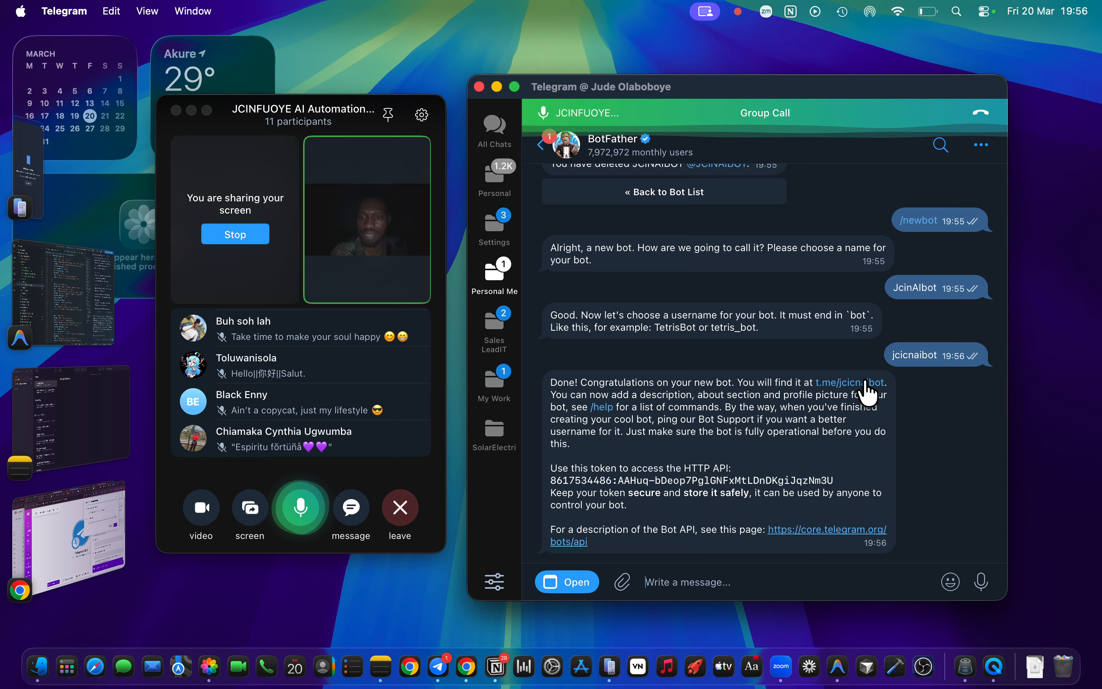
left_click(765, 588)
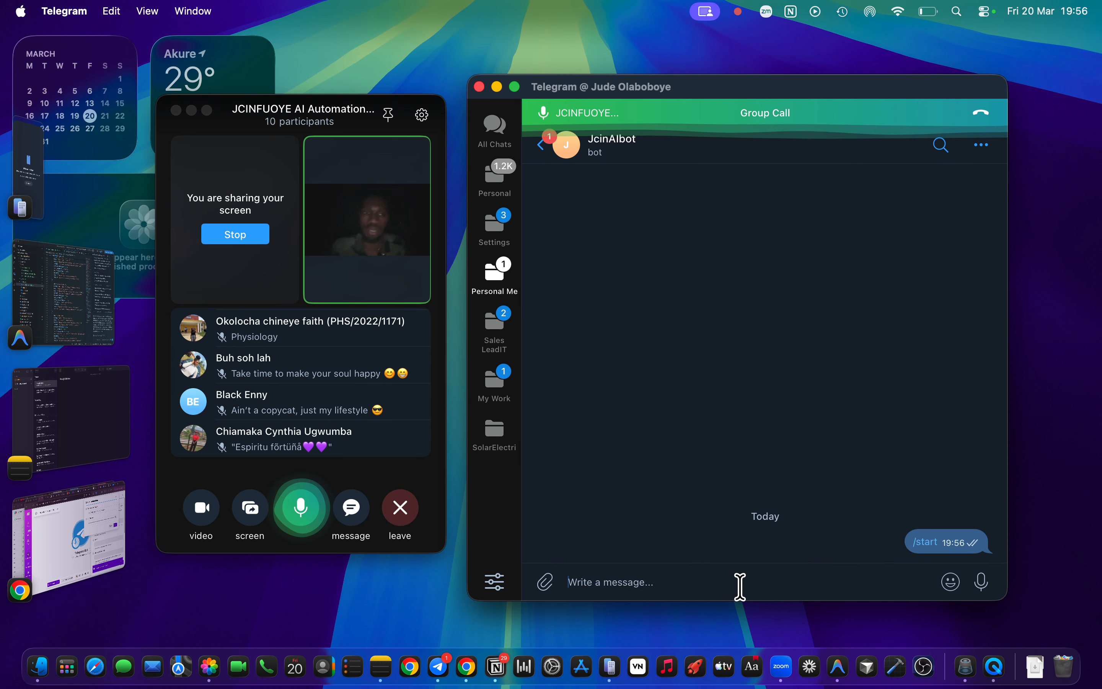
type("hiw")
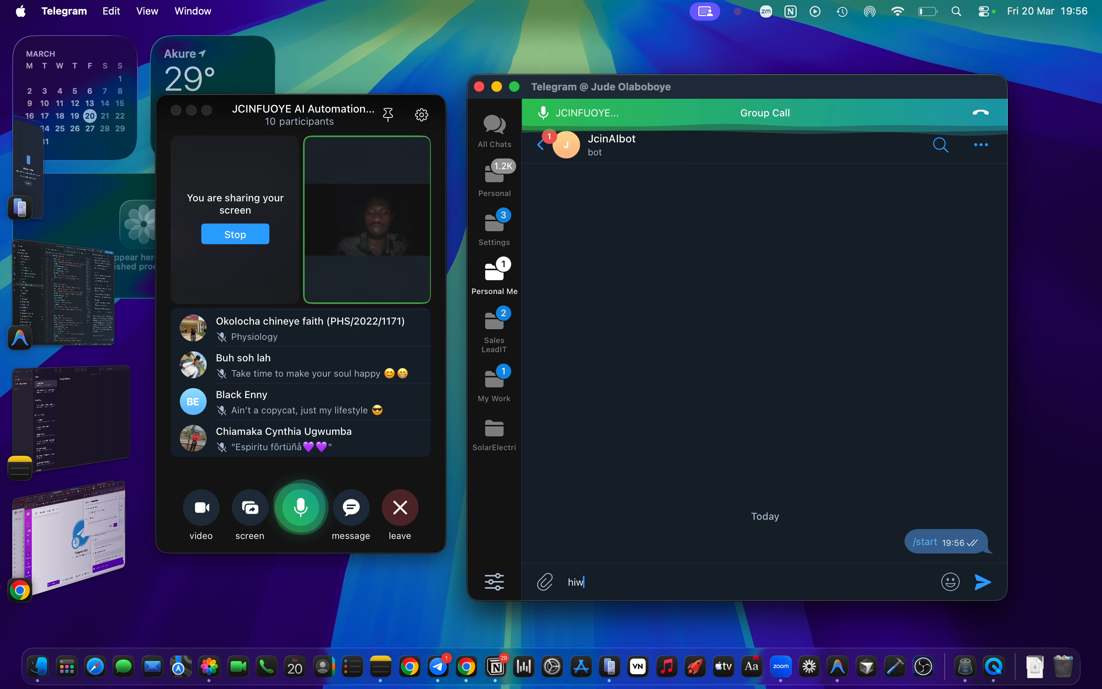
key("Return")
type("dhgd")
key("Return")
type("sghs")
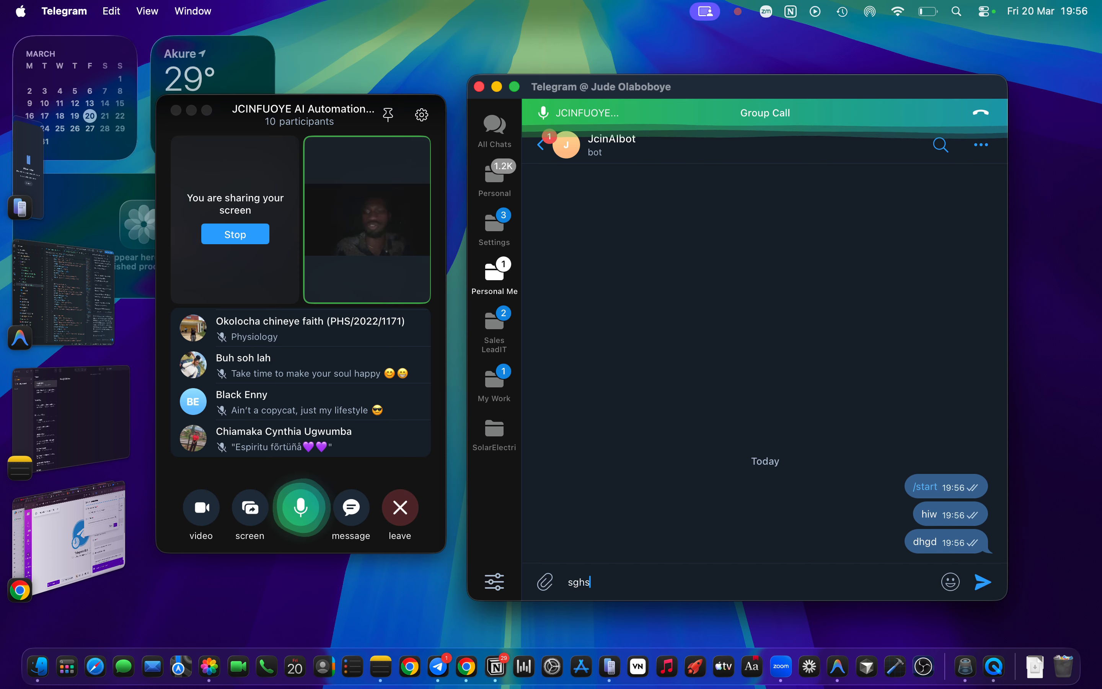
key("Return")
type("fggs")
key("Return")
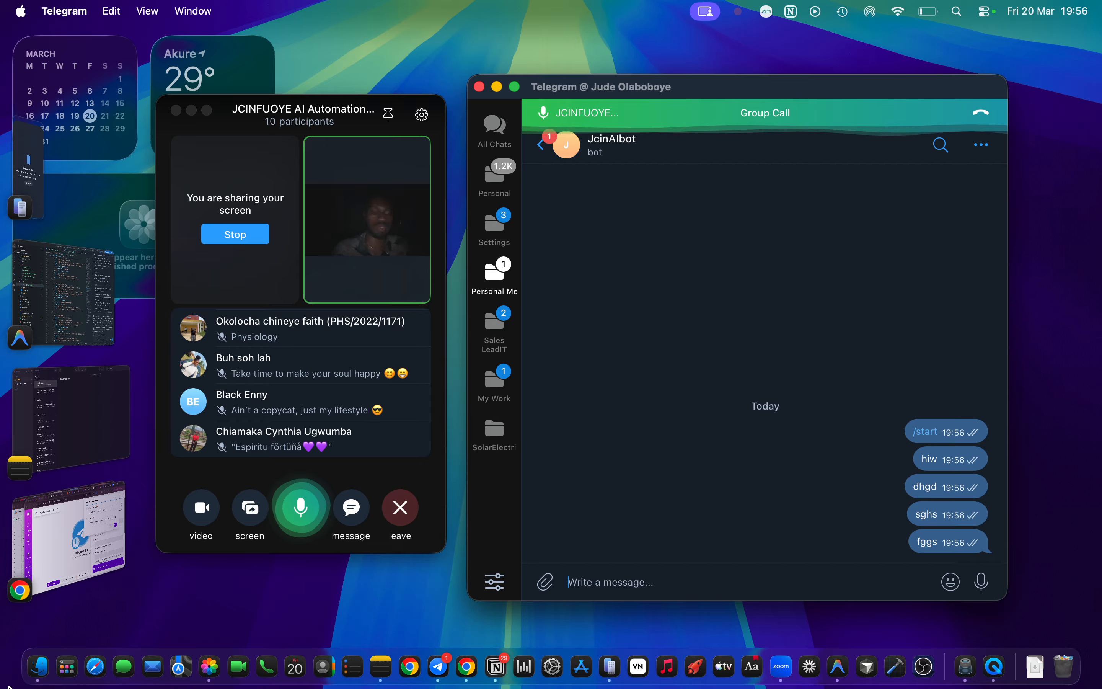
Step: Return to Make, save My Telegram Bot connection, and close the module settings without filling in a chat ID
left_click(86, 571)
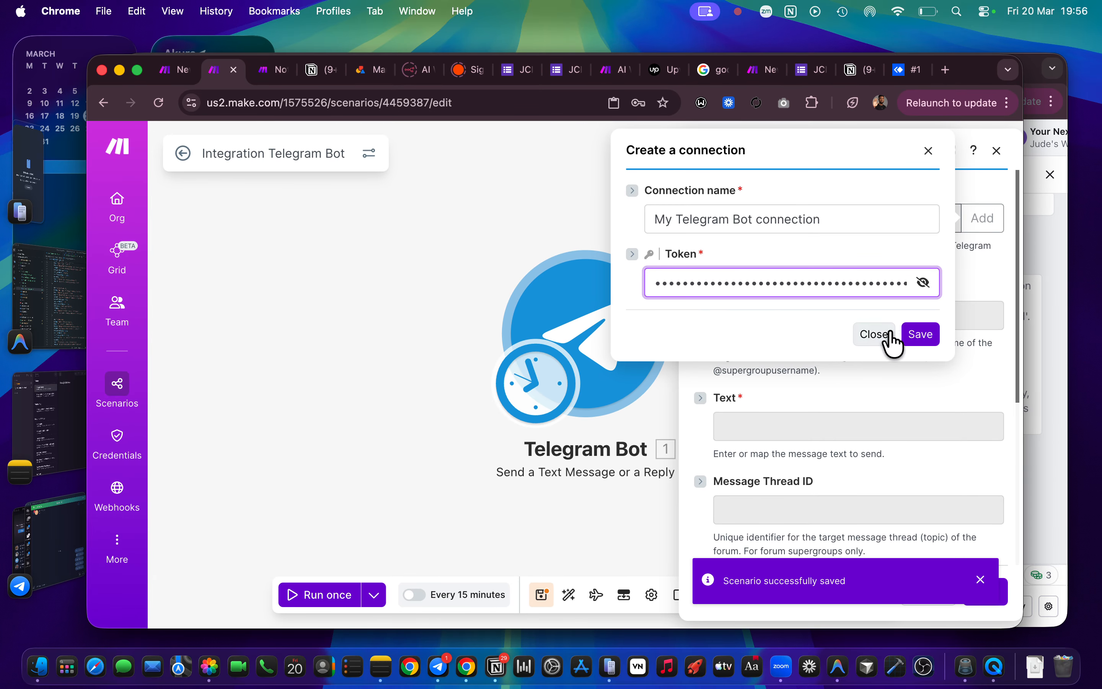
left_click(921, 337)
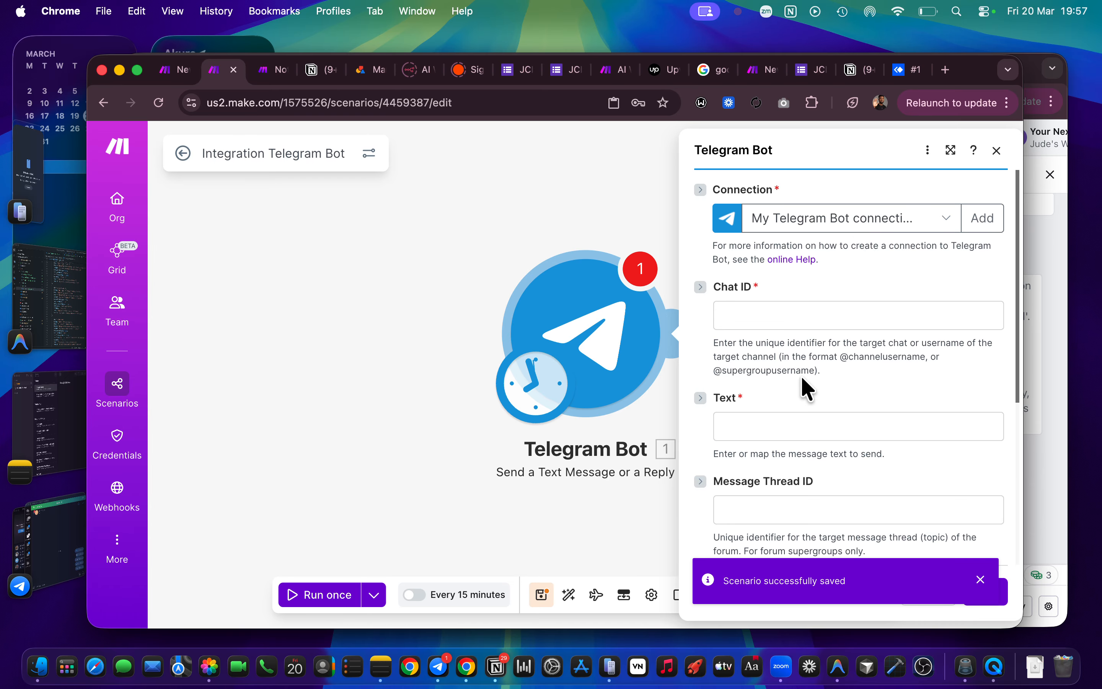
left_click(817, 314)
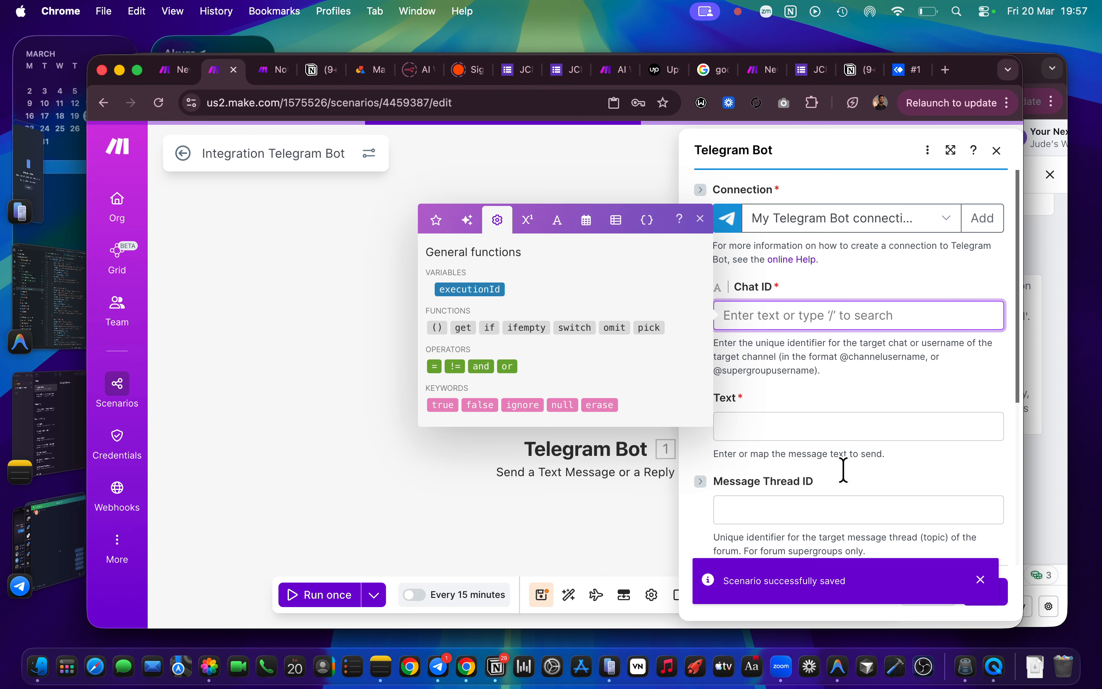
left_click(996, 151)
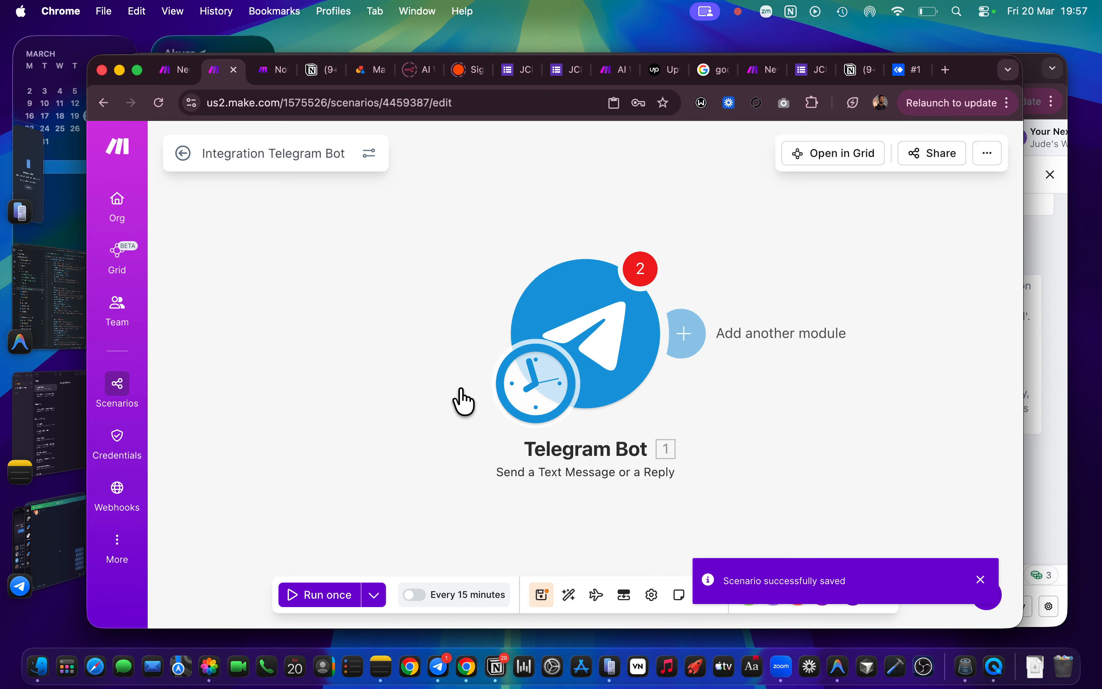
left_click_drag(436, 413, 278, 393)
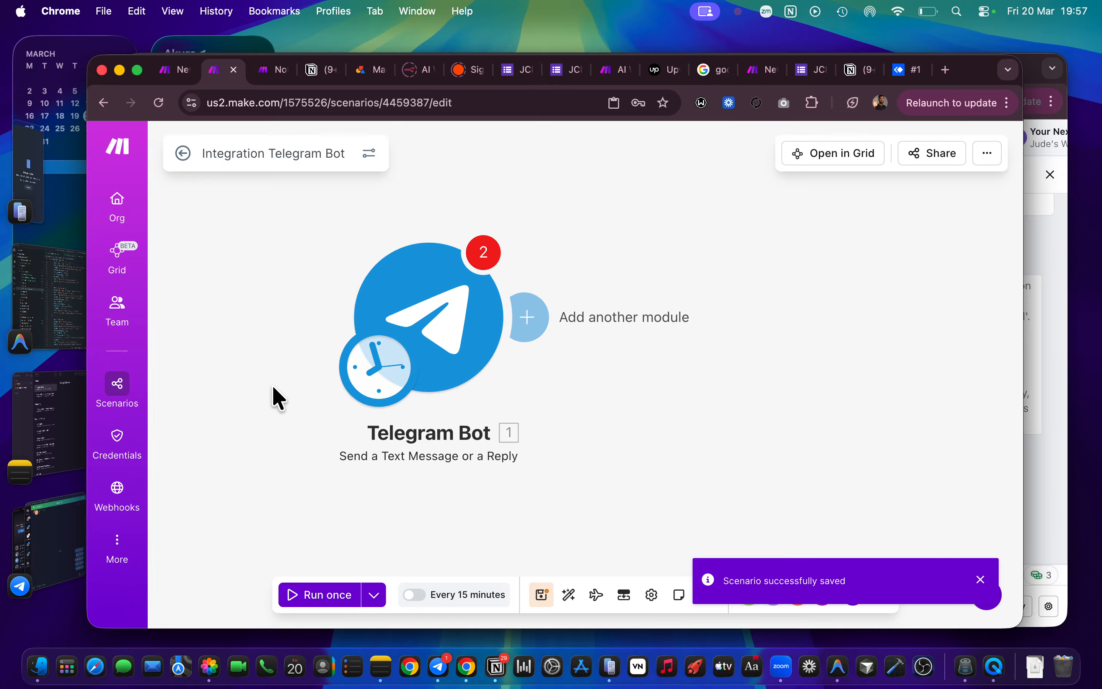
left_click(542, 315)
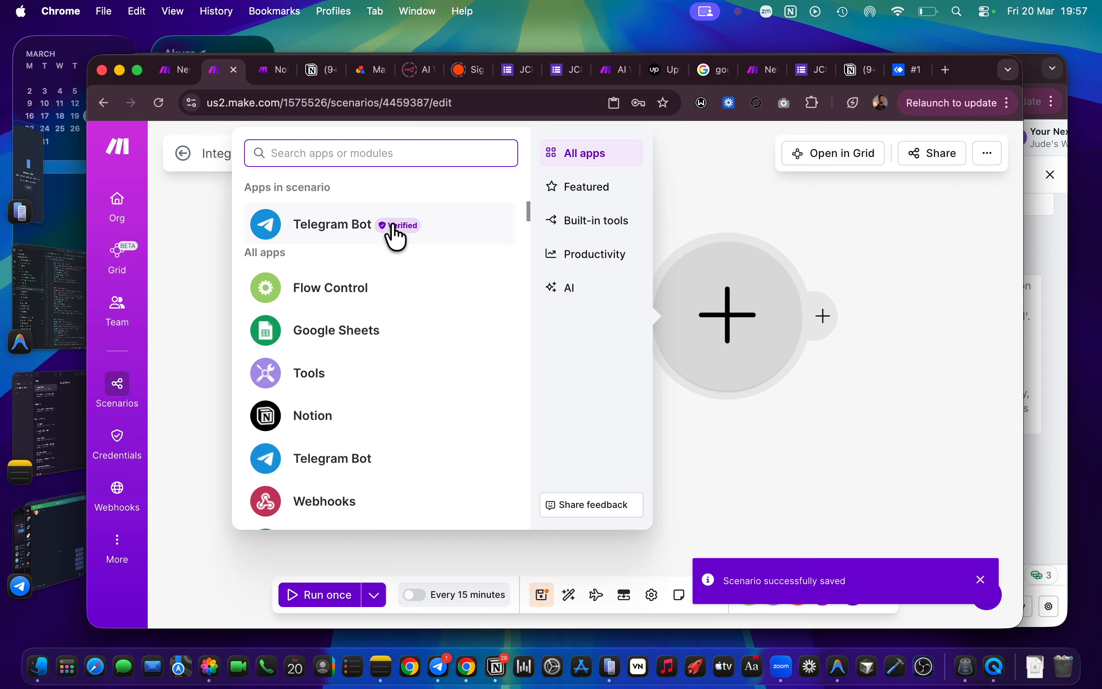
left_click(390, 224)
left_click(720, 445)
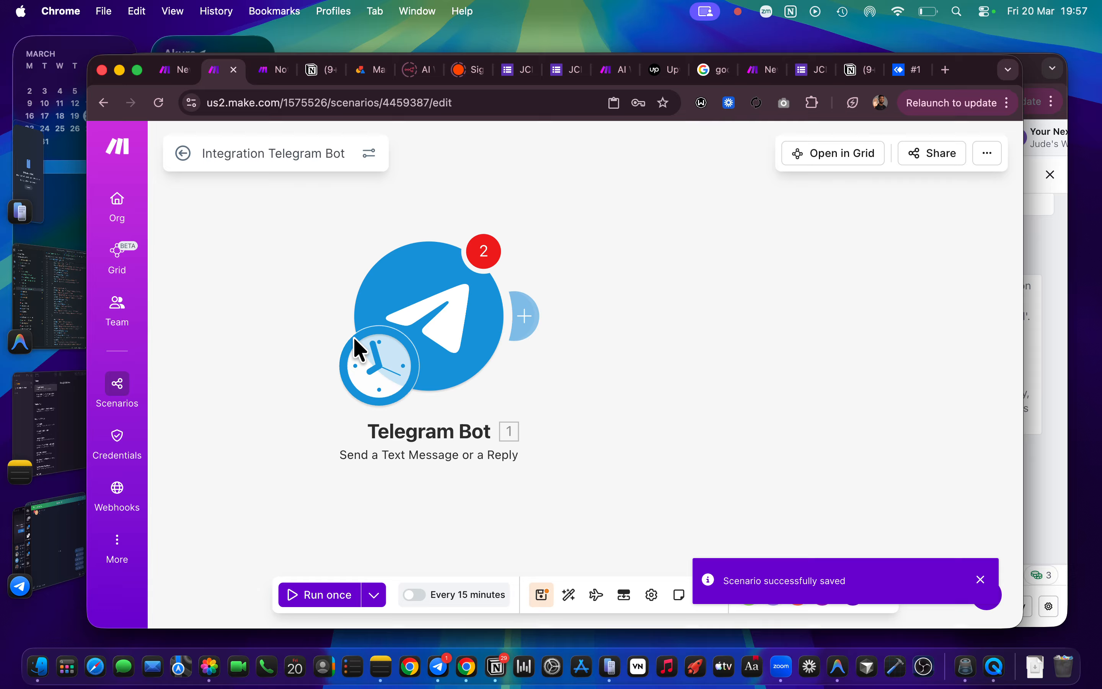
Step: Delete the Send a Text Message or a Reply module and put the Telegram Bot Watch Updates trigger in its place
right_click(446, 323)
left_click(517, 531)
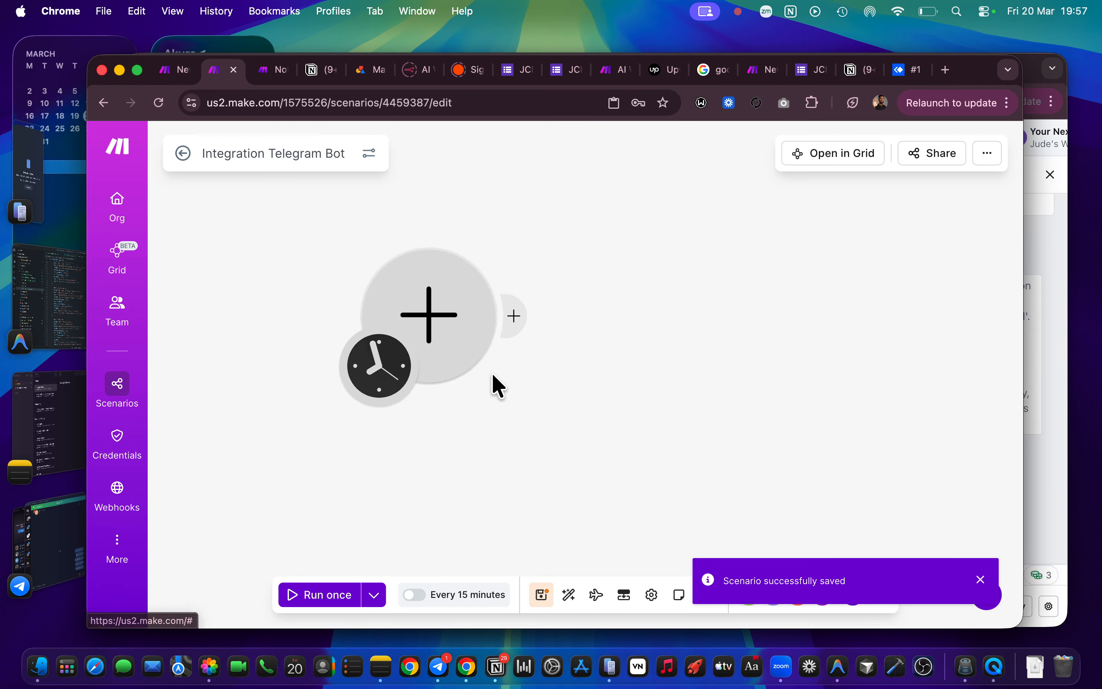
left_click(446, 328)
left_click(598, 232)
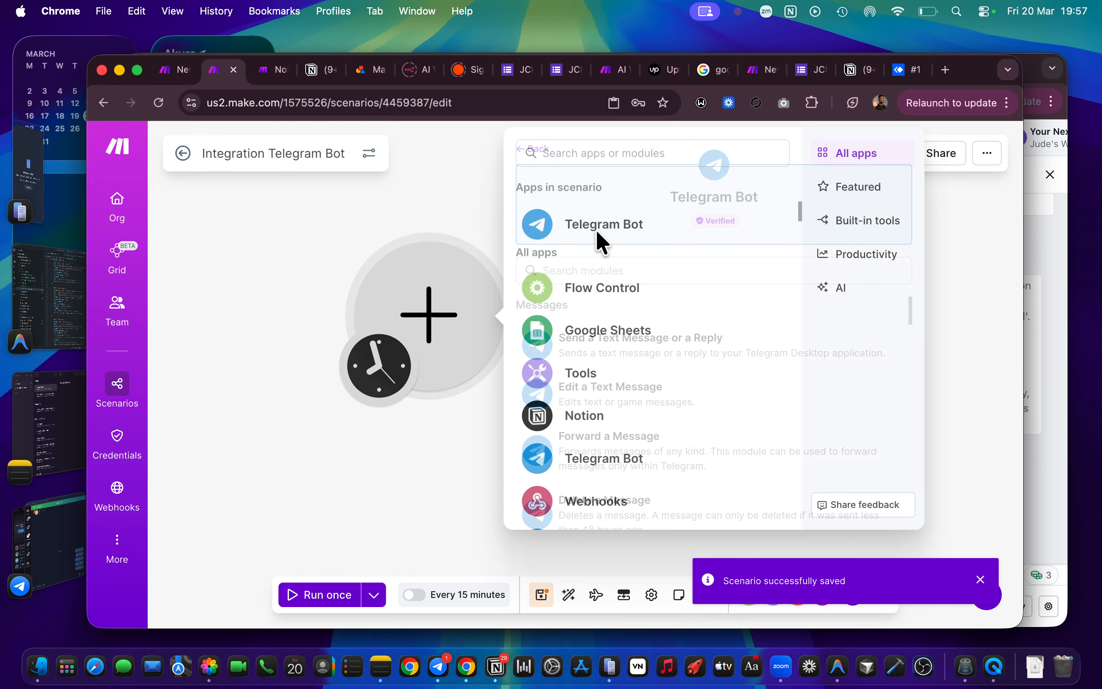
scroll(661, 423, "down", 3)
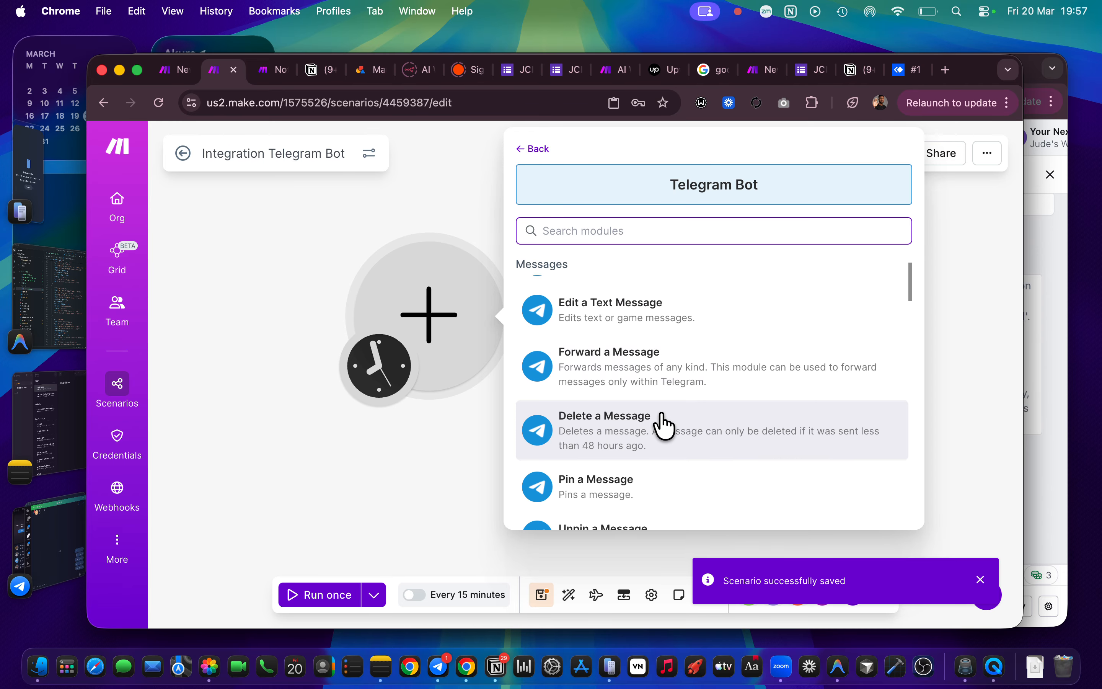
scroll(664, 426, "down", 5)
scroll(664, 426, "down", 8)
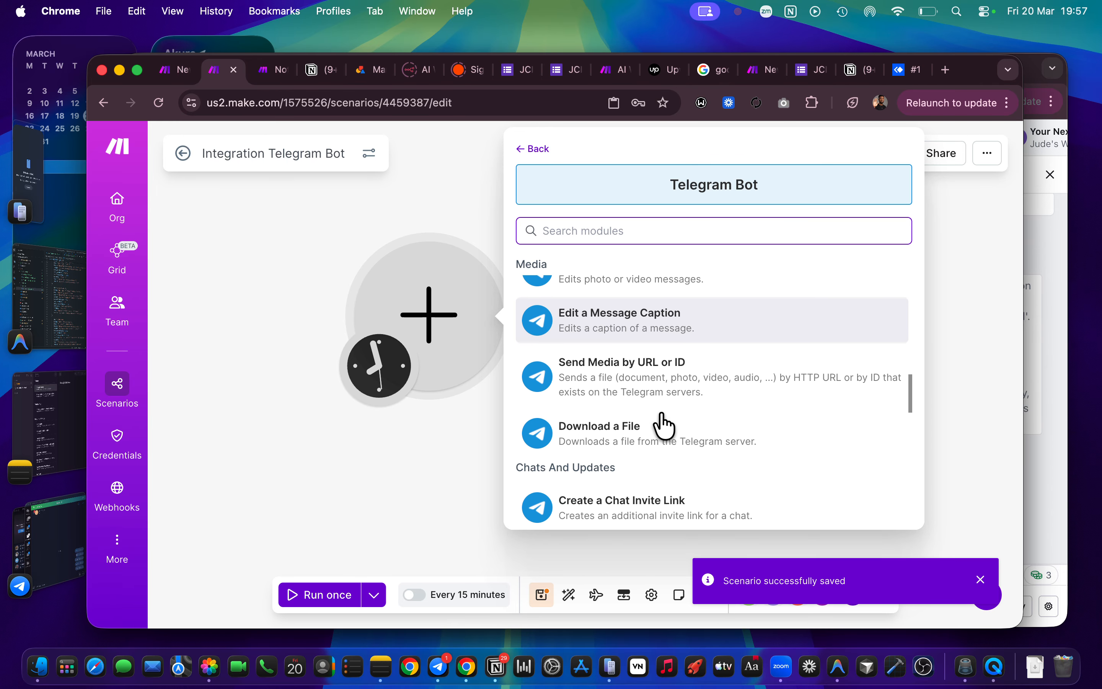
scroll(664, 426, "up", 4)
scroll(665, 427, "down", 8)
scroll(663, 425, "down", 6)
scroll(663, 424, "up", 6)
scroll(663, 426, "down", 2)
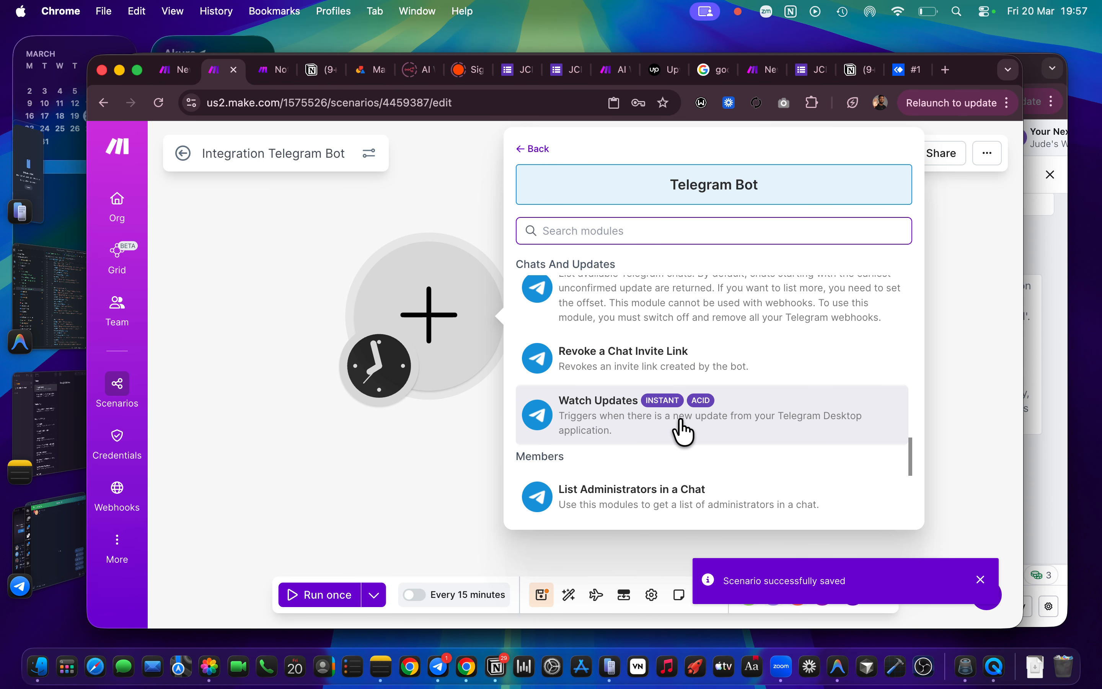
left_click(651, 433)
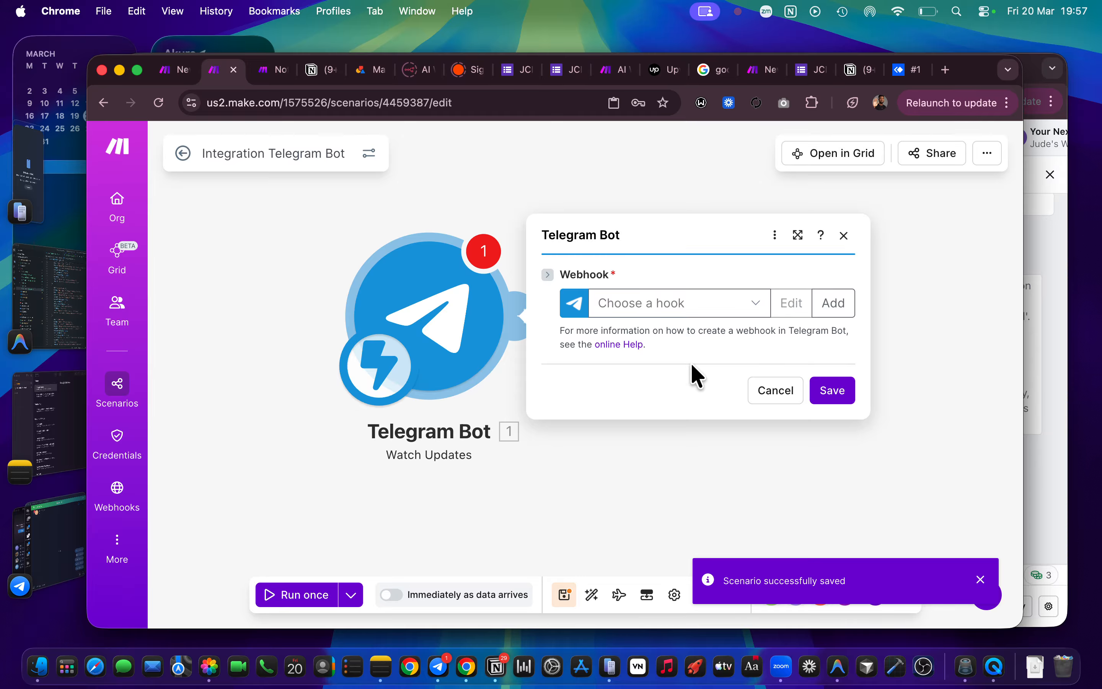
Step: Select the existing JCIN webhook for the Watch Updates trigger
left_click(764, 314)
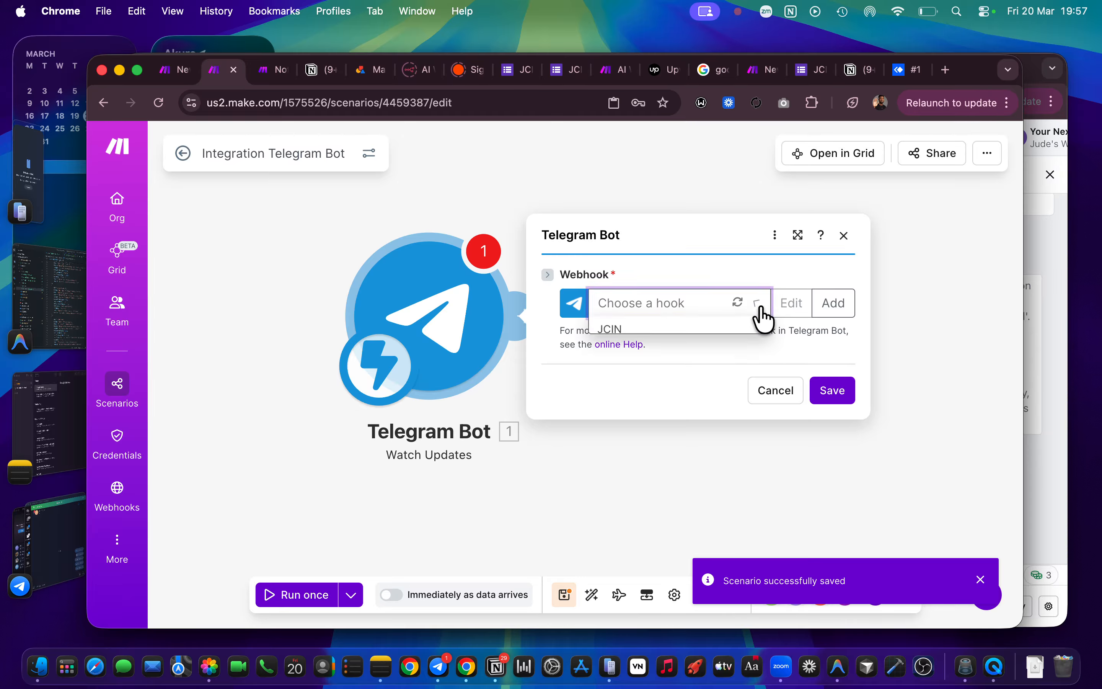
left_click(660, 330)
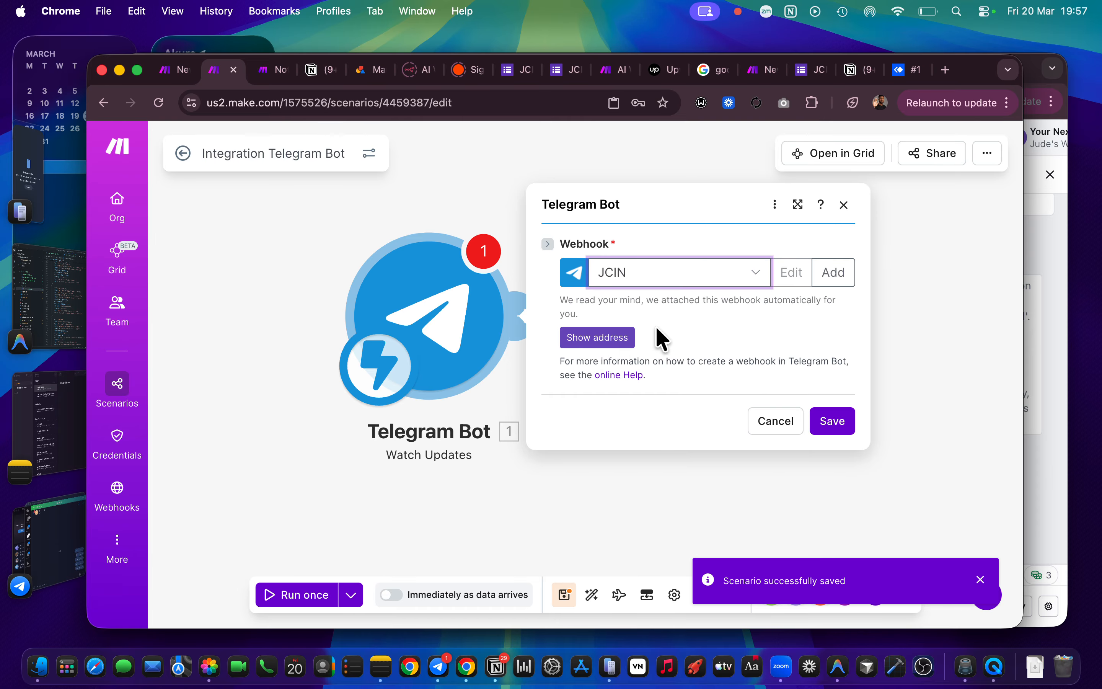
left_click(829, 286)
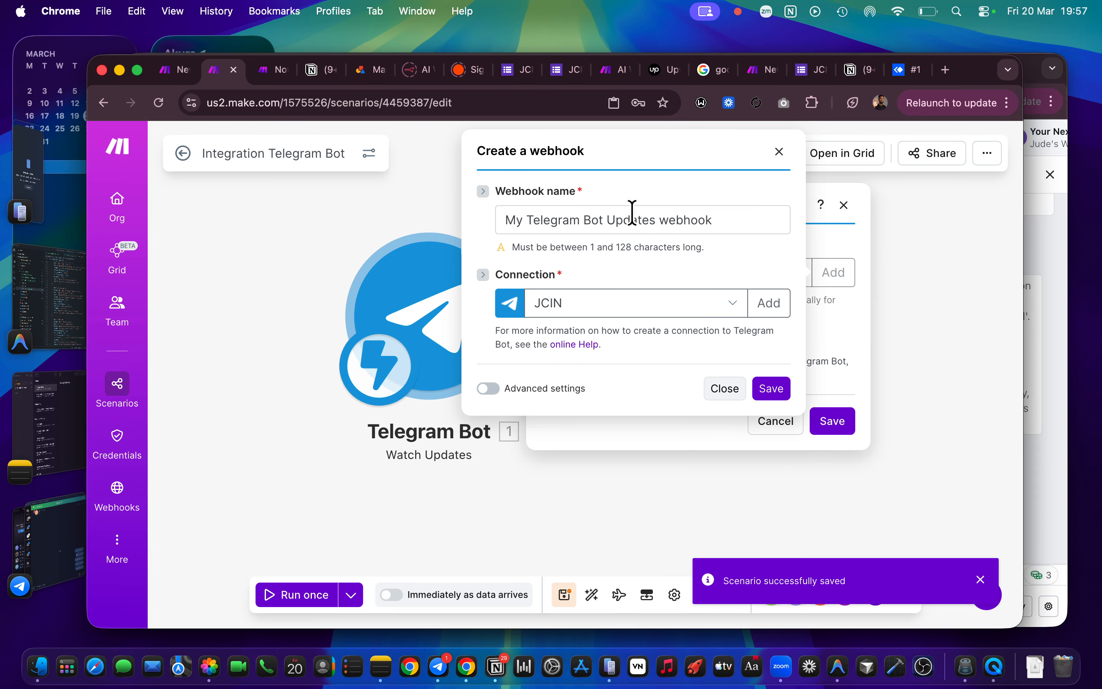
left_click(769, 304)
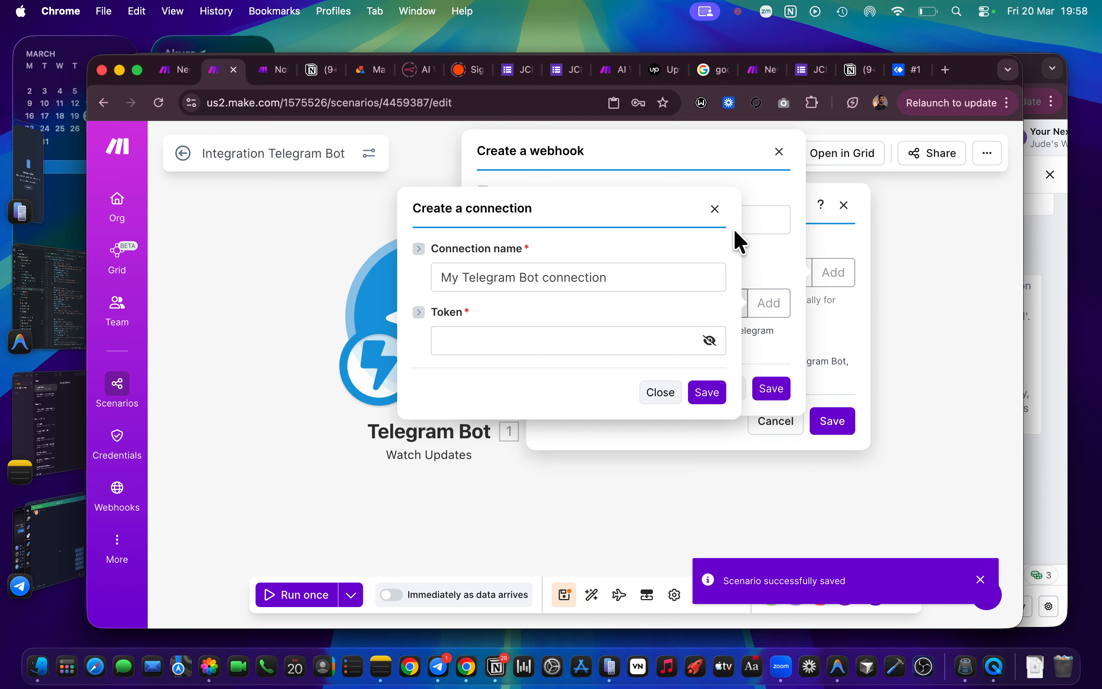
left_click(779, 151)
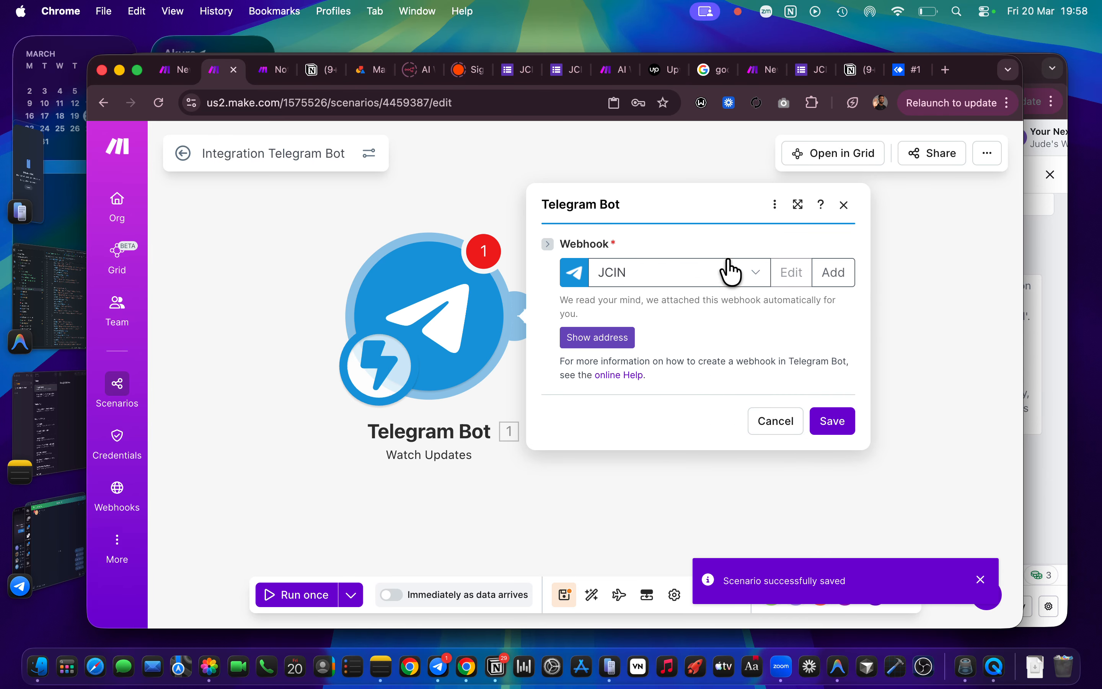
Step: Save the Watch Updates trigger settings, then save the Integration Telegram Bot scenario
left_click(829, 421)
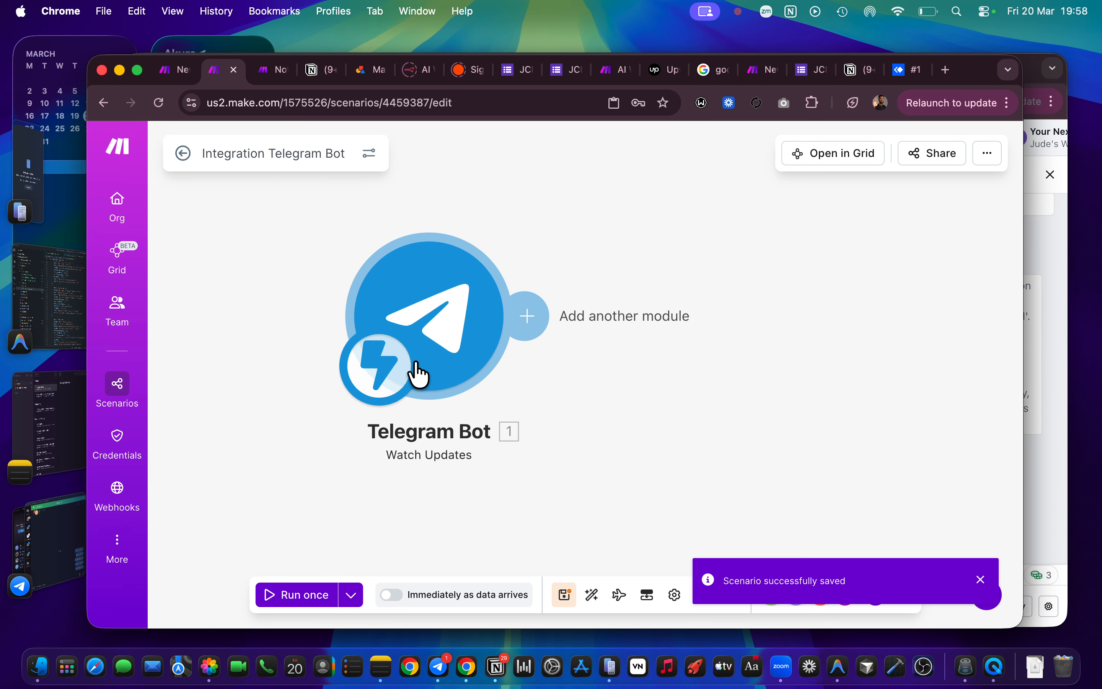
left_click(57, 543)
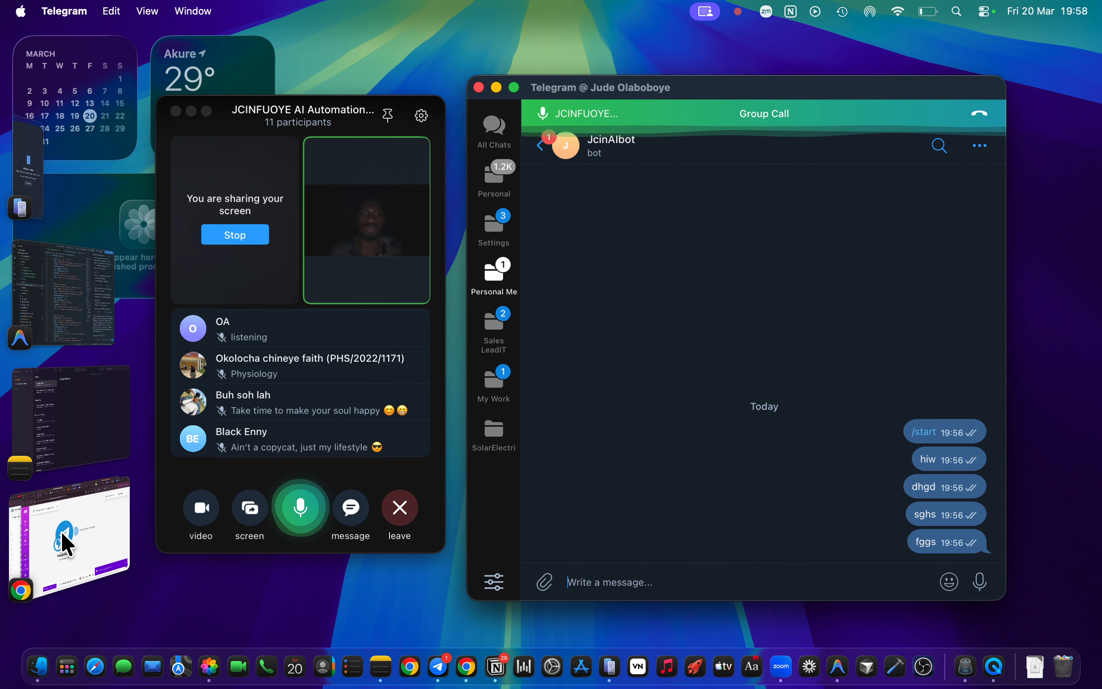
left_click(85, 542)
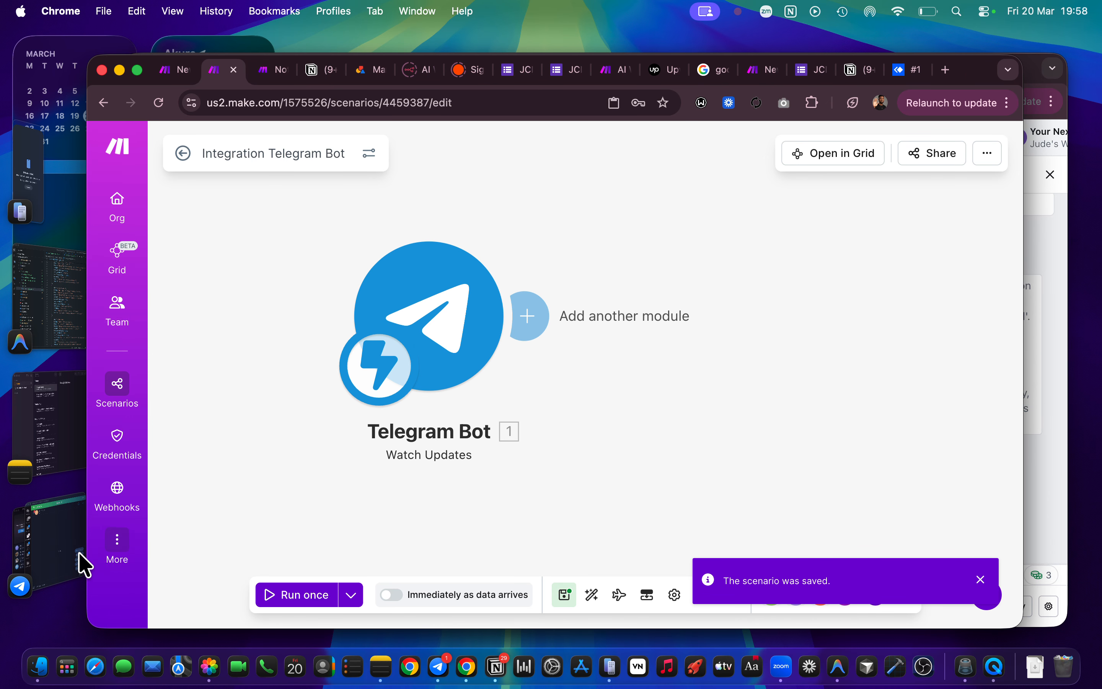
Step: Switch to Telegram and send the message "This is the AI Automation Class" to JcinAIbot
left_click(73, 558)
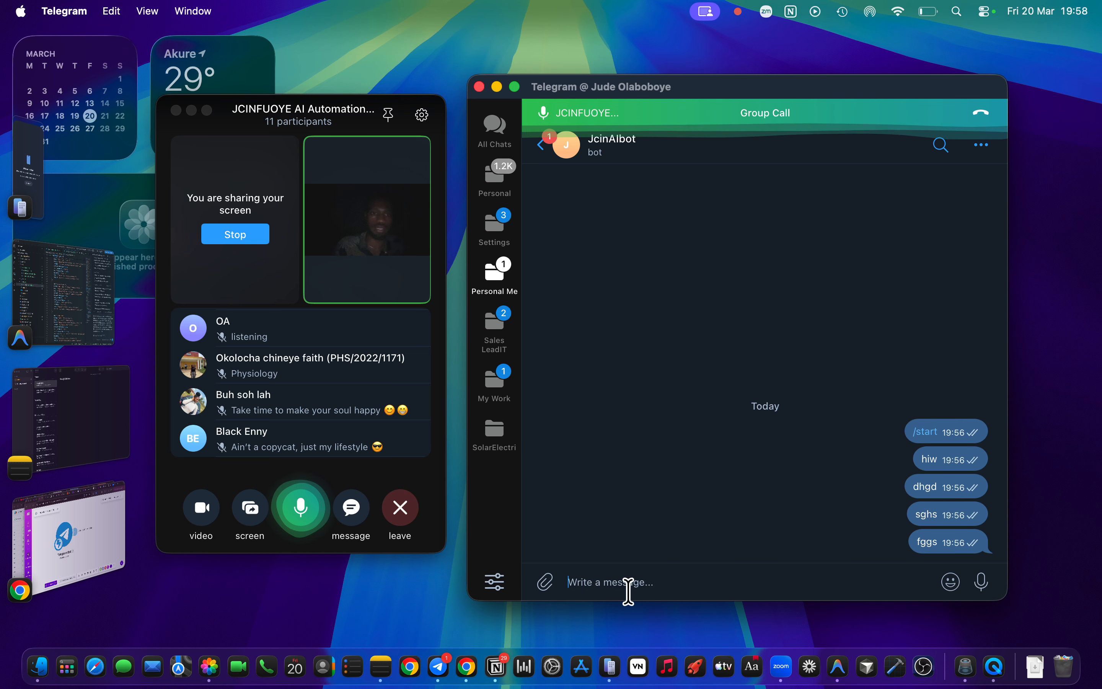
type("This is the AI Automa")
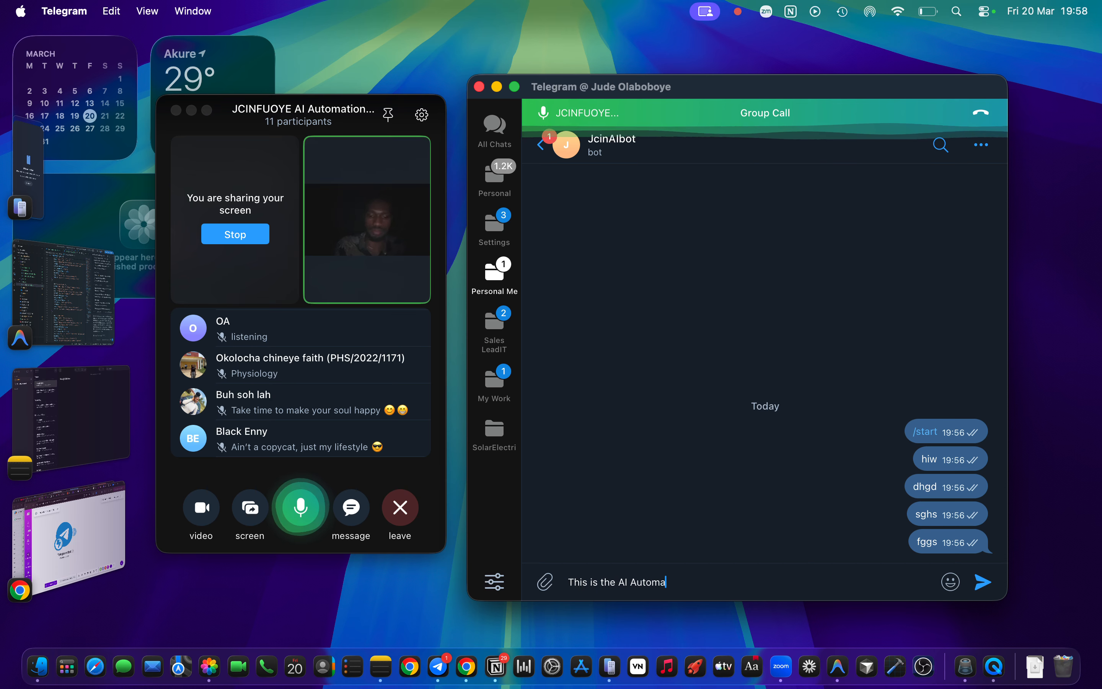
type("Class")
key("Return")
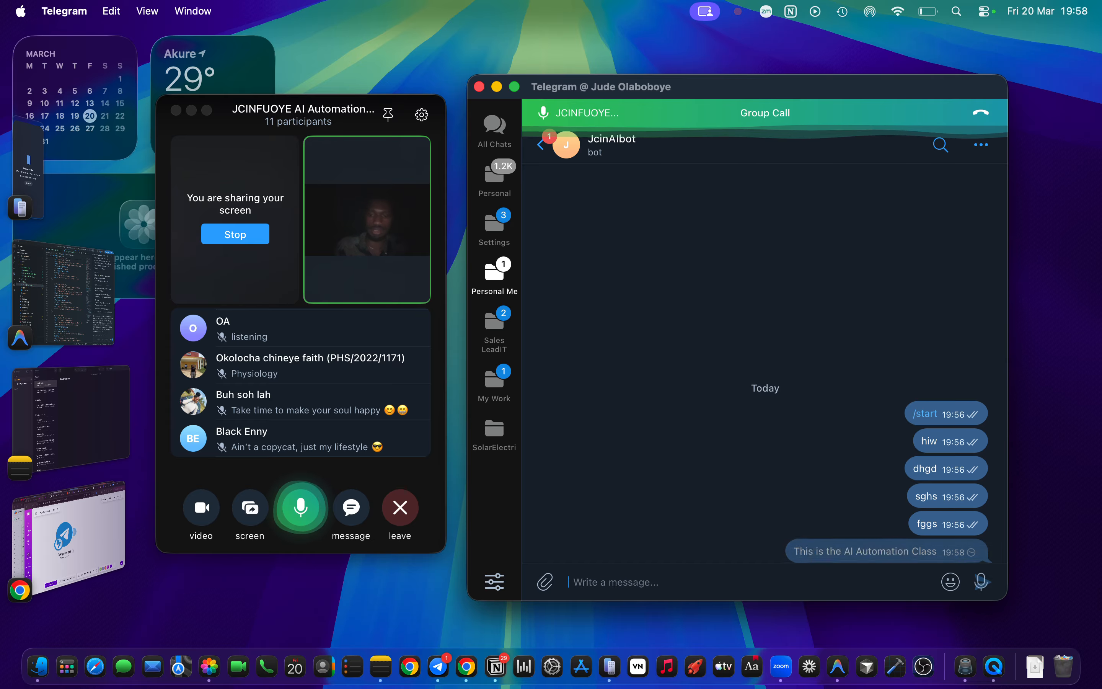
Step: Run the Integration Telegram Bot scenario once in Make, check the JcinAIbot chat in Telegram, and return to Make
left_click(67, 539)
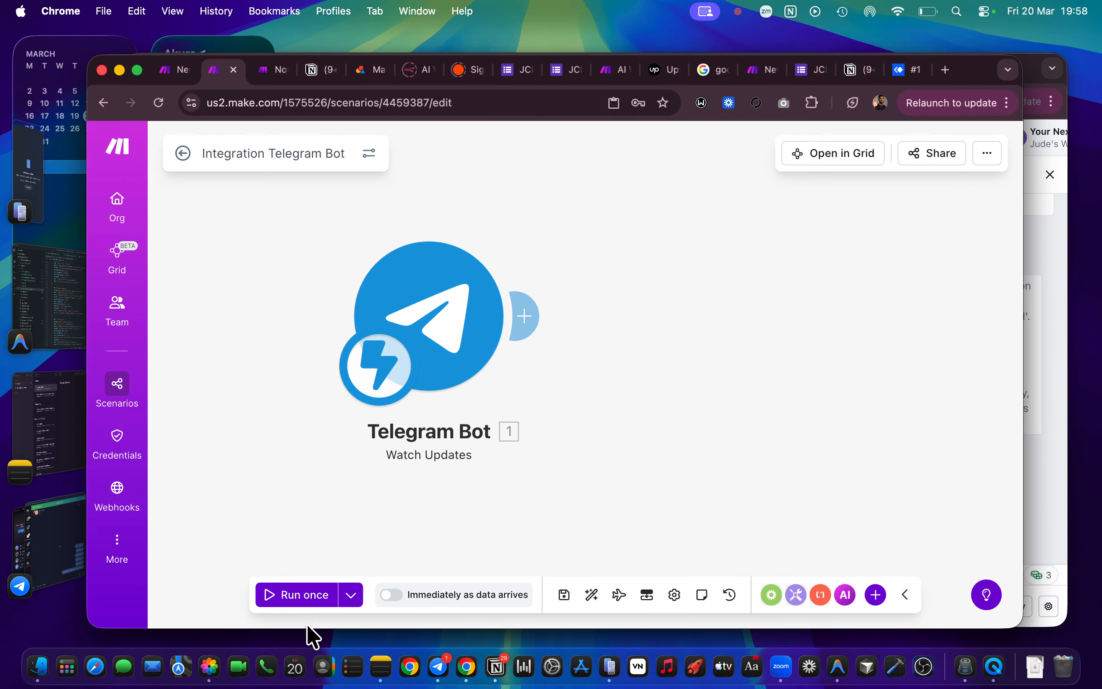
left_click(297, 600)
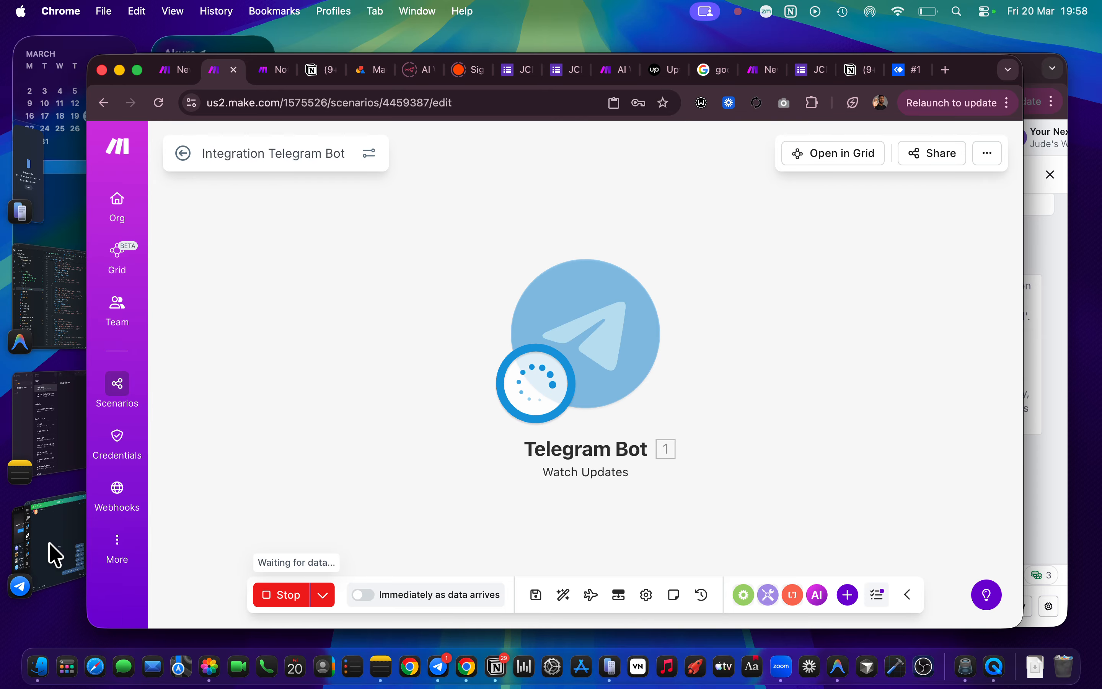
left_click(55, 555)
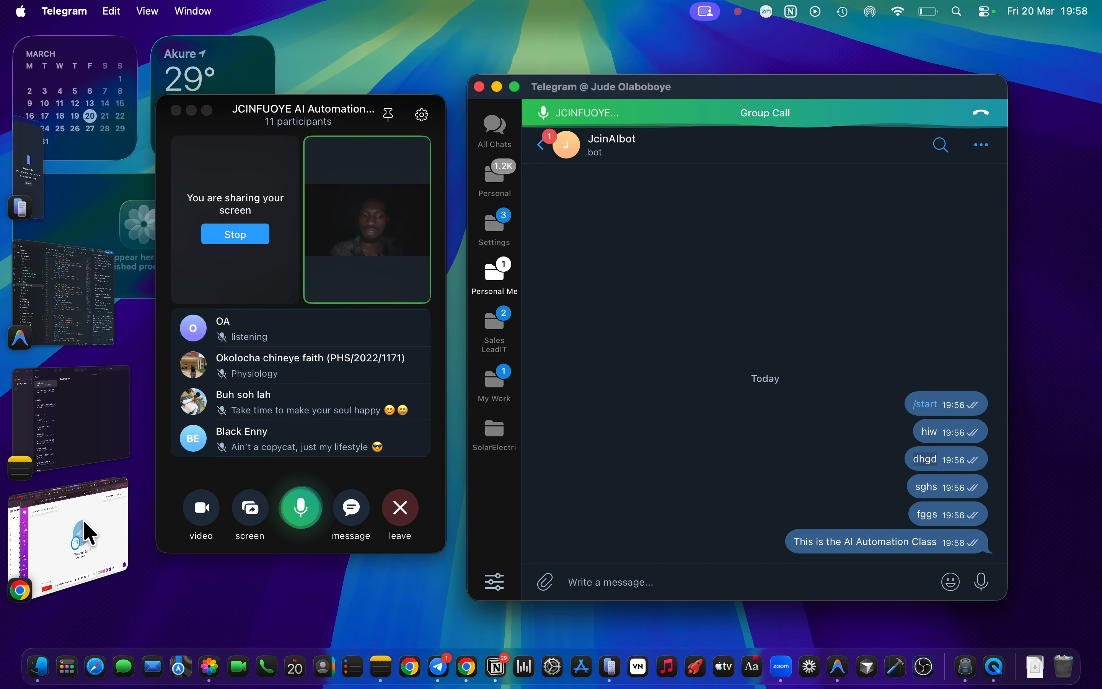
left_click(89, 533)
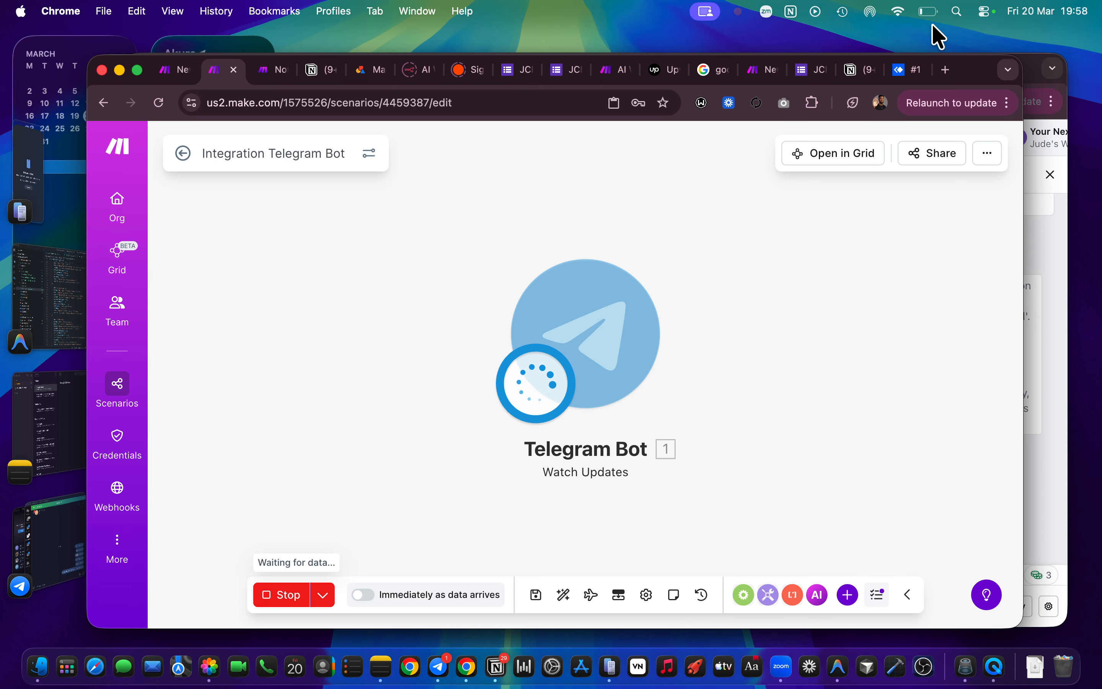
left_click(898, 12)
mouse_move(939, 12)
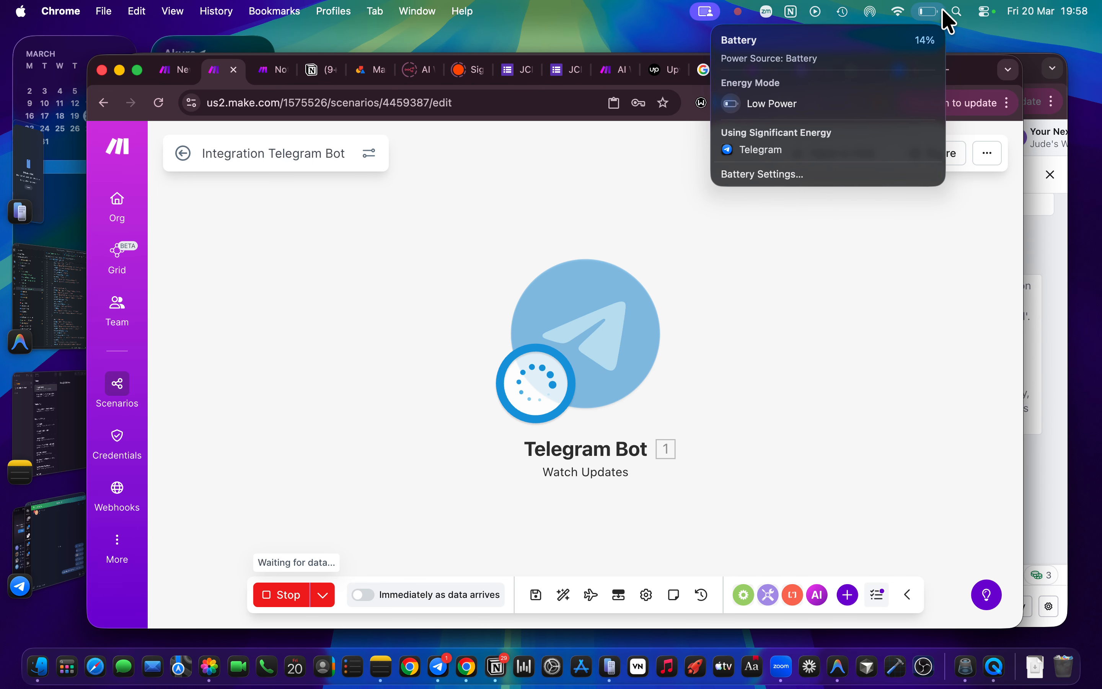
left_click(847, 342)
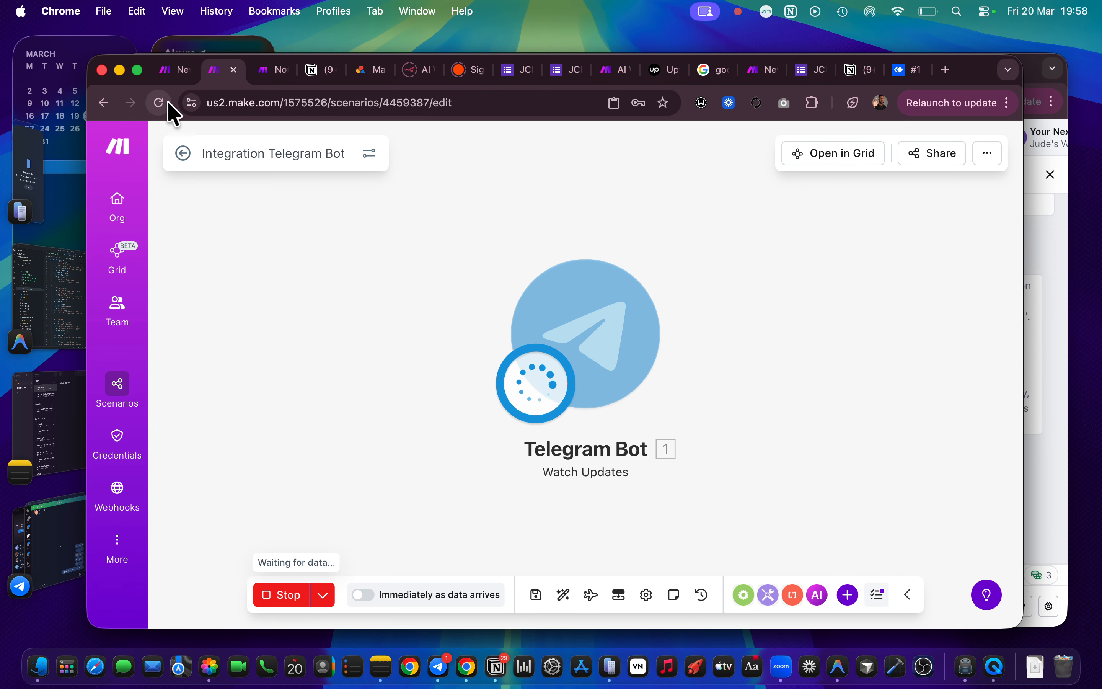
Step: Reload the scenario page and look over the Run scenario choices in the schedule settings
left_click(156, 104)
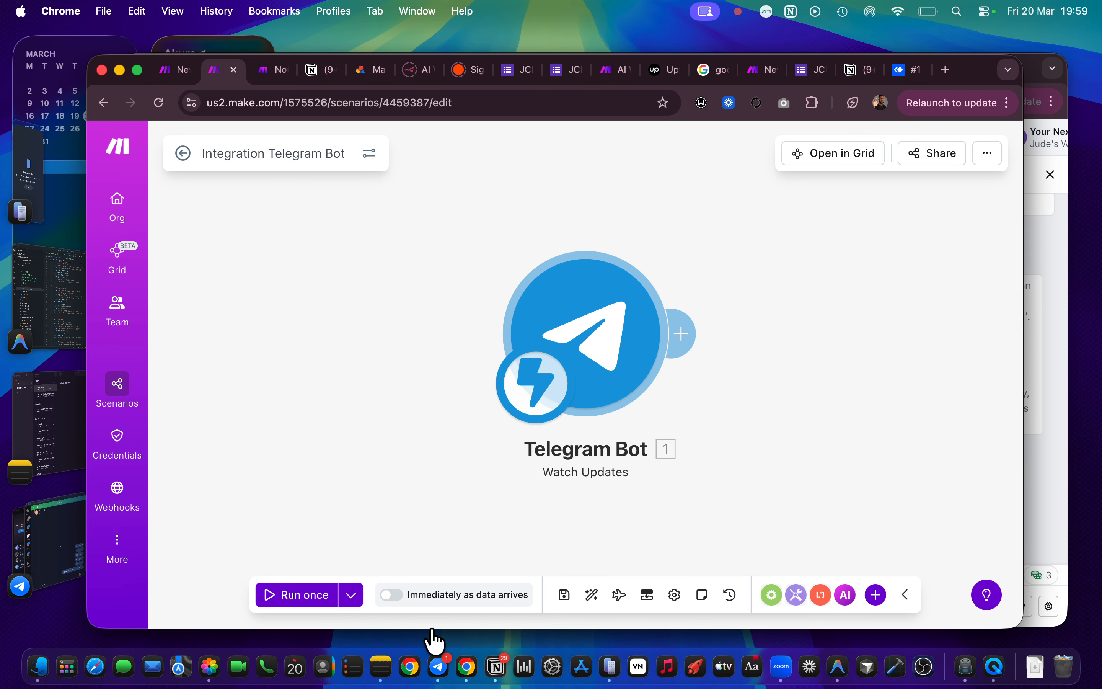
left_click(483, 598)
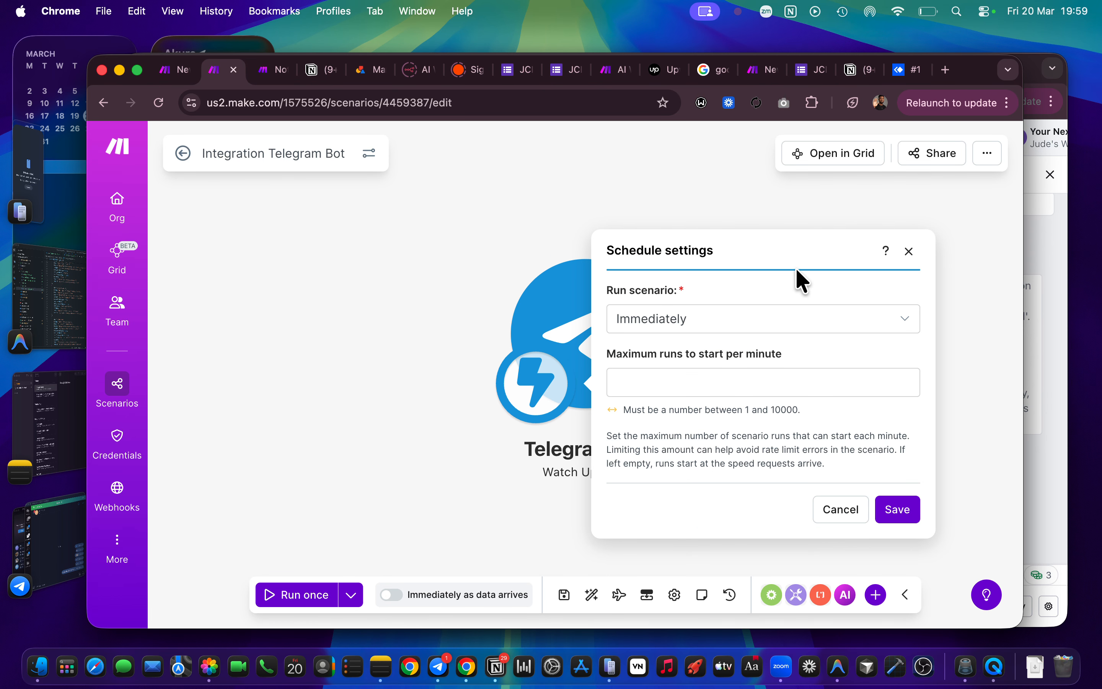
left_click(795, 332)
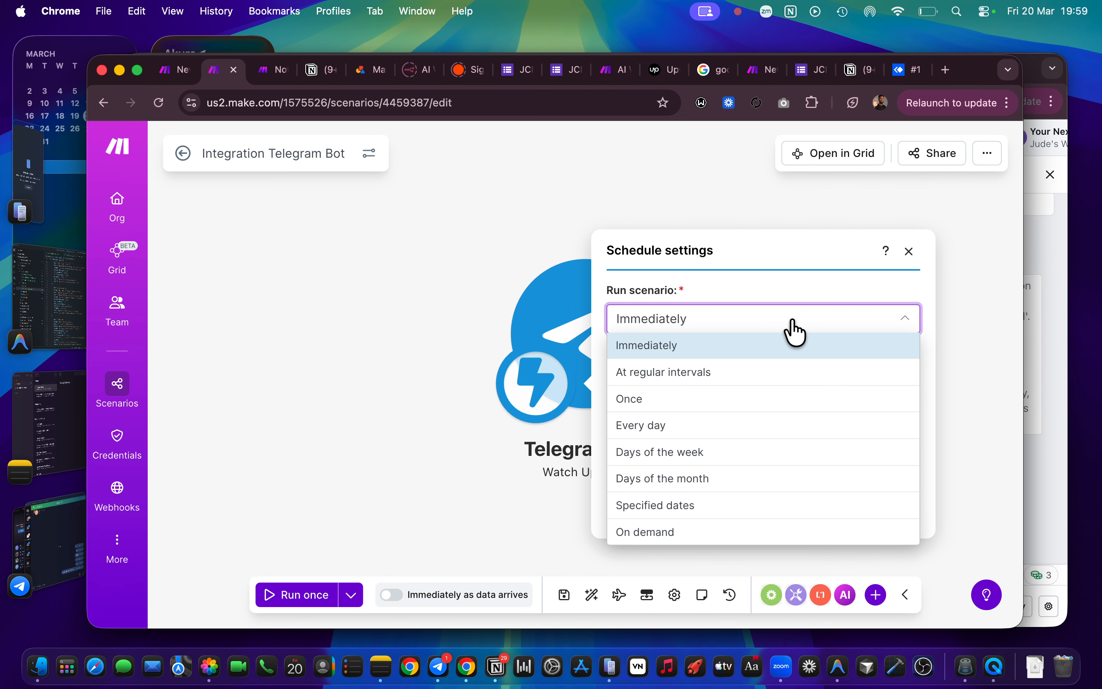
left_click(796, 295)
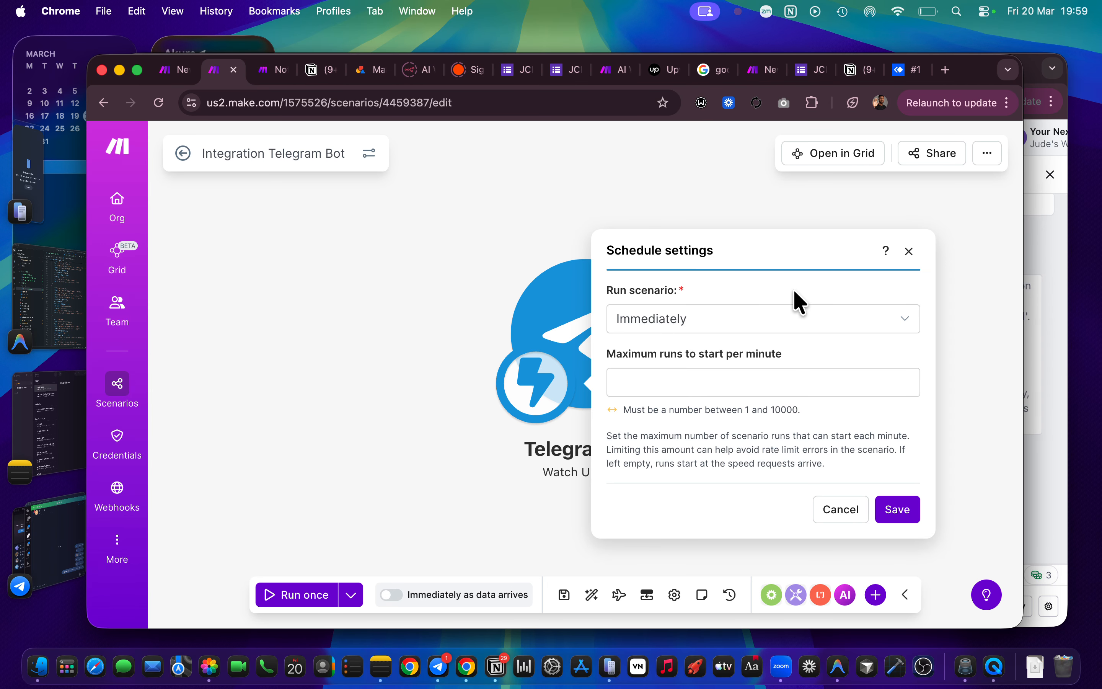
key("Escape")
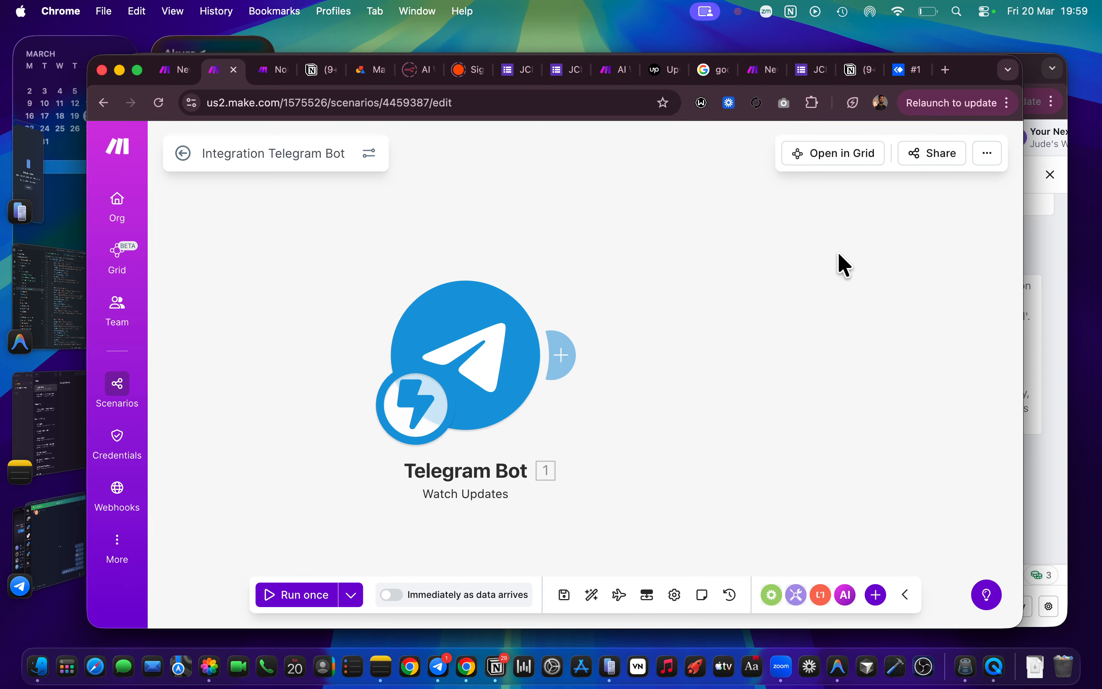
Step: Add a Telegram Bot Send a Text Message or a Reply module after the Watch Updates trigger, leaving its fields empty
left_click(827, 256)
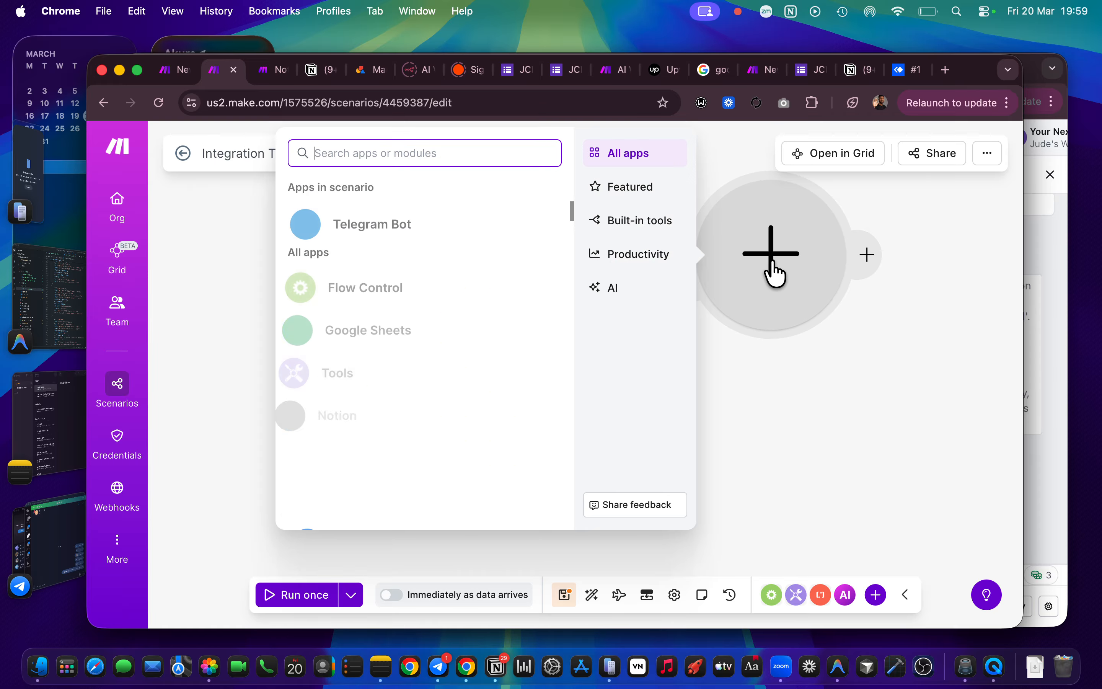
left_click(451, 234)
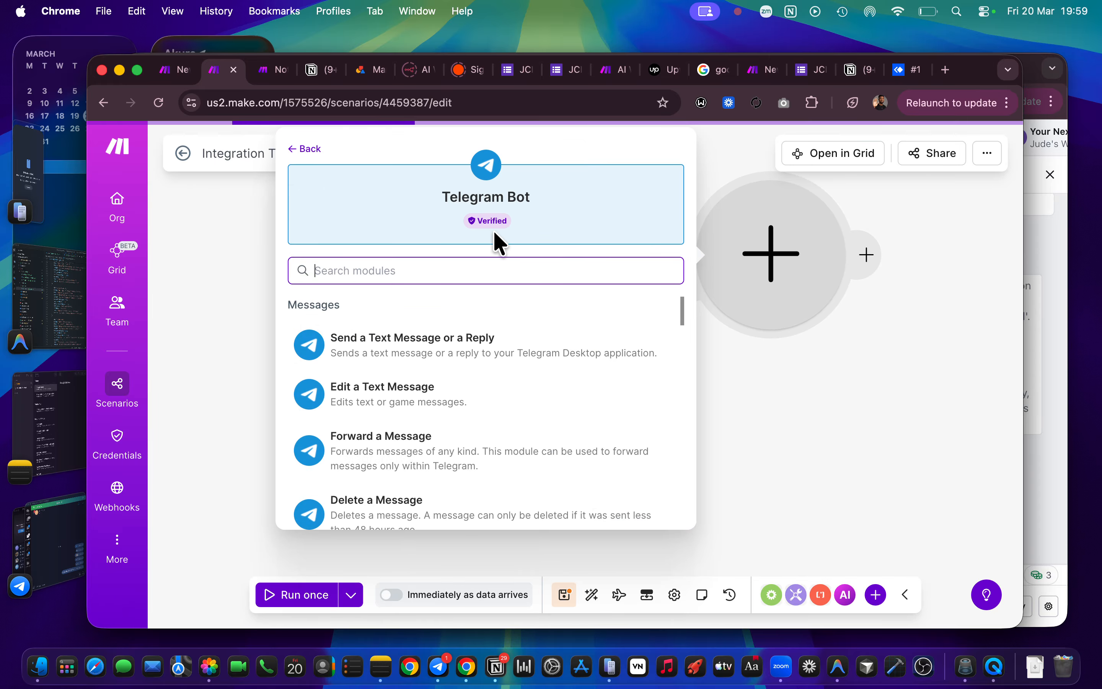
left_click(489, 357)
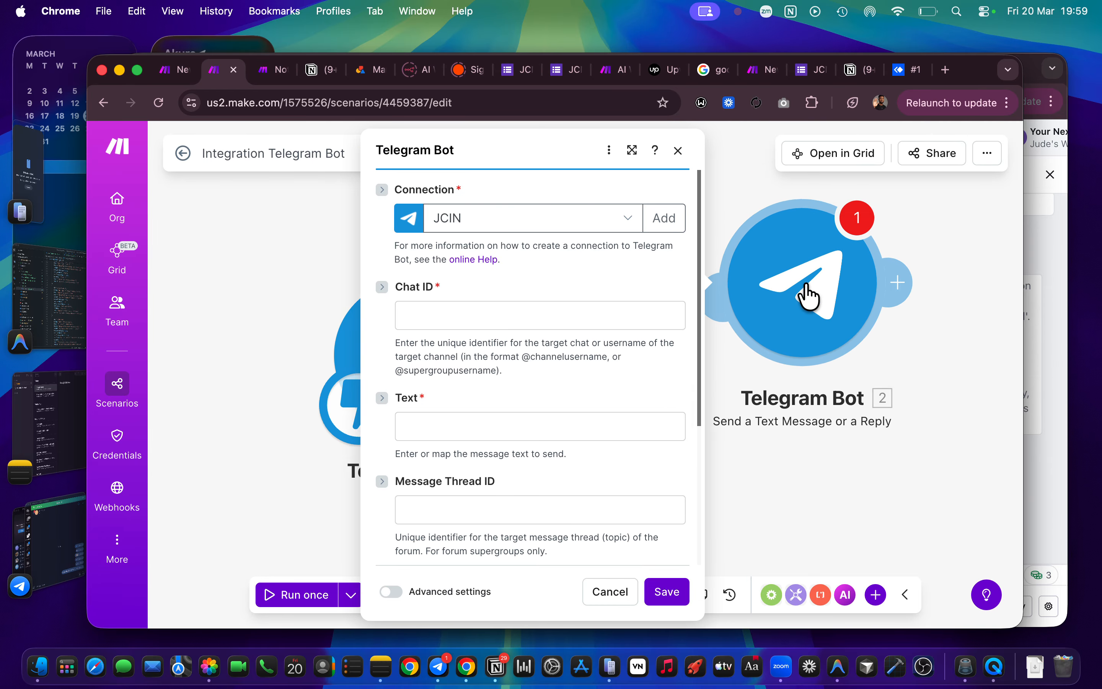
left_click(798, 155)
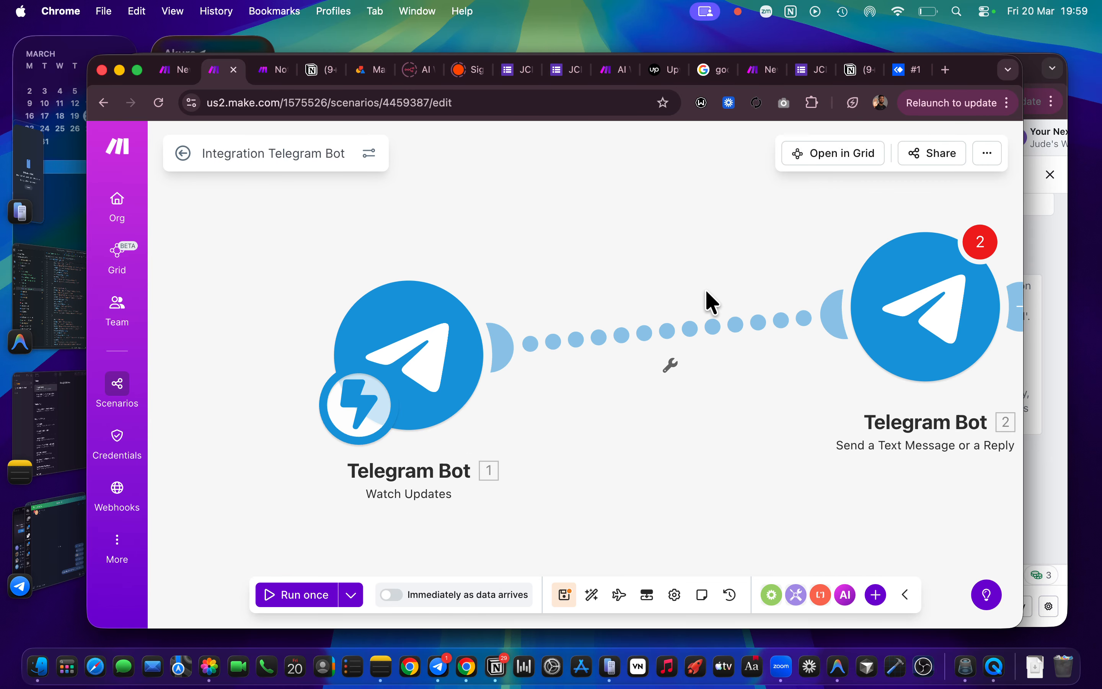
Step: Unlink the Send a Text Message or a Reply module from the Watch Updates trigger and move it slightly lower on the canvas
left_click(692, 339)
left_click(633, 306)
left_click(664, 335)
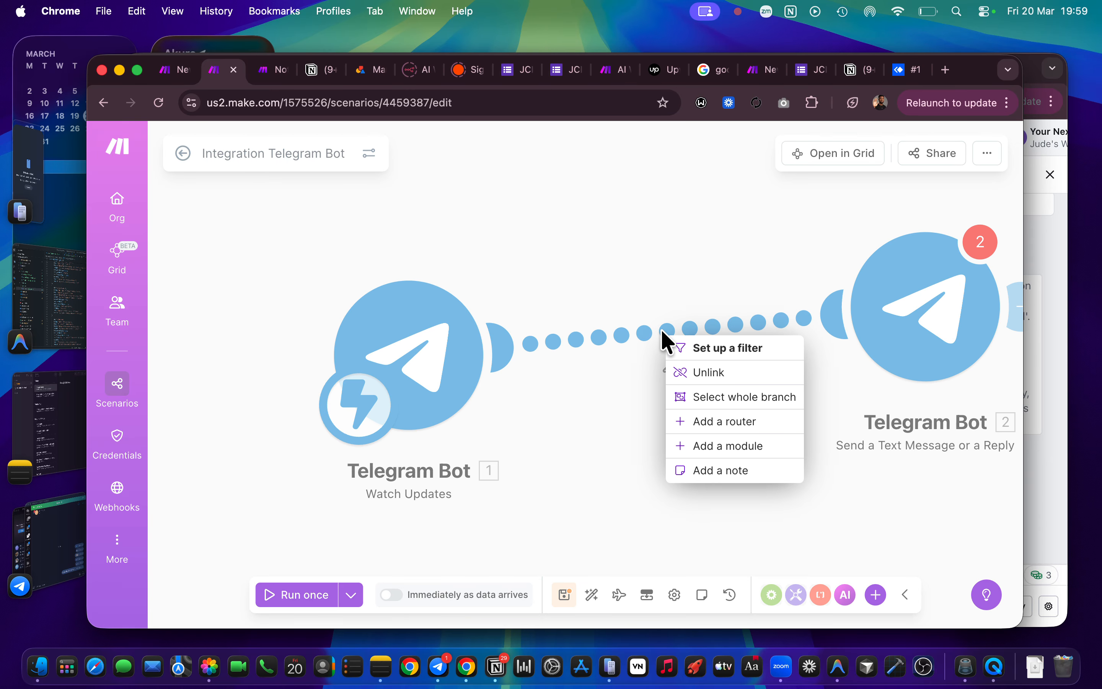
left_click(688, 373)
left_click_drag(893, 349, 840, 396)
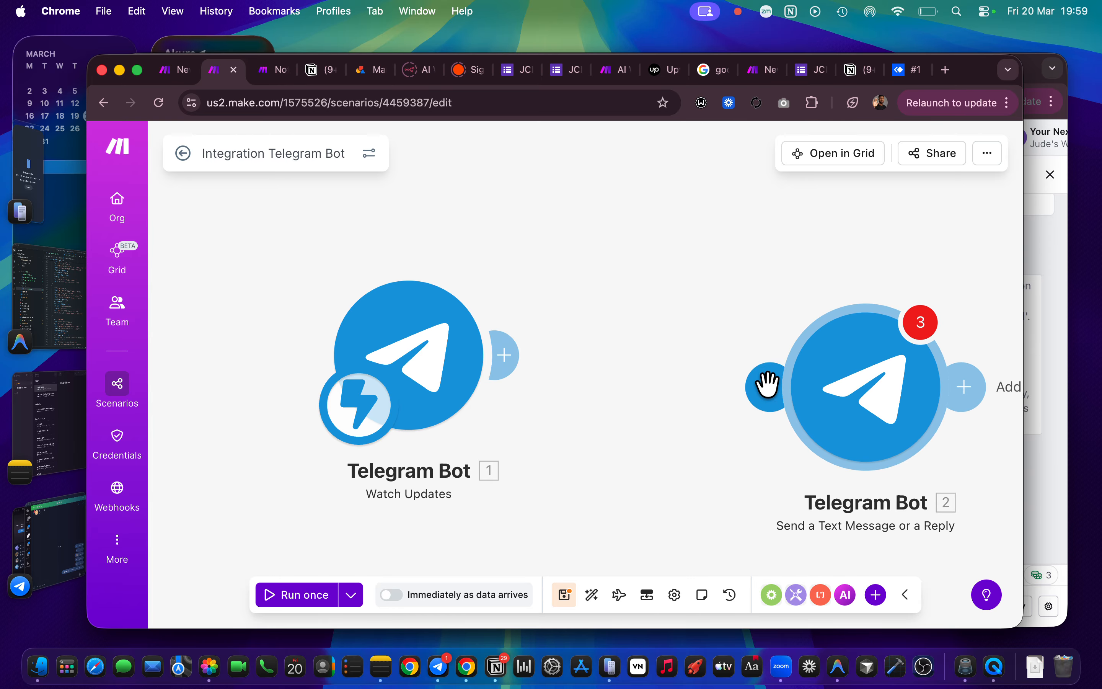
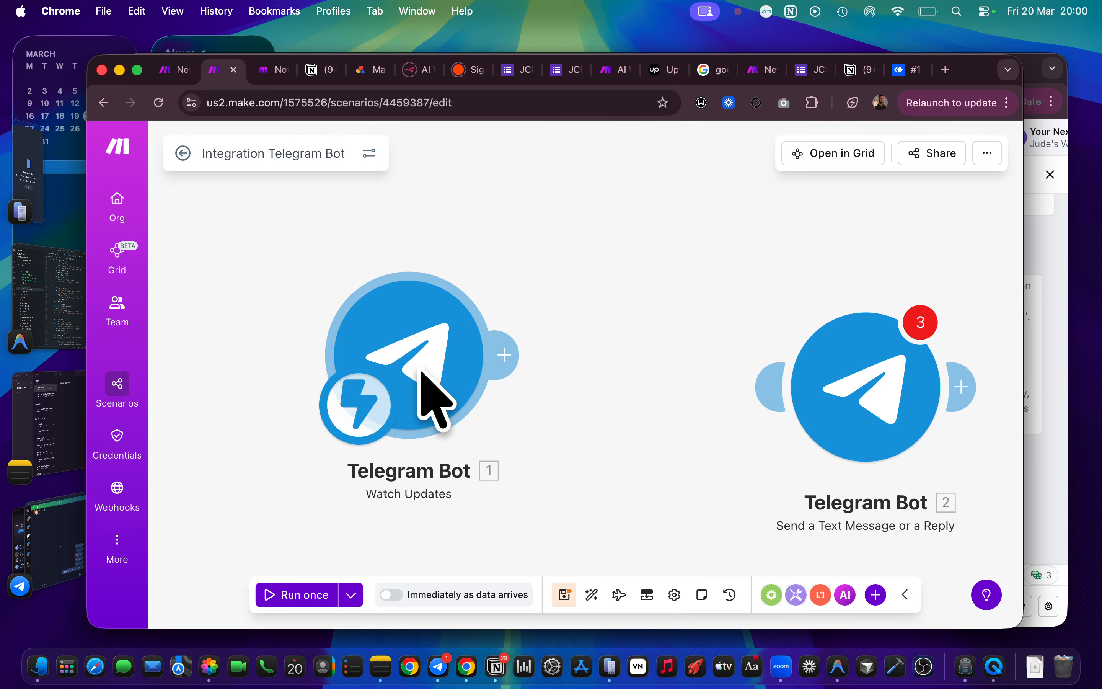
Step: Review which run frequencies the scenario's schedule settings offer and close them without changes
left_click(489, 599)
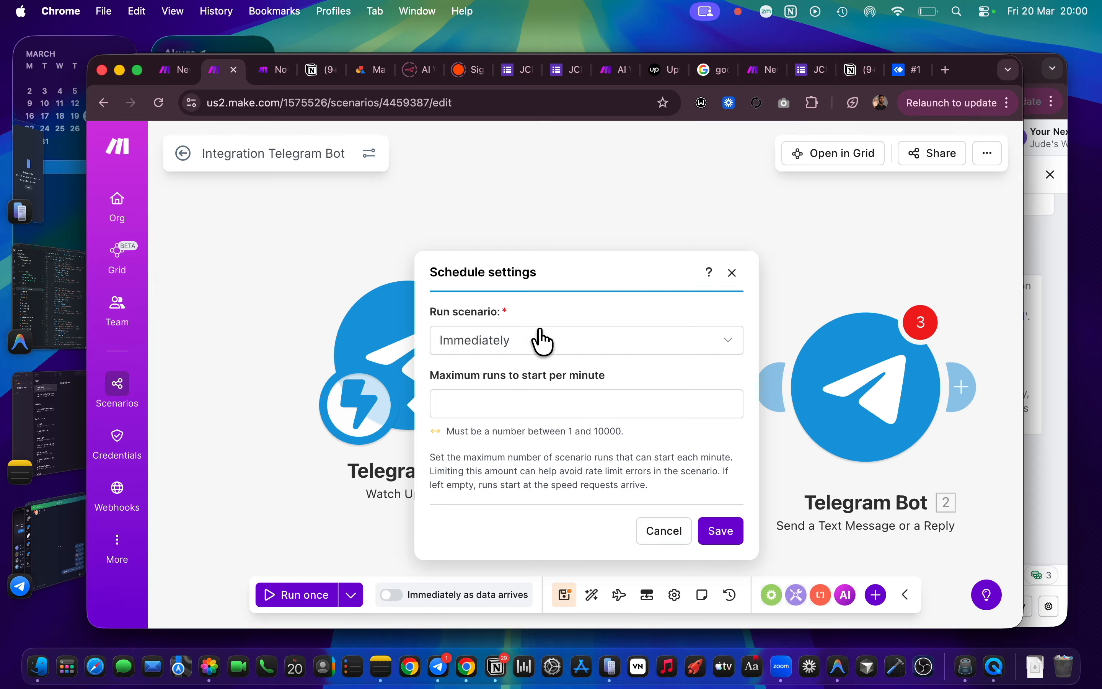
left_click(304, 204)
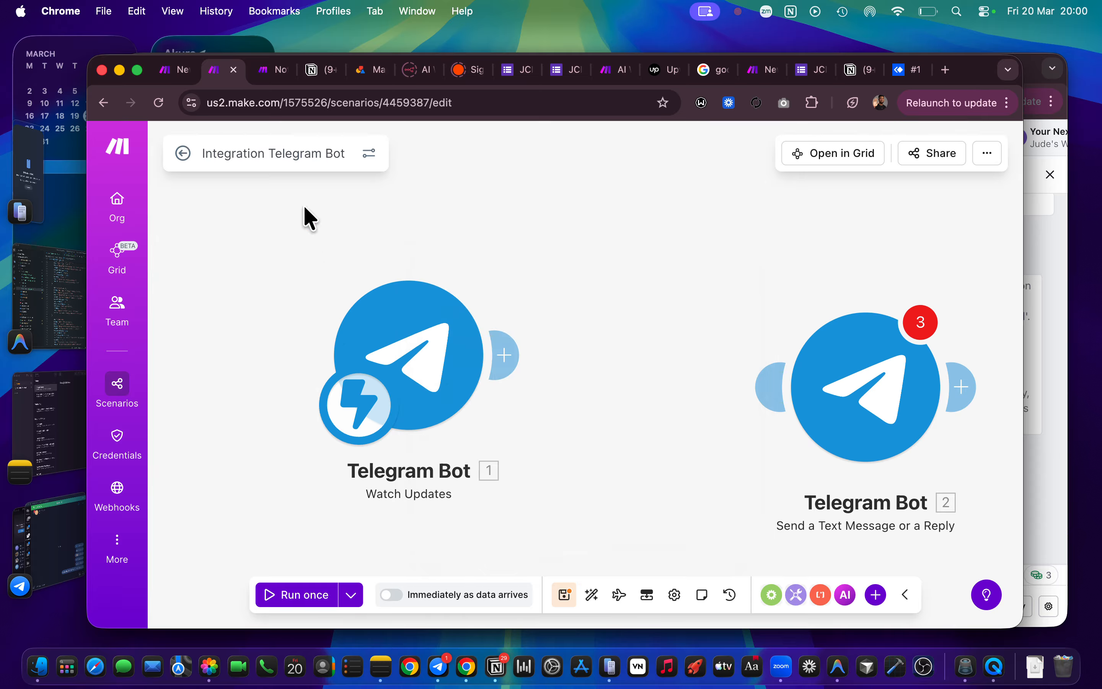
left_click(413, 346)
left_click(492, 595)
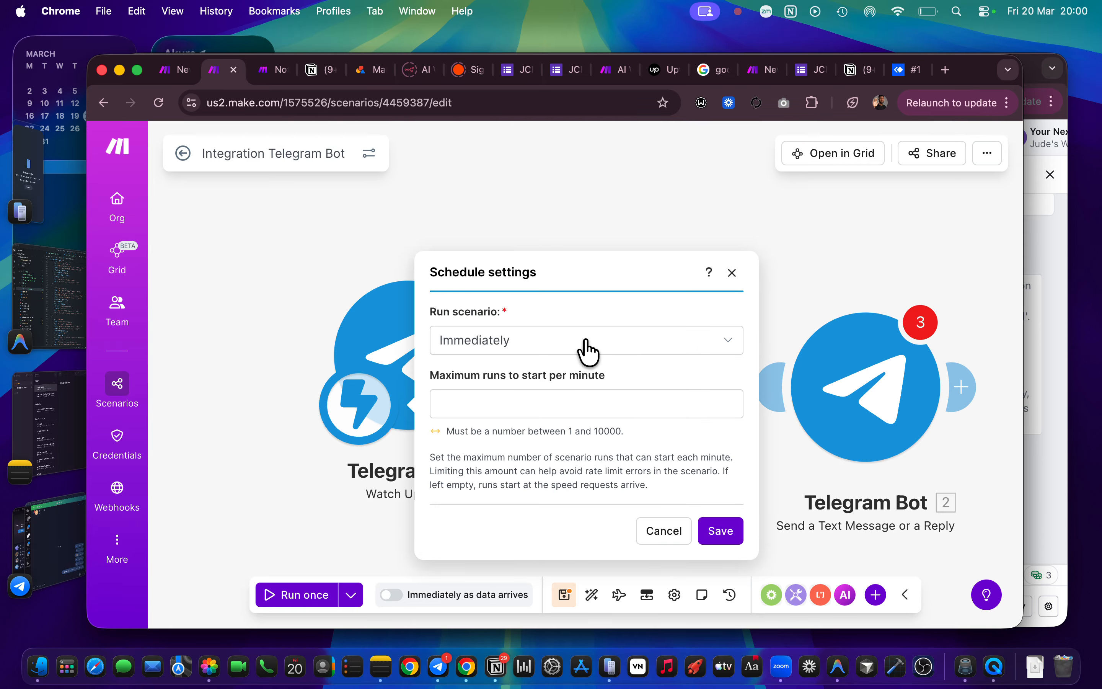
left_click(586, 343)
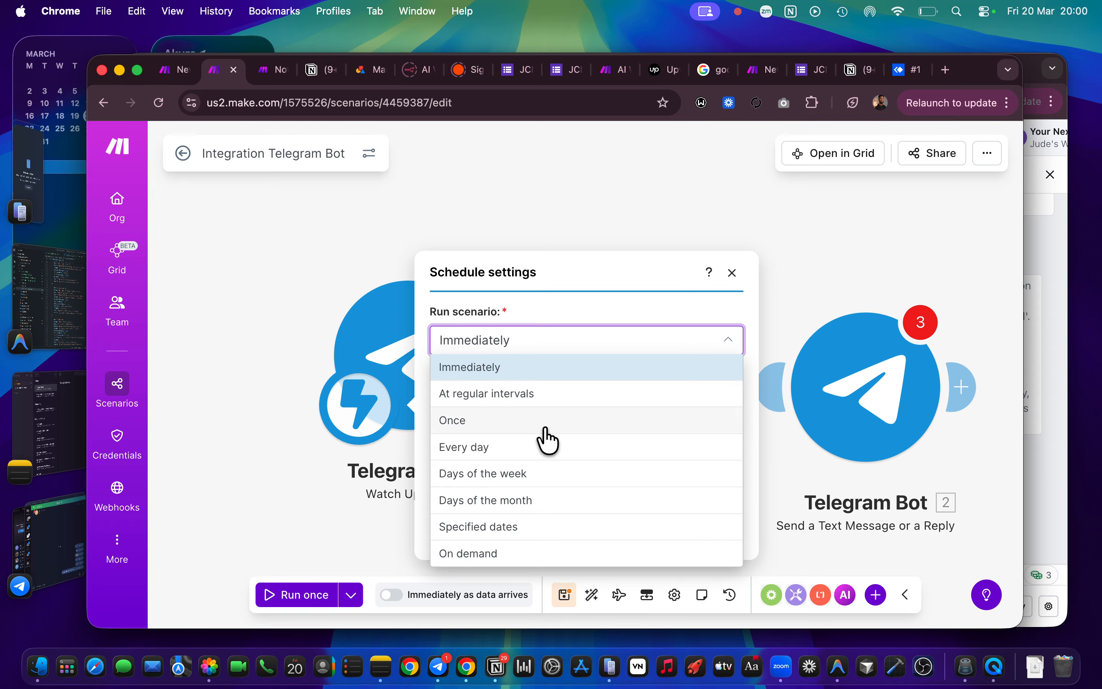
left_click(654, 282)
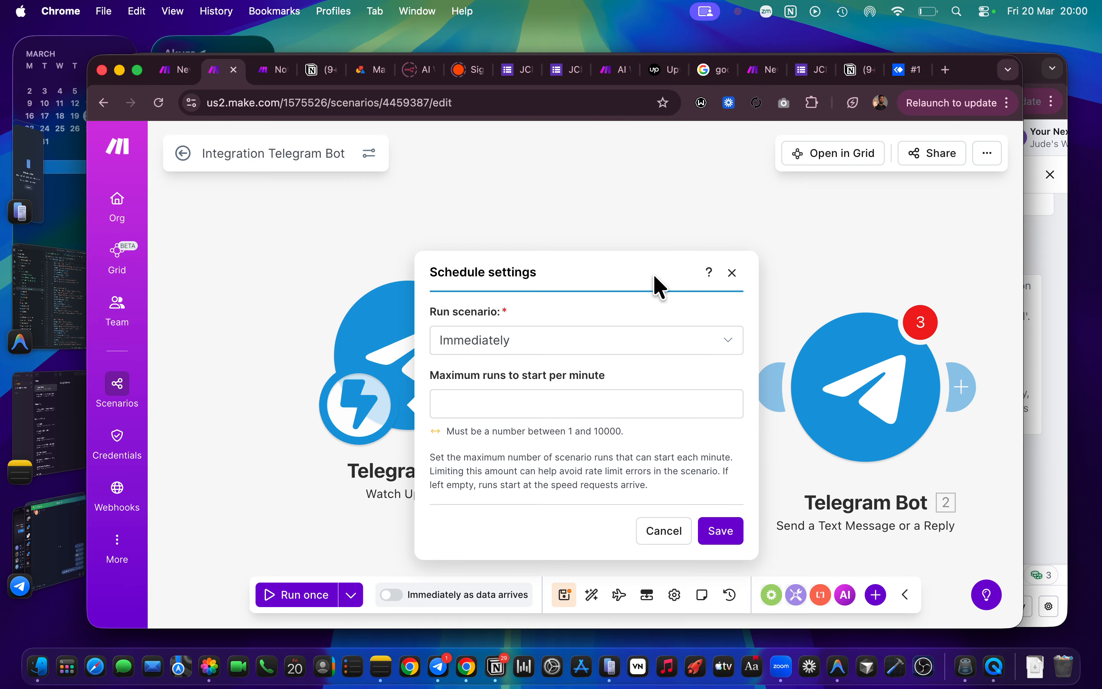
left_click(749, 178)
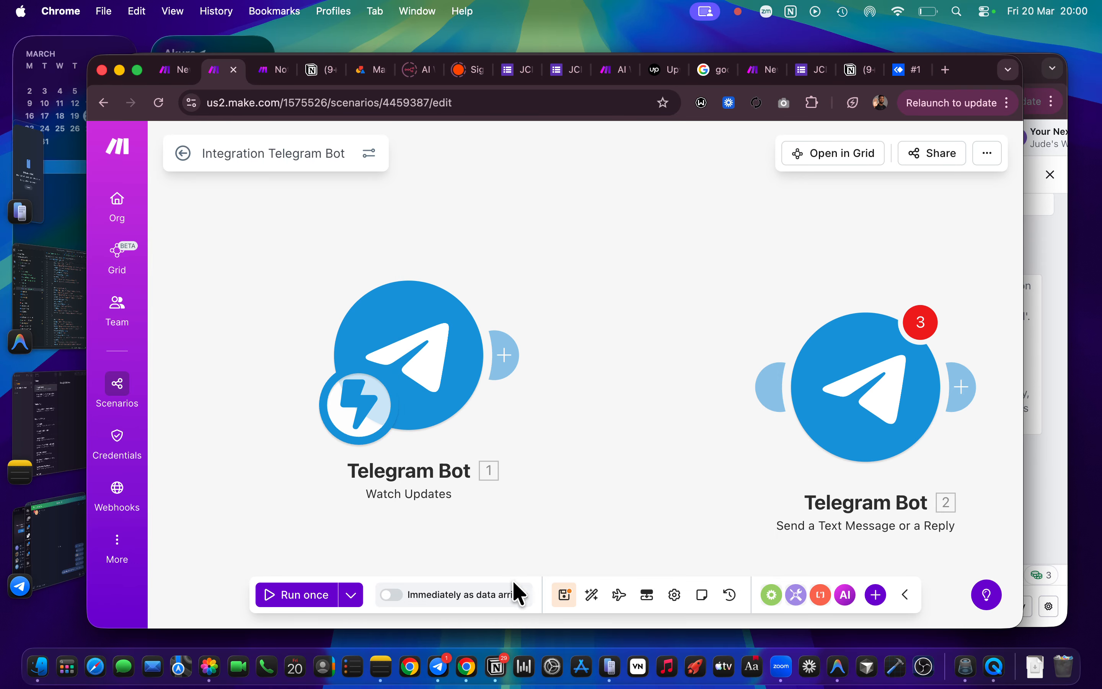
Step: Preview the Once option for running the scenario, including its date setting, and close the schedule settings without saving
left_click(501, 593)
left_click(585, 346)
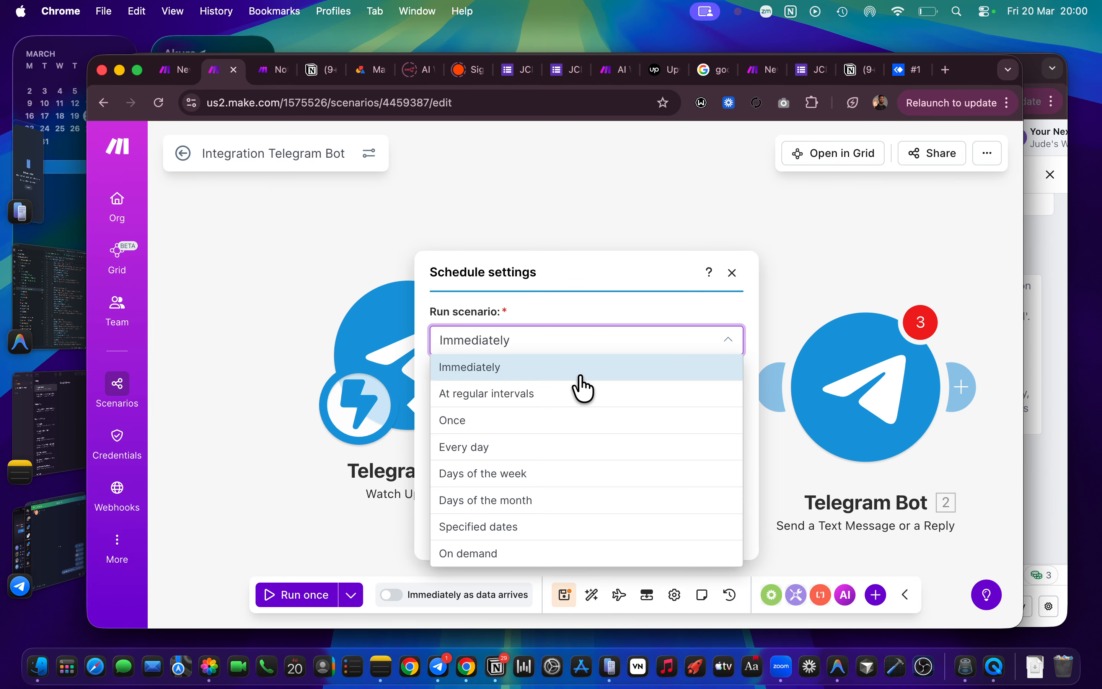
left_click(517, 436)
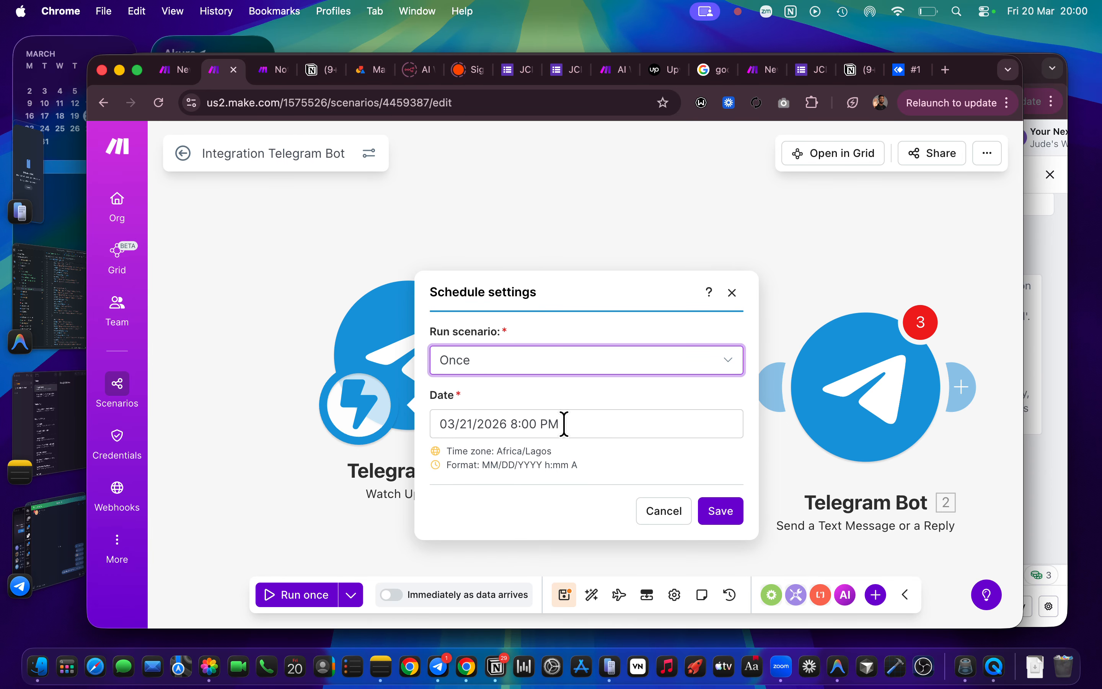
left_click(658, 225)
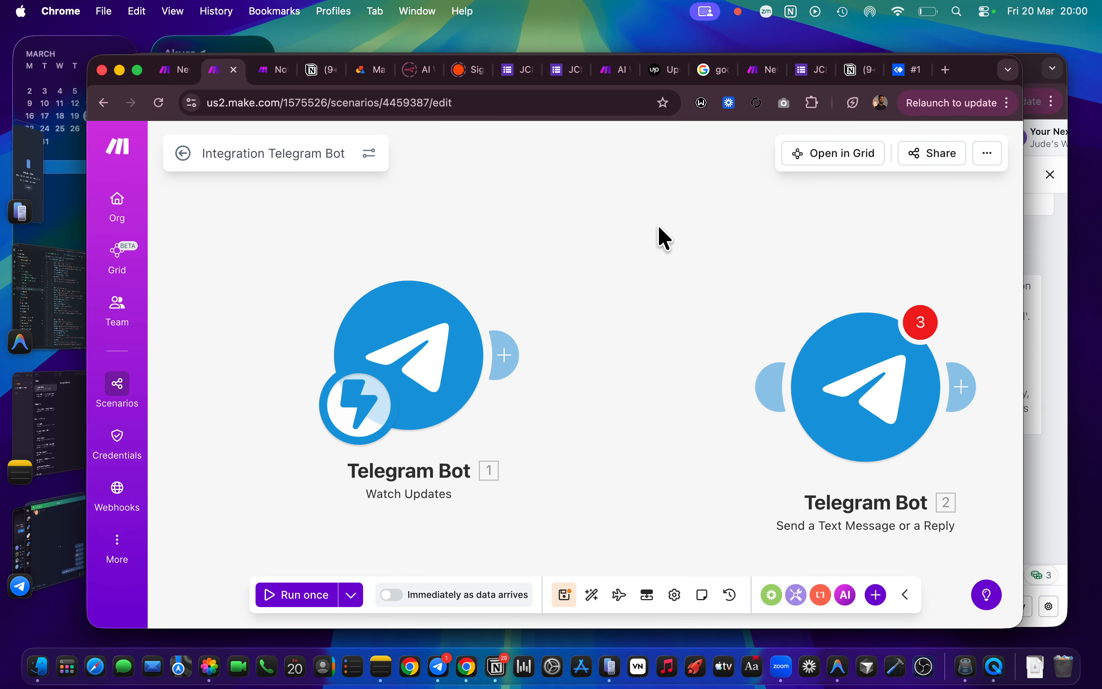
Step: View the Watch Updates trigger's webhook settings and the JCIN FUOYE AI AUTOMATION form, then close the webhook settings
left_click(451, 374)
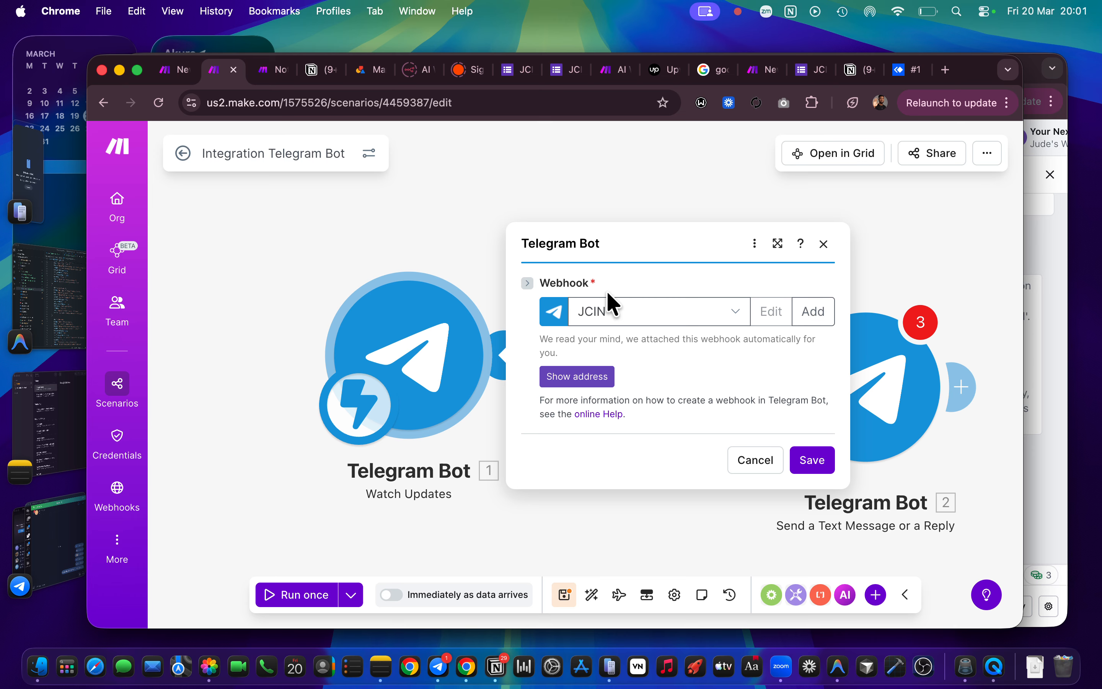
left_click(561, 73)
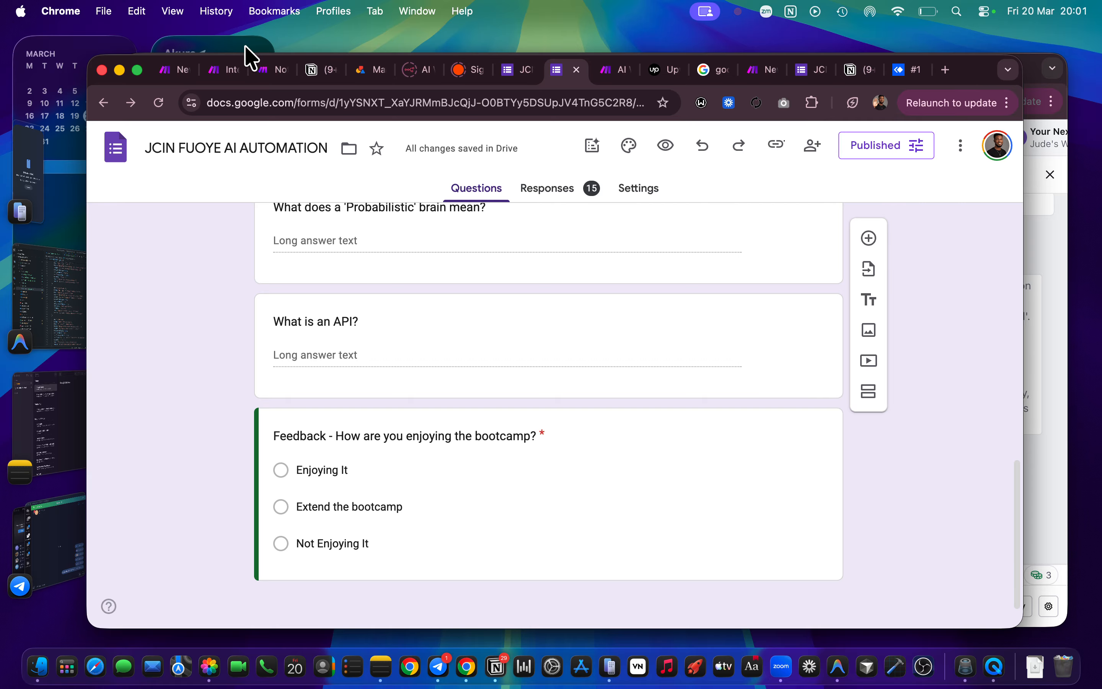
left_click(222, 69)
left_click(824, 243)
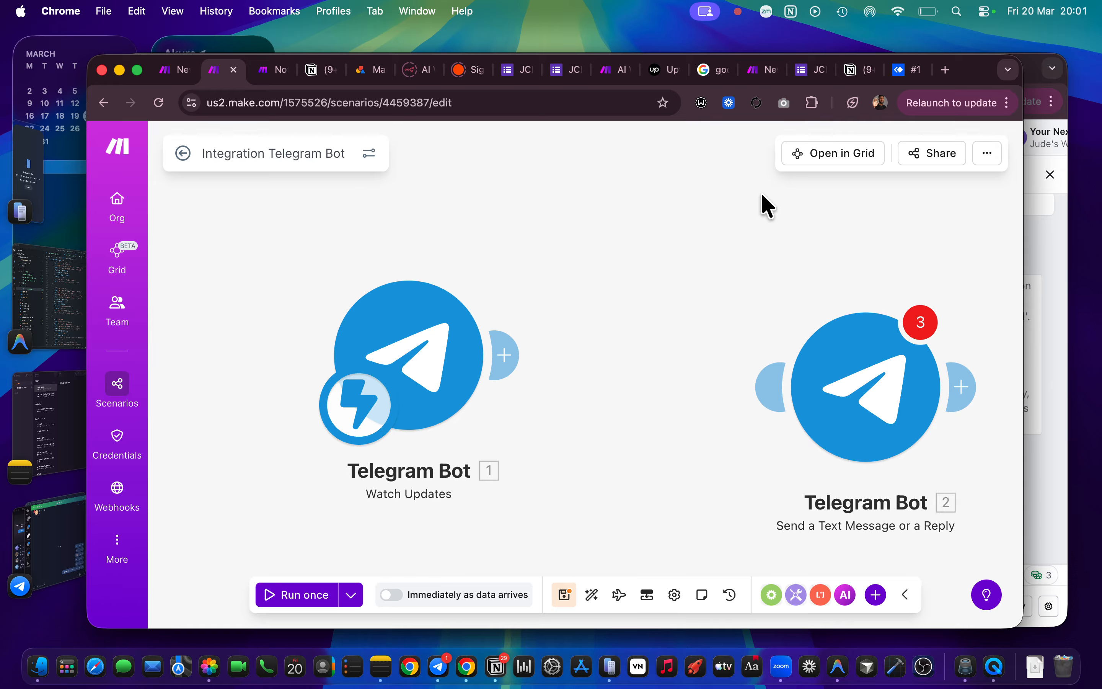
Step: Search the apps for a new module with "google" and dismiss the list without adding one
right_click(715, 233)
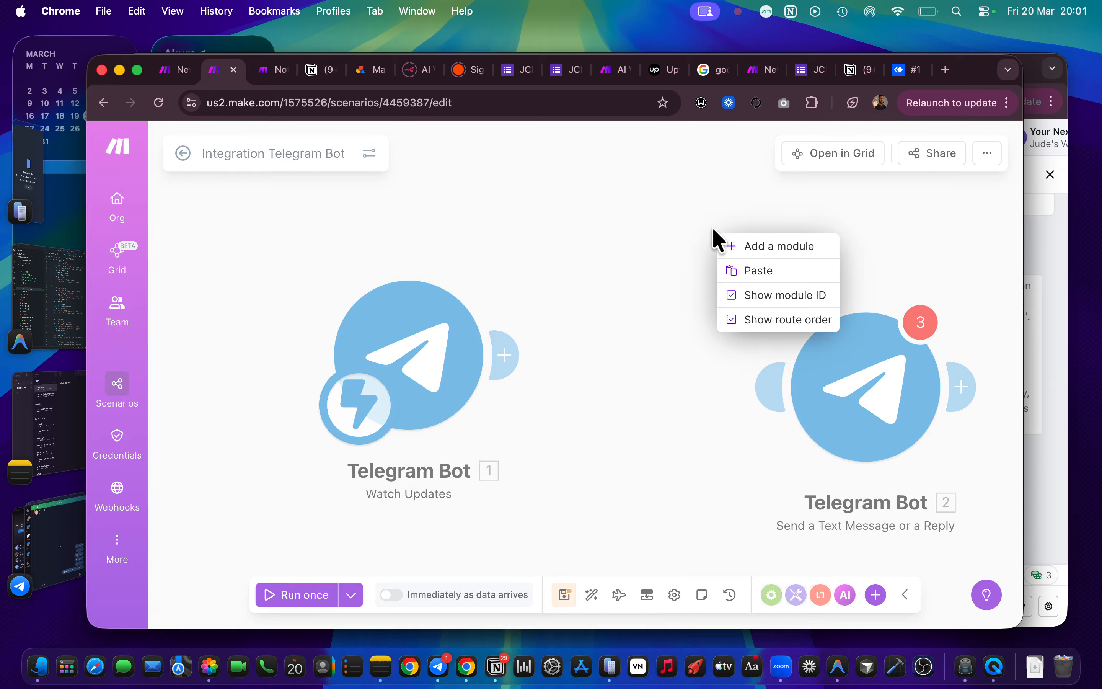
left_click(767, 250)
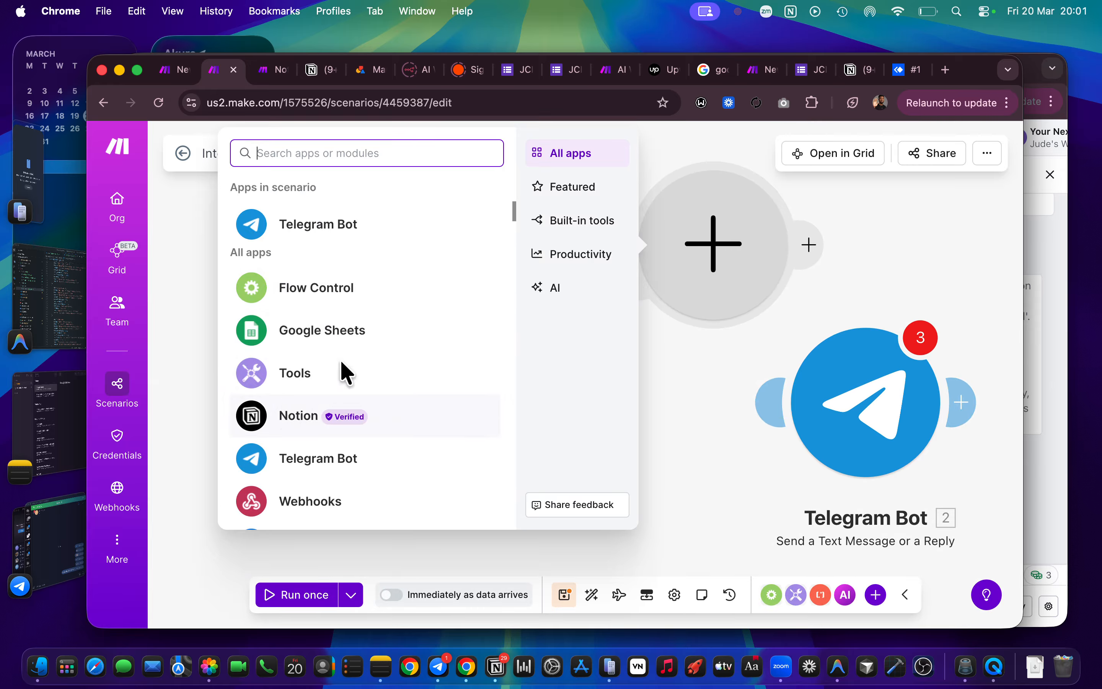
type("google")
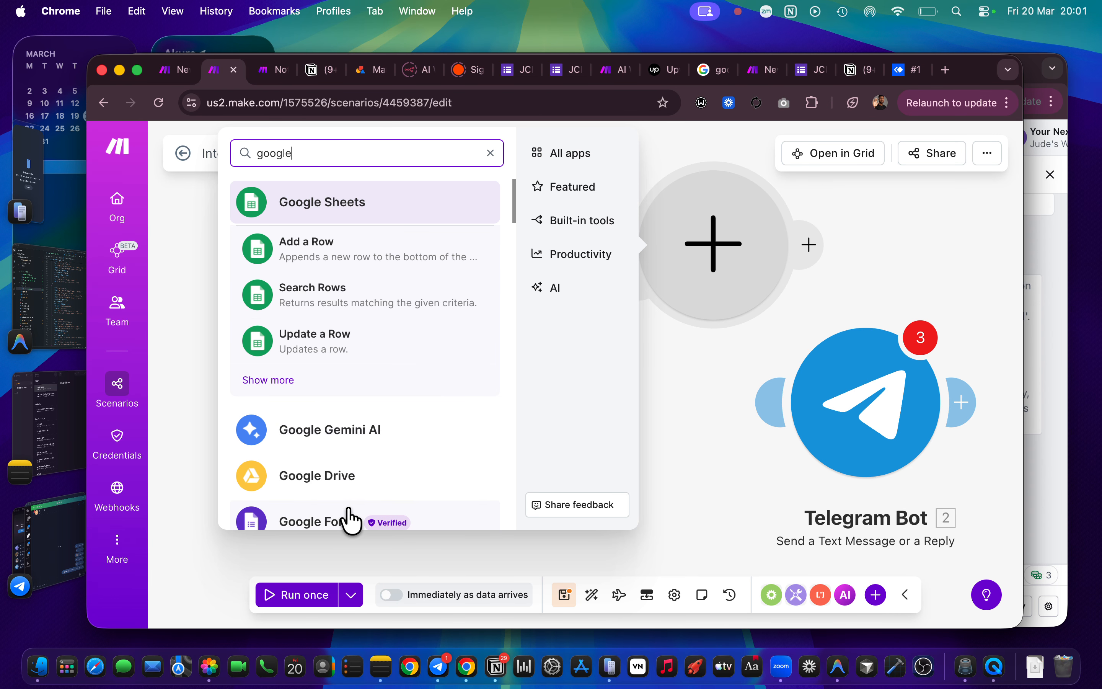
left_click(645, 412)
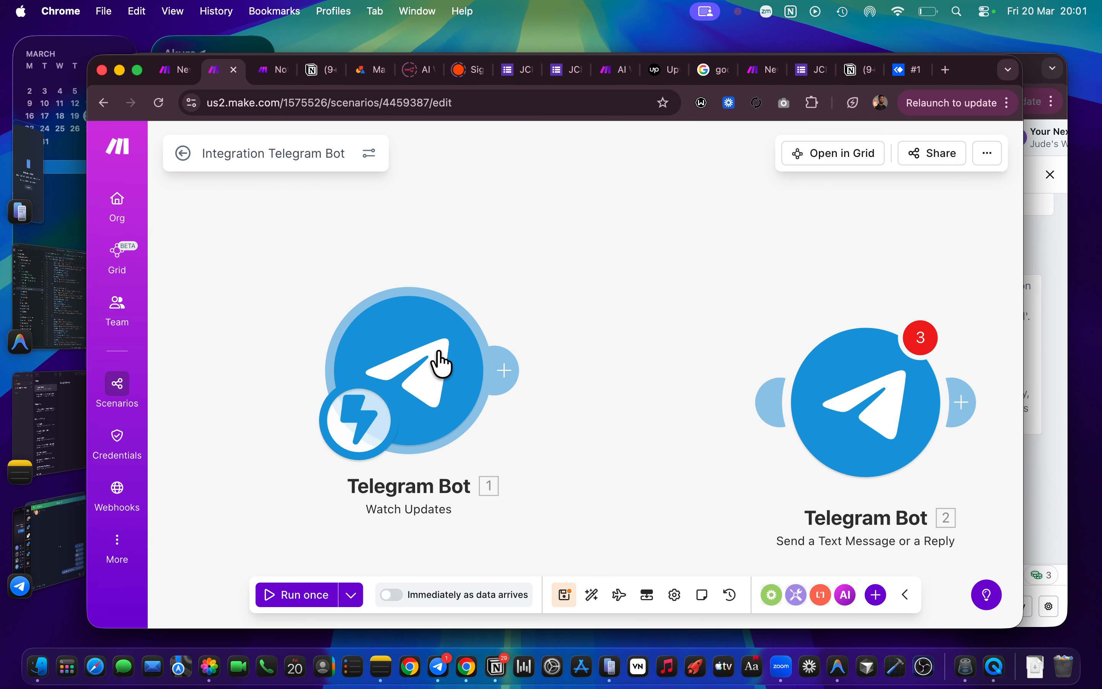
Step: Move the Watch Updates trigger farther away from the Send a Text Message or a Reply module
left_click_drag(440, 362, 307, 418)
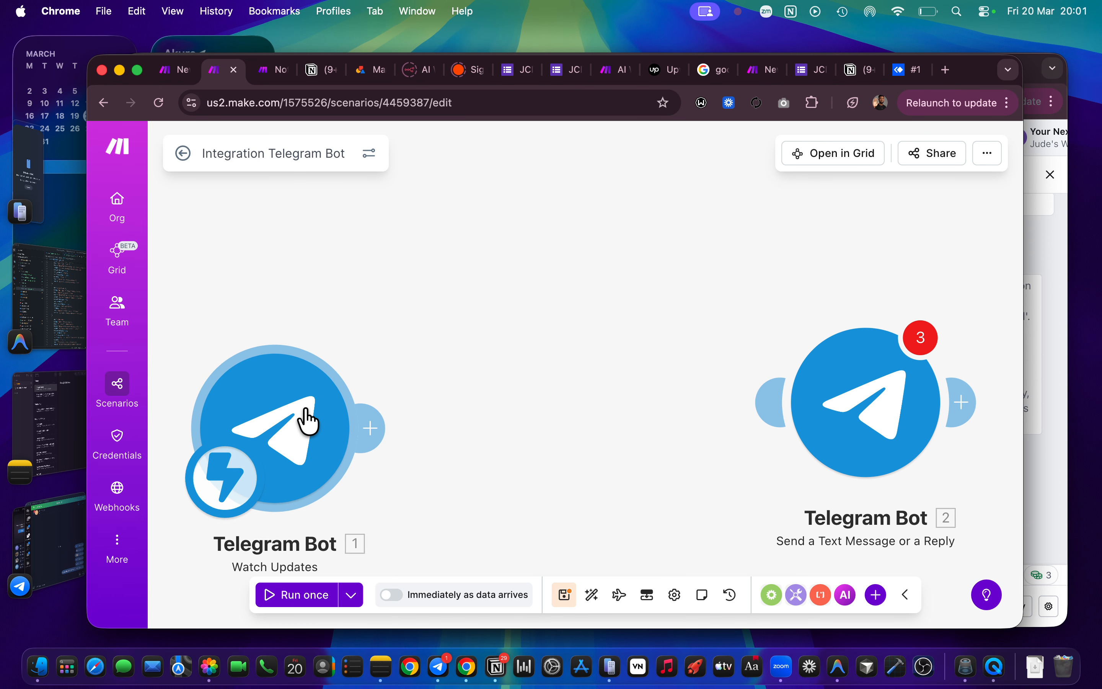
Step: Delete the Send a Text Message or a Reply module from the scenario
left_click(611, 204)
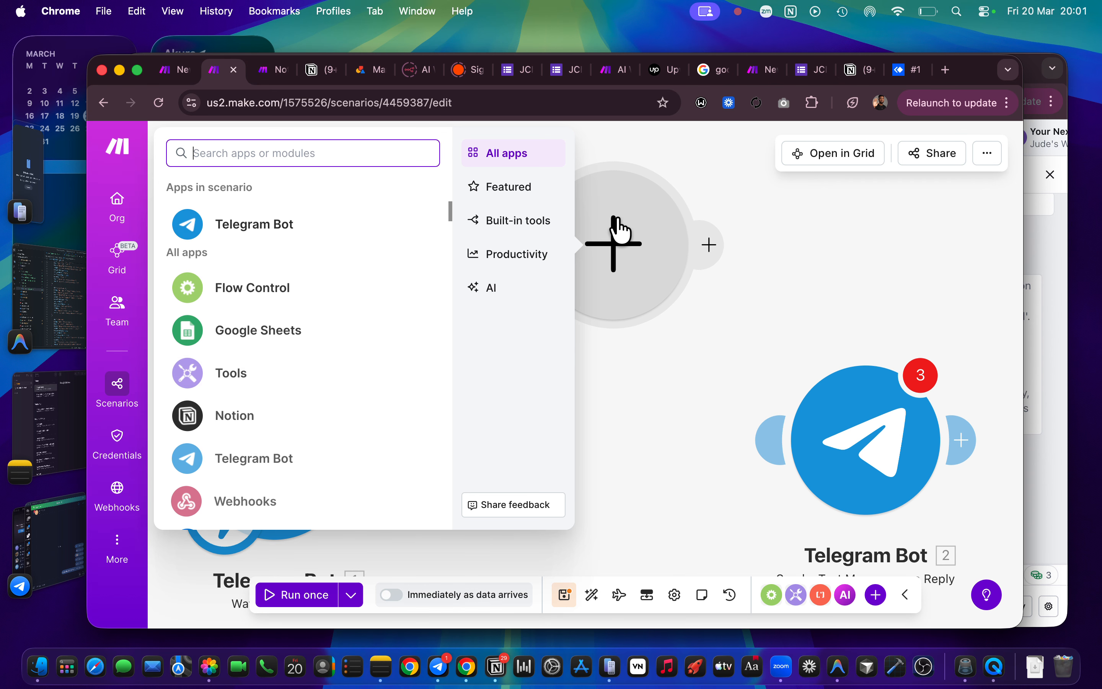
left_click(823, 191)
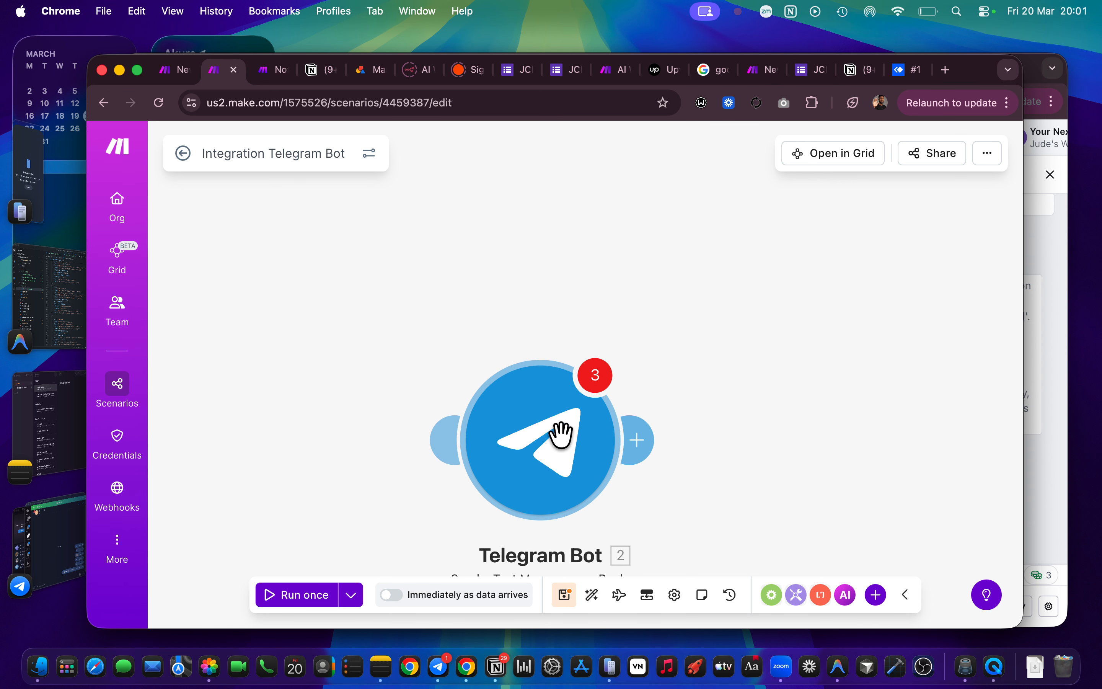
right_click(546, 435)
left_click(608, 608)
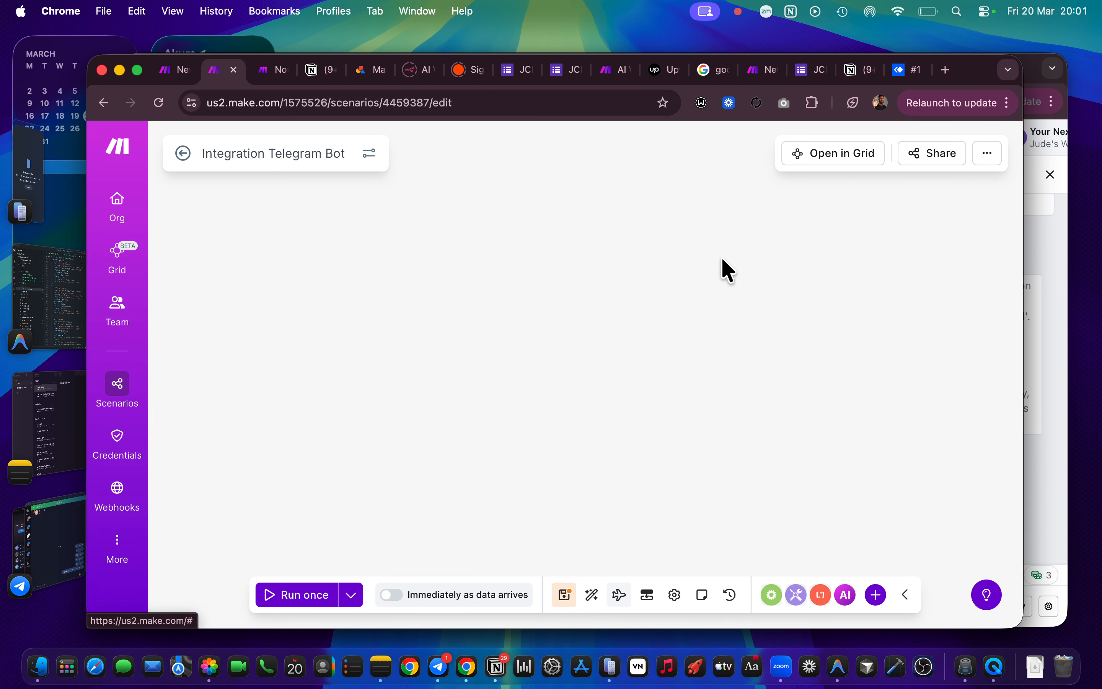
Step: Add the Google Forms Watch Responses in Google Sheets module, found with the search "googl", and close its settings without choosing a connection
left_click(694, 242)
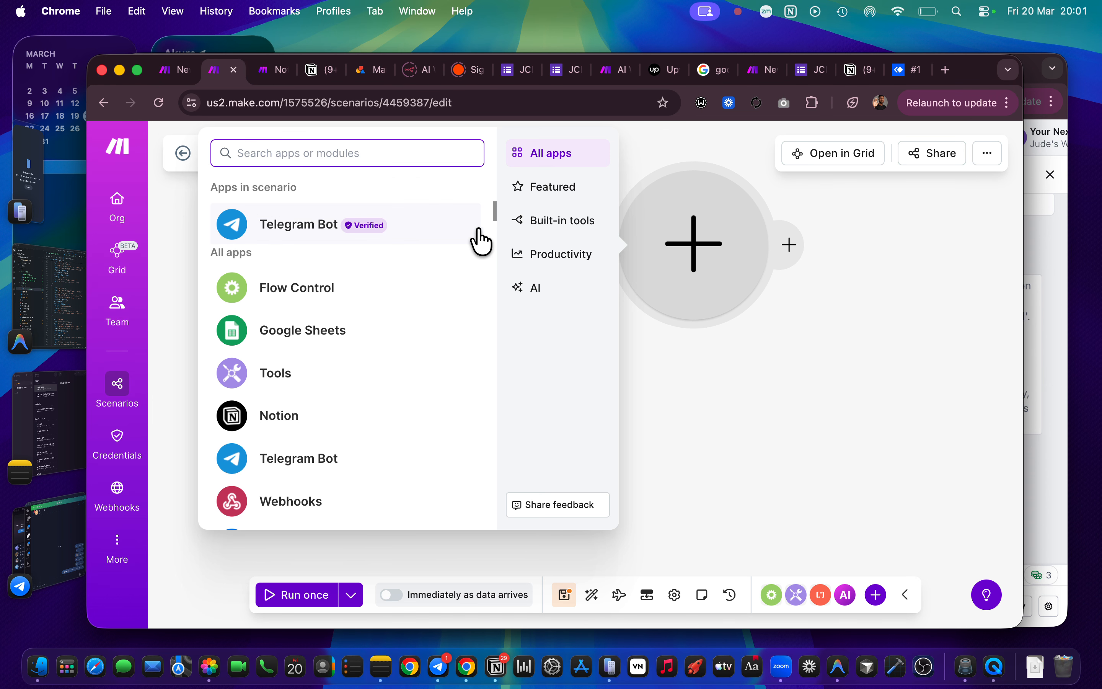
type("googl")
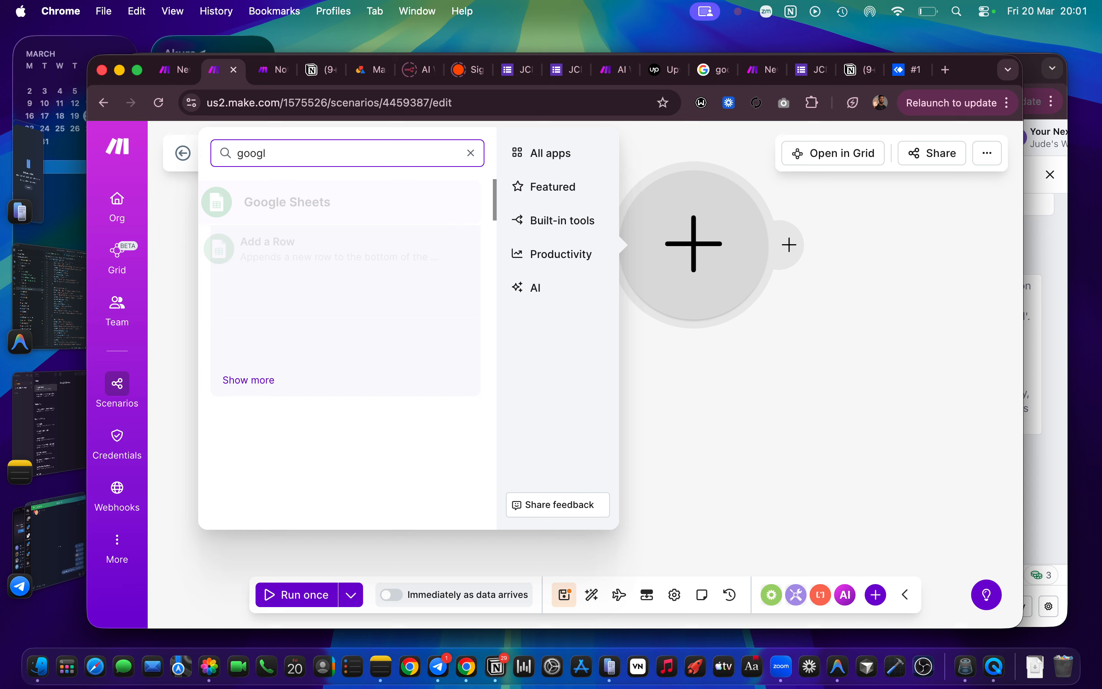
scroll(288, 435, "down", 3)
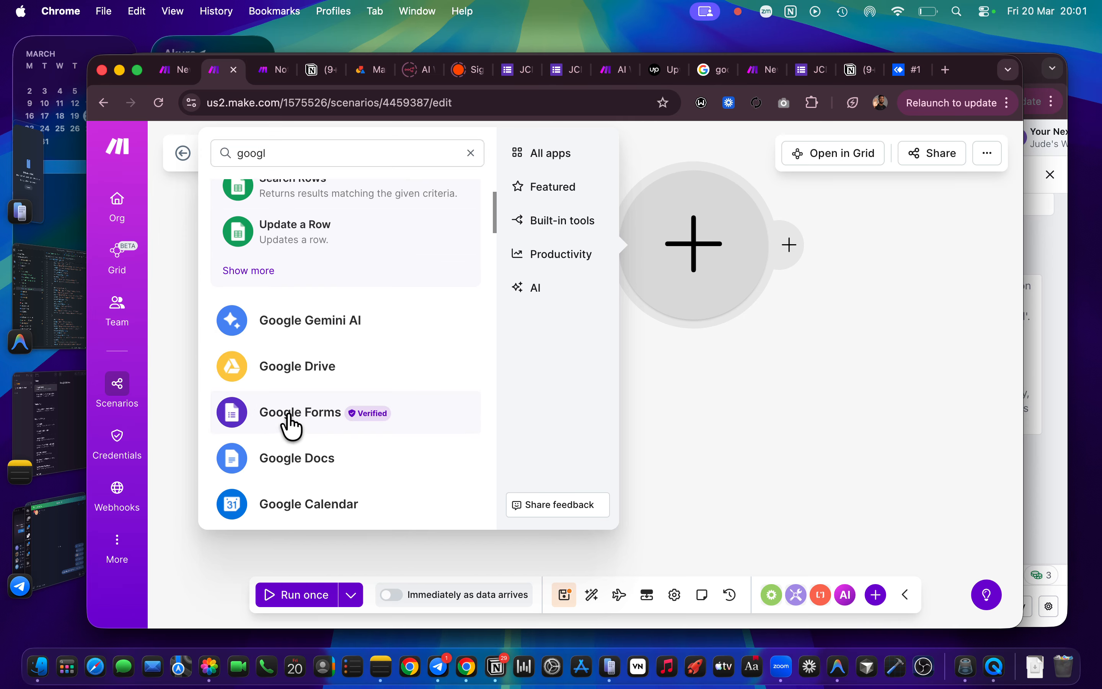
left_click(288, 426)
scroll(386, 463, "down", 5)
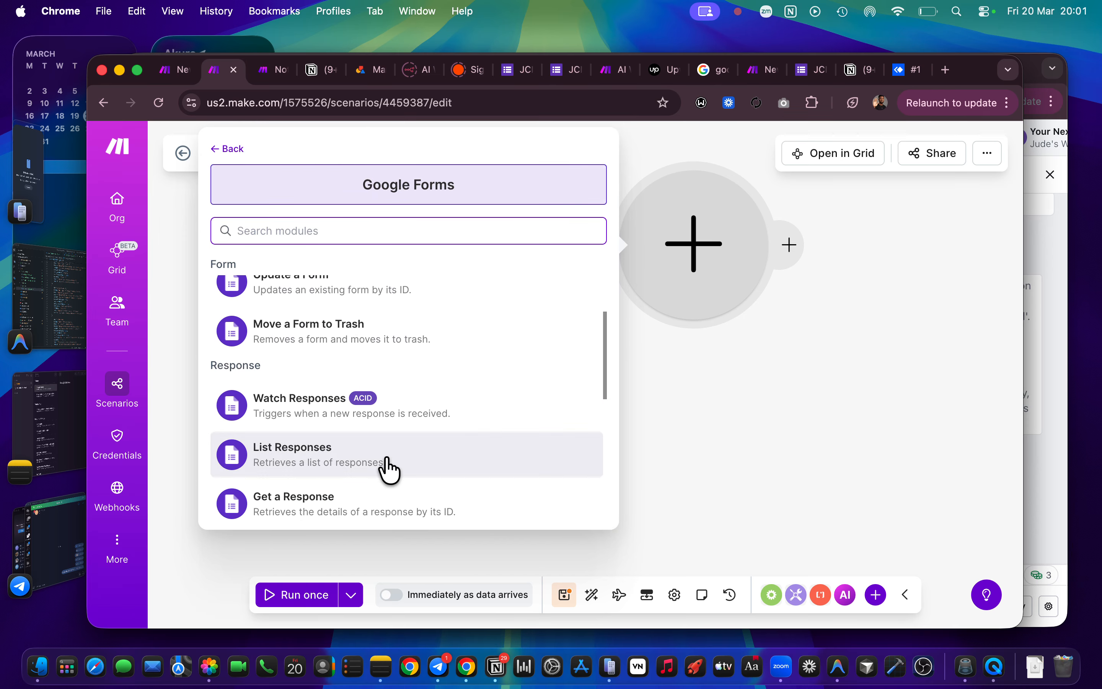
scroll(387, 460, "down", 2)
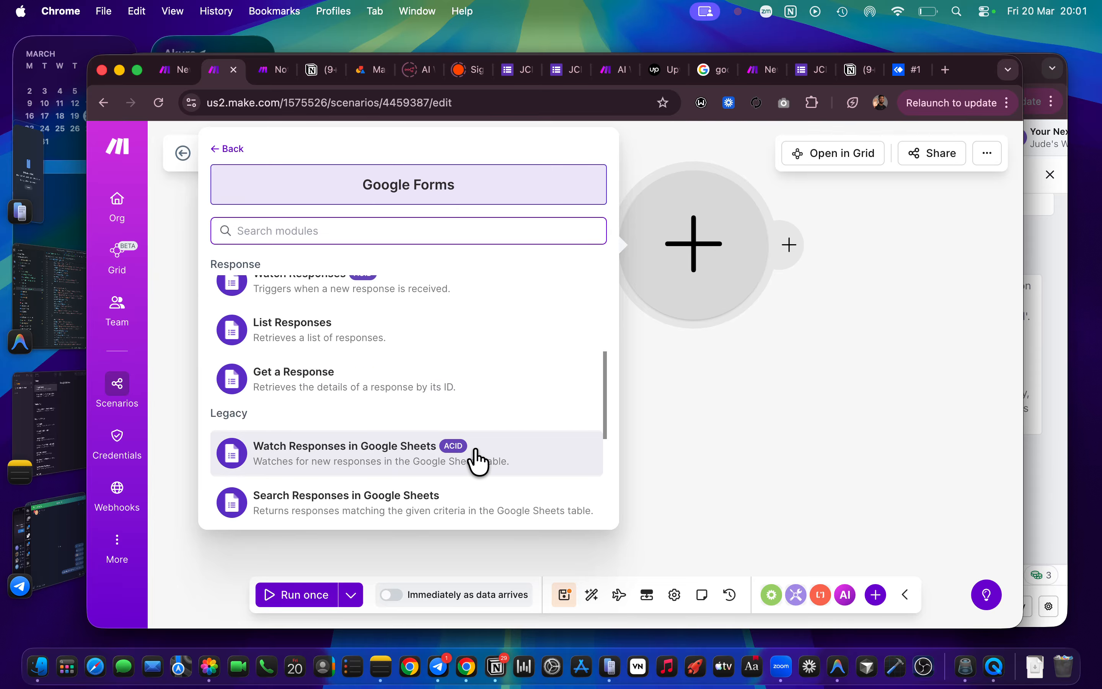
scroll(476, 451, "up", 1)
scroll(475, 460, "down", 1)
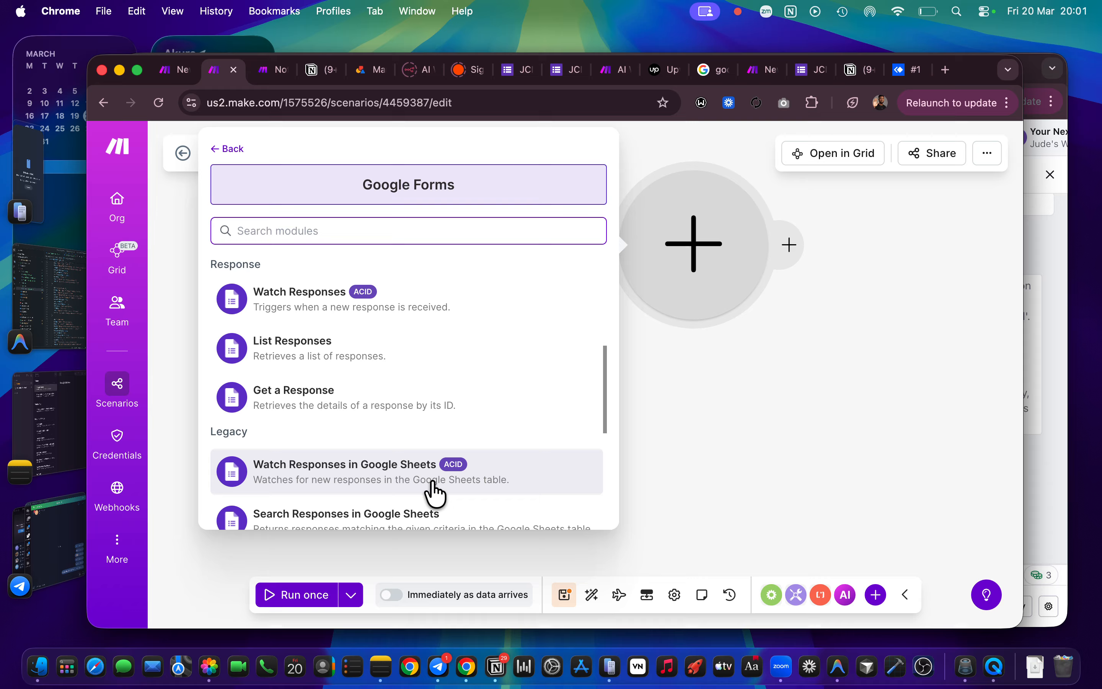
scroll(433, 392, "down", 3)
scroll(431, 390, "up", 4)
scroll(433, 385, "down", 1)
scroll(433, 397, "down", 2)
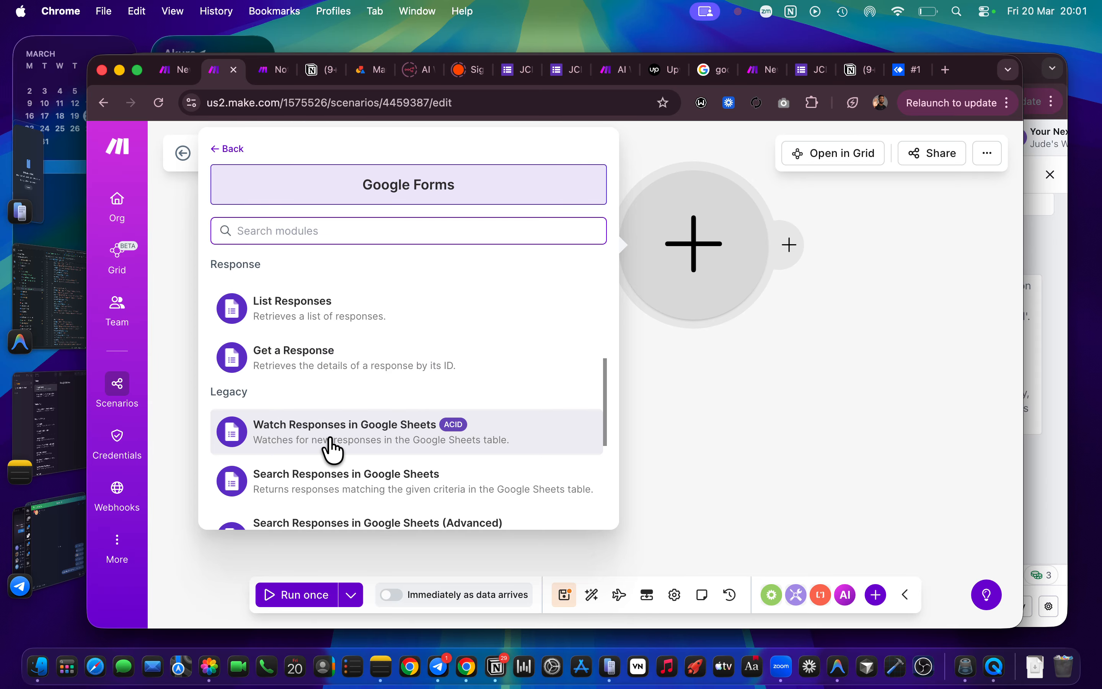
left_click(331, 452)
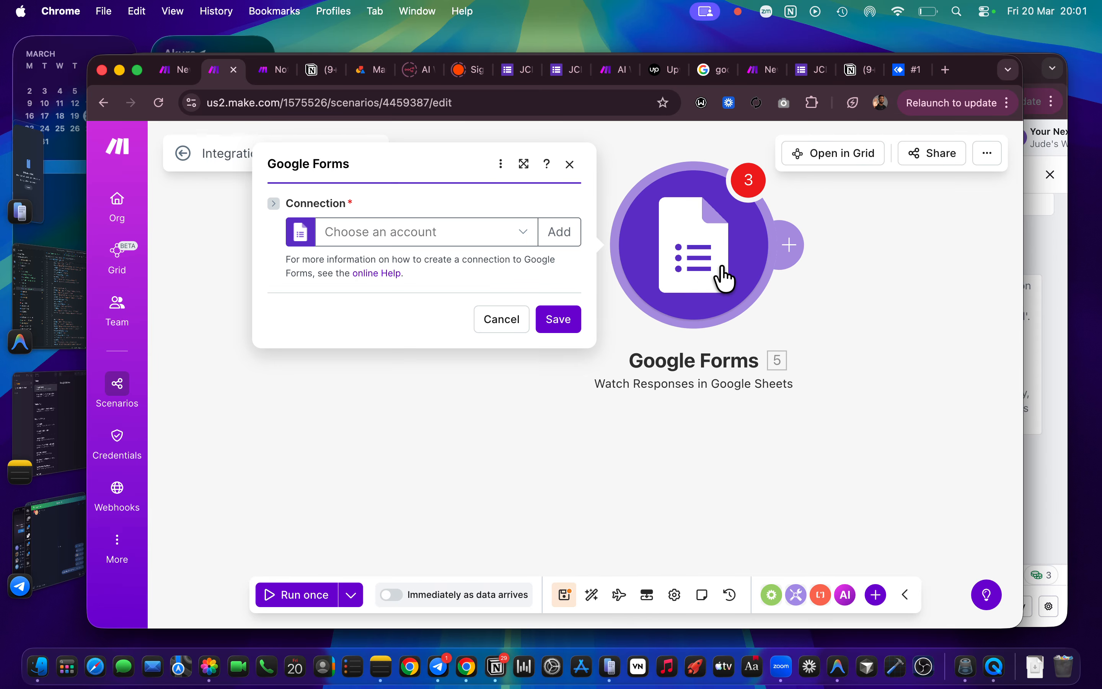
left_click(671, 455)
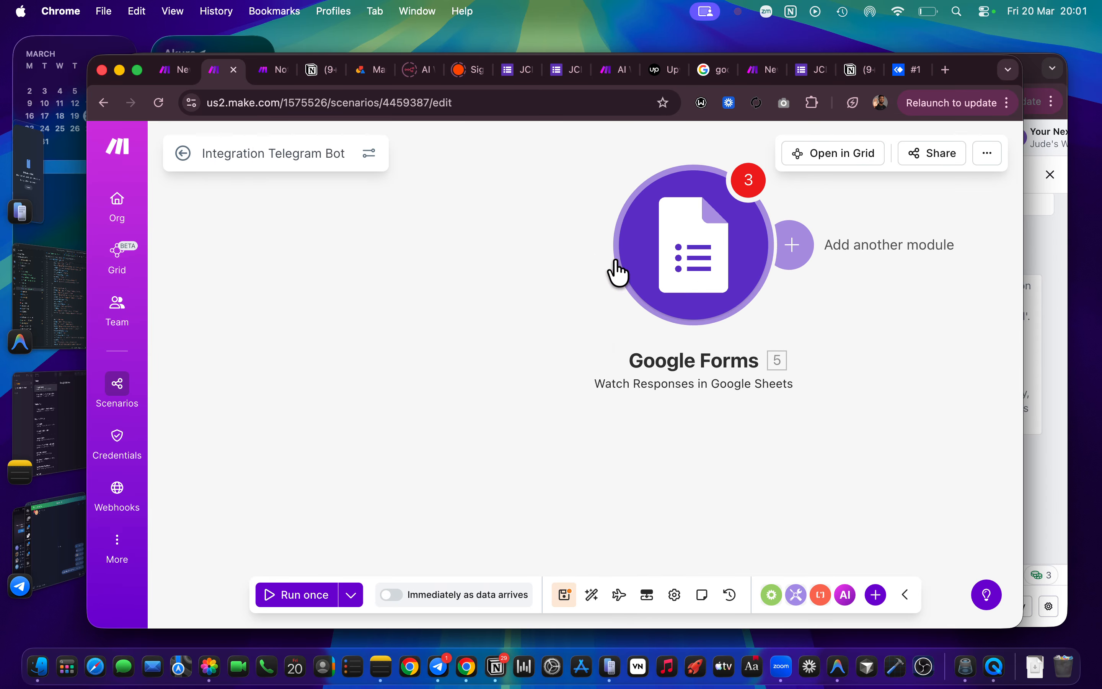
left_click(676, 248)
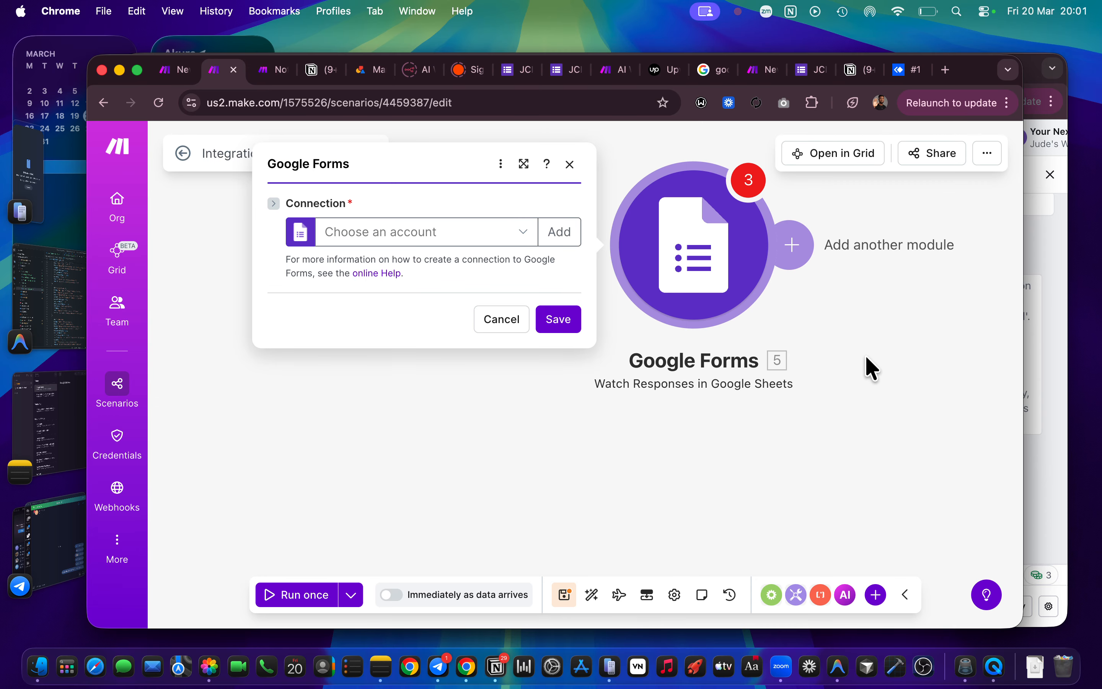
left_click(300, 417)
Step: Place the Google Forms module near the Telegram Bot module and move the starting trigger marker onto Google Forms
left_click_drag(303, 426, 608, 443)
left_click_drag(992, 295, 508, 335)
left_click_drag(485, 469, 519, 381)
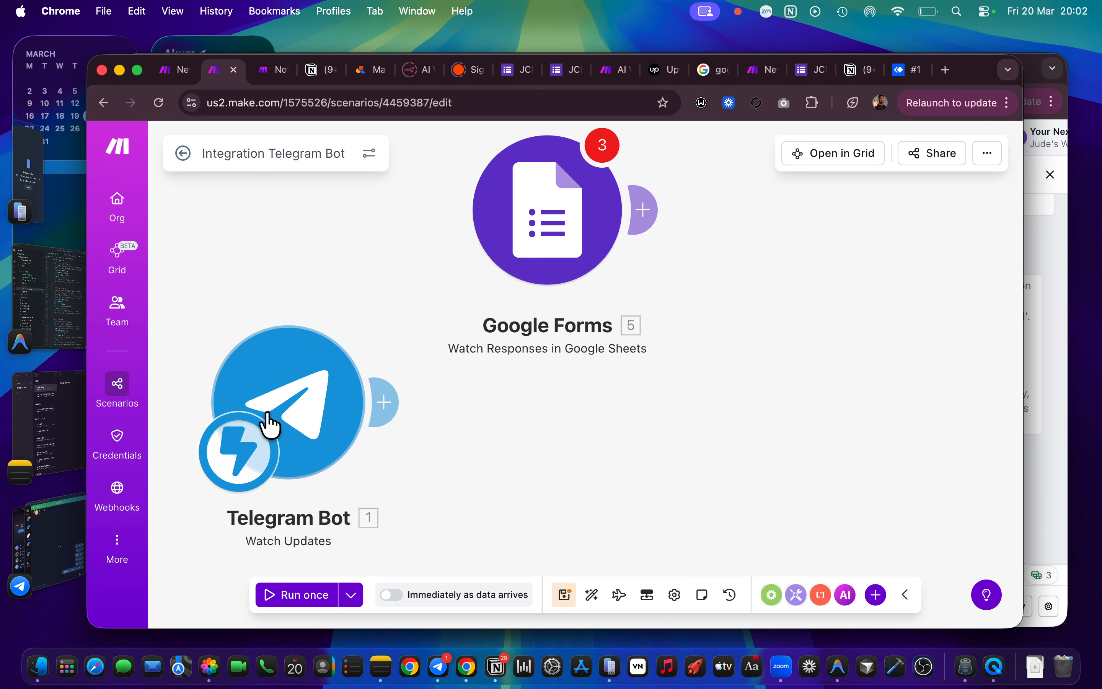
left_click_drag(239, 451, 485, 275)
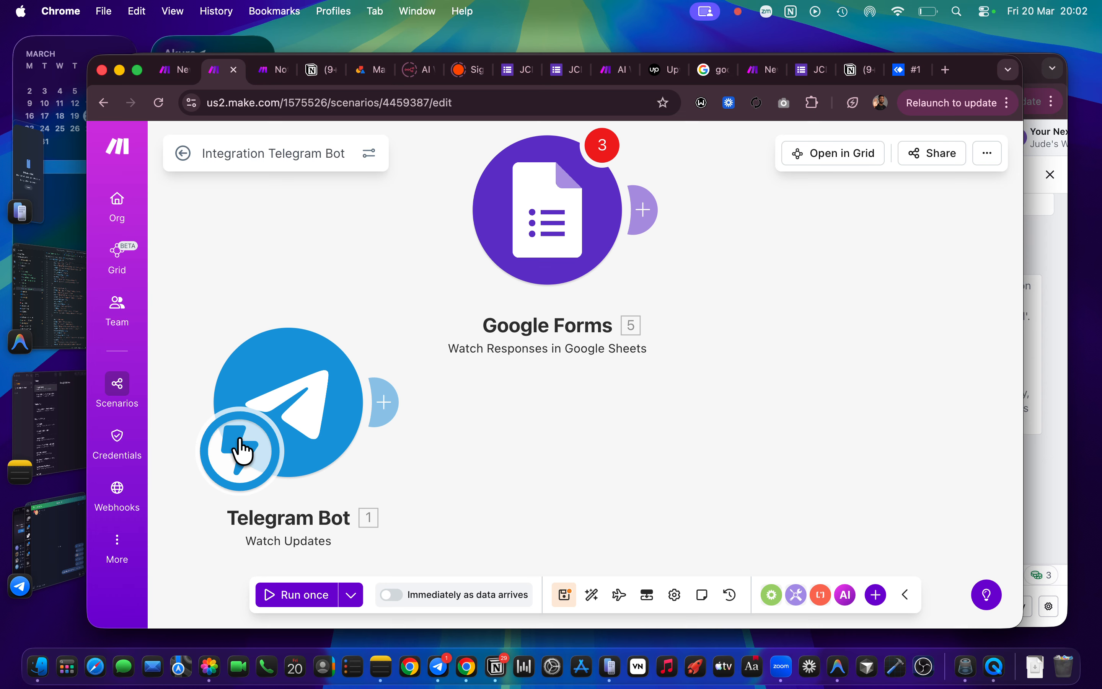
left_click_drag(238, 454, 482, 278)
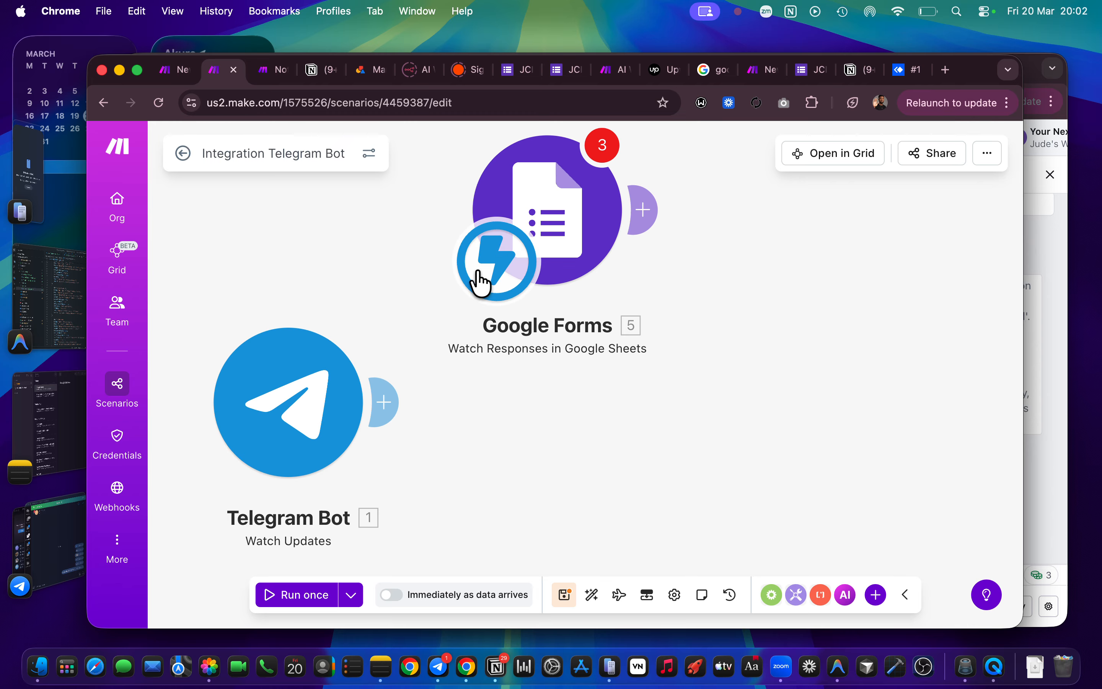
Step: Save the scenario despite the Google Forms warnings, view the schedule settings for running at regular intervals and close them
left_click_drag(693, 228, 620, 386)
left_click(564, 593)
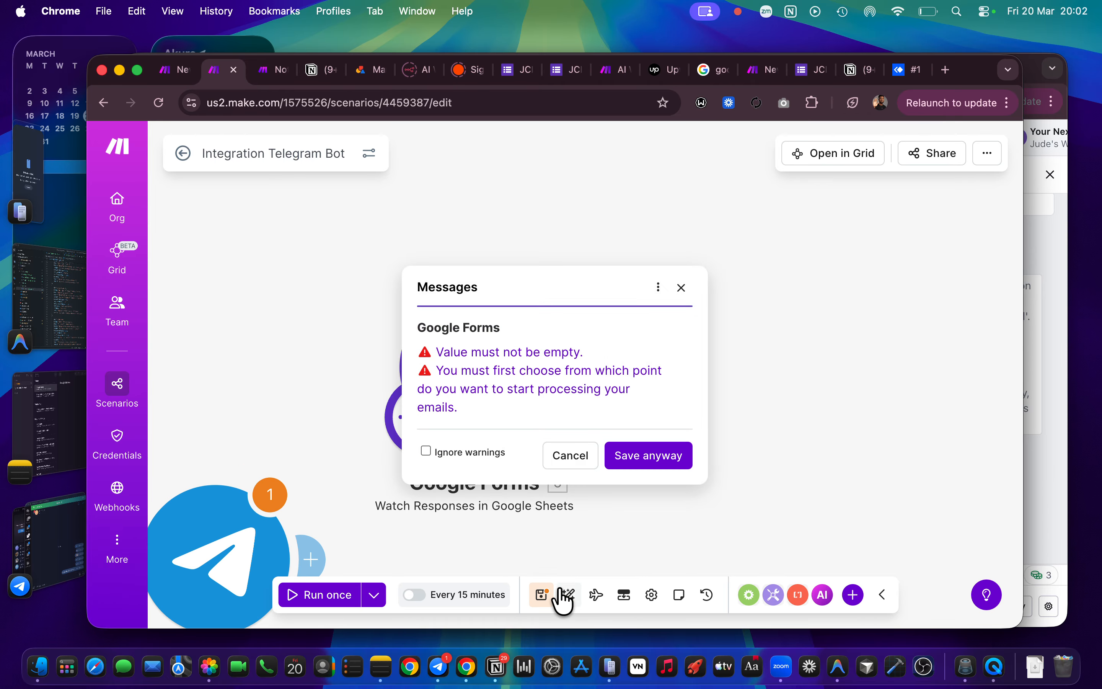
left_click(651, 458)
left_click(481, 601)
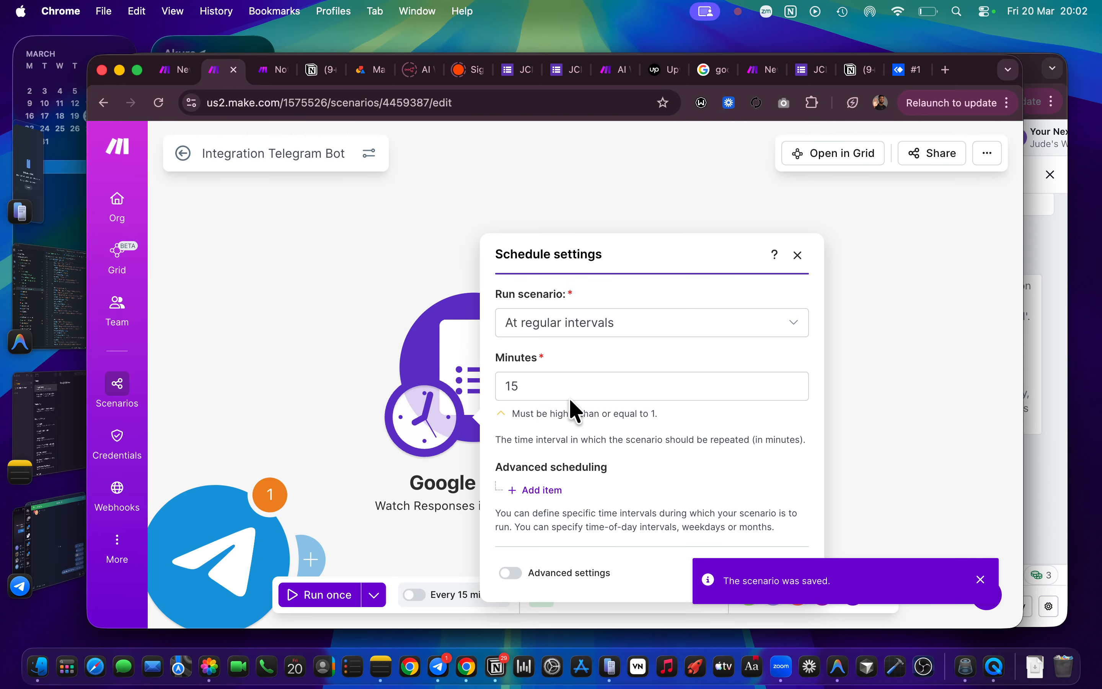
left_click(591, 329)
left_click(392, 308)
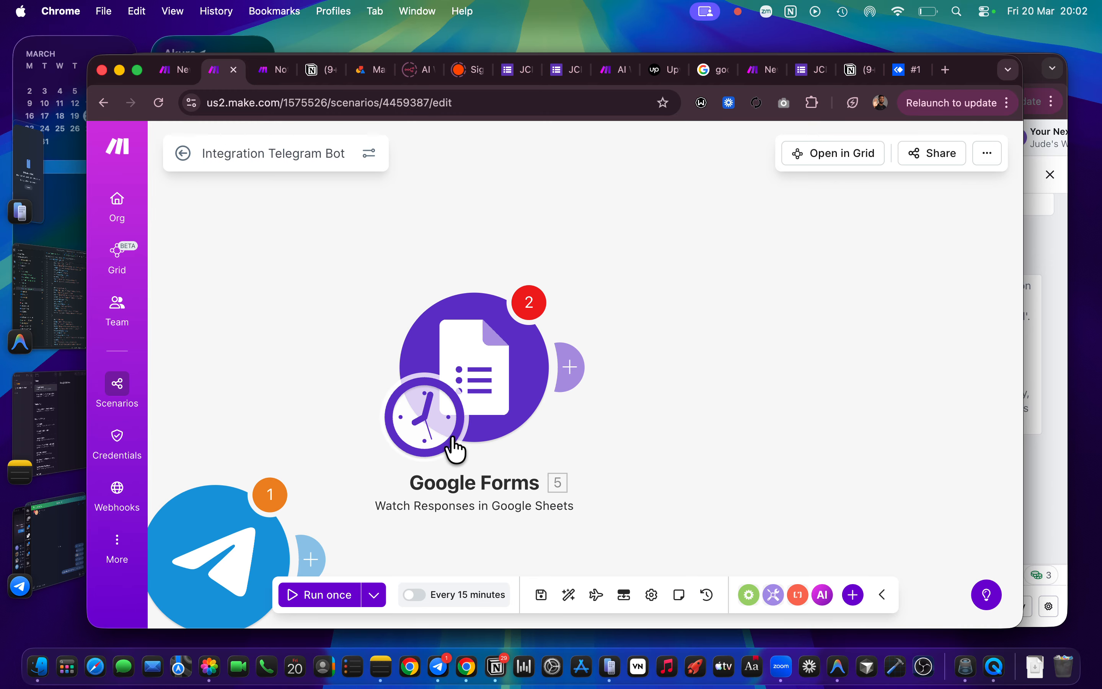
Step: View the Google Forms module's connection settings and move the starting trigger marker back to the Telegram Bot module
left_click_drag(632, 474, 771, 351)
left_click(642, 273)
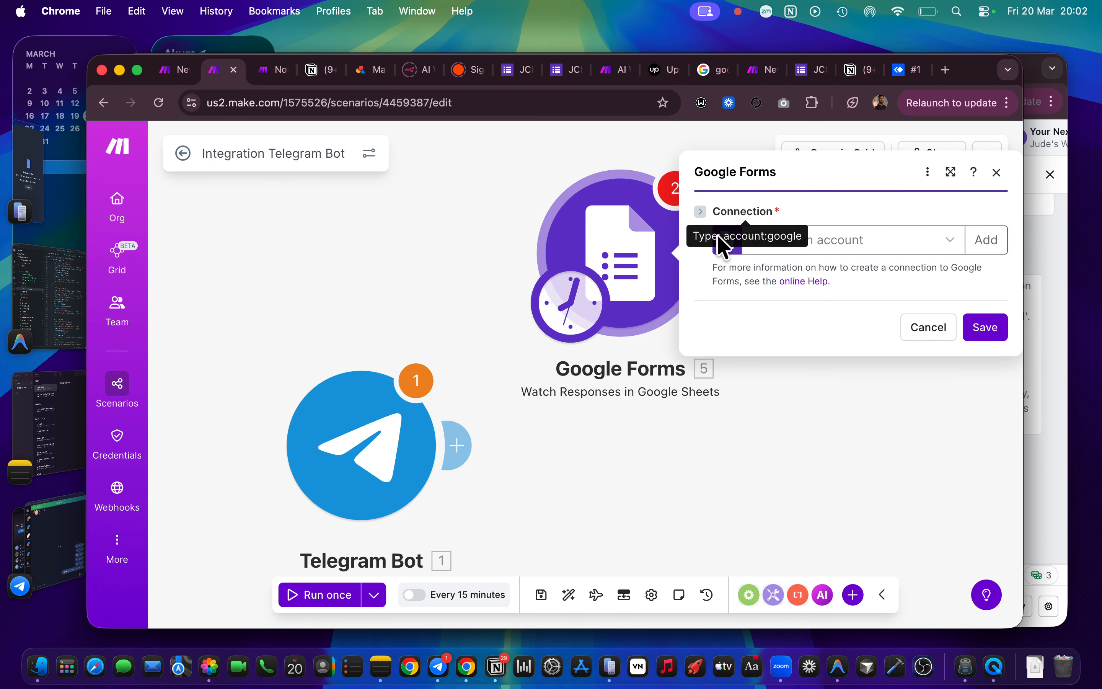
left_click_drag(446, 429, 370, 480)
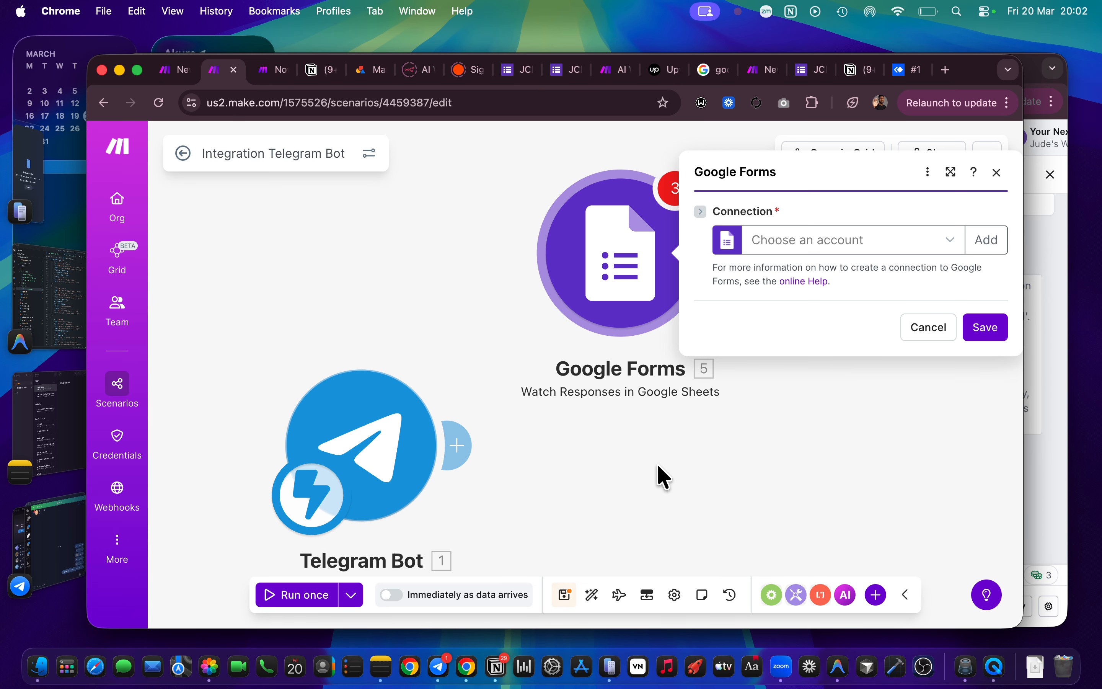
left_click(752, 467)
Step: Add a Google Forms Watch Responses module beside the existing Google Forms module and close its connection settings
left_click_drag(891, 388, 516, 436)
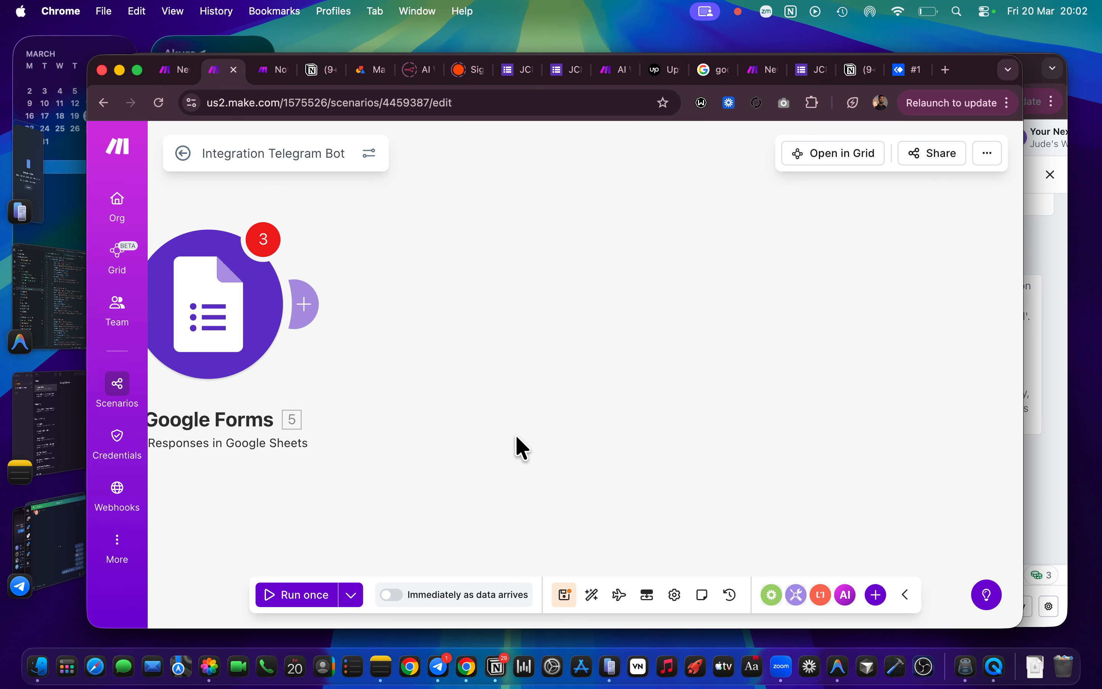
left_click(673, 314)
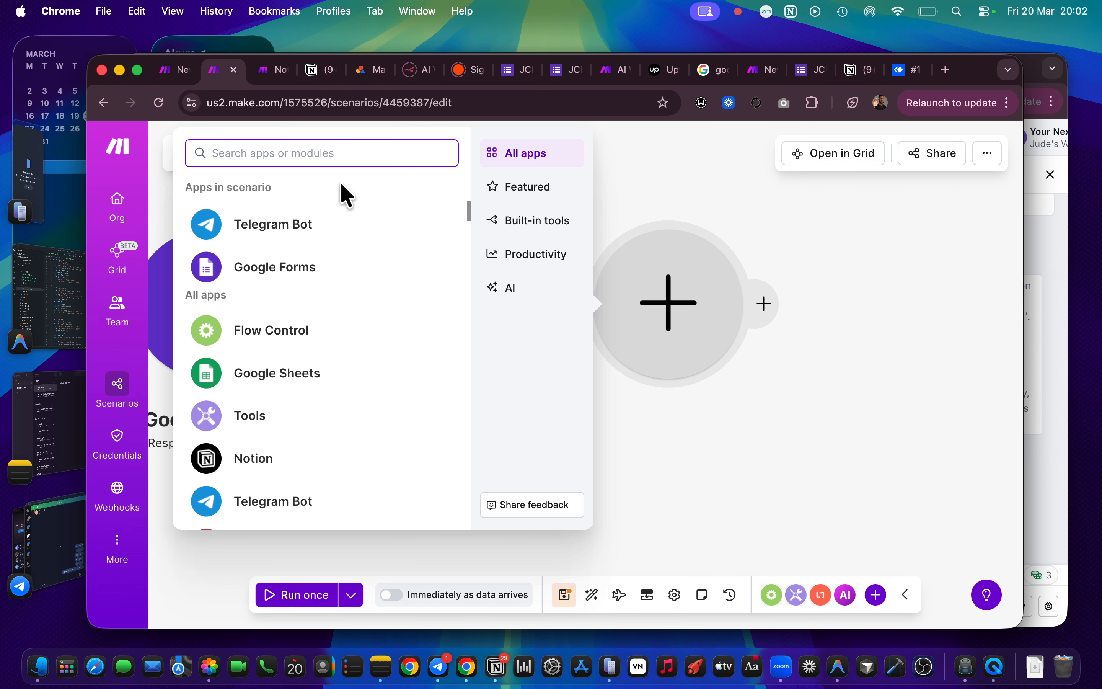
left_click(303, 270)
scroll(374, 378, "down", 10)
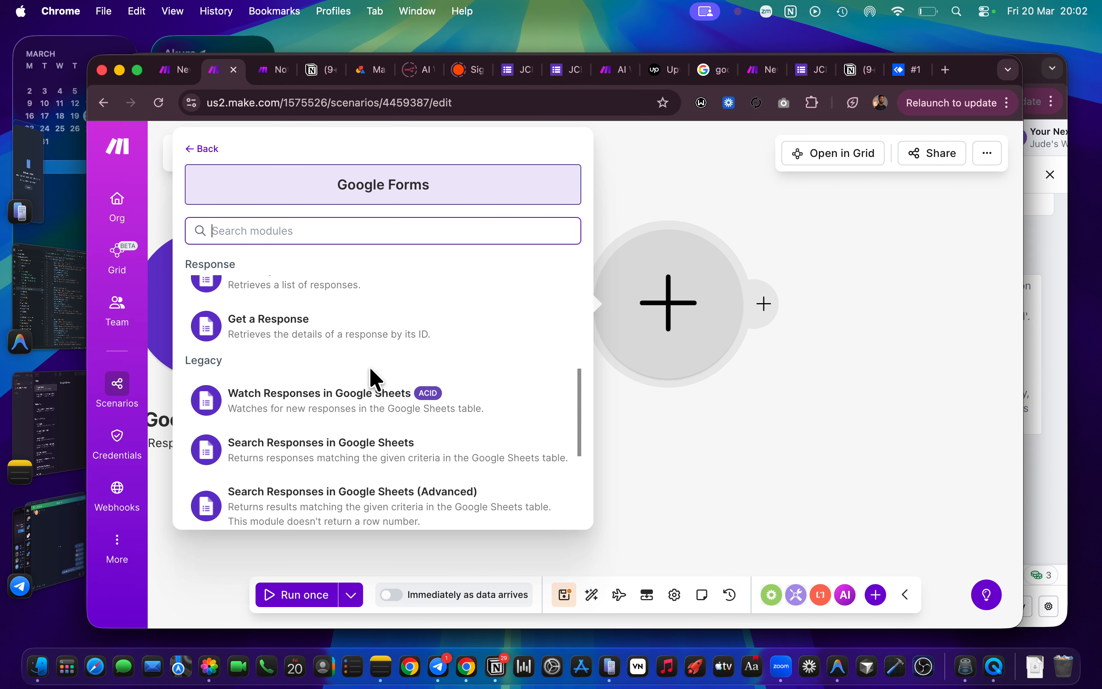
scroll(374, 381, "down", 5)
scroll(374, 380, "up", 5)
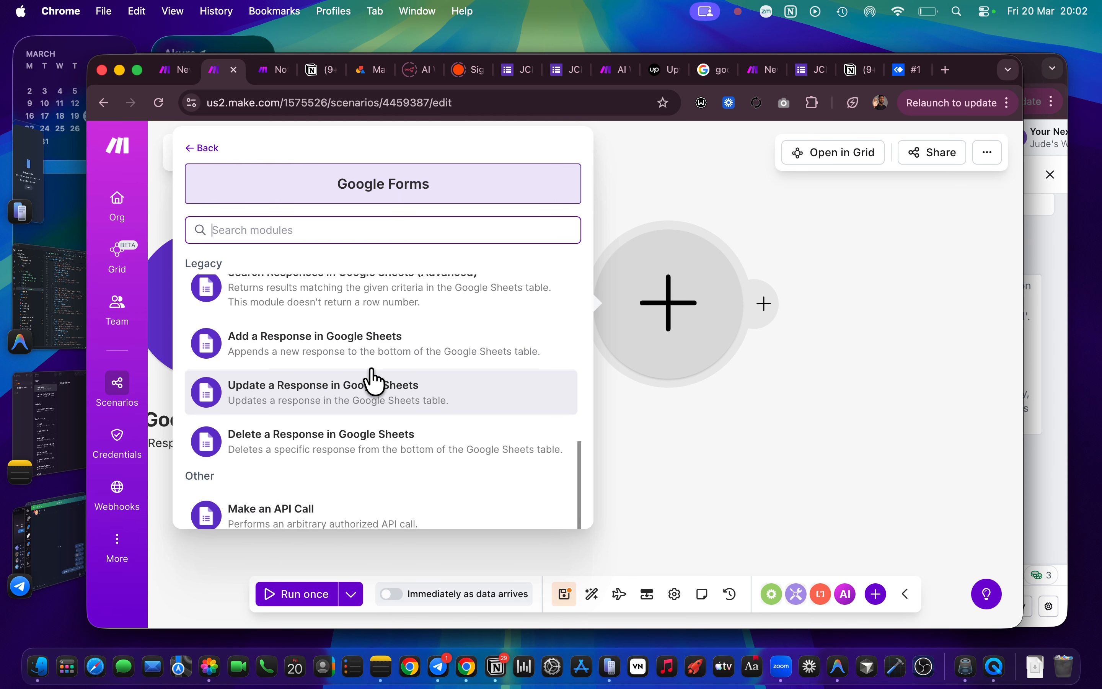
scroll(374, 381, "up", 5)
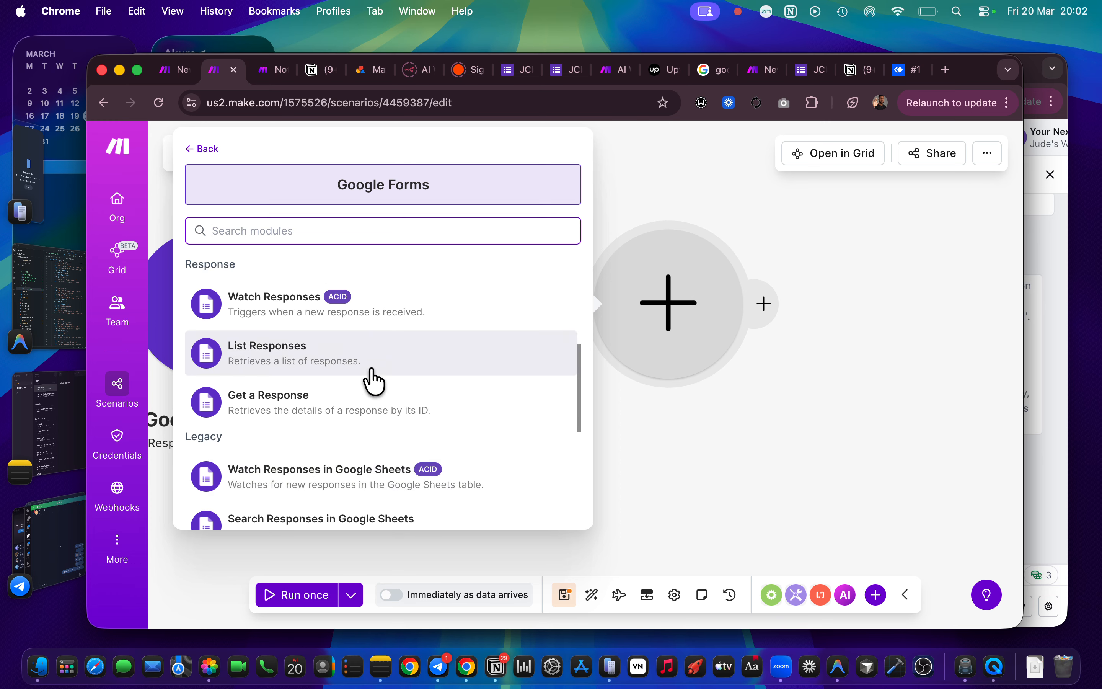
left_click(357, 315)
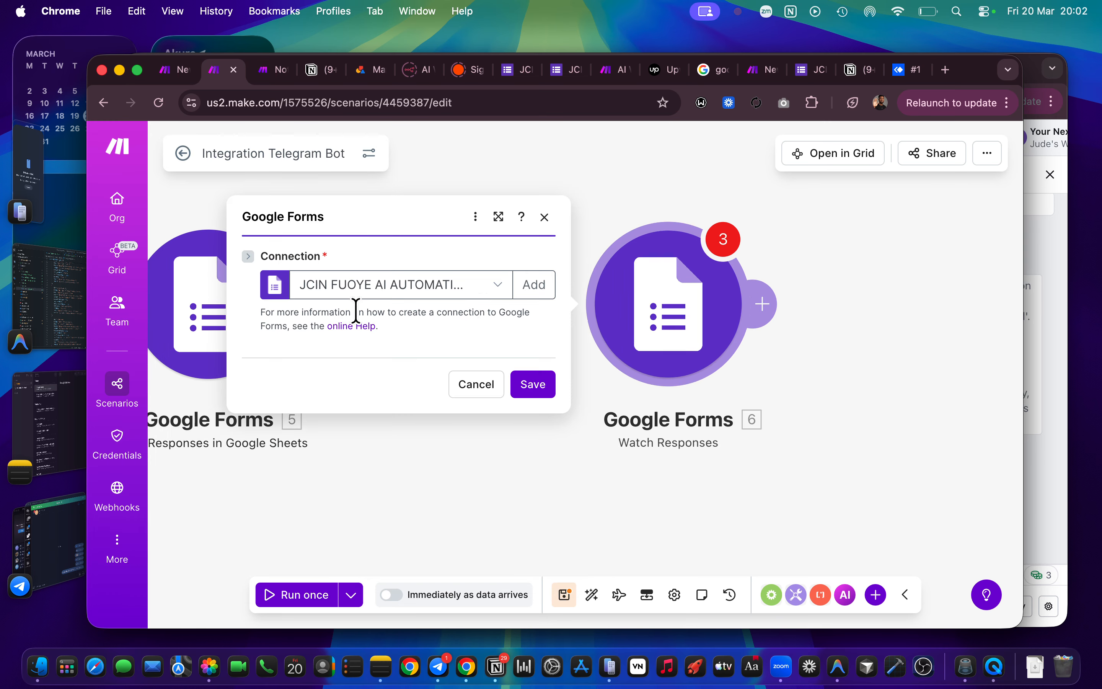
left_click(544, 151)
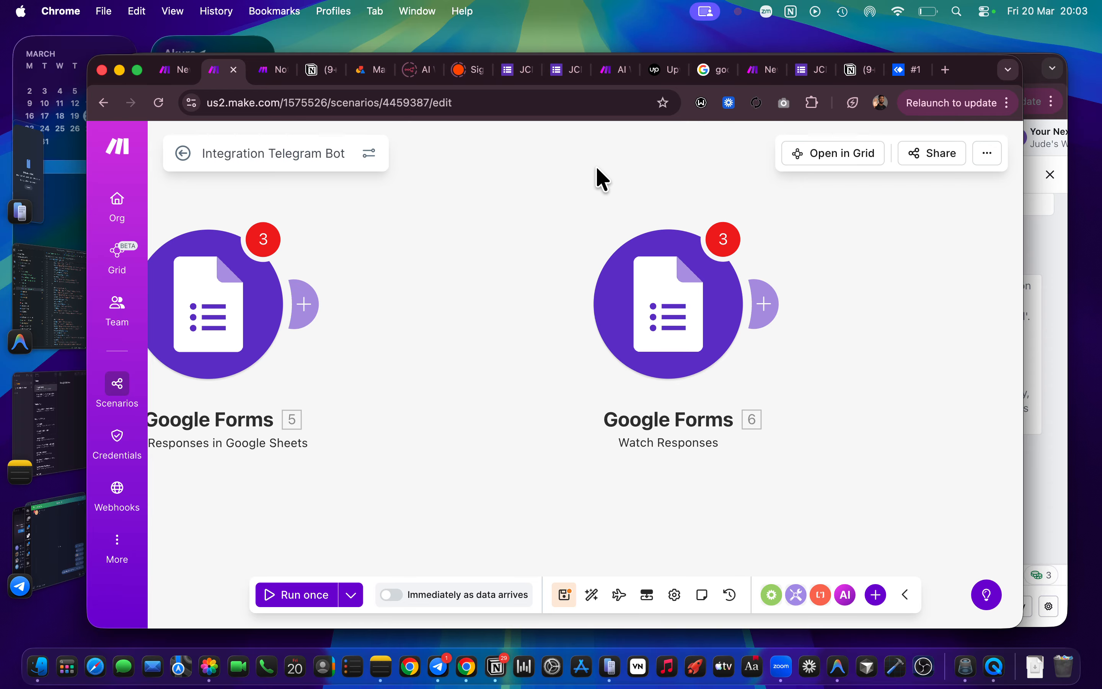
Step: Delete both Google Forms modules, Watch Responses and Watch Responses in Google Sheets, leaving the Telegram Bot trigger in place
right_click(678, 307)
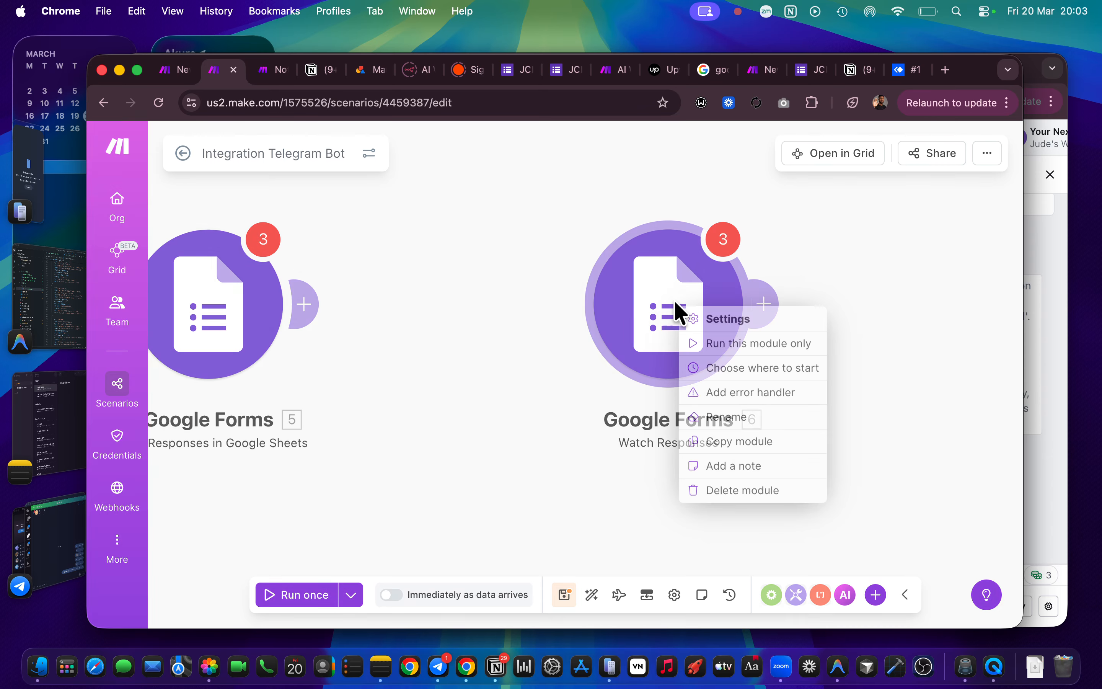
left_click(706, 492)
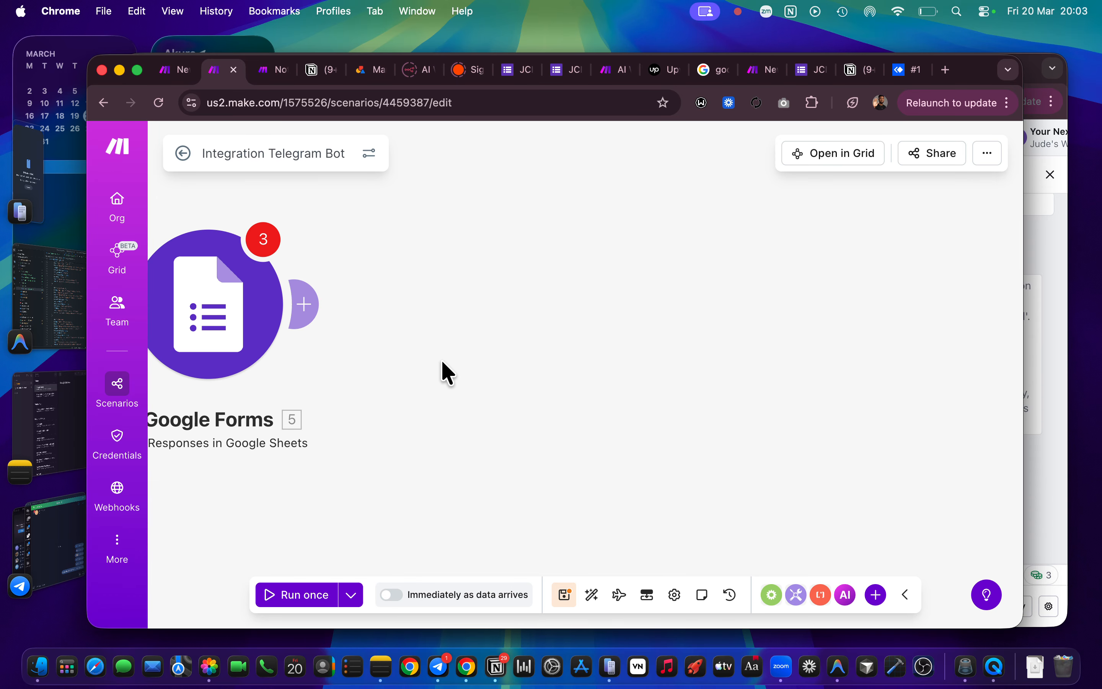
left_click_drag(445, 374, 882, 279)
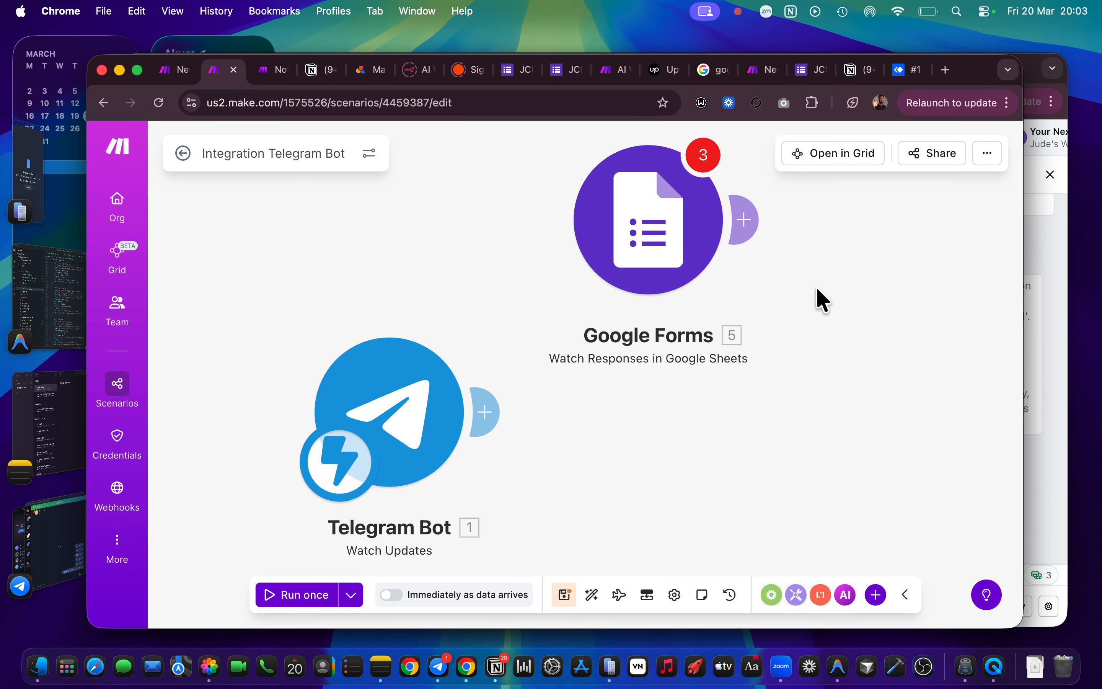
left_click_drag(651, 228, 762, 315)
right_click(760, 310)
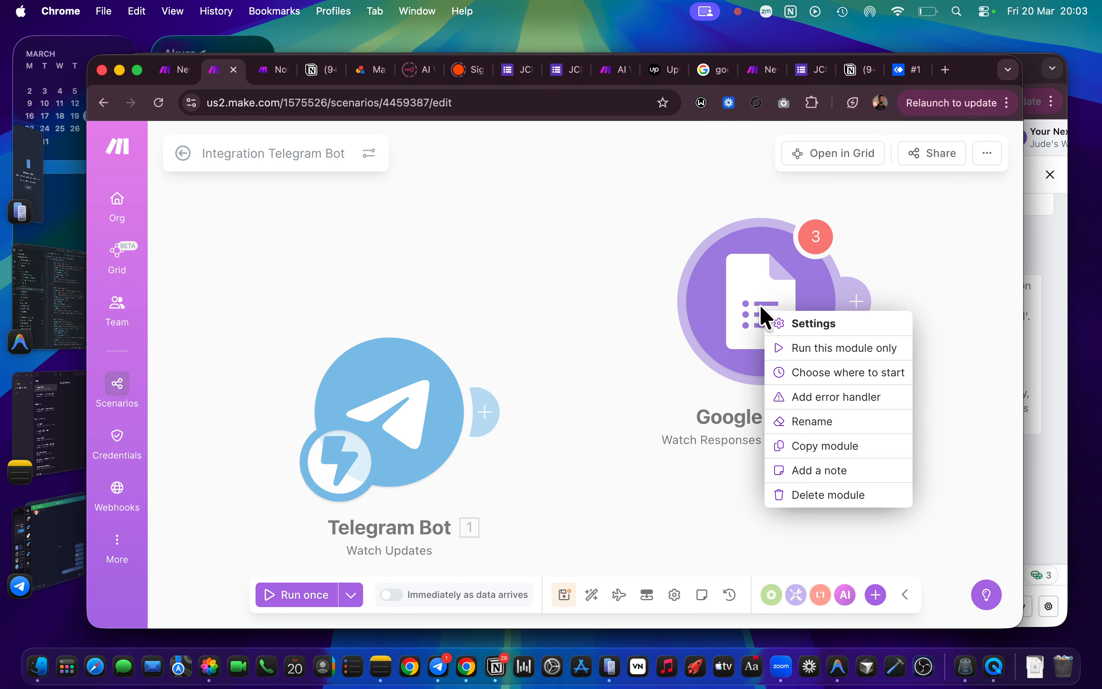
left_click(806, 497)
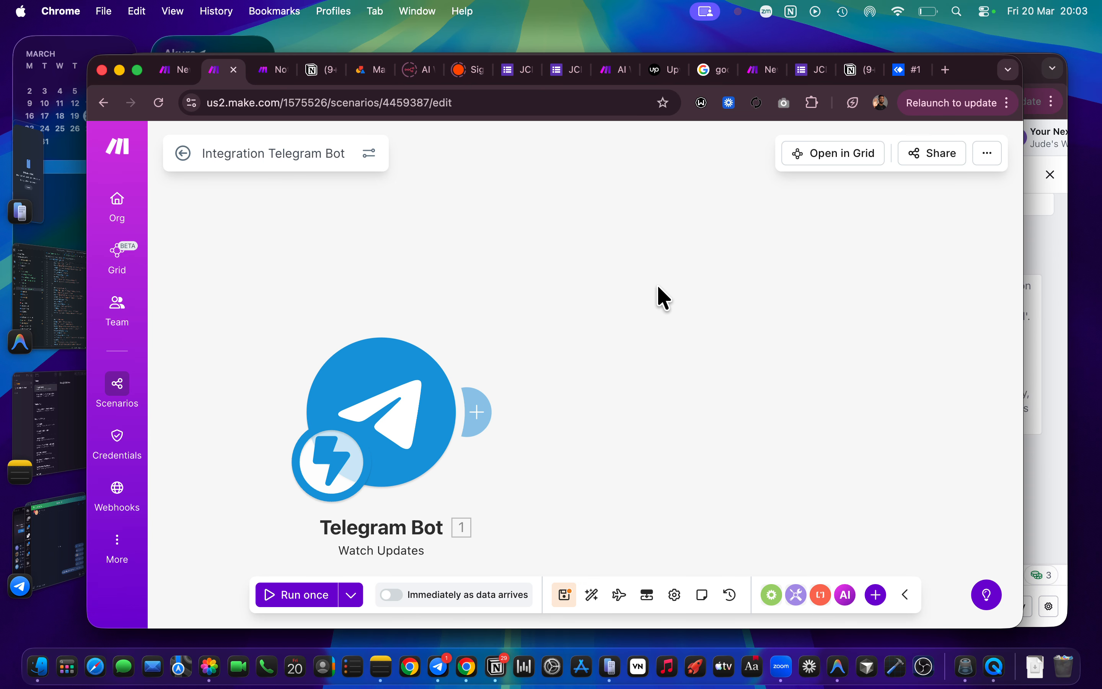
left_click_drag(659, 286, 763, 228)
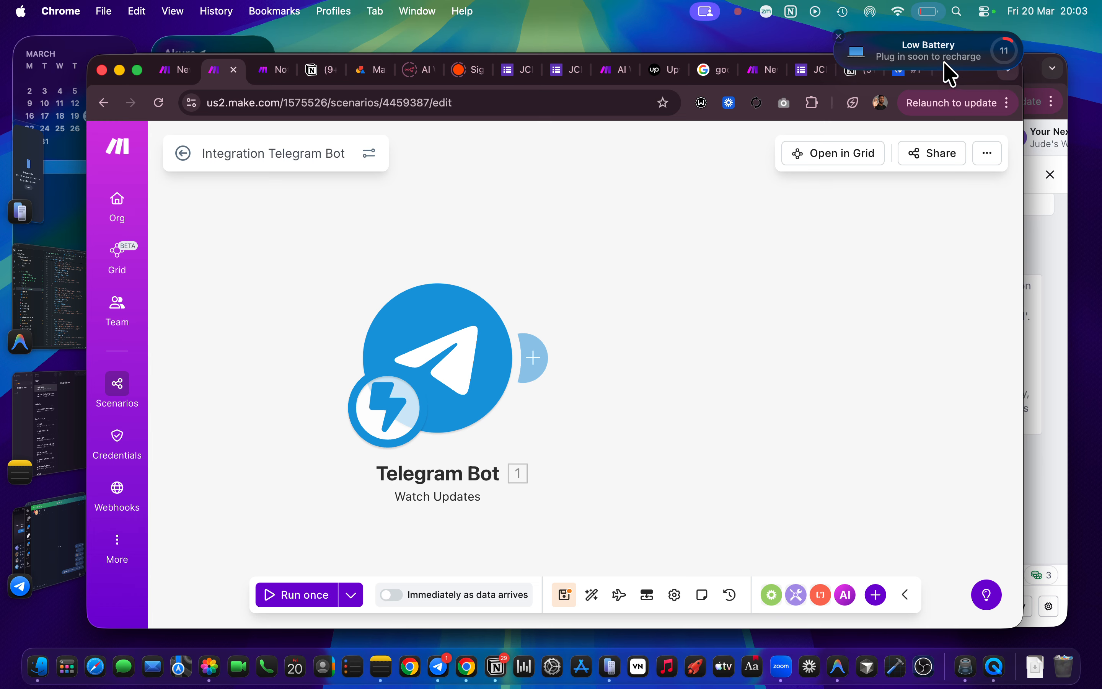
Step: View the computer's battery status and energy mode
left_click(928, 12)
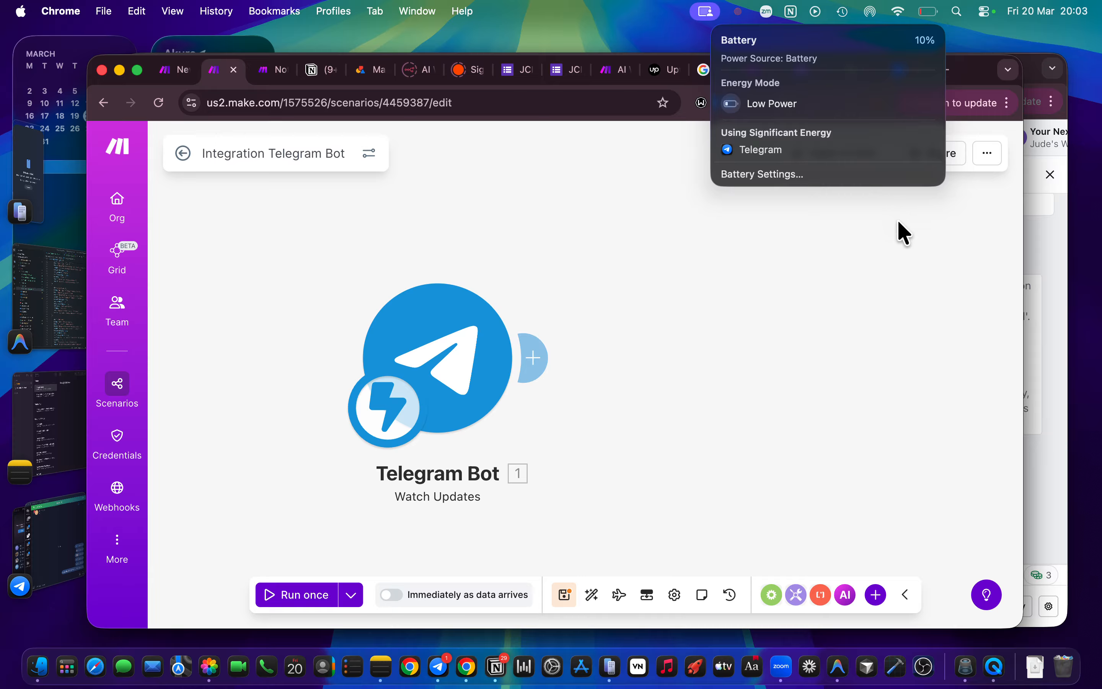
Step: Recheck the computer's battery level and close the battery details
left_click(908, 234)
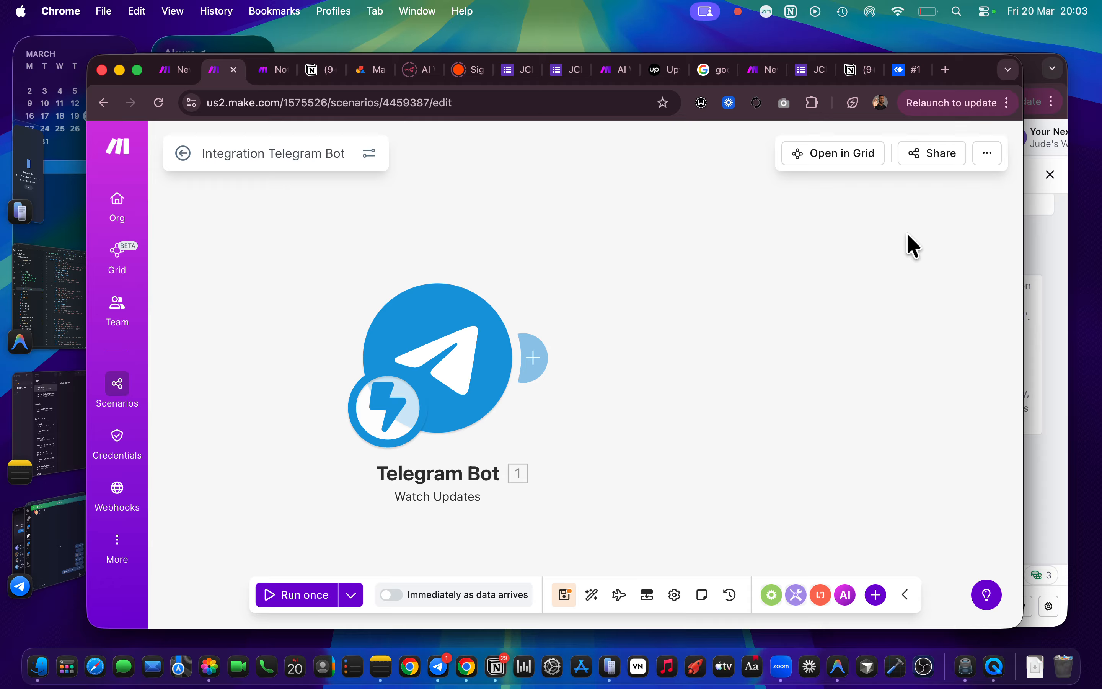
left_click(928, 10)
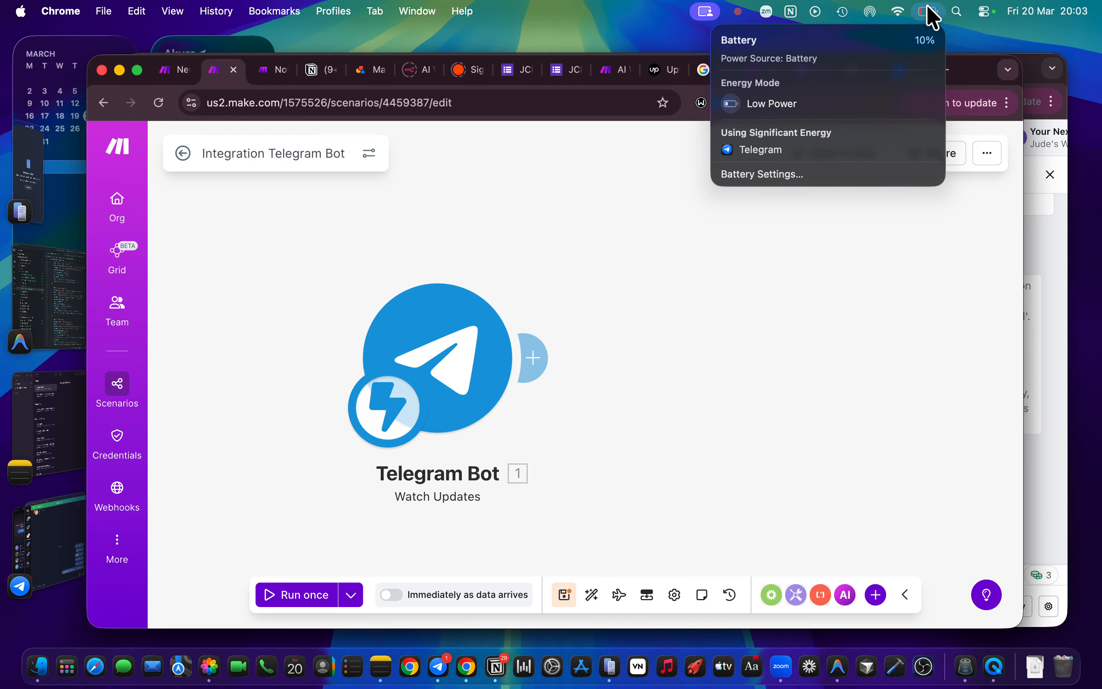
left_click(728, 215)
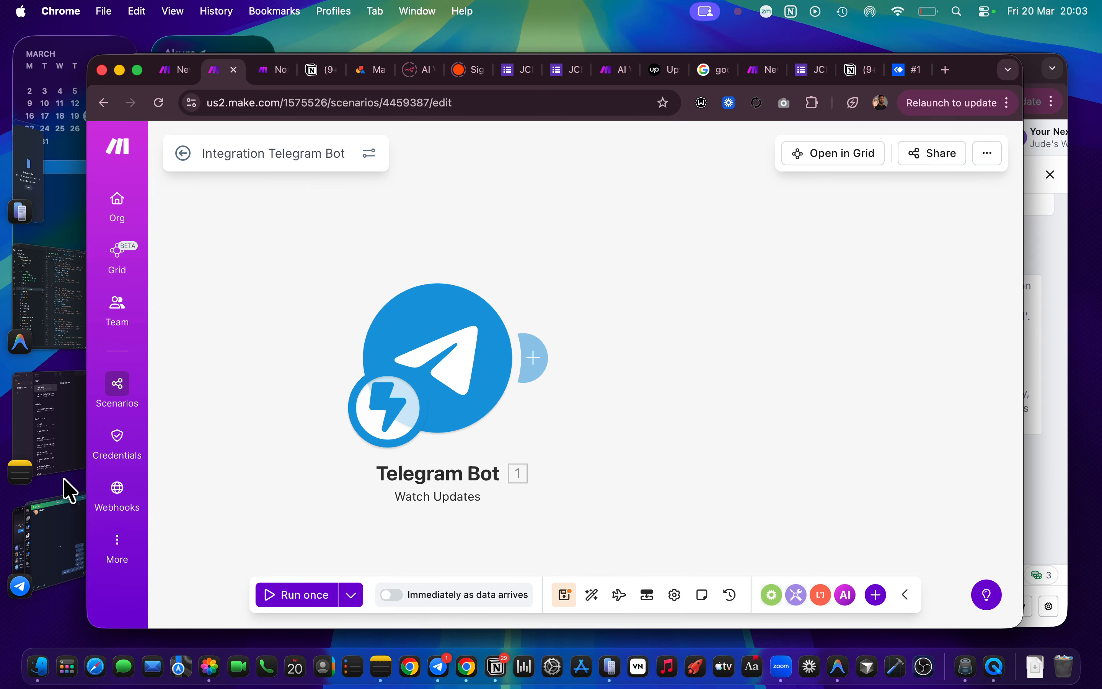
Step: Switch to the Telegram group call, check its participants and the battery level, and stop sharing the screen
left_click(53, 544)
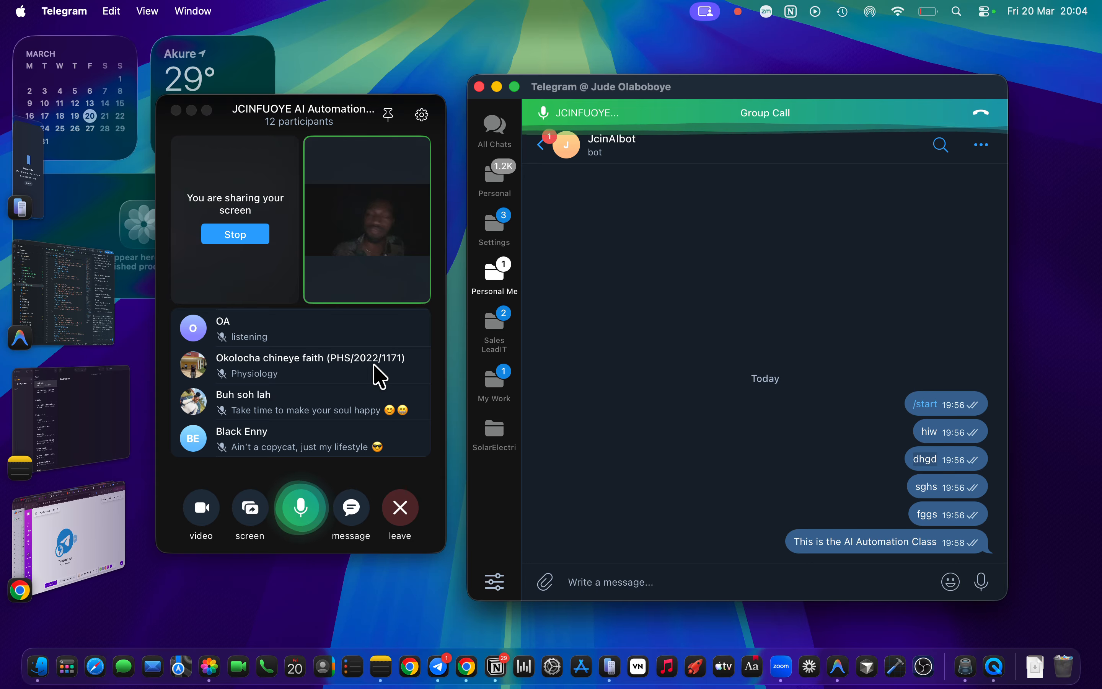
scroll(375, 374, "up", 3)
scroll(379, 375, "up", 3)
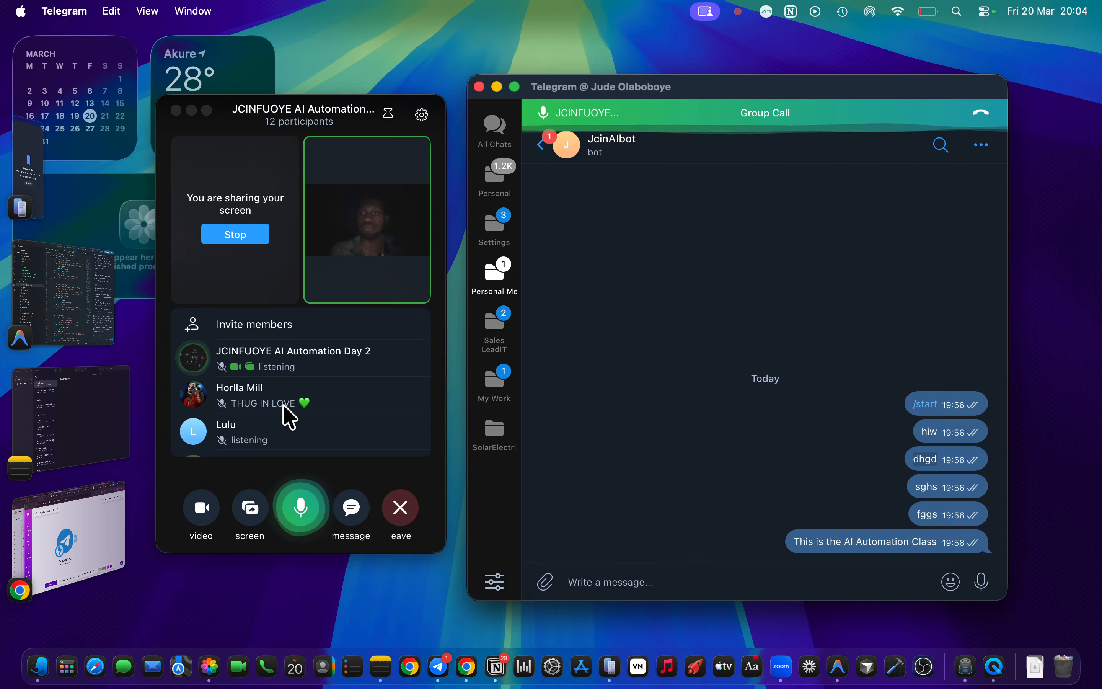
scroll(268, 417, "down", 3)
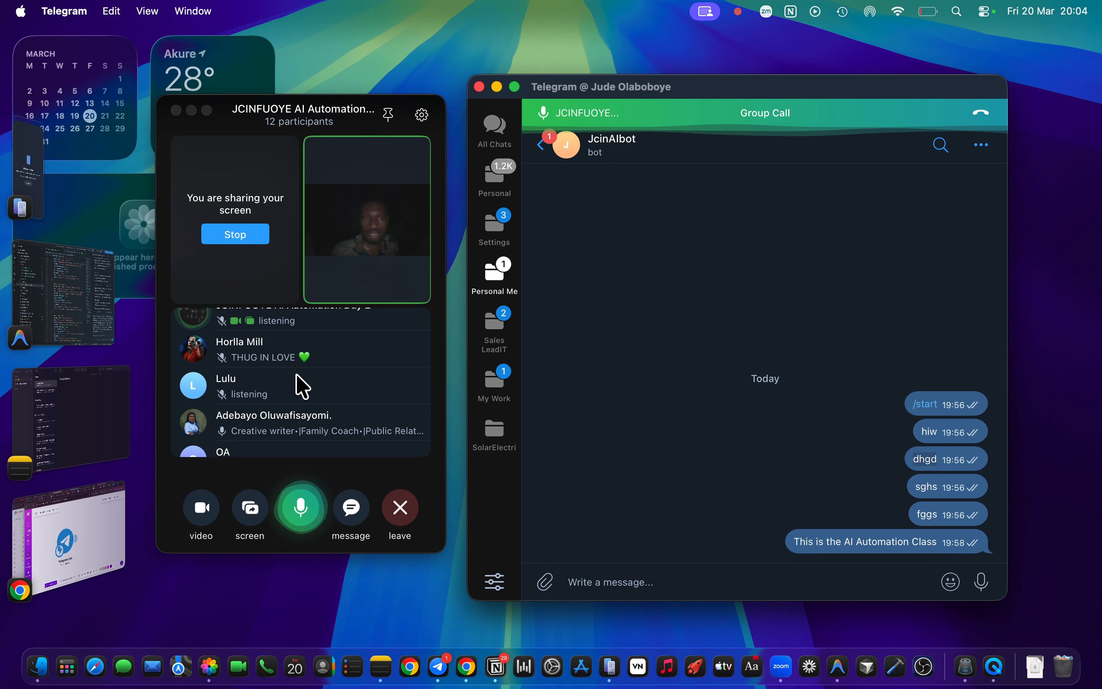
left_click(927, 14)
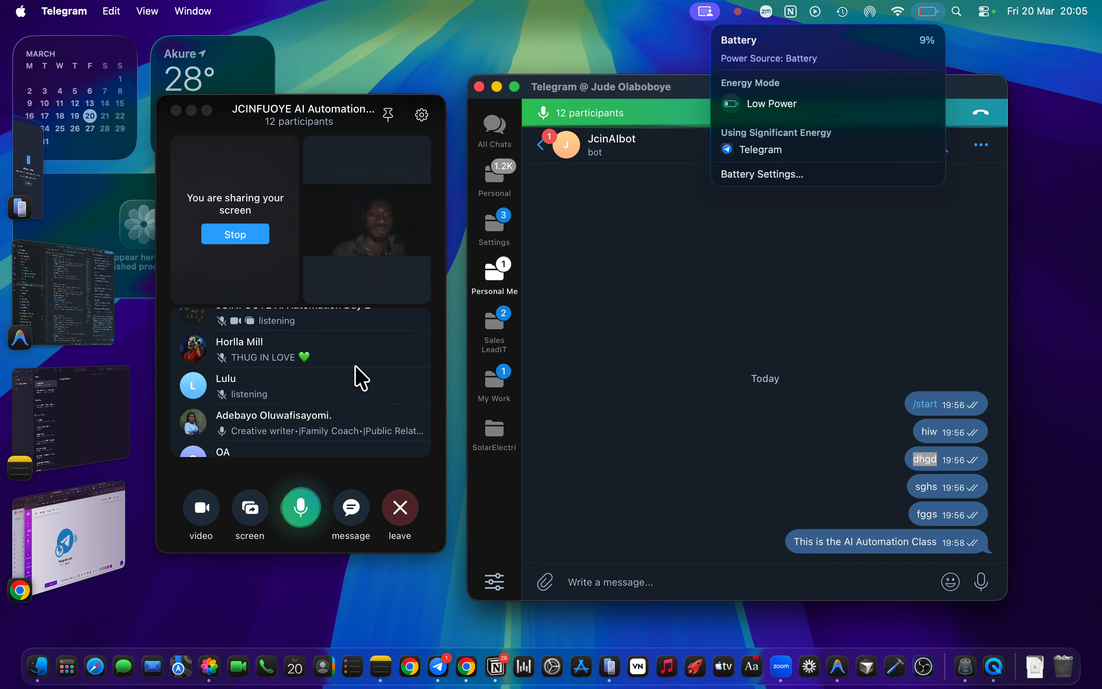
left_click(242, 237)
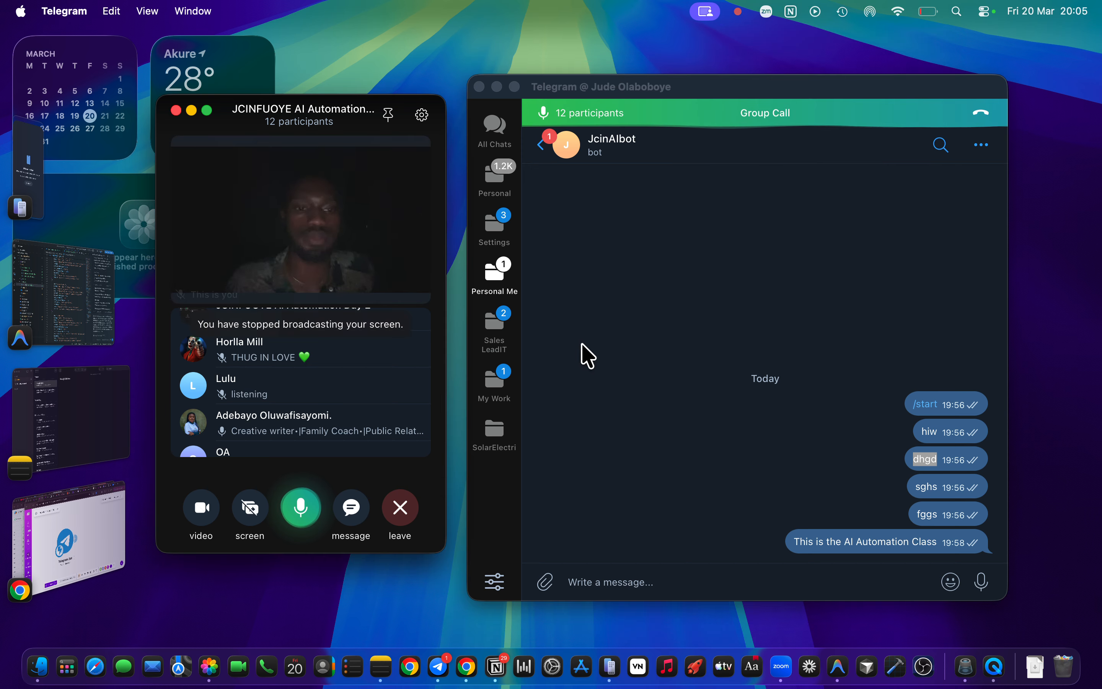
Step: Look through the group call's participant list and each member's microphone status
scroll(341, 387, "down", 1)
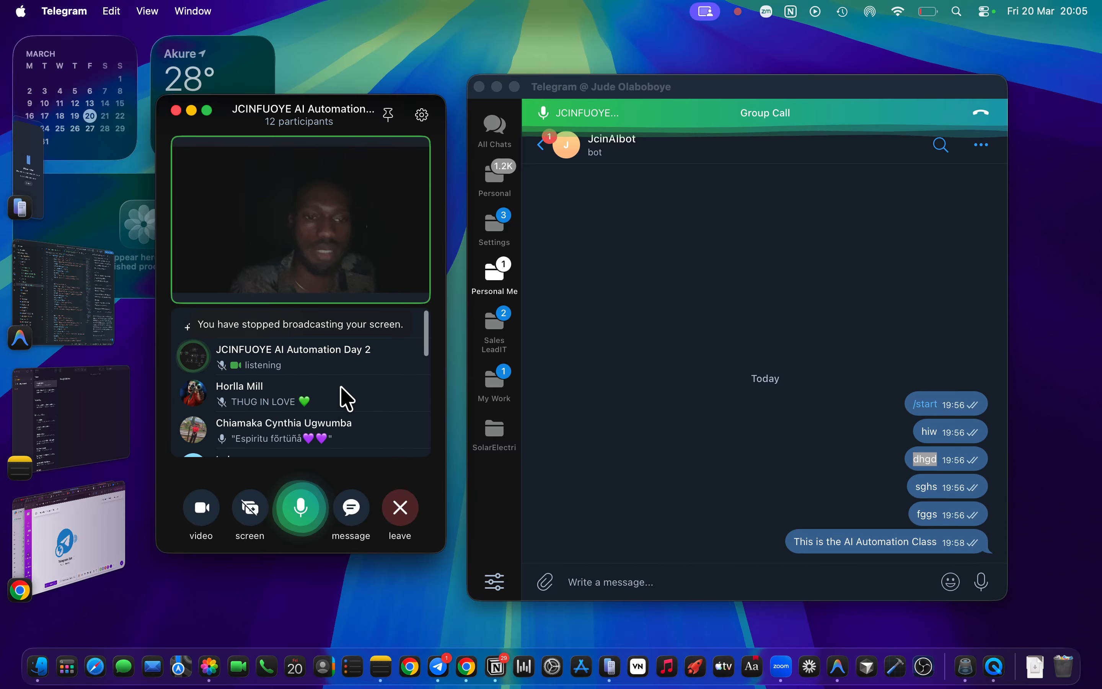
scroll(346, 396, "down", 2)
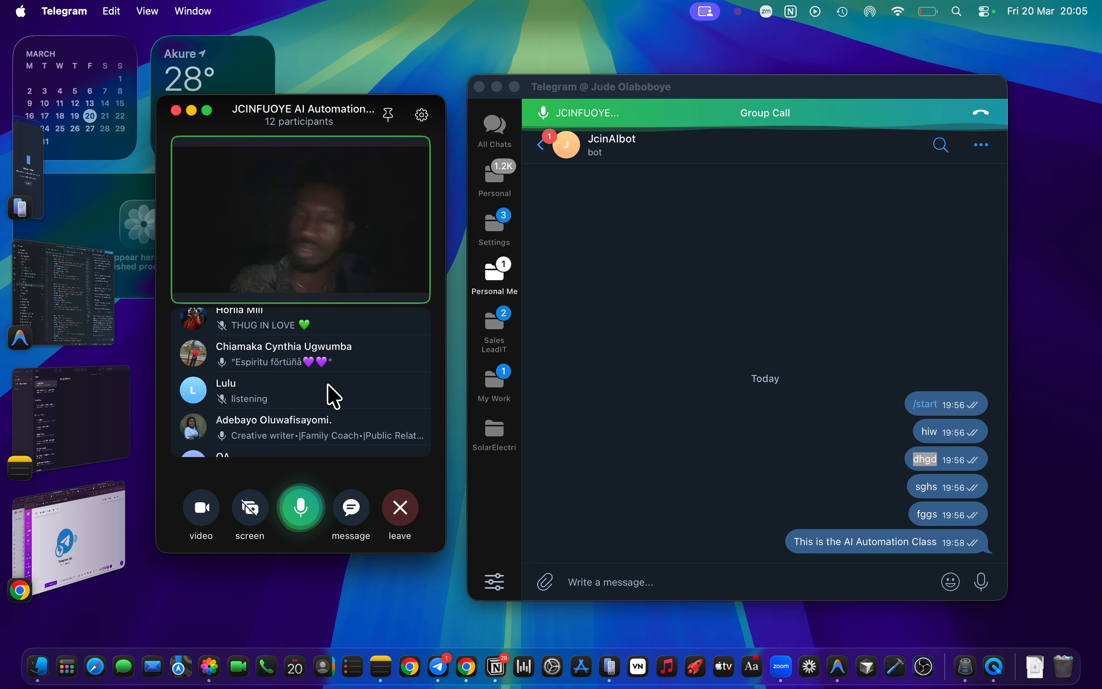
scroll(328, 386, "down", 2)
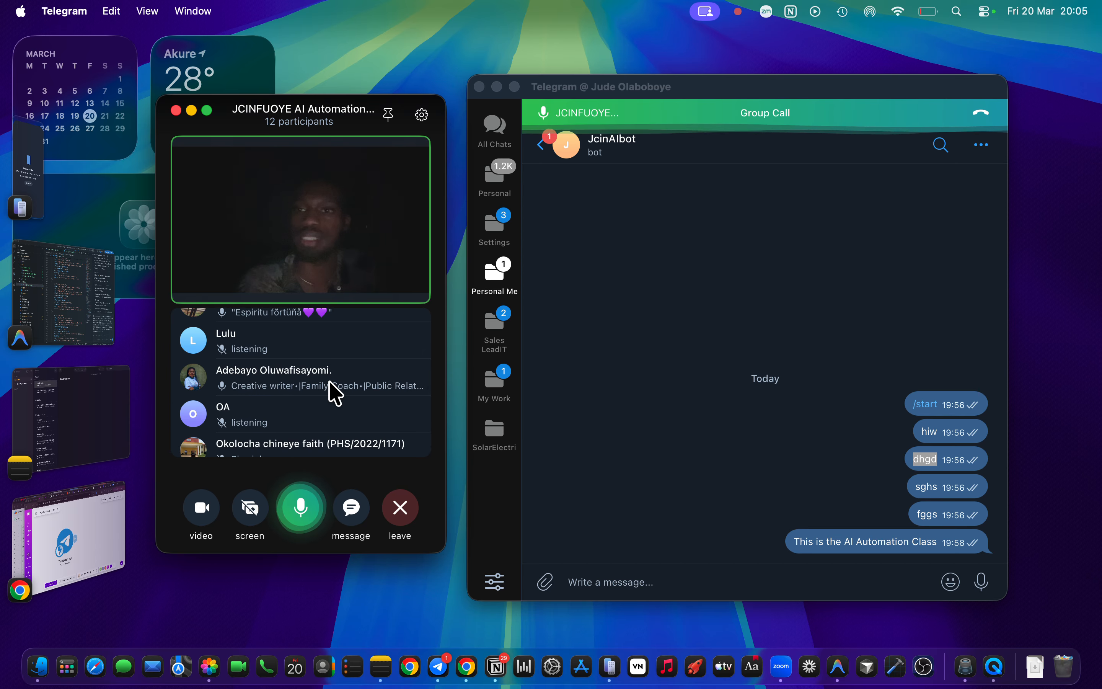
scroll(330, 384, "down", 2)
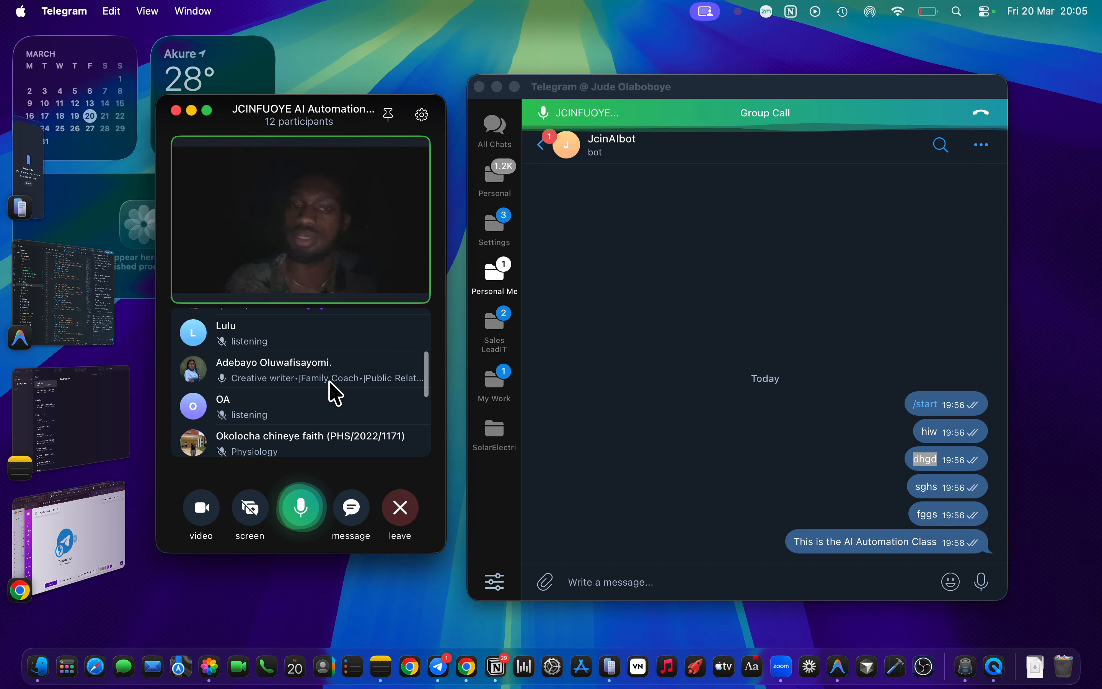
scroll(330, 383, "up", 4)
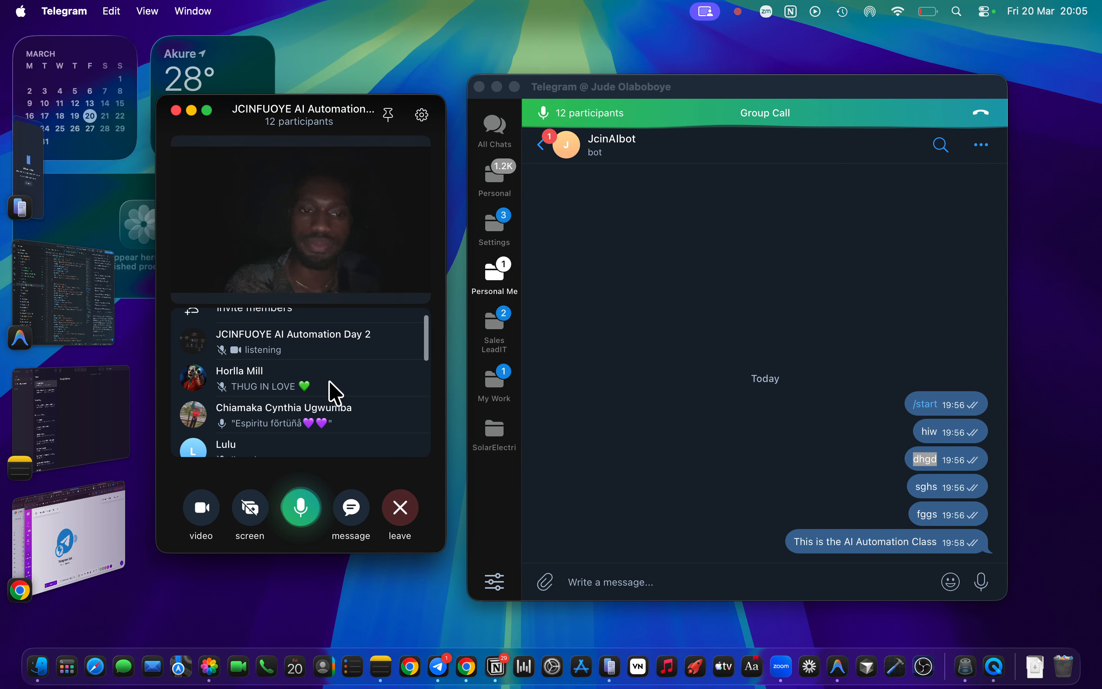
scroll(335, 393, "down", 4)
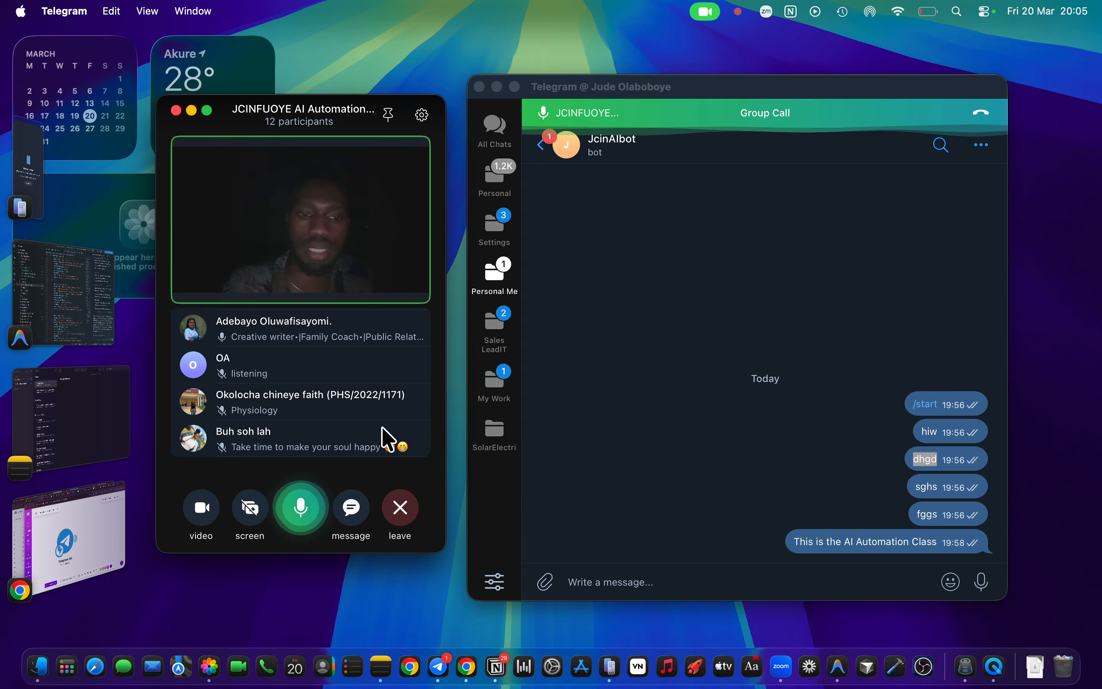
scroll(318, 409, "down", 3)
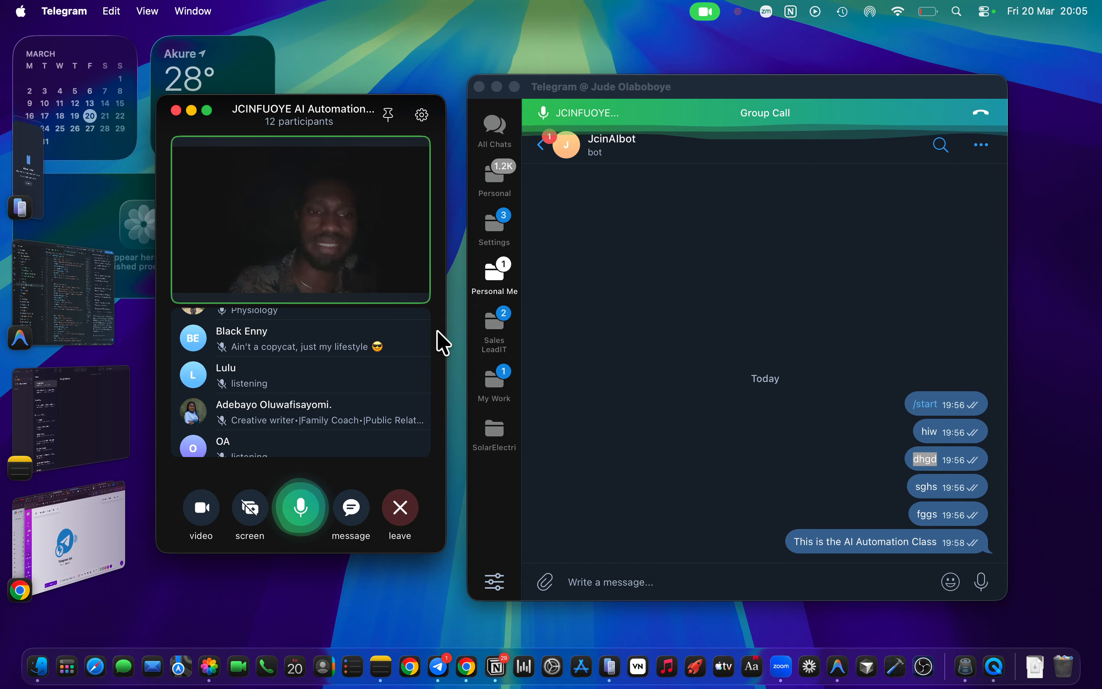
scroll(407, 347, "up", 3)
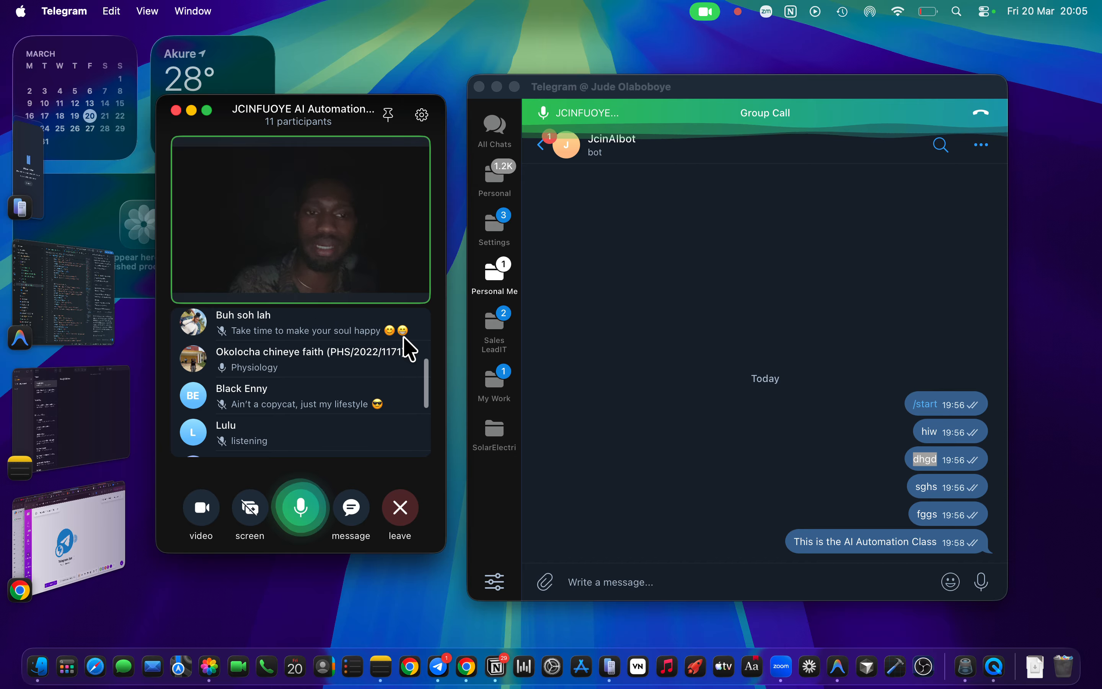
scroll(410, 349, "up", 2)
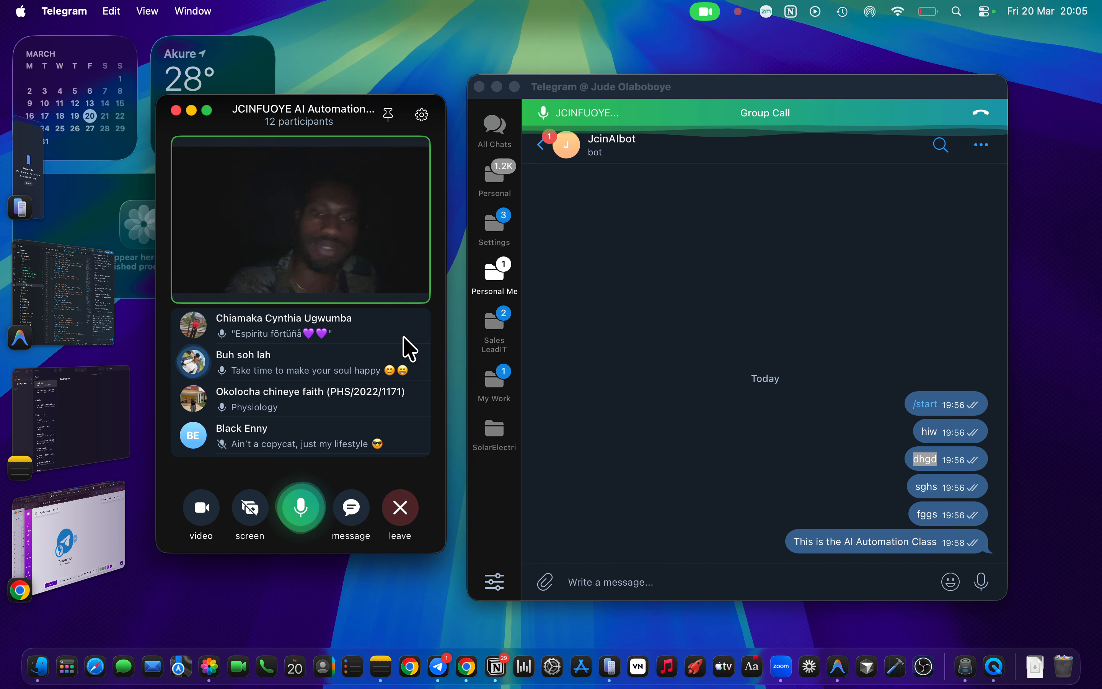
scroll(410, 349, "down", 3)
scroll(410, 348, "up", 1)
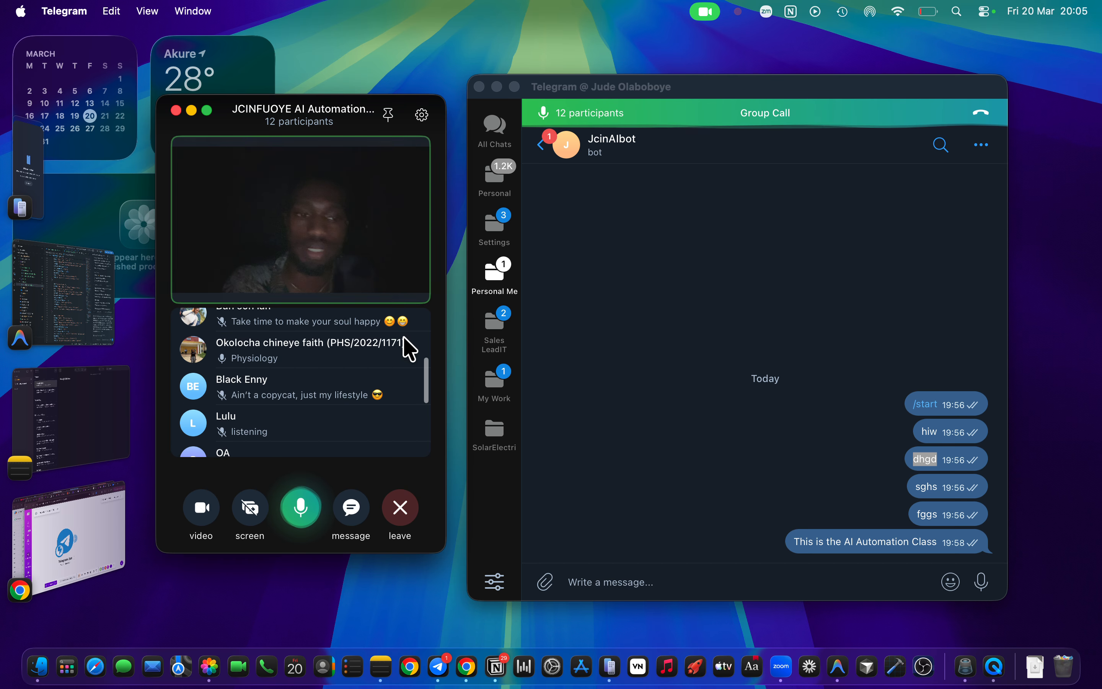
scroll(410, 349, "down", 2)
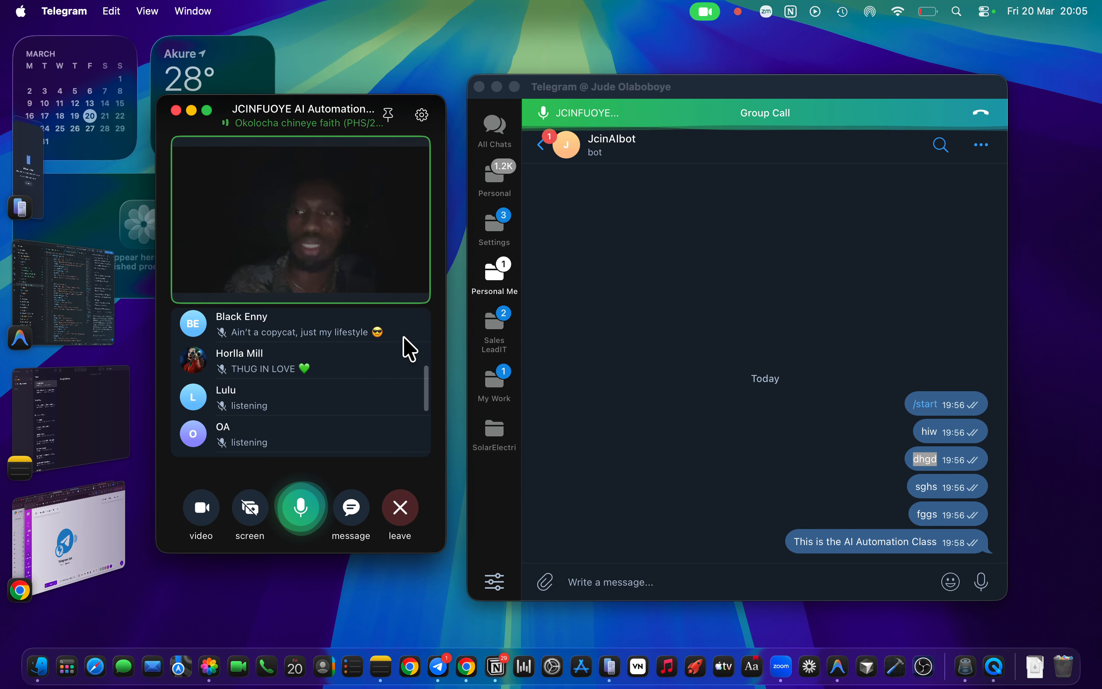
scroll(410, 349, "up", 2)
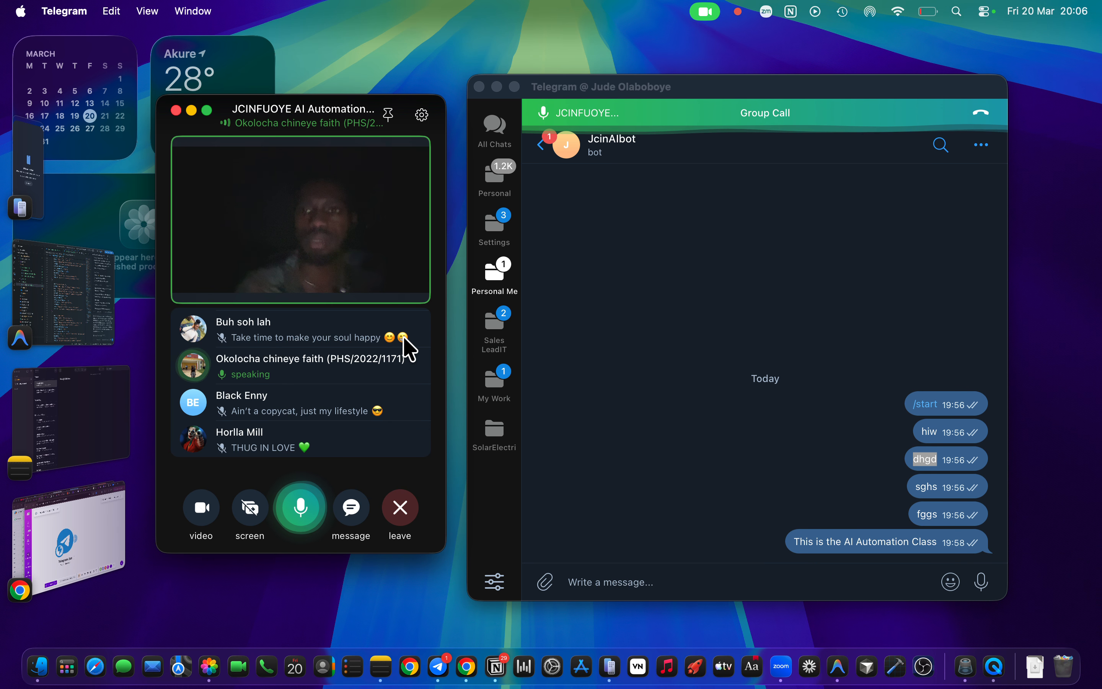
Step: Check the battery status and review the call's full participant list again, closing the battery details at the end
left_click(921, 16)
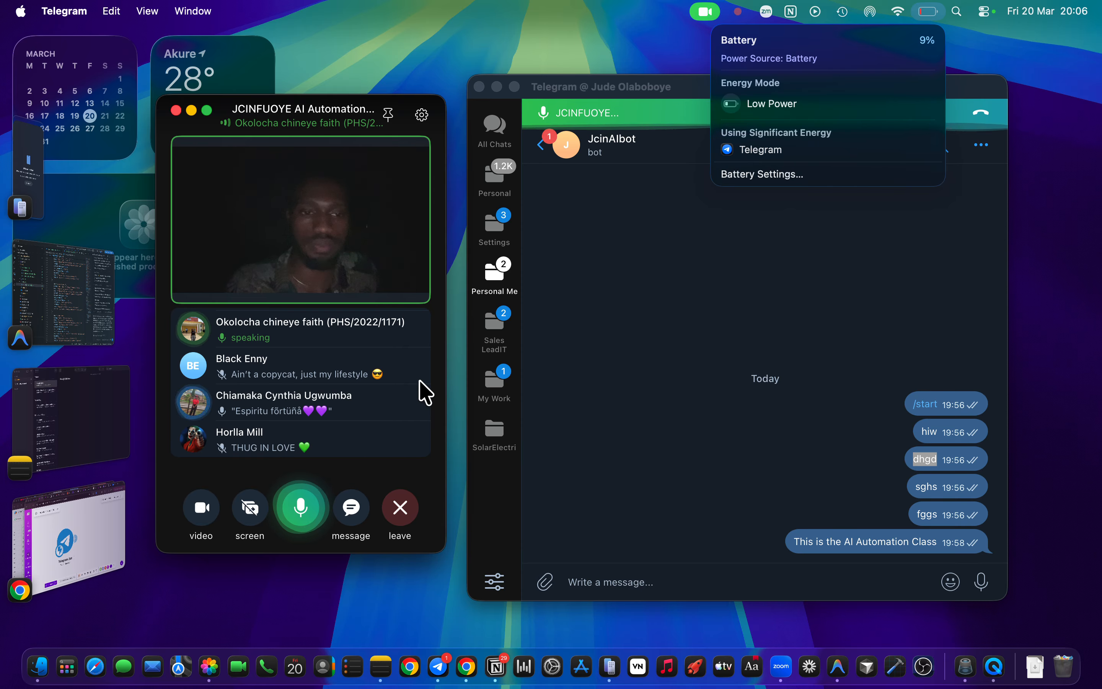
scroll(426, 392, "down", 5)
scroll(426, 393, "down", 2)
scroll(426, 393, "up", 3)
scroll(426, 393, "down", 2)
scroll(426, 393, "down", 1)
scroll(426, 392, "up", 2)
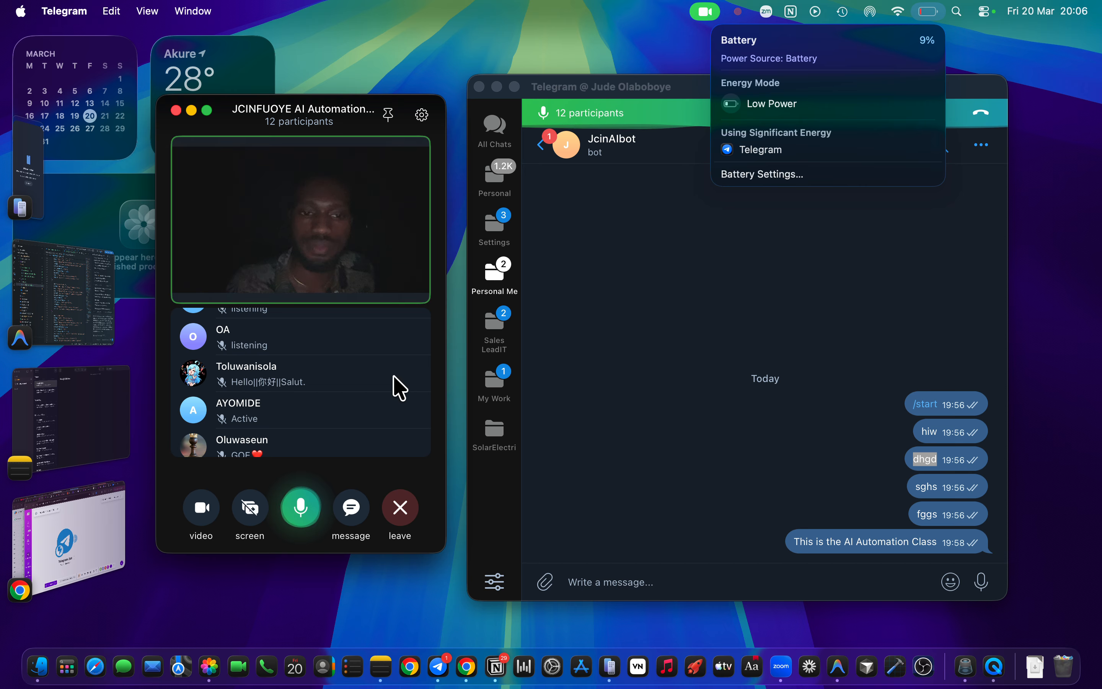
scroll(399, 388, "down", 2)
scroll(398, 388, "down", 1)
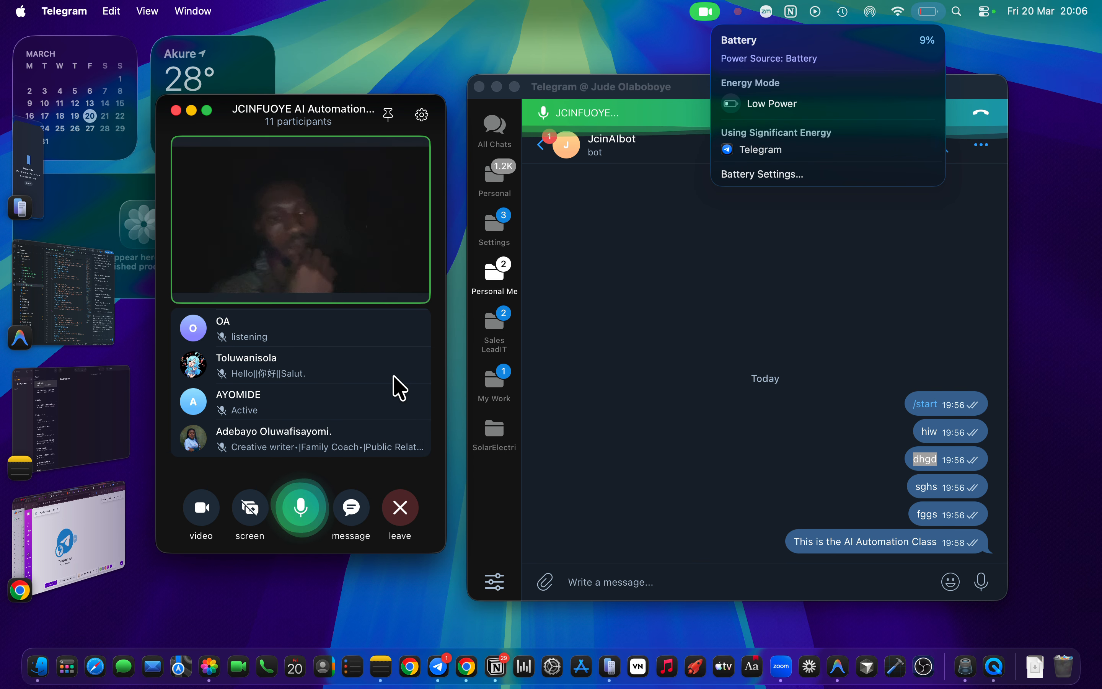
scroll(398, 387, "up", 10)
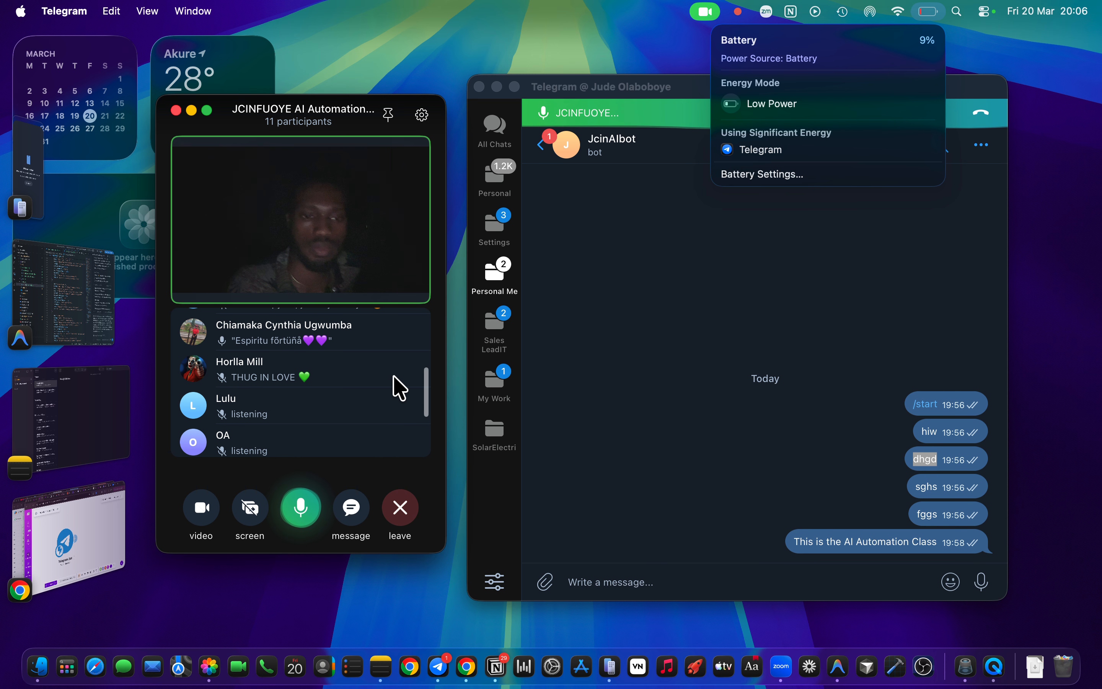
scroll(398, 388, "down", 10)
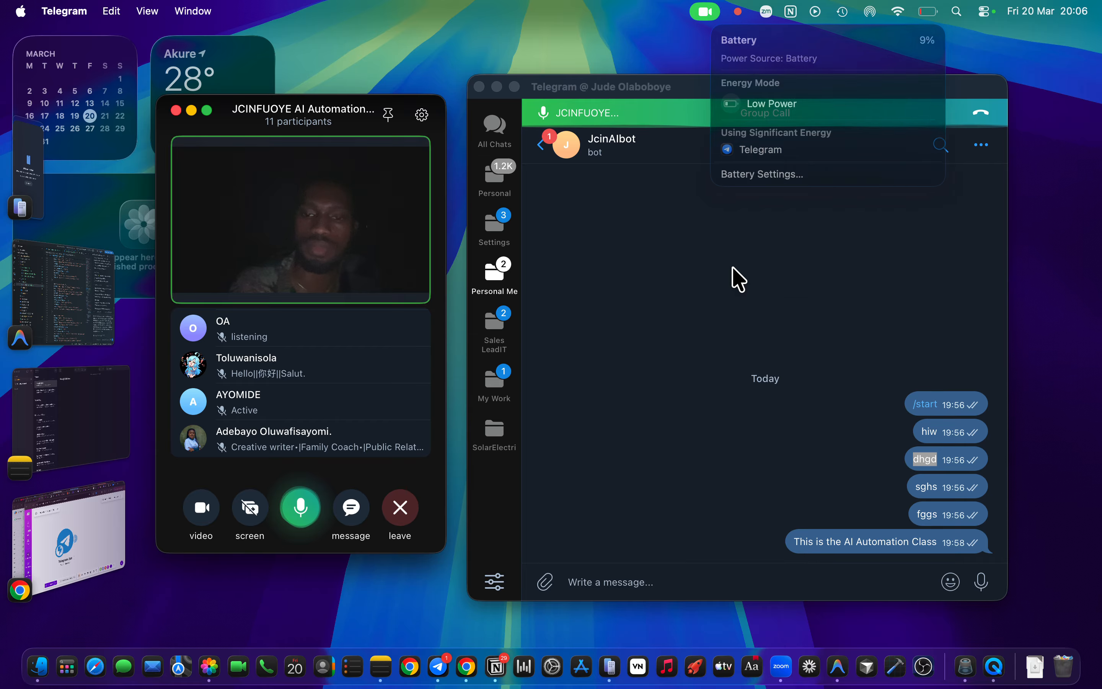
left_click(738, 279)
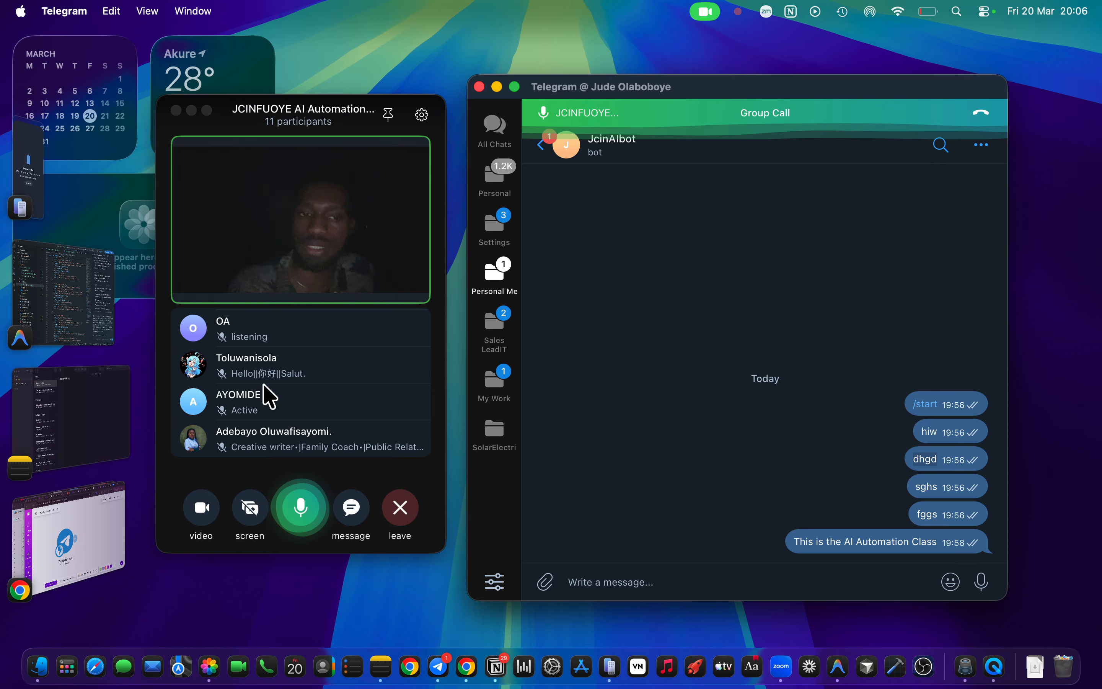
Step: View the call options of a listening participant and close them without choosing any
scroll(292, 392, "up", 5)
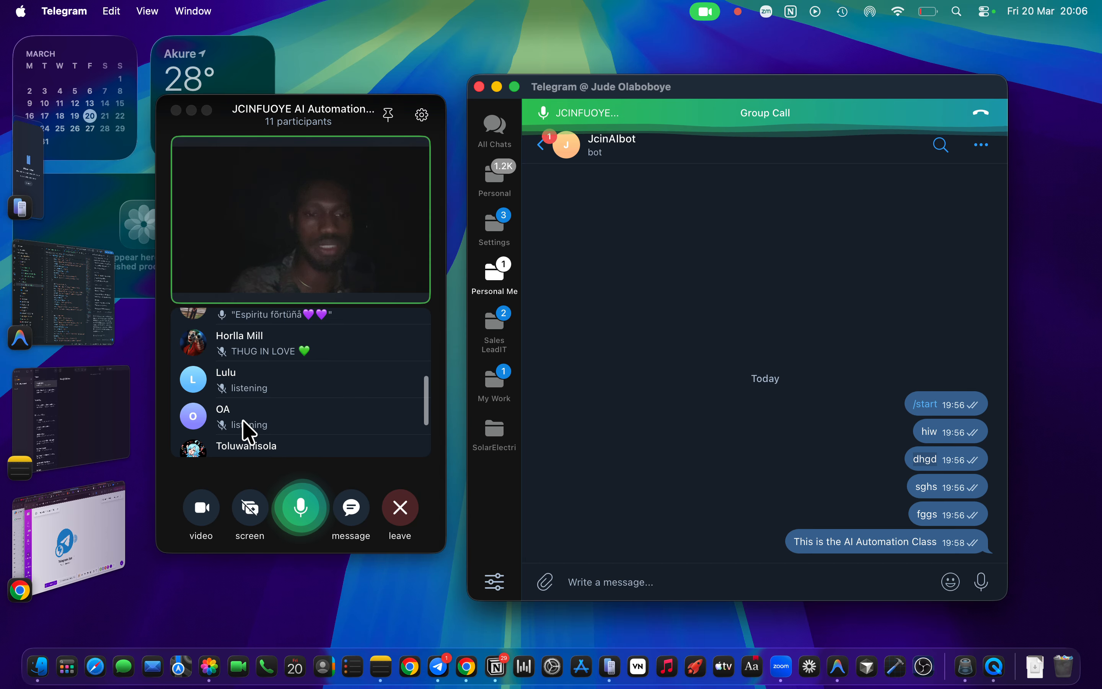
left_click(239, 421)
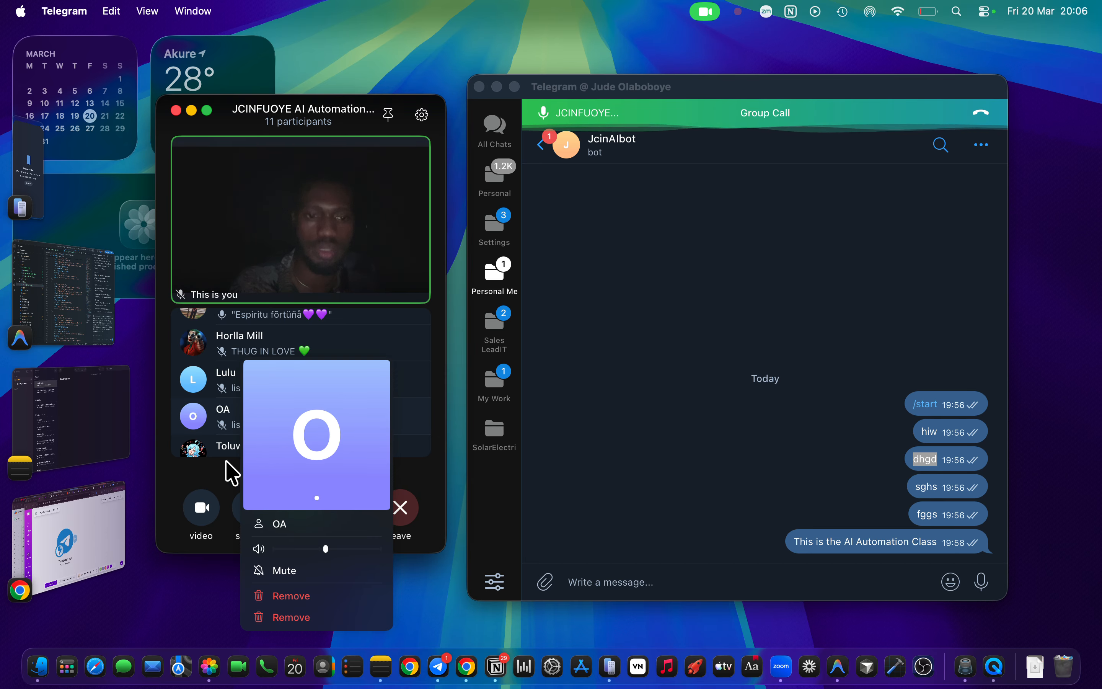
left_click(168, 482)
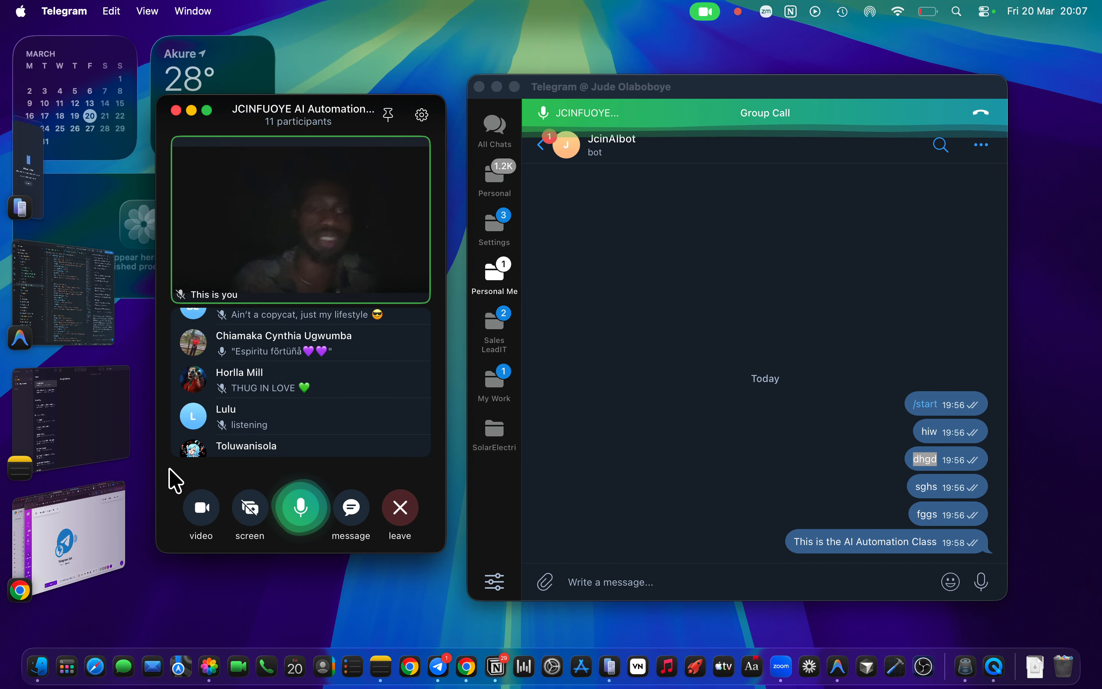
scroll(300, 330, "up", 3)
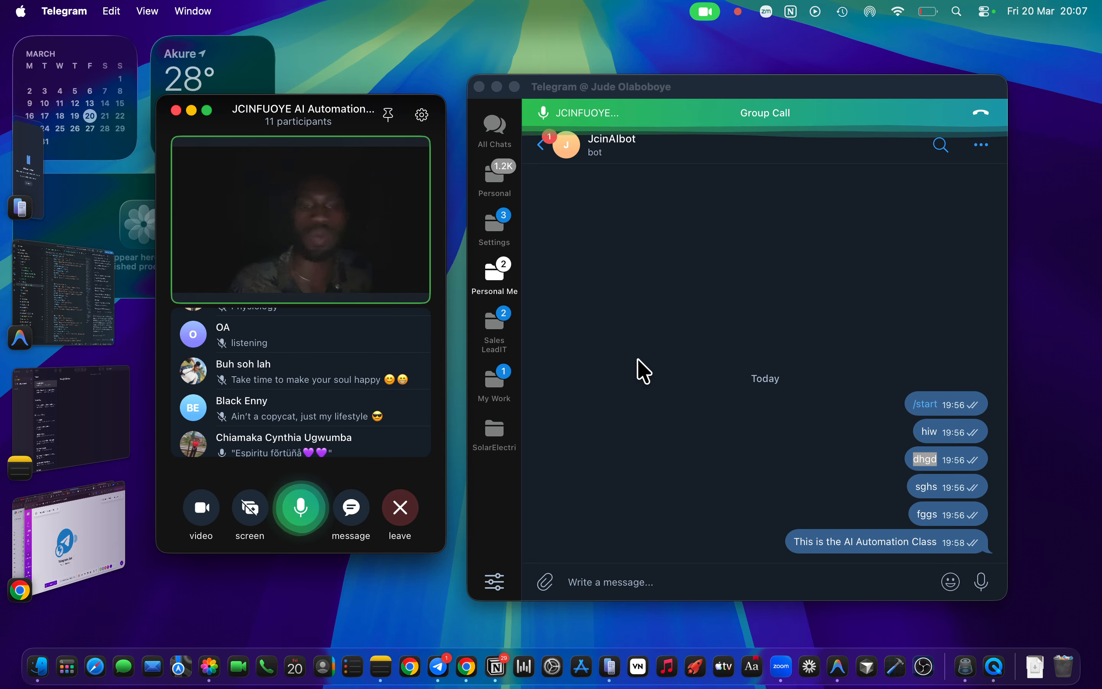
Step: Switch to Notion to review the Error Handling and Telegram Fast-Track sections of the AI Automation Day 2 notes, and return to the Telegram call
key("ctrl+Right")
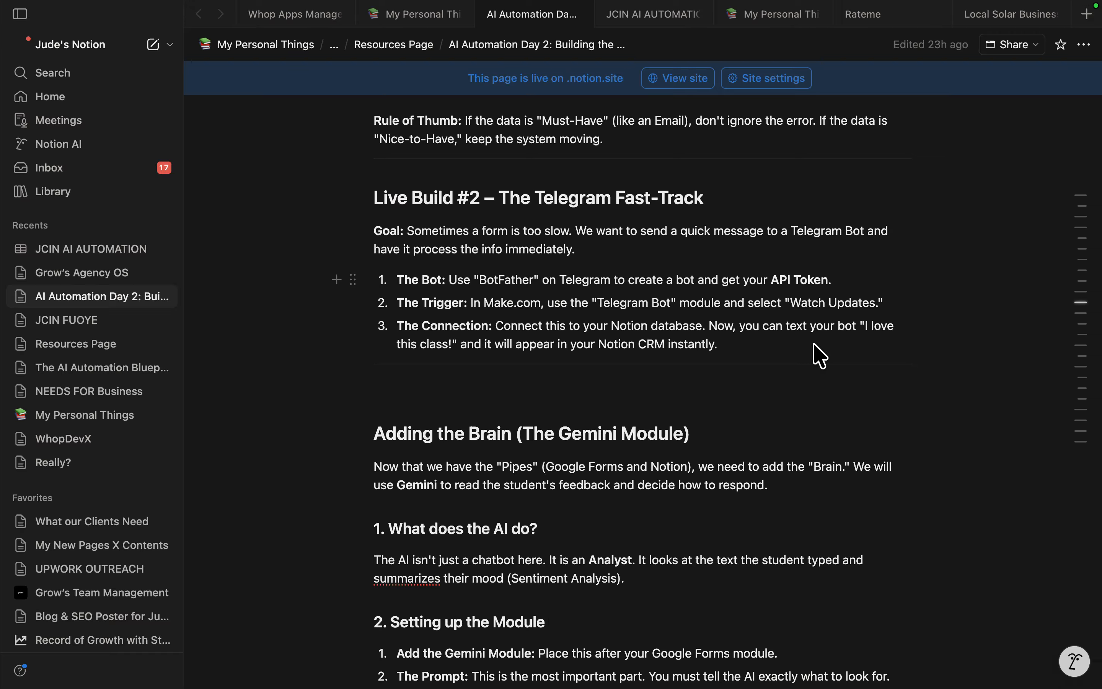
scroll(814, 344, "up", 7)
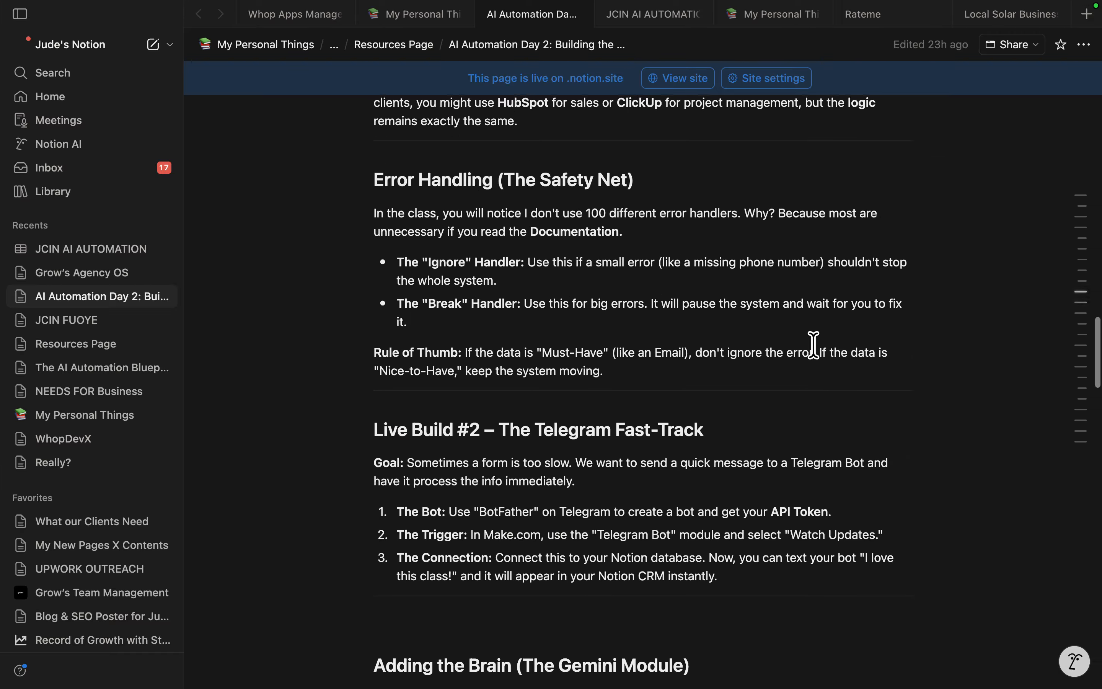
key("ctrl+Left")
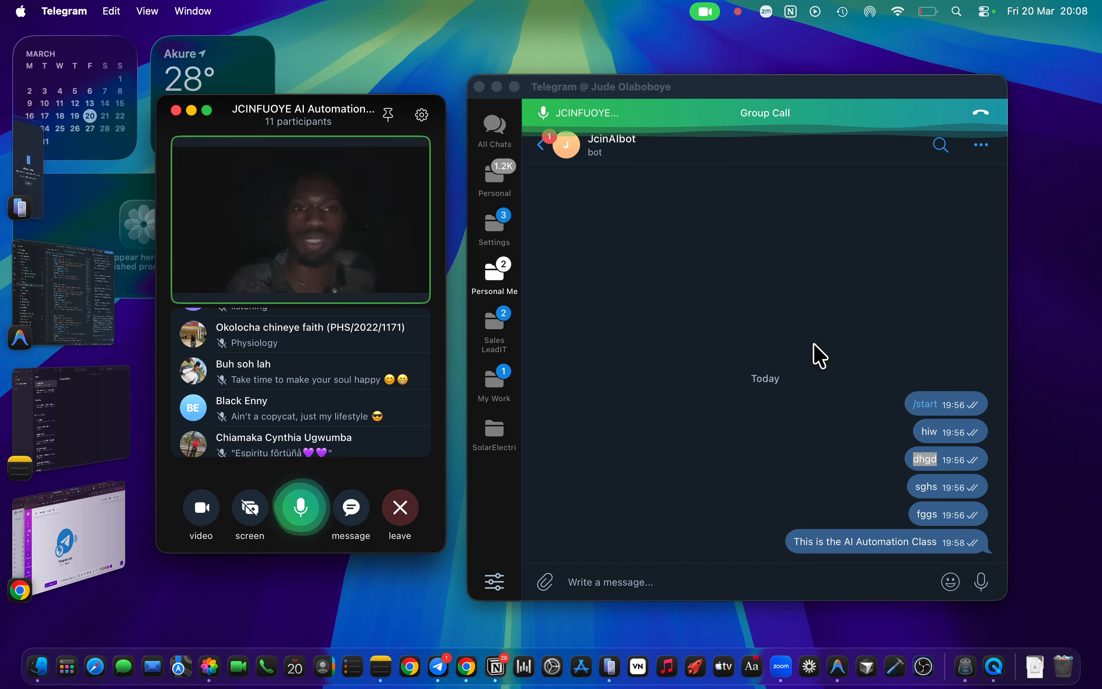
key("ctrl+Right")
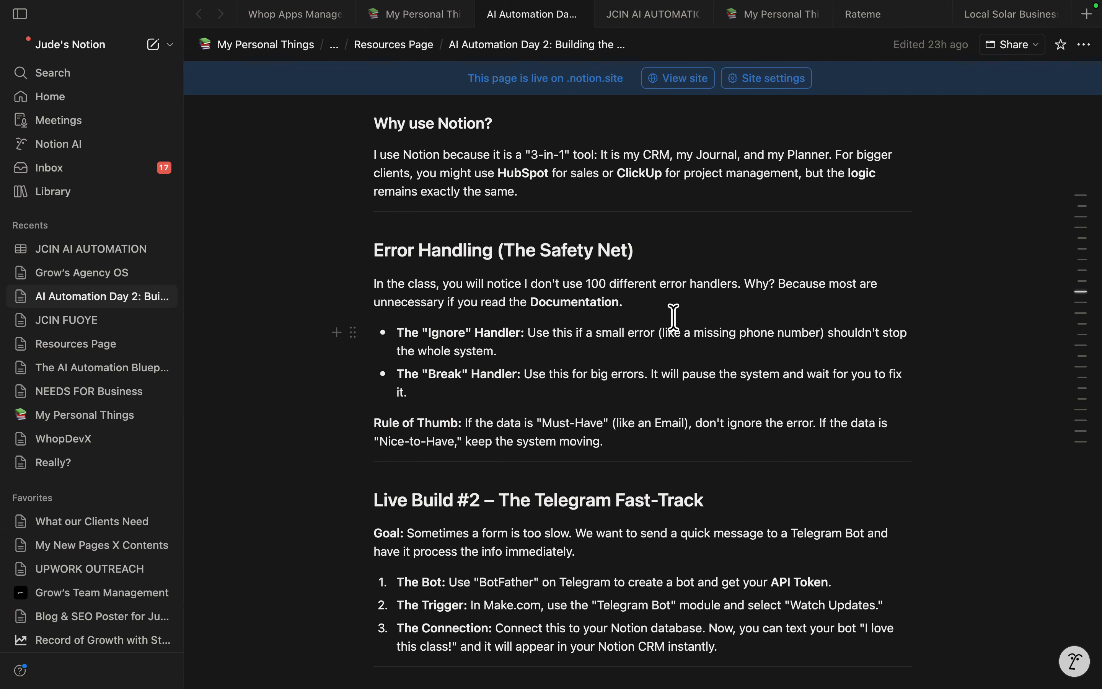
key("ctrl+Left")
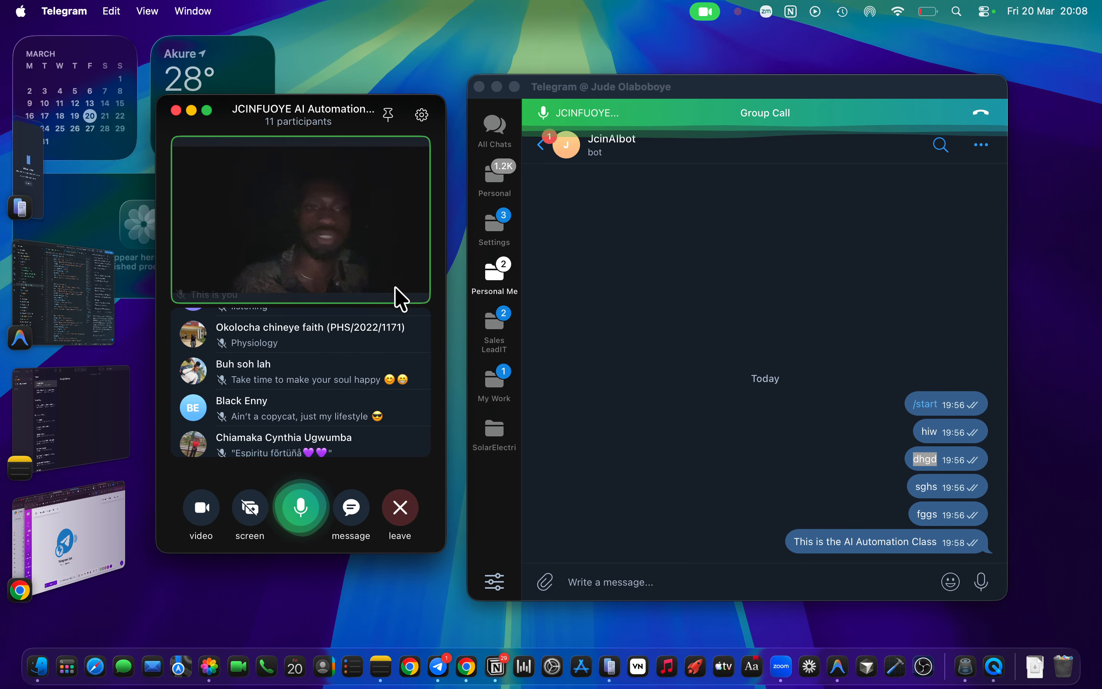
Step: Share the entire screen in the group call, show the Live Build #1 and Make.com connection notes in Notion, and return to Telegram
left_click(249, 513)
left_click(625, 548)
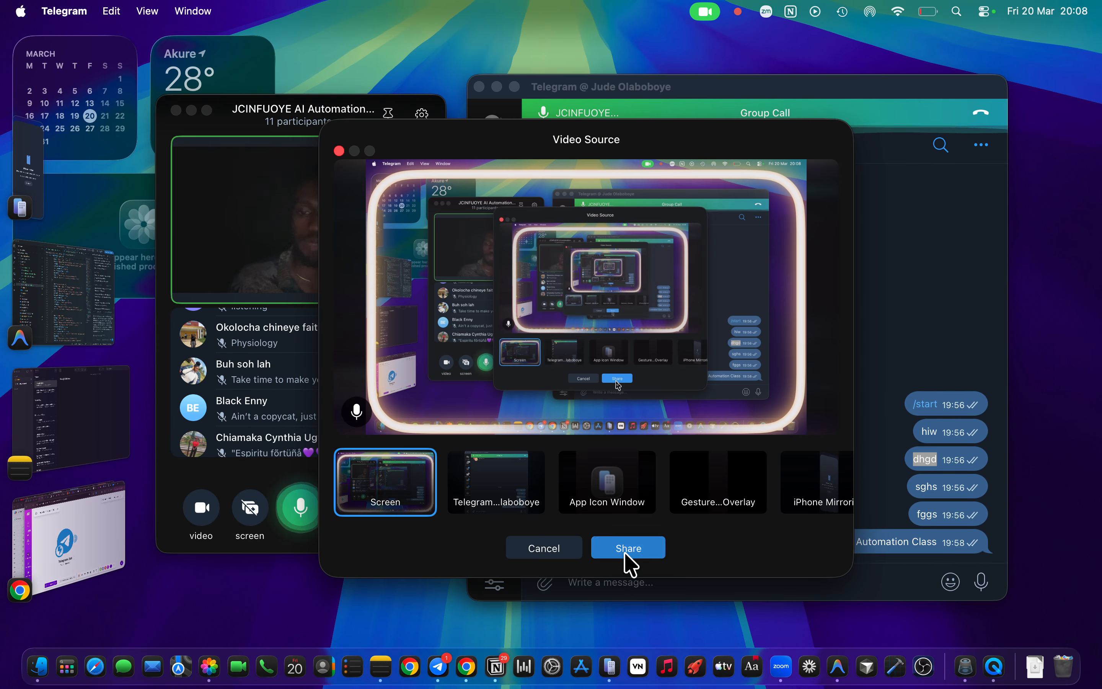
key("ctrl+Right")
scroll(696, 248, "up", 15)
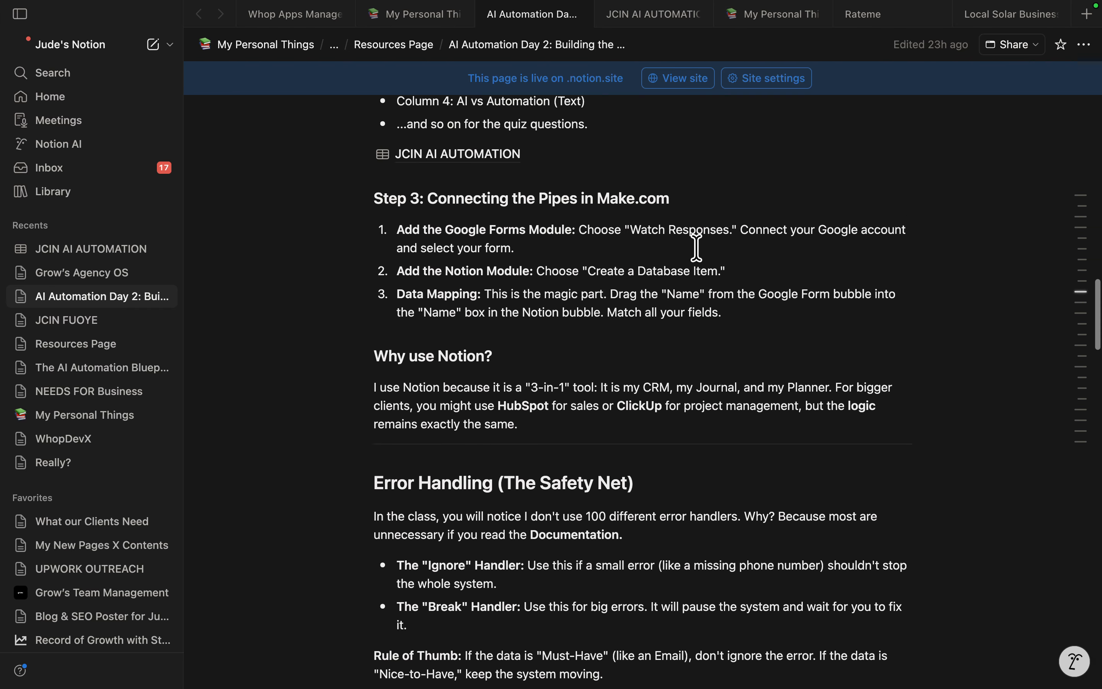
scroll(696, 249, "down", 20)
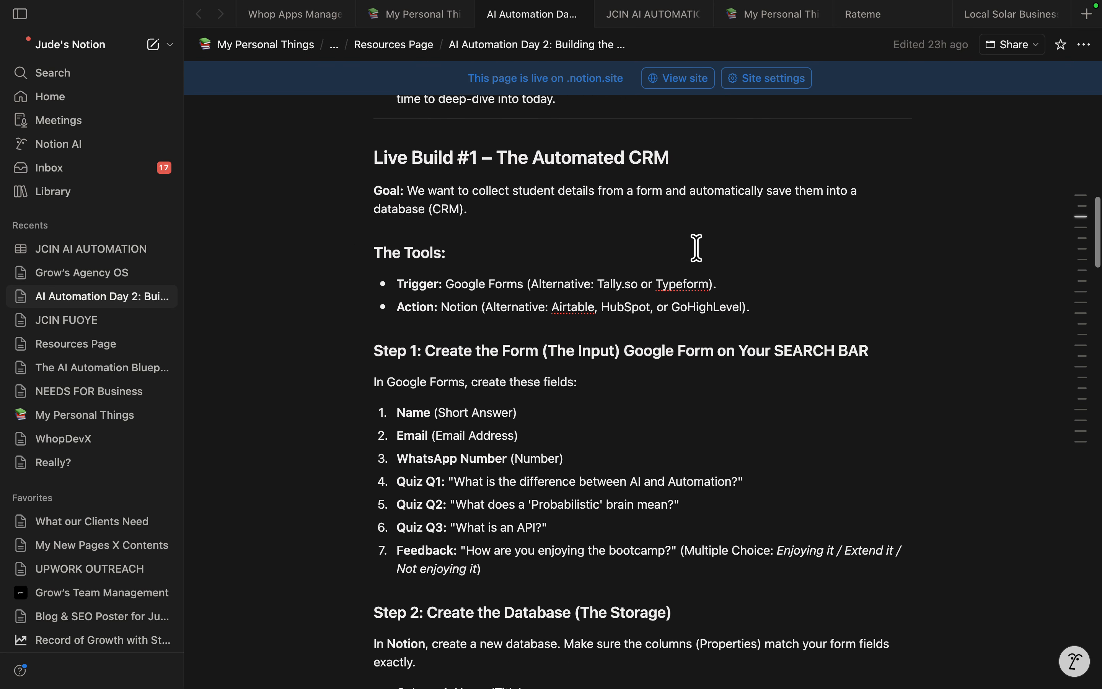
key("ctrl+Left")
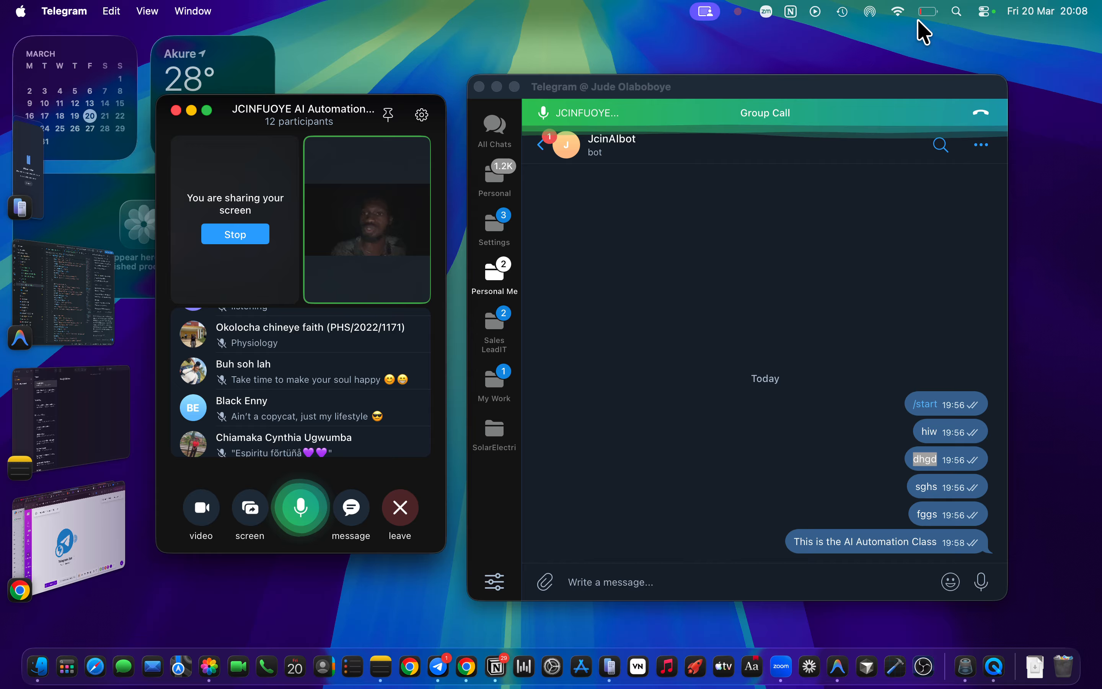
Step: Check the battery status and the start of the call's participant list, closing the battery details at the end
left_click(925, 12)
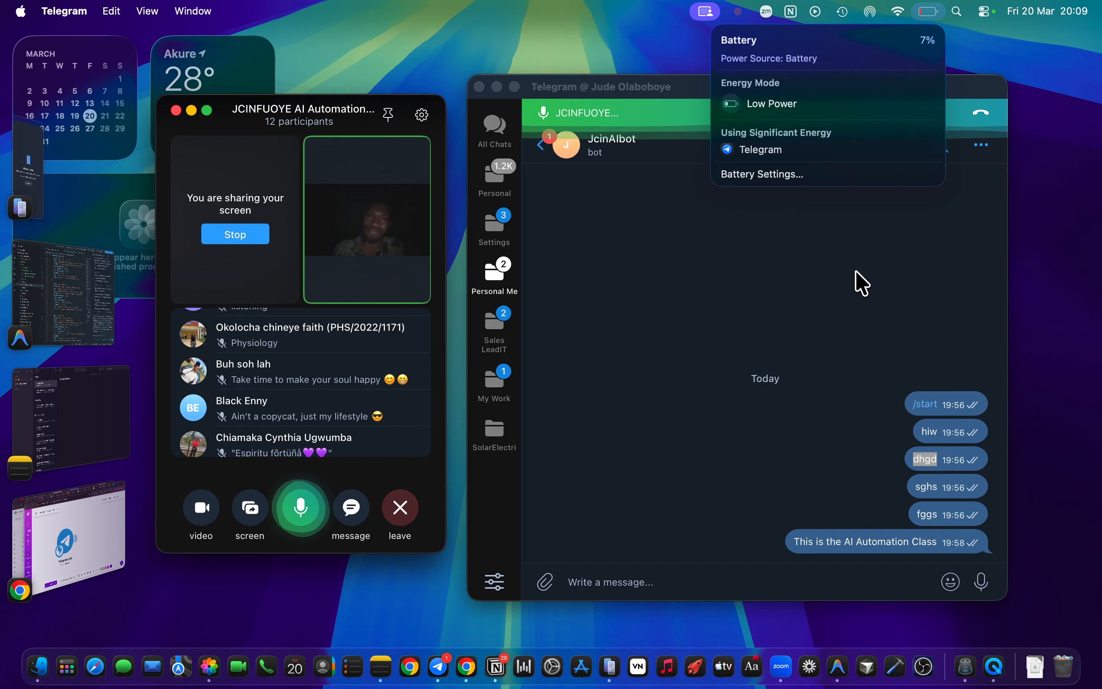
left_click(829, 276)
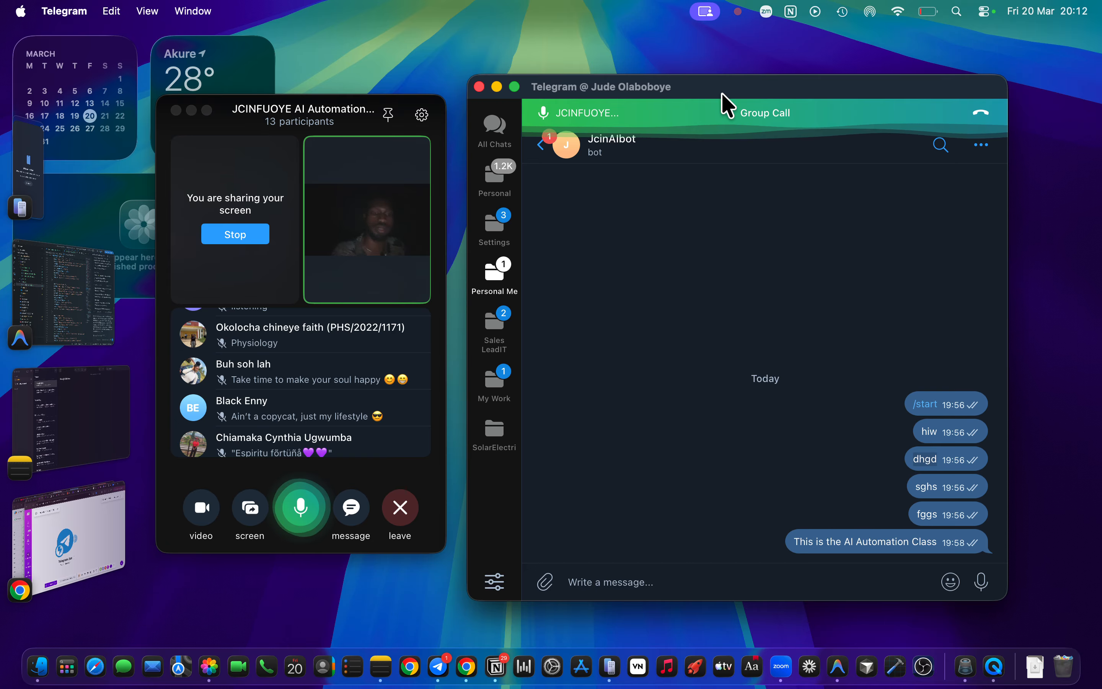
scroll(328, 360, "up", 3)
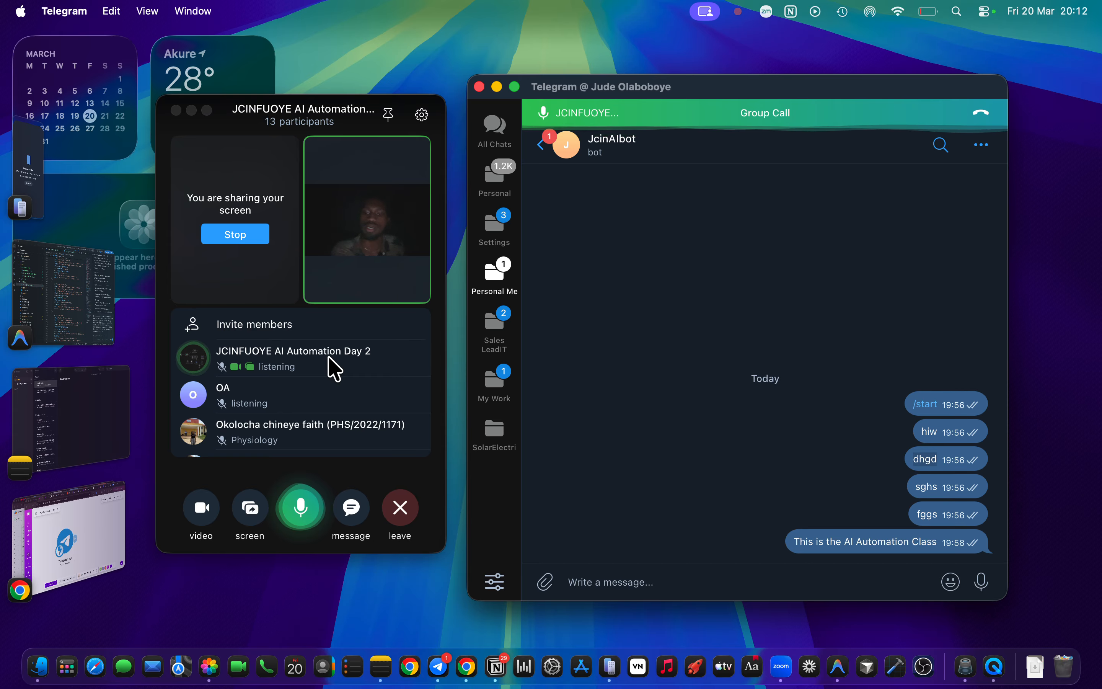
left_click(927, 11)
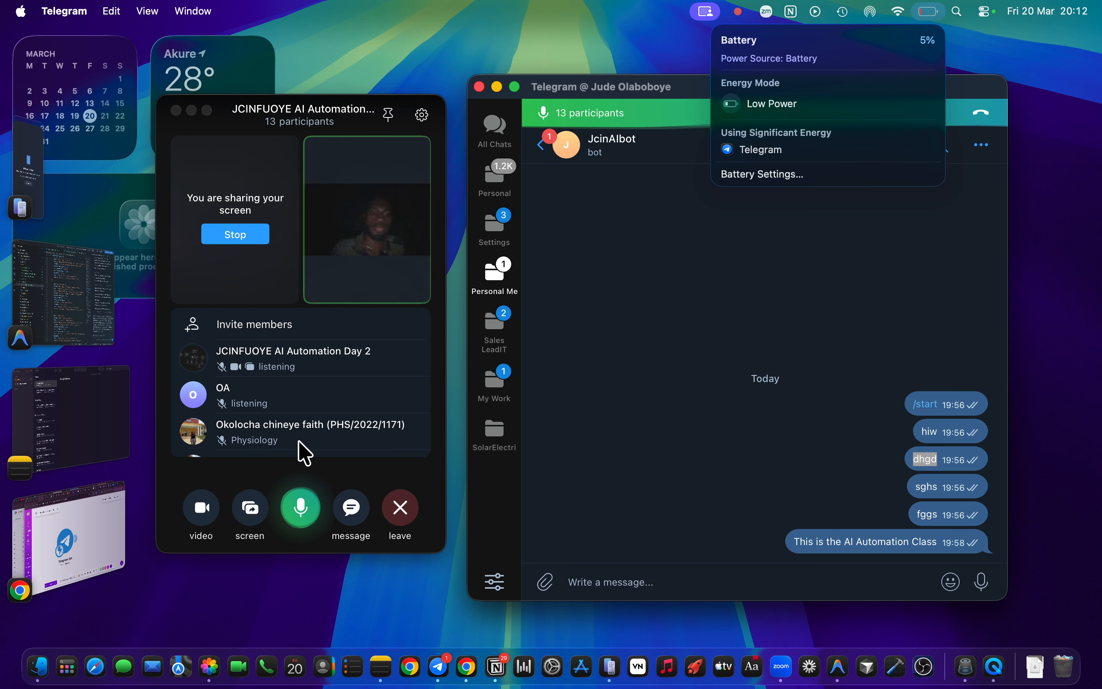
left_click(418, 497)
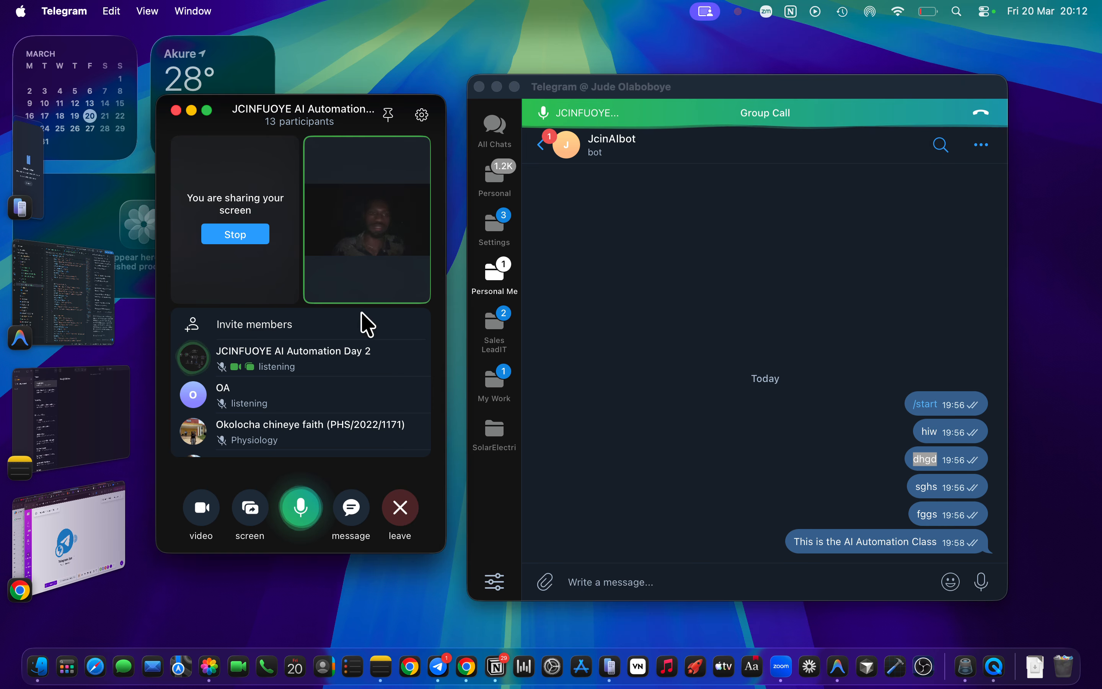
Step: Stop sharing the screen in the group call and close the main Telegram chat window
left_click(257, 237)
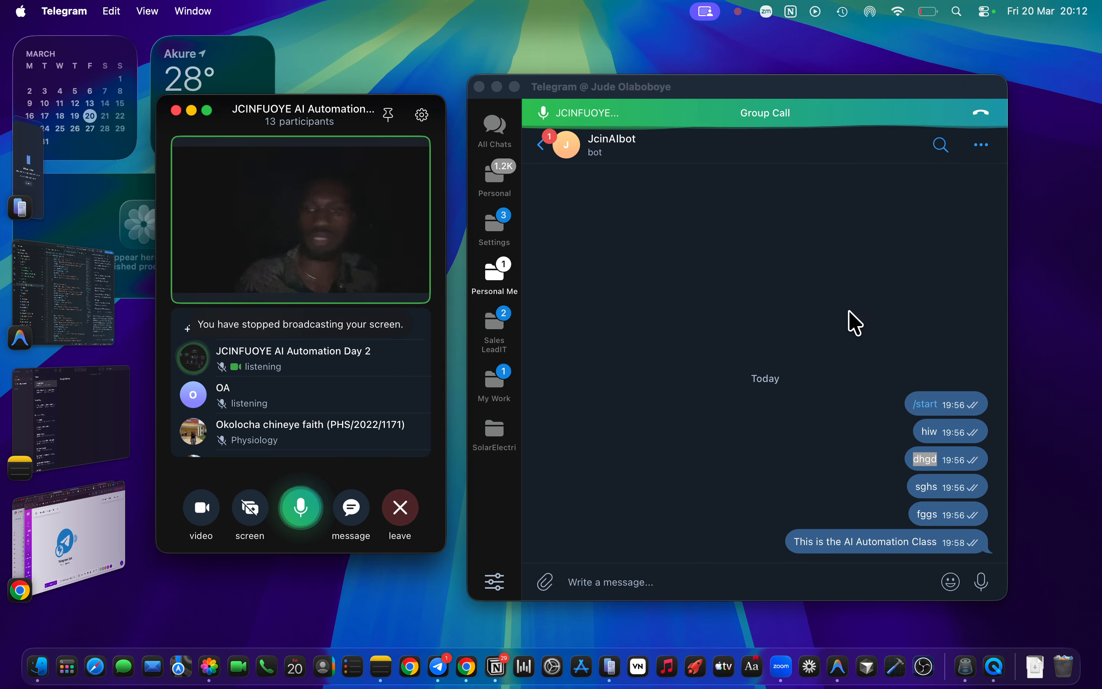
left_click(480, 86)
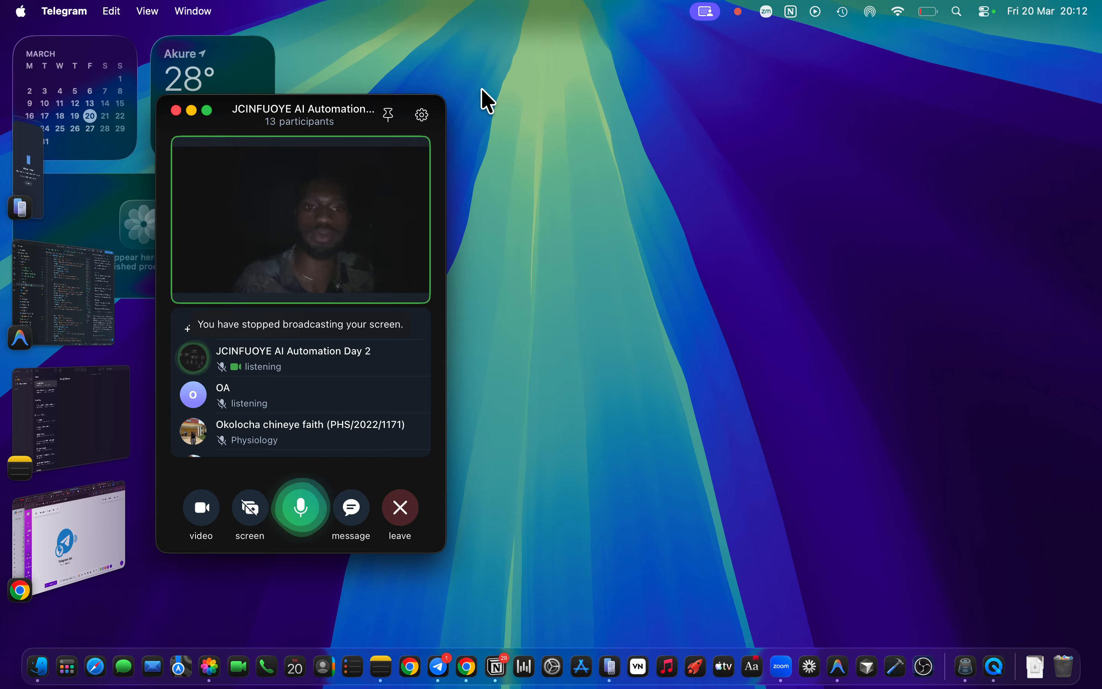
Step: Move the call window clear of the desktop widgets and leave the video chat with the End Video Chat option enabled
left_click_drag(248, 120, 410, 96)
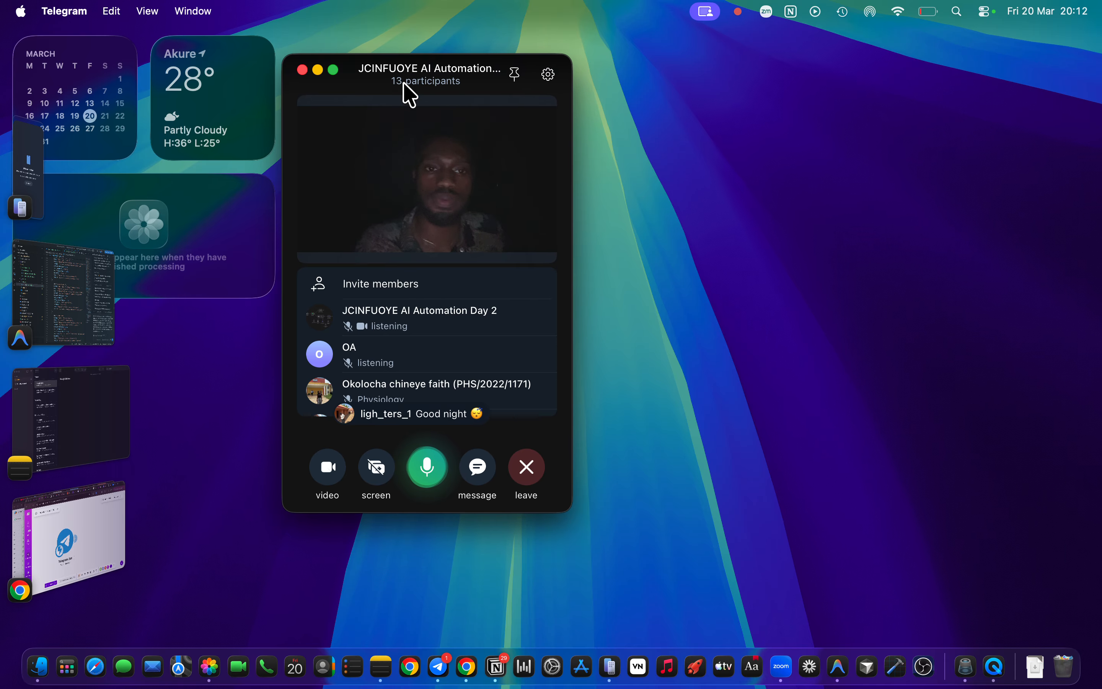
left_click(536, 473)
left_click(455, 294)
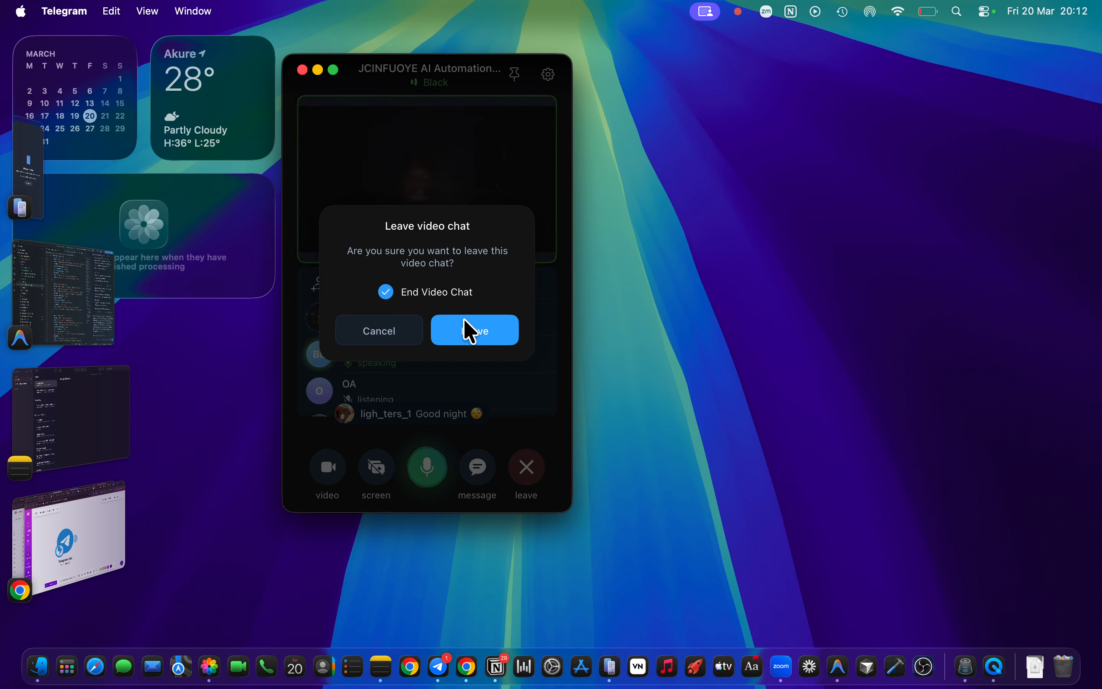
left_click(472, 325)
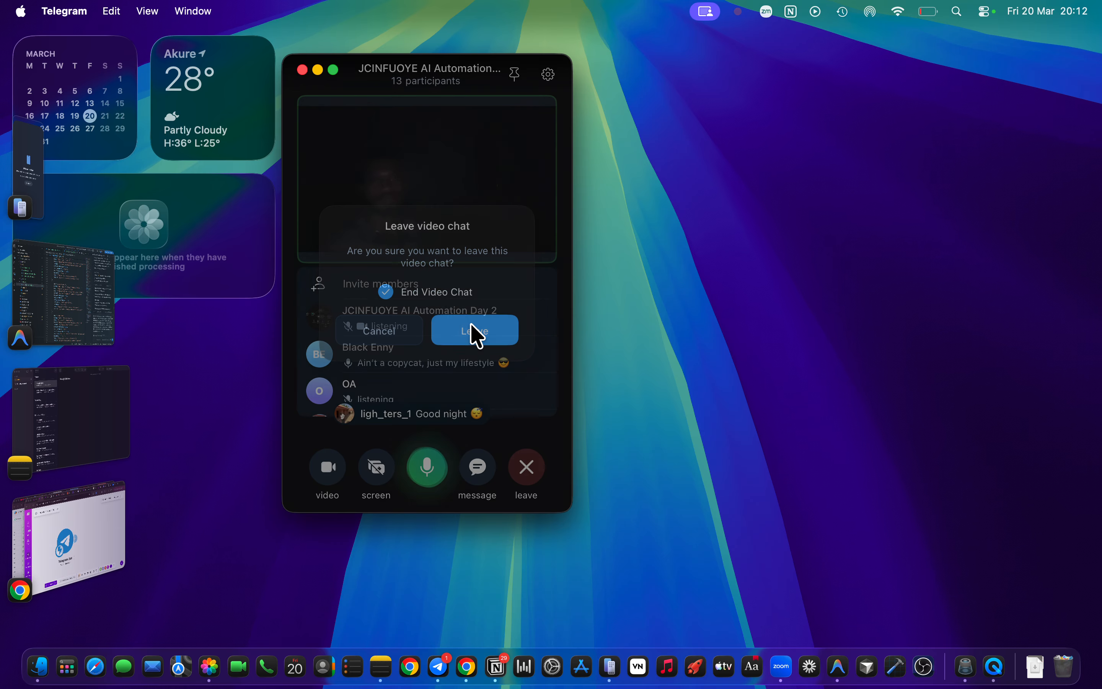